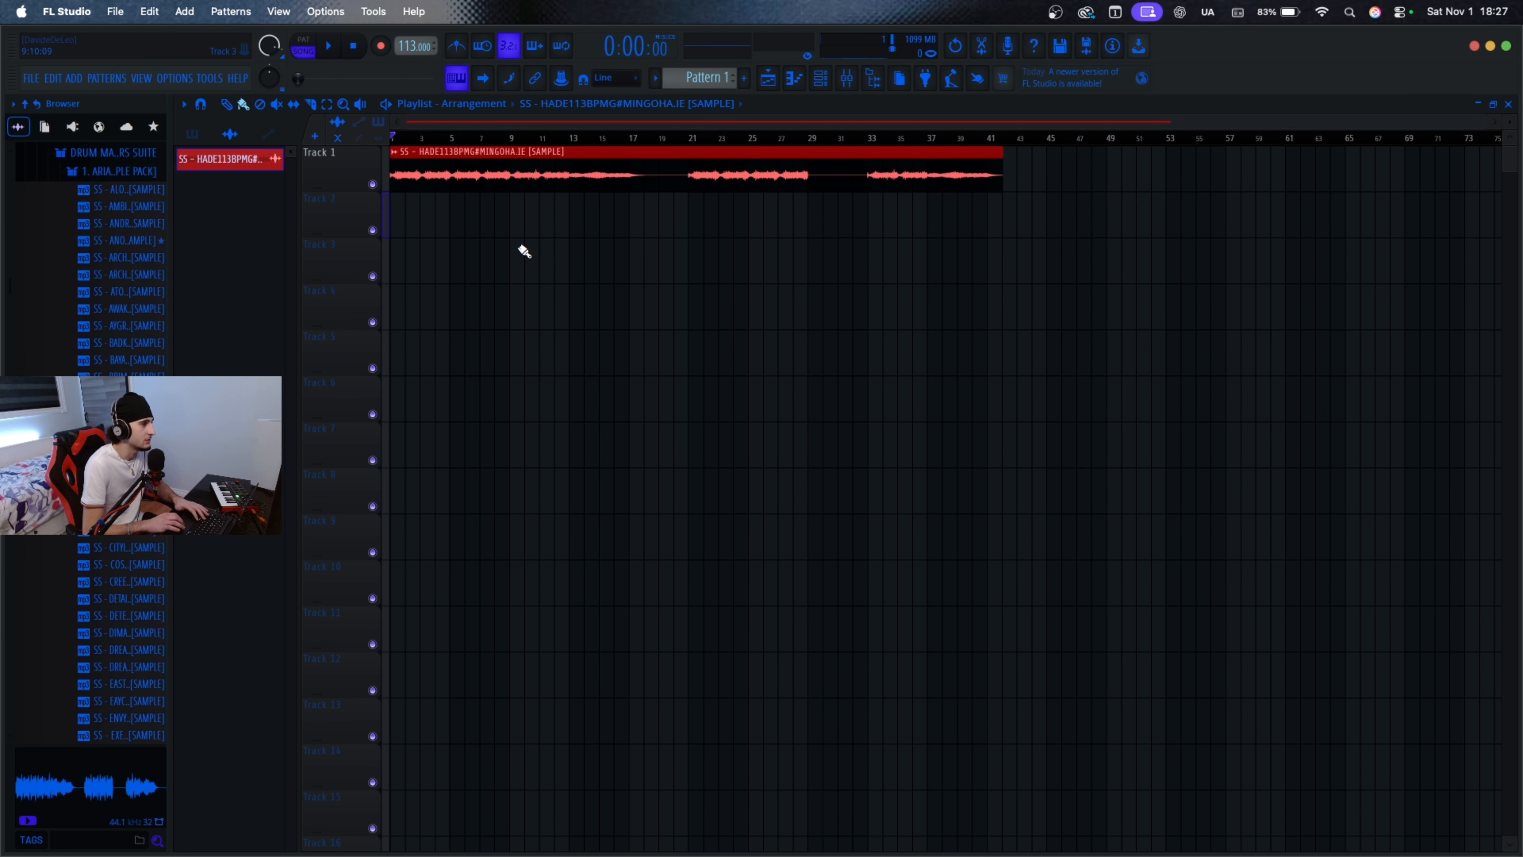
Step: Play back the sample on Track 1 to hear it at its original tempo
key(space)
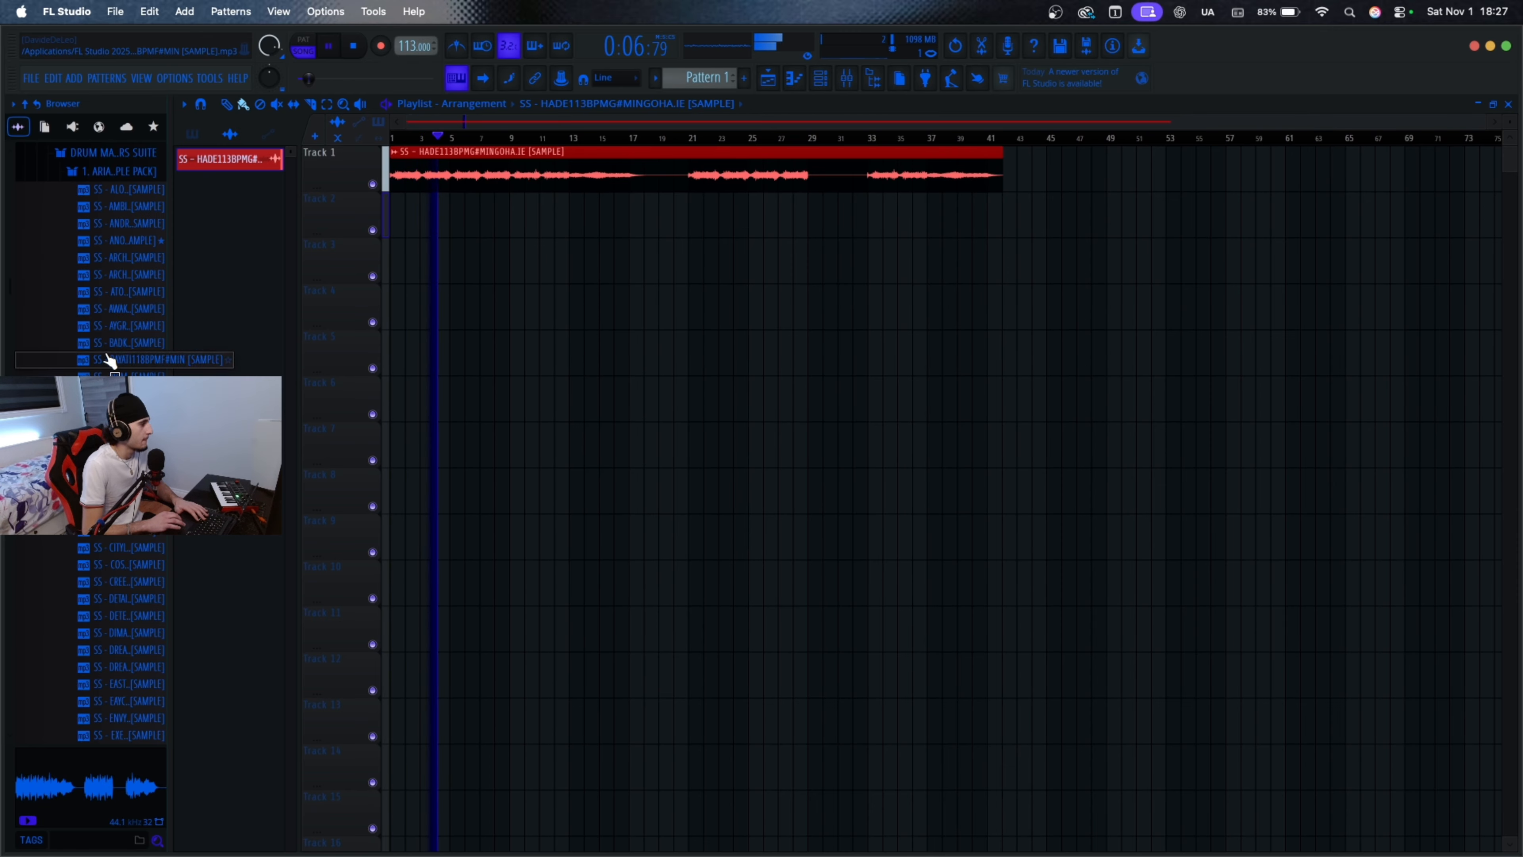
scroll(110, 351, up, 3)
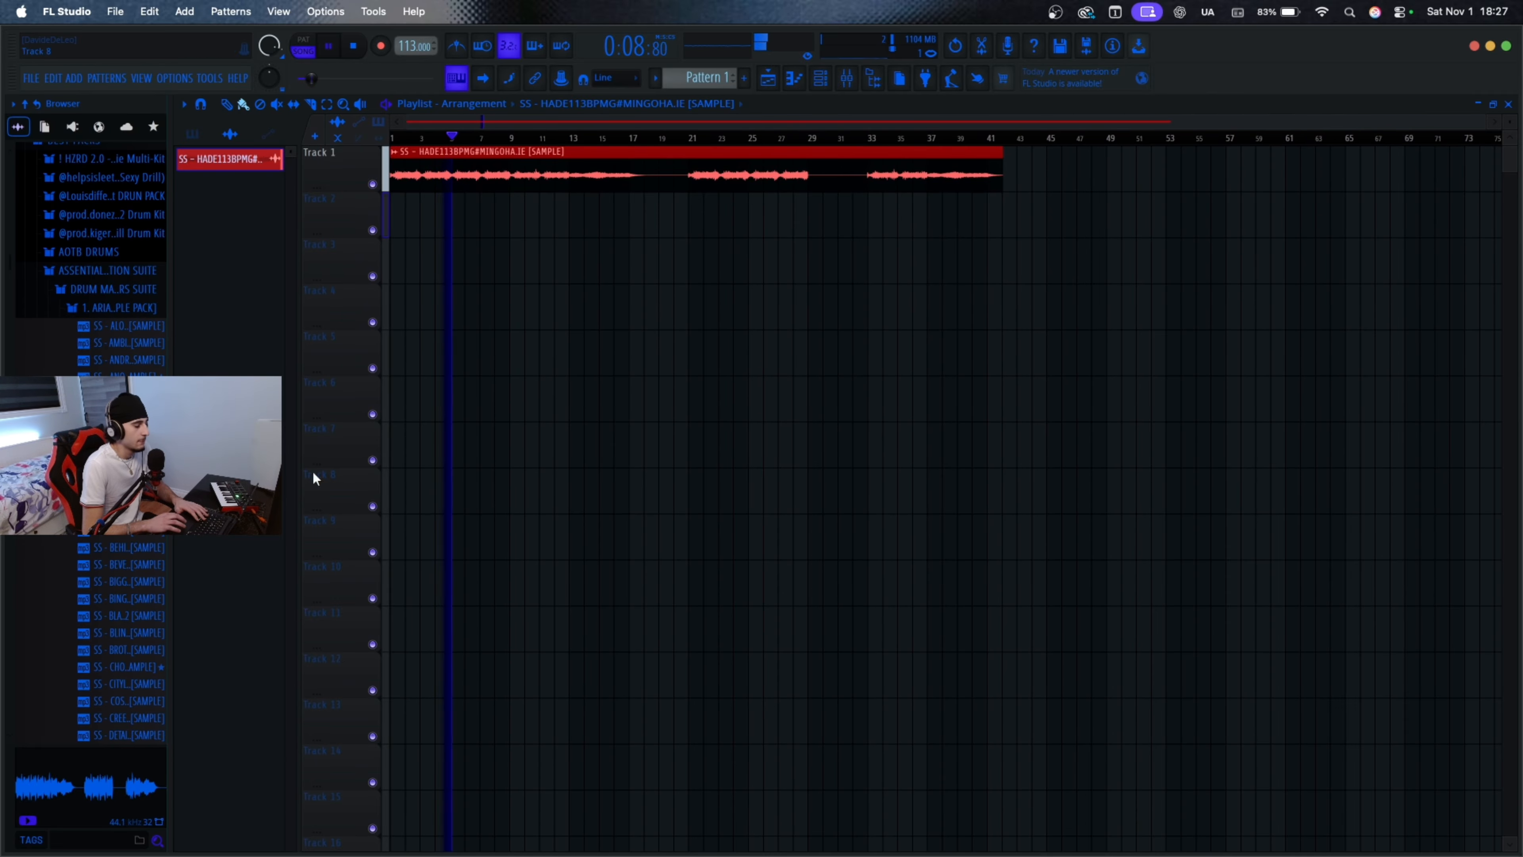
key(space)
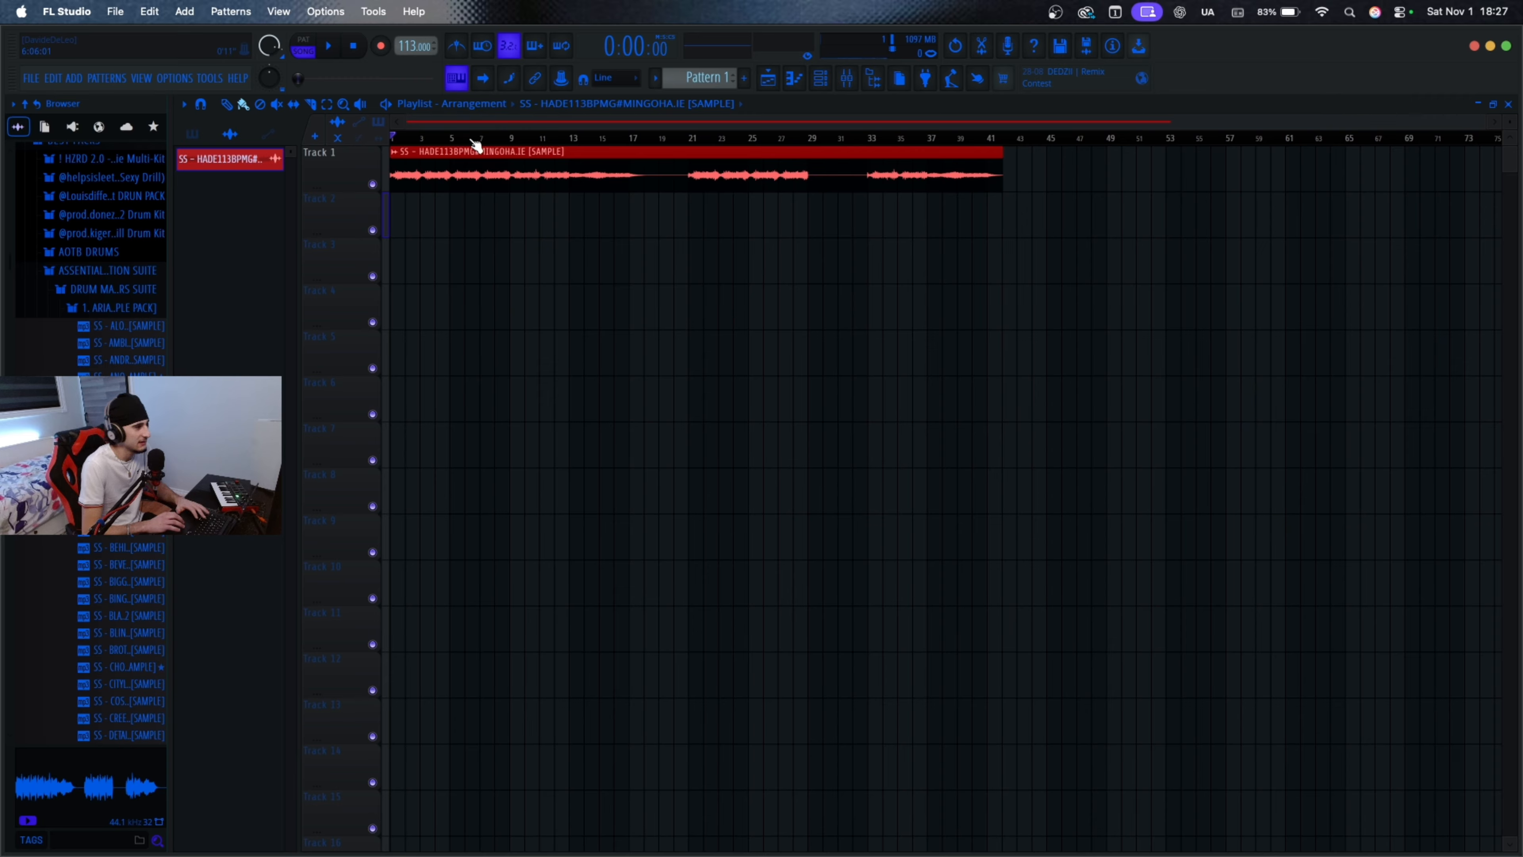
Step: Open the Track 1 sample's settings and set its time-stretching mode to Stretch
double_click(454, 185)
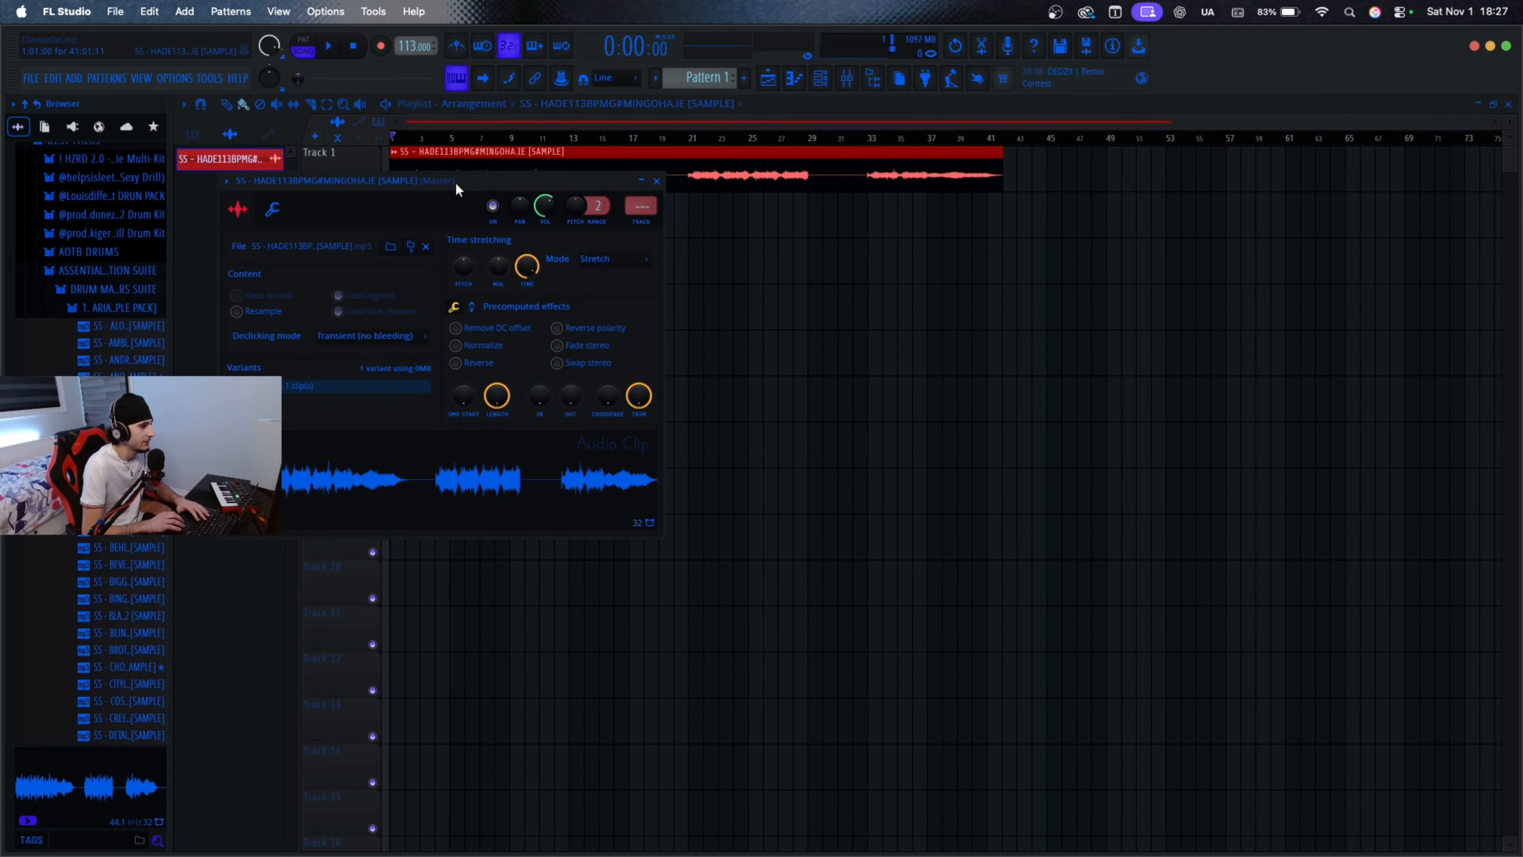
click(598, 265)
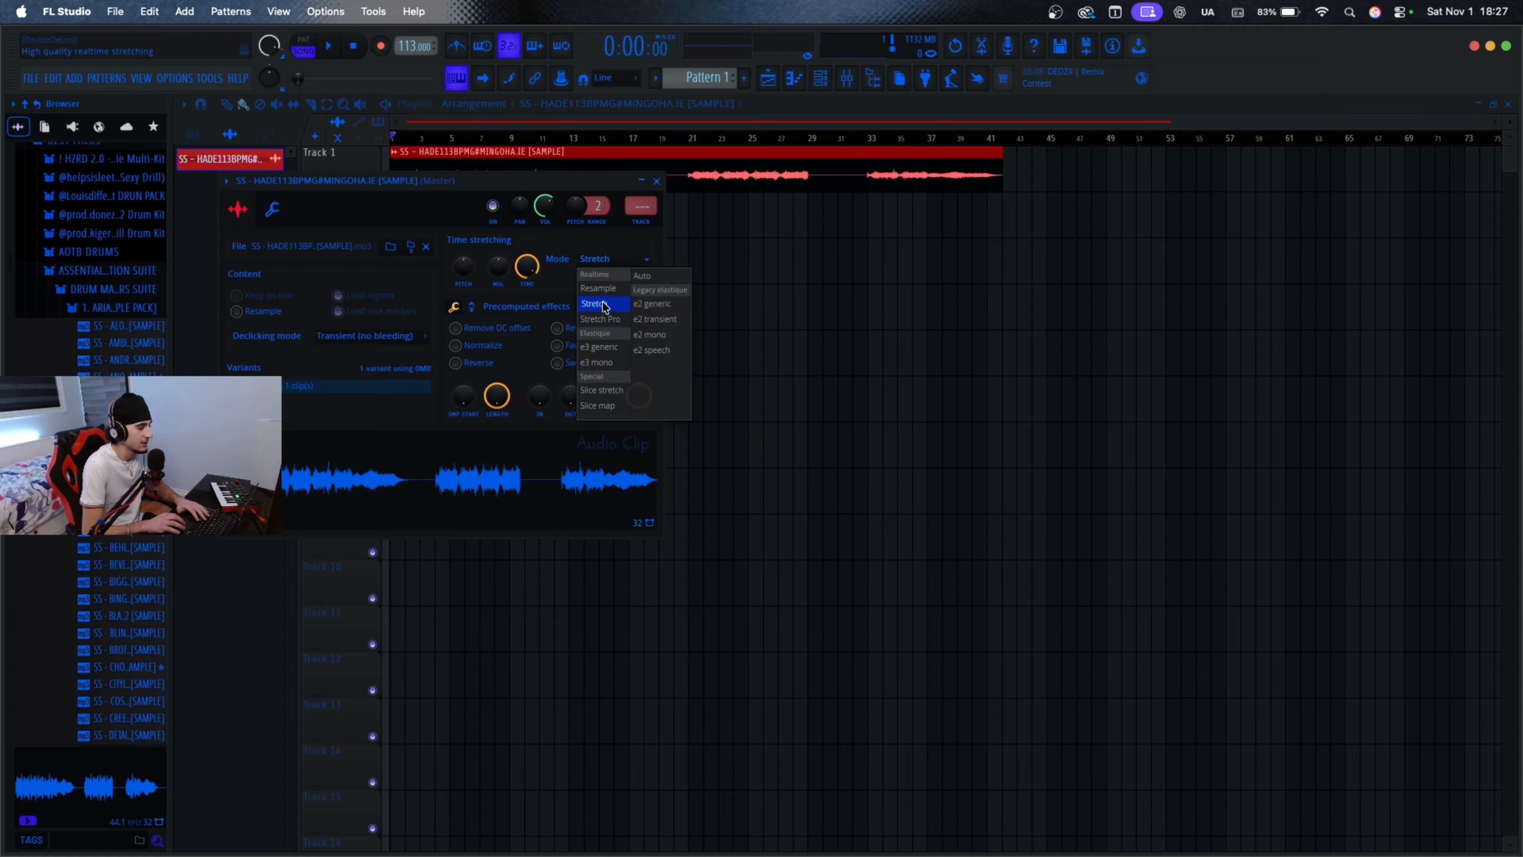
click(658, 178)
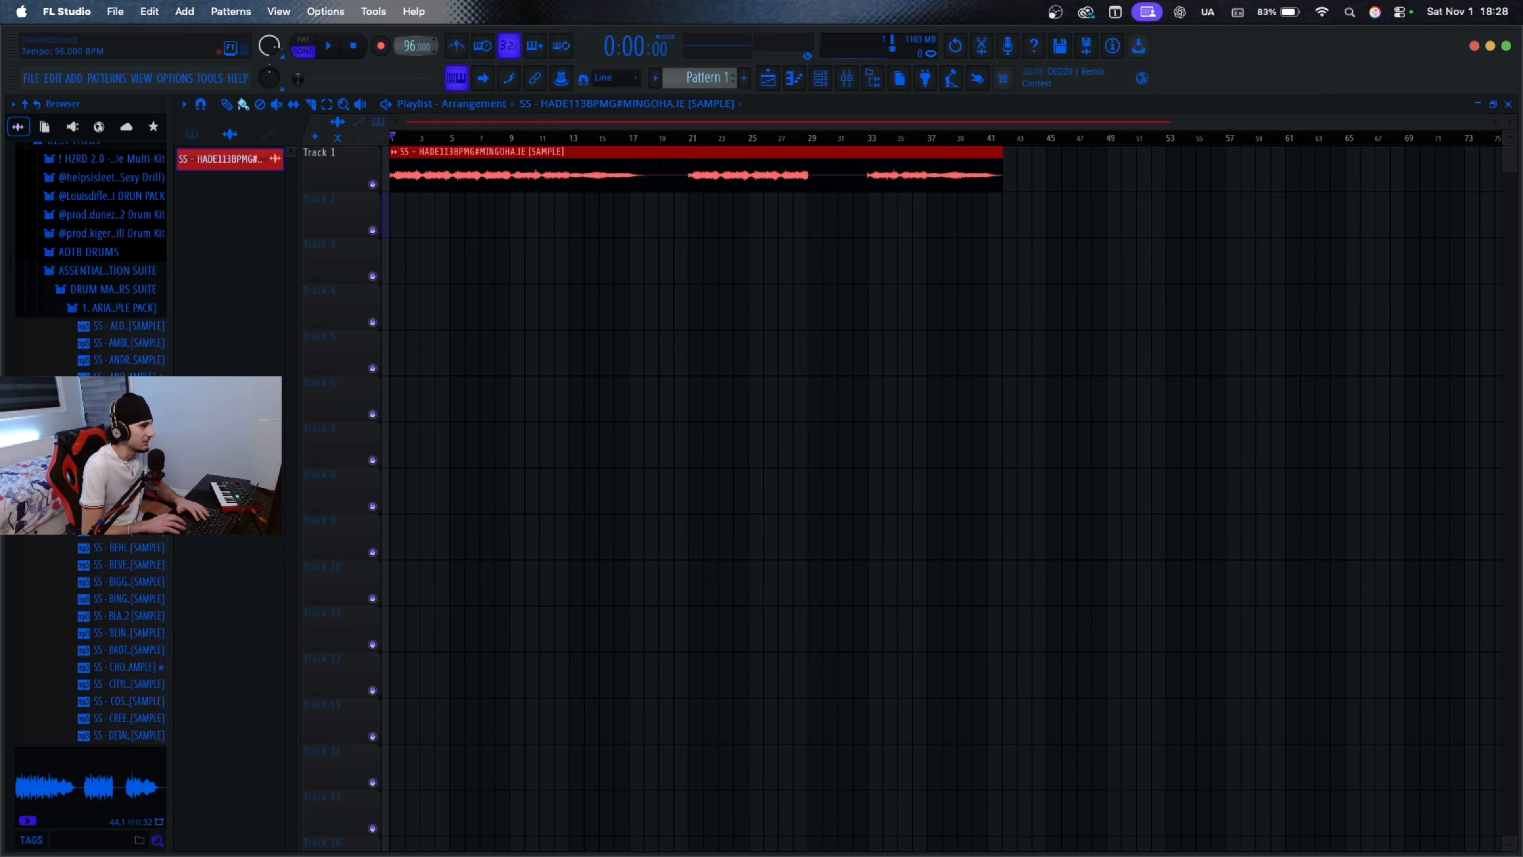
Step: Set the project tempo to 98 BPM while playing back the sample
key(space)
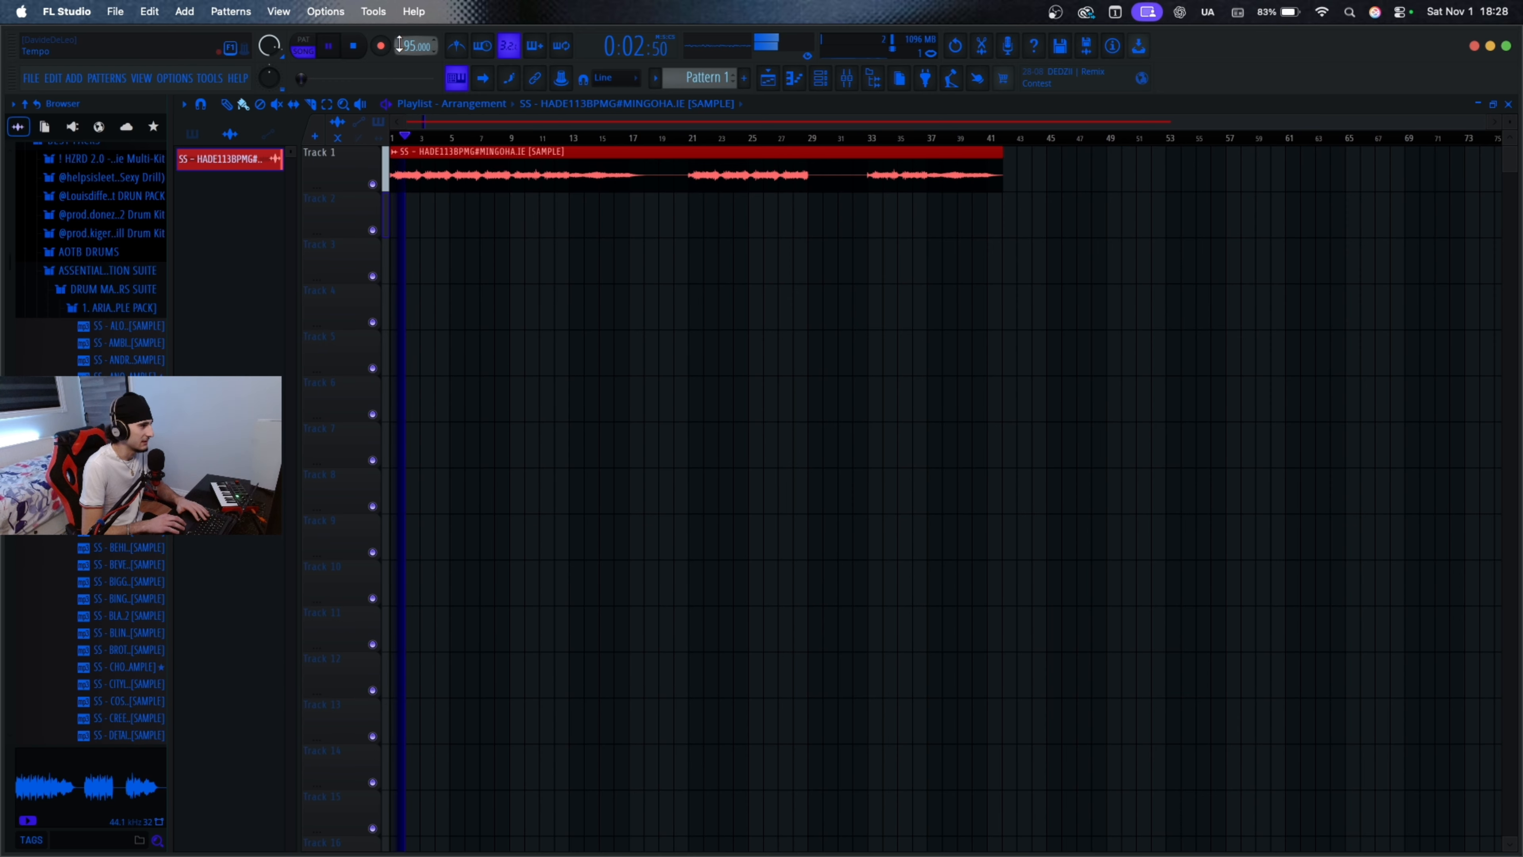
scroll(413, 46, up, 3)
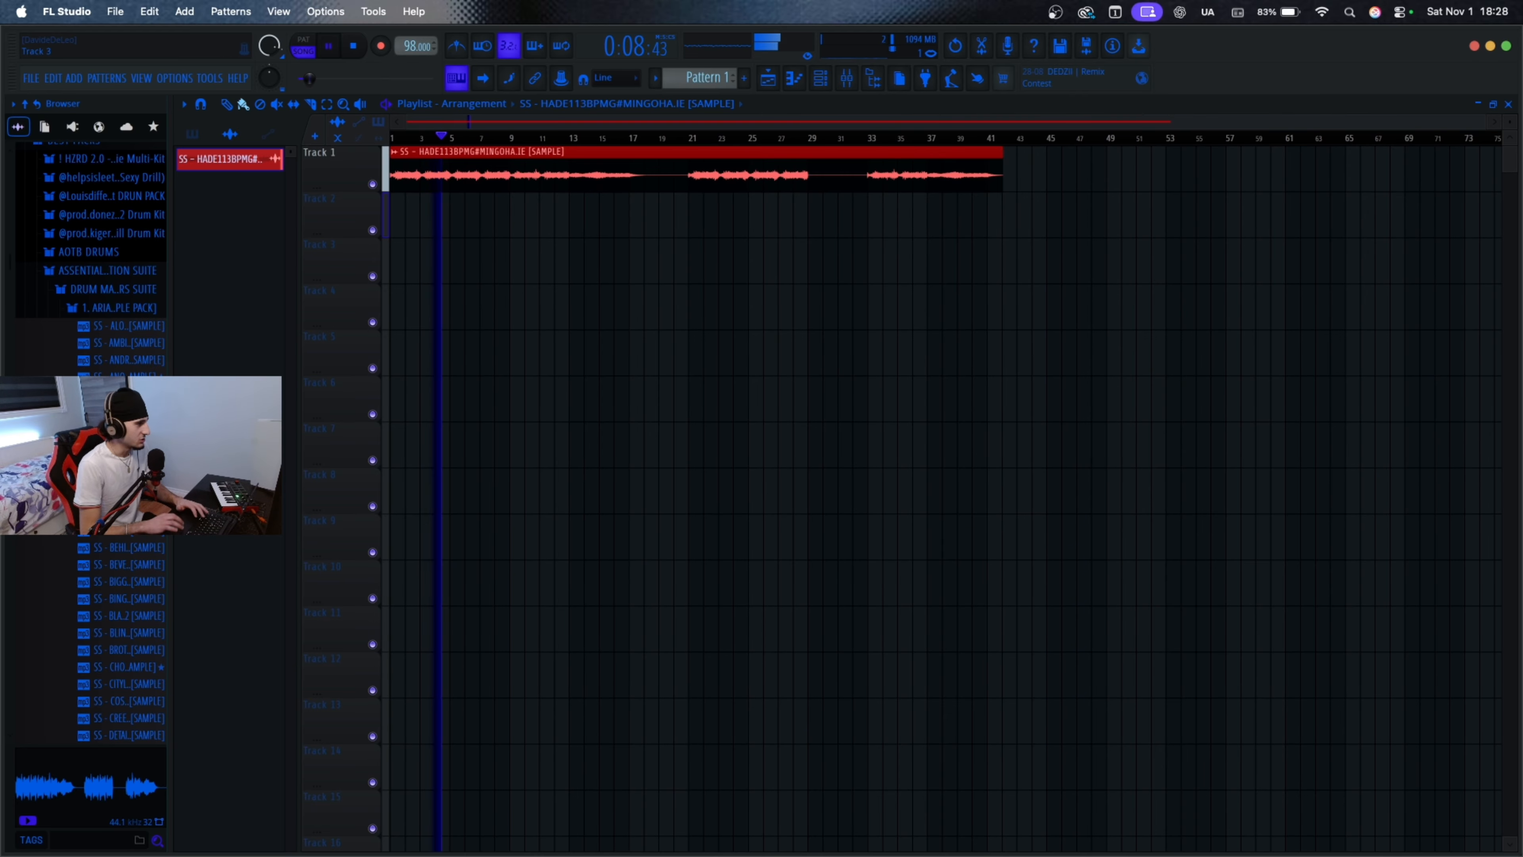
Step: Collapse the ASSENTIAL PRODUCTION SUITE pack in the browser and expand the SANTI EBK DRUM KIT folder
click(113, 277)
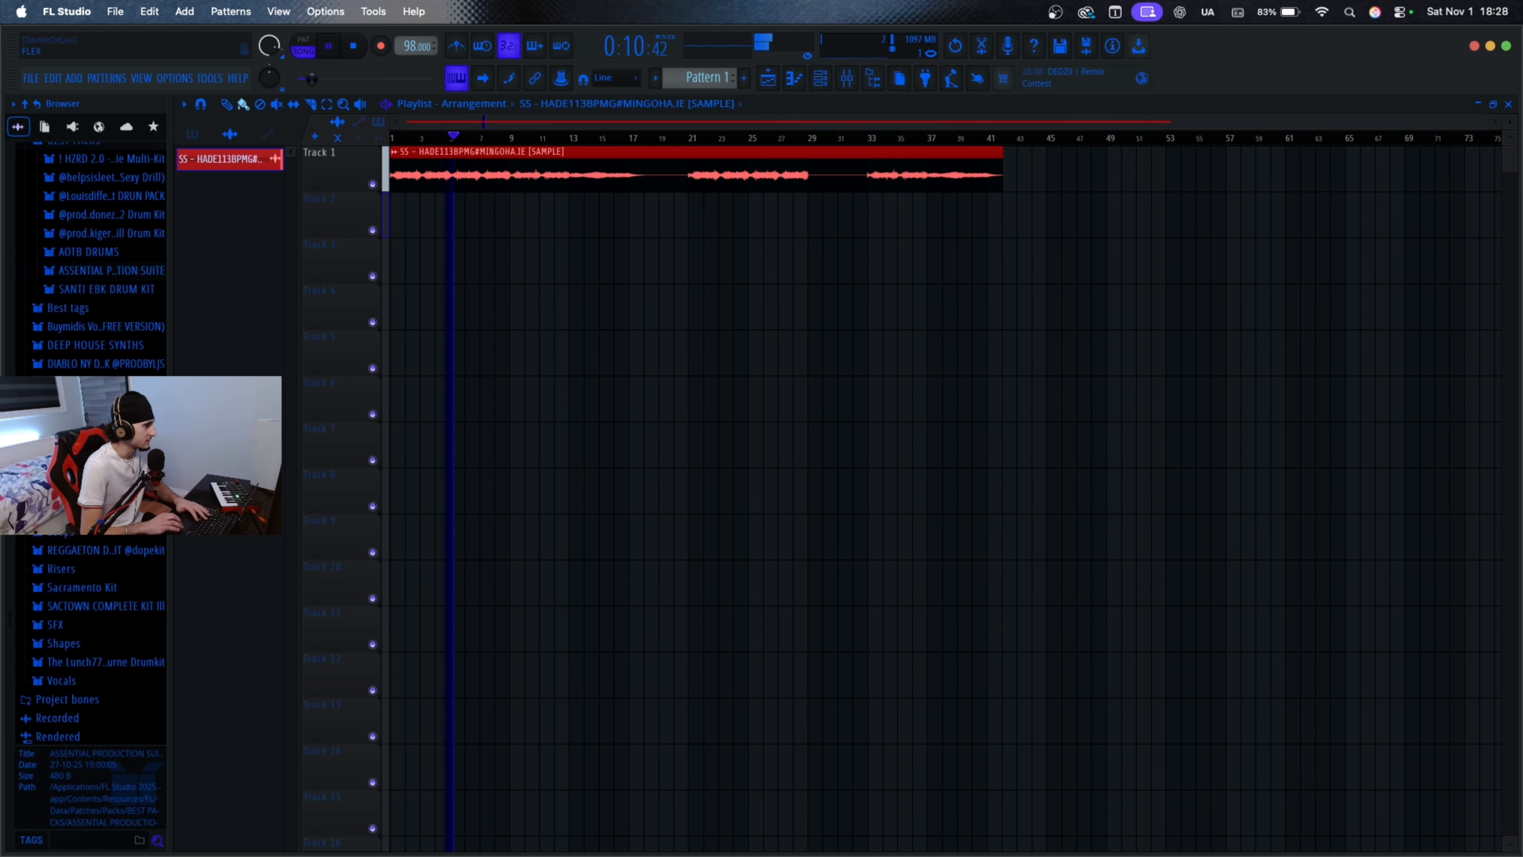
scroll(117, 444, up, 3)
click(117, 460)
scroll(117, 460, down, 1)
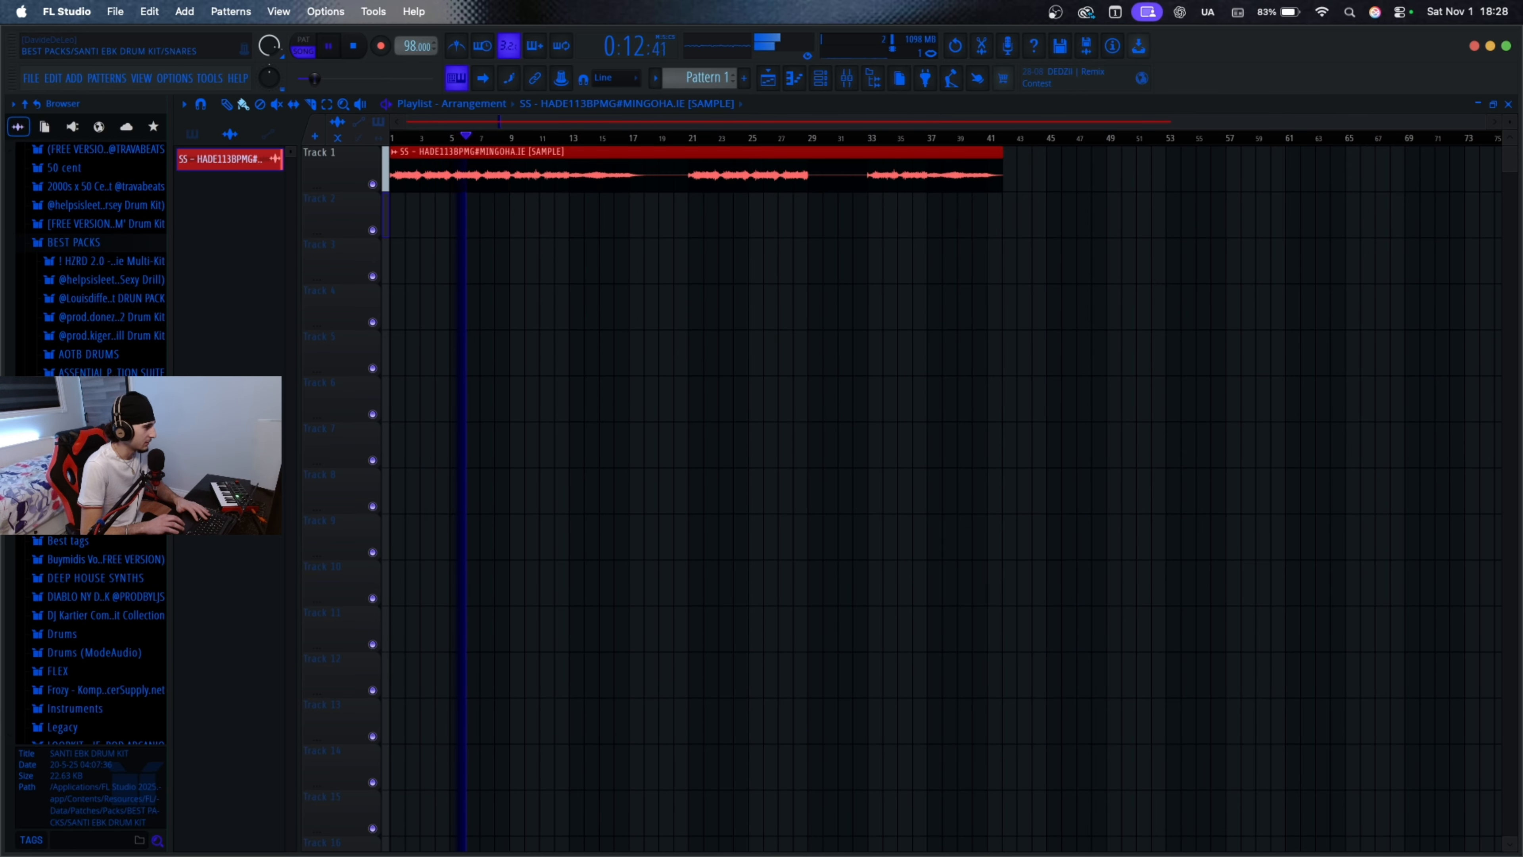
key(space)
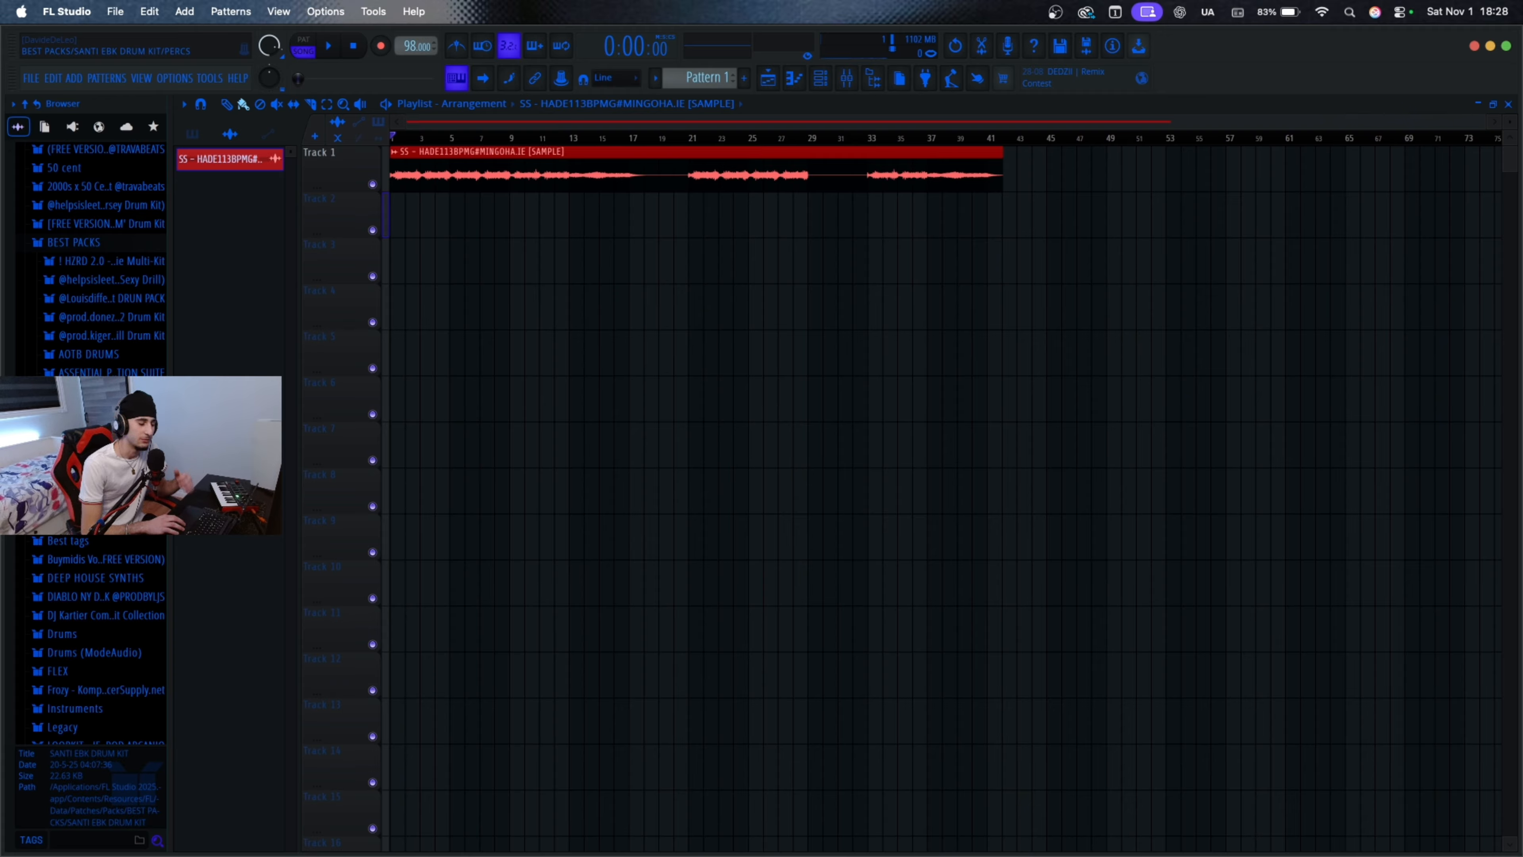
scroll(90, 456, down, 2)
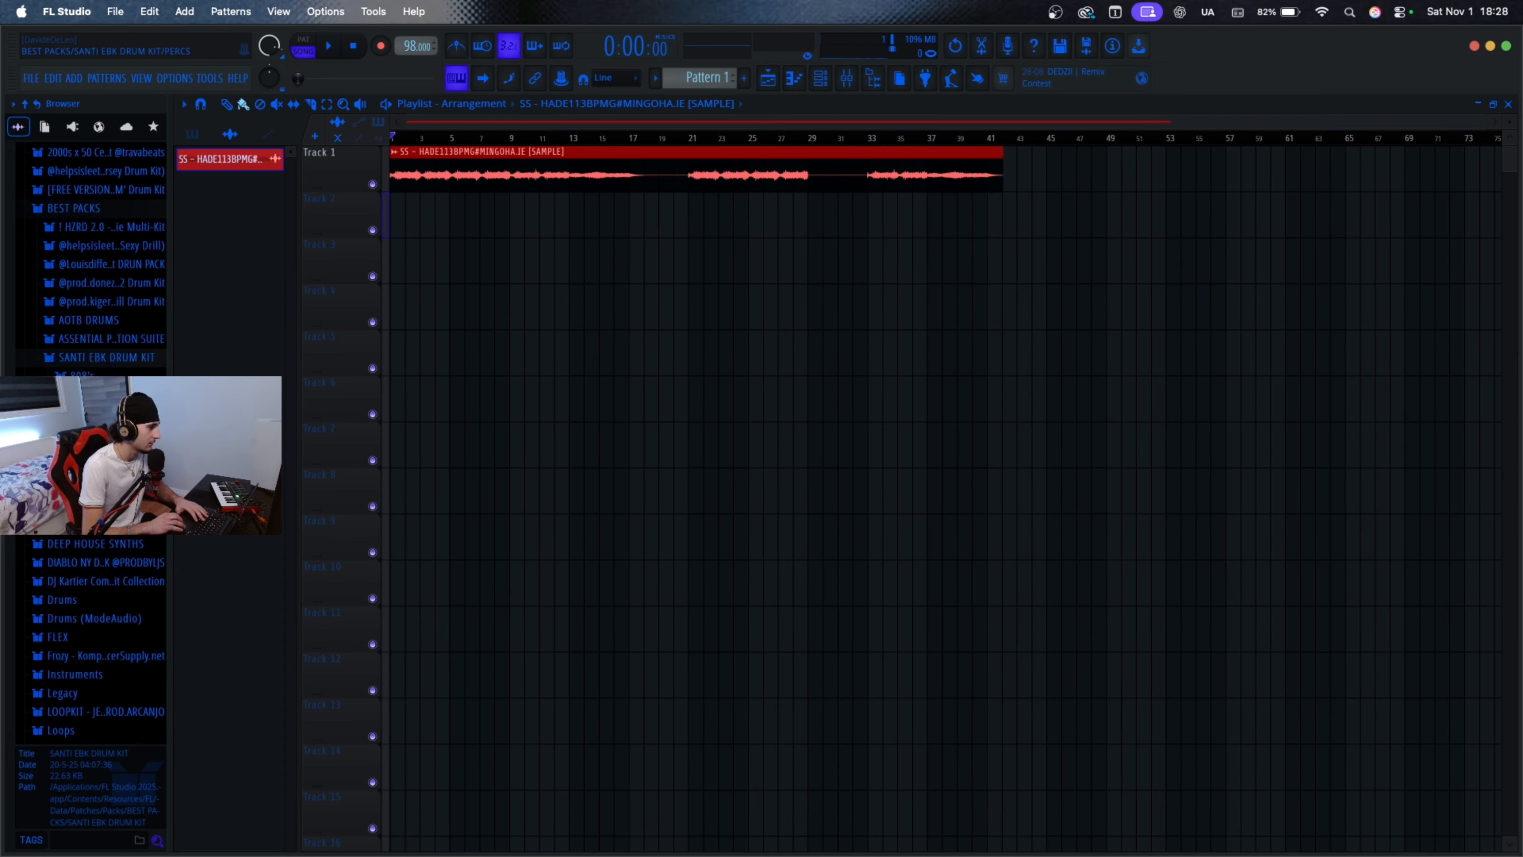
scroll(90, 457, up, 4)
scroll(90, 457, down, 2)
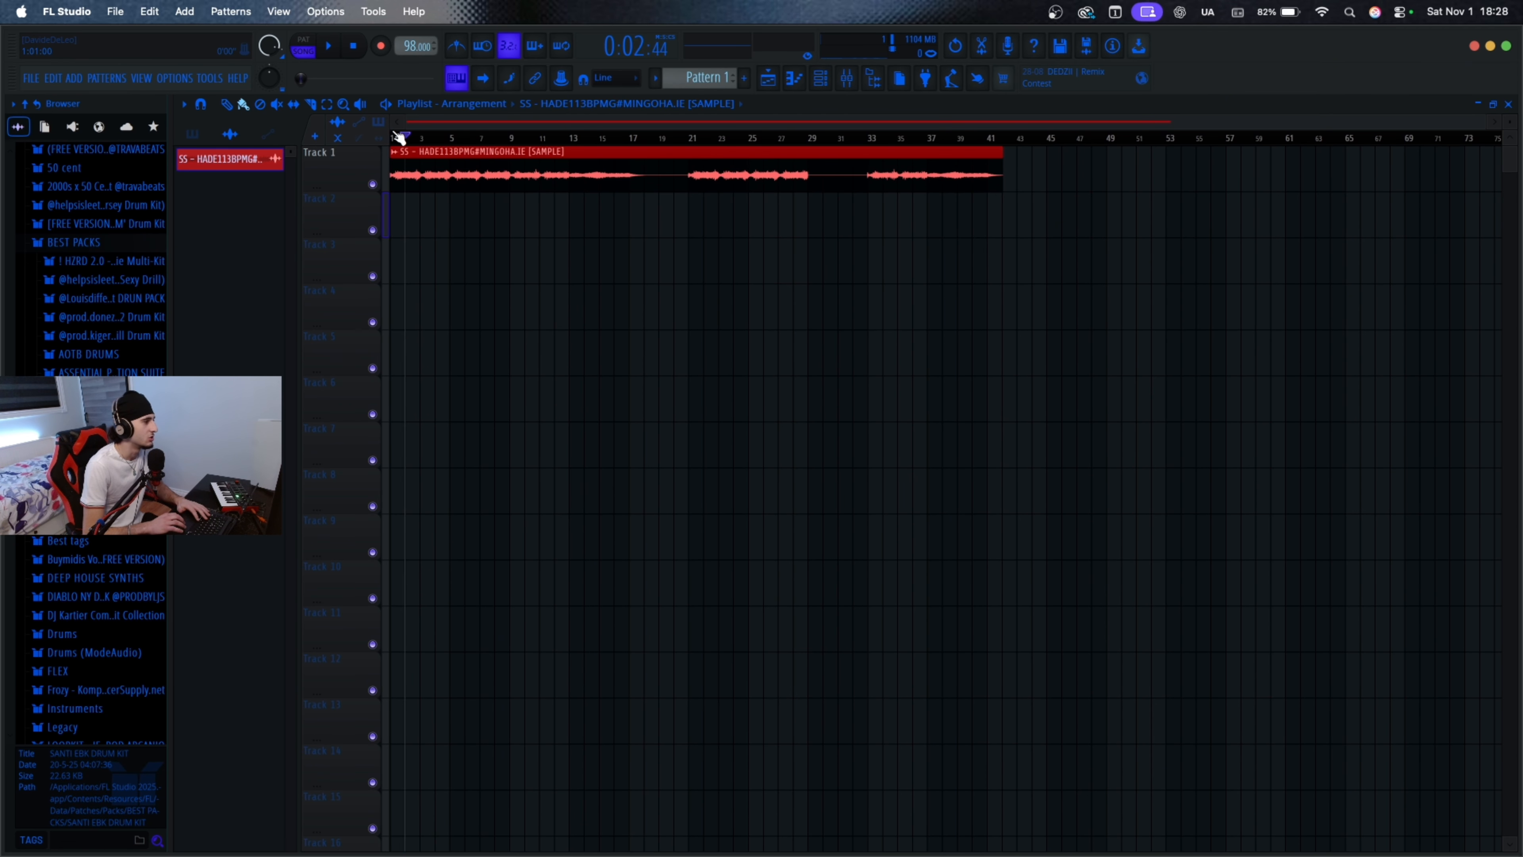
Step: Place a Pattern 1 clip on Track 2 at the start of bar 1
click(713, 79)
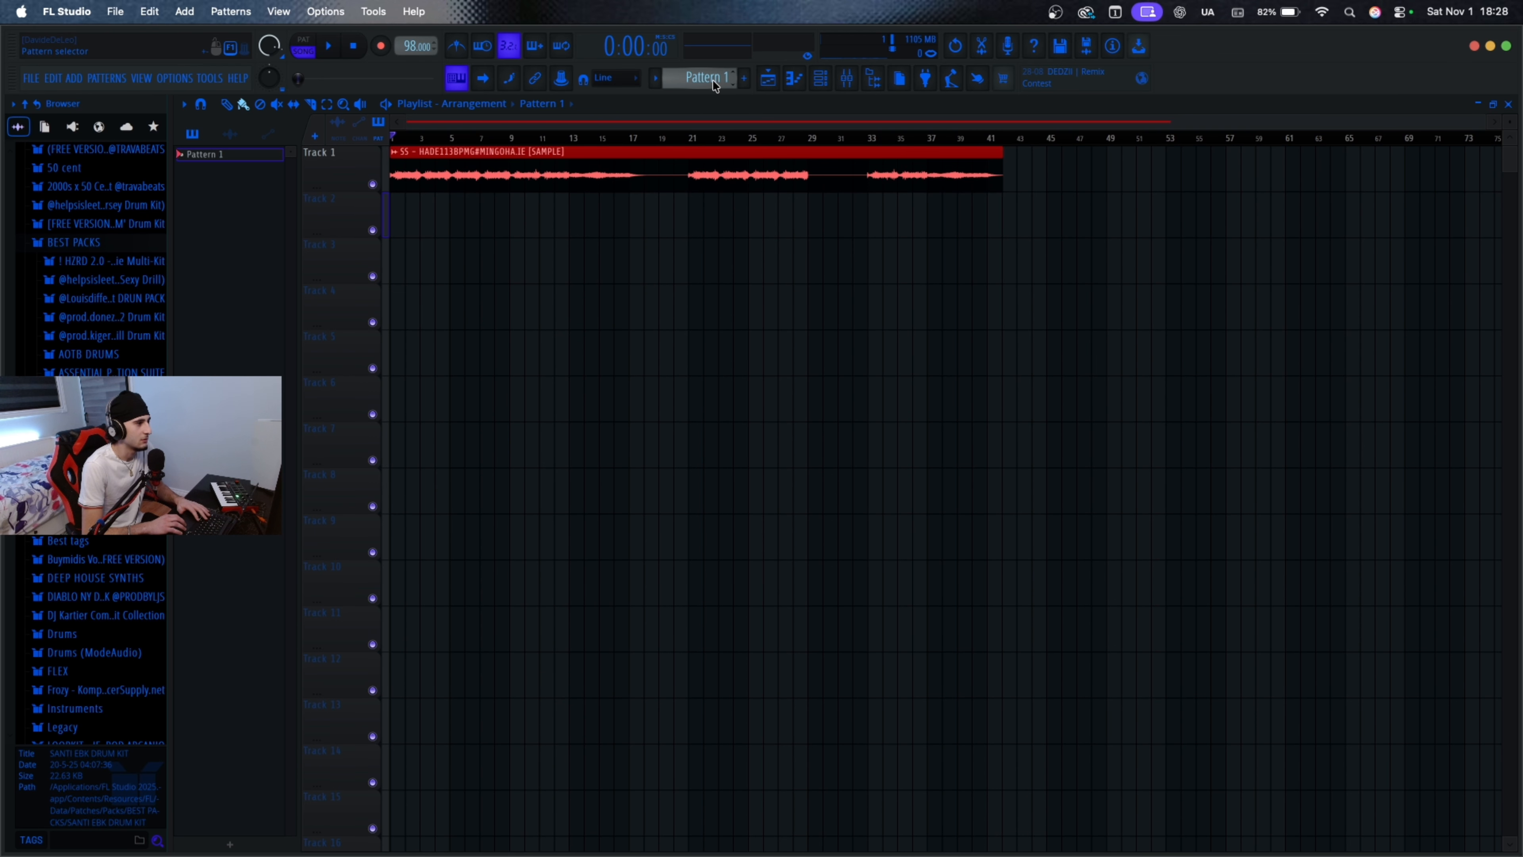
click(427, 261)
drag(432, 263, 401, 202)
scroll(561, 201, up, 2)
scroll(406, 150, up, 2)
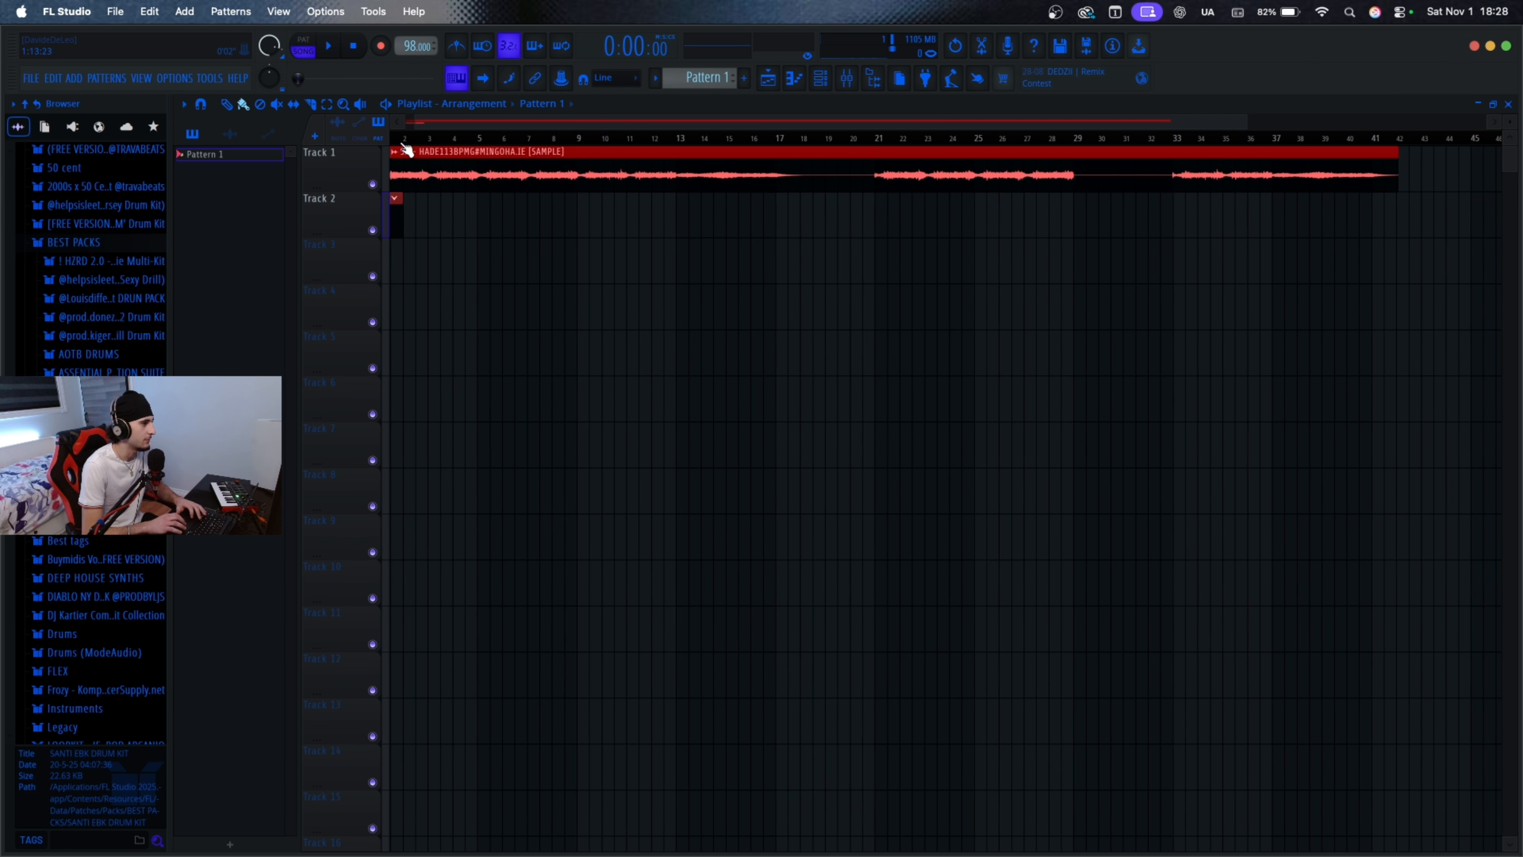
scroll(504, 183, left, 1)
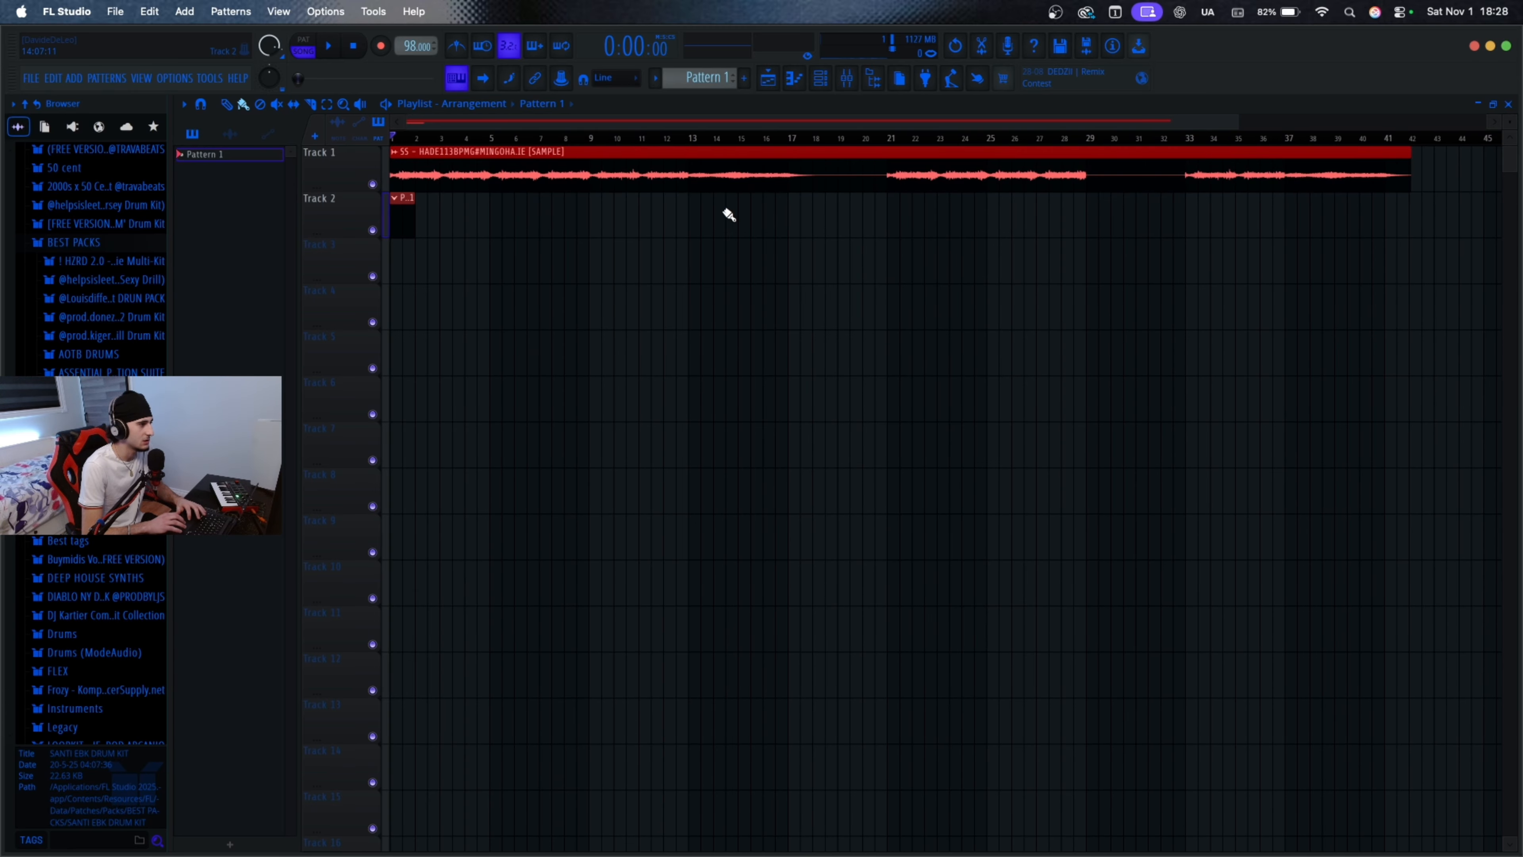
scroll(730, 215, down, 1)
scroll(538, 344, up, 1)
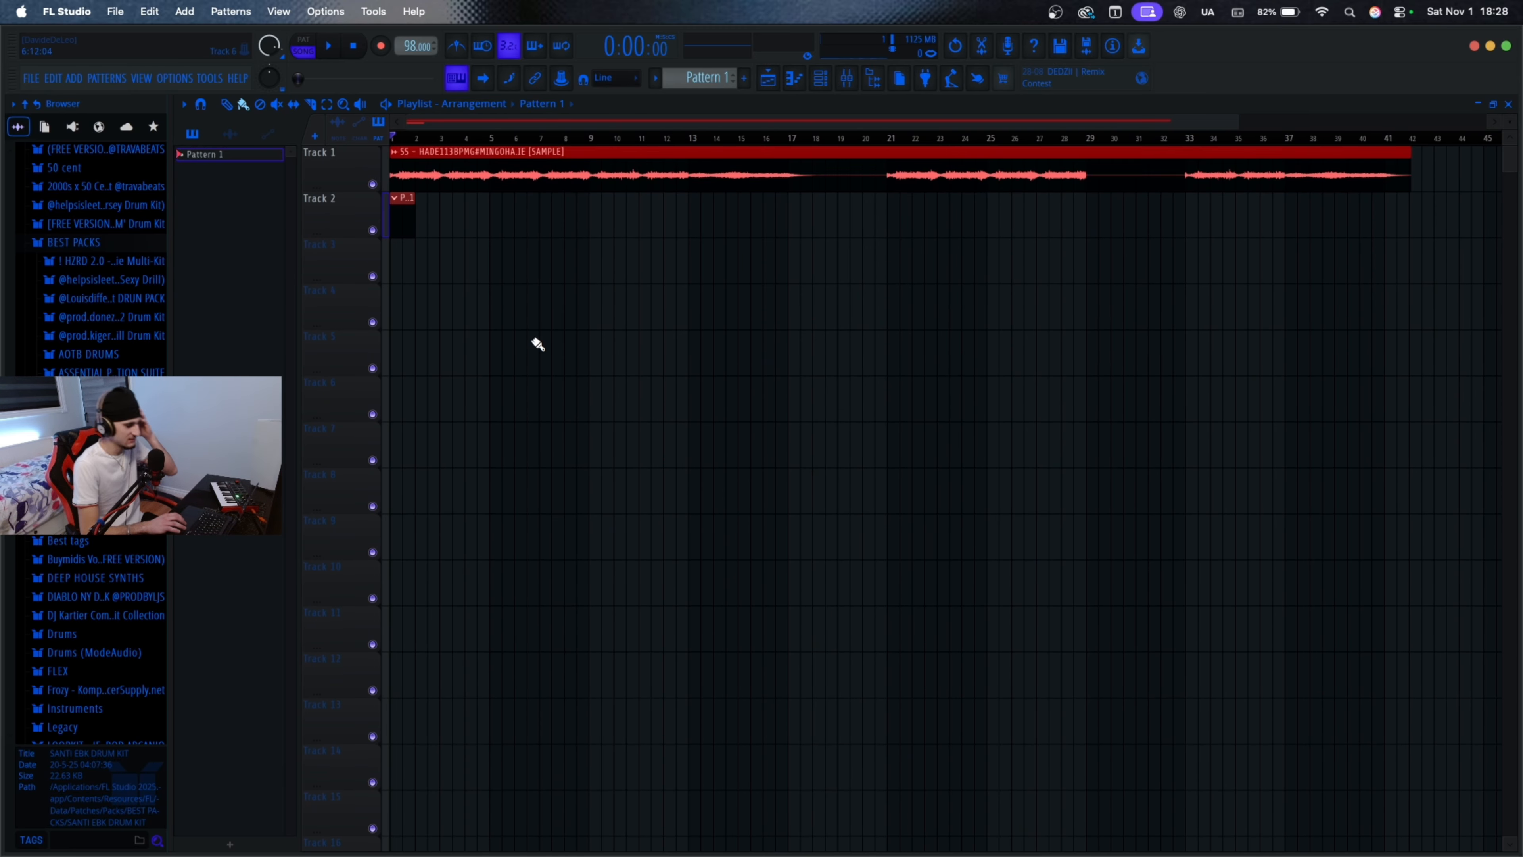
Step: Open the Pattern 1 clip's piano roll maximized and show the Channel rack
double_click(410, 222)
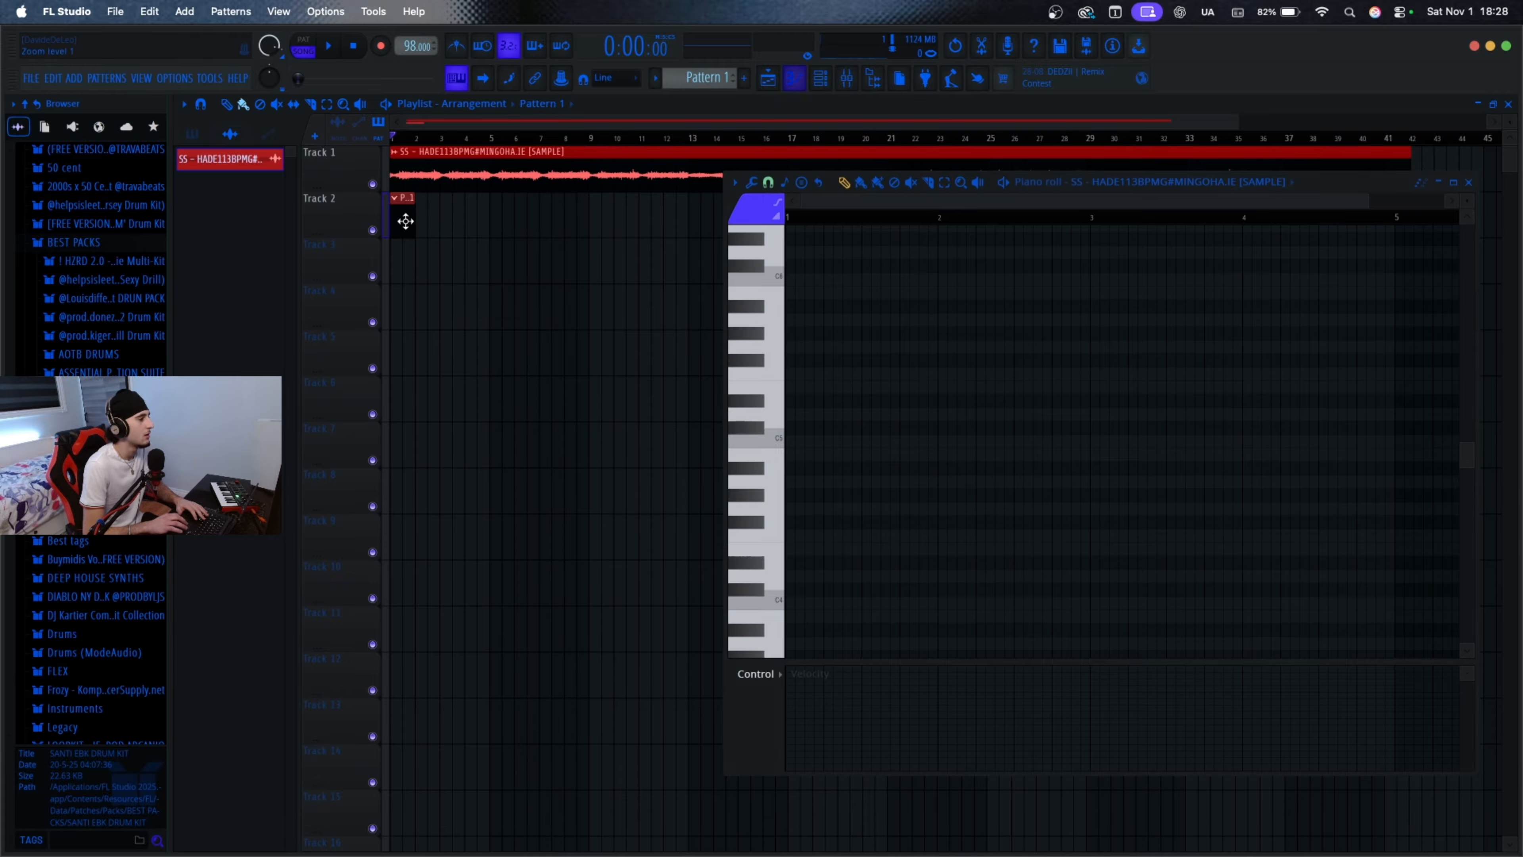
click(1454, 183)
click(822, 81)
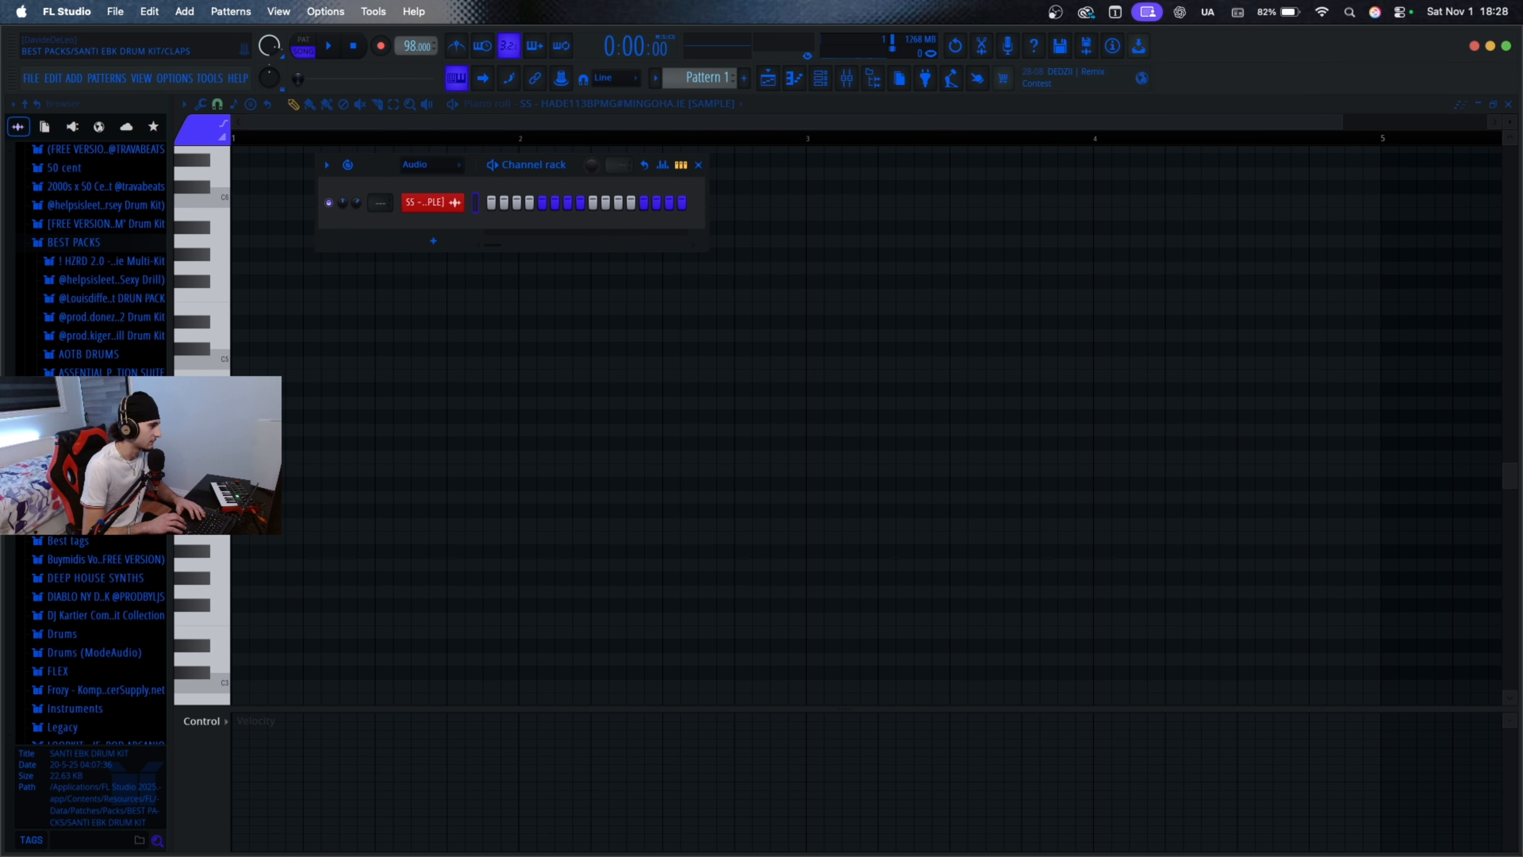
click(85, 466)
click(113, 484)
click(114, 501)
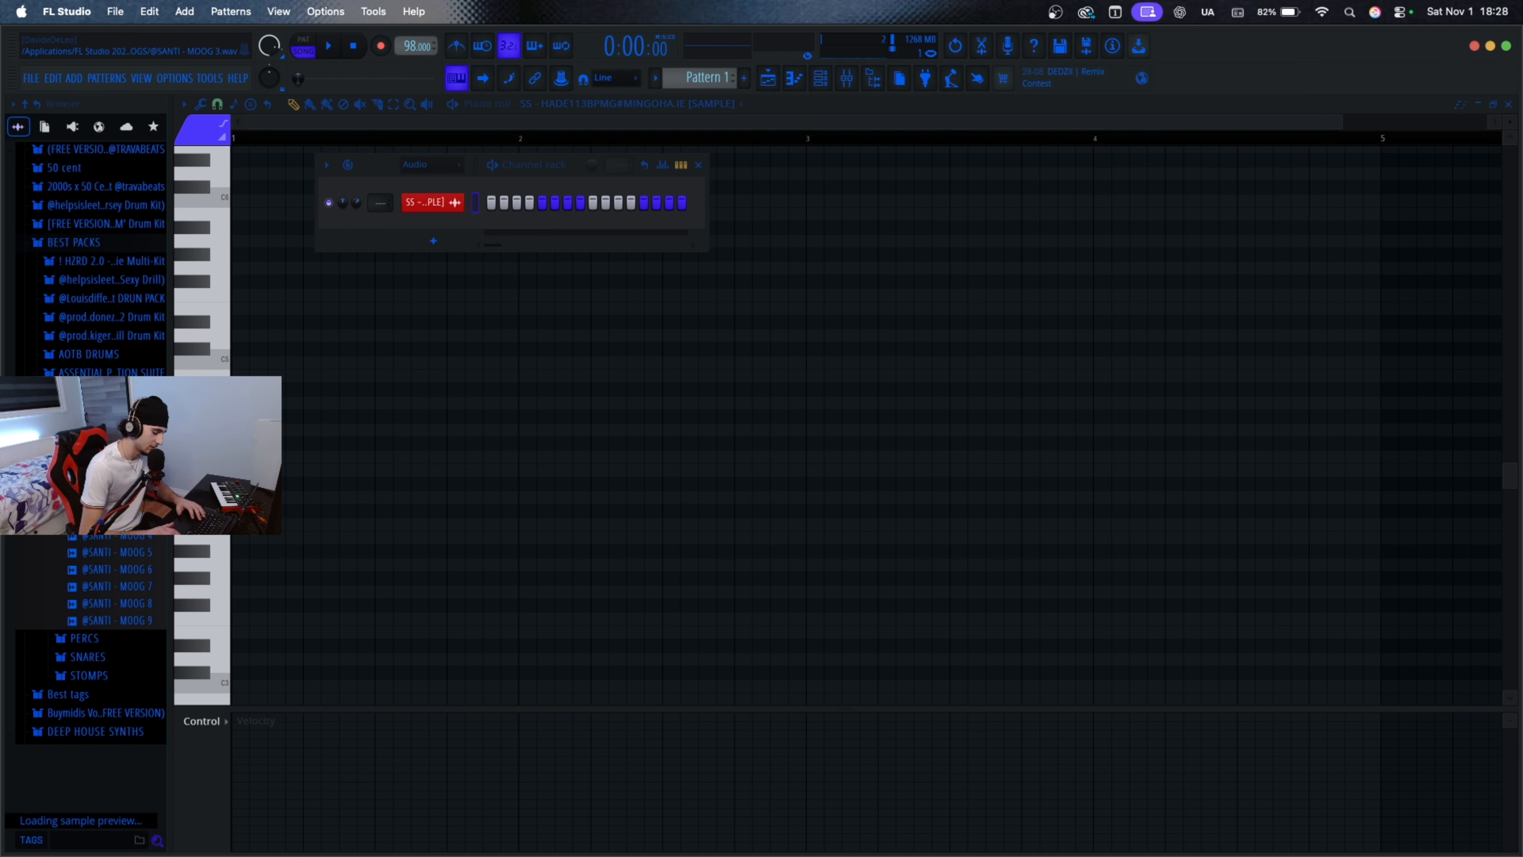
key(Down)
key(Down)
key(Down)
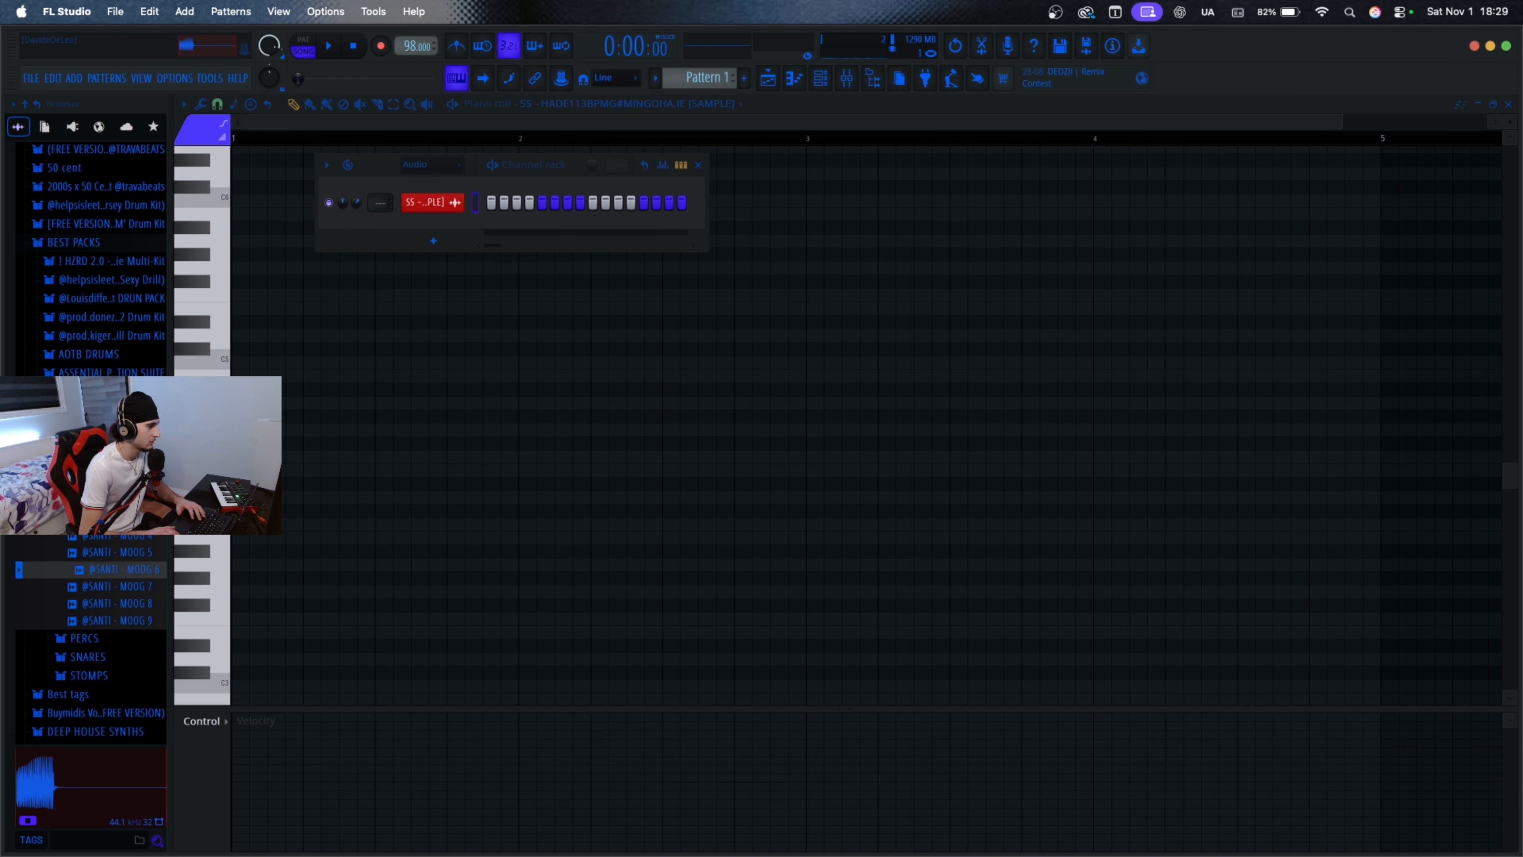
key(Down)
key(Down)
key(Up)
key(Up)
key(Up)
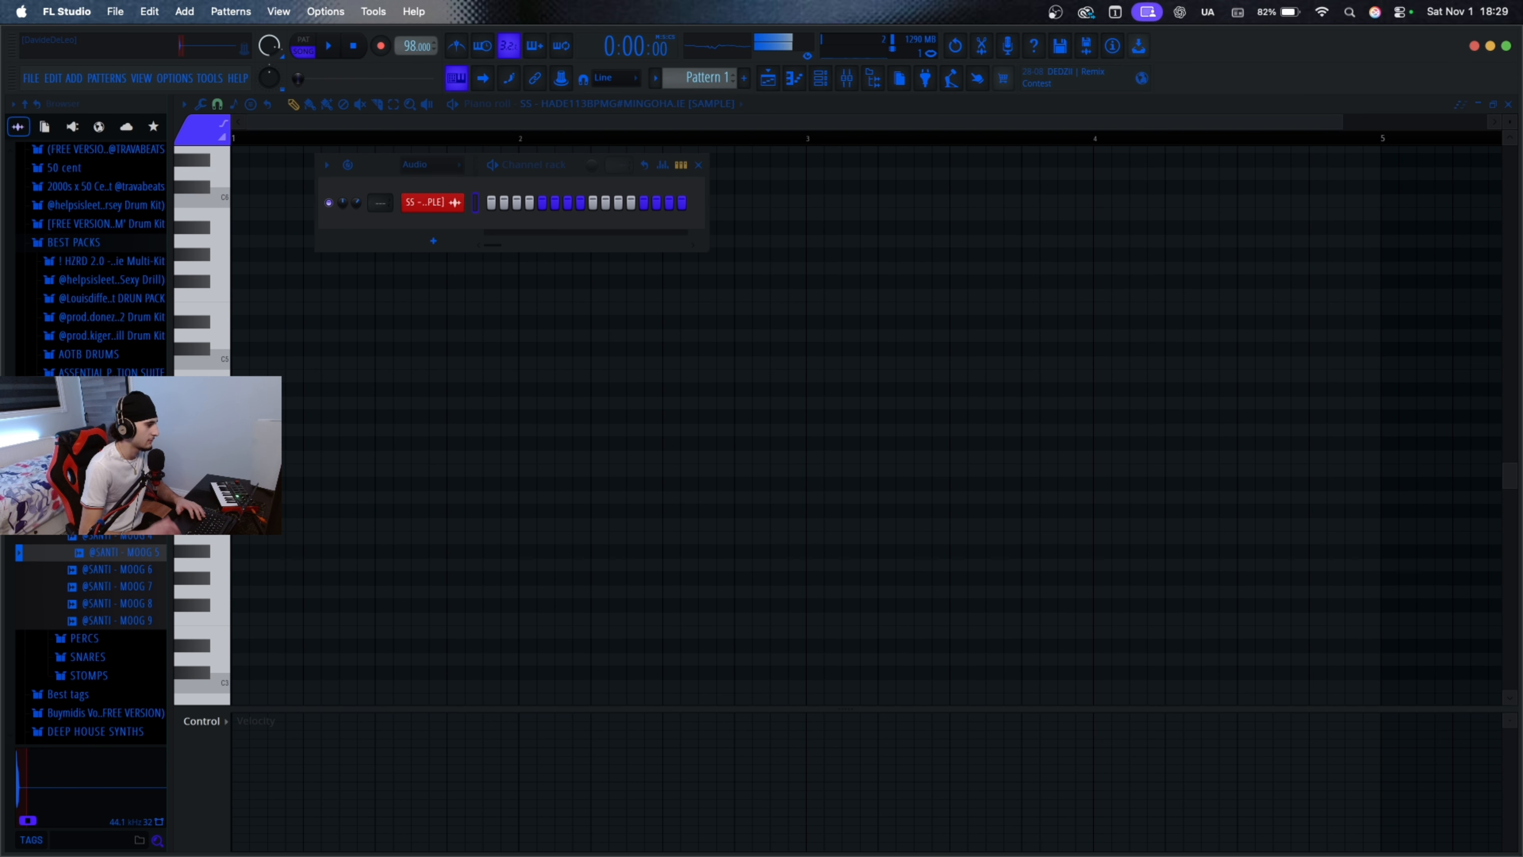
drag(138, 547, 438, 203)
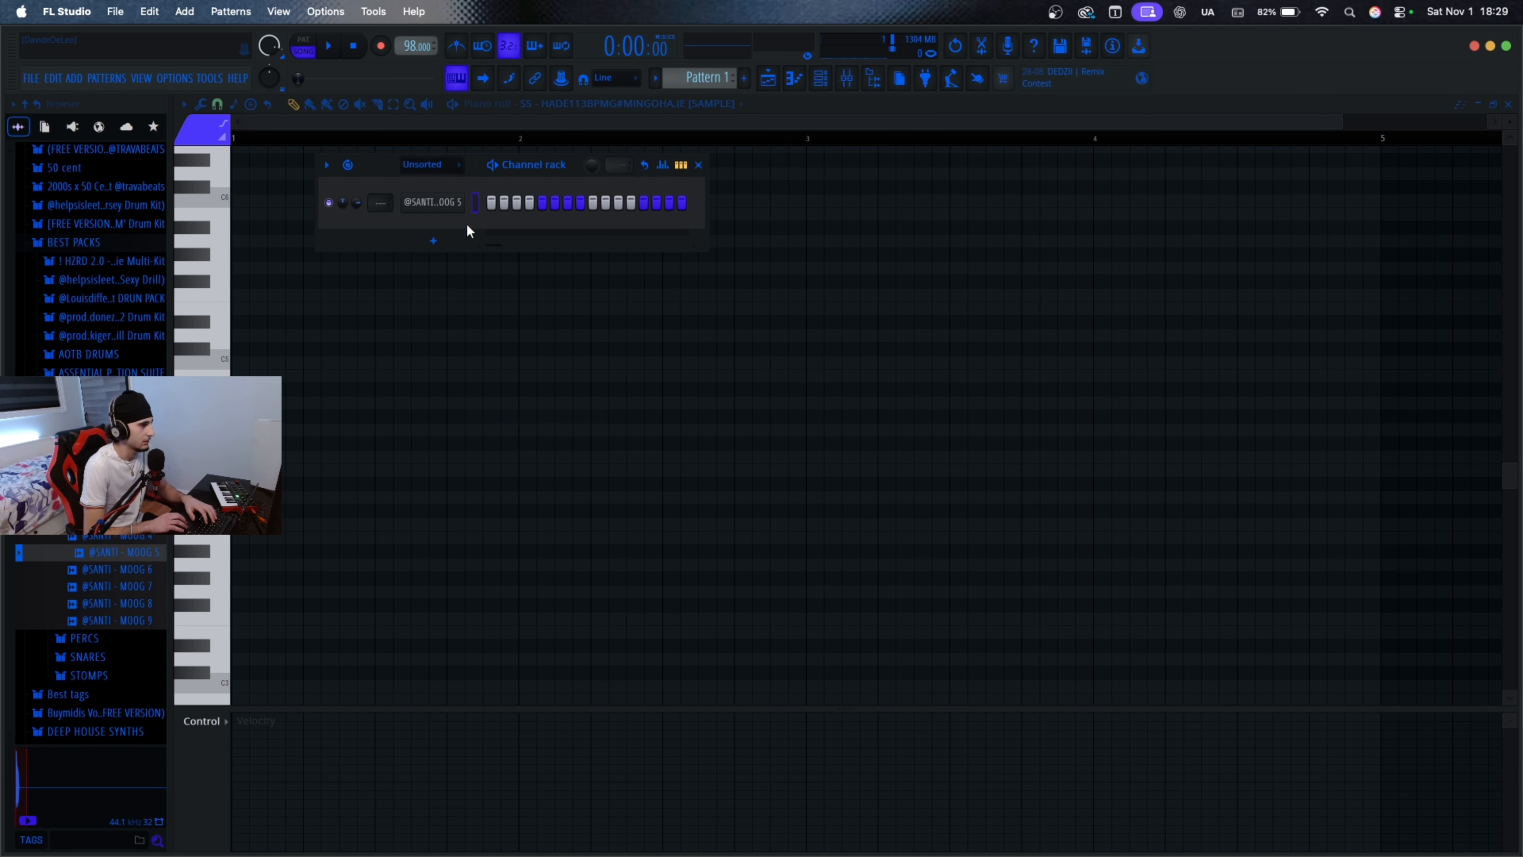
click(451, 206)
click(293, 231)
drag(289, 381, 337, 387)
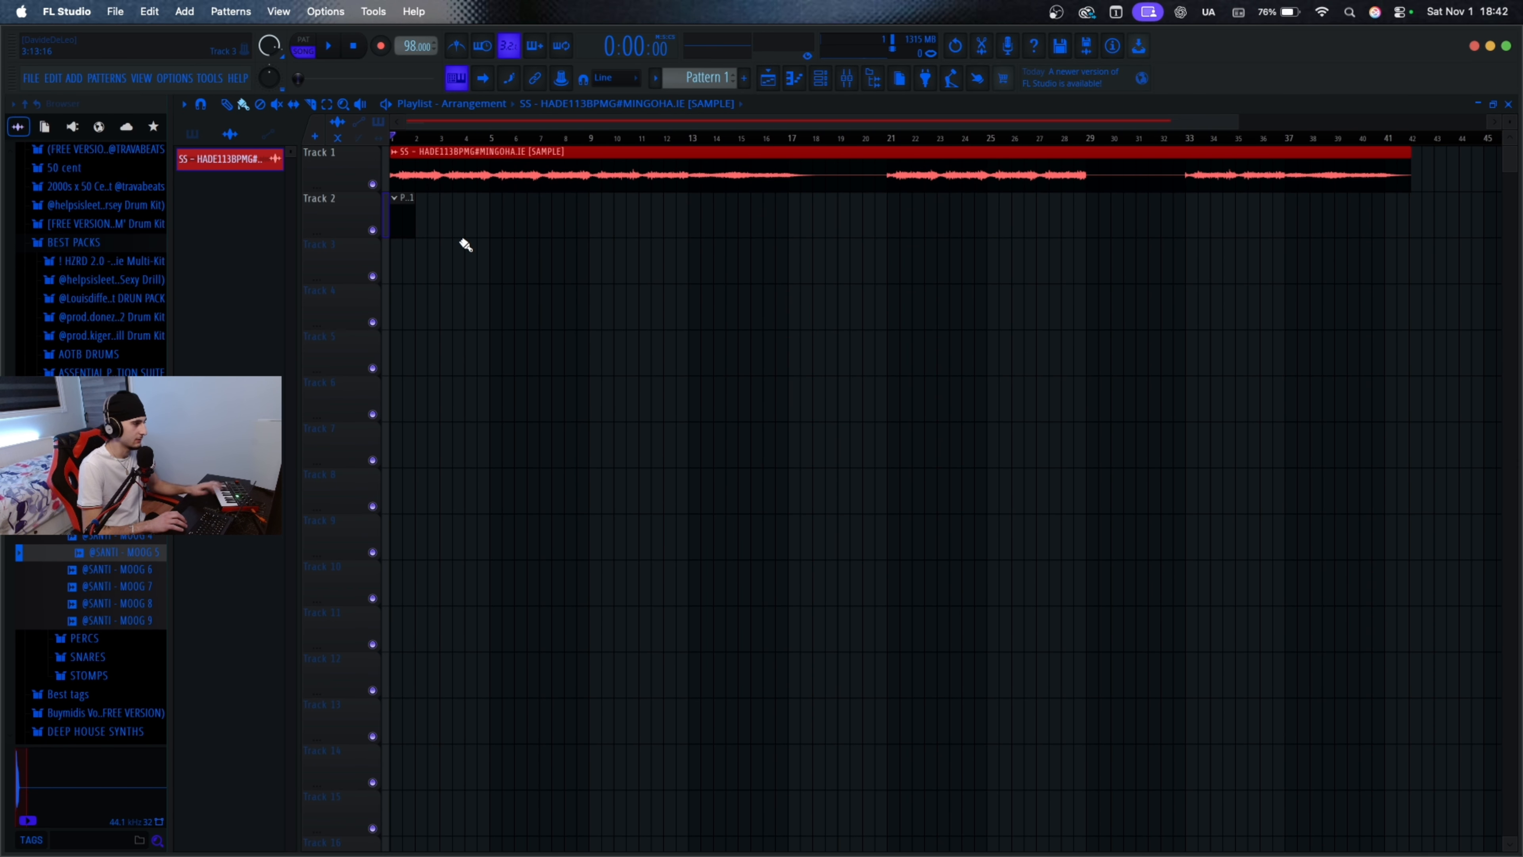
Step: Play the arrangement from the start to try out MOOG bass notes over the sample
scroll(465, 244, up, 2)
key(space)
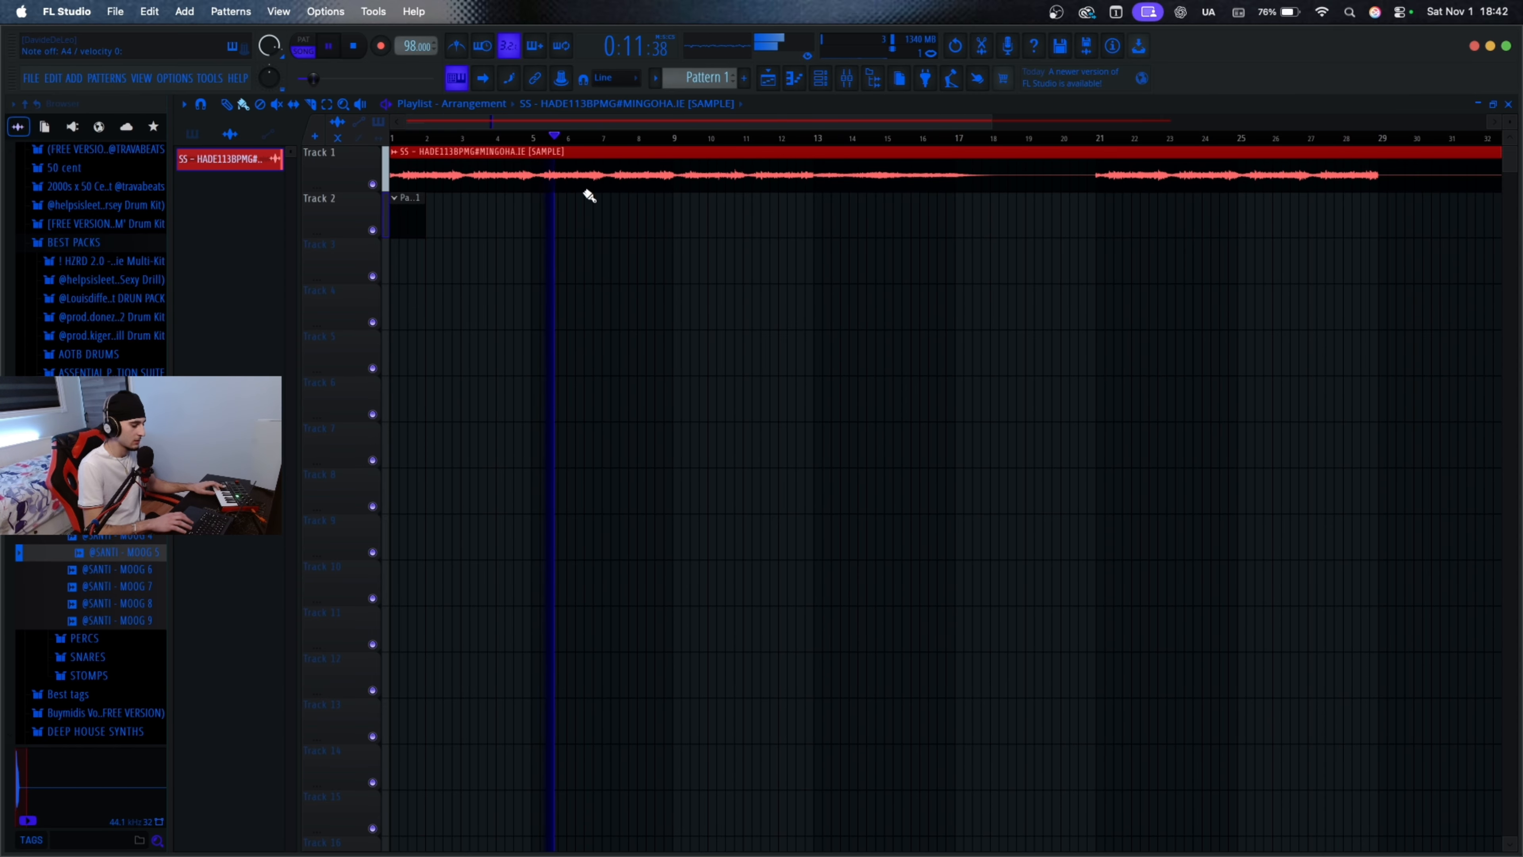
key(space)
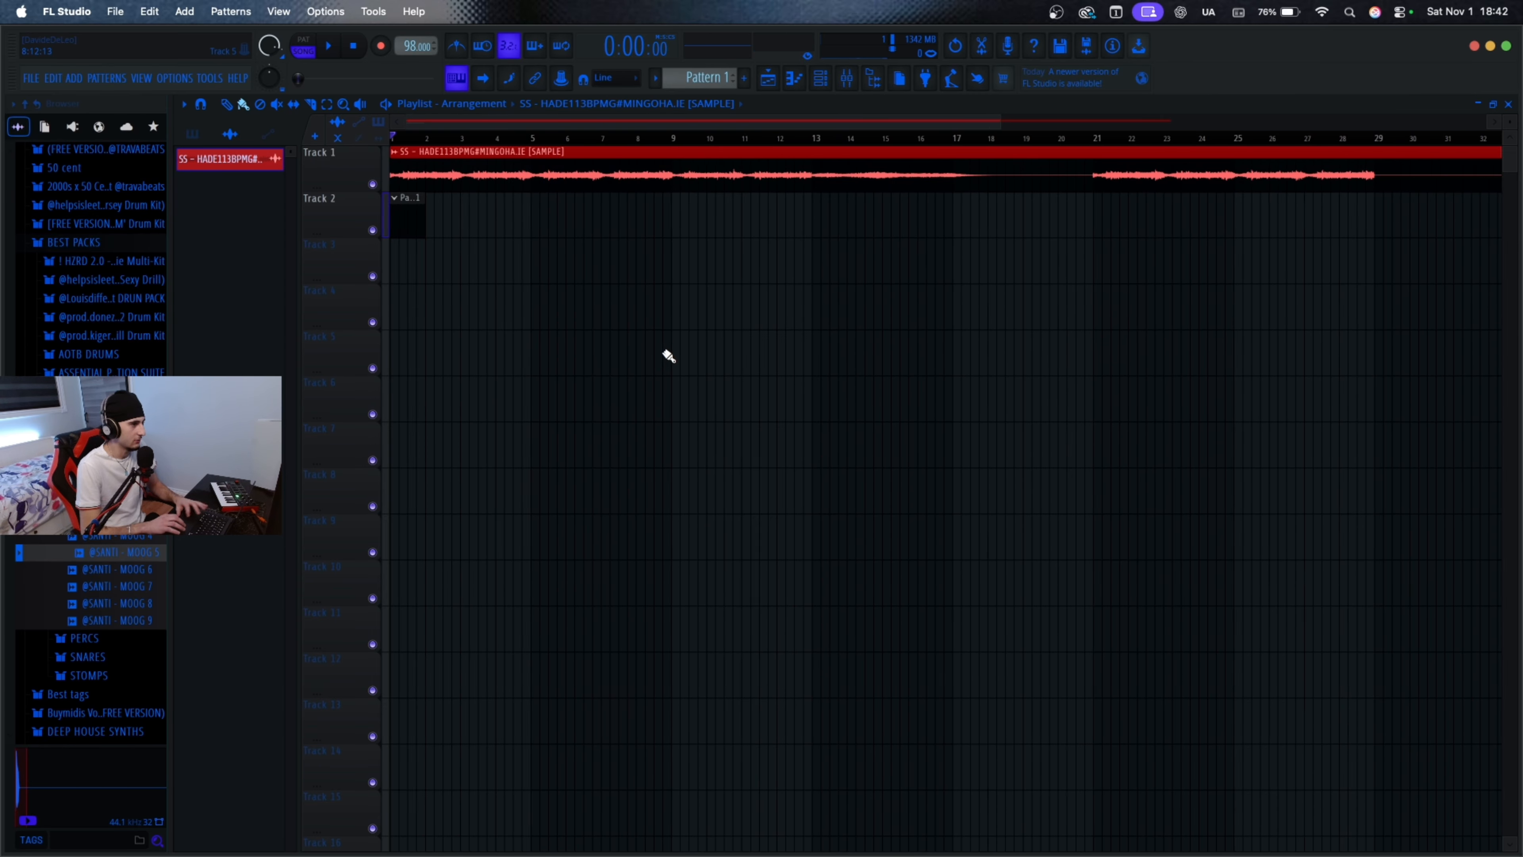
Step: Open Pattern 1's piano roll for MOOG 5 and draw an A4 note at the start of bar 1, extended to four steps
double_click(405, 225)
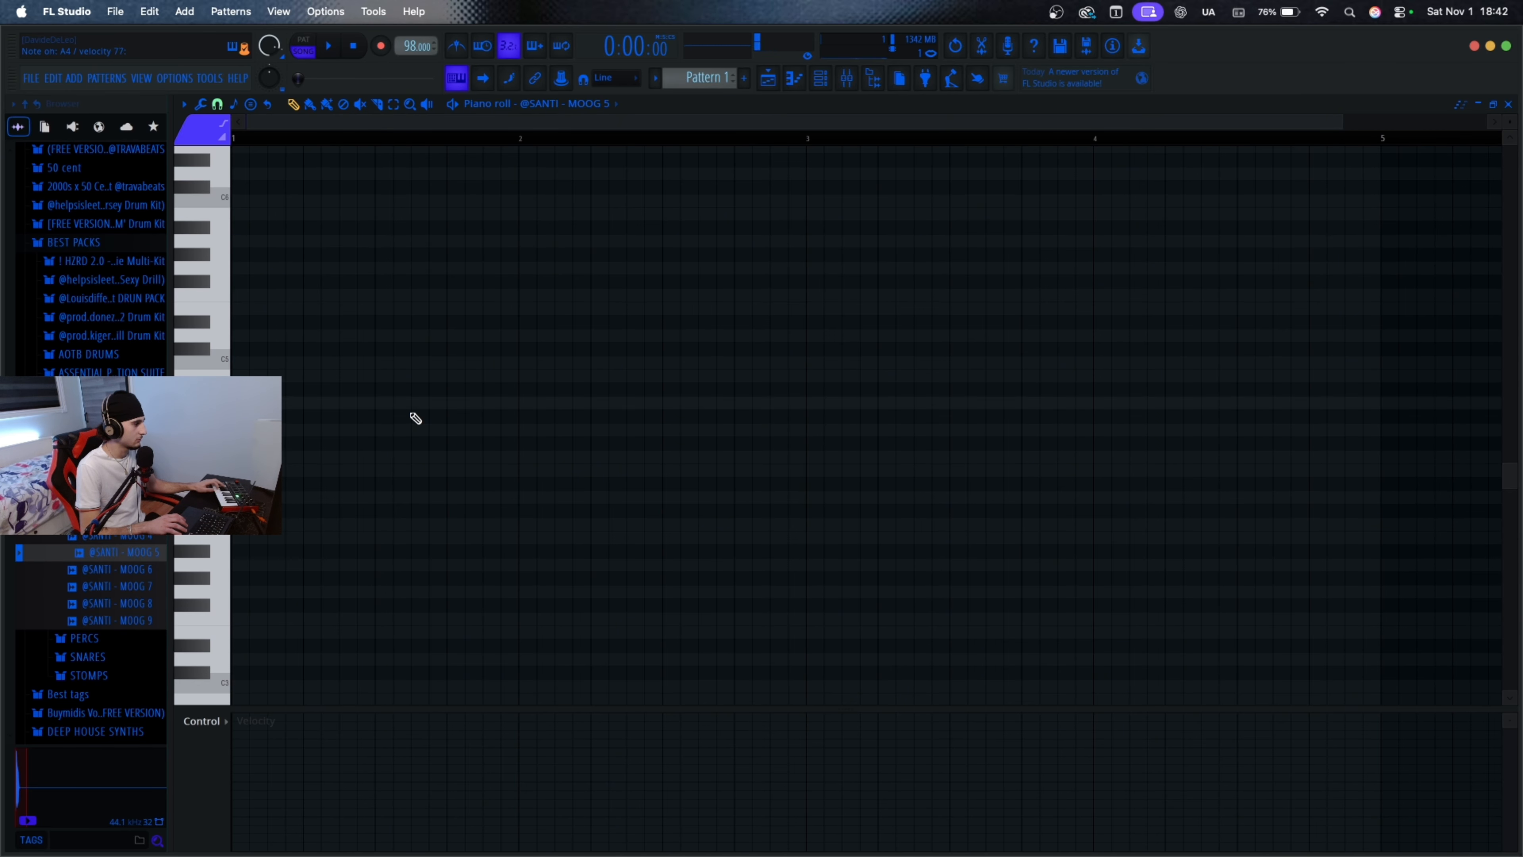
click(245, 400)
scroll(326, 434, up, 1)
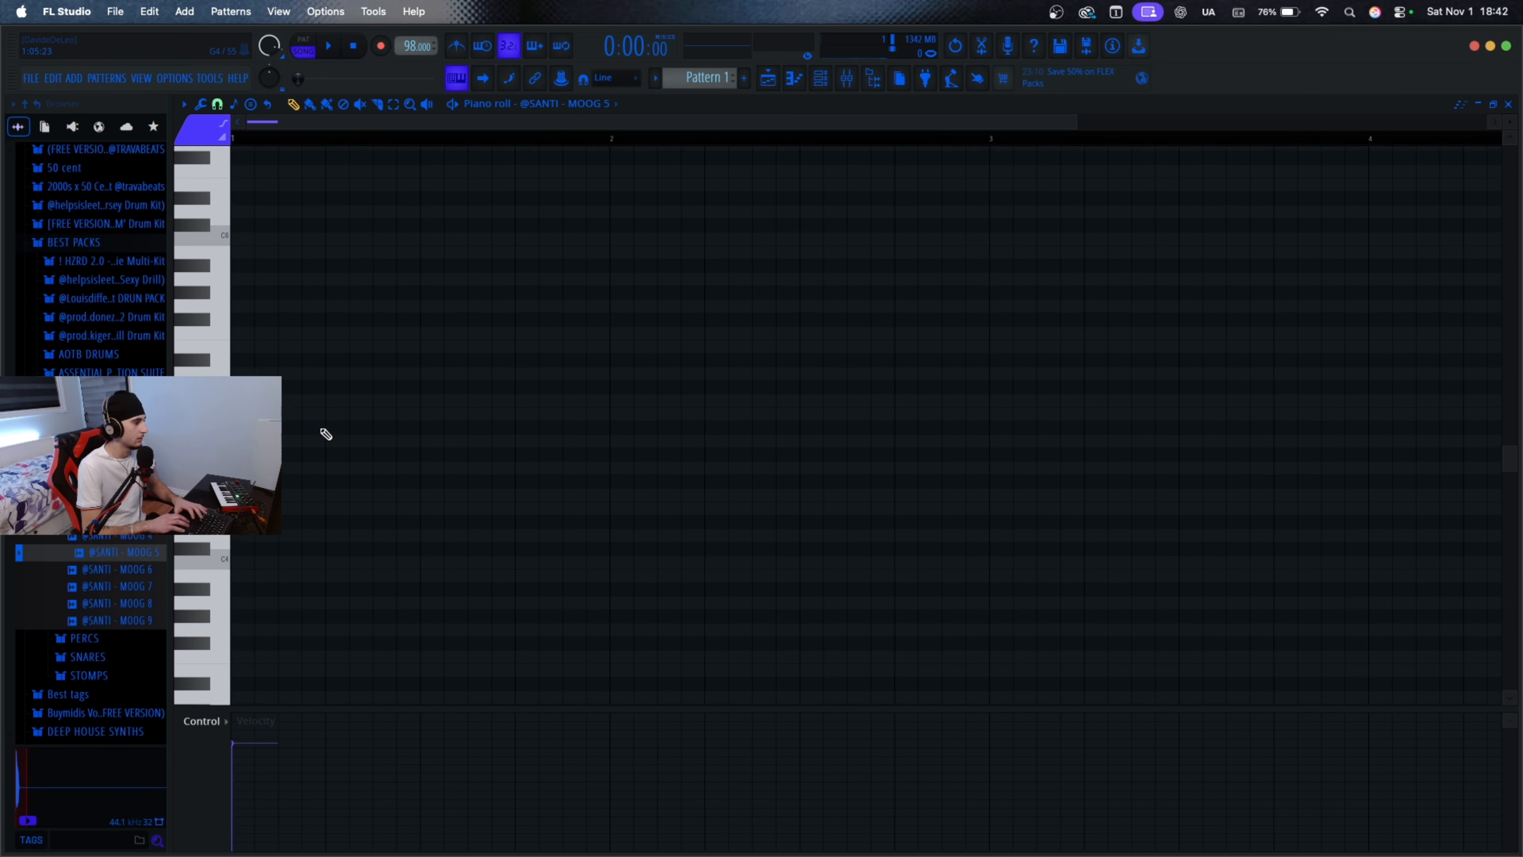
drag(281, 402, 334, 403)
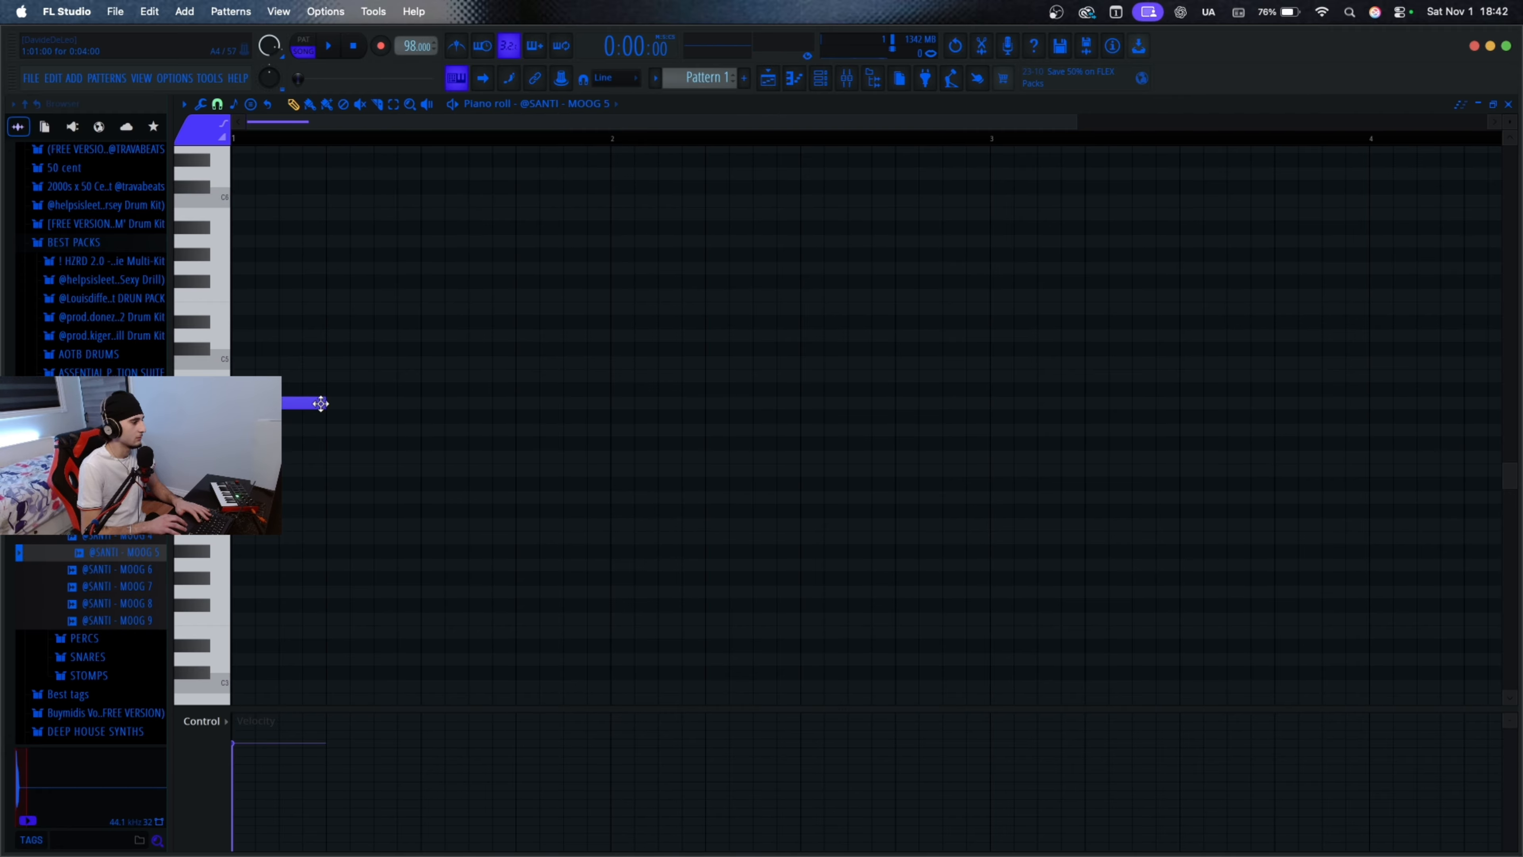
Step: Add a second A4 note, three steps long, on step 4 of bar 1 and check it with playback
key(space)
click(330, 403)
key(space)
drag(344, 405, 327, 406)
key(space)
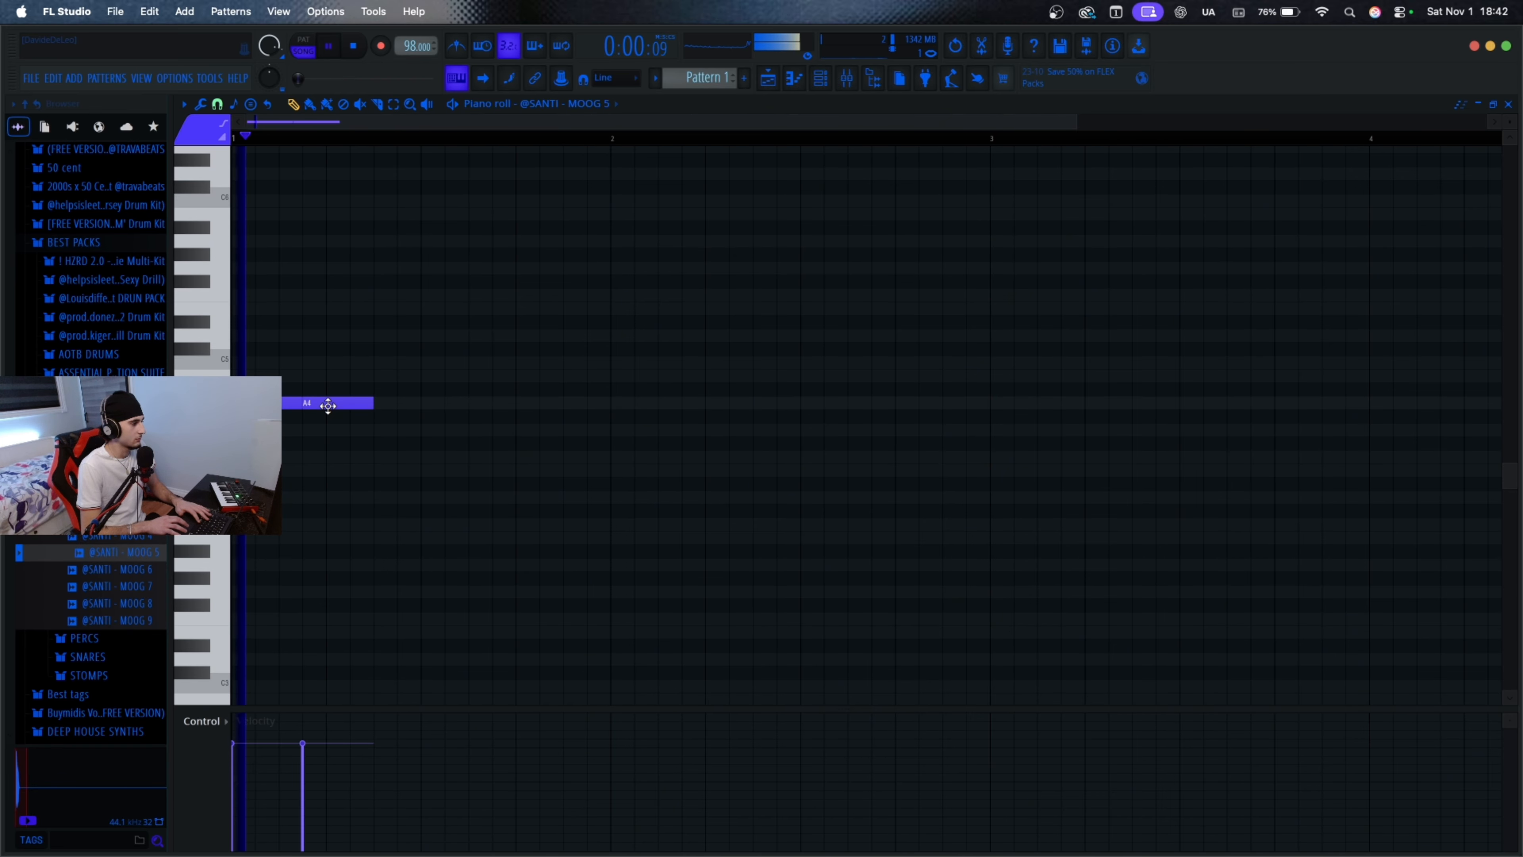
Step: Add a third A4 note on step 7 of bar 1 and lengthen it to nine steps
click(393, 405)
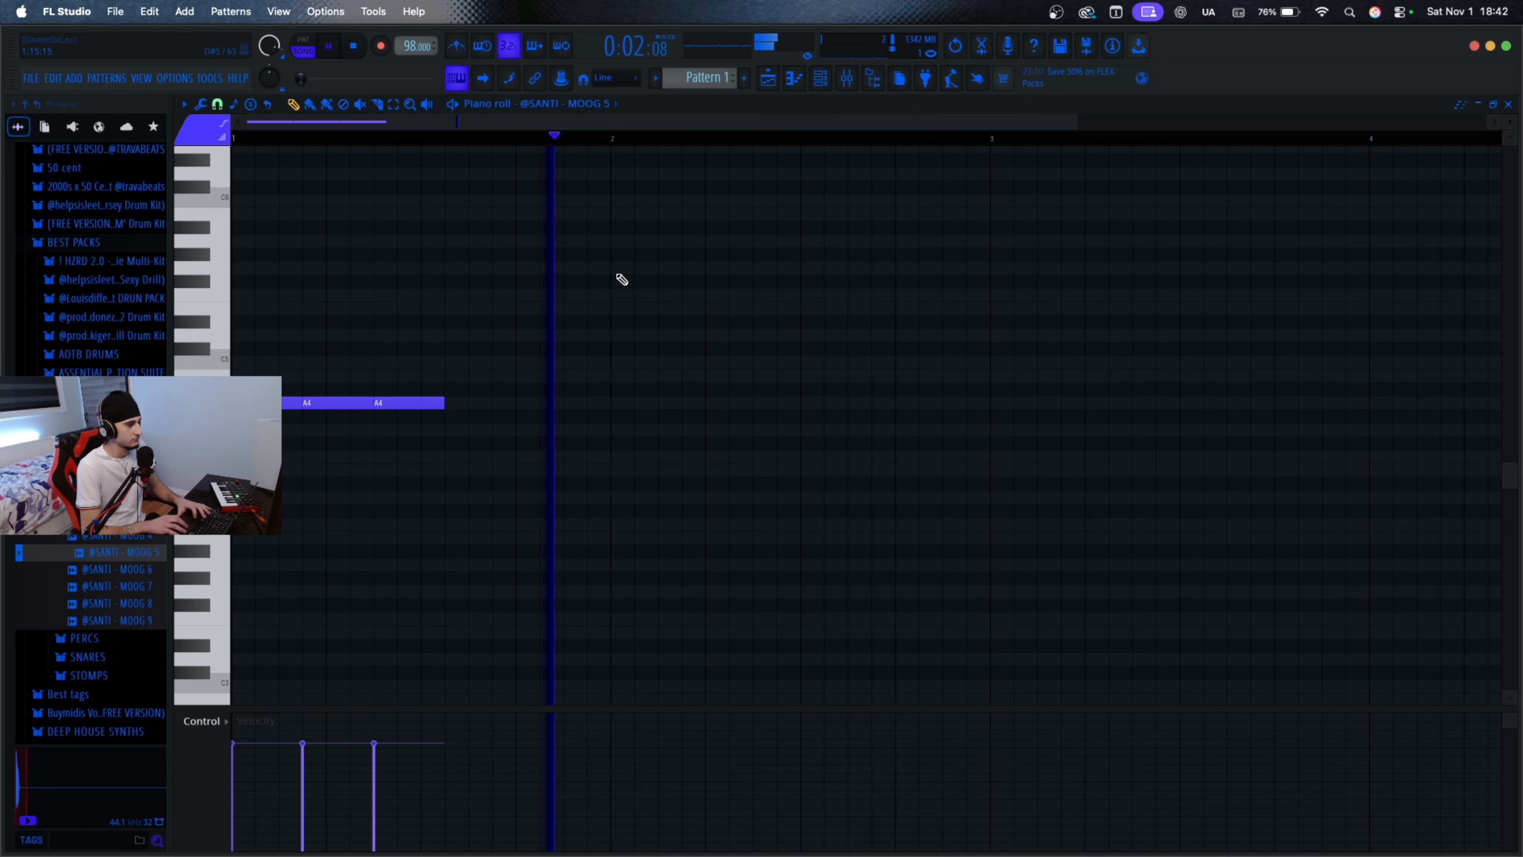
key(space)
drag(435, 405, 585, 405)
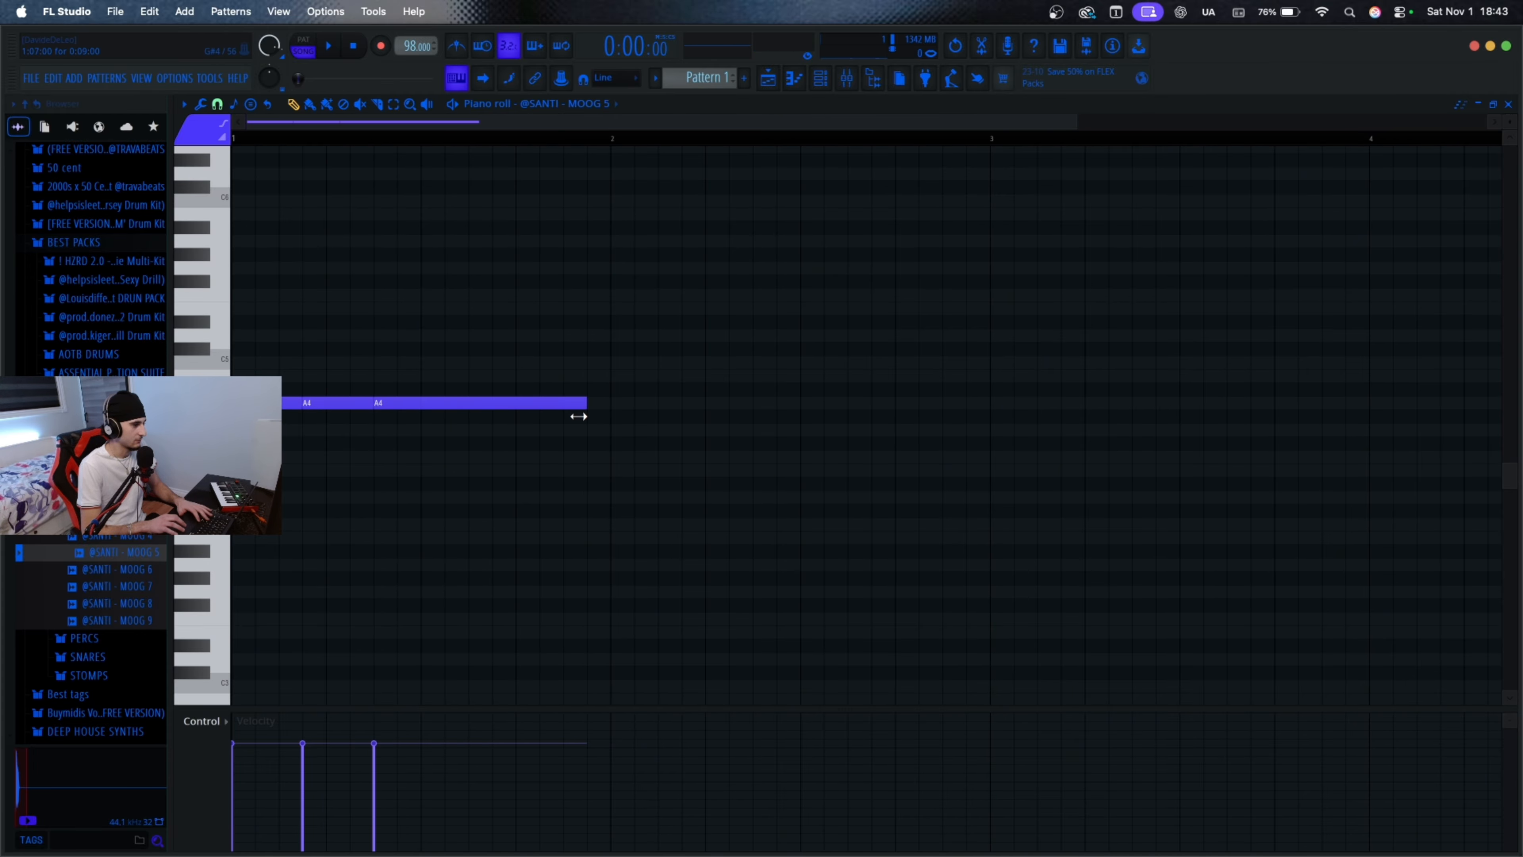
Step: Review the three A4 bass notes in the piano roll and play them back with the sample
scroll(588, 487, down, 3)
scroll(591, 486, up, 1)
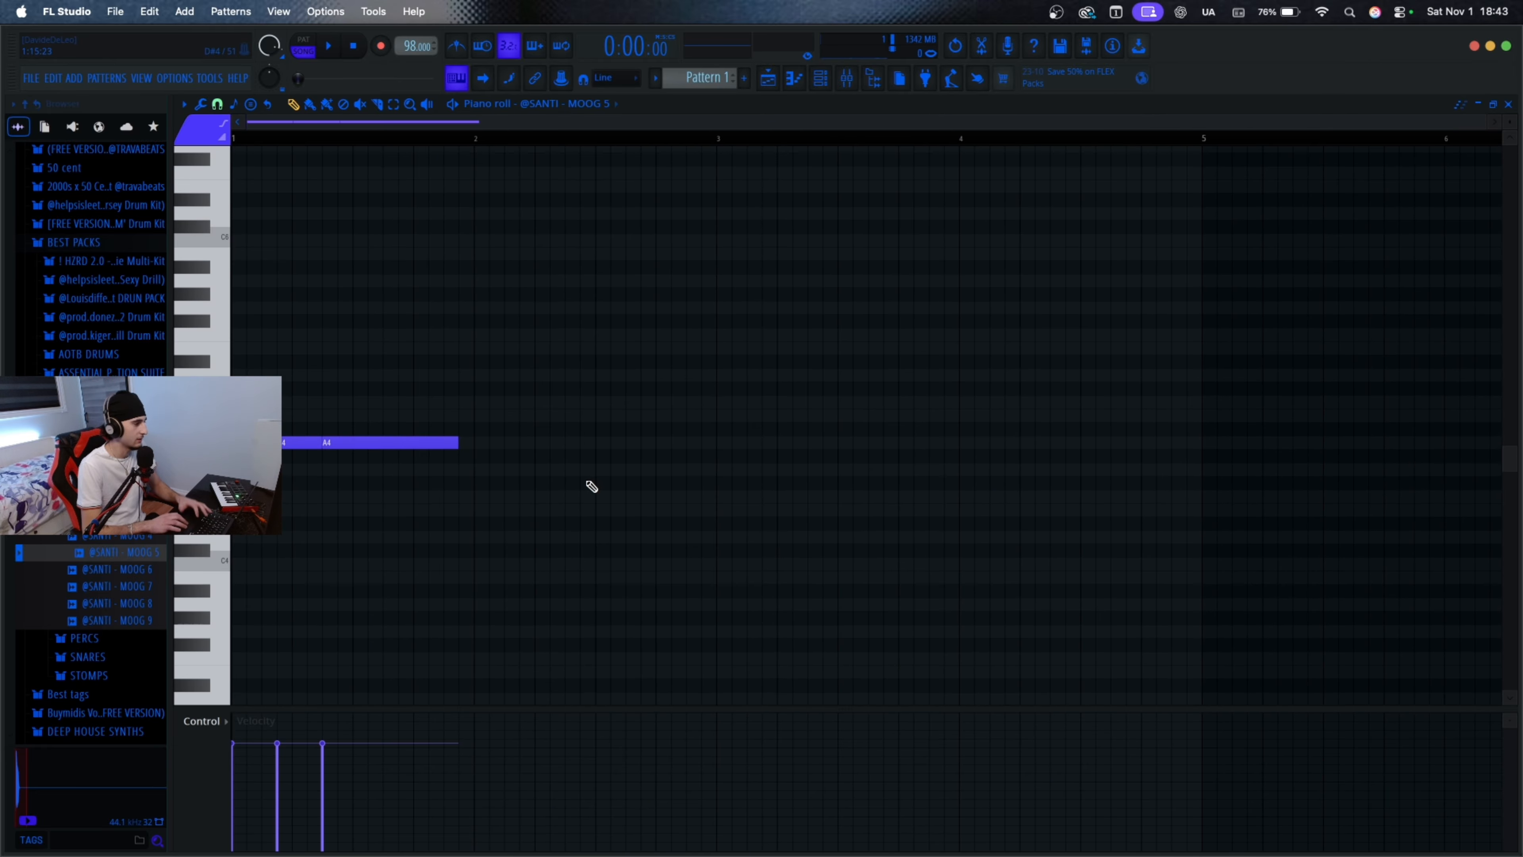
scroll(422, 528, down, 3)
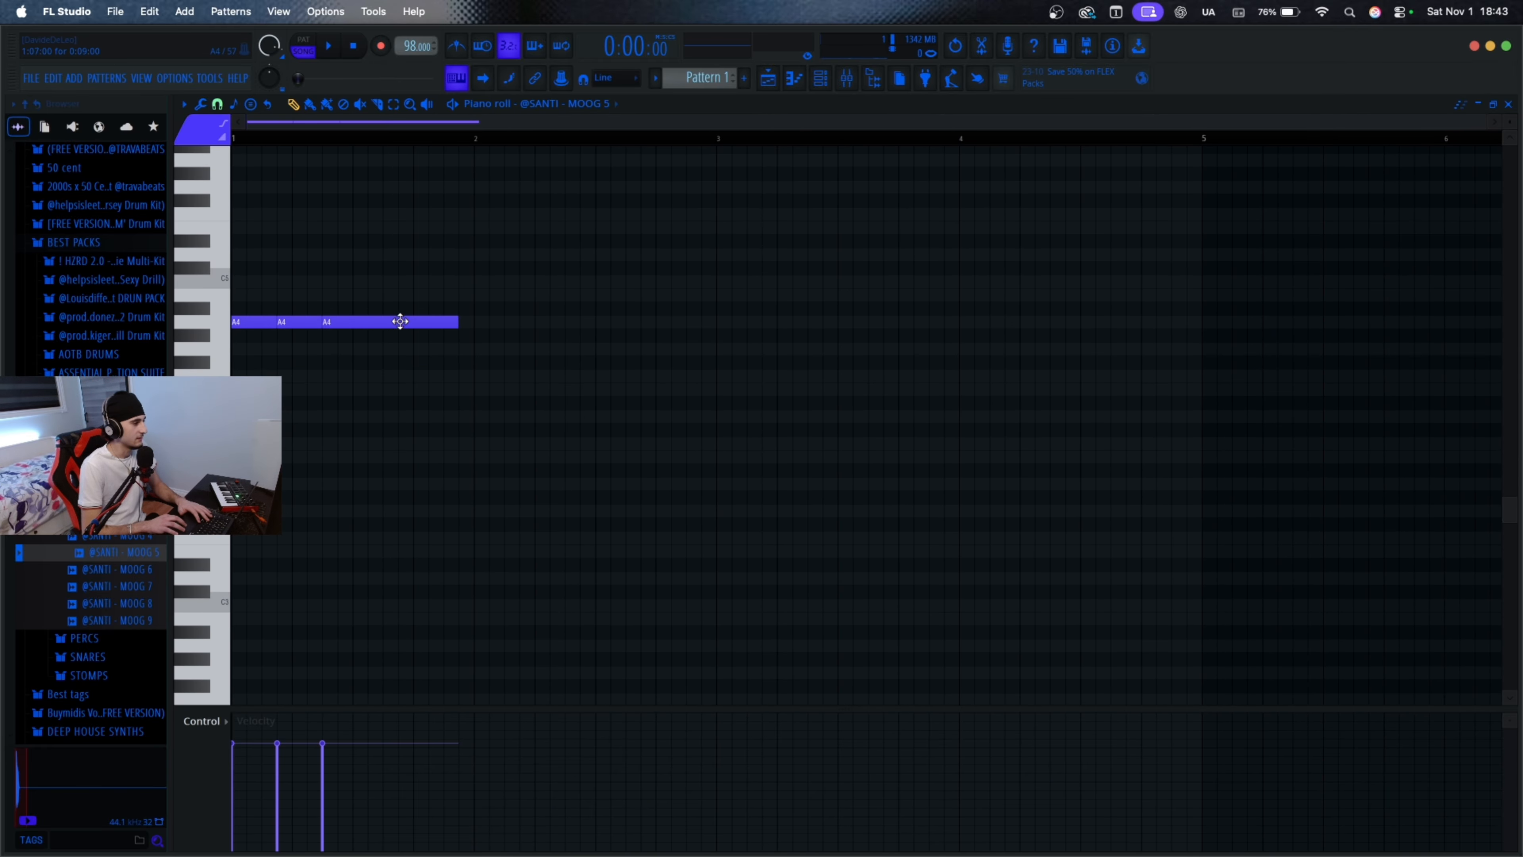
scroll(445, 477, up, 3)
key(space)
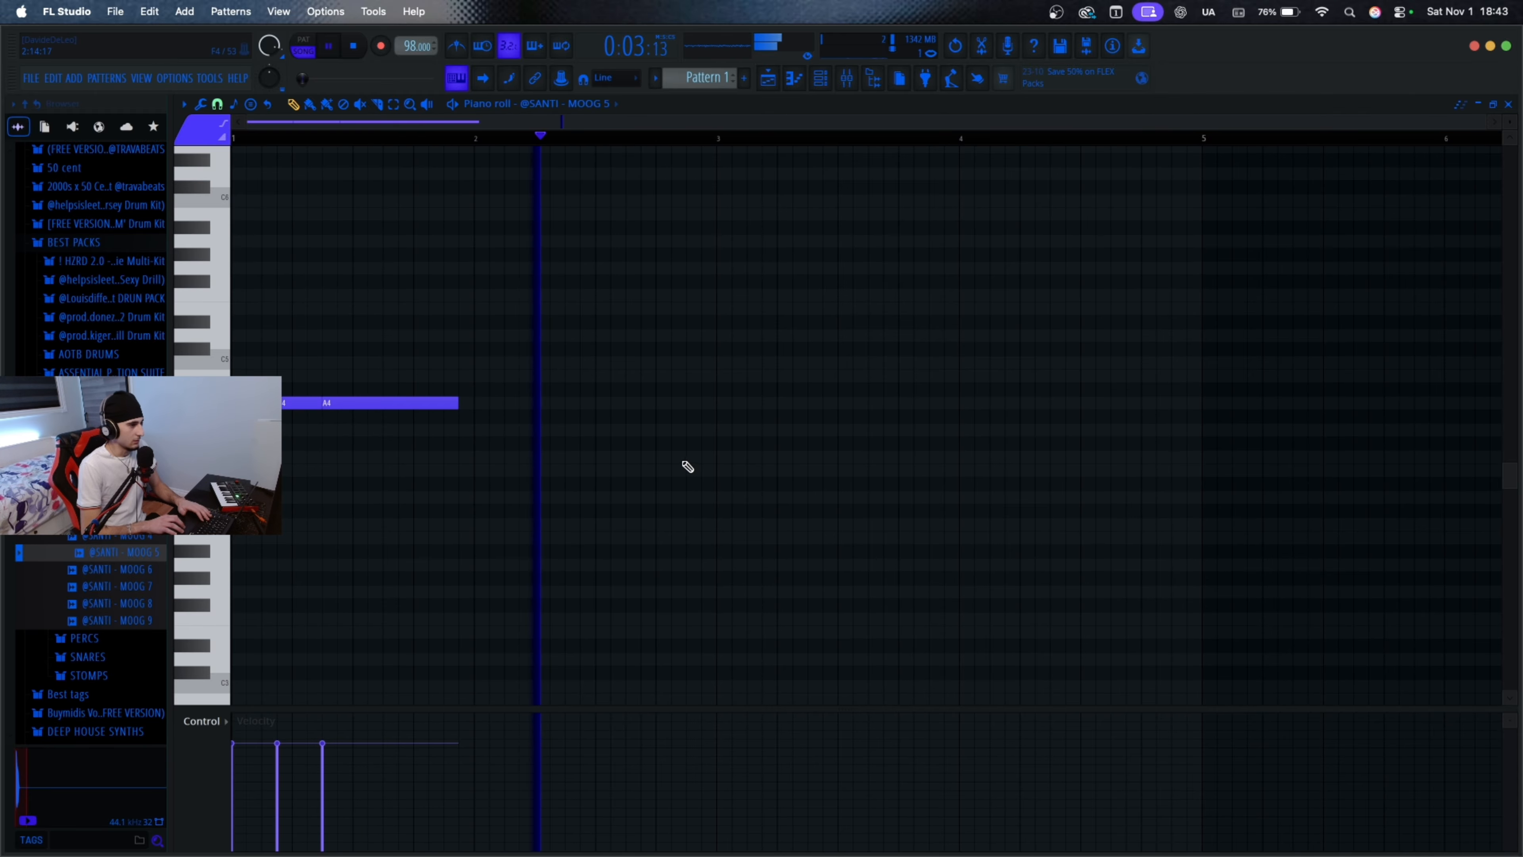
Step: Duplicate the three A4 bass notes and move the copy to the start of bar 3
key(space)
drag(759, 451, 282, 397)
key(ctrl+b)
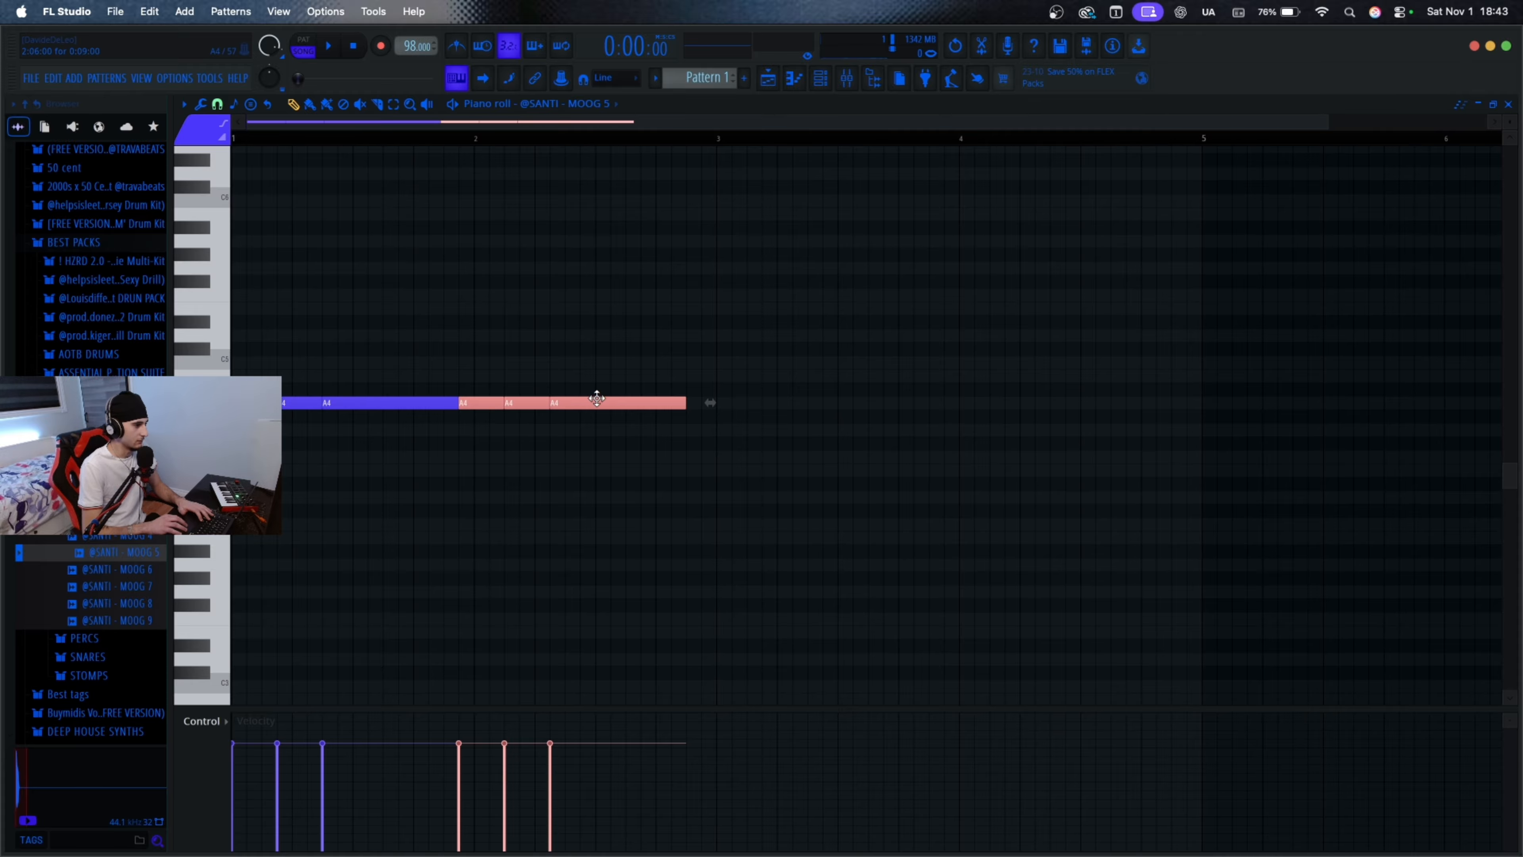
drag(596, 398, 850, 399)
click(748, 554)
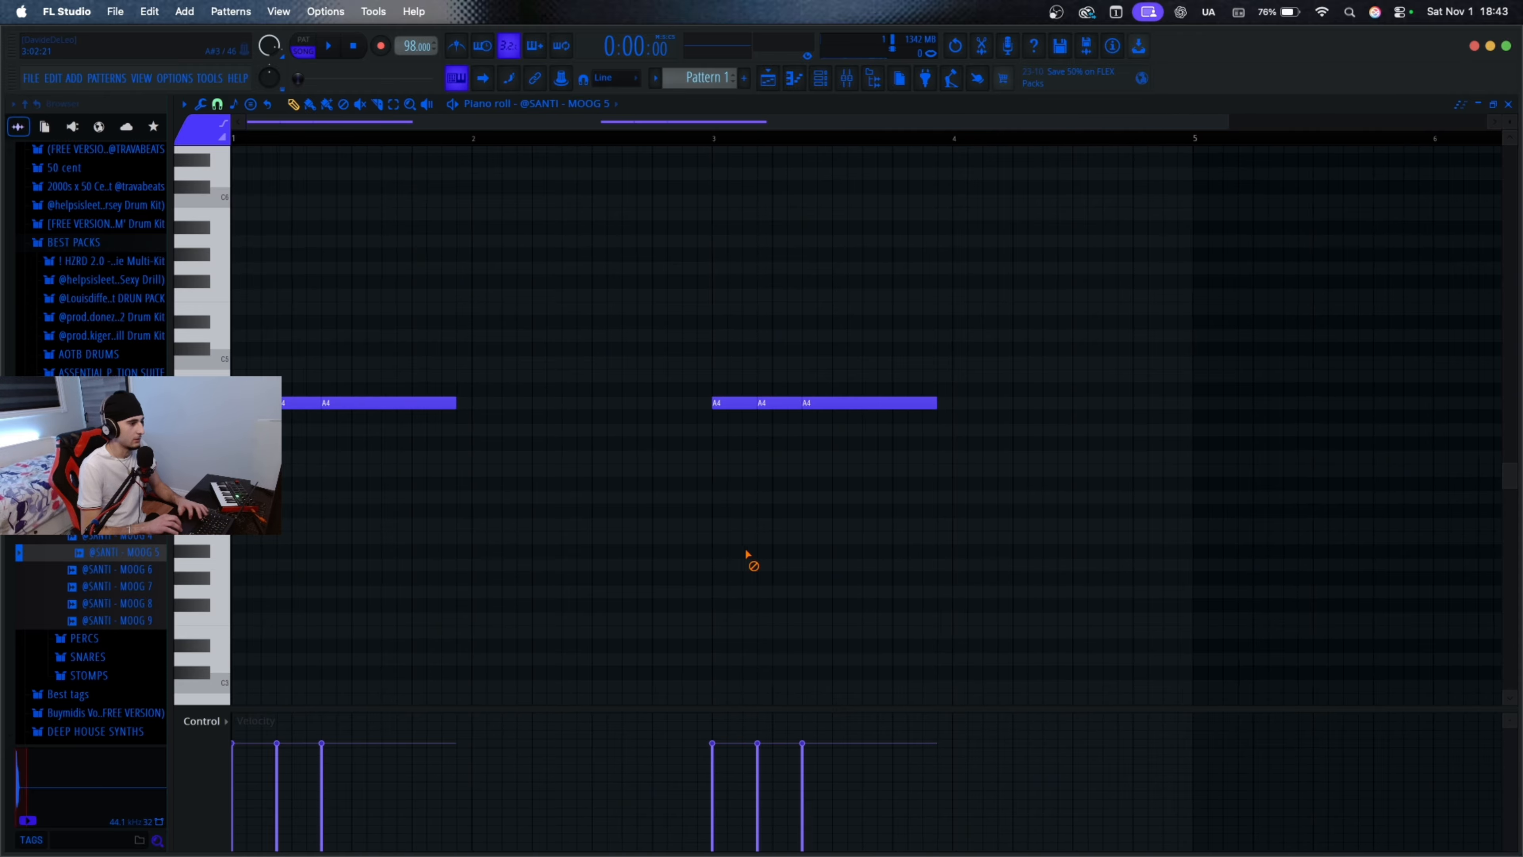
Step: Play back both bass phrases and lower the MOOG 5 channel volume to about 71%
scroll(748, 555, down, 1)
key(space)
scroll(695, 346, up, 1)
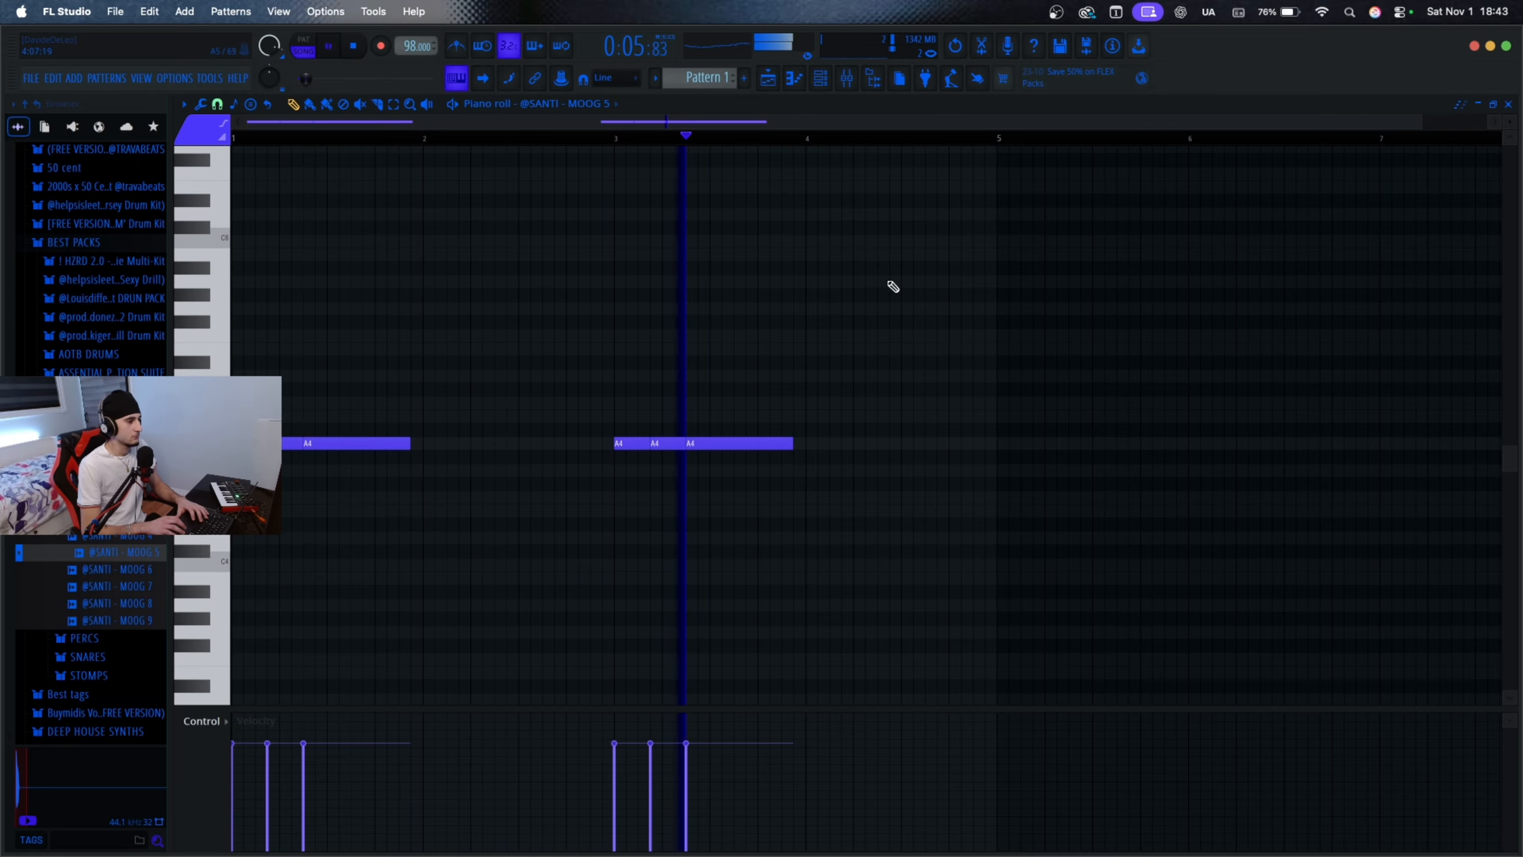
key(space)
click(820, 77)
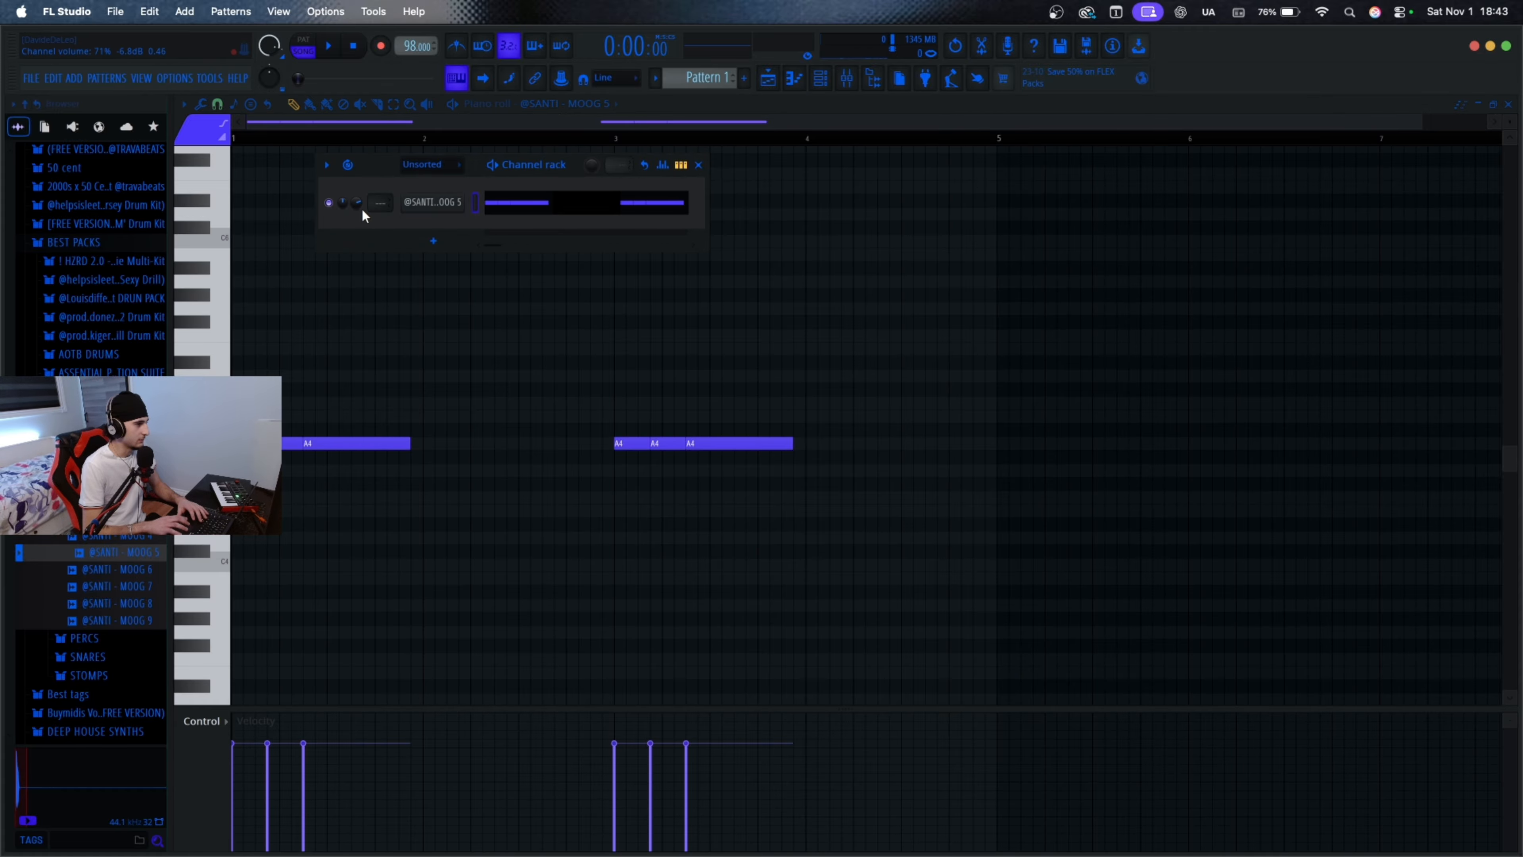
click(699, 165)
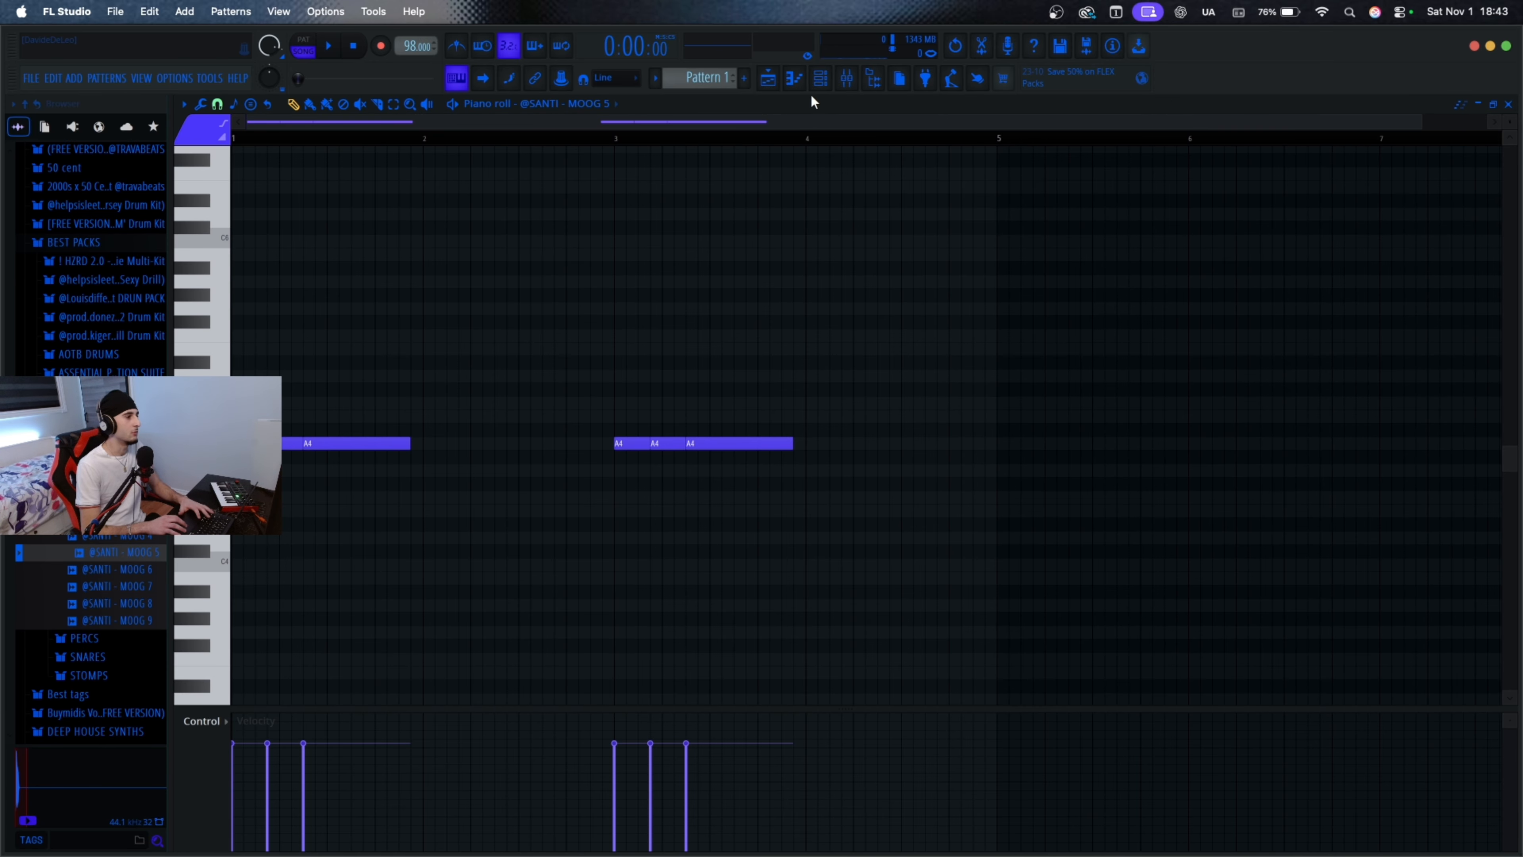
Step: Audition the samples in the drum kit's CLAPS folder and add CLAP 3 as a new channel below MOOG 5
click(819, 77)
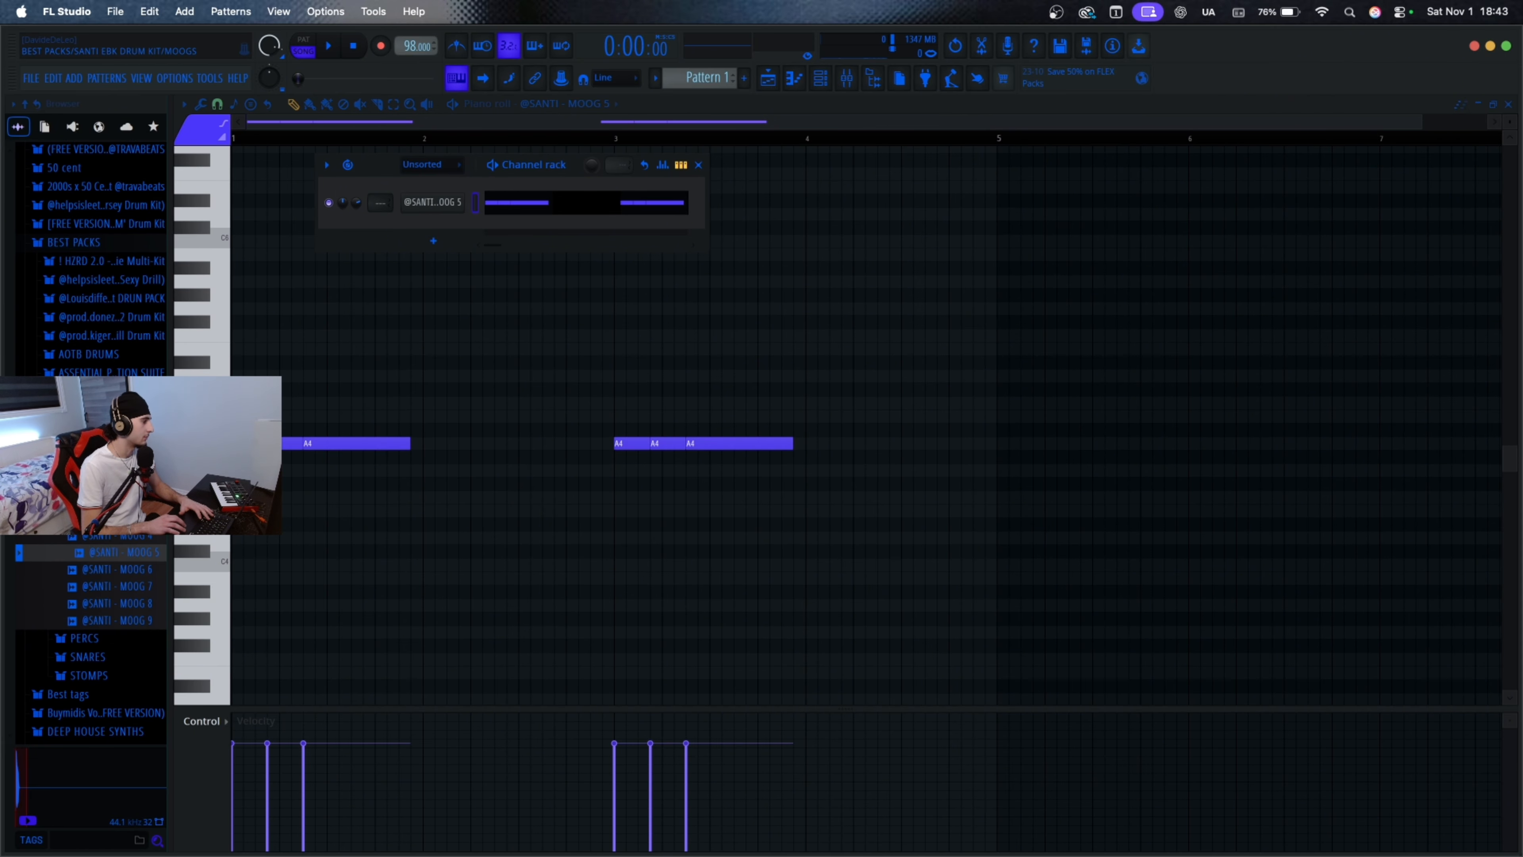
click(84, 466)
click(84, 410)
click(99, 428)
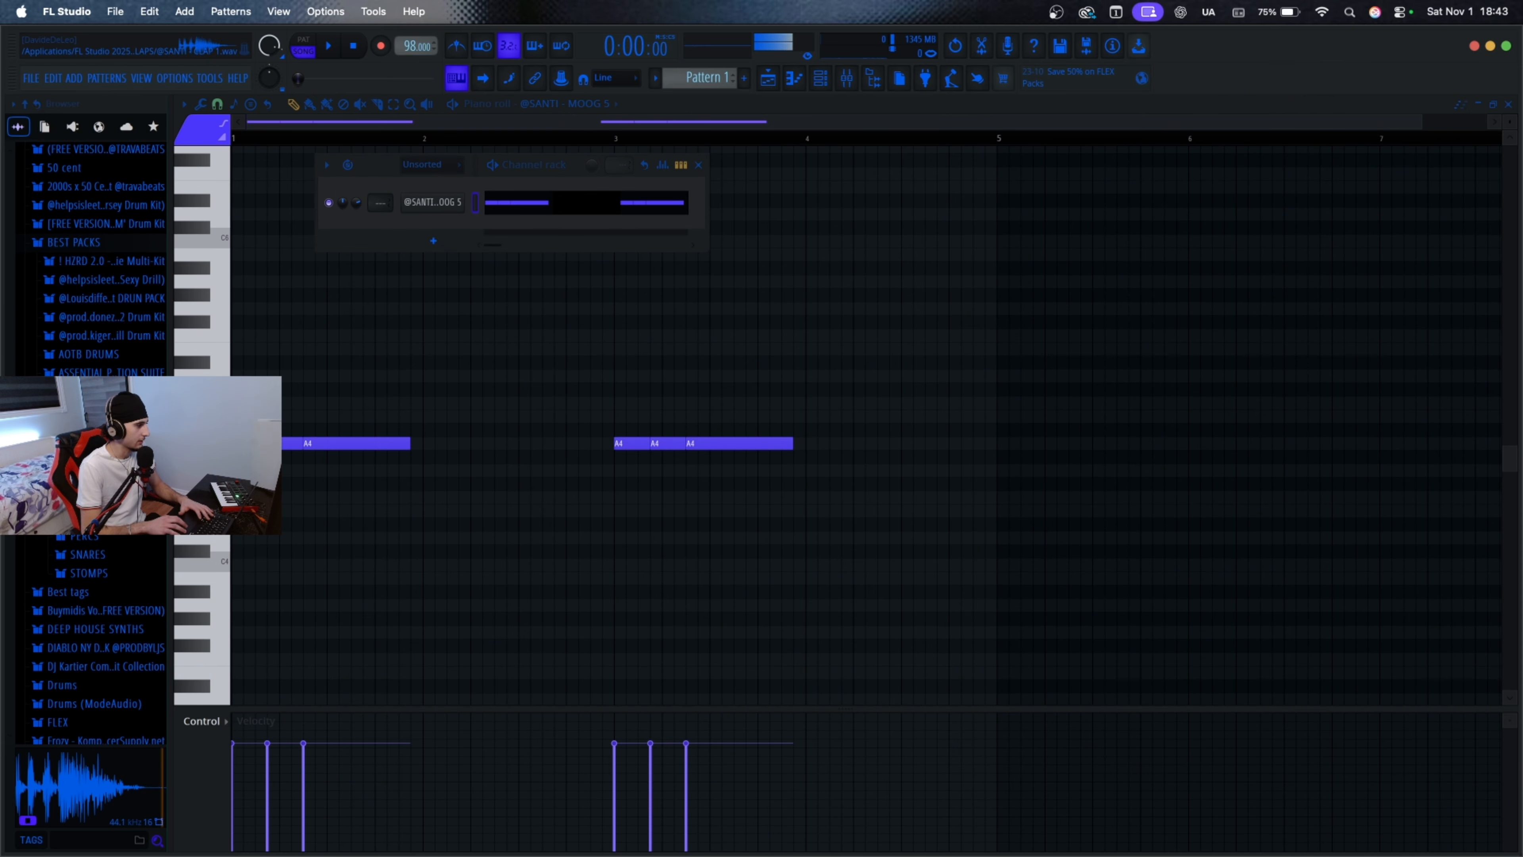
click(99, 444)
click(99, 462)
click(99, 462)
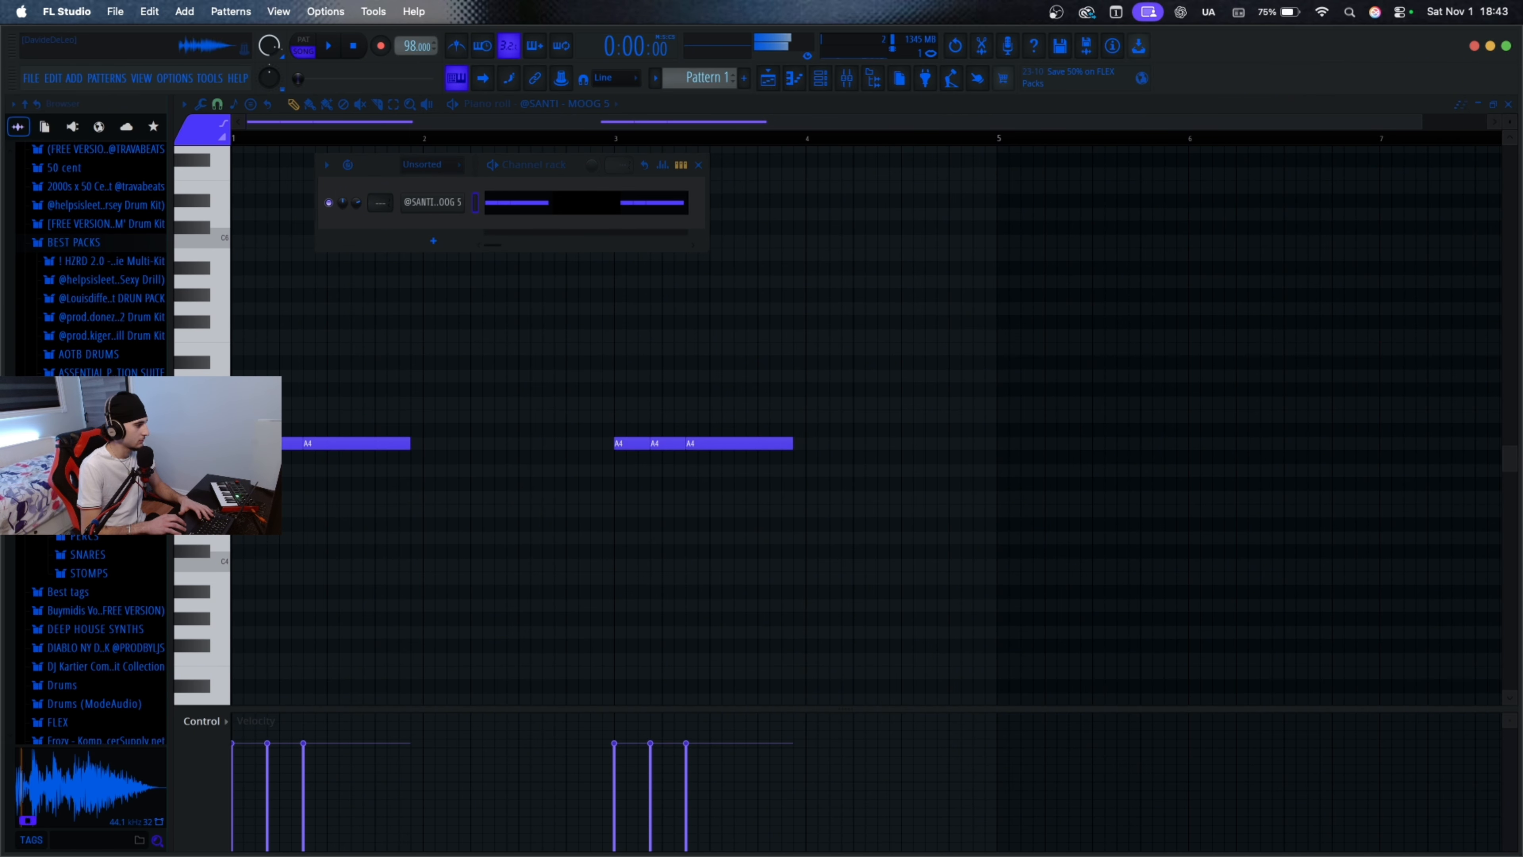
drag(99, 462, 410, 259)
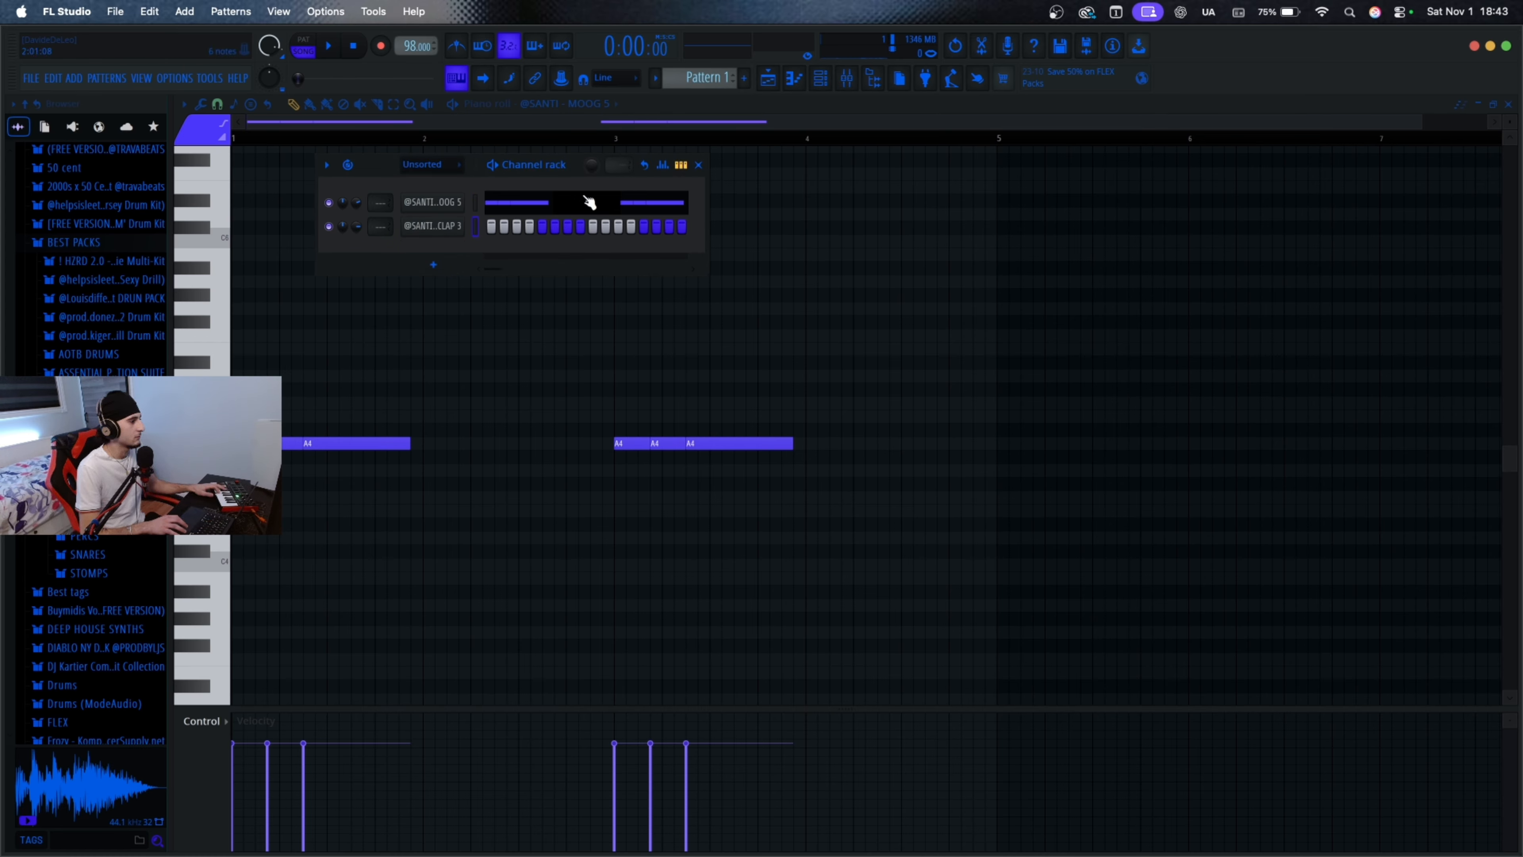
Step: Open the CLAP 3 piano roll and place an A4 note on beat 2 of bar 1
click(698, 164)
click(571, 112)
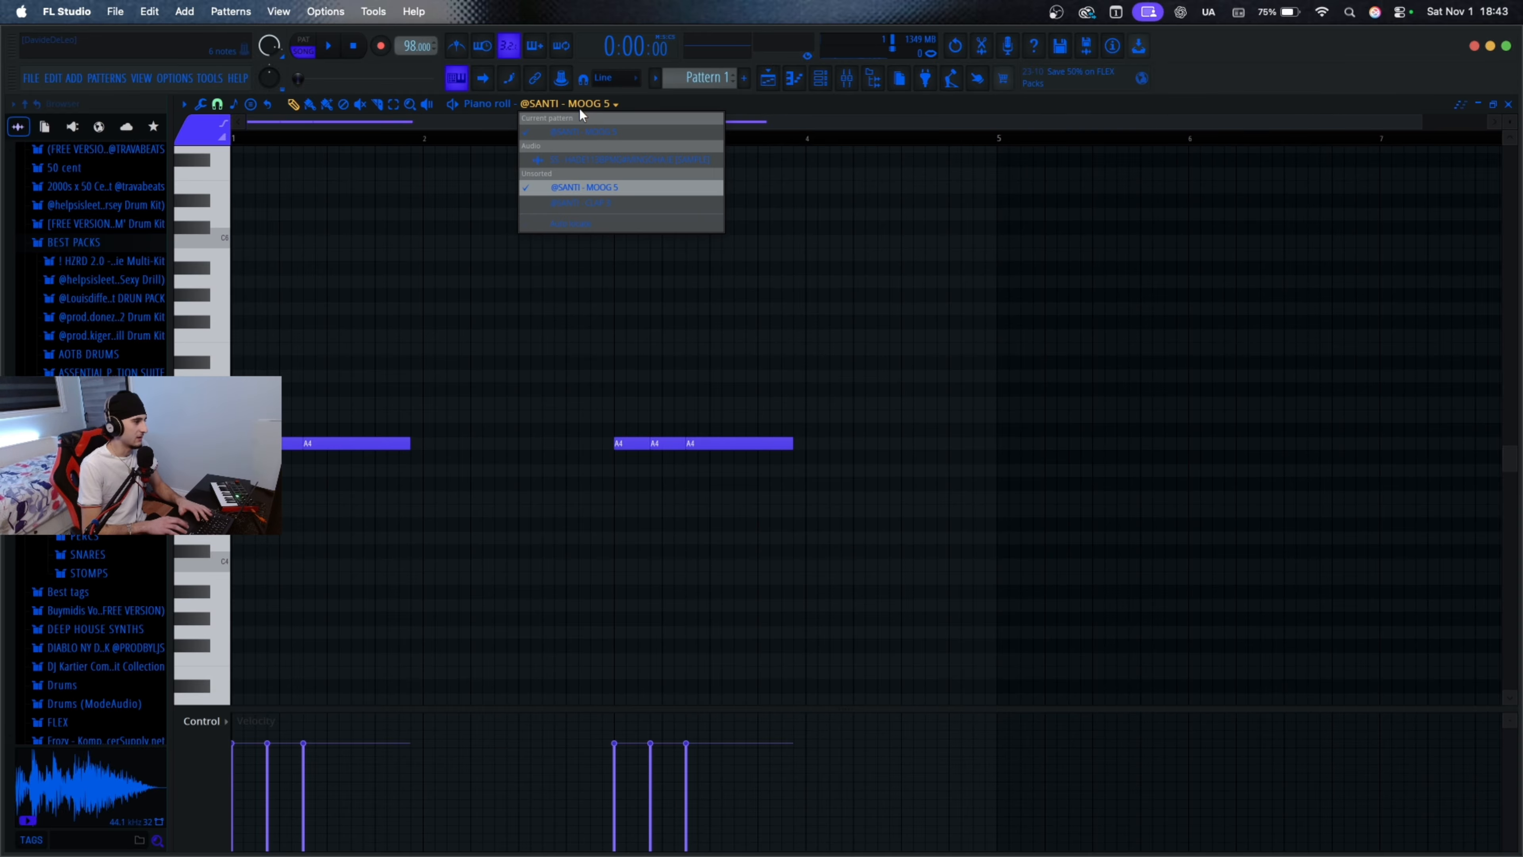
click(584, 204)
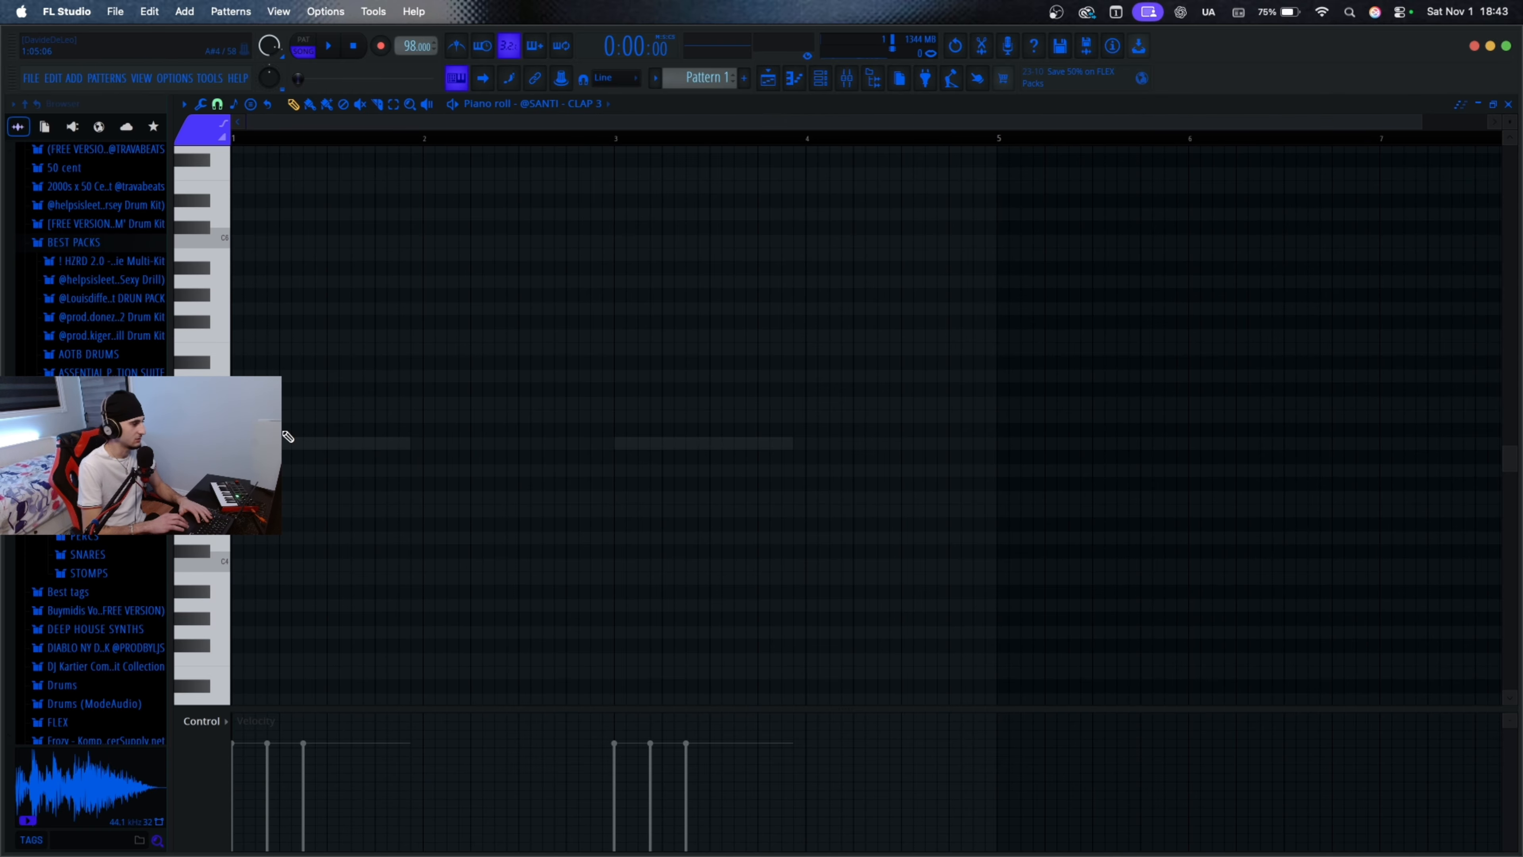
scroll(288, 437, up, 1)
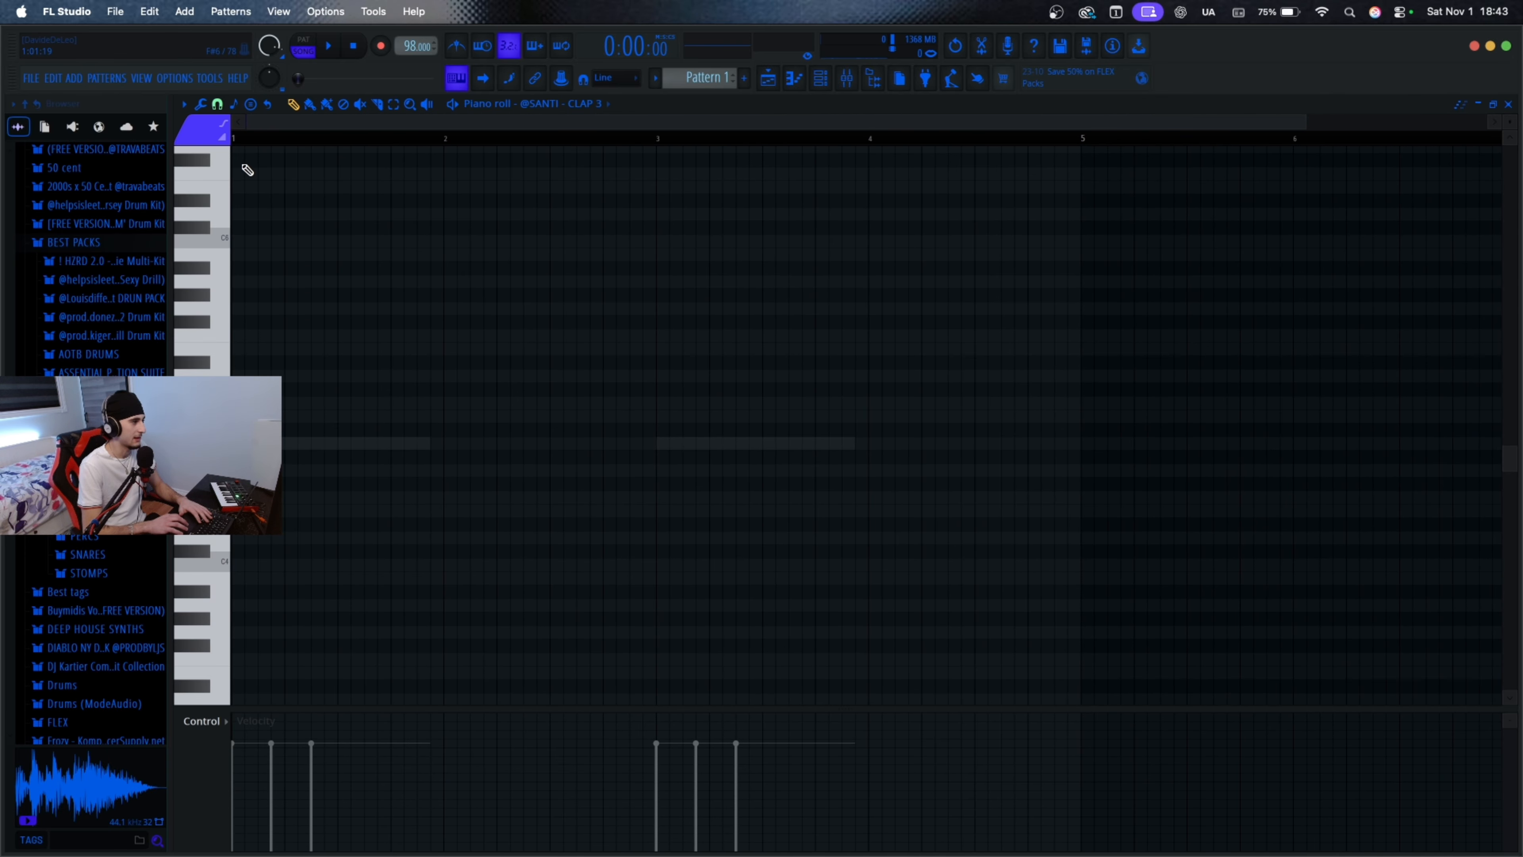
click(291, 443)
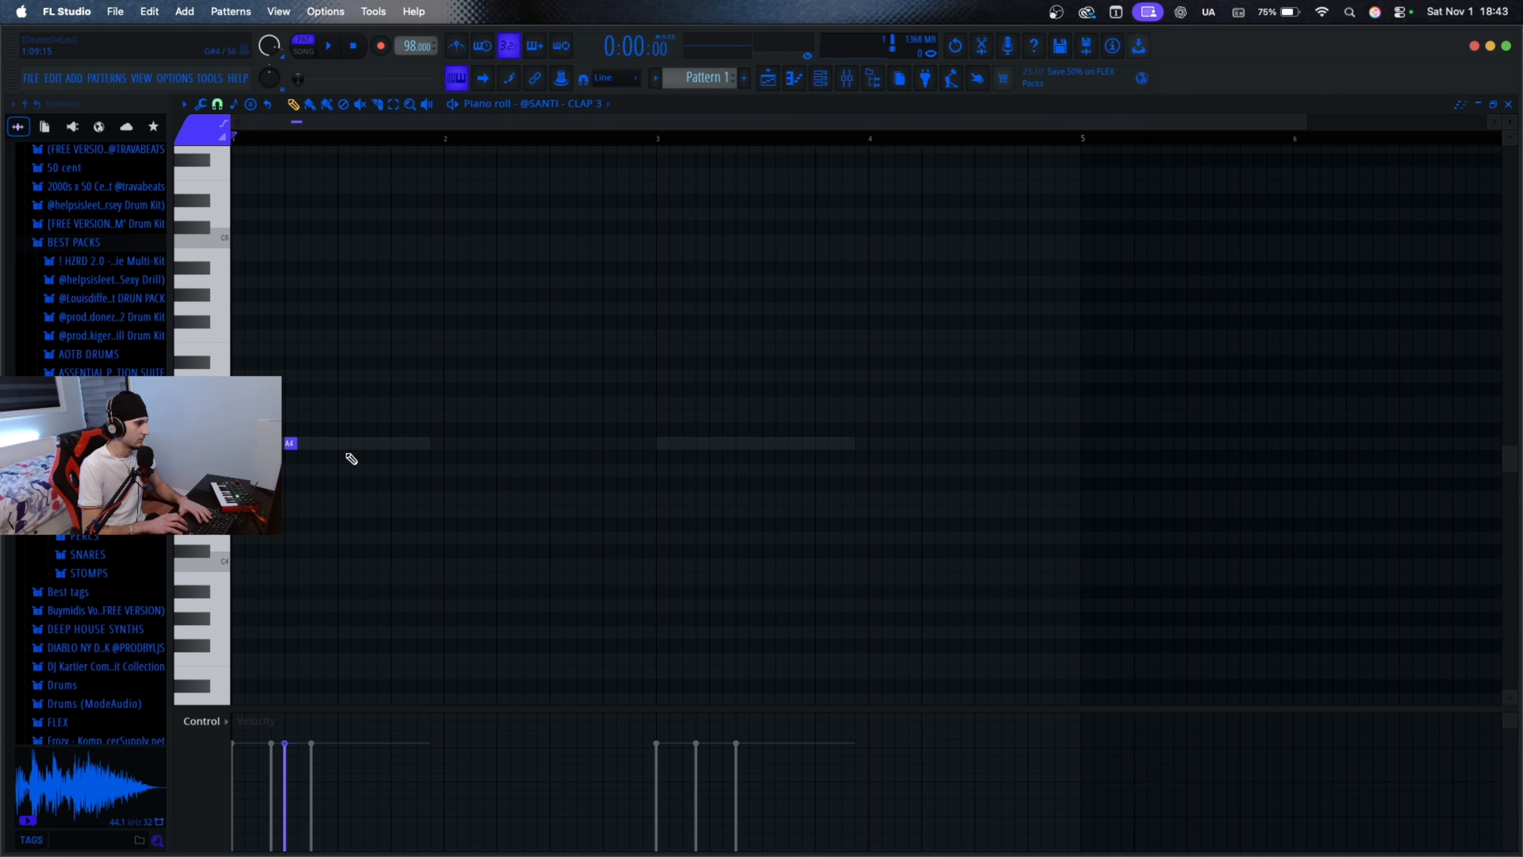
Step: During playback, add A4 claps on beat 4 of bar 1 and on beats 2 and 4 of bars 2 to 4
key(space)
click(392, 442)
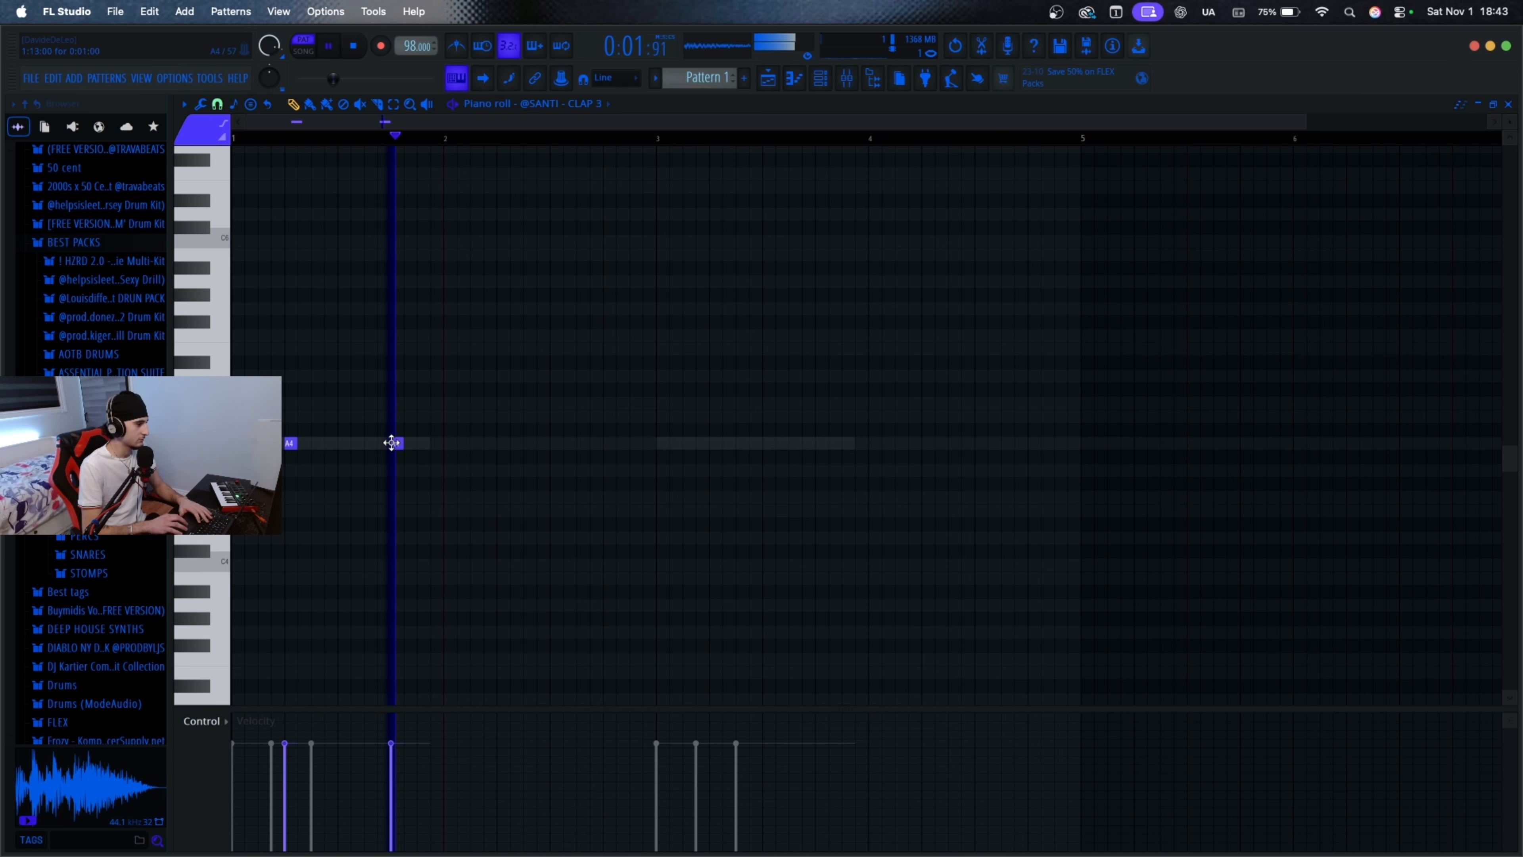
click(502, 442)
click(607, 441)
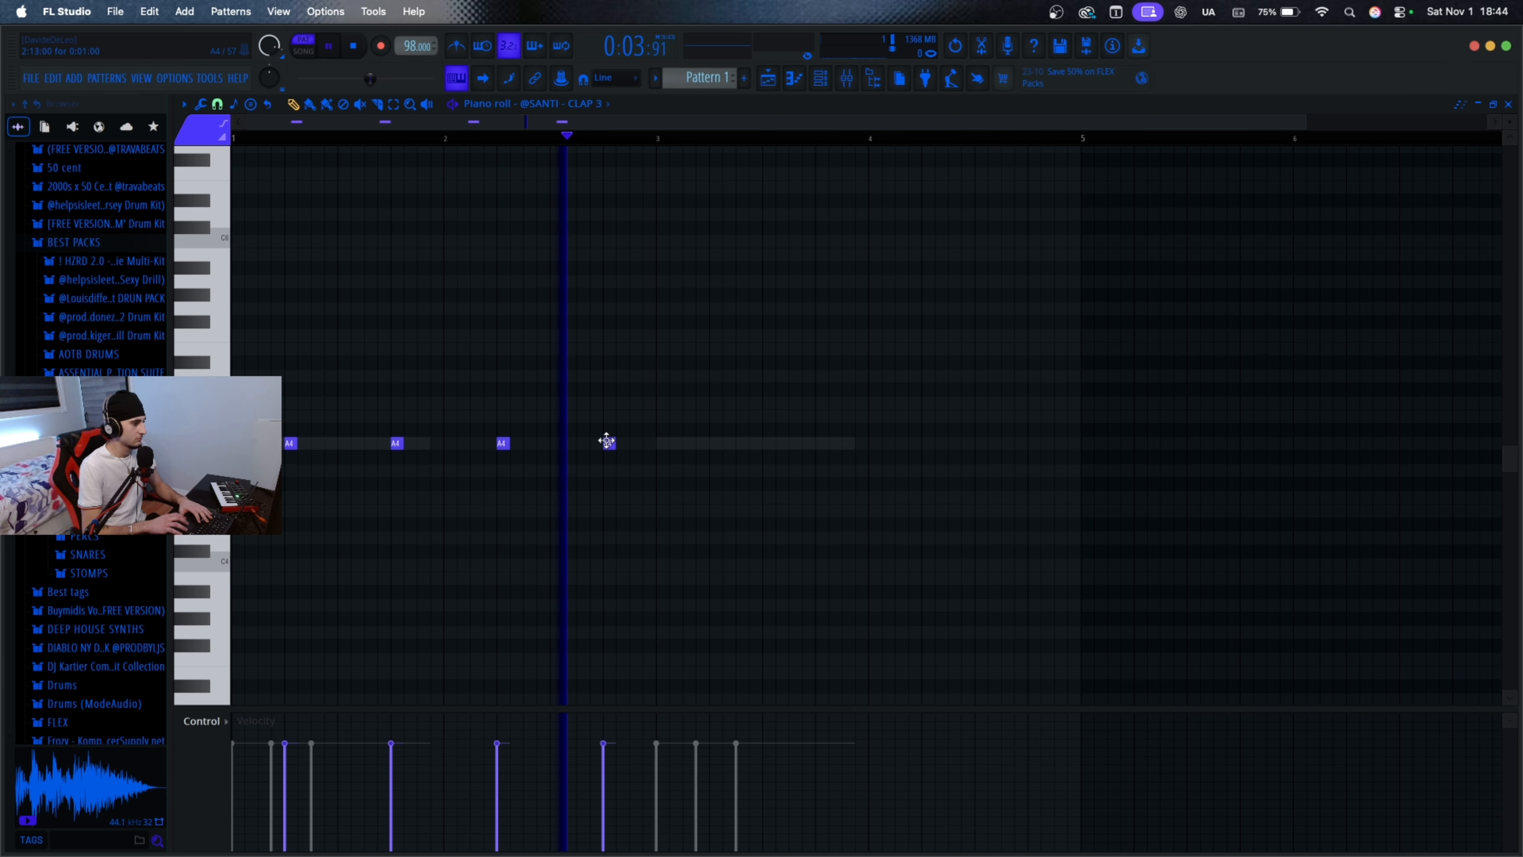
click(715, 443)
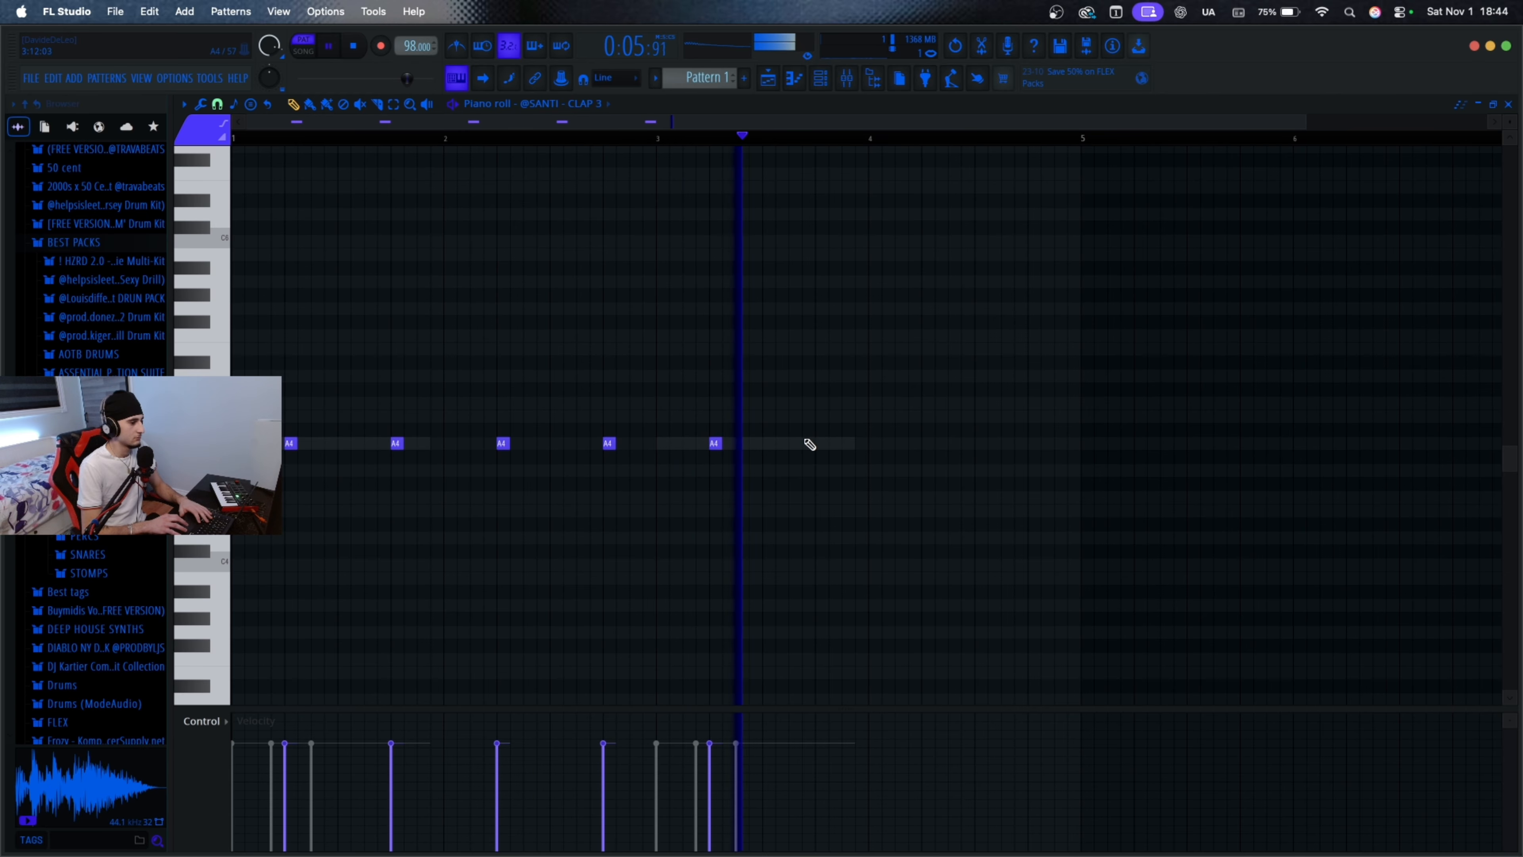
click(820, 442)
click(931, 443)
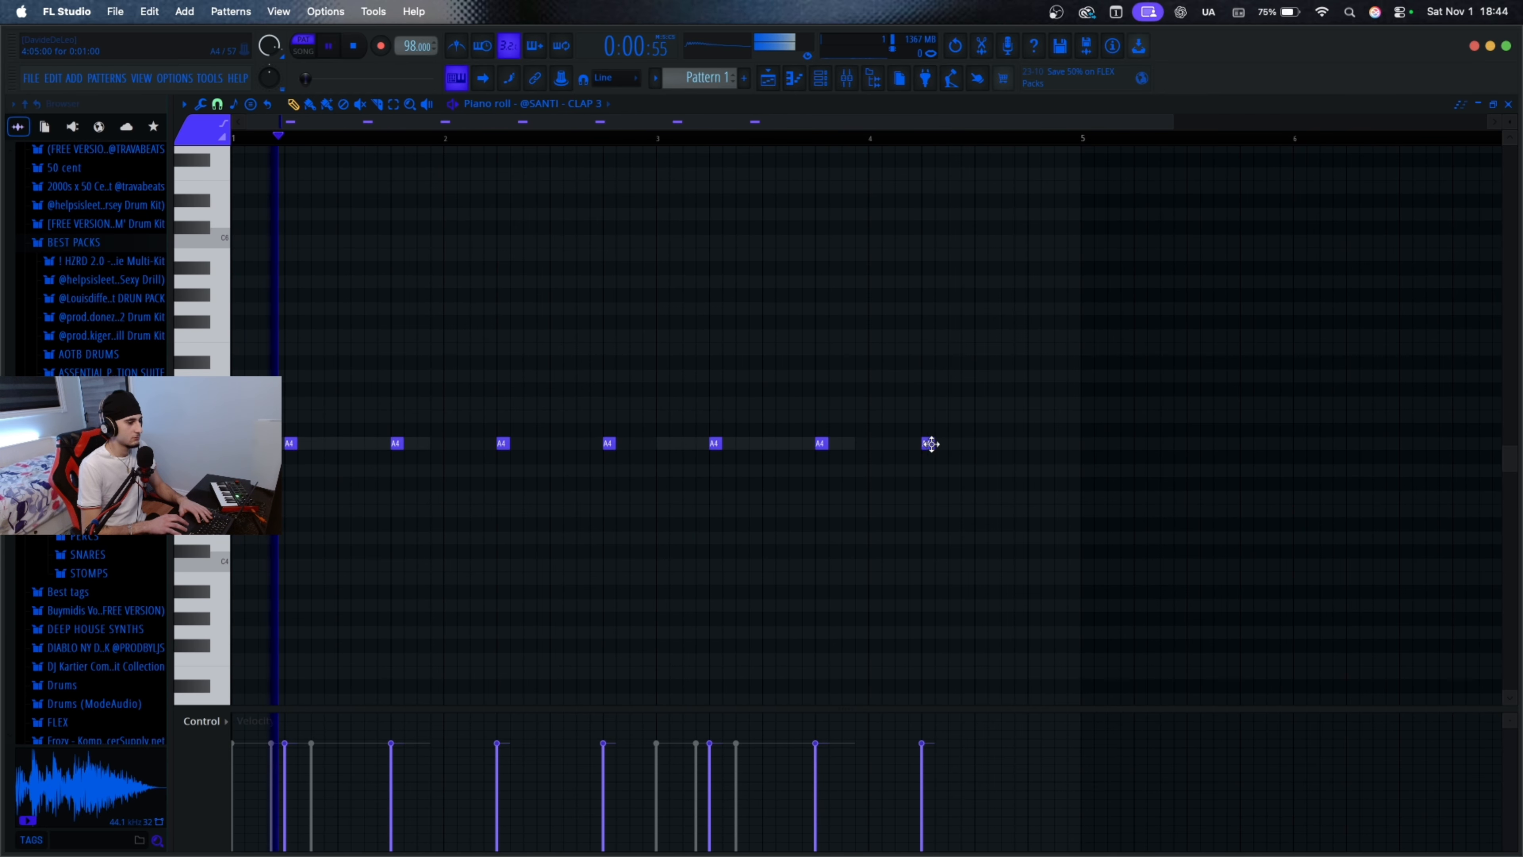
click(1032, 444)
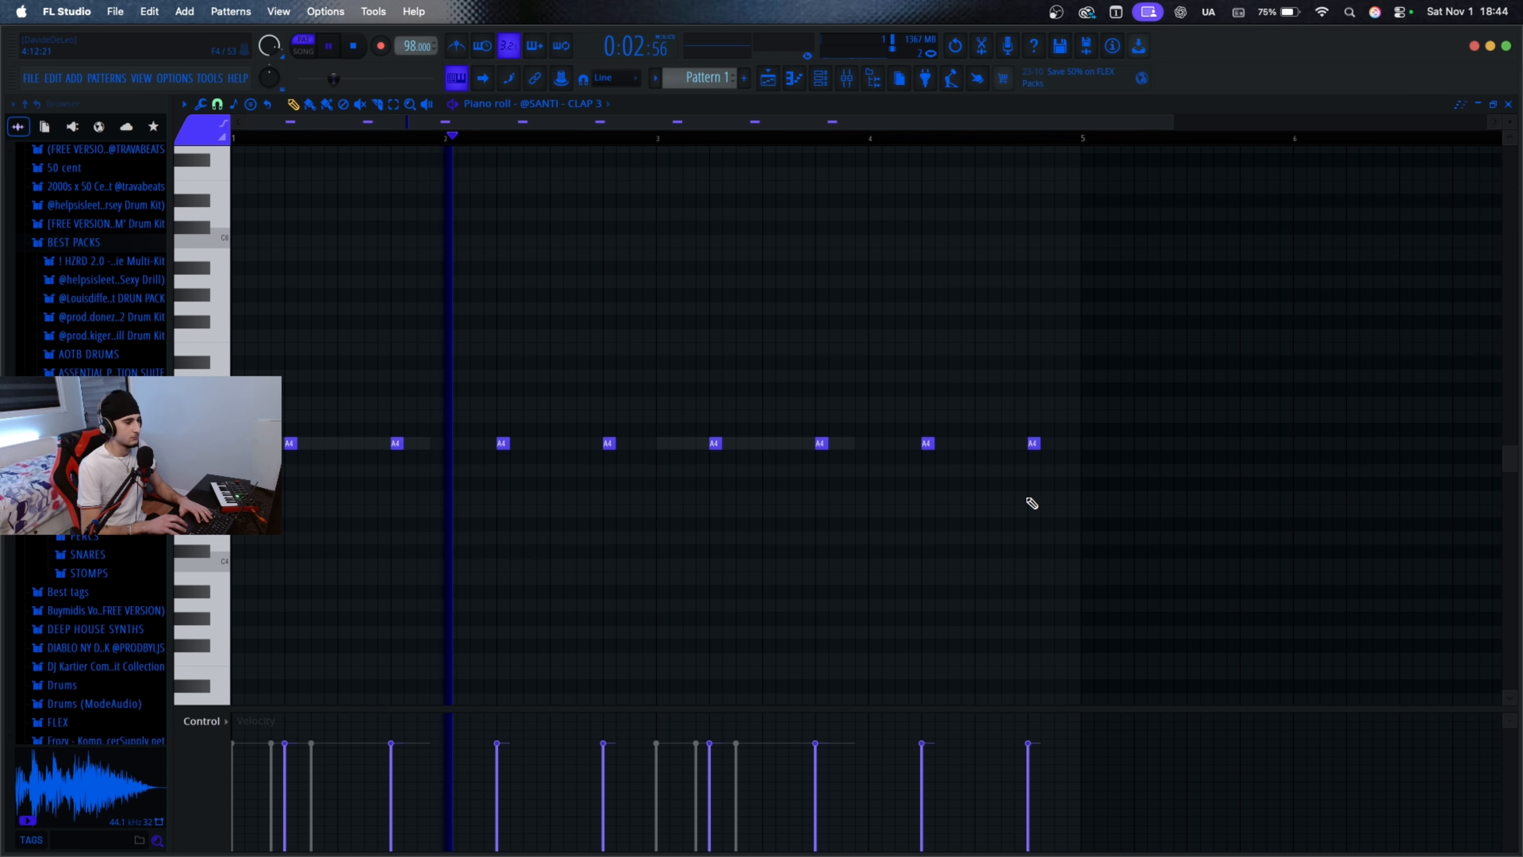
Step: Play back the claps with the bass in pattern mode and check both channels in the channel rack
key(space)
scroll(1032, 503, down, 1)
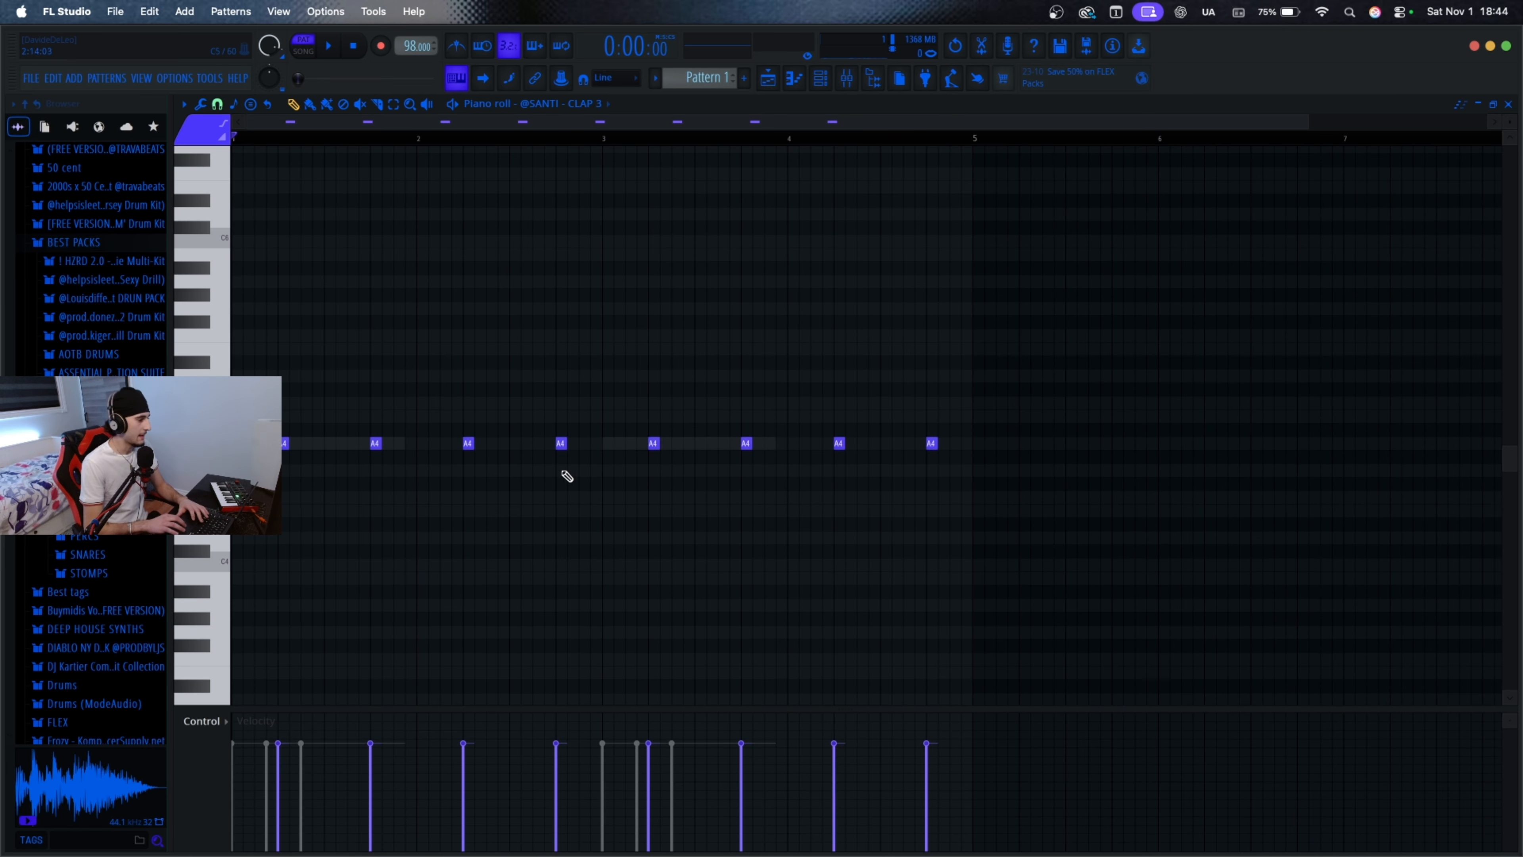
key(space)
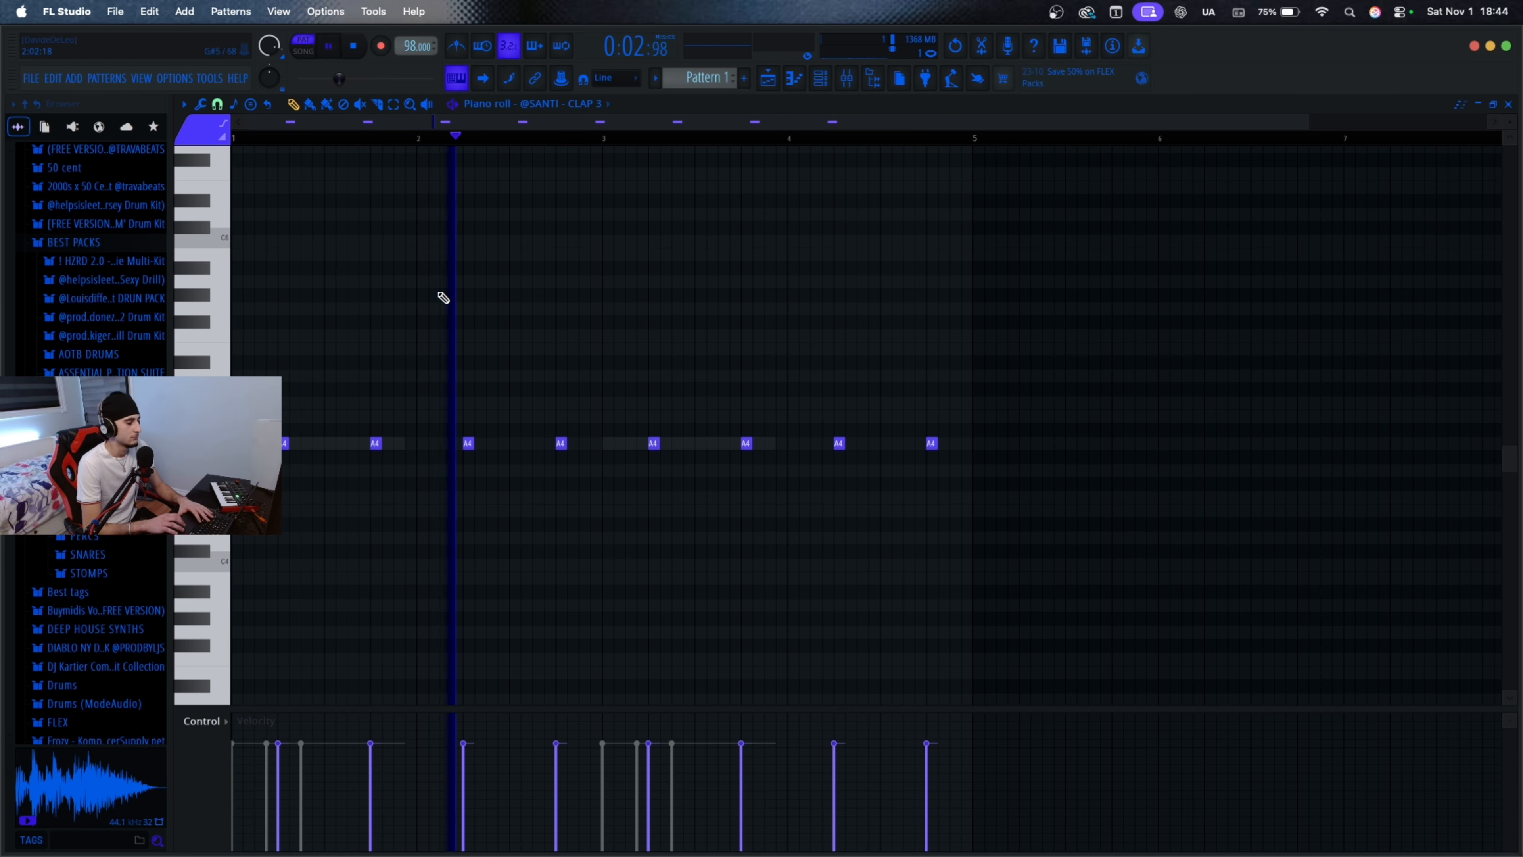
key(F6)
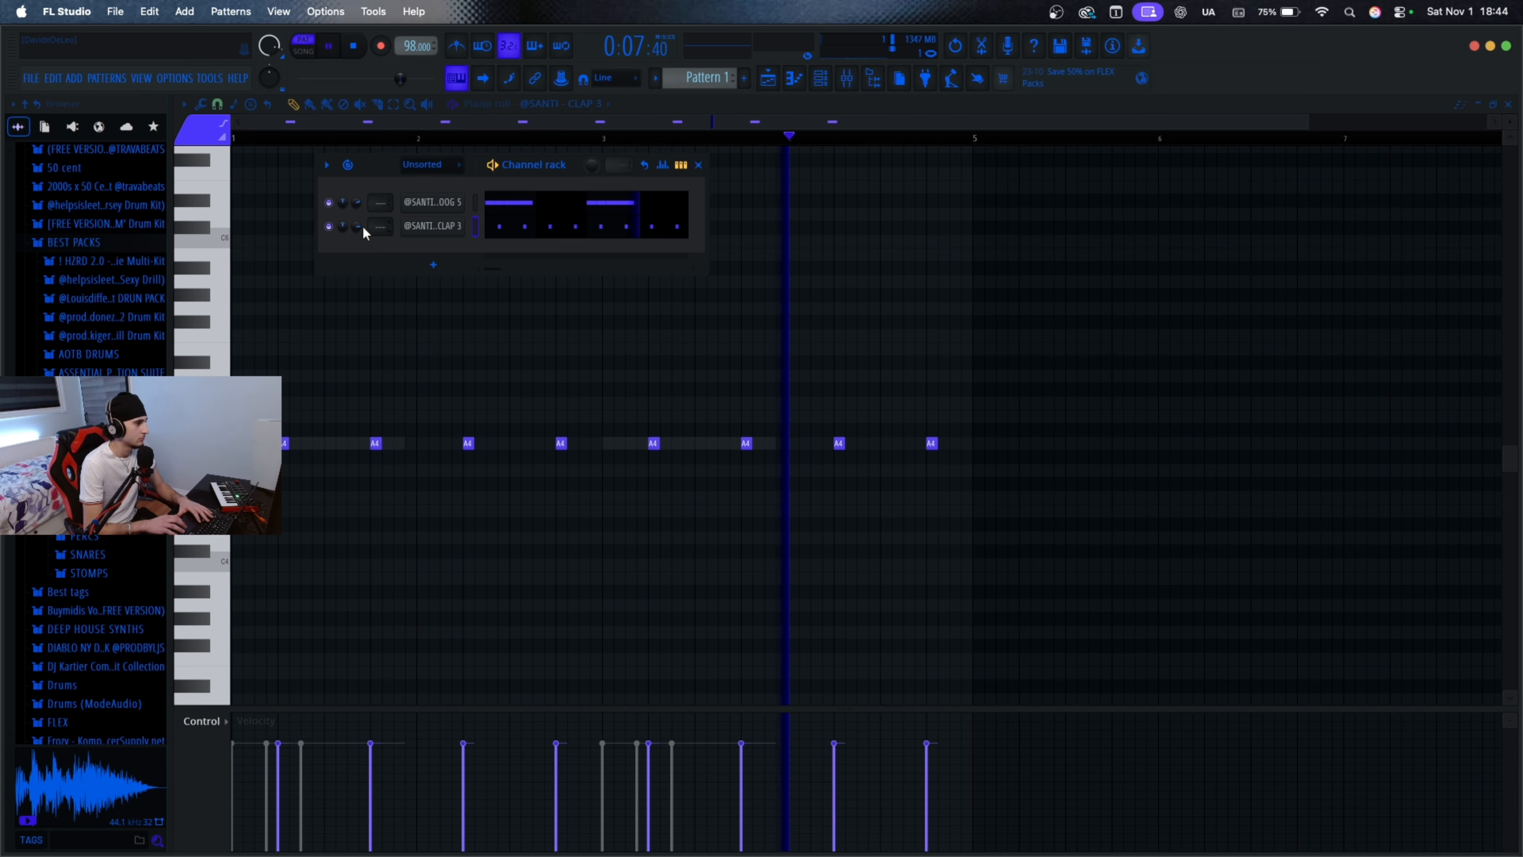
click(698, 165)
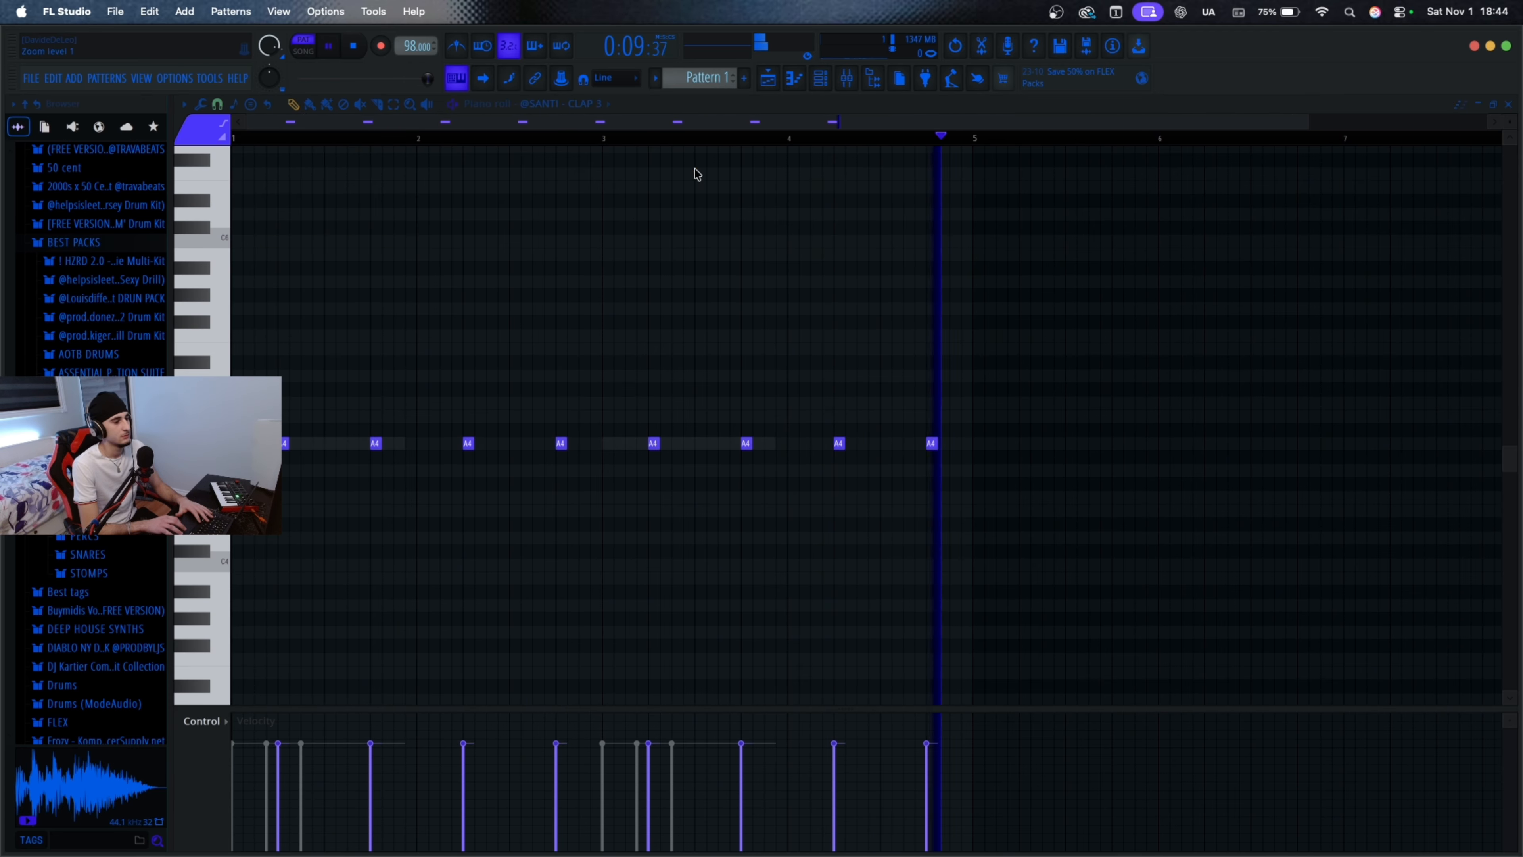
Step: Switch to song mode and listen to the claps and bass together with the melodic sample
key(space)
click(308, 56)
key(space)
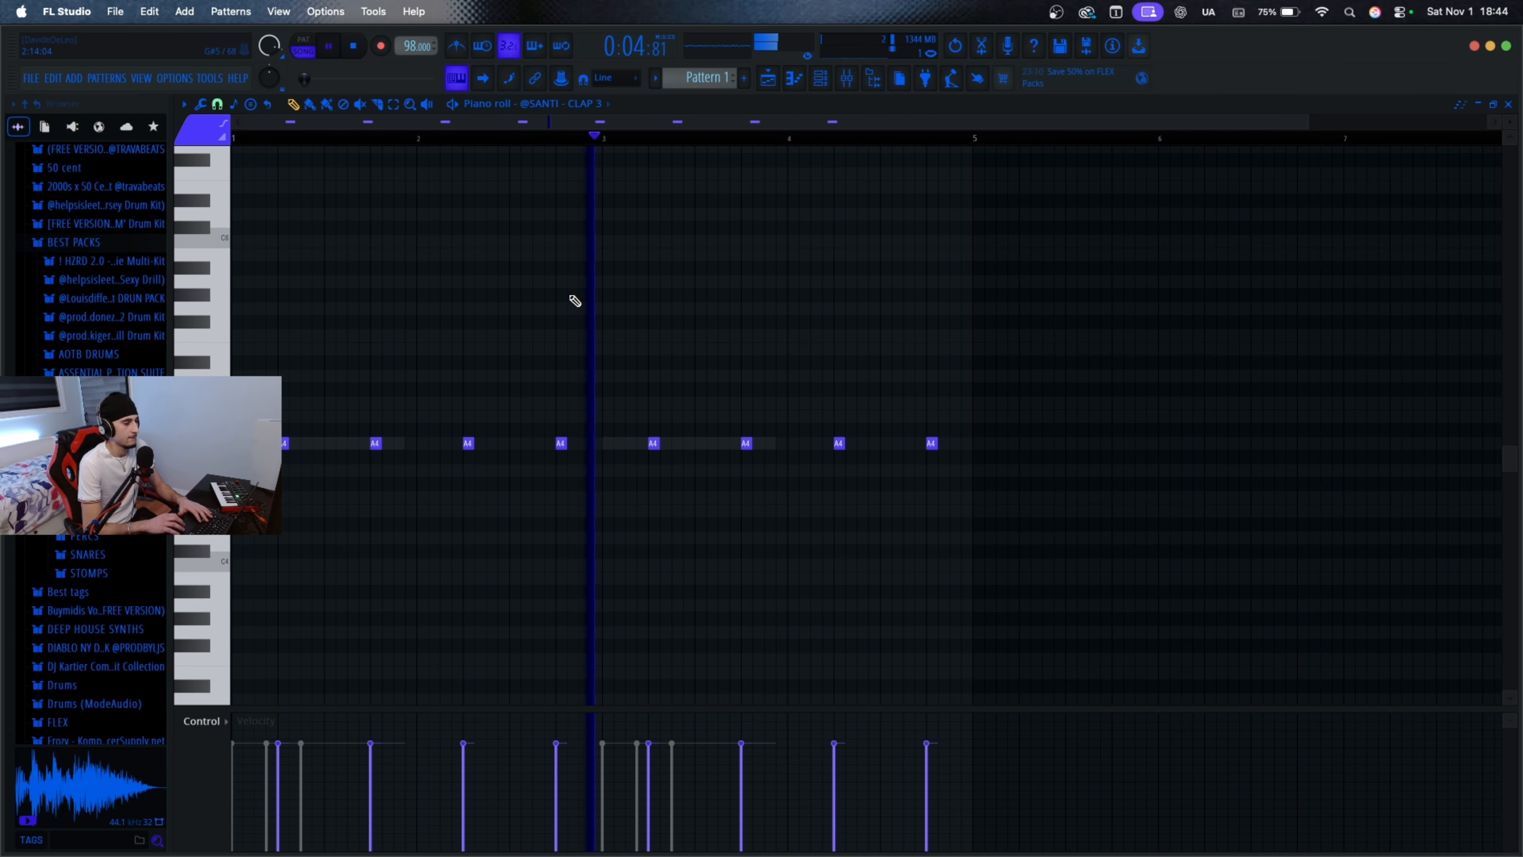
key(space)
Step: Review the sample and Pattern 1 clips in the playlist and collapse the kit's CLAPS folder
click(769, 78)
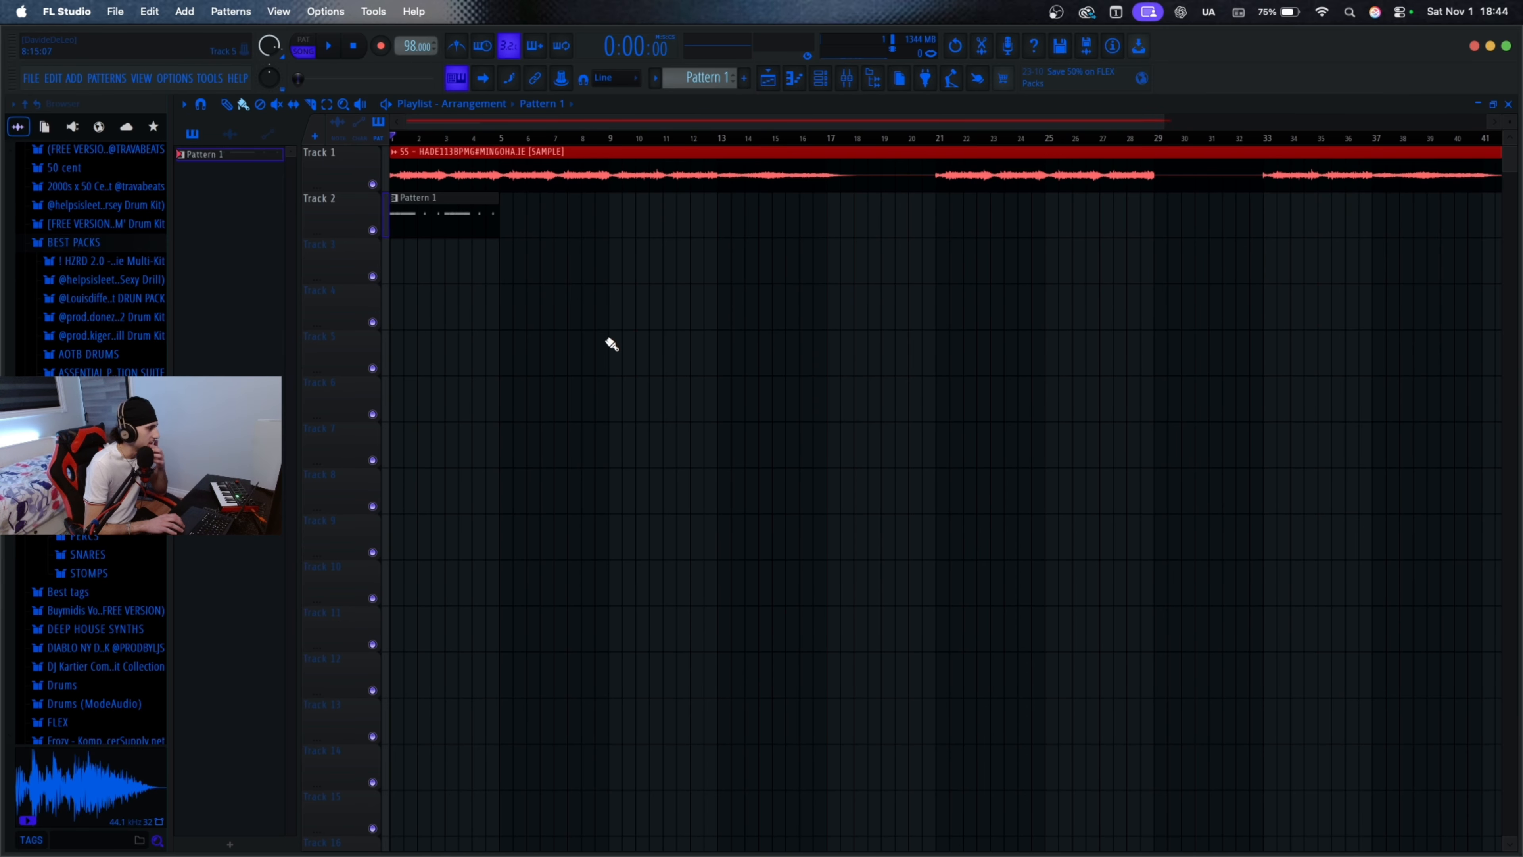
click(84, 438)
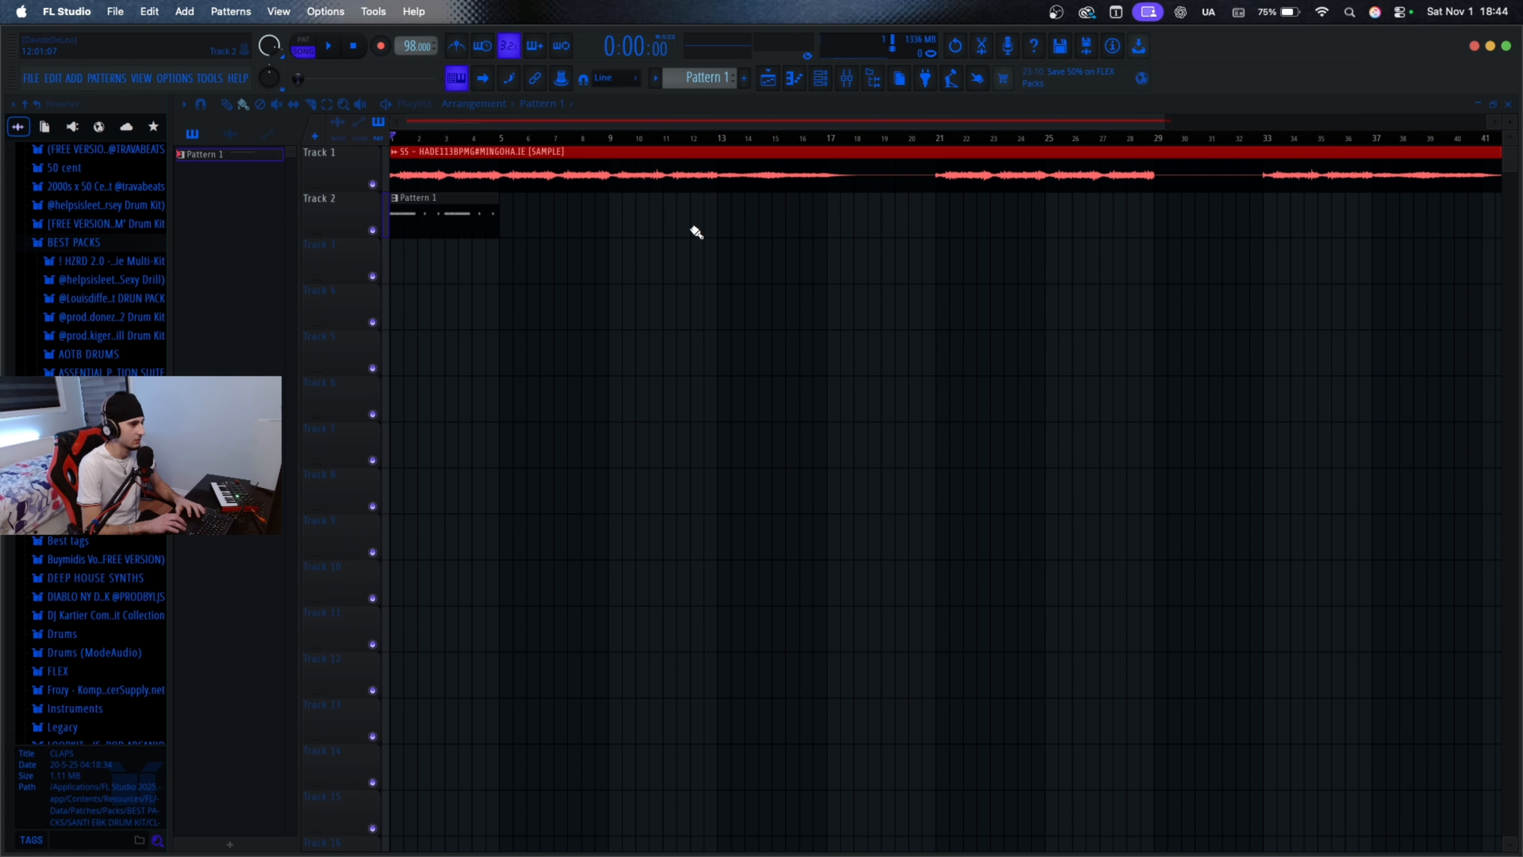
scroll(737, 161, down, 2)
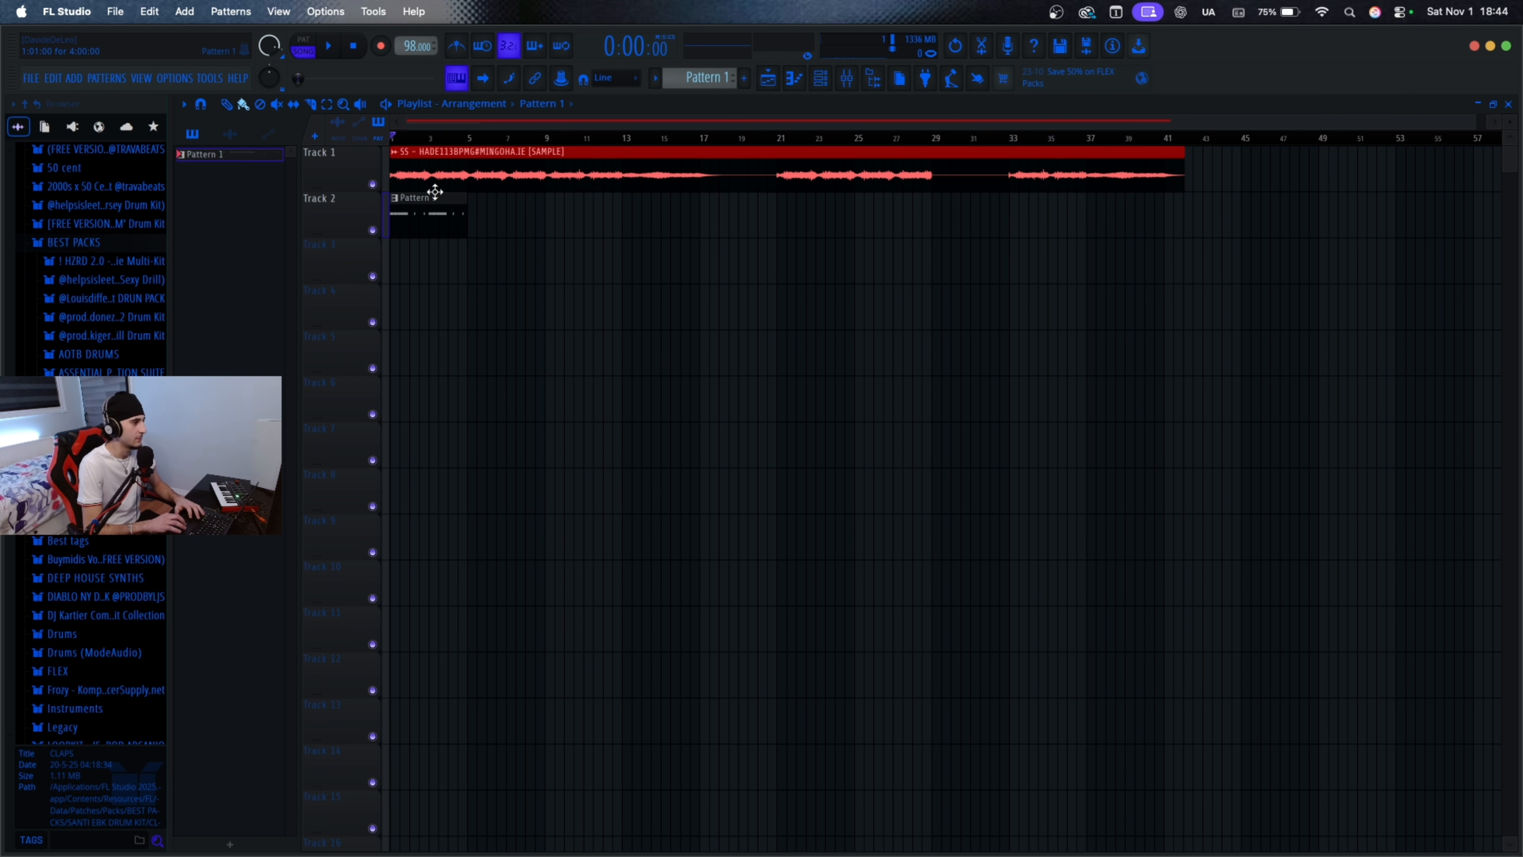
mouse_move(435, 195)
mouse_down()
mouse_move(428, 242)
mouse_move(416, 186)
mouse_up()
scroll(562, 507, down, 3)
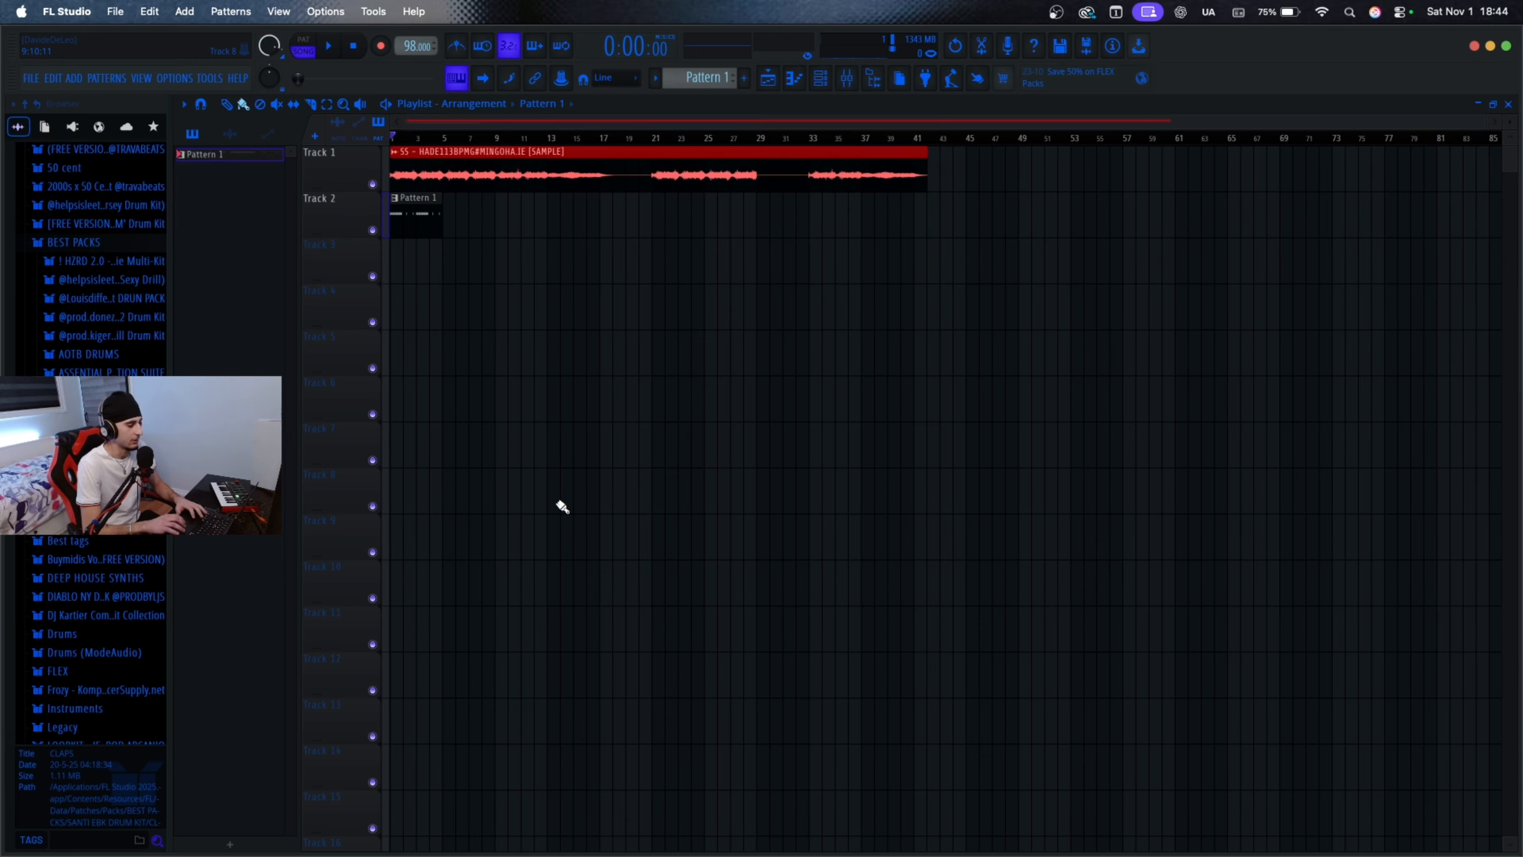
scroll(562, 507, up, 8)
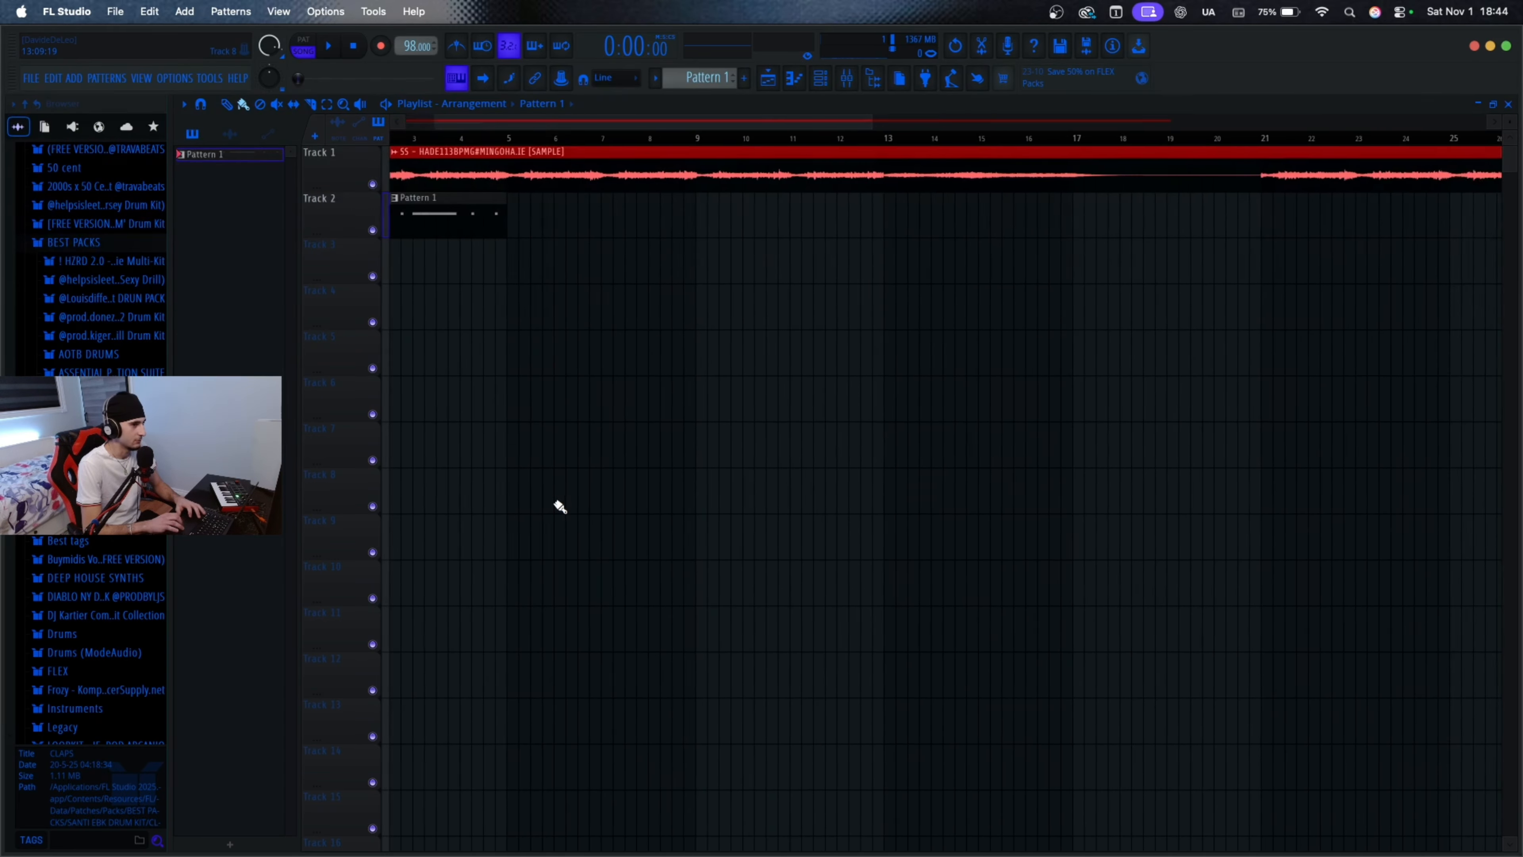
scroll(560, 506, left, 2)
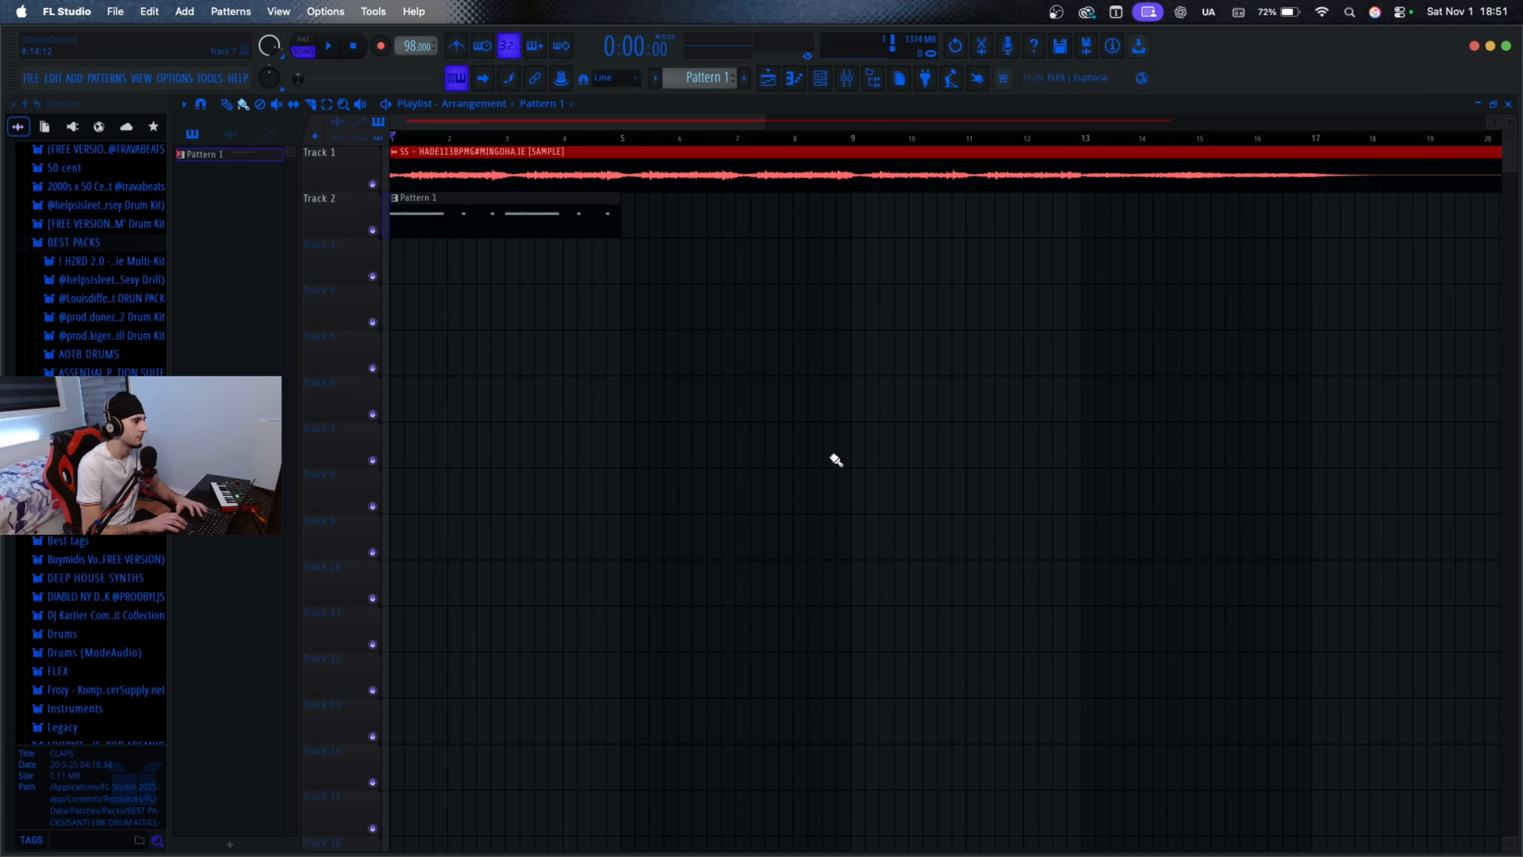
Step: Open the MOOG 5 notes of Pattern 1 from its playlist clip and play the pattern on its own
double_click(544, 214)
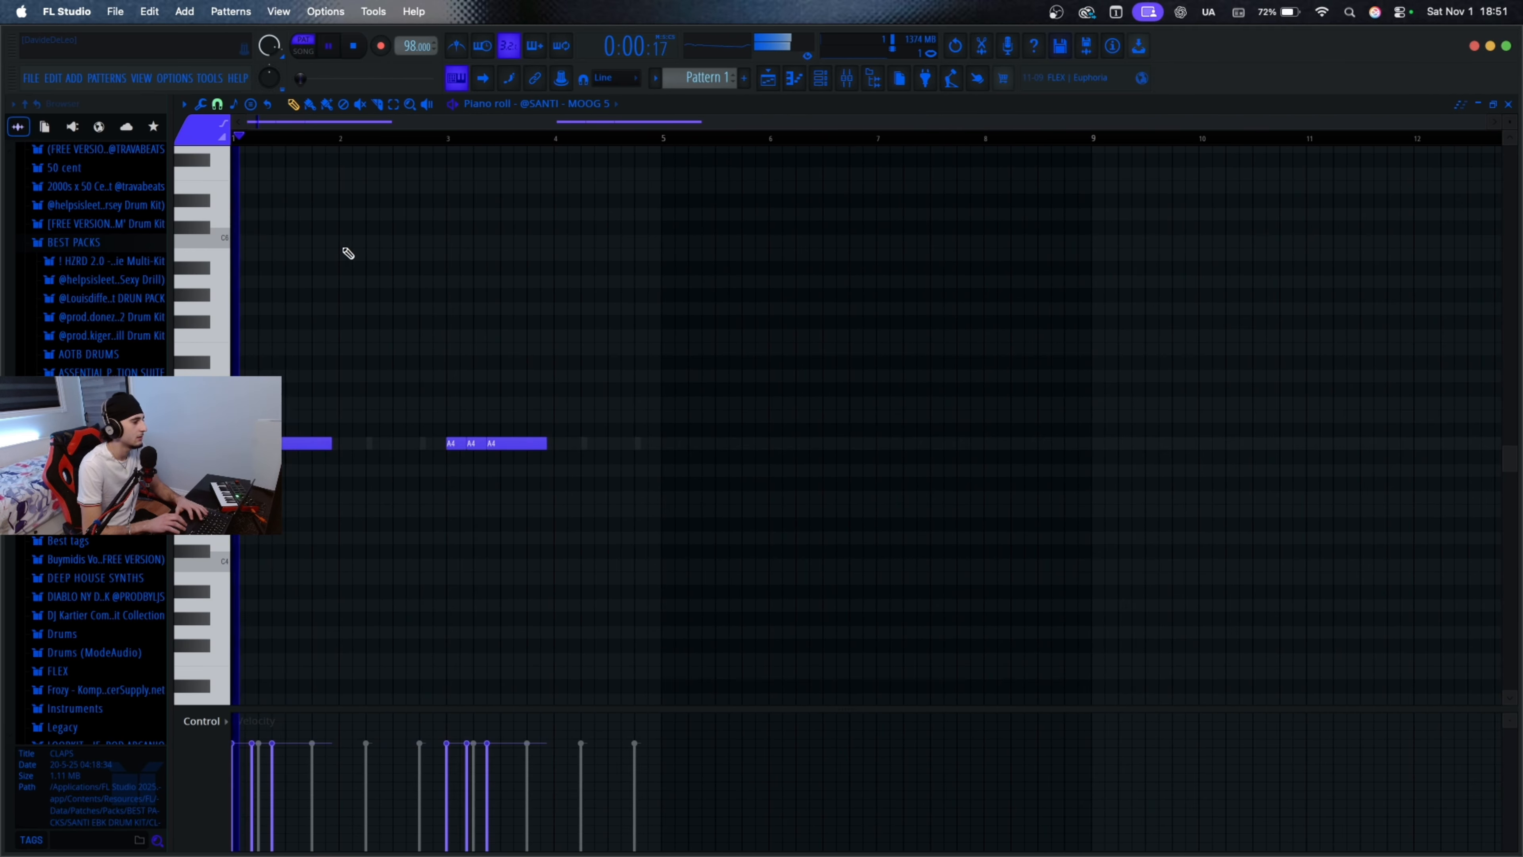
key(space)
key(space)
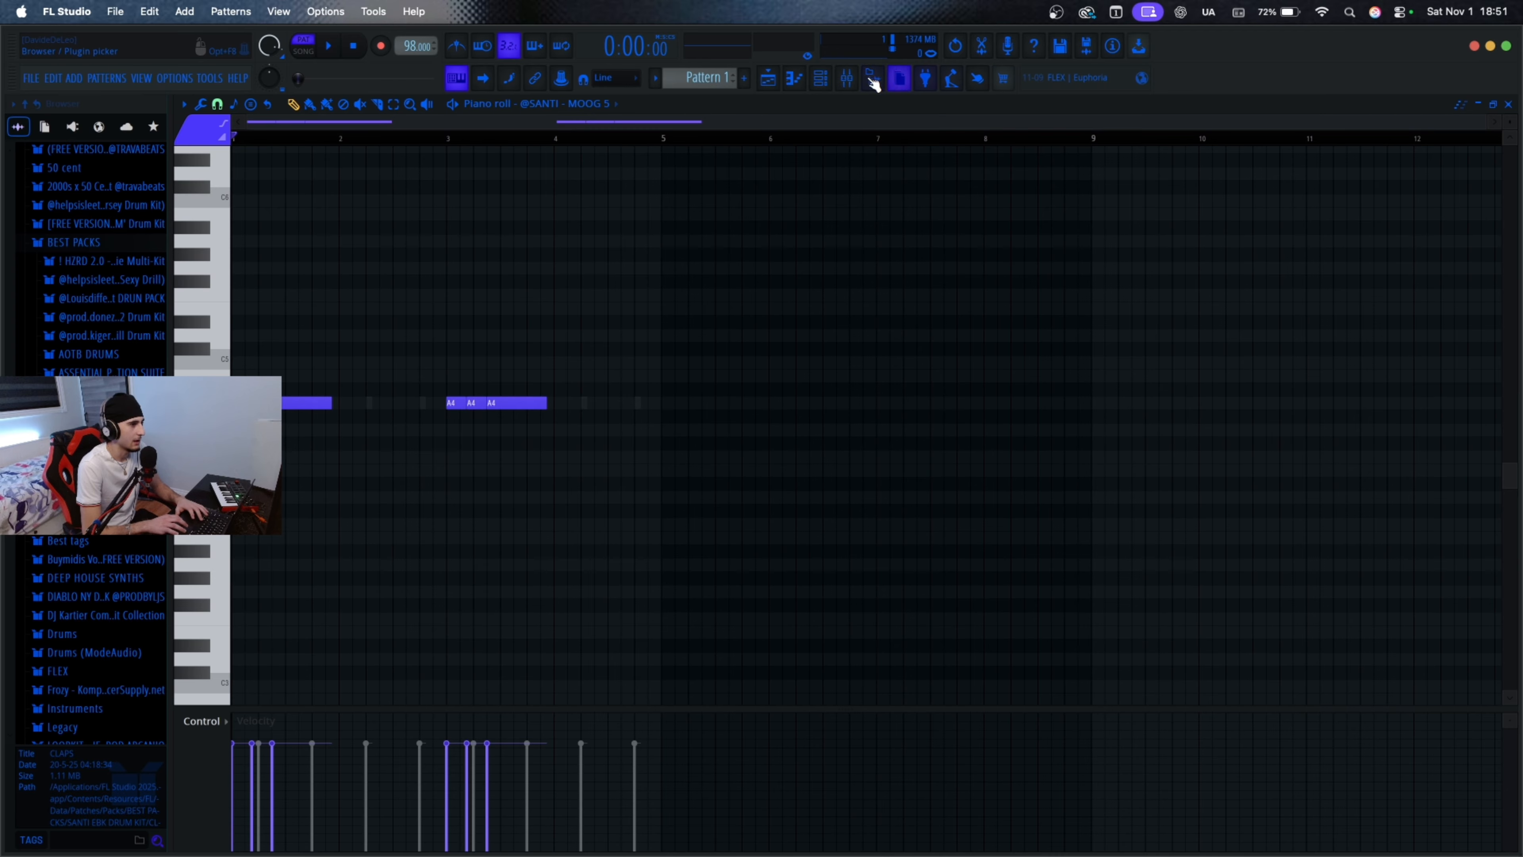
click(847, 78)
click(815, 75)
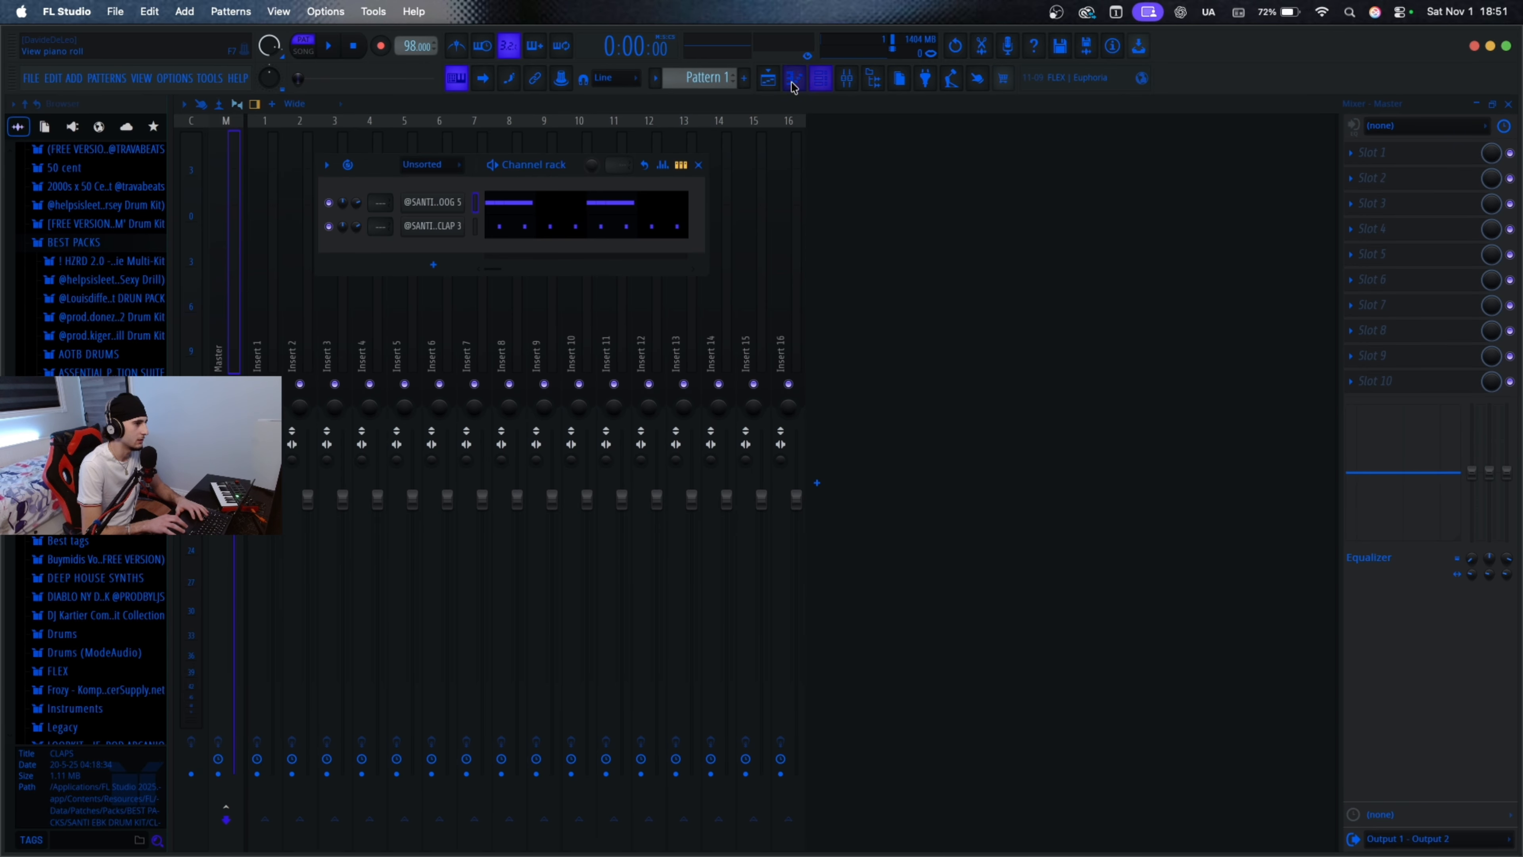
click(820, 83)
click(770, 81)
click(793, 81)
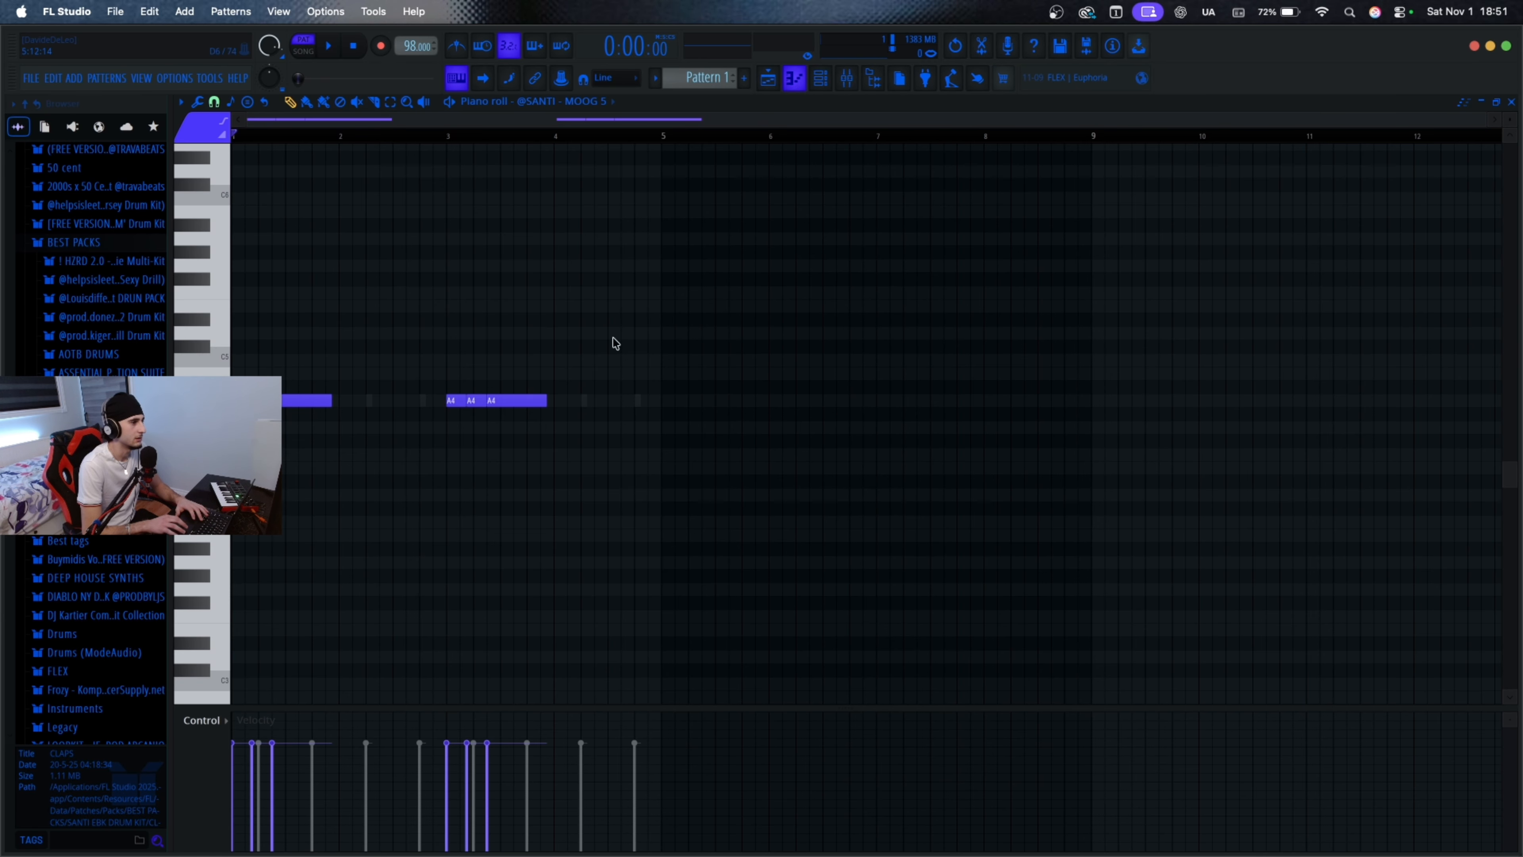
Step: Show the channel rack and expand the kit's PERCS folder in the browser to view its samples
click(821, 78)
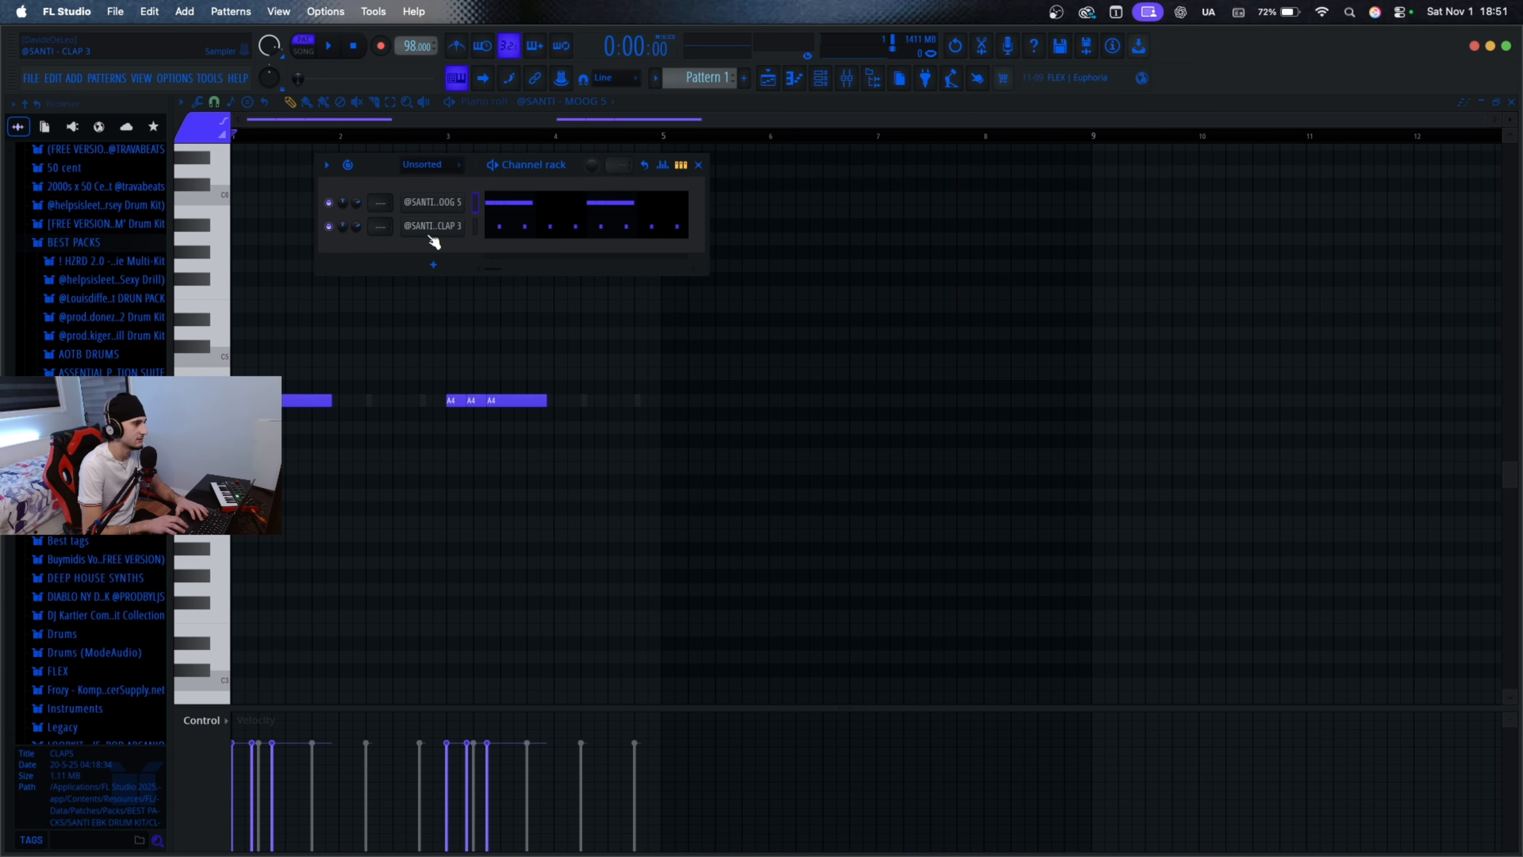
scroll(90, 451, up, 3)
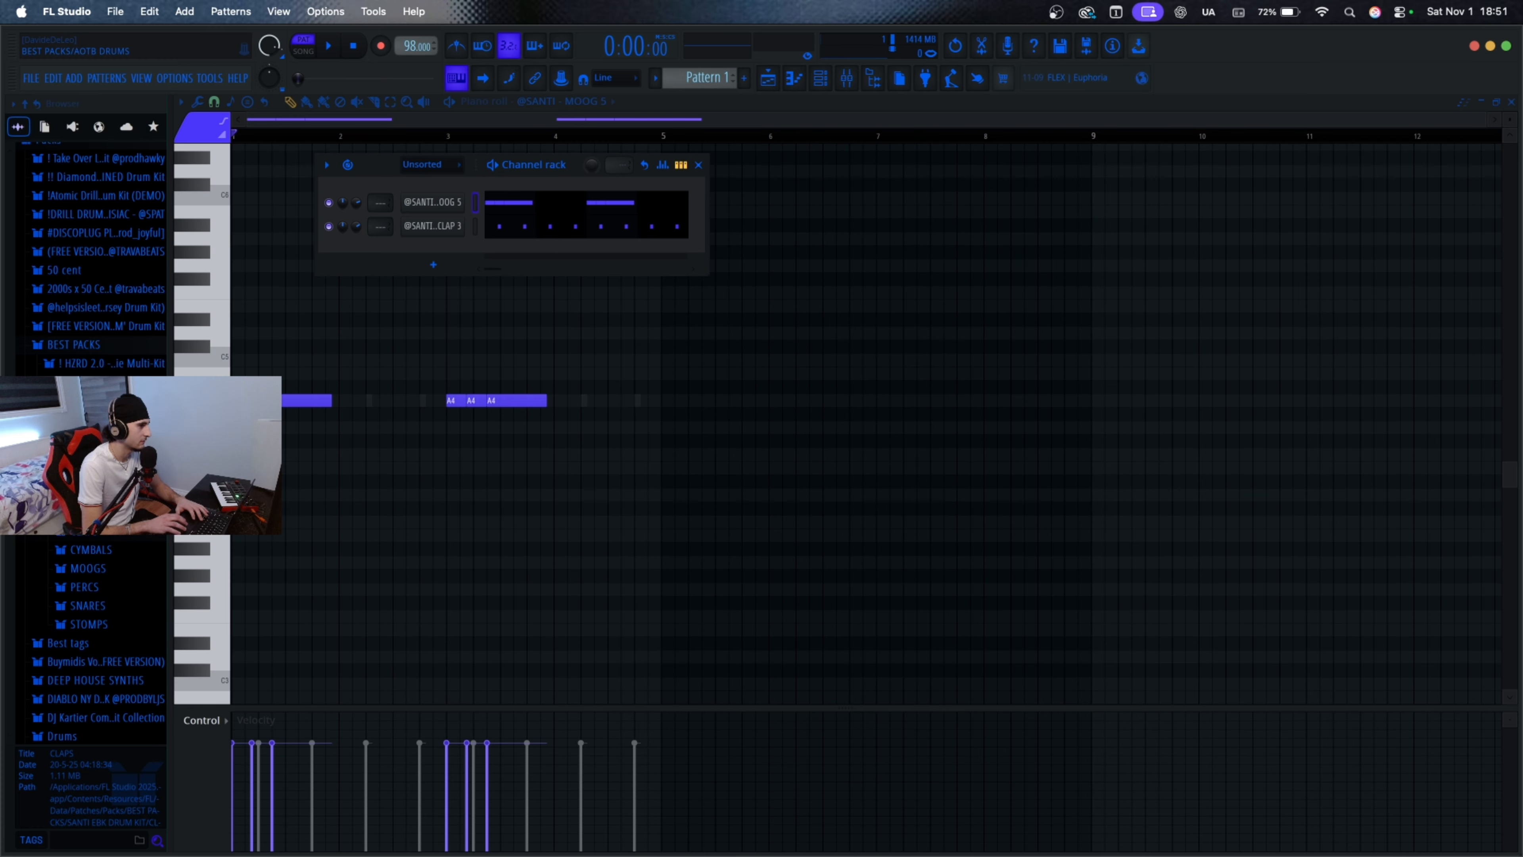
click(111, 588)
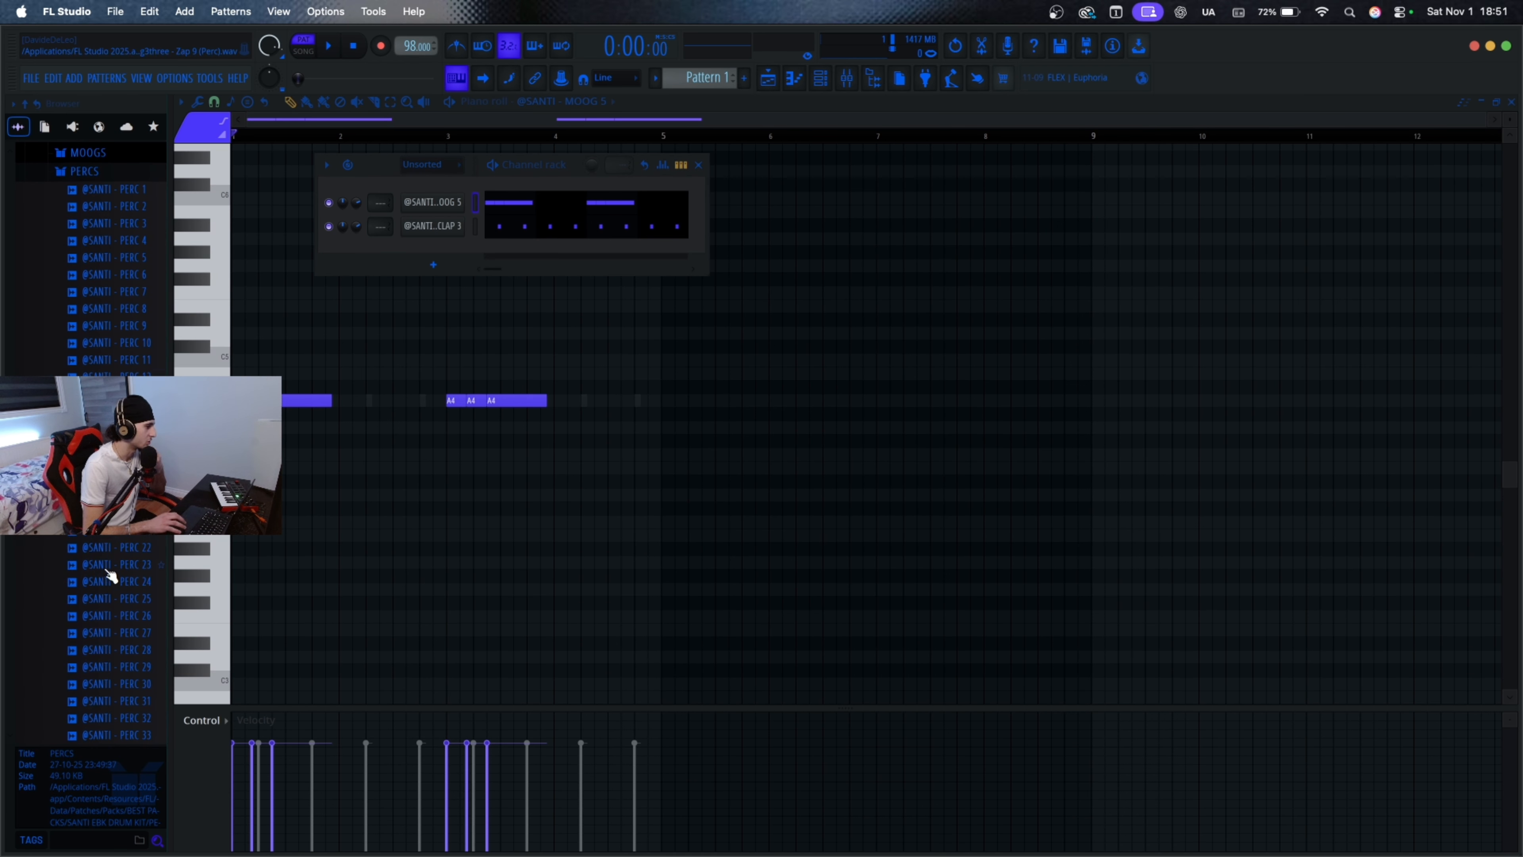
scroll(111, 588, down, 15)
scroll(90, 456, up, 8)
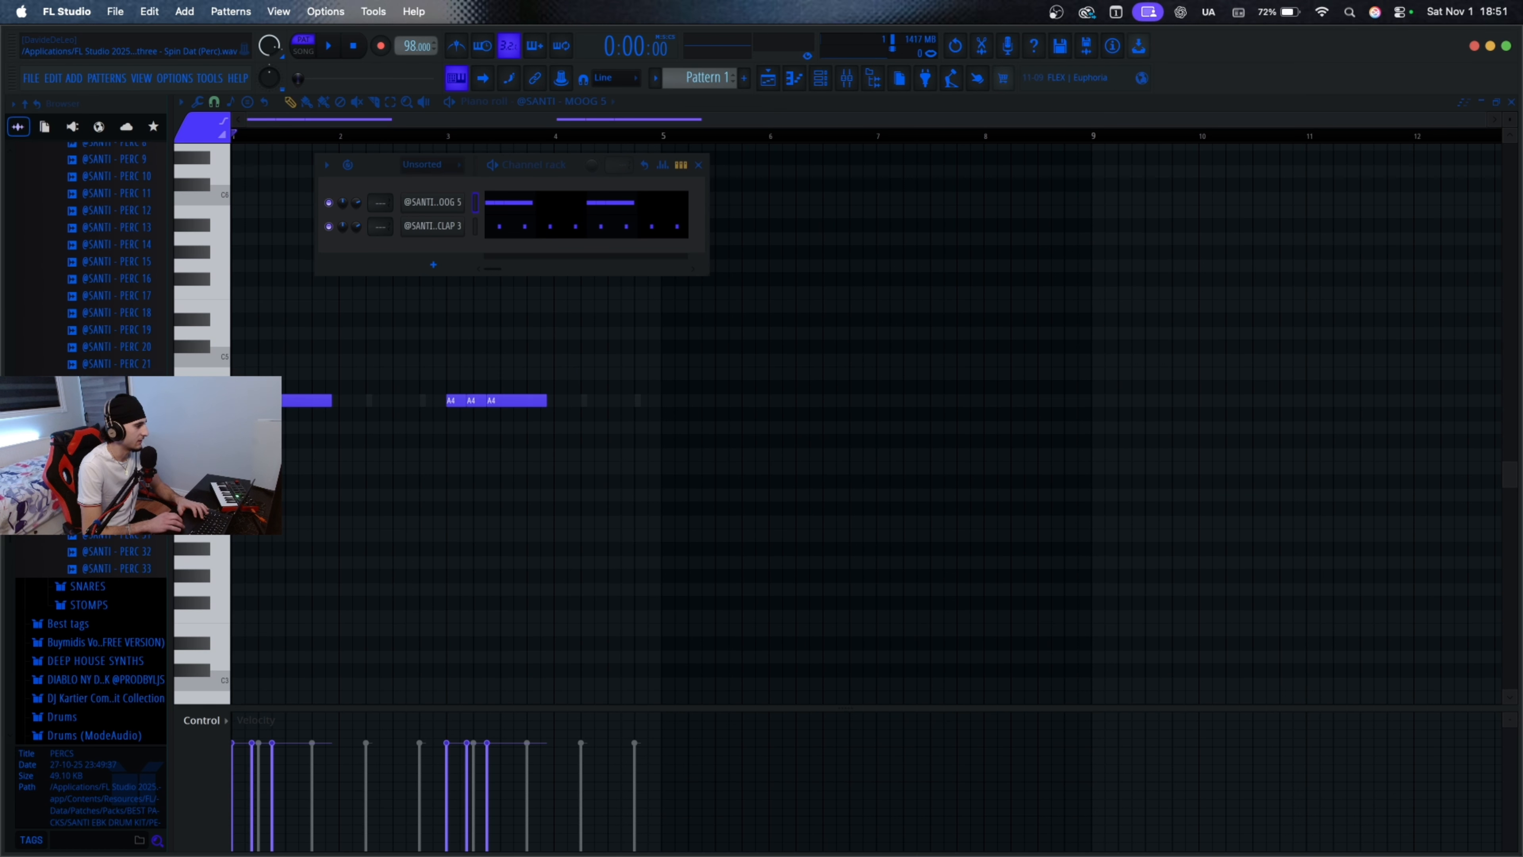
scroll(90, 456, down, 5)
scroll(102, 350, up, 4)
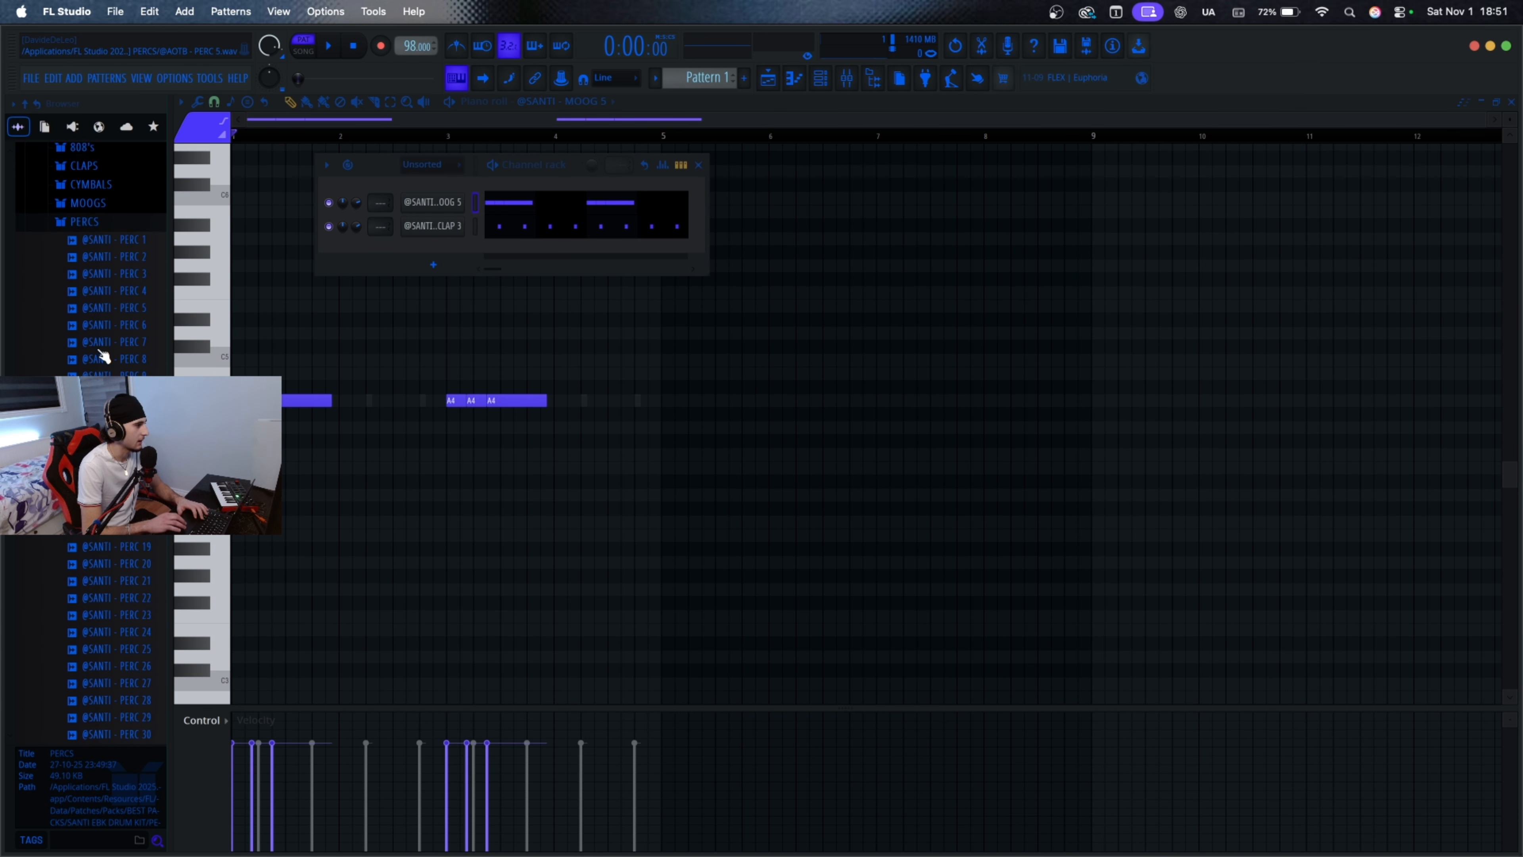
Step: Audition the percussion samples in the PERCS folder one after another, starting from the first ones
click(86, 247)
key(Down)
key(Down)
key(Down)
key(Down)
key(Down)
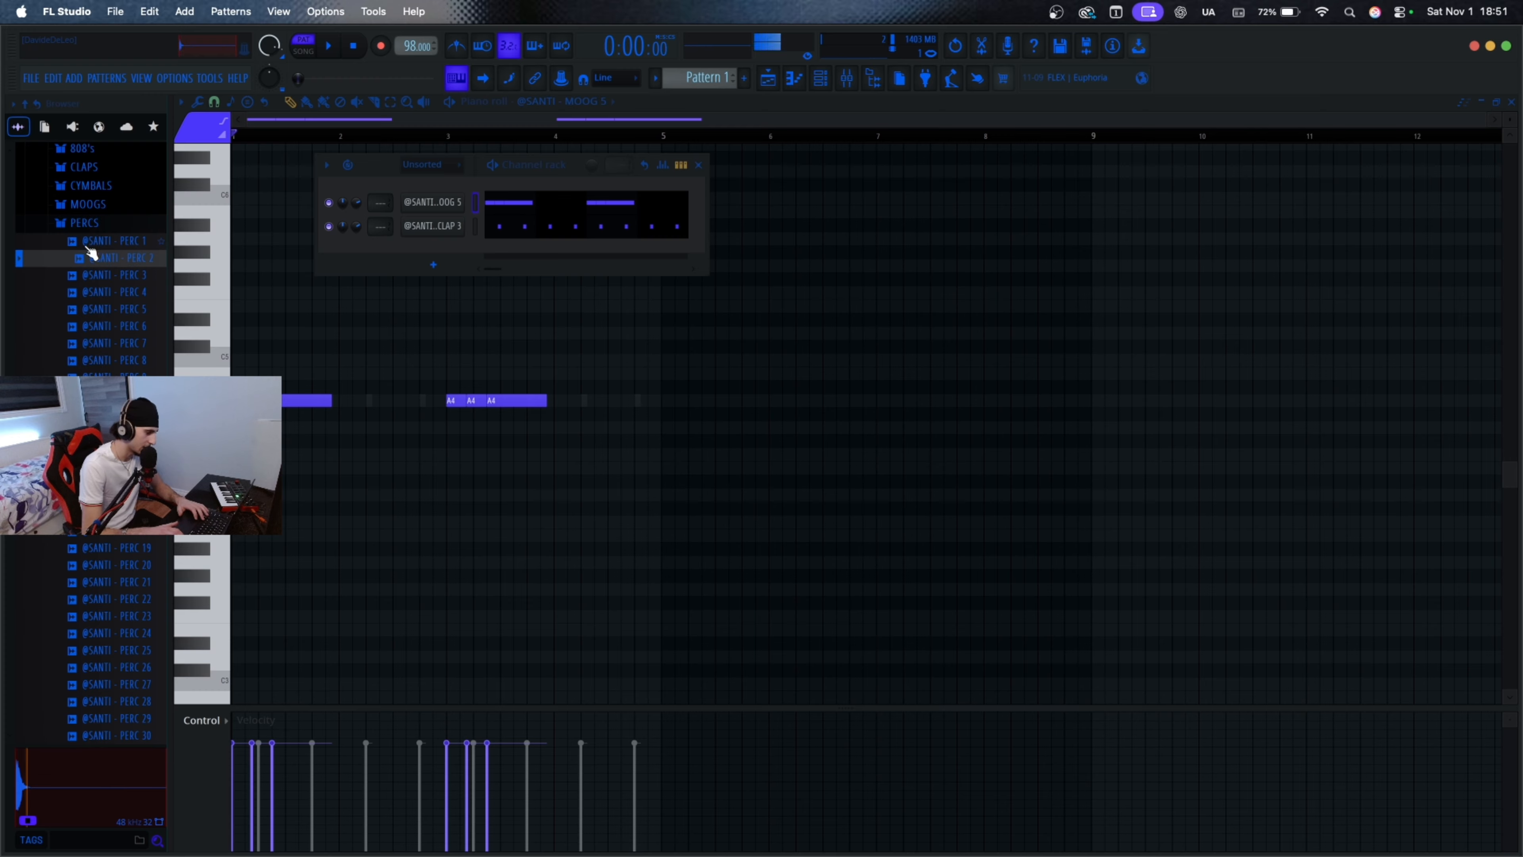
key(Down)
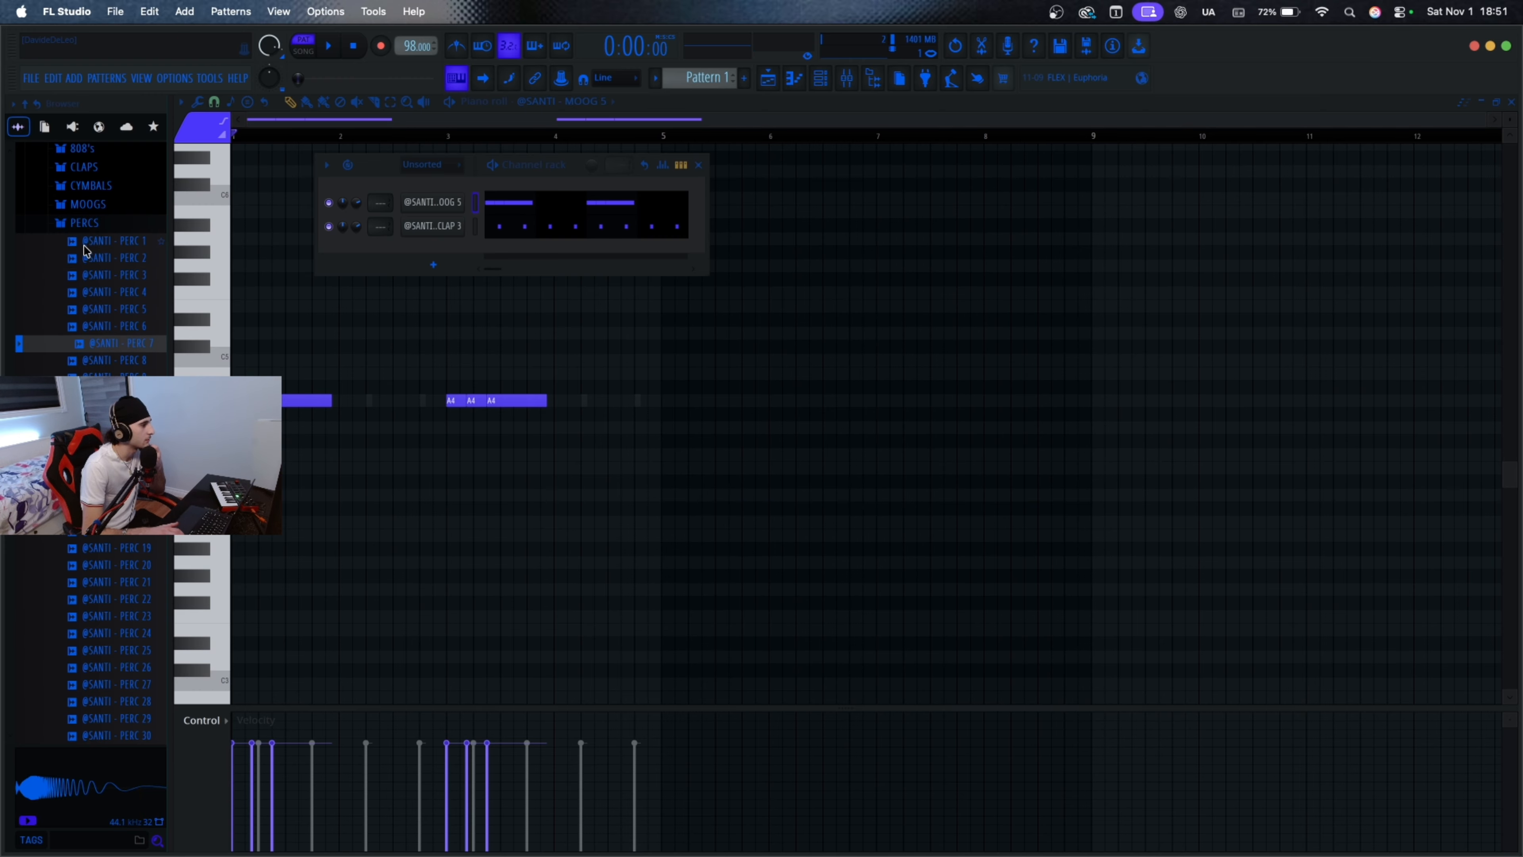
key(Up)
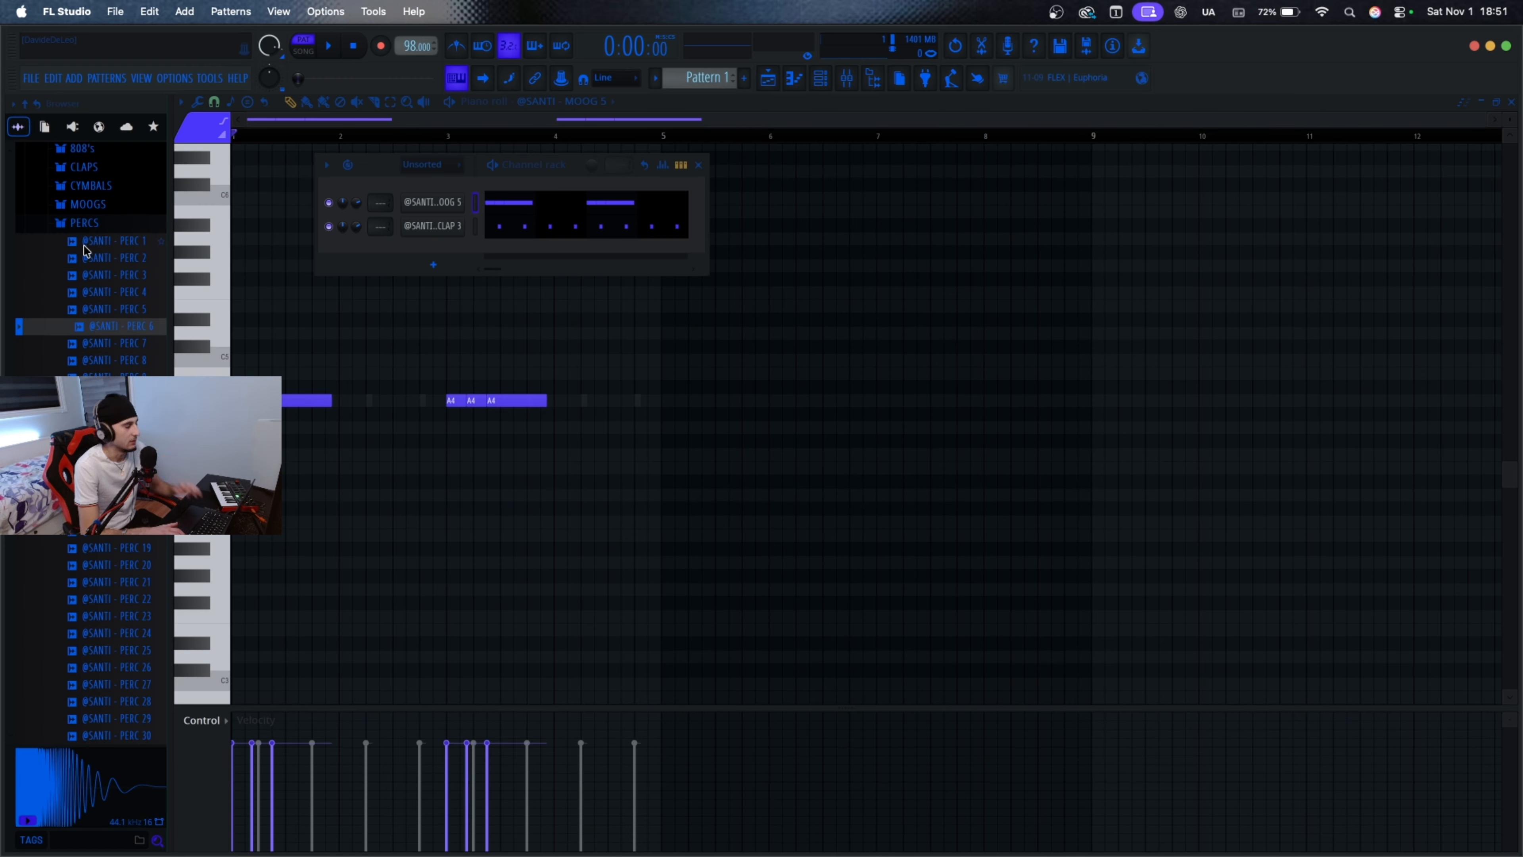
key(Down)
key(Down)
key(Down)
key(Down)
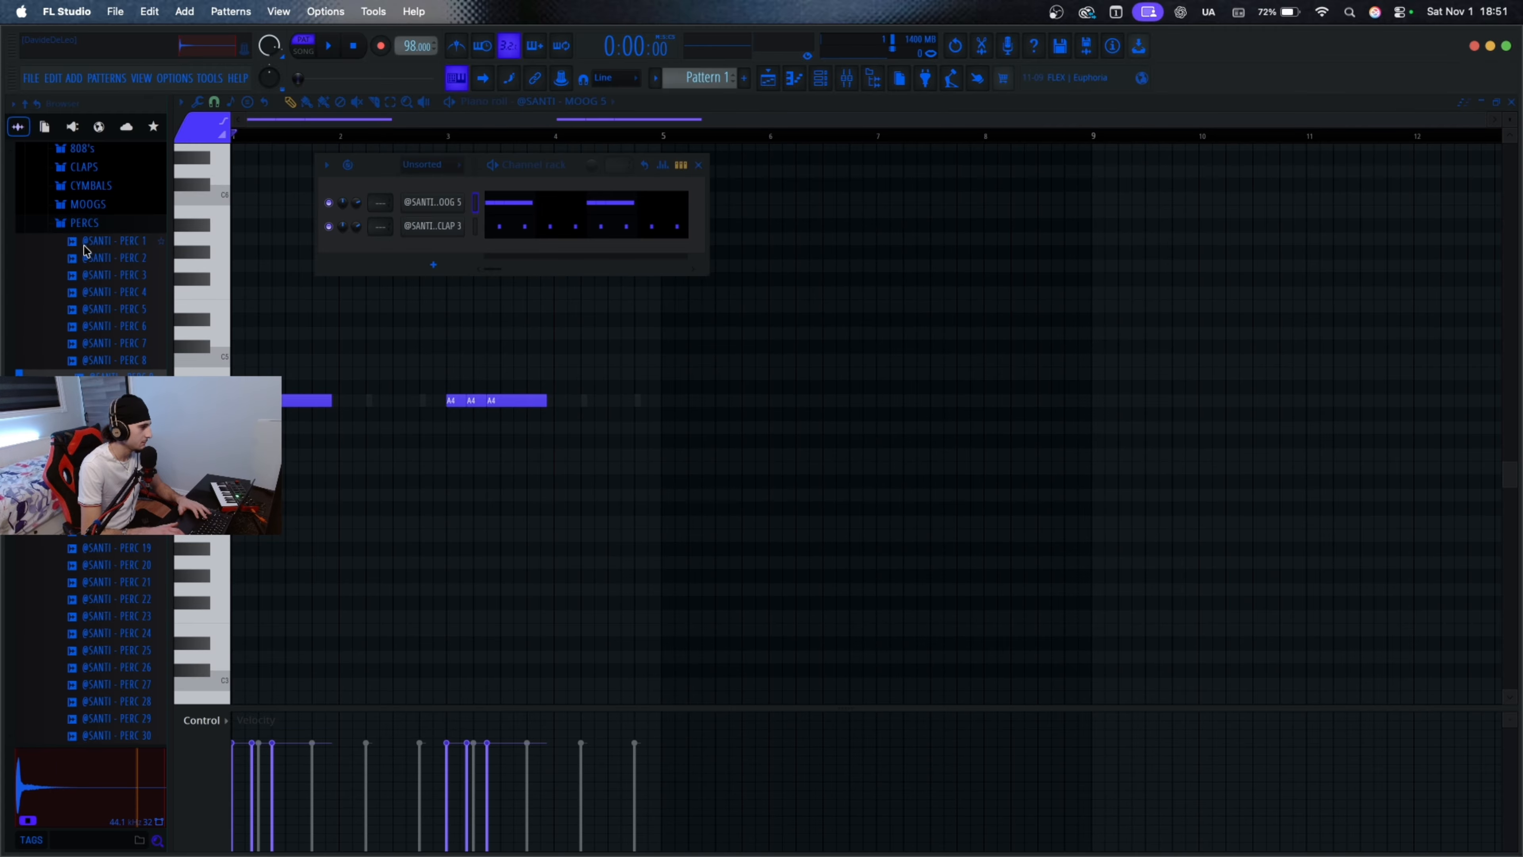
key(Down)
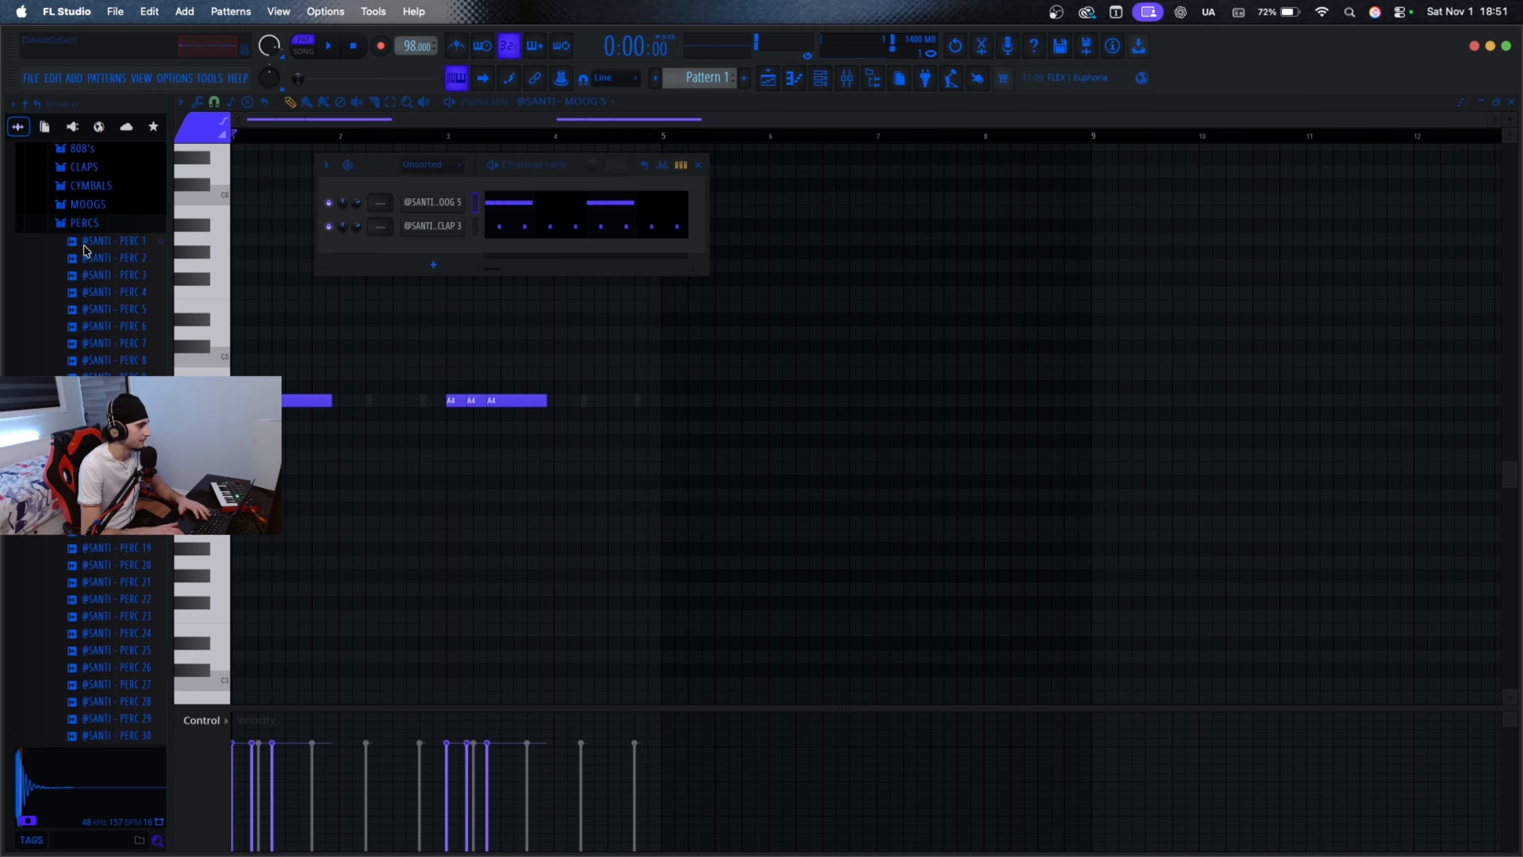
key(Down)
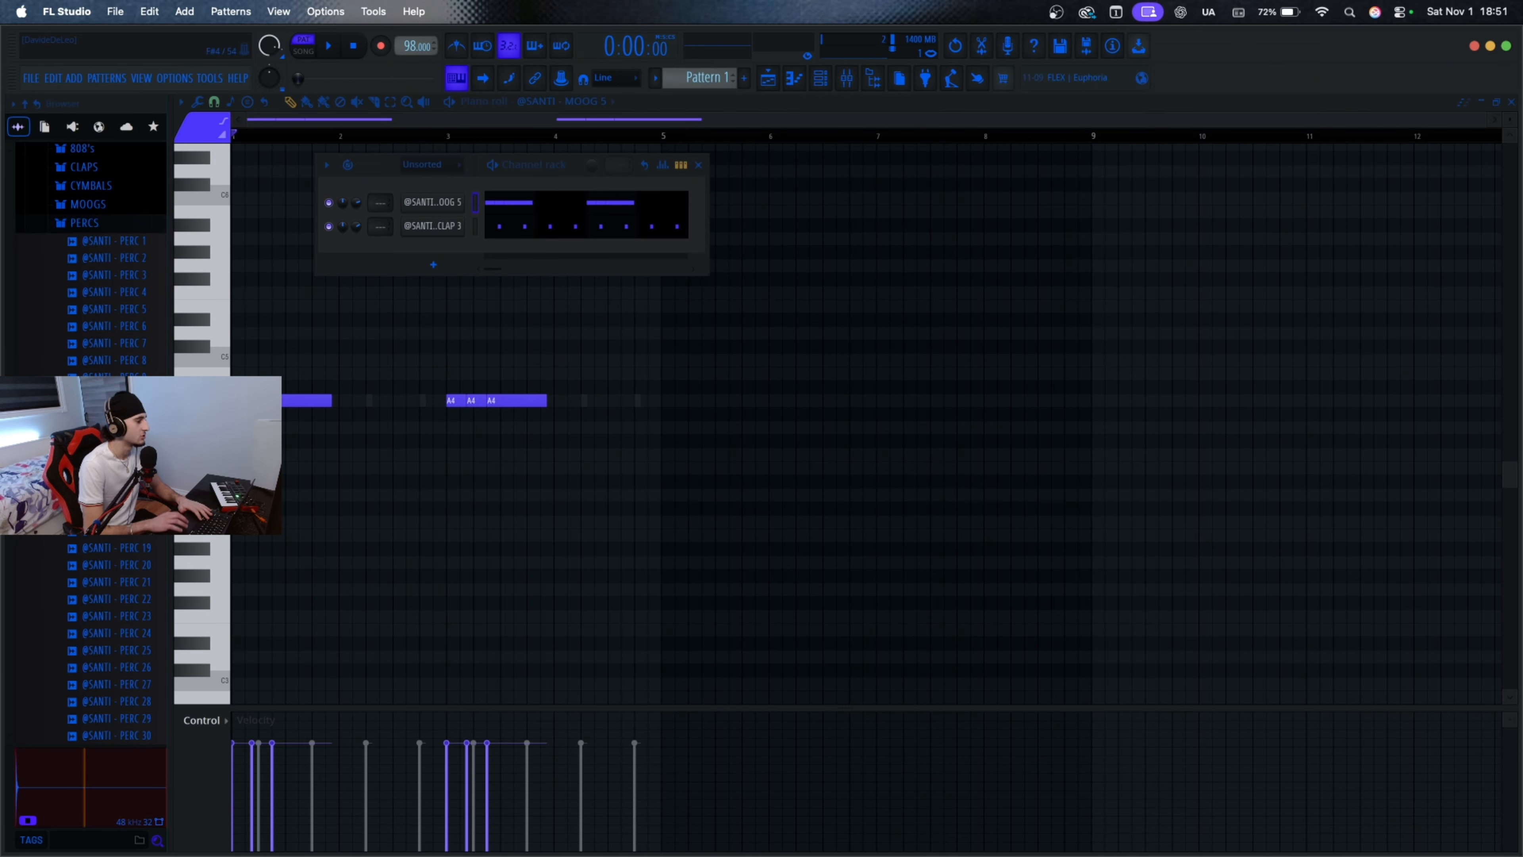
drag(90, 252, 462, 258)
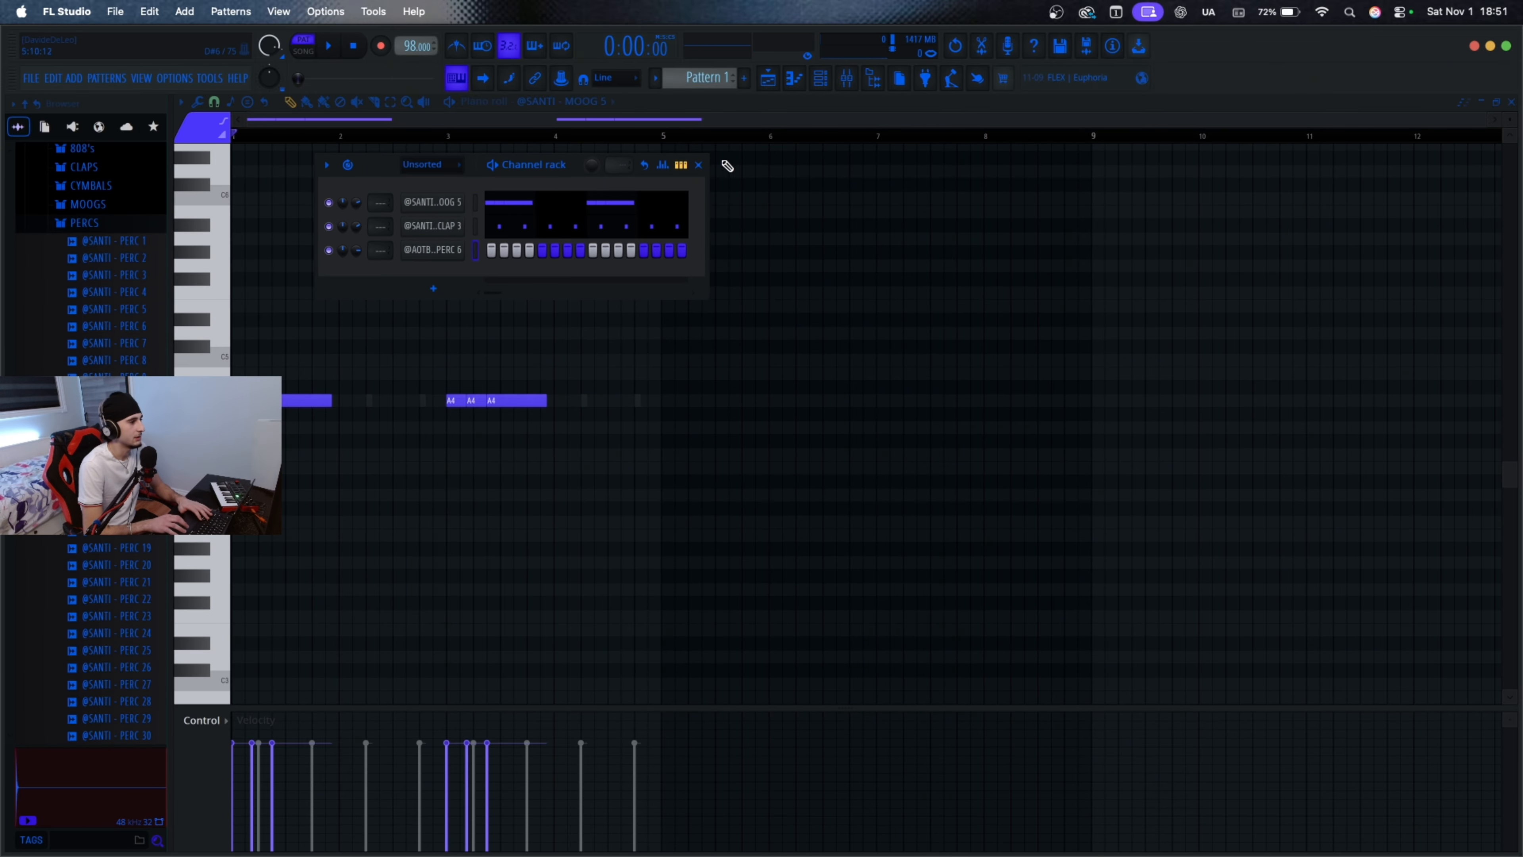
click(699, 164)
scroll(605, 119, down, 2)
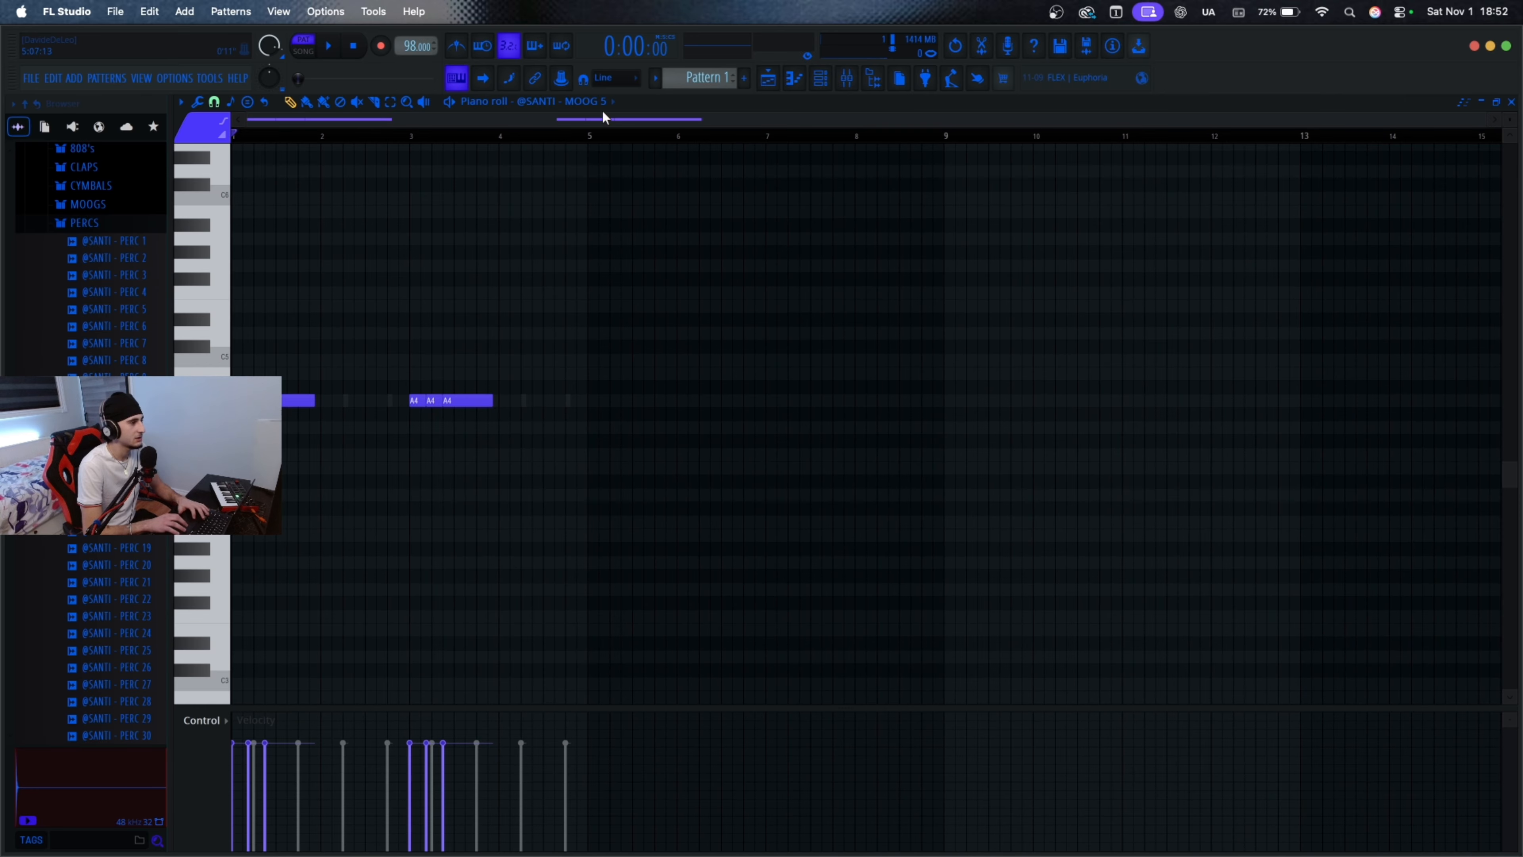
Step: Duplicate the MOOG 5 notes of bars 1 to 4 into bars 5 to 8 in the piano roll
click(603, 104)
key(super+q)
click(835, 491)
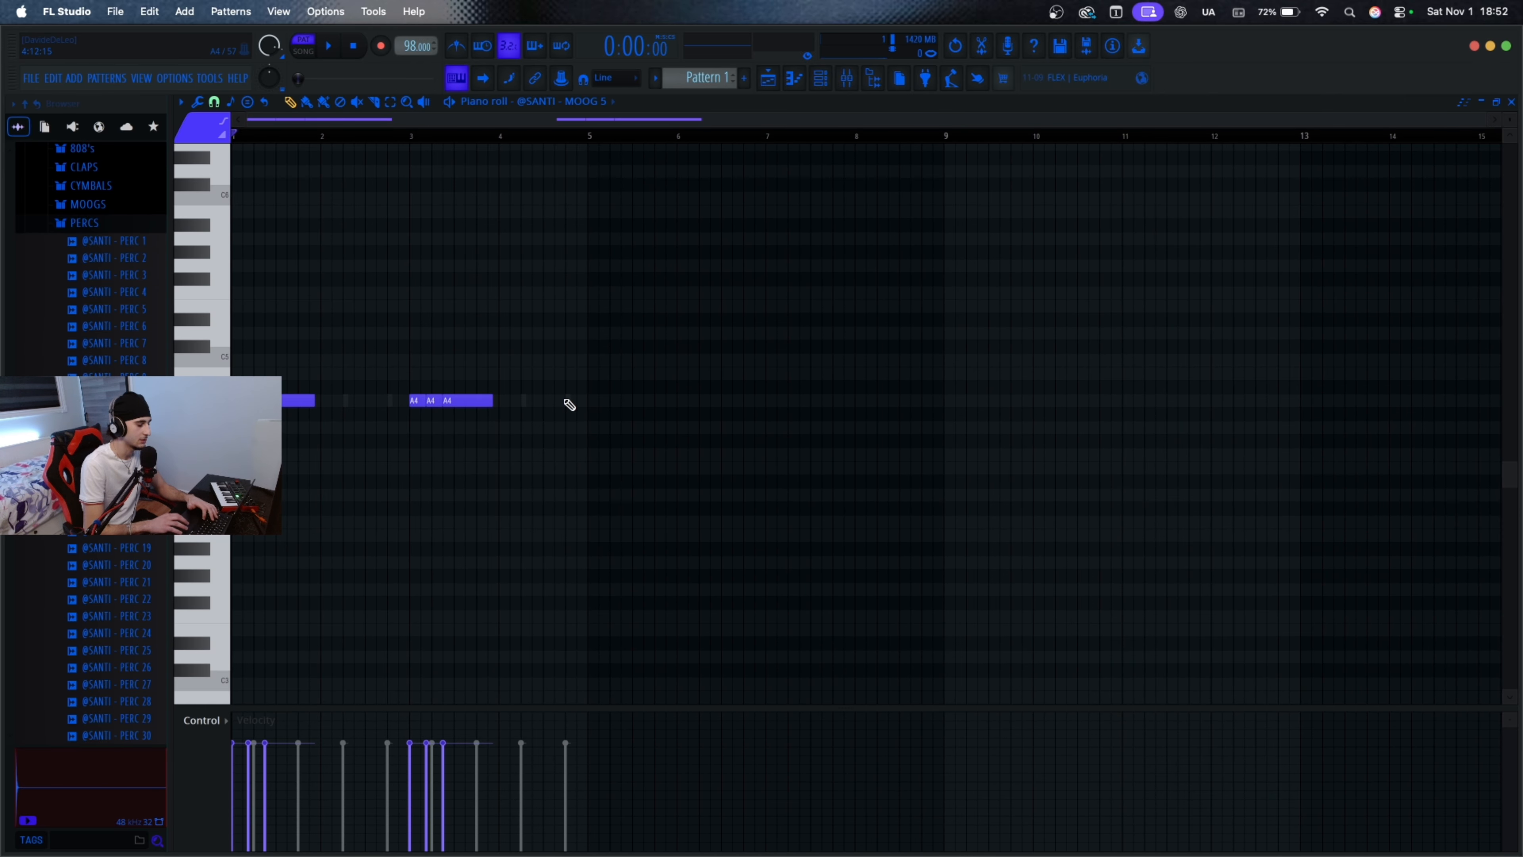
key(super+a)
key(super+b)
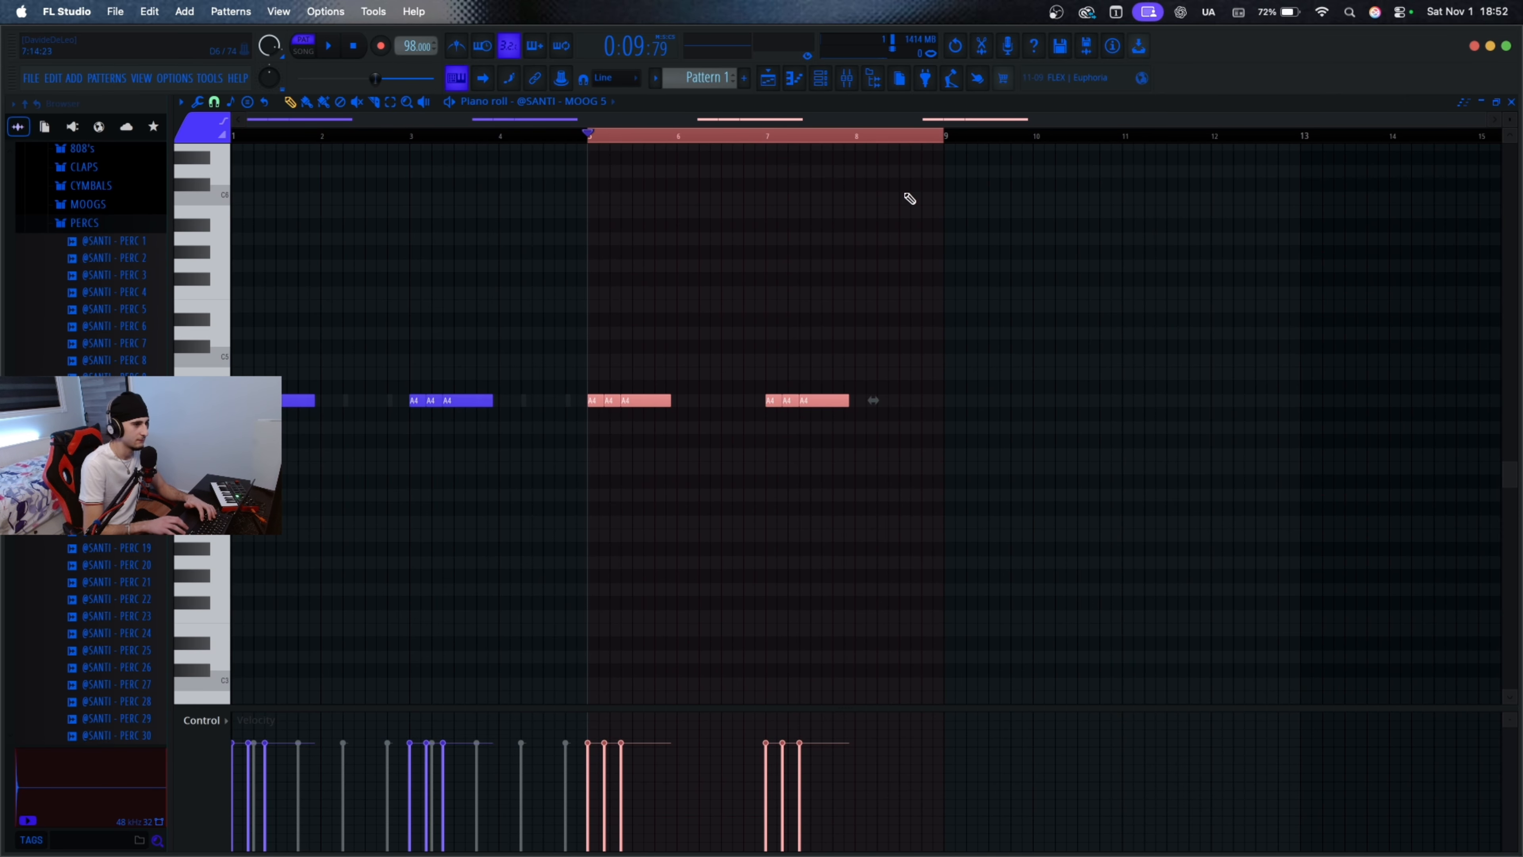
Step: Switch the piano roll to the CLAP 3 channel and duplicate its notes after the existing ones
click(578, 104)
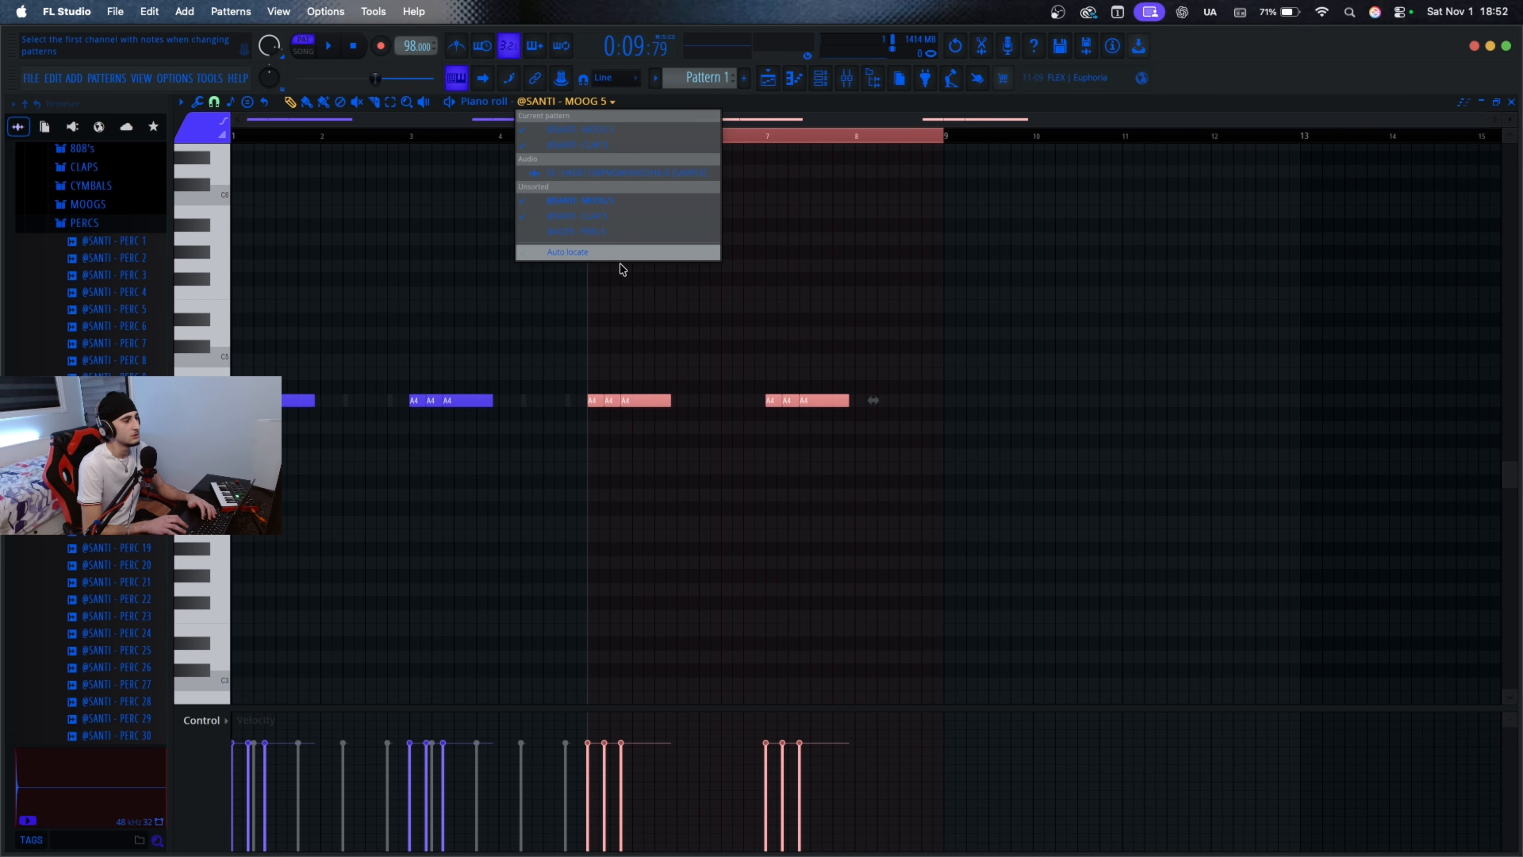
click(602, 232)
click(585, 101)
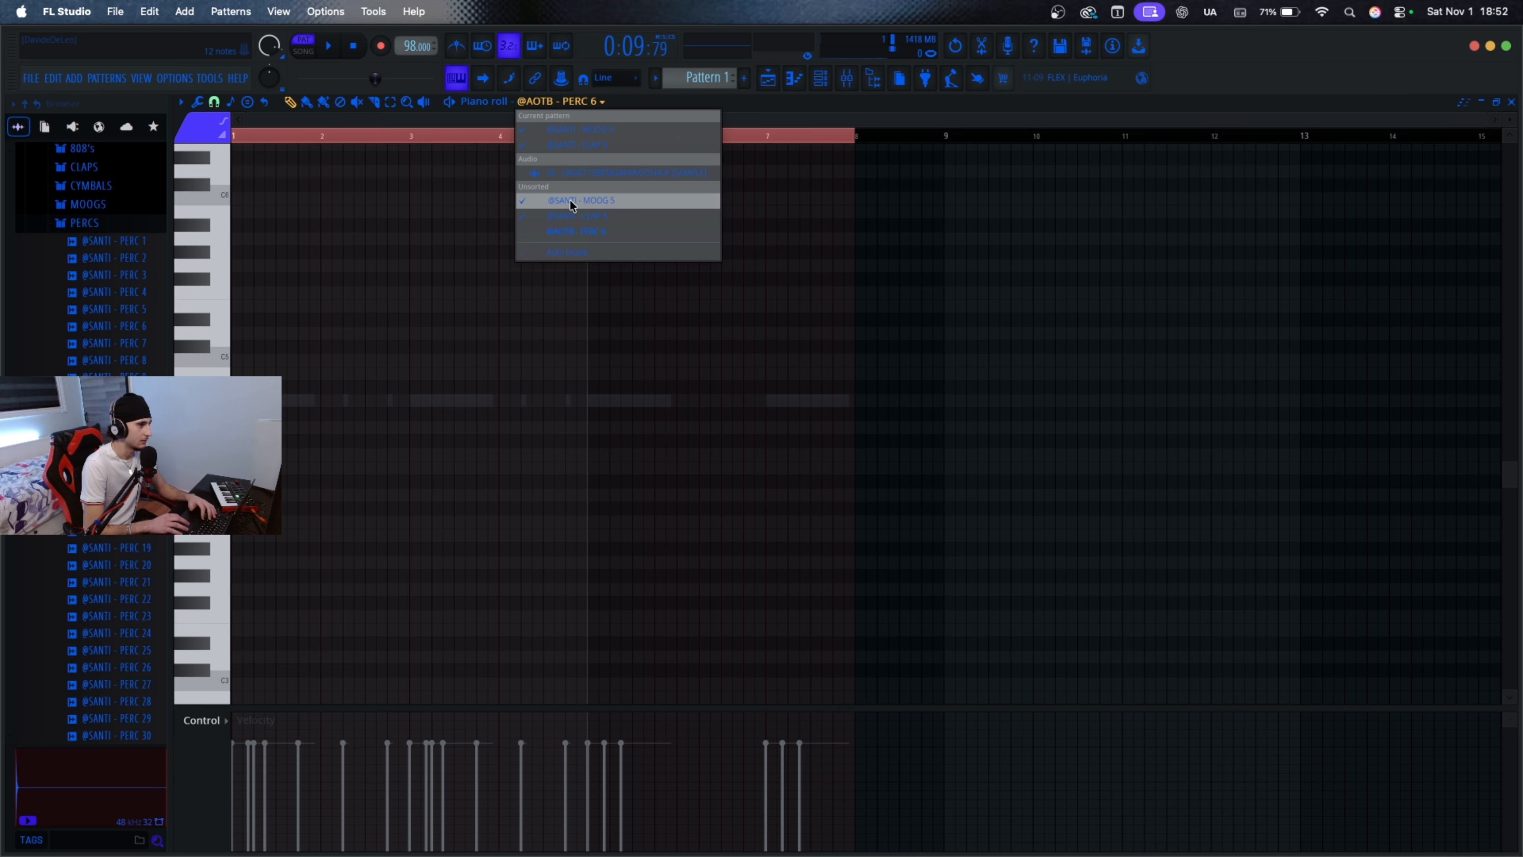
click(567, 210)
key(super+b)
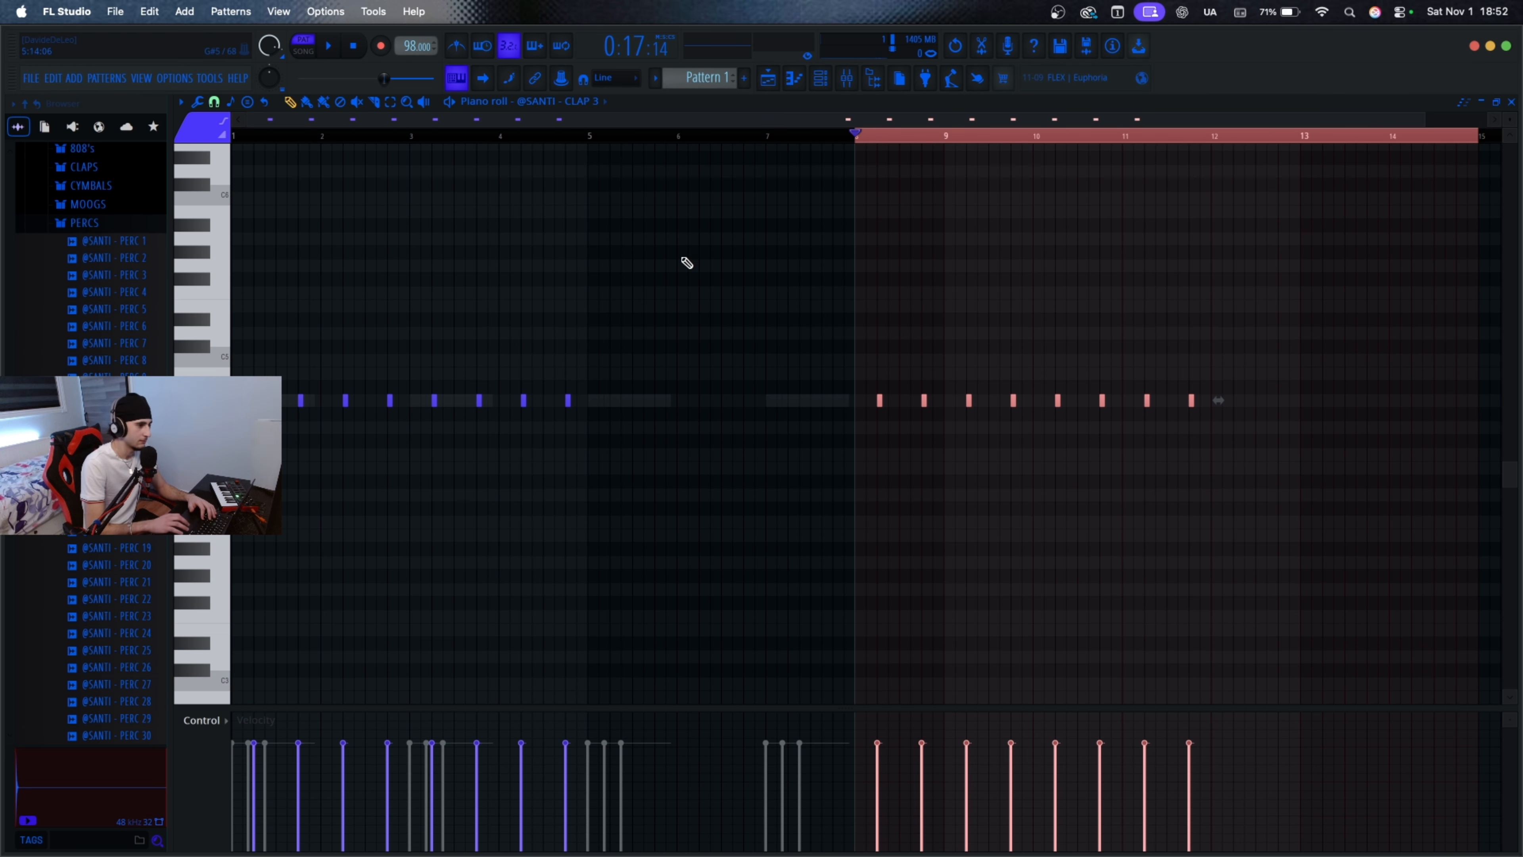
Step: Shift the duplicated claps earlier so they continue the rhythm through bars 5 to 8, and clear the selection
key(shift+Left)
key(shift+Left)
key(shift+Left)
key(shift+Left)
key(shift+Left)
key(shift+Left)
key(shift+Left)
key(shift+Left)
key(shift+Left)
key(shift+Left)
key(shift+Left)
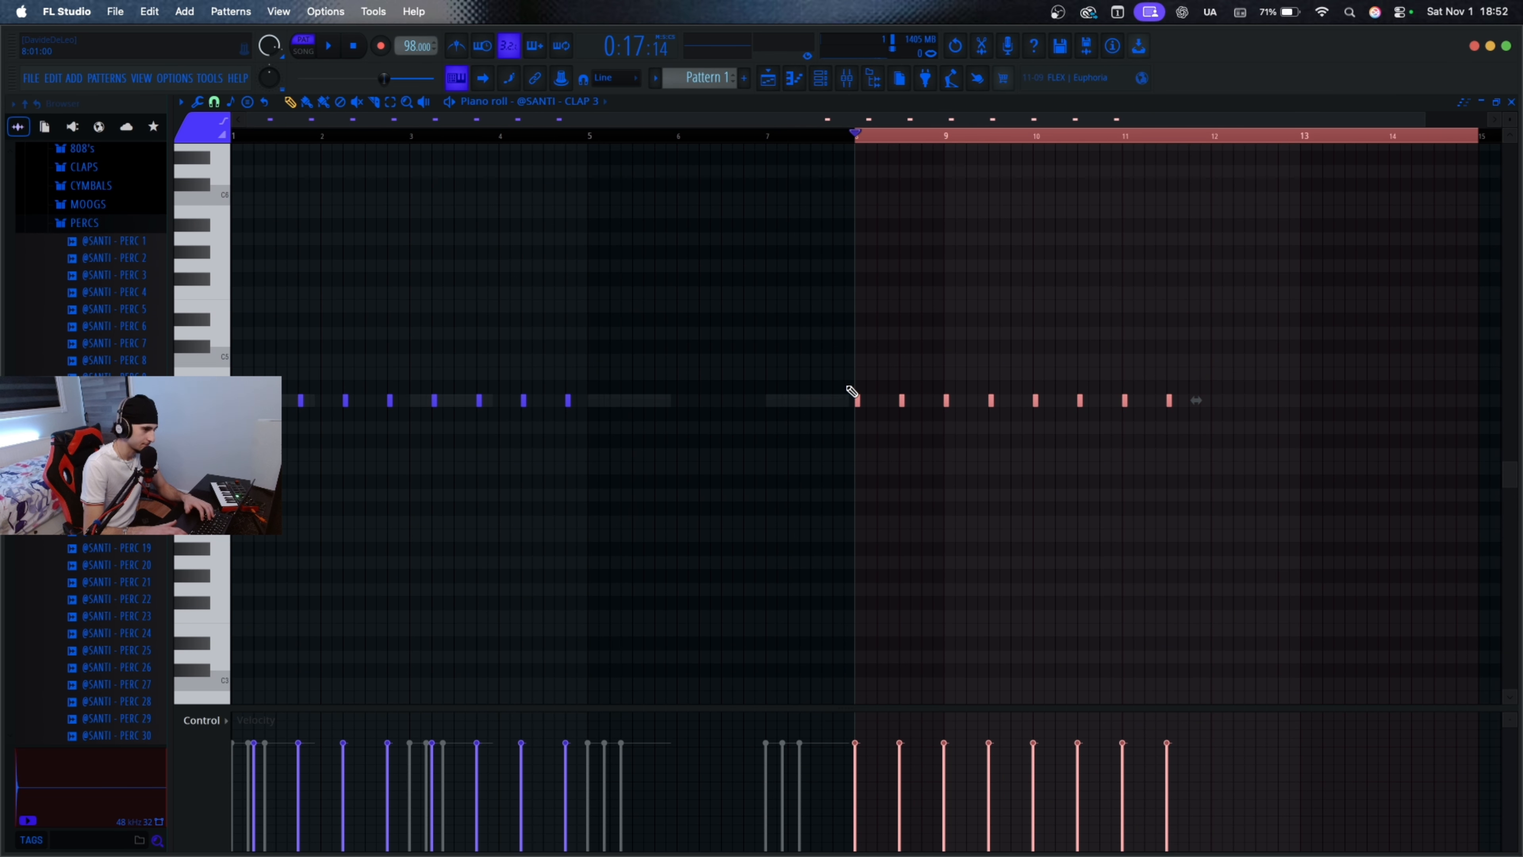
key(shift+Left)
key(shift+Left)
key(shift+Left)
key(shift+Left)
key(shift+Left)
key(shift+Left)
key(shift+Left)
key(shift+Left)
key(shift+Left)
key(shift+Left)
key(shift+Left)
key(shift+Left)
key(shift+Left)
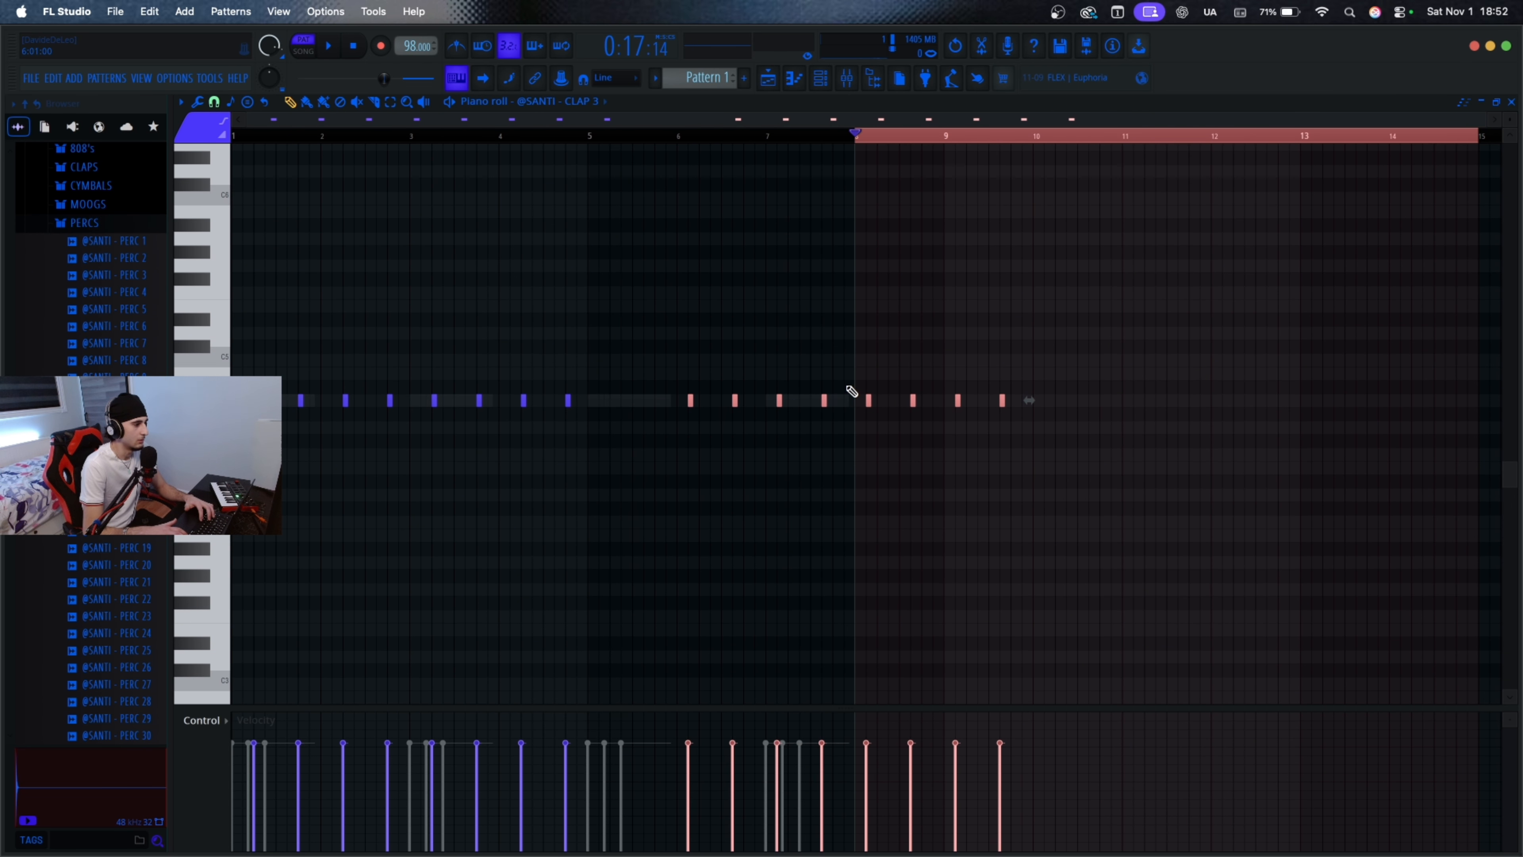
key(super+d)
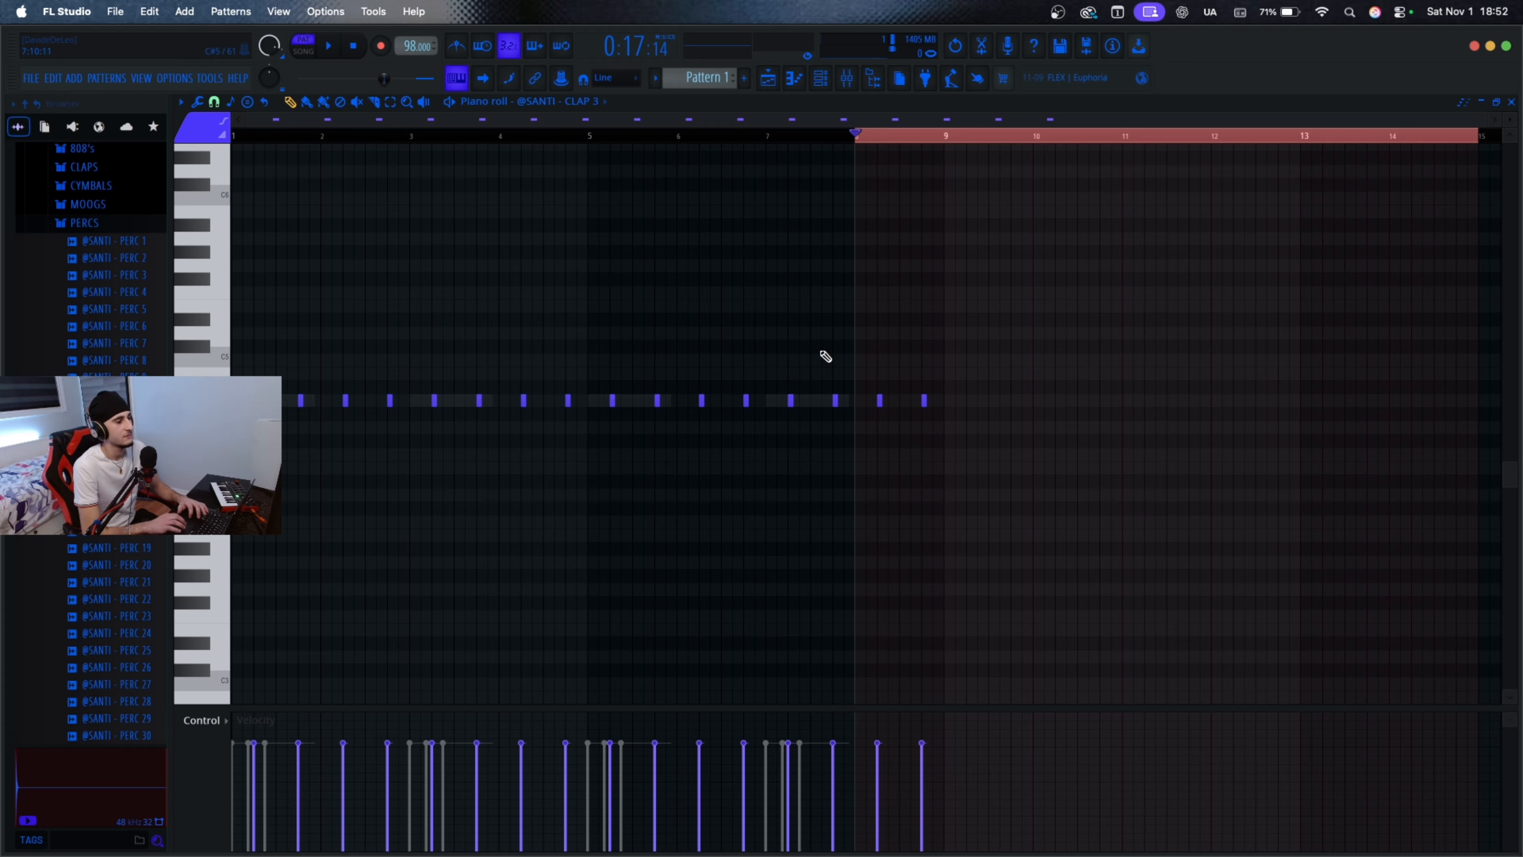
scroll(821, 352, down, 1)
click(247, 137)
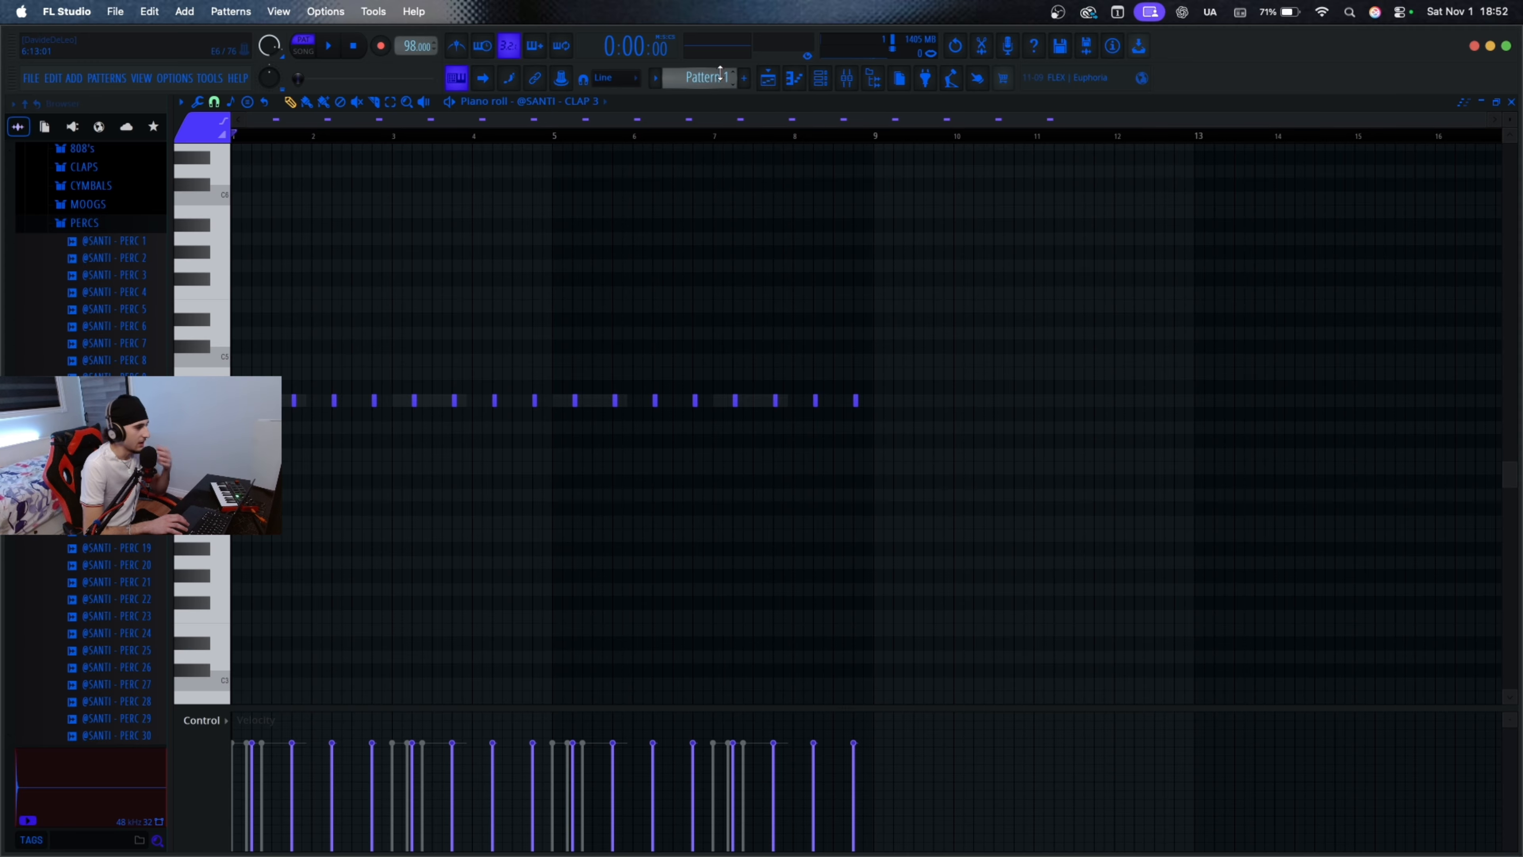
Step: Switch the piano roll to PERC 6 and place two consecutive C5 notes at the end of bar 1
scroll(522, 310, up, 1)
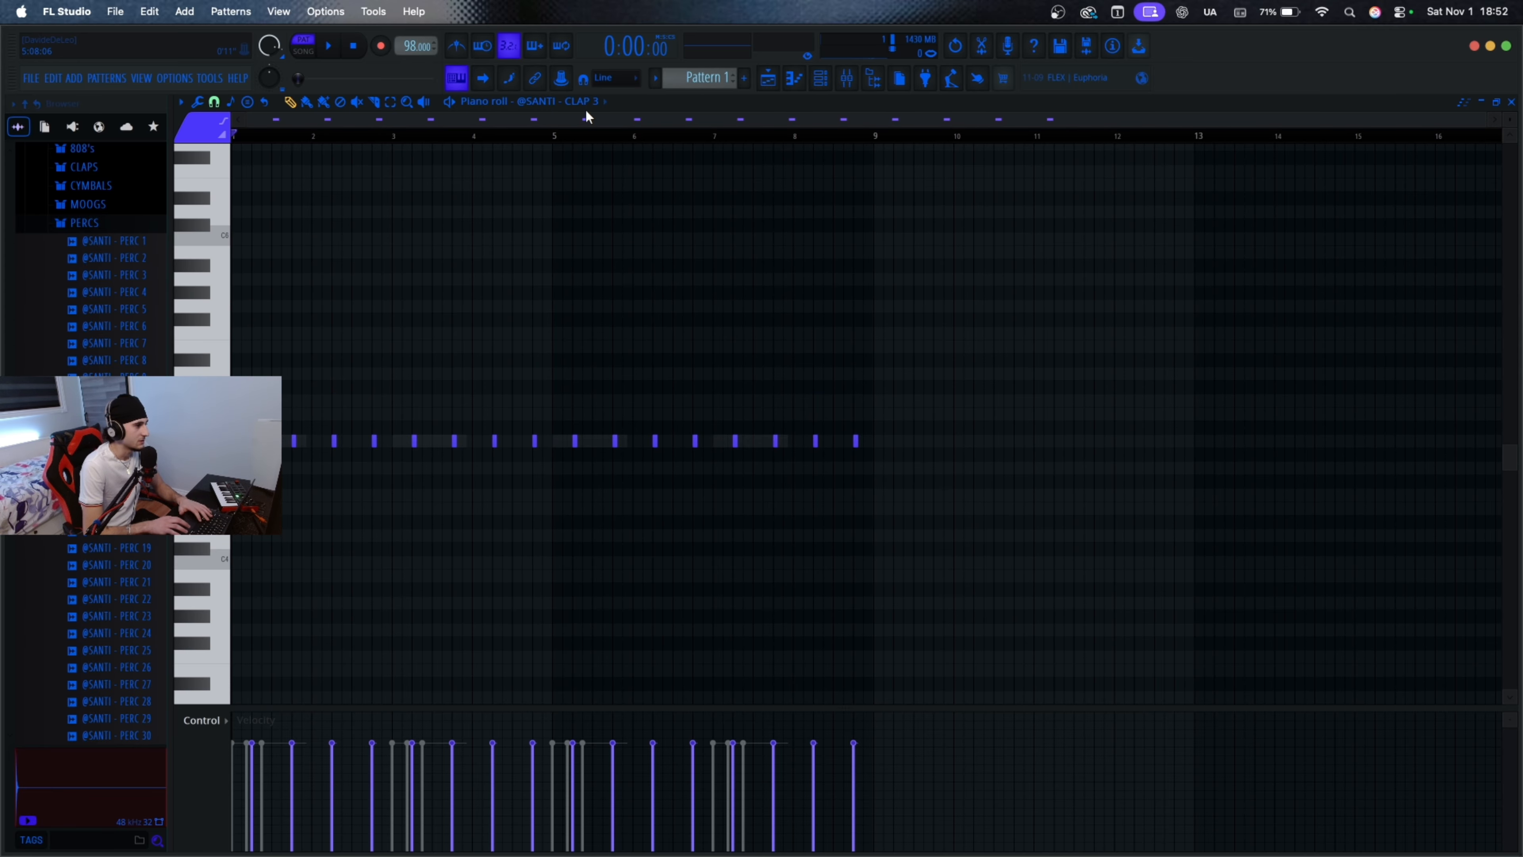
click(585, 104)
click(579, 231)
scroll(364, 340, up, 3)
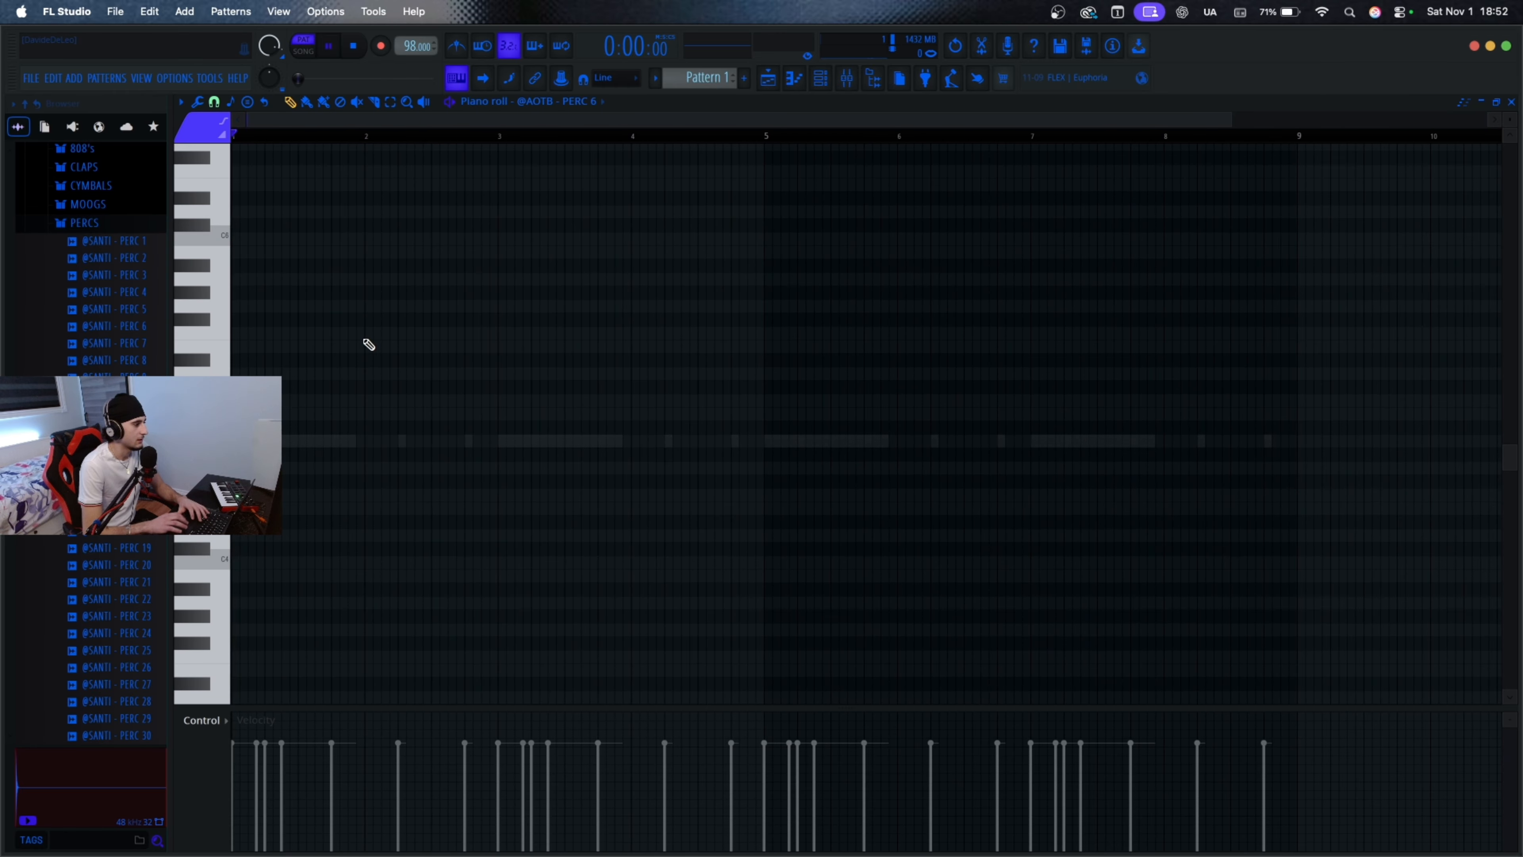
key(space)
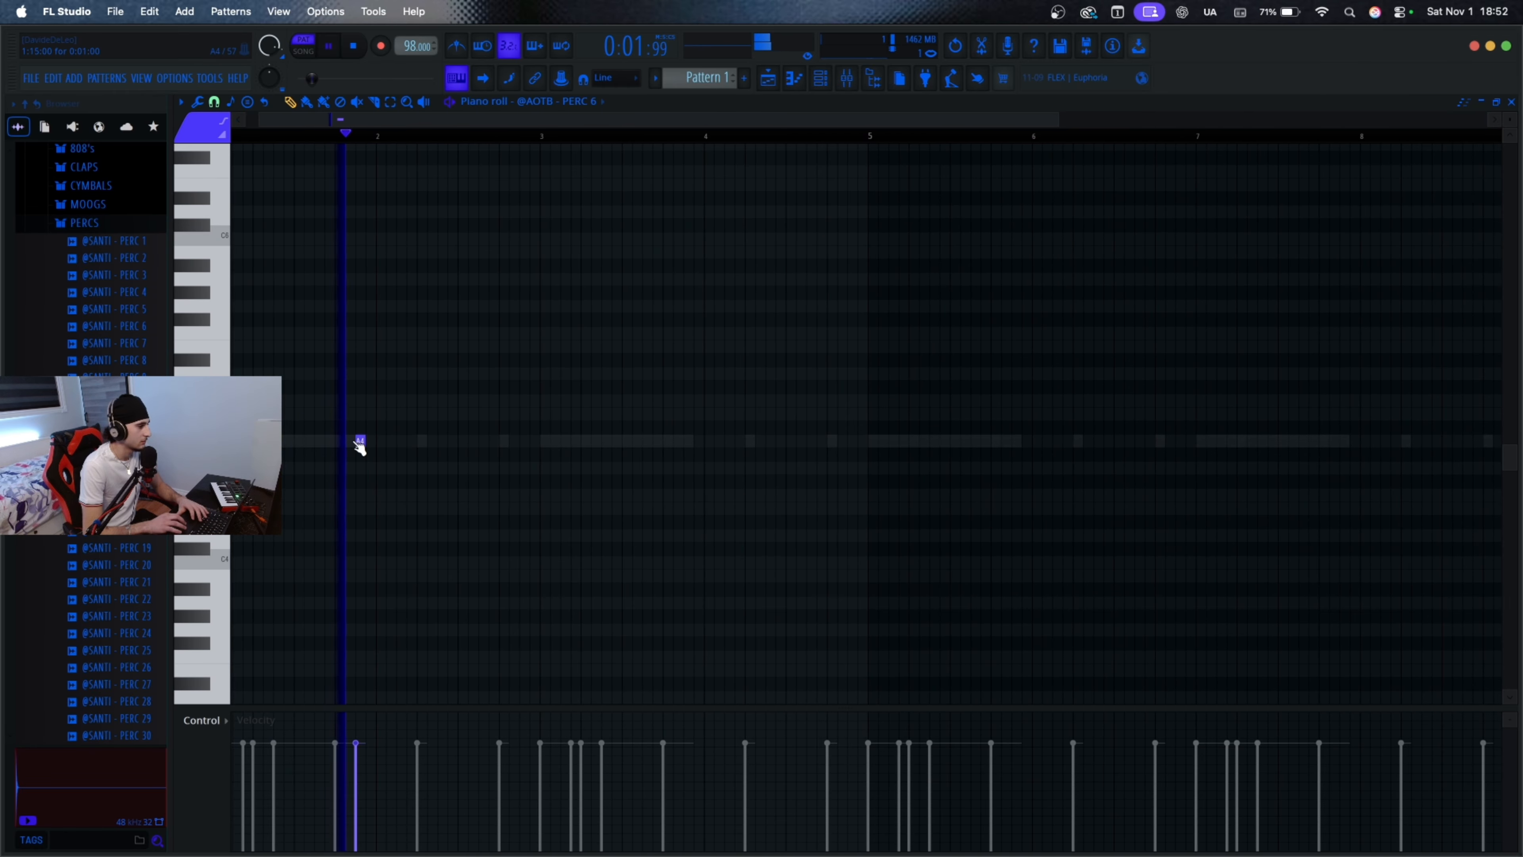
key(space)
click(351, 440)
scroll(349, 459, up, 2)
click(362, 427)
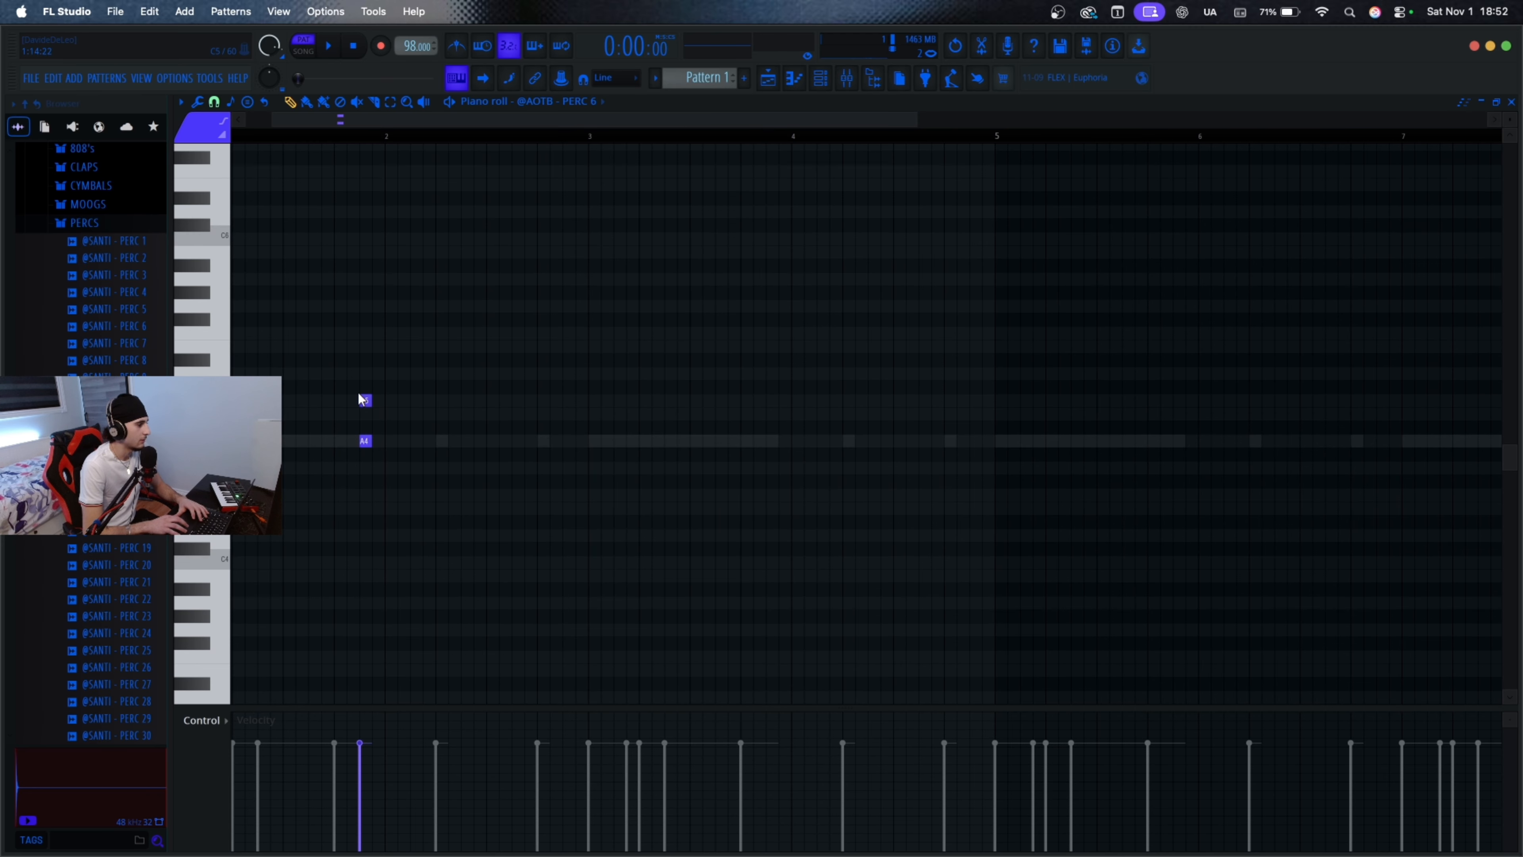
key(space)
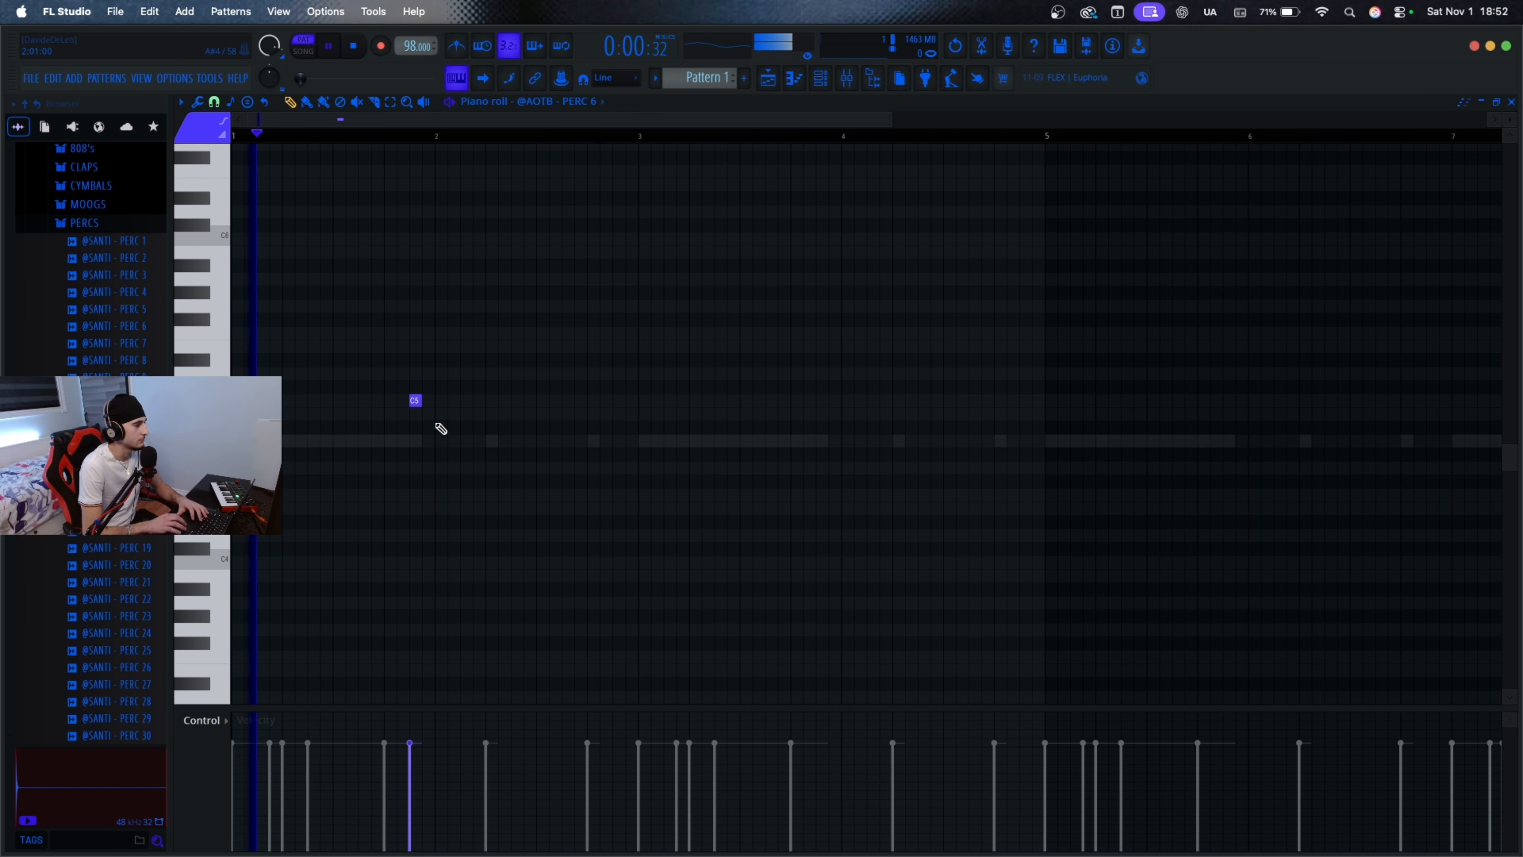
click(426, 400)
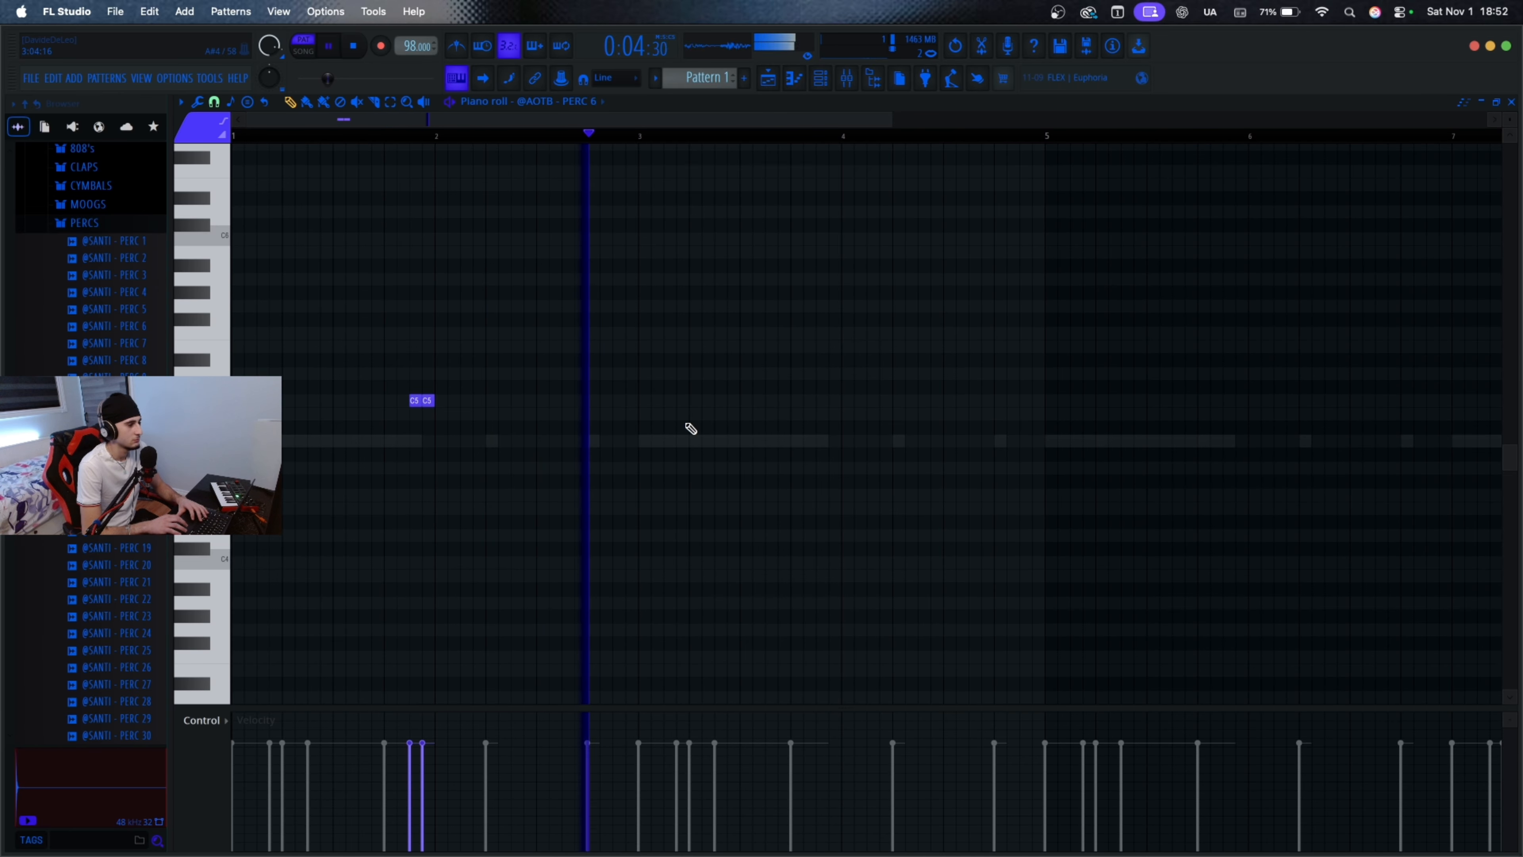
Step: Add a run of four consecutive PERC 6 notes at the end of bar 3 and raise them to C5
scroll(684, 428, down, 2)
scroll(574, 413, up, 2)
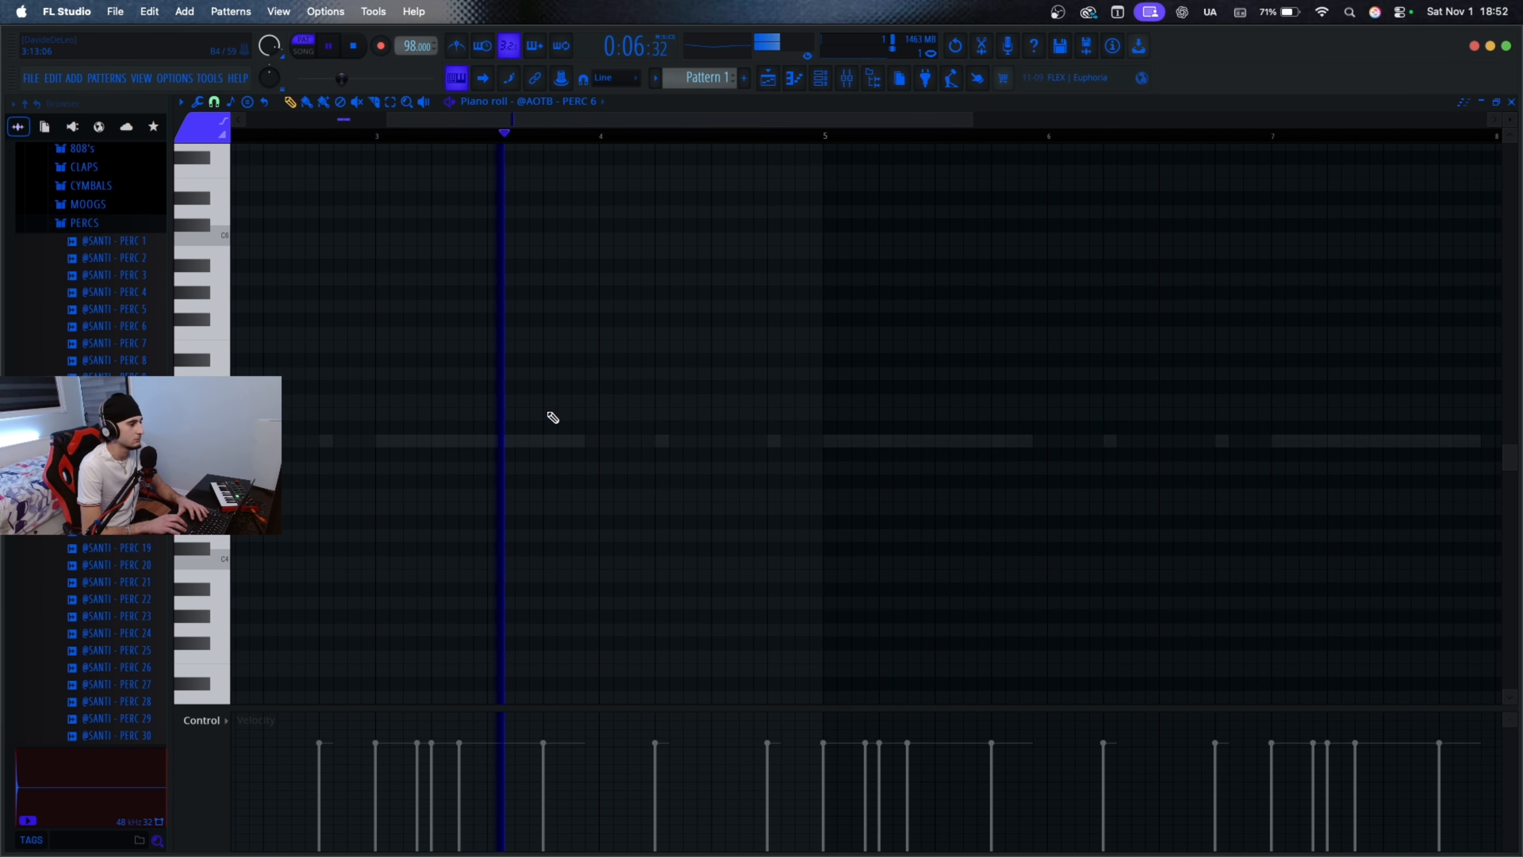
click(548, 414)
key(space)
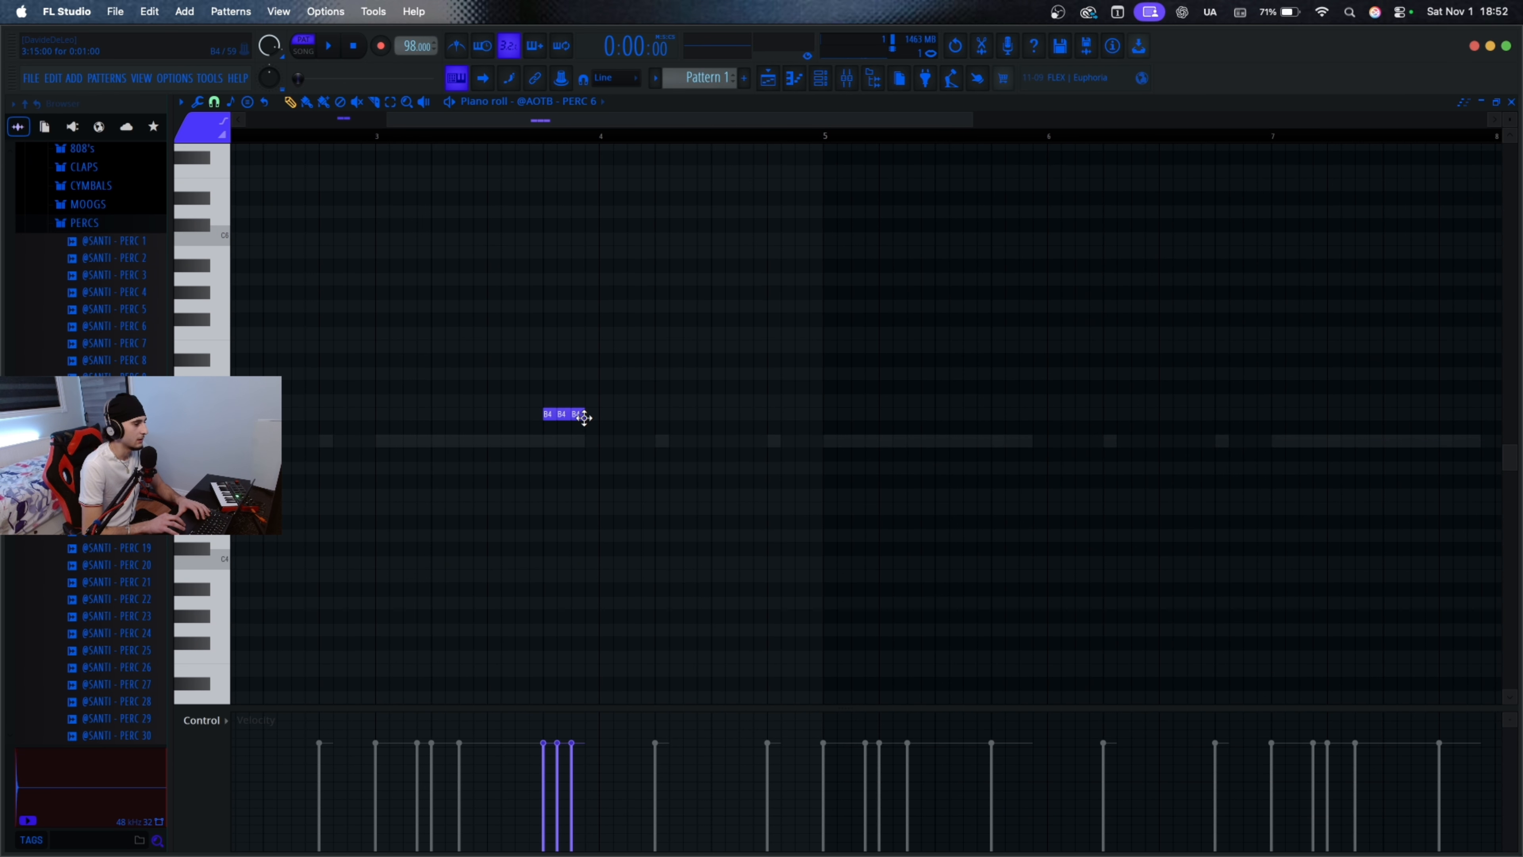
drag(595, 415, 528, 416)
key(shift+Up)
key(shift+Up)
key(shift+Down)
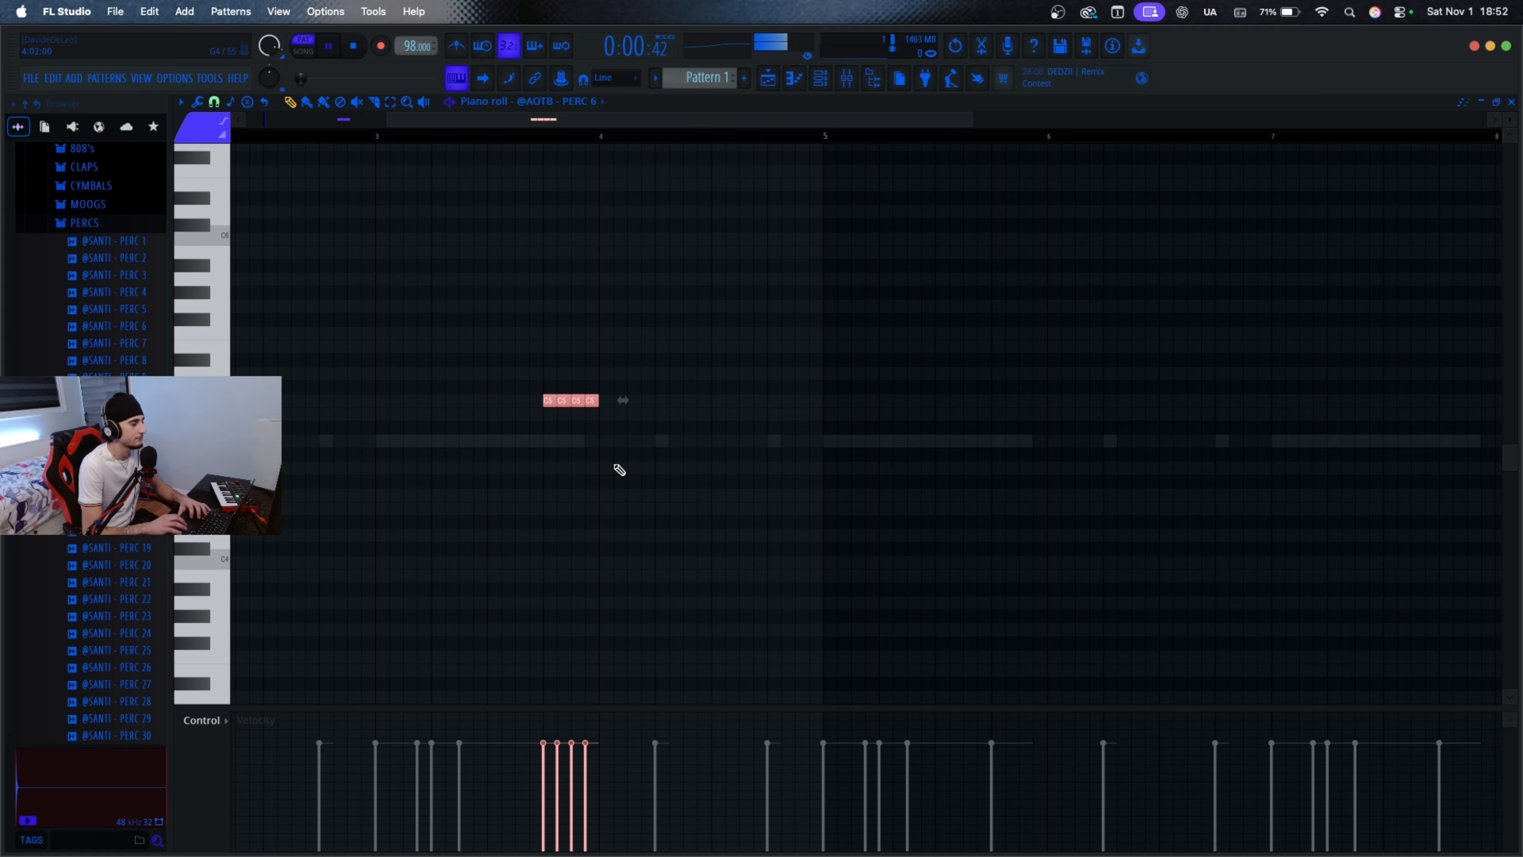
Step: Deselect the notes and play the pattern to check the PERC 6 hits against the bass and claps
super+click(620, 470)
scroll(628, 470, down, 5)
scroll(529, 464, up, 3)
scroll(529, 464, left, 4)
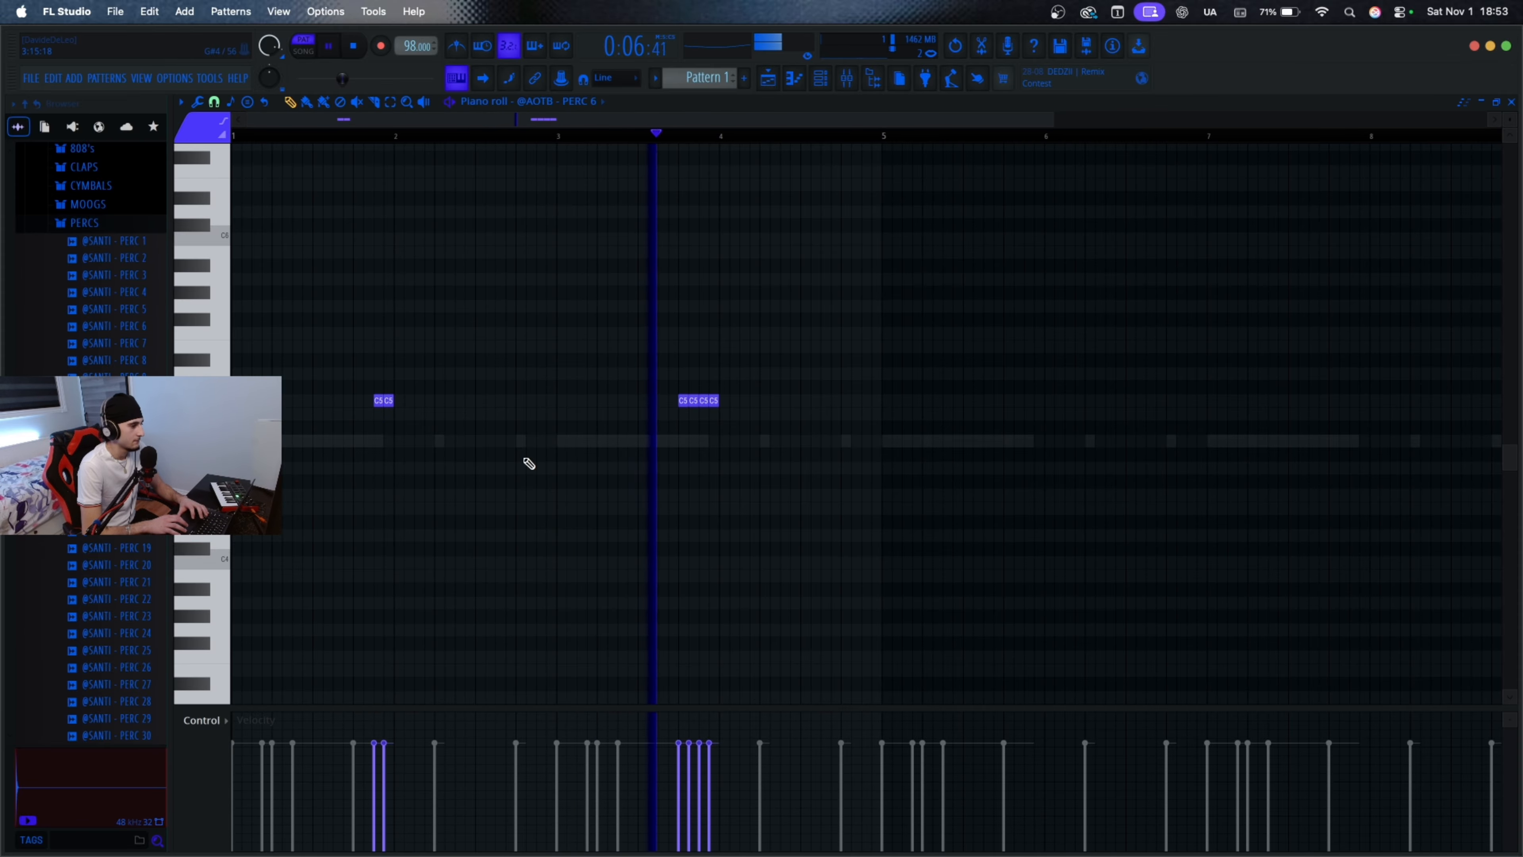
scroll(810, 441, down, 2)
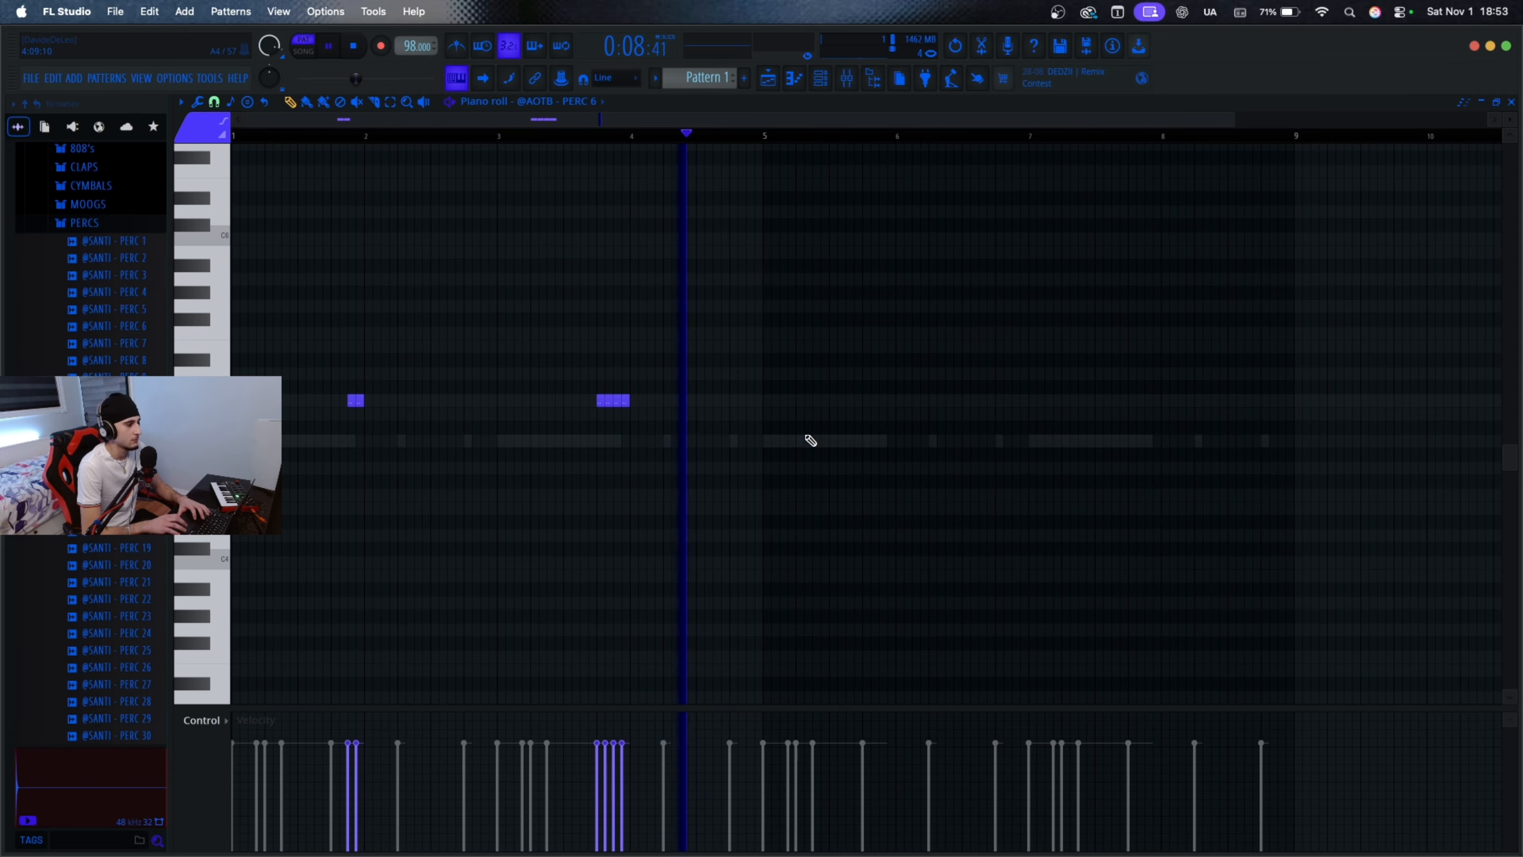
Step: Stop playback and duplicate the PERC 6 notes of bars 1 to 4 into bars 5 to 8
key(space)
scroll(733, 447, down, 2)
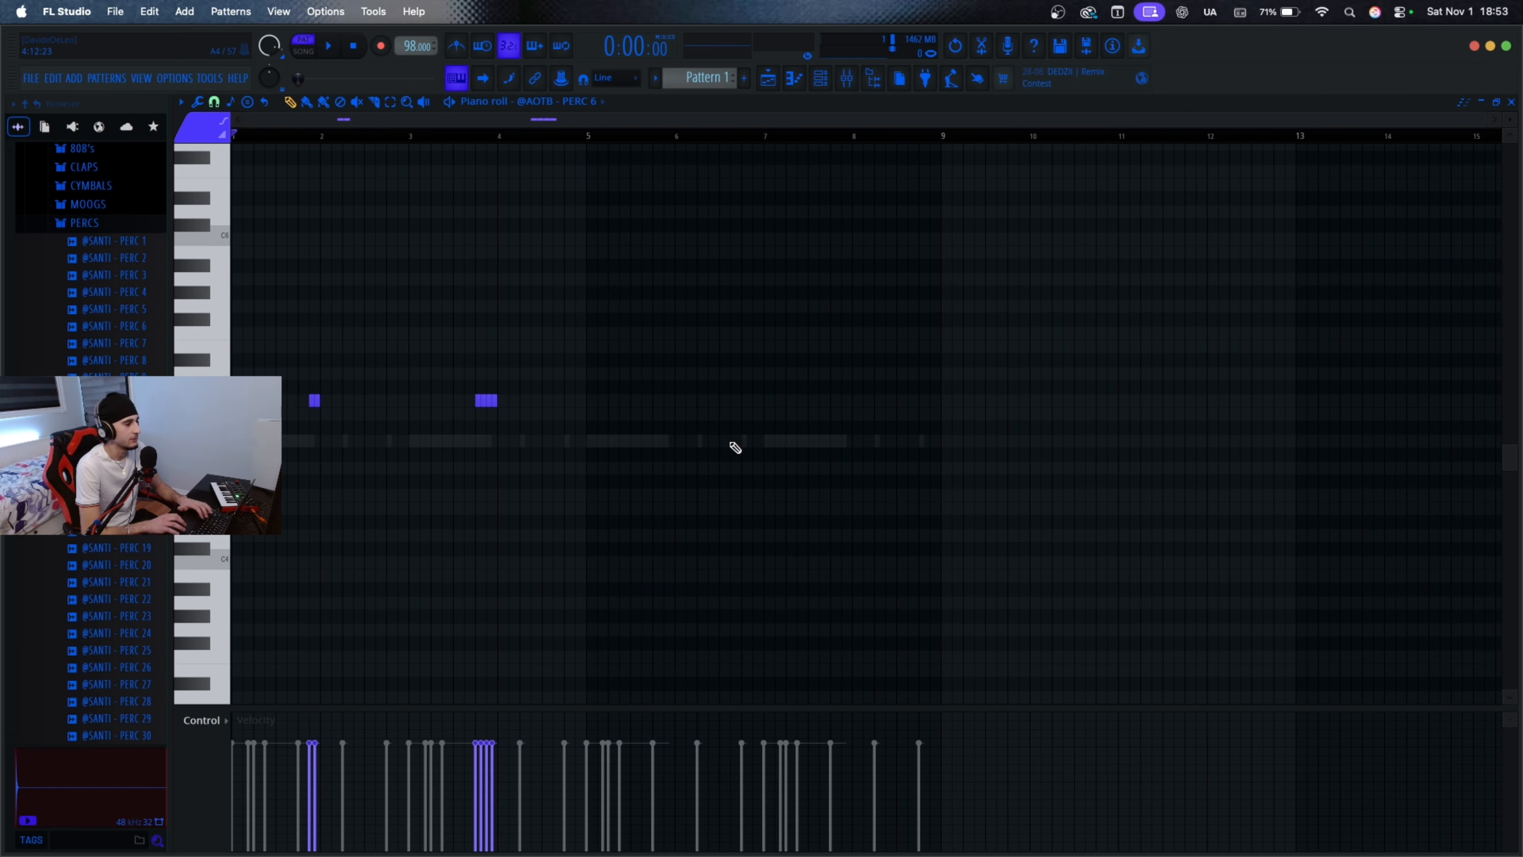
drag(598, 141, 88, 138)
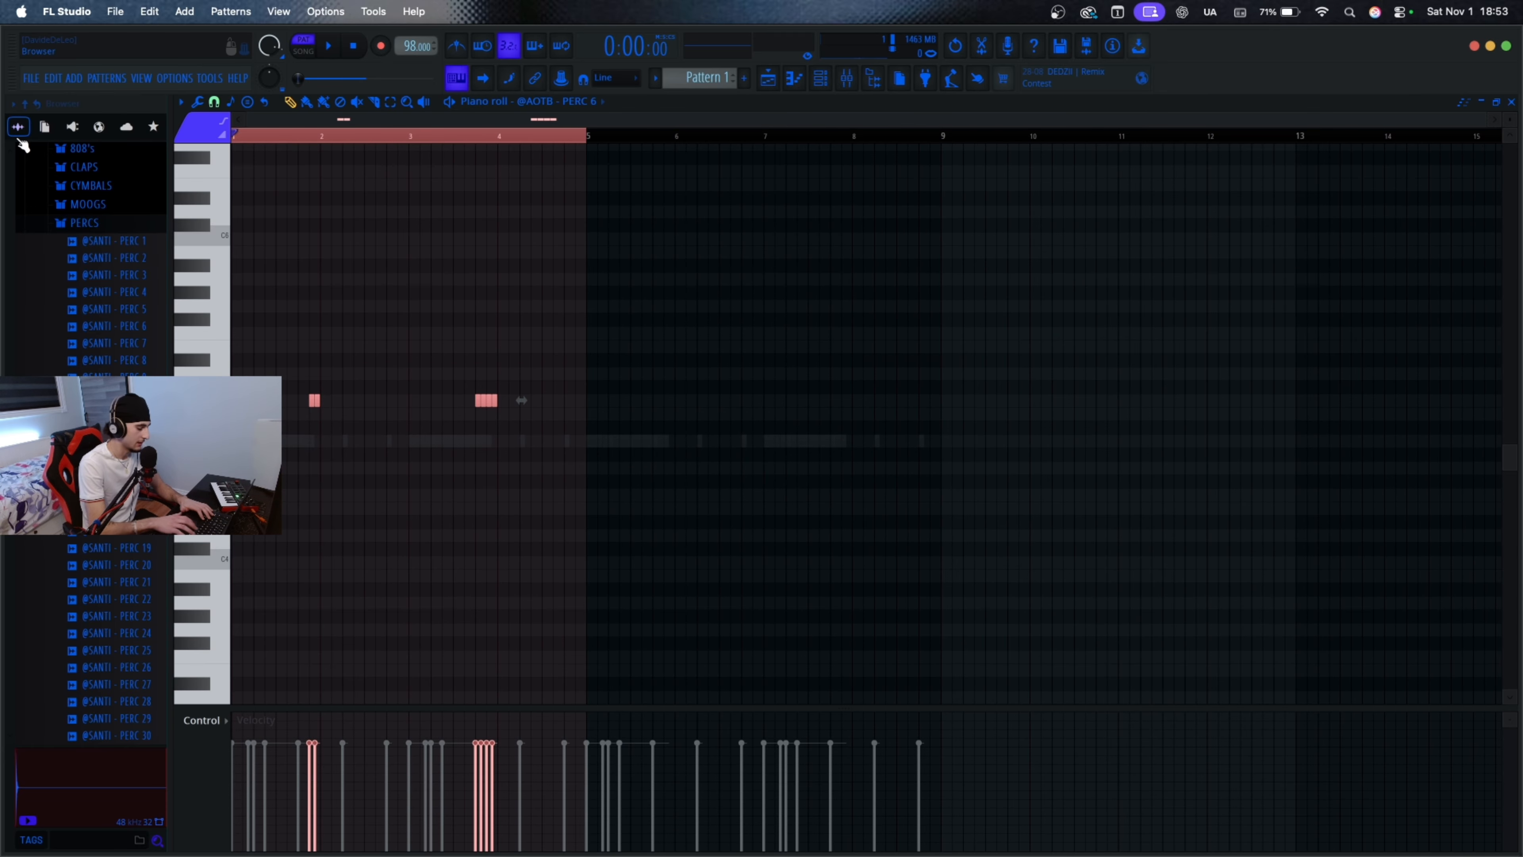
key(ctrl+b)
key(ctrl+d)
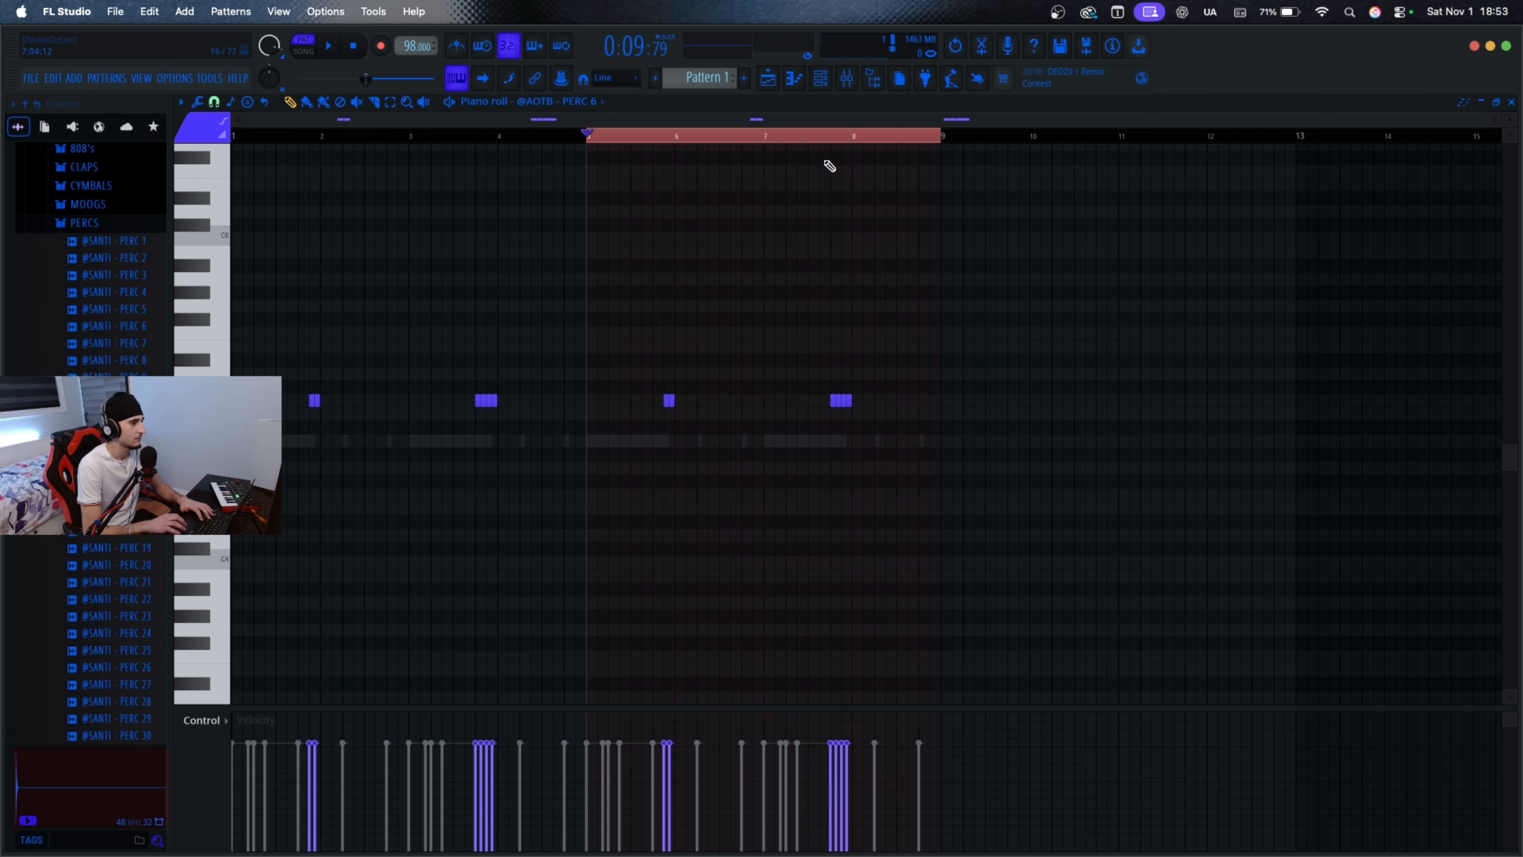
click(826, 84)
scroll(90, 224, down, 5)
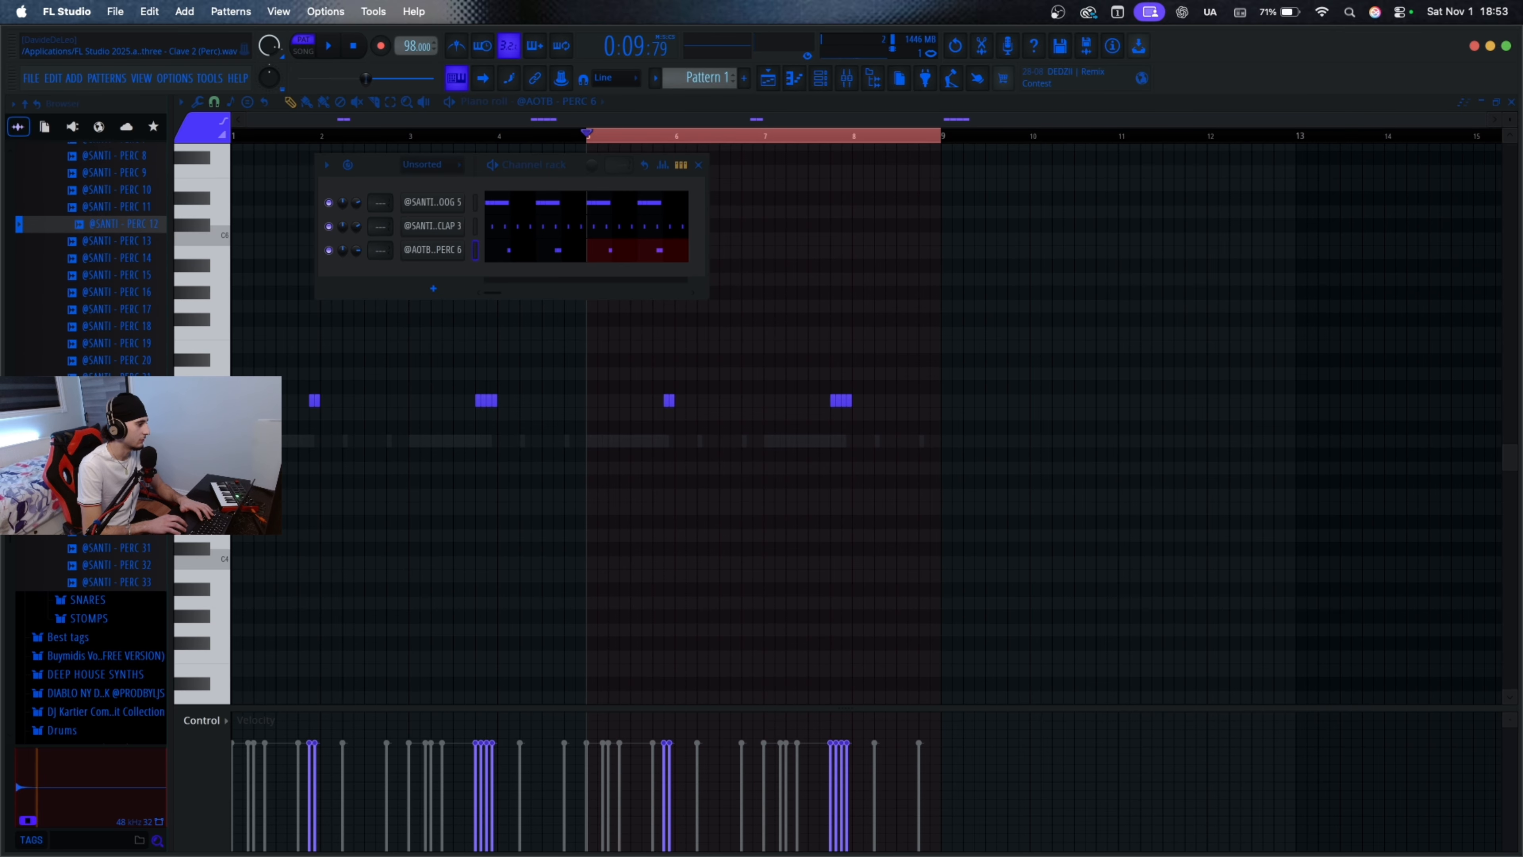
click(78, 480)
click(77, 529)
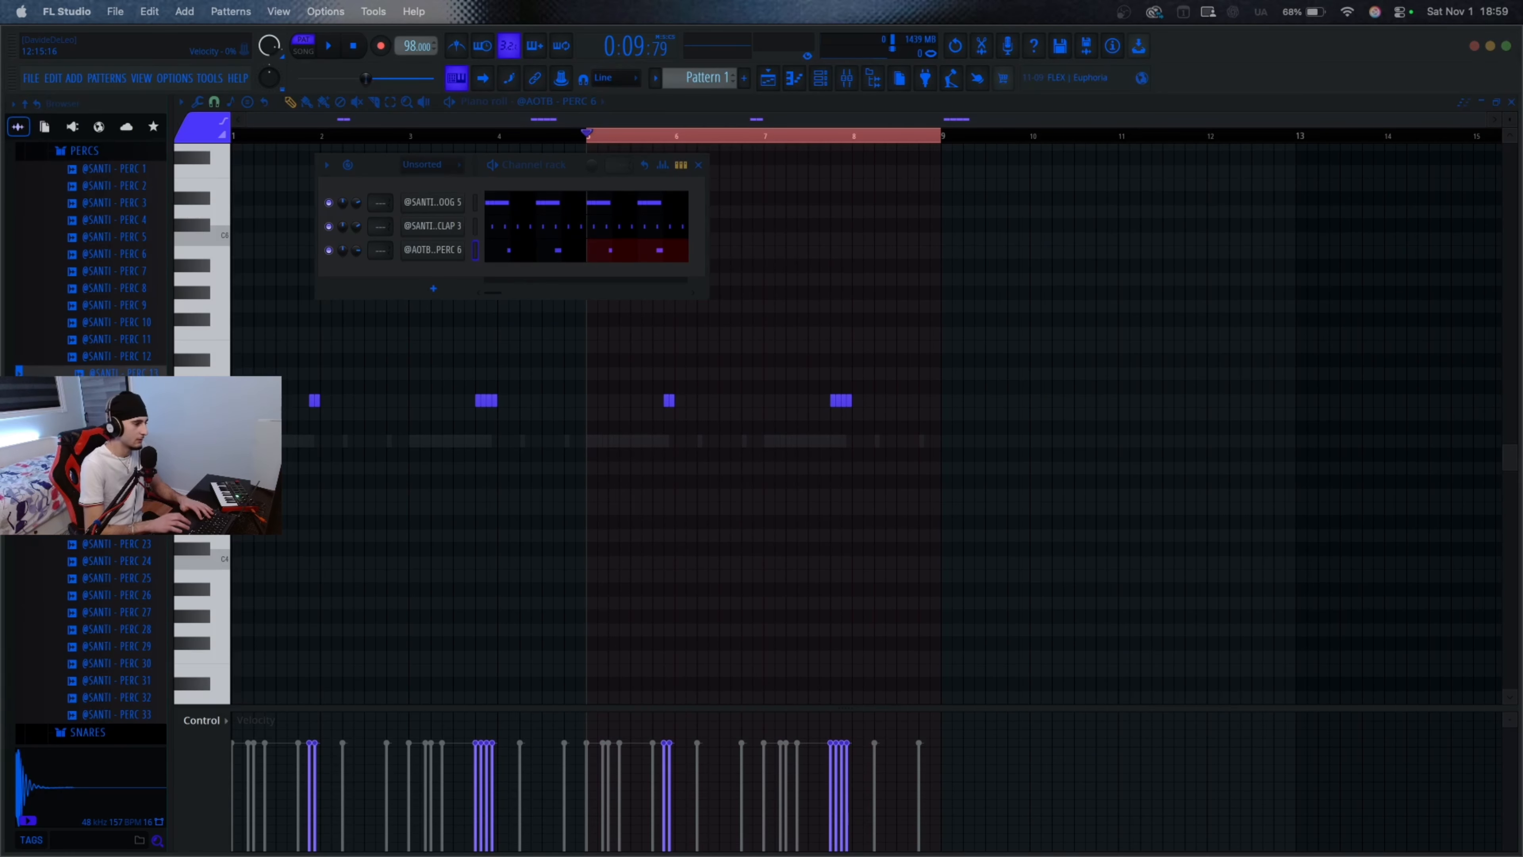
click(93, 377)
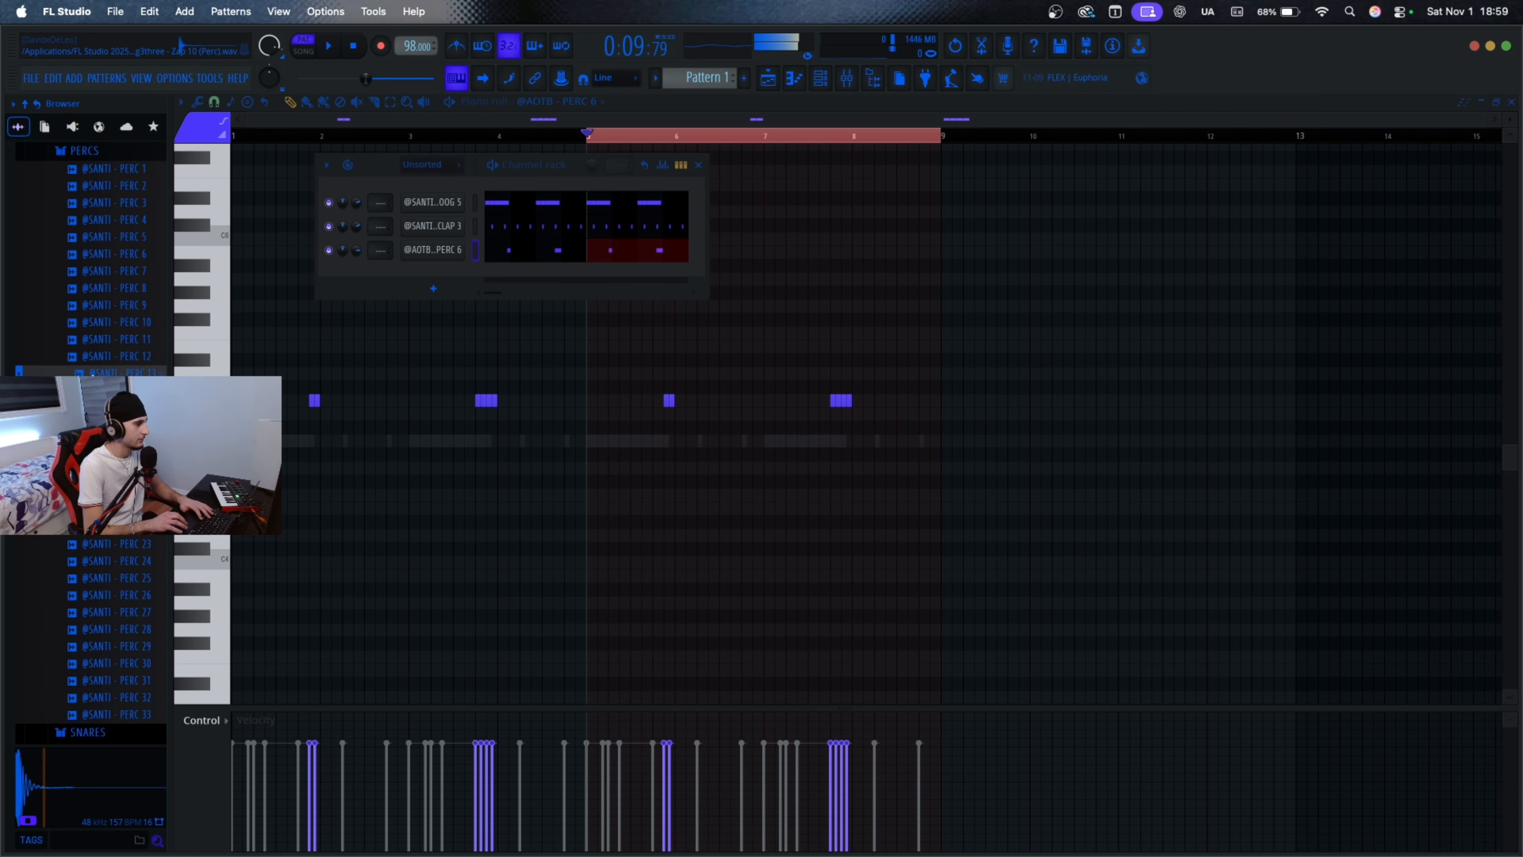
drag(114, 372, 473, 270)
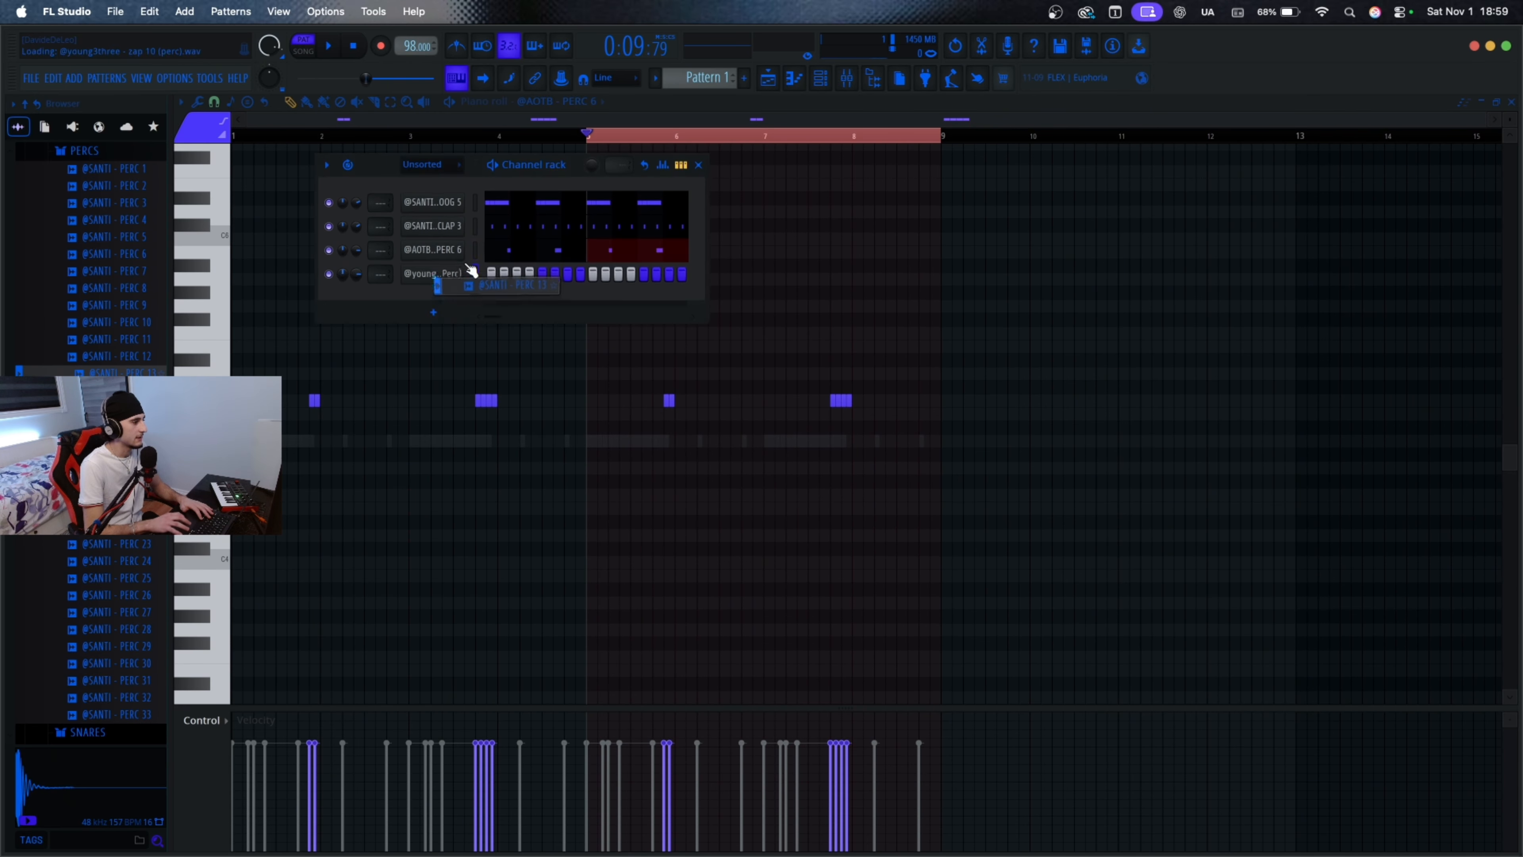
Step: Switch the piano roll to Zap 10, clear the time selection and play the pattern from the start
click(698, 164)
click(585, 103)
click(568, 264)
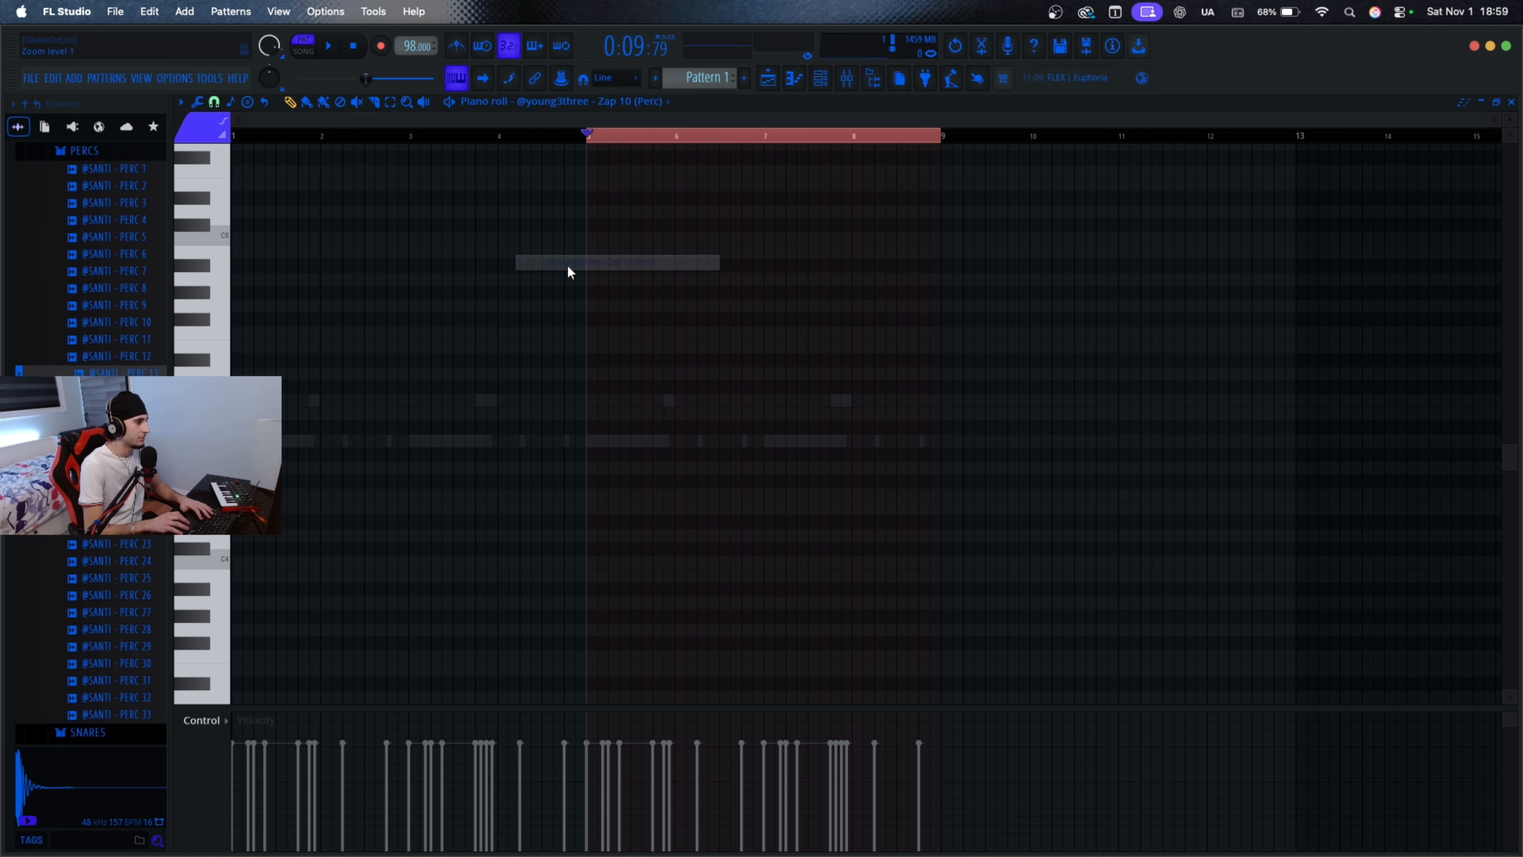
click(258, 137)
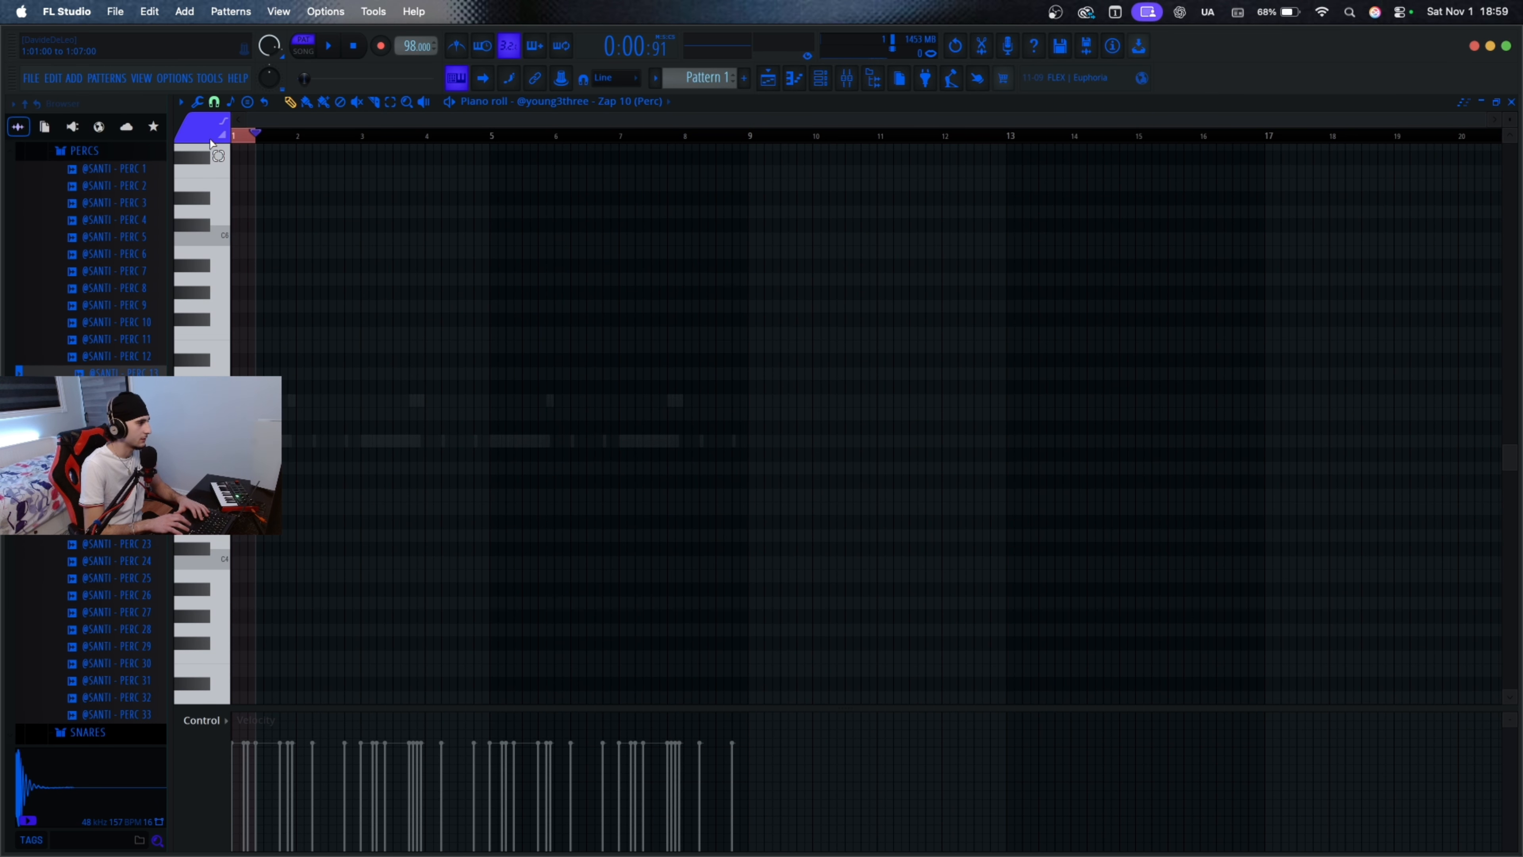
click(234, 138)
key(space)
scroll(265, 256, up, 5)
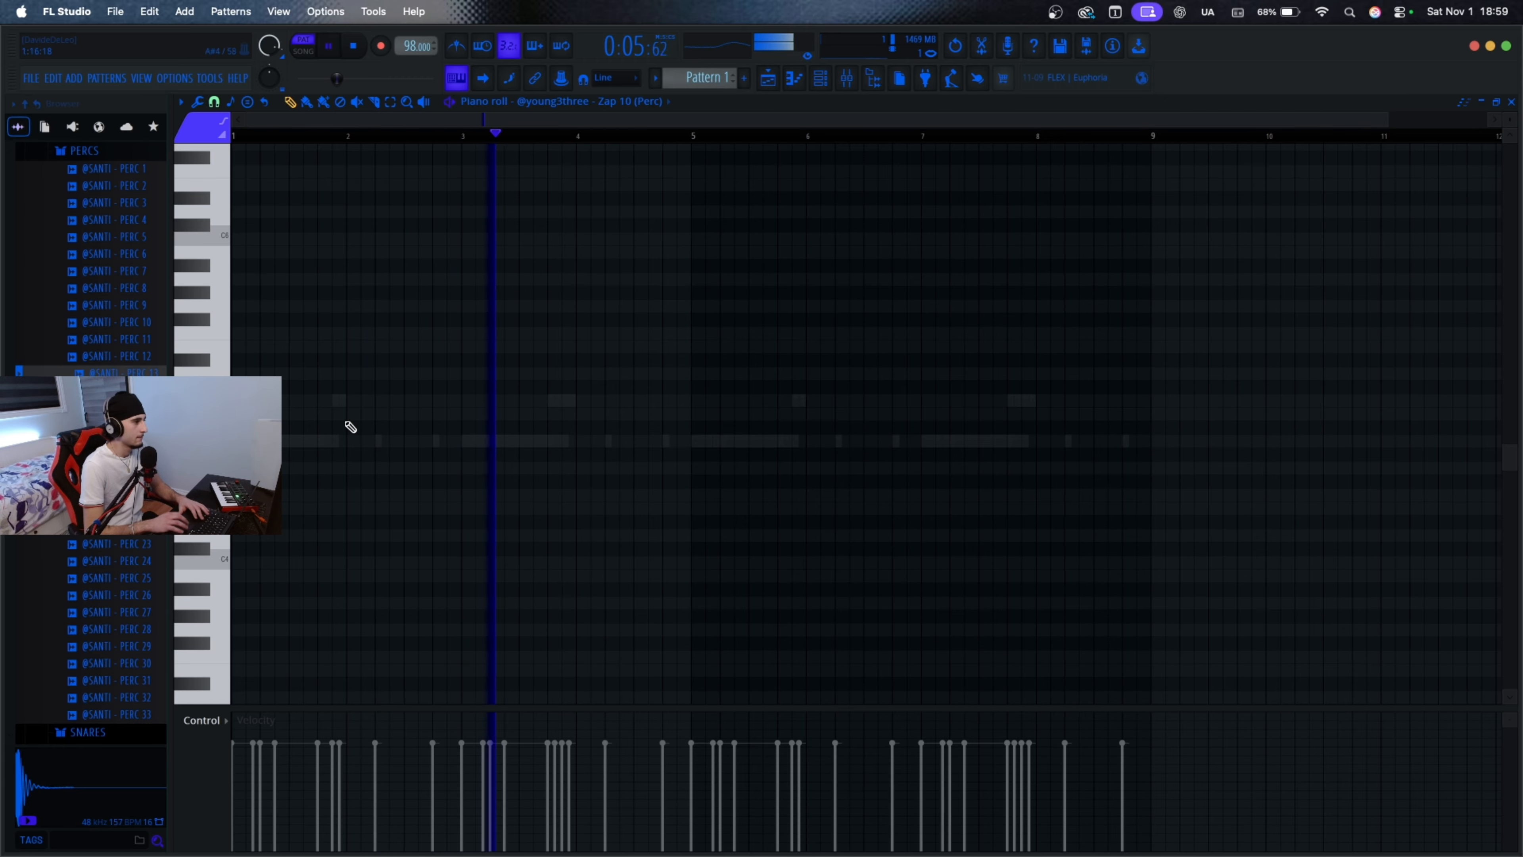
key(space)
scroll(483, 241, up, 2)
Step: Try a single Zap 10 note in the second half of bar 2 against the playing pattern
click(423, 408)
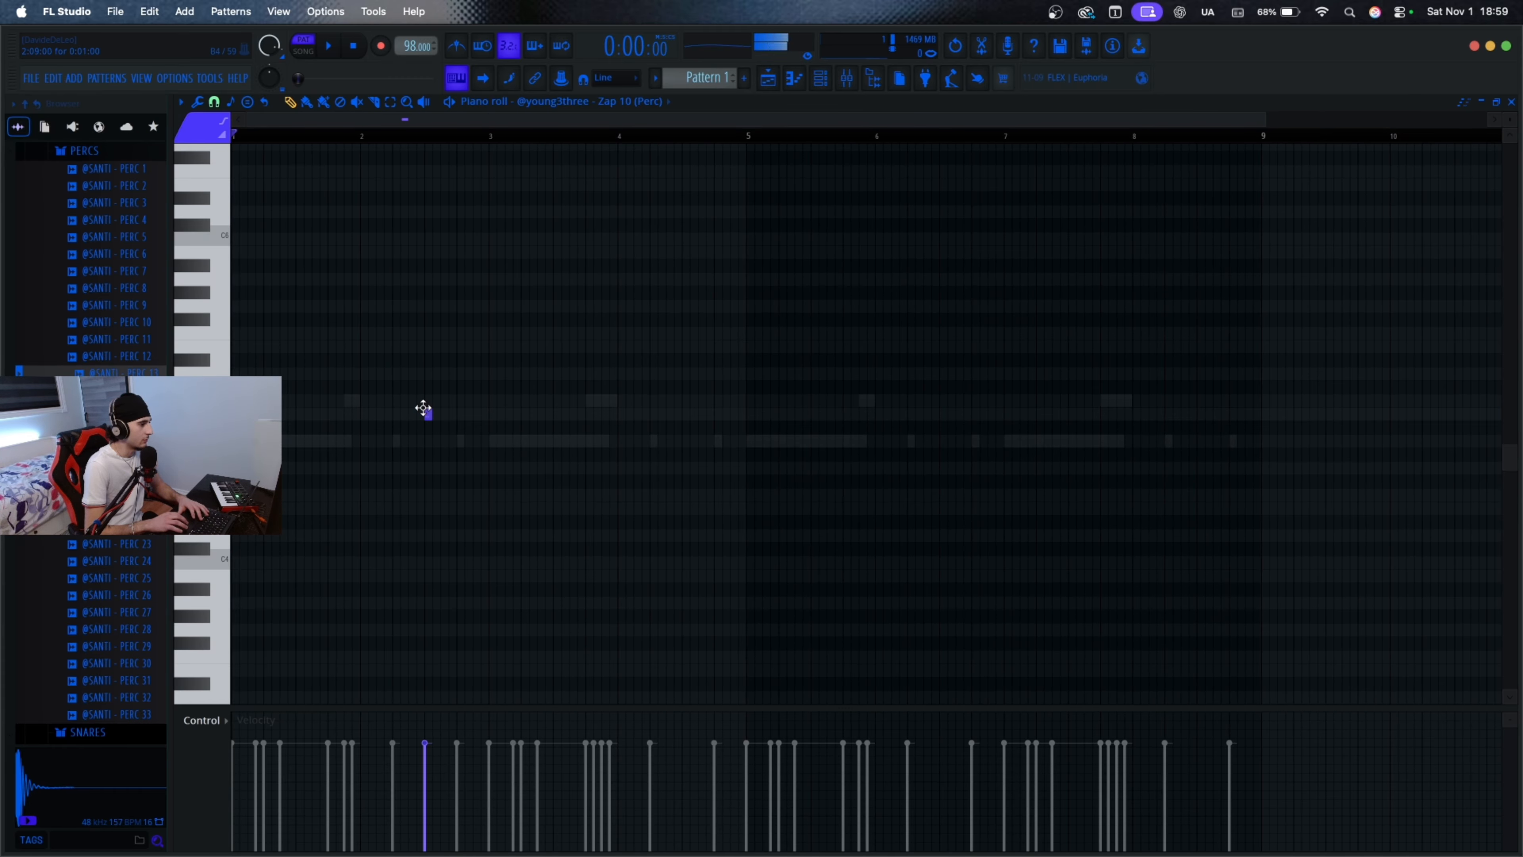
key(space)
scroll(388, 413, up, 3)
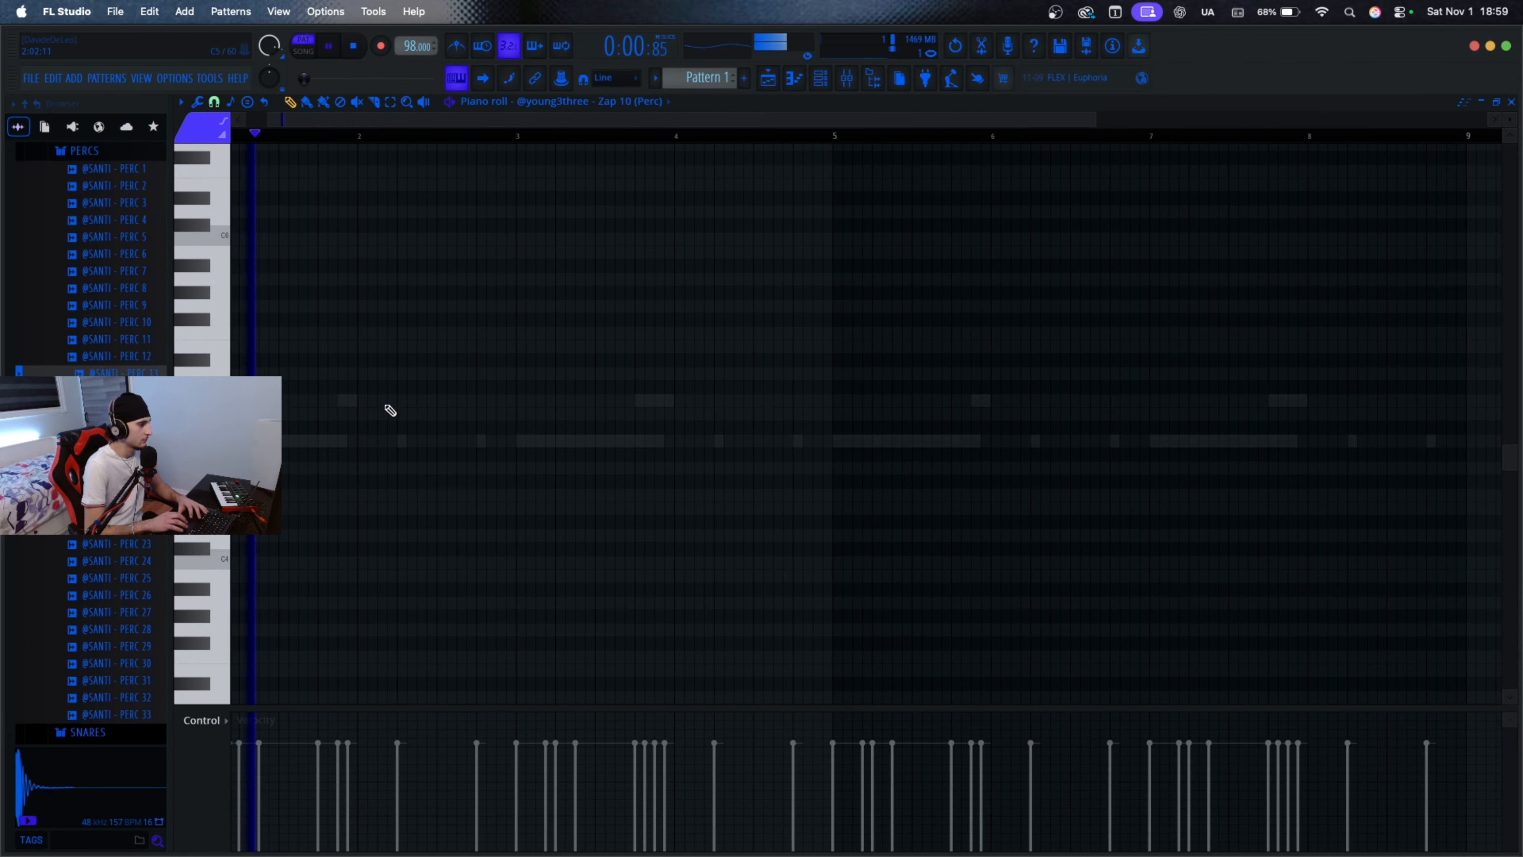
scroll(430, 421, left, 3)
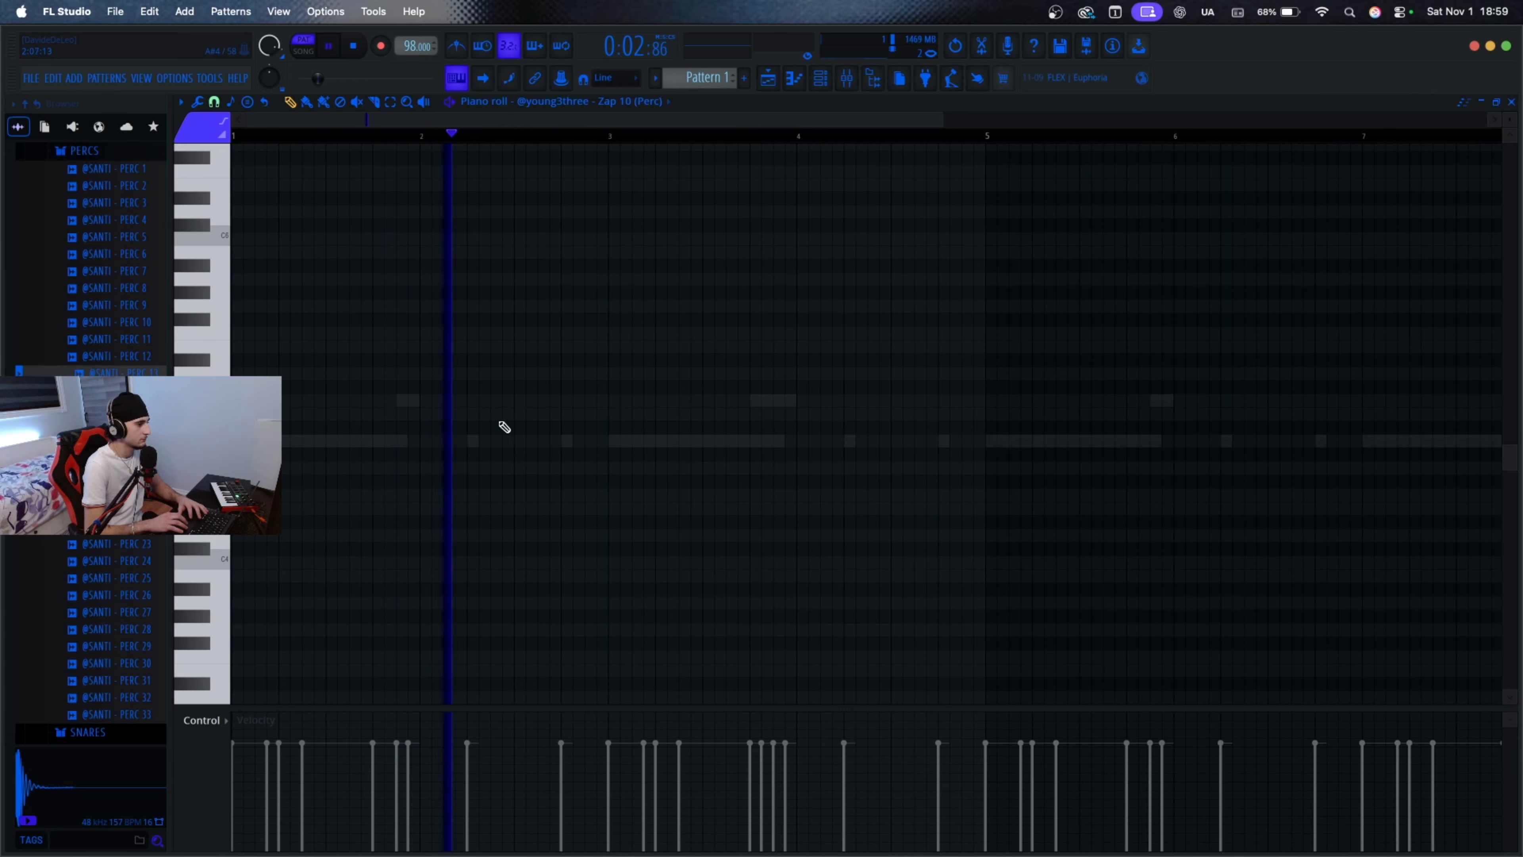
key(space)
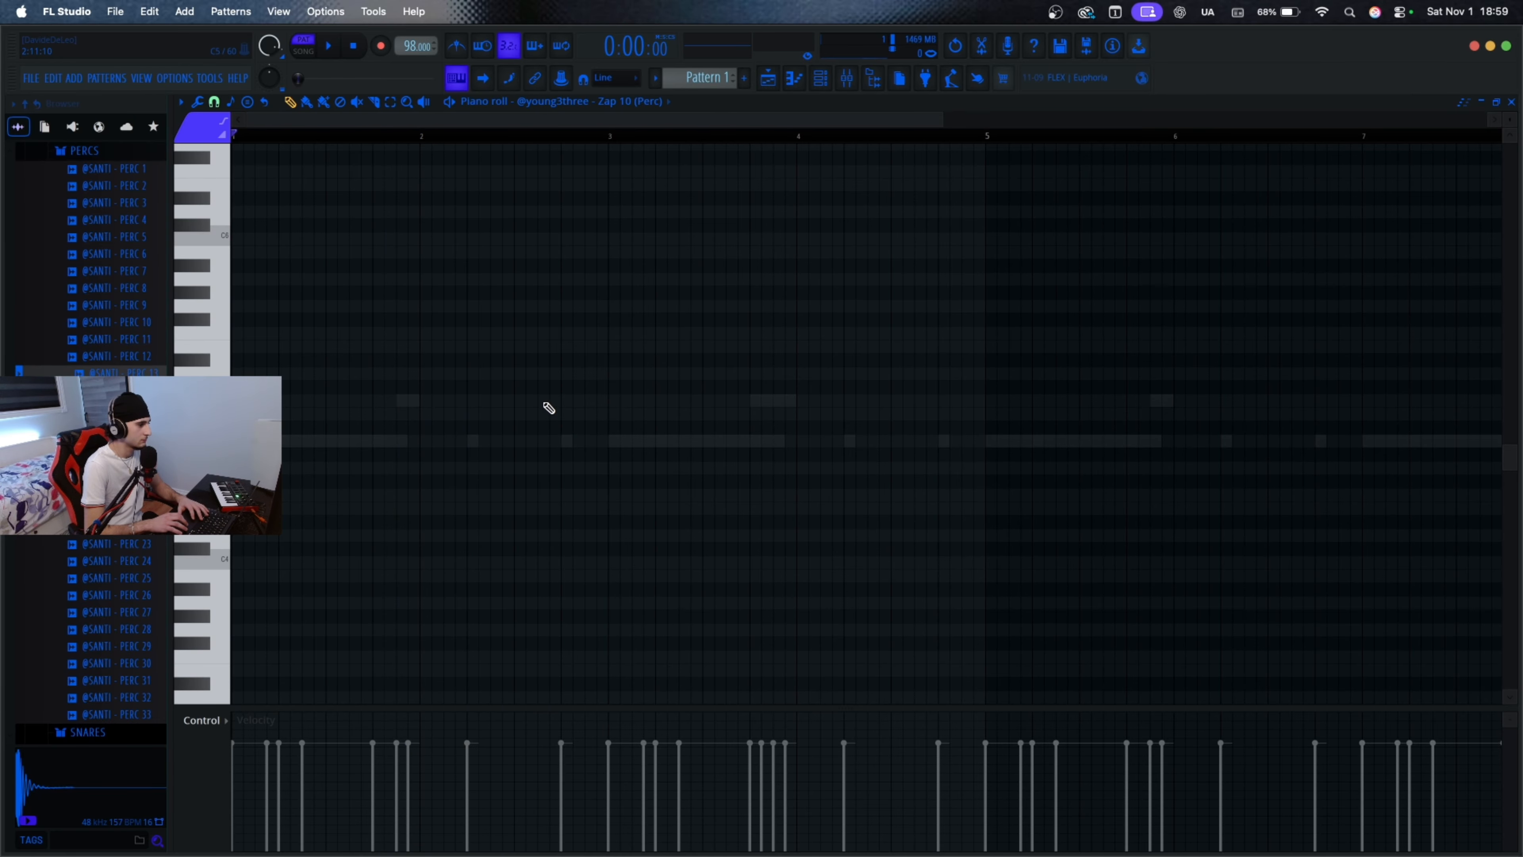
click(544, 402)
scroll(546, 404, up, 2)
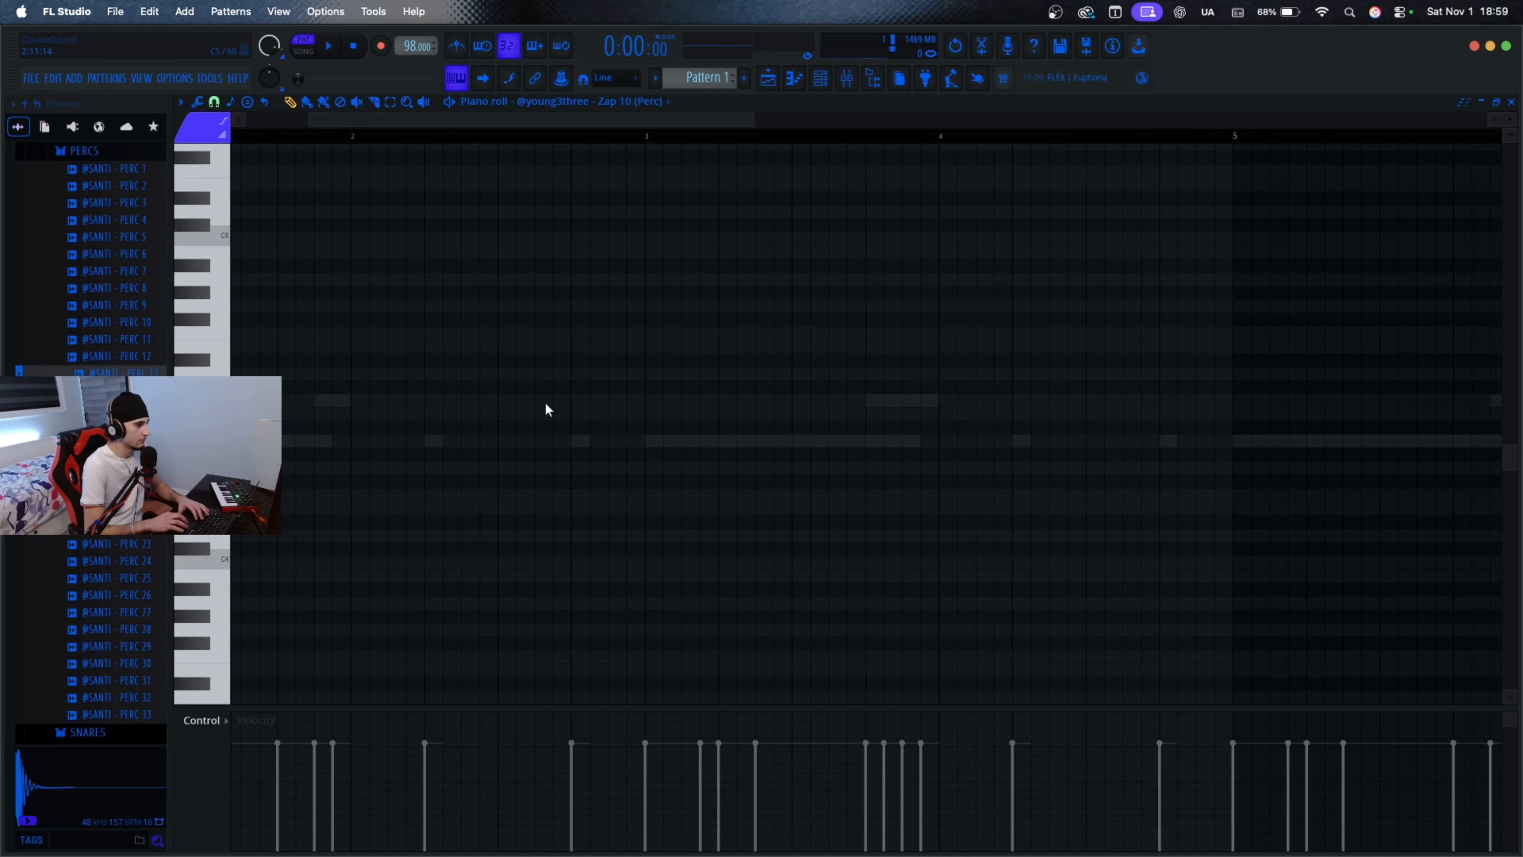
Step: Place four consecutive C5 notes of Zap 10 at the end of bar 2
scroll(447, 273, down, 2)
click(369, 136)
key(space)
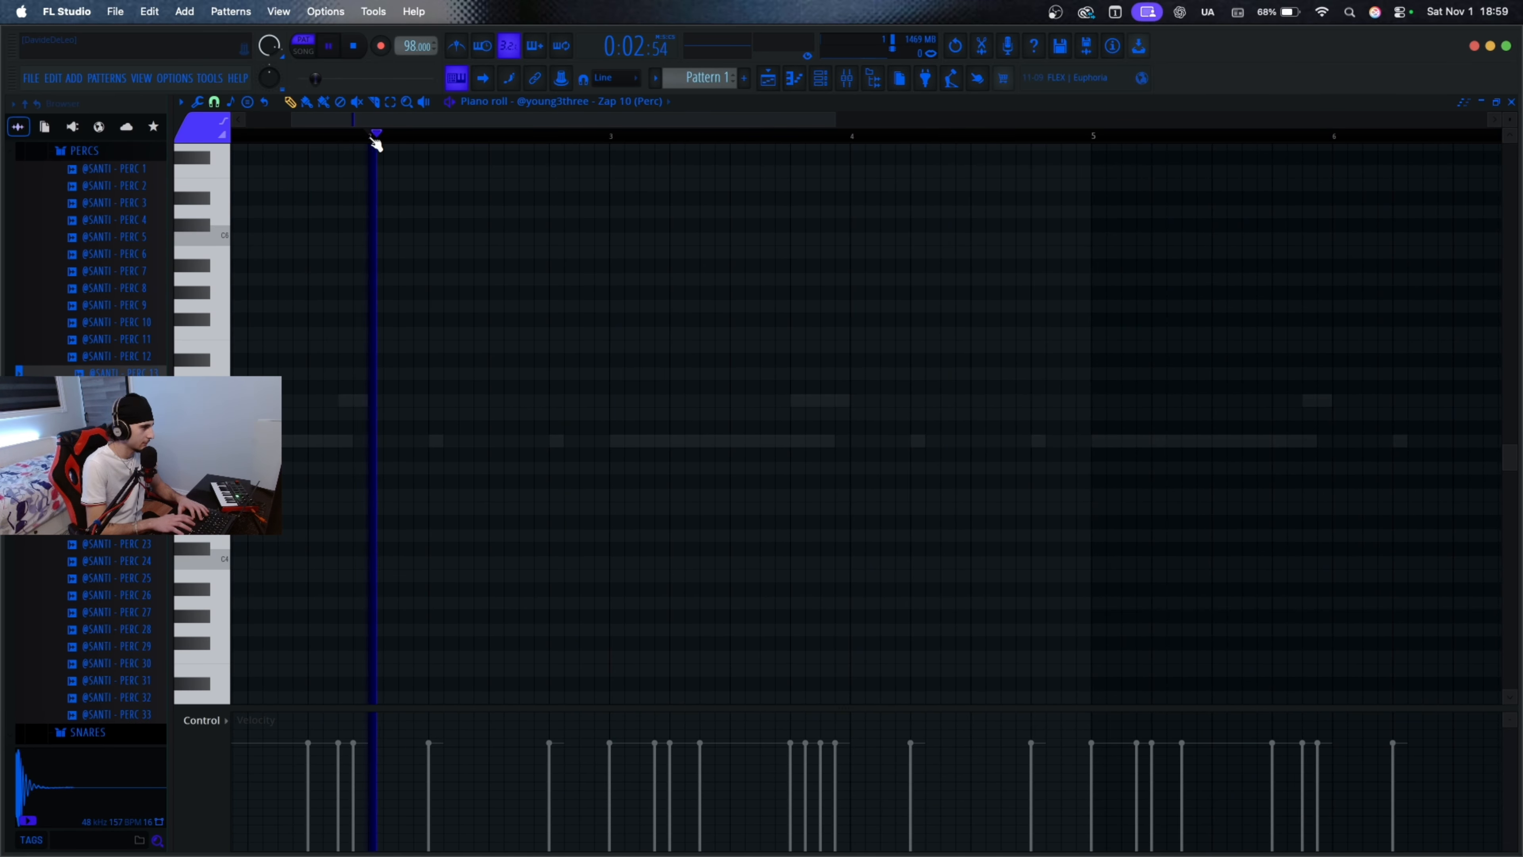
scroll(481, 424, up, 3)
key(space)
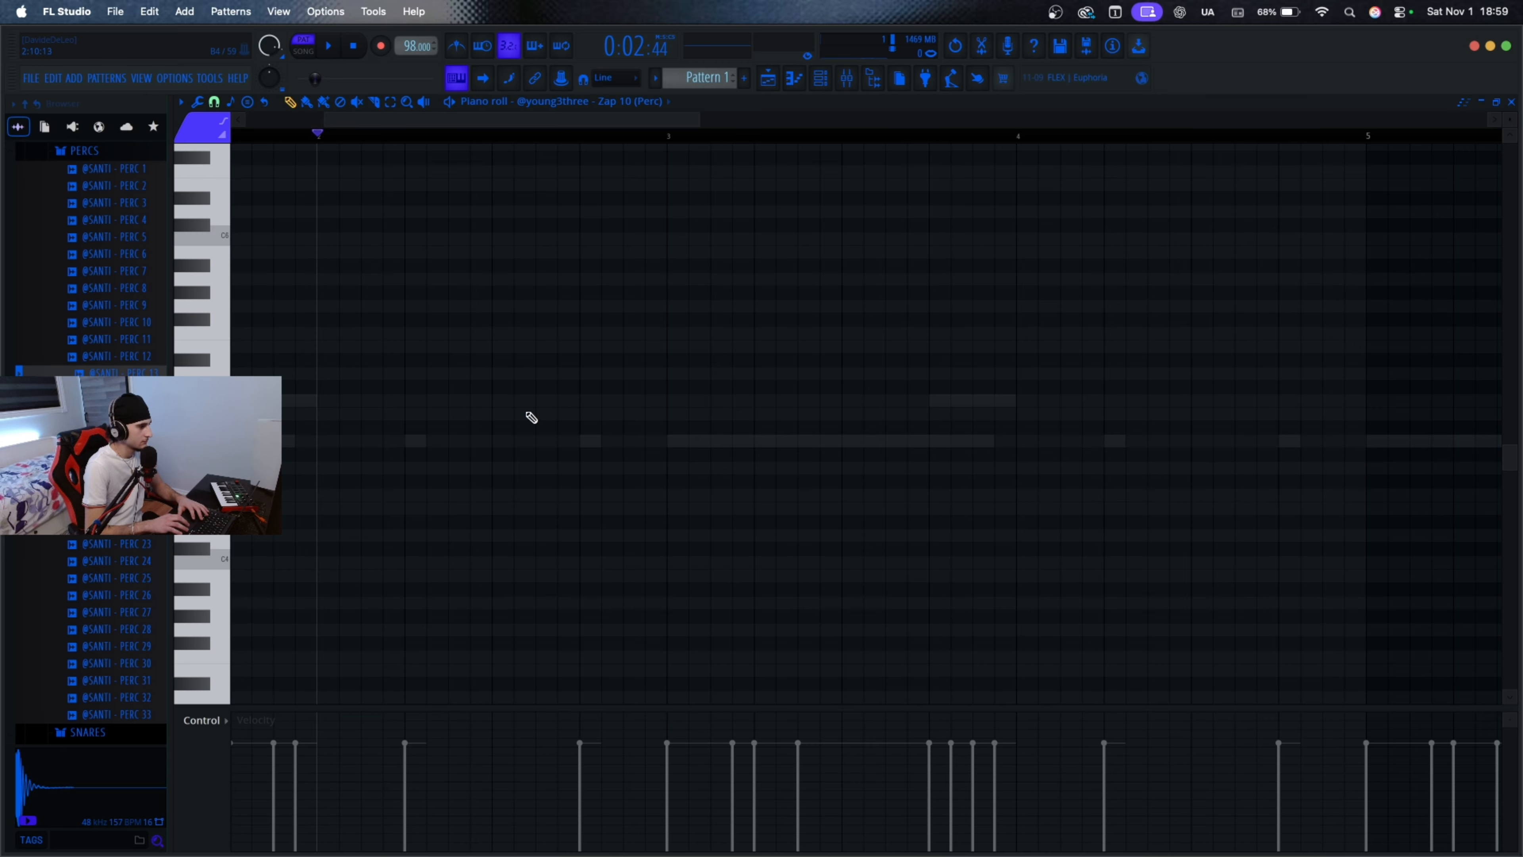
click(634, 402)
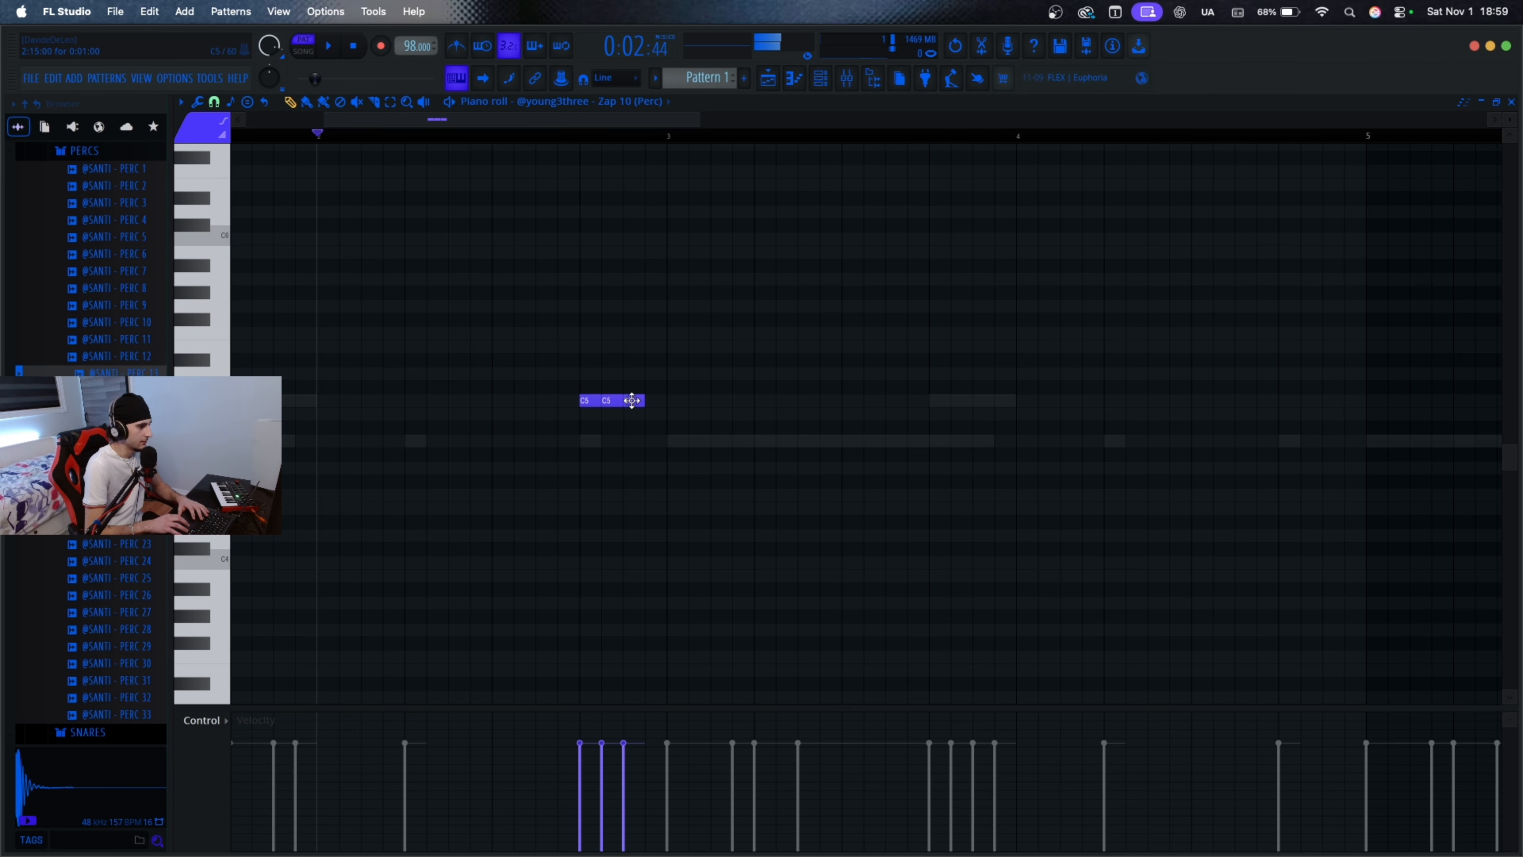
click(656, 402)
Step: Play the pattern from bar 2 to check the four Zap 10 hits against the other channels
key(space)
key(space)
click(818, 79)
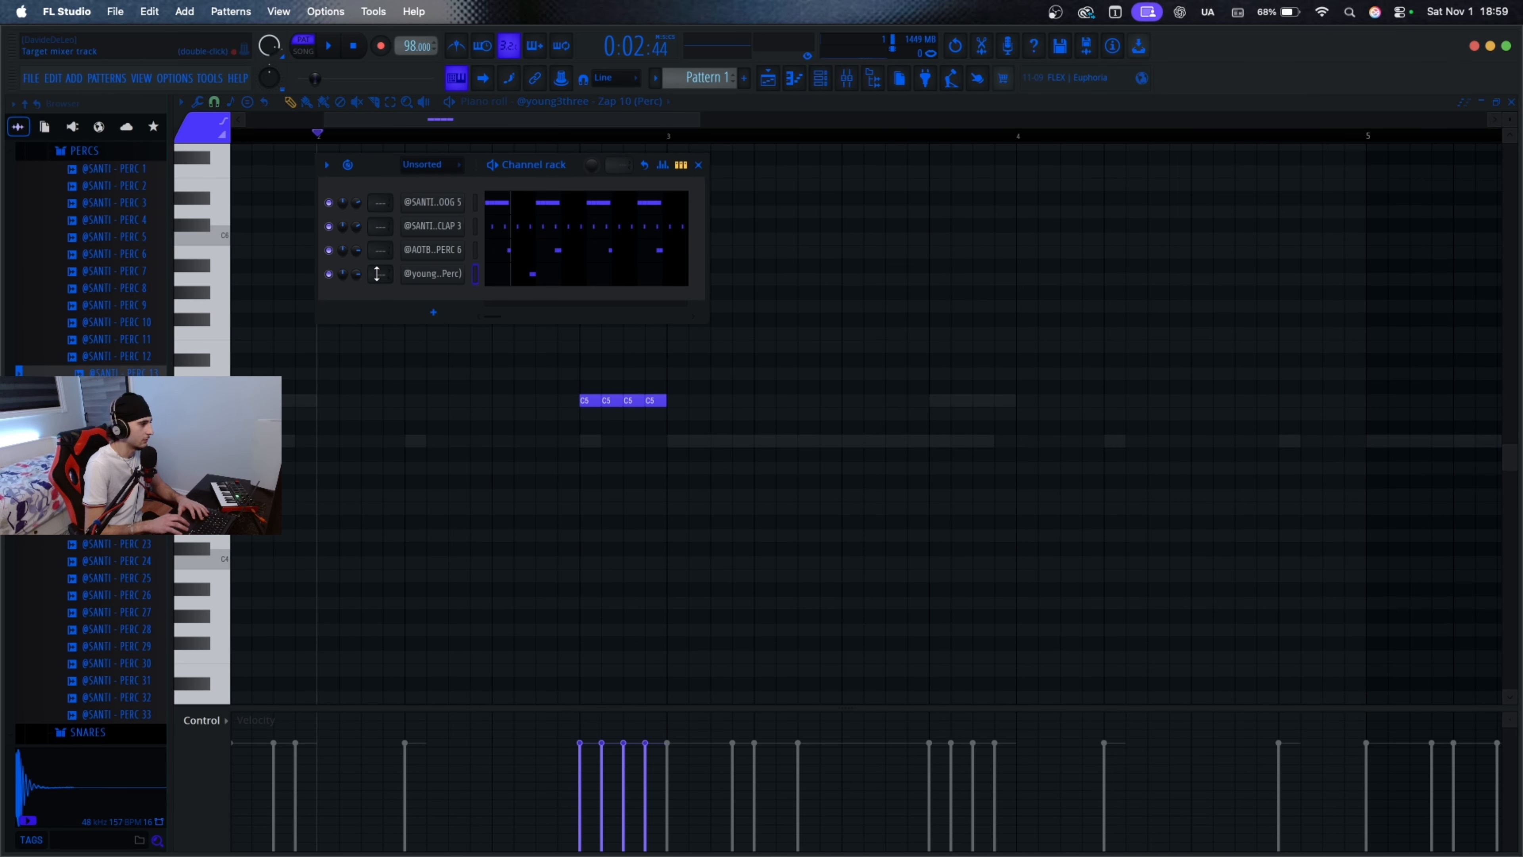
key(space)
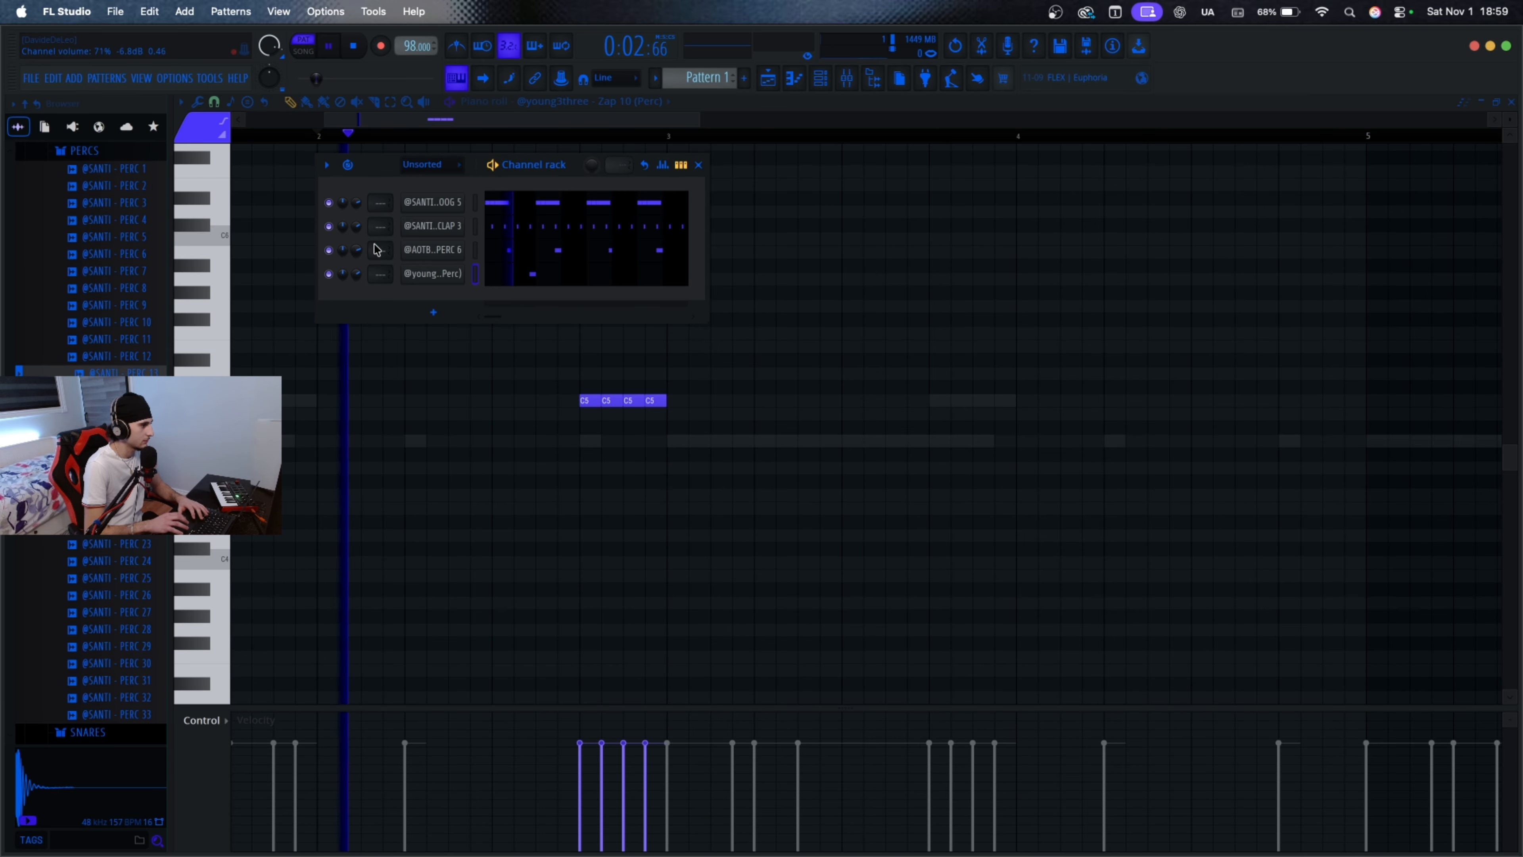
click(699, 165)
scroll(599, 334, down, 2)
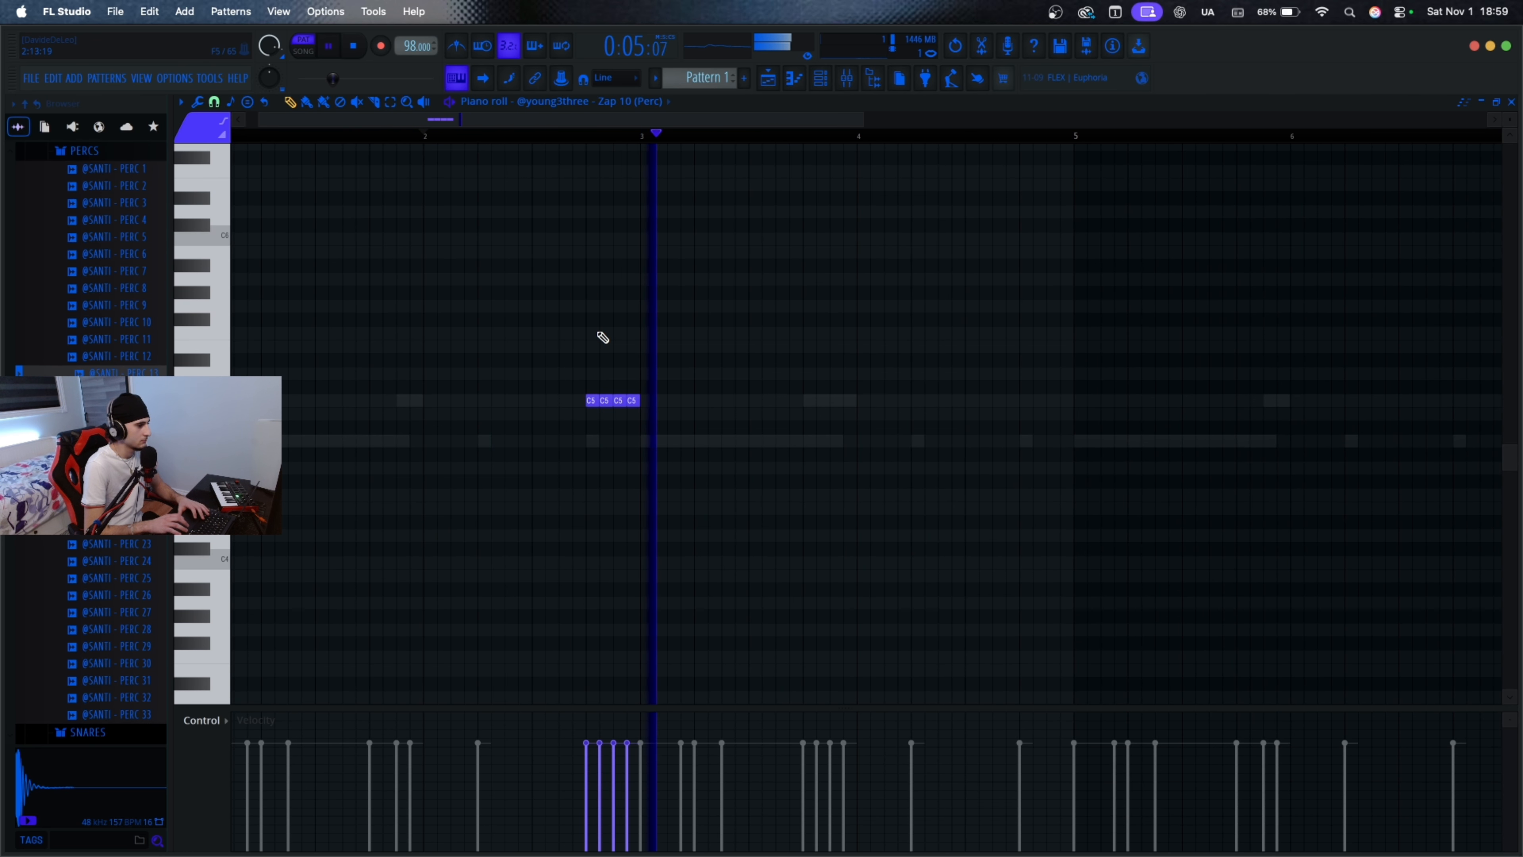
scroll(602, 337, down, 2)
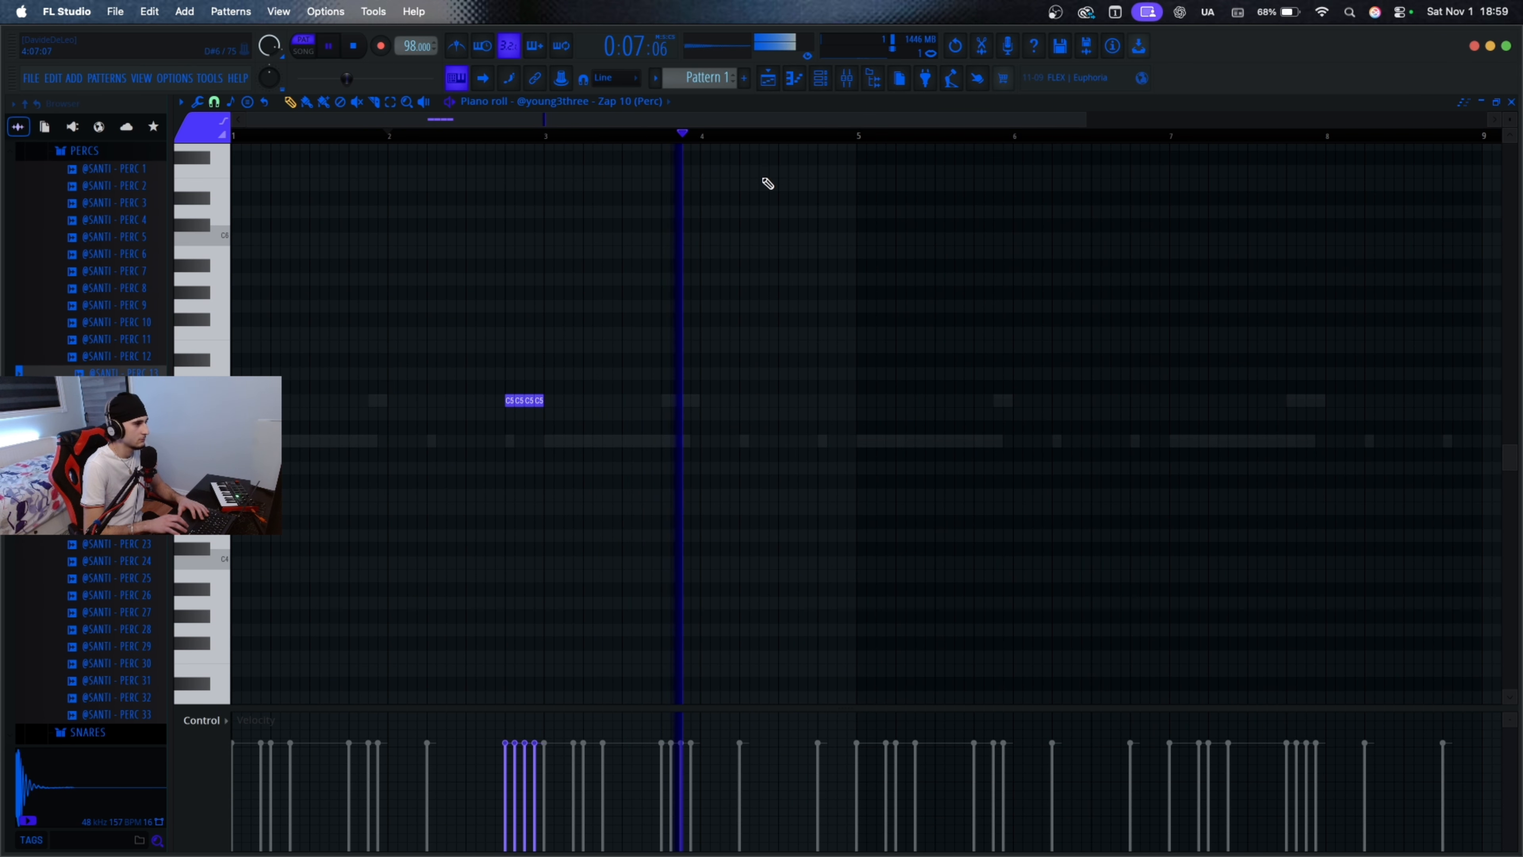
key(space)
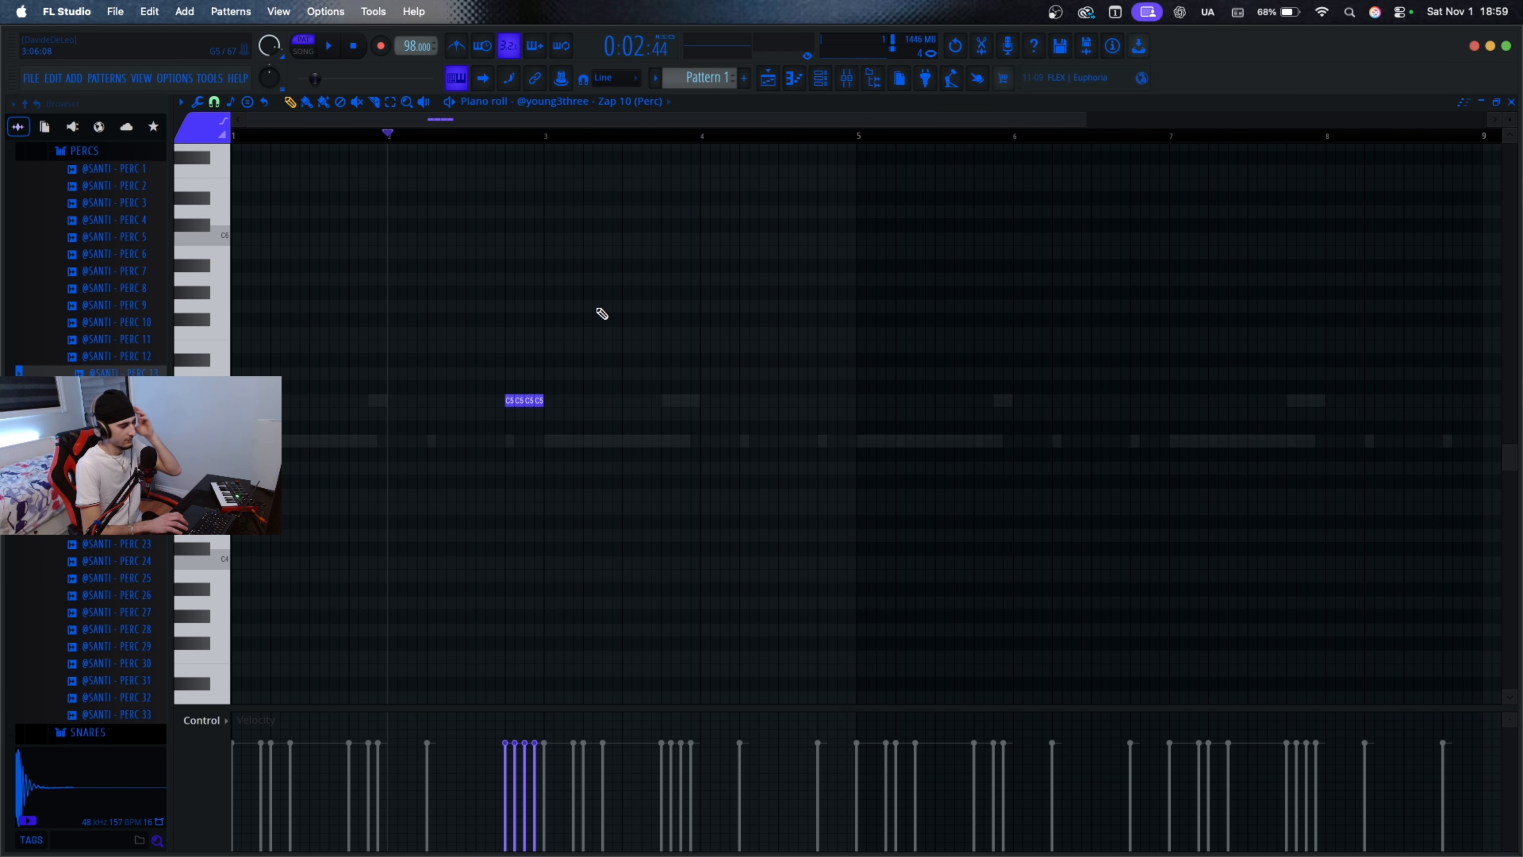
Step: Switch the piano roll to PERC 6 and undo the stray high note at the start of bar 1
click(588, 102)
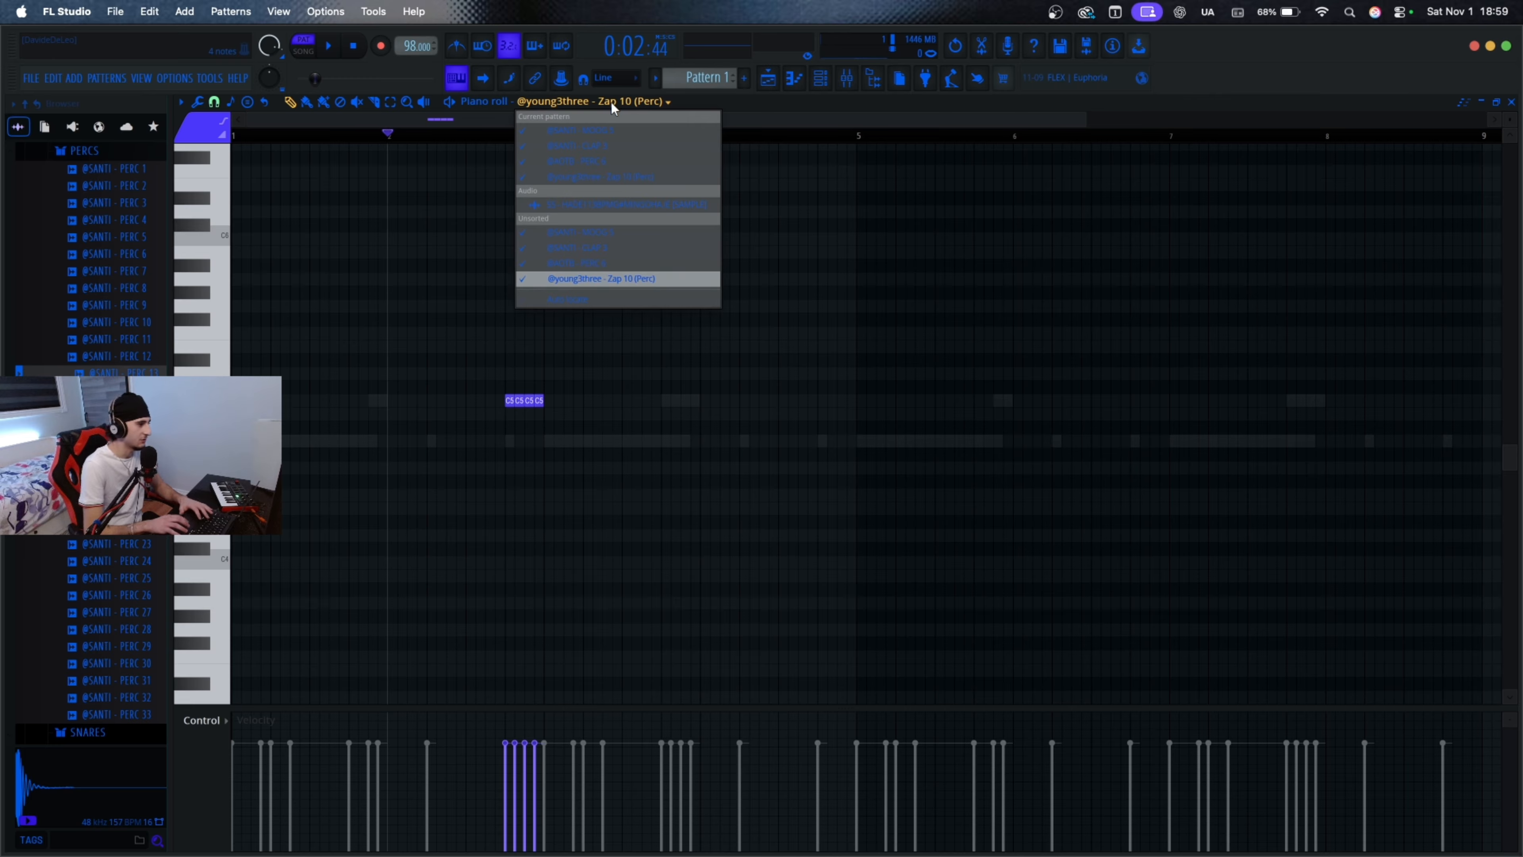
click(605, 276)
scroll(509, 430, left, 2)
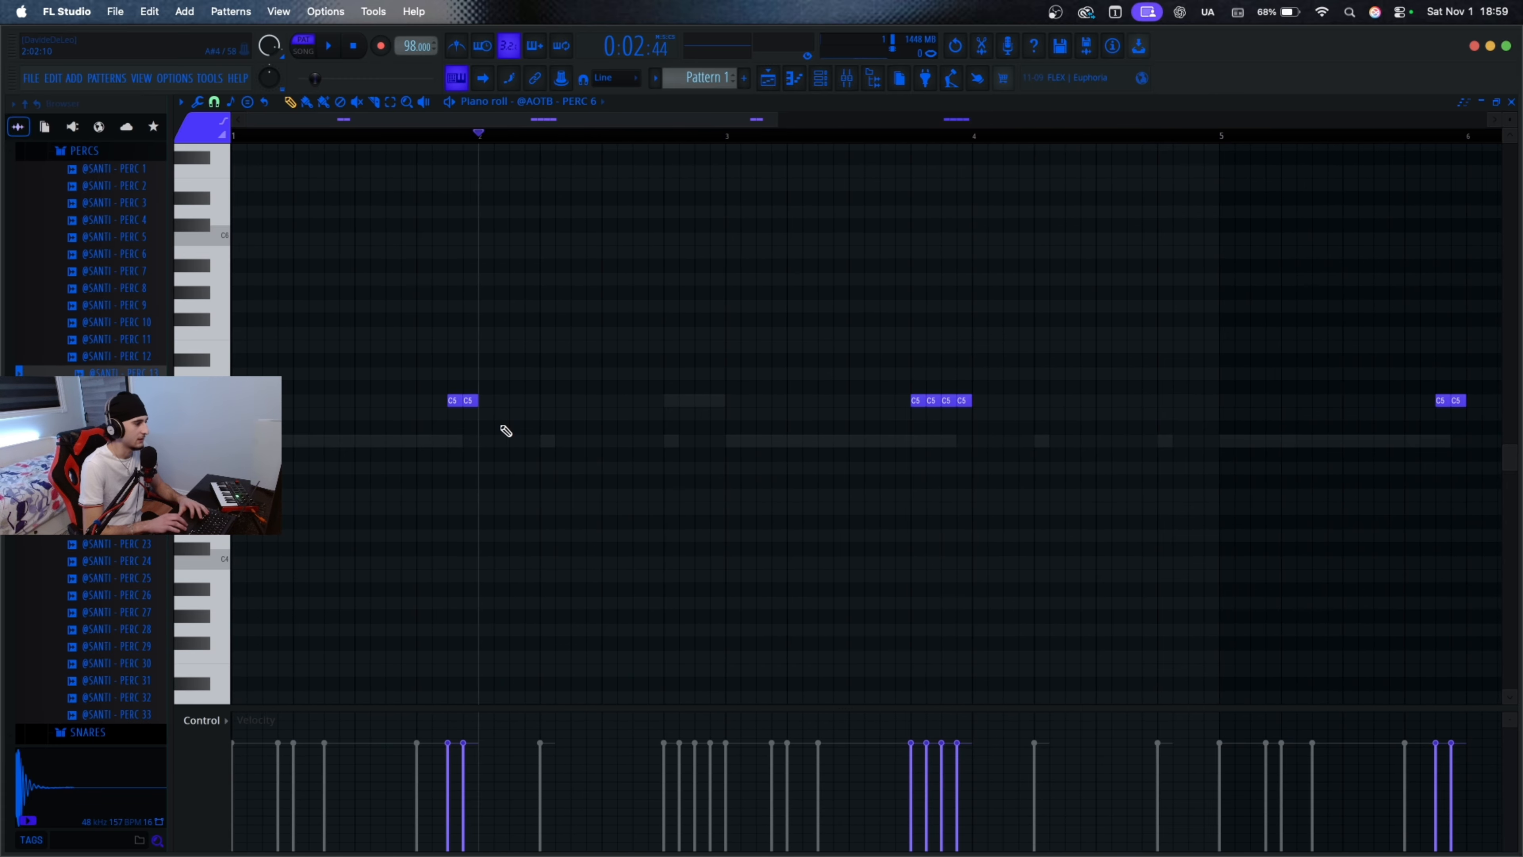
scroll(948, 438, down, 2)
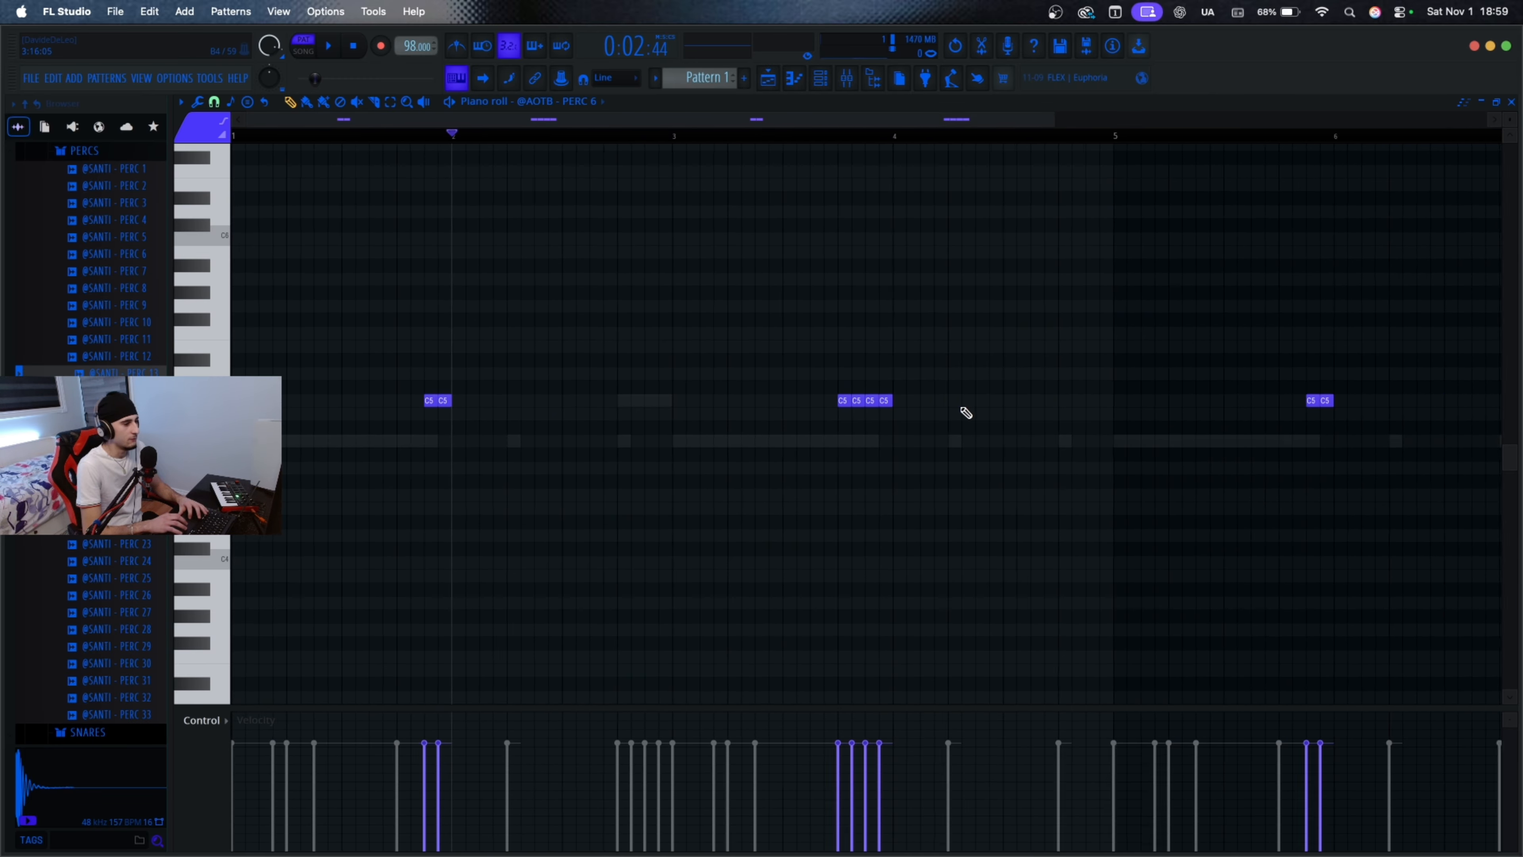
scroll(962, 412, up, 2)
mouse_move(250, 147)
mouse_down()
mouse_move(160, 144)
mouse_move(201, 148)
mouse_up()
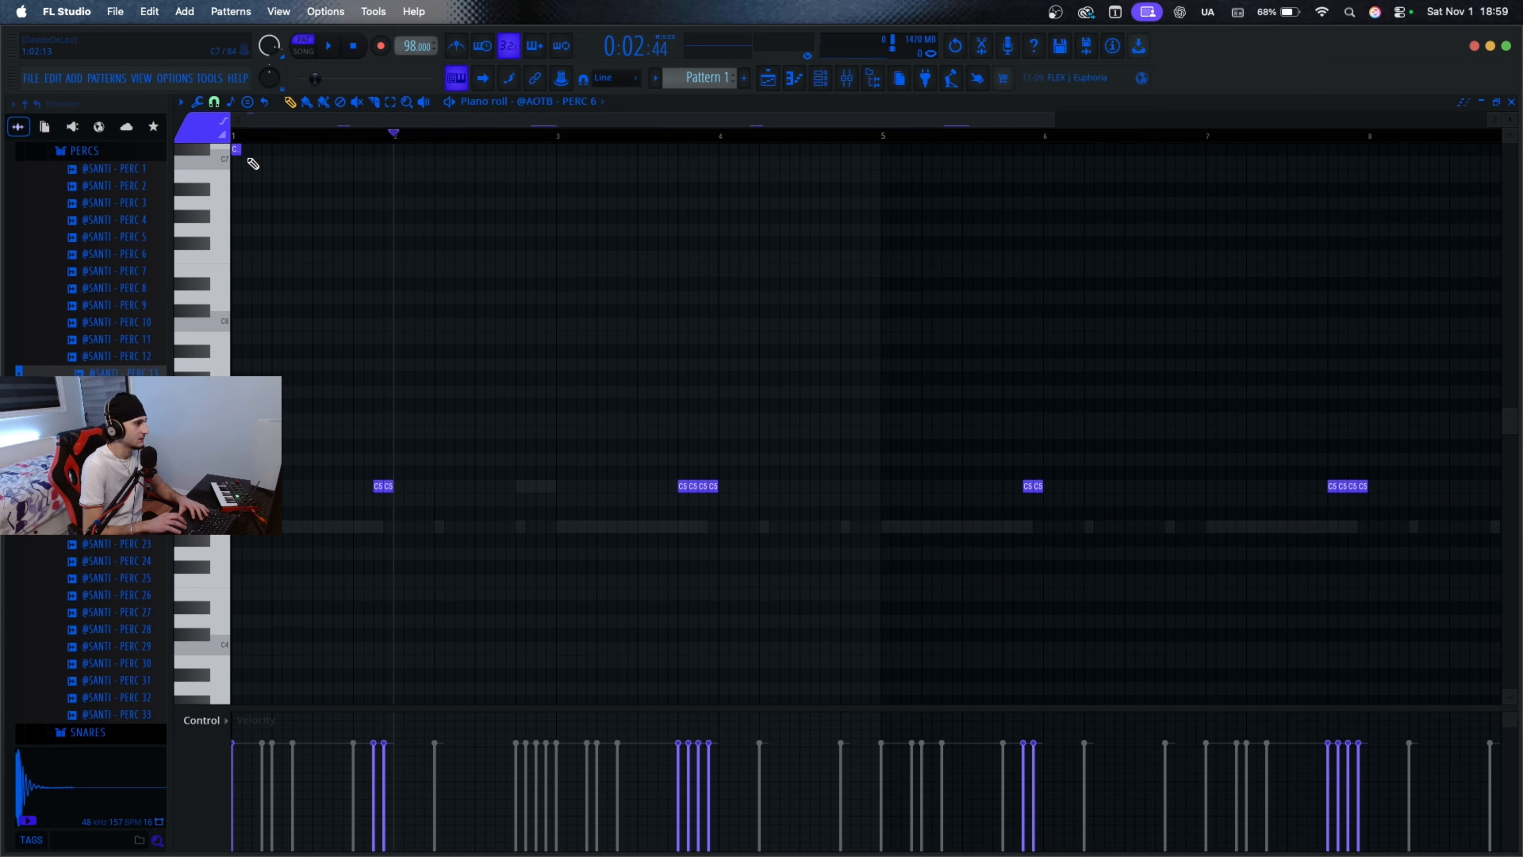
key(super+z)
Step: Play the pattern from the start and delete the first note of the four-note PERC 6 runs in bars 3 and 7
click(242, 136)
key(space)
scroll(387, 269, down, 1)
scroll(390, 270, down, 2)
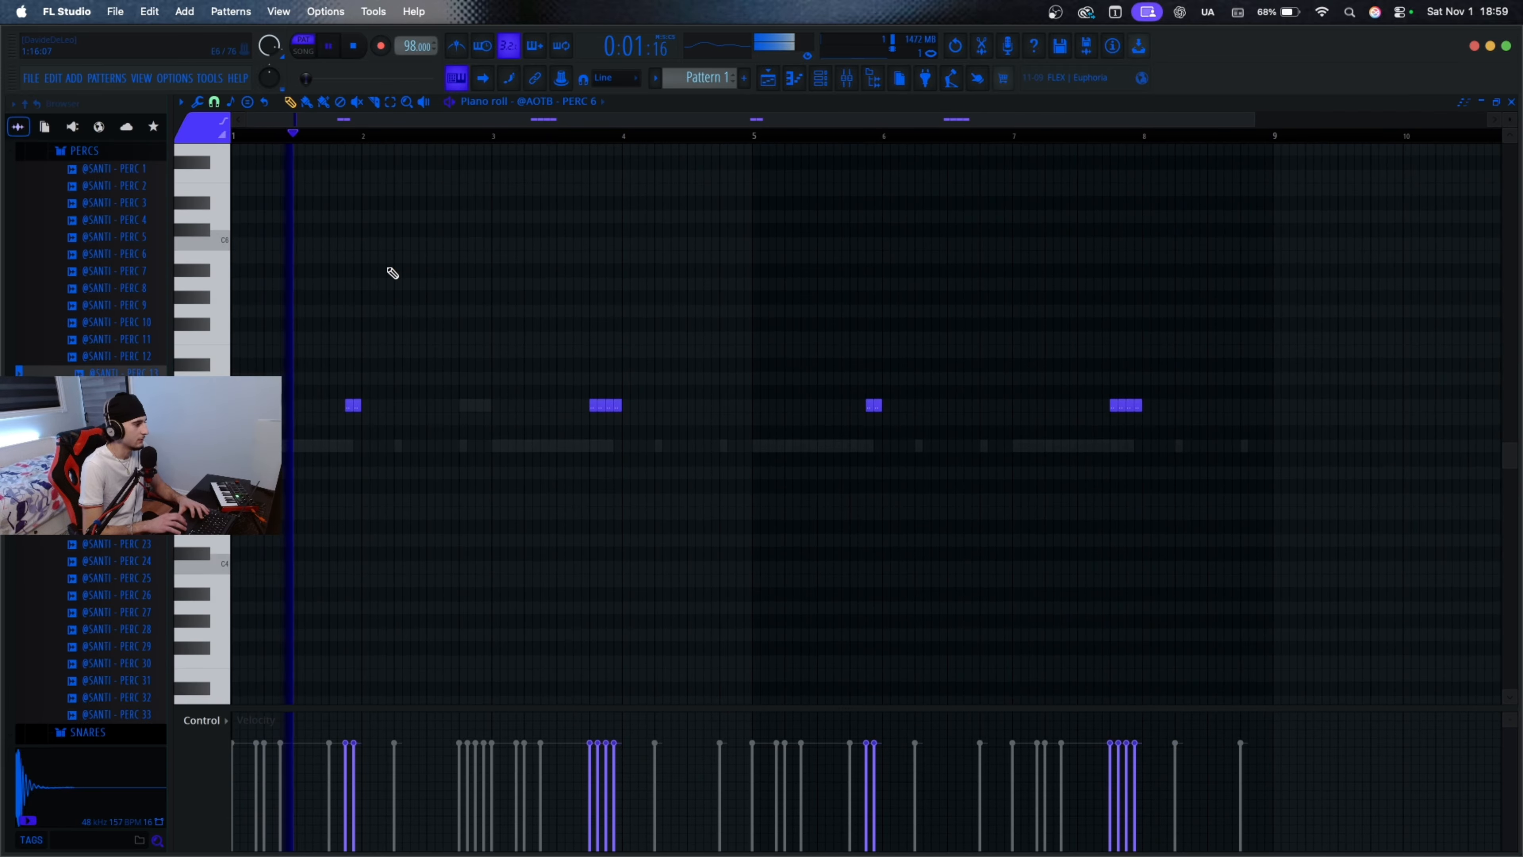
scroll(392, 273, up, 3)
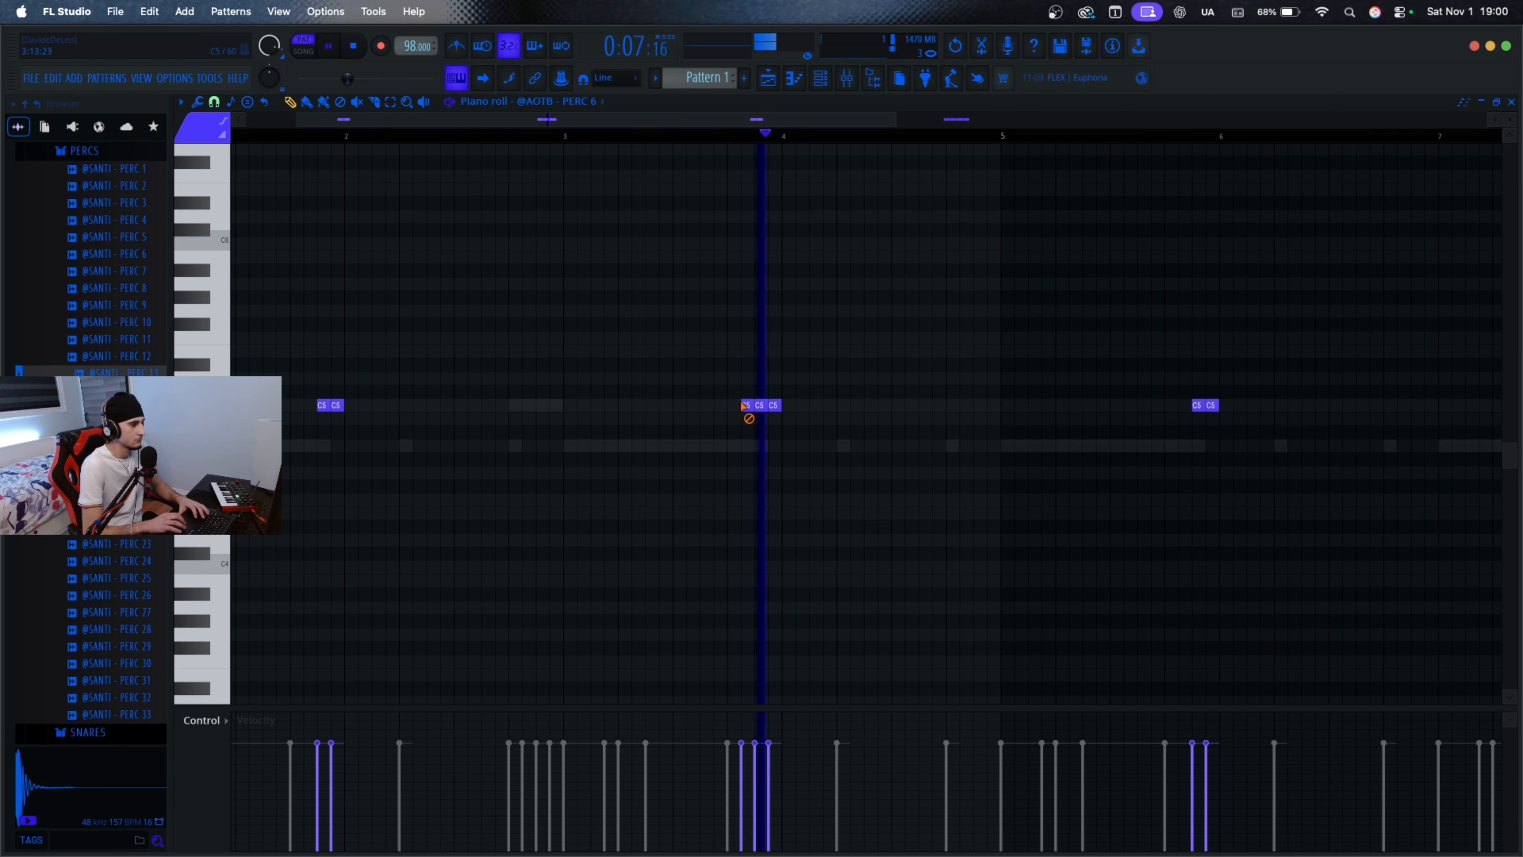
scroll(744, 407, down, 2)
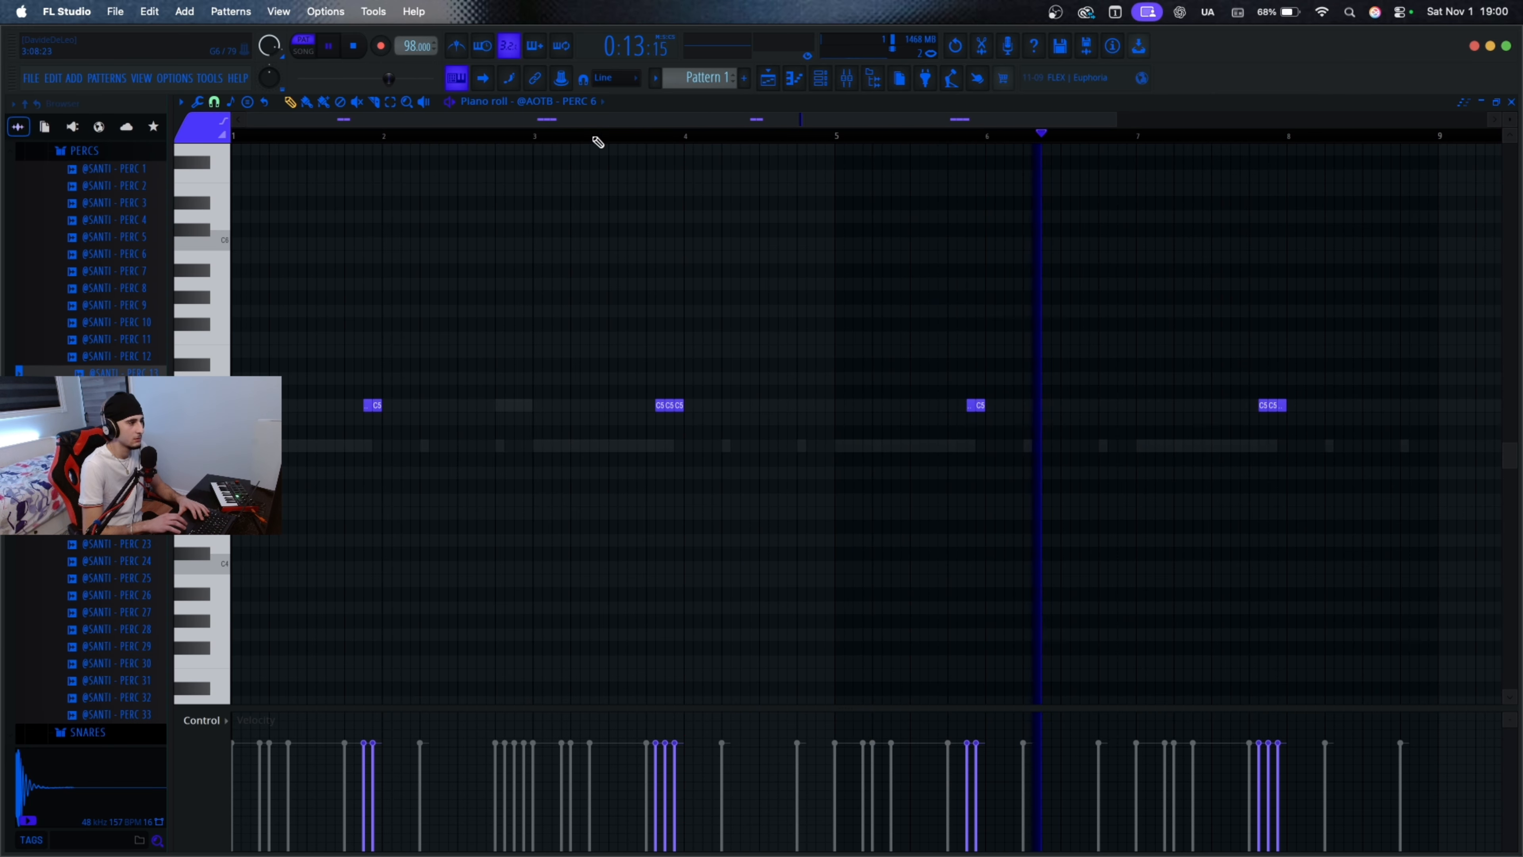
key(space)
Step: Switch the piano roll to Zap 10 and place three C5 notes in the second half of bar 6, the last two consecutive at the bar's end
click(543, 101)
click(571, 279)
scroll(739, 324, down, 2)
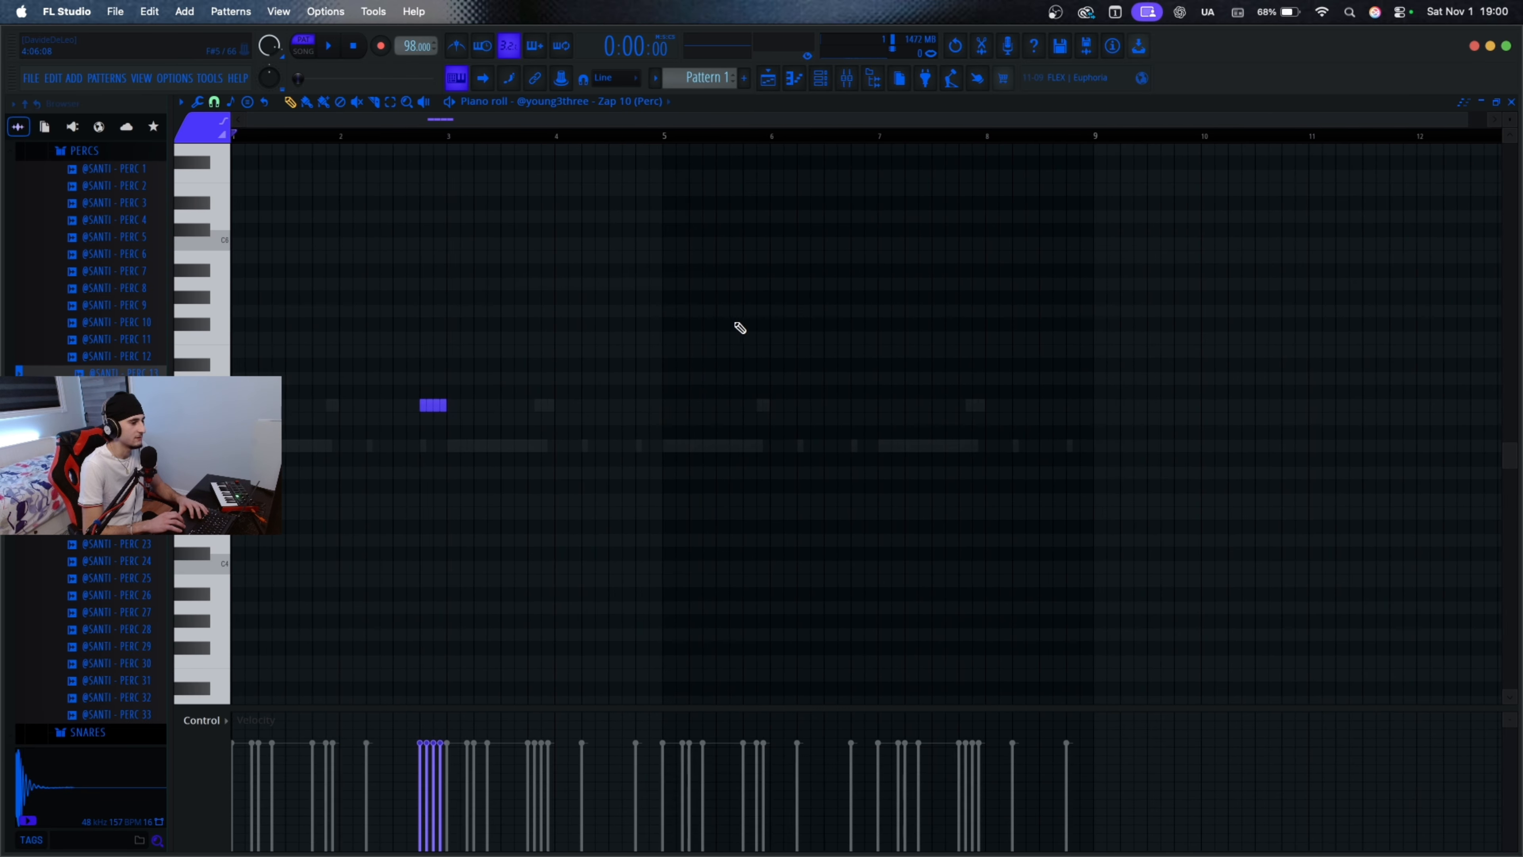
key(space)
scroll(777, 284, up, 3)
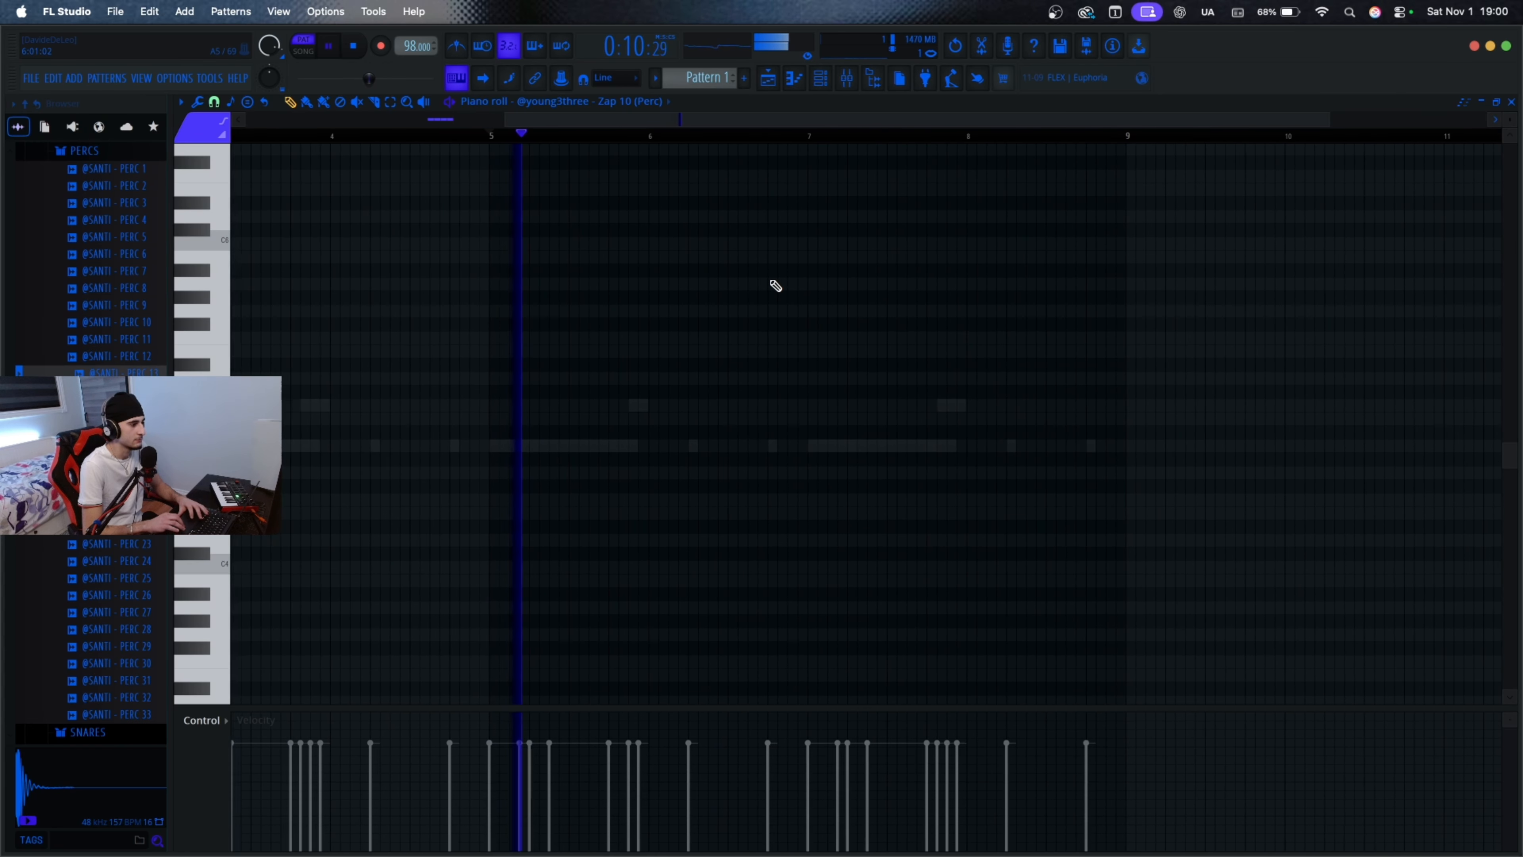
scroll(748, 433, up, 1)
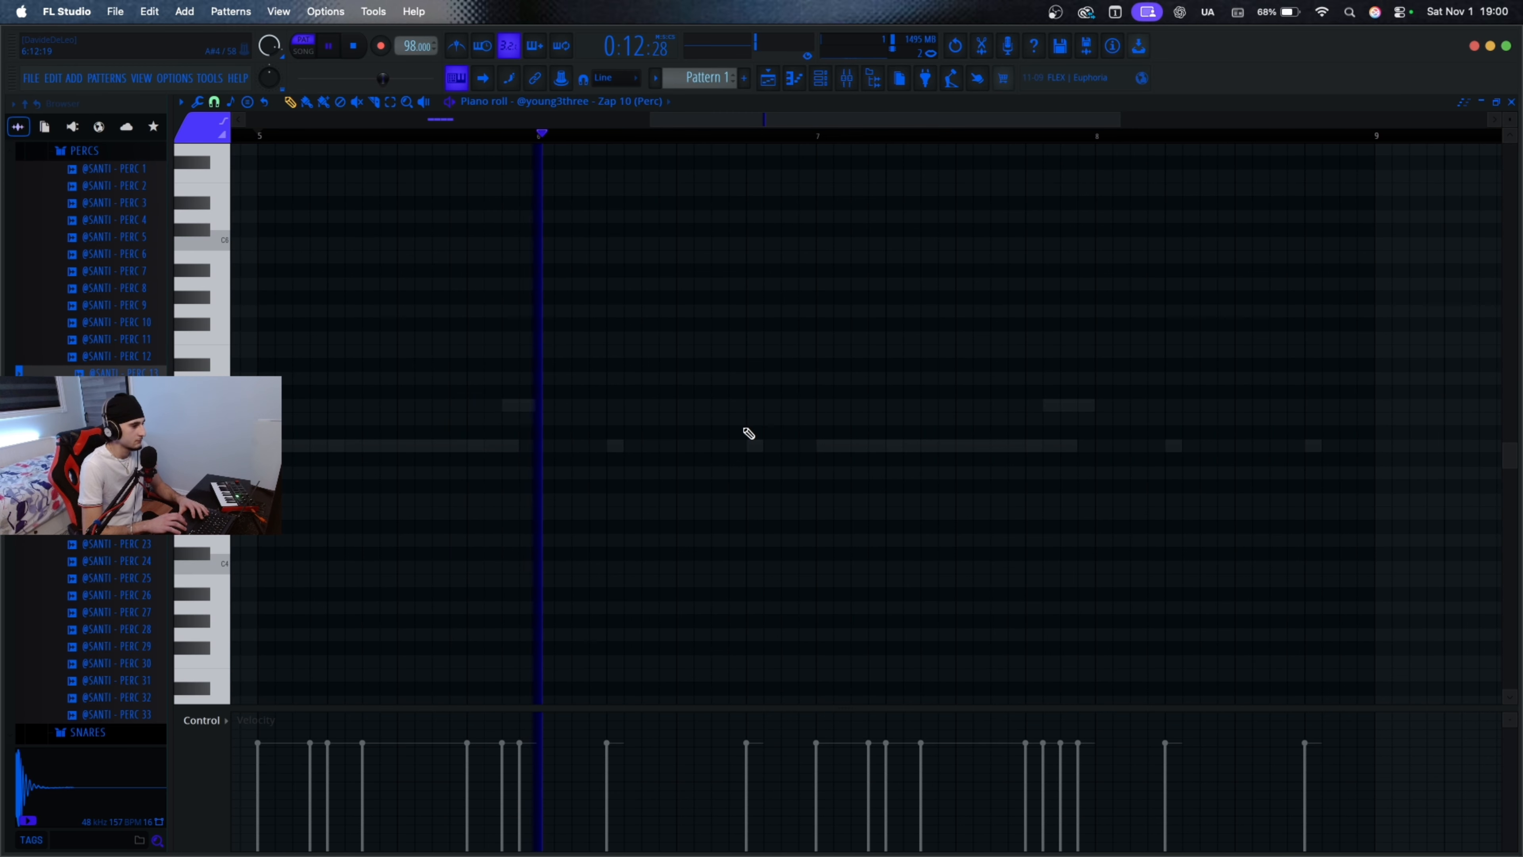
click(717, 406)
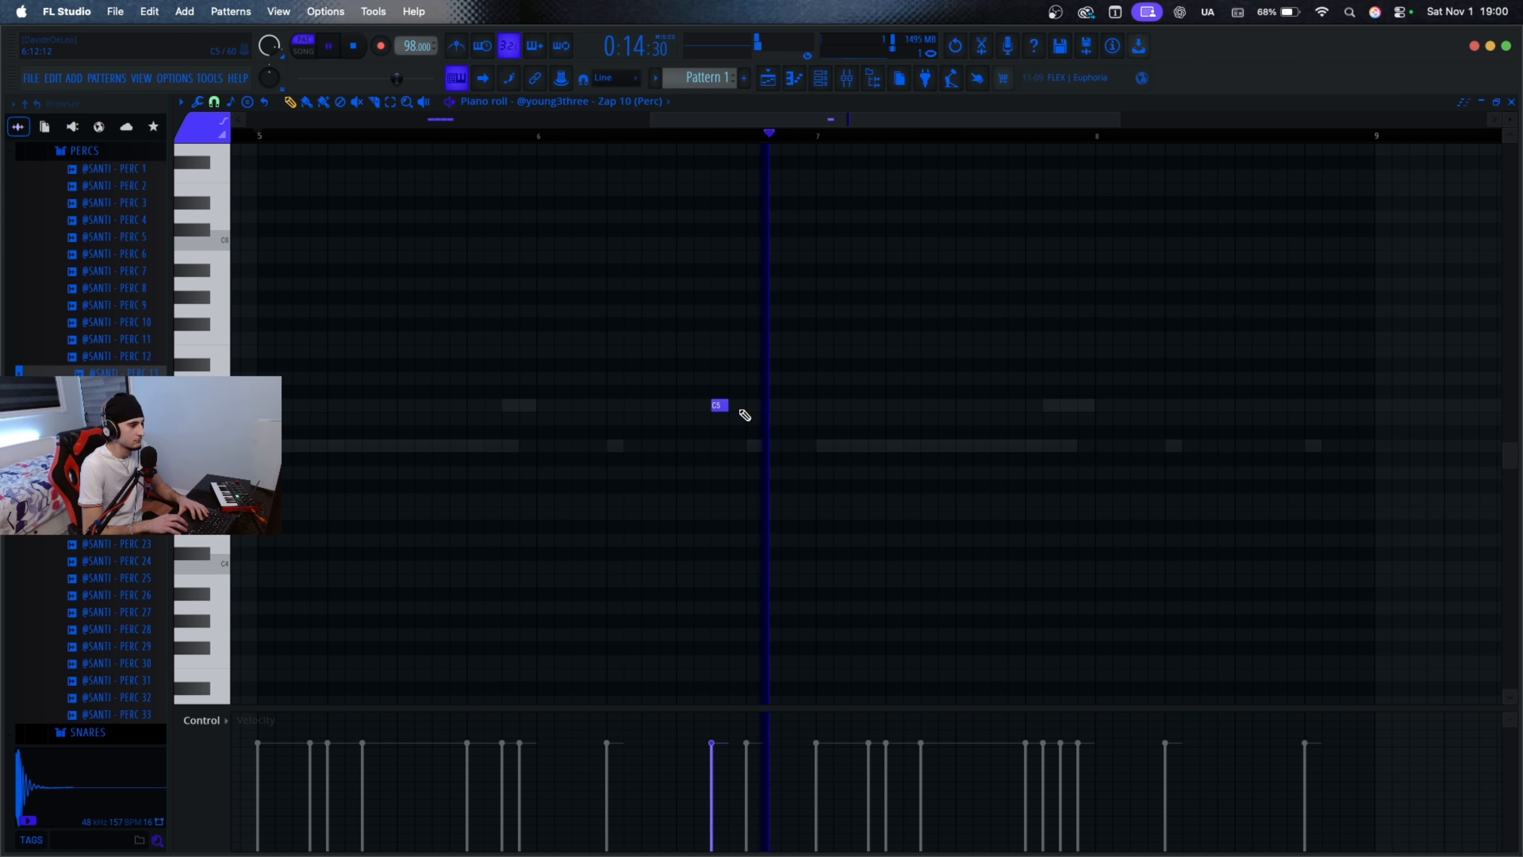
key(space)
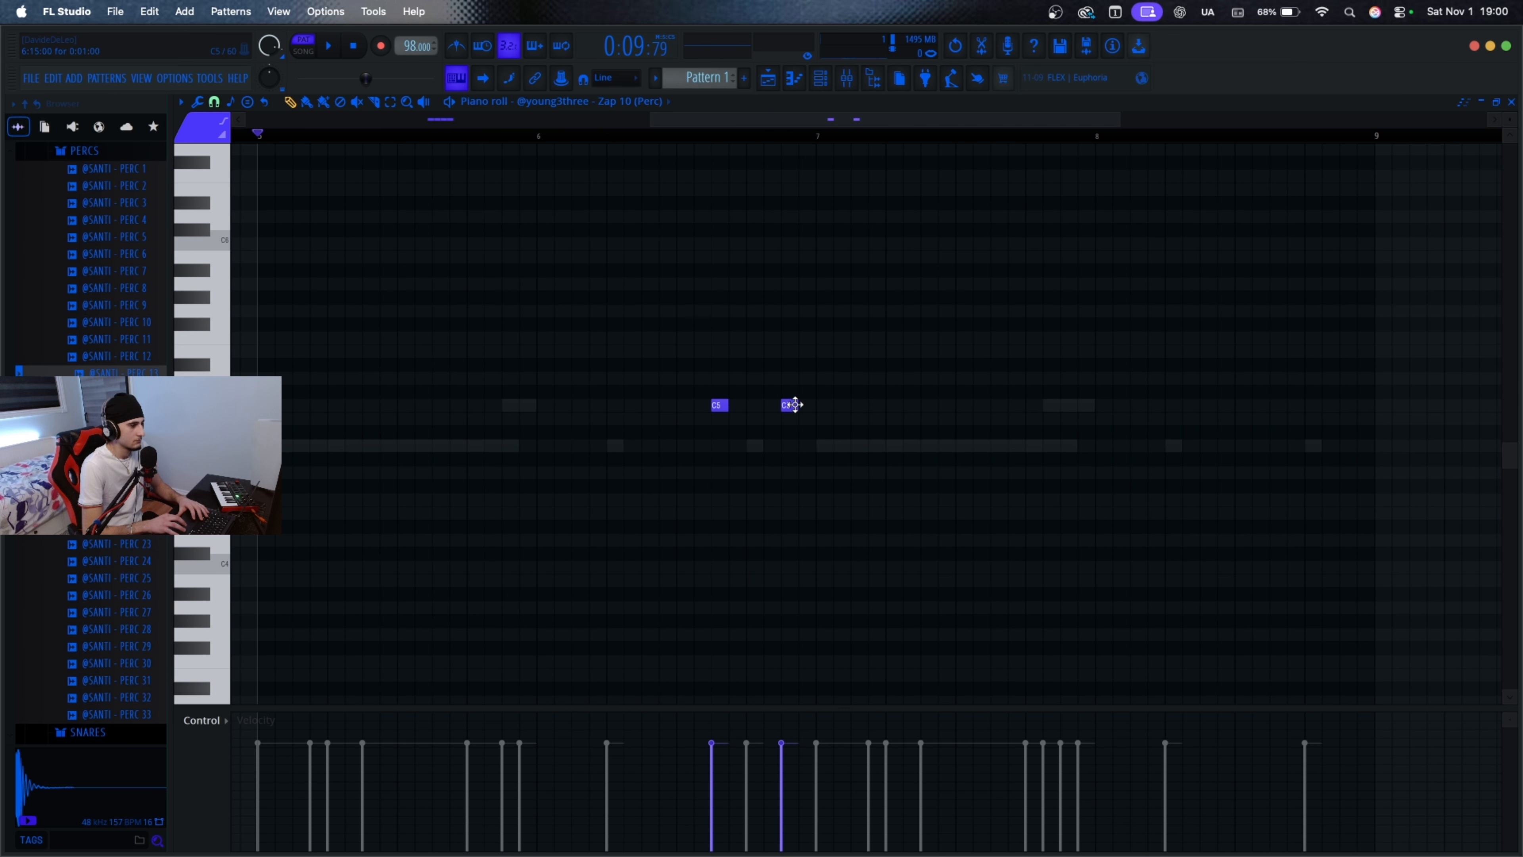
click(798, 405)
Step: Play the pattern from bar 5 to check the three Zap 10 hits in bar 6 against the other channels
key(space)
scroll(725, 384, down, 2)
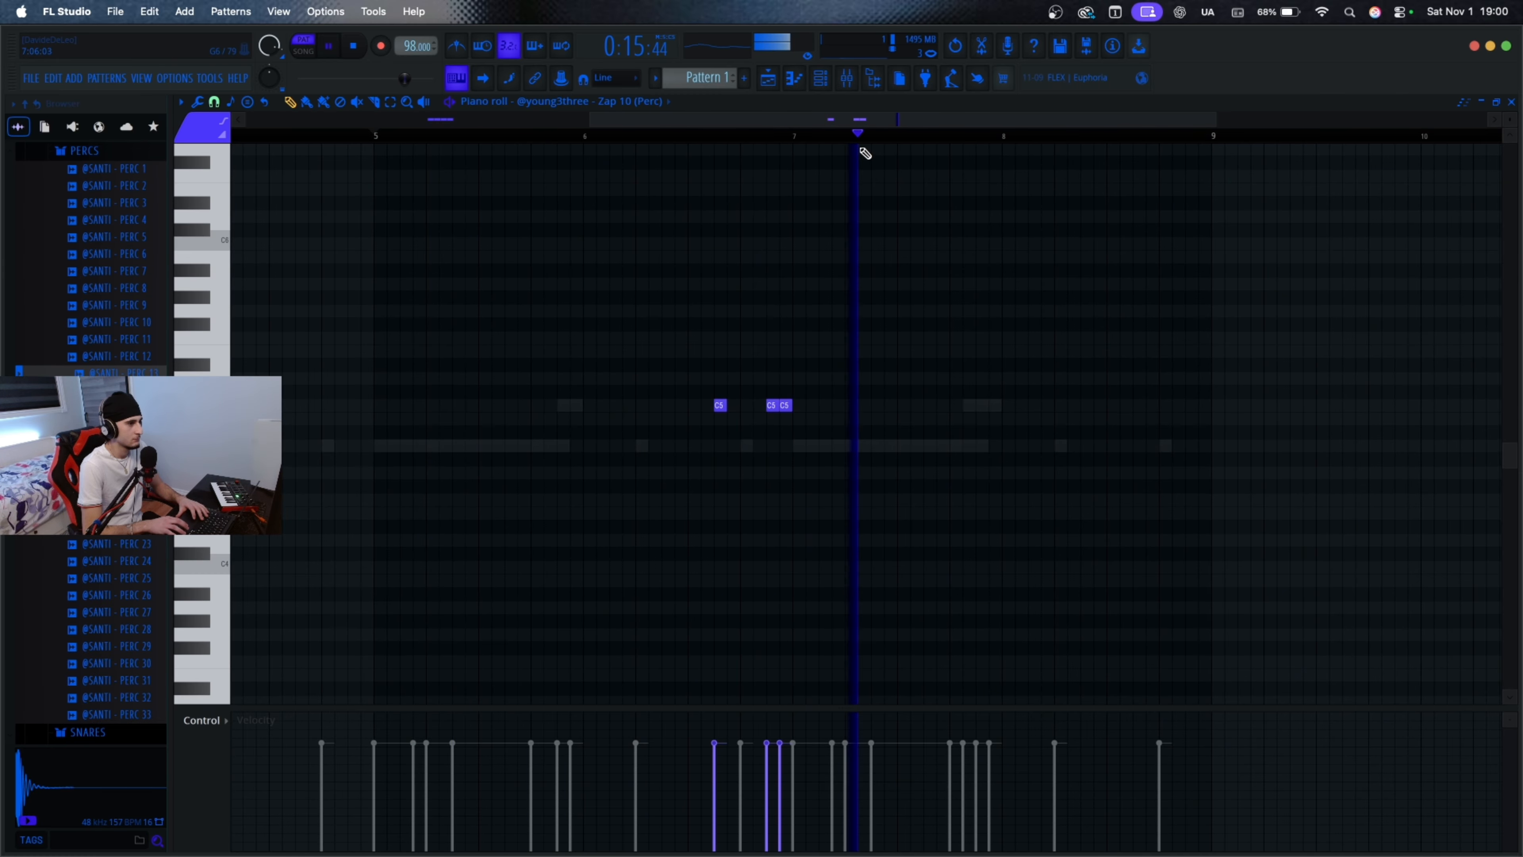
scroll(808, 359, down, 2)
scroll(753, 361, down, 1)
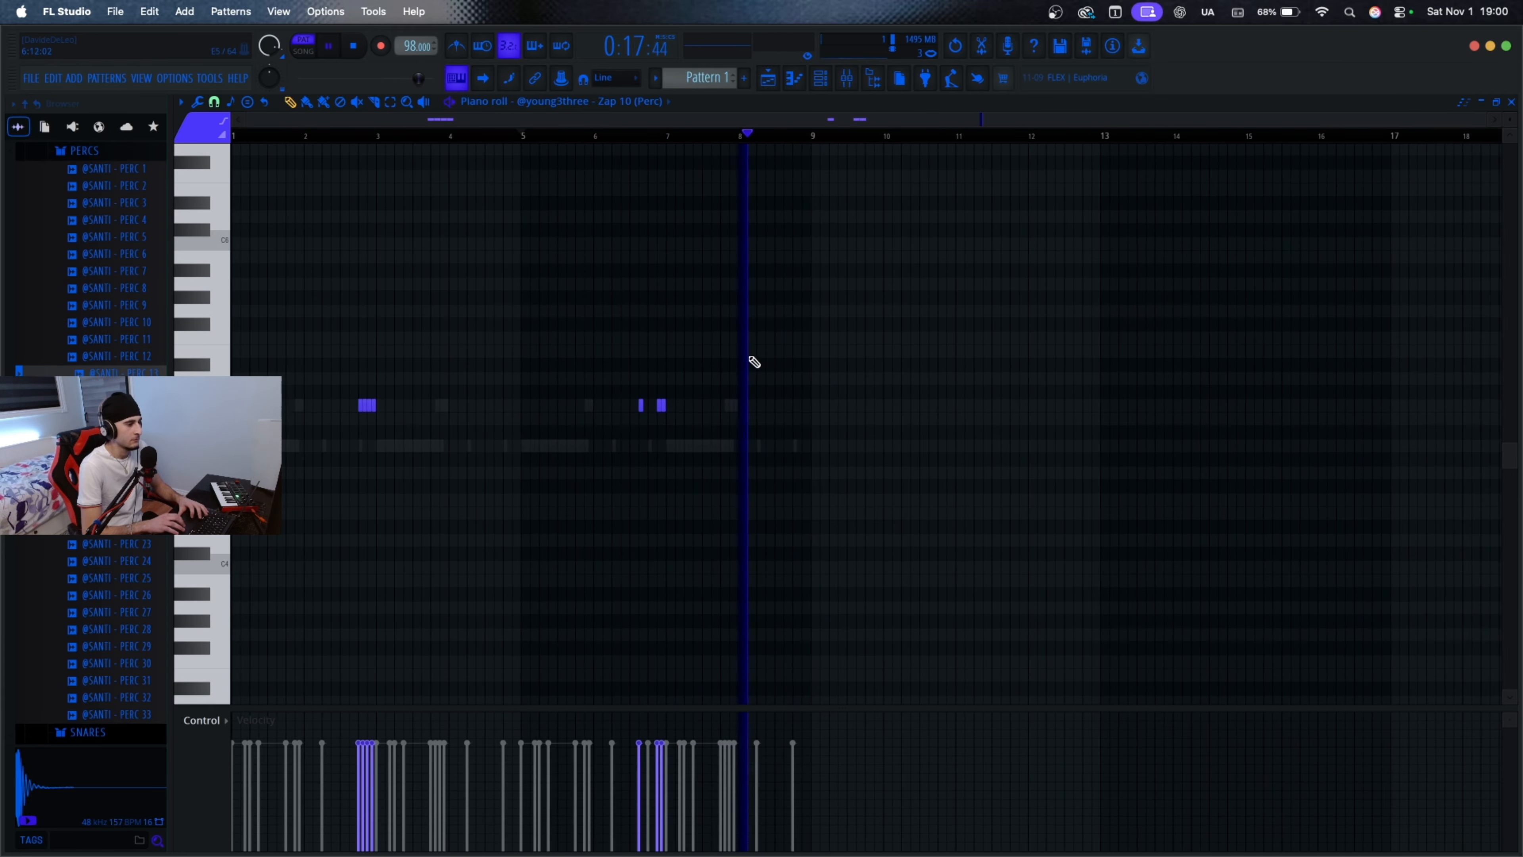
key(space)
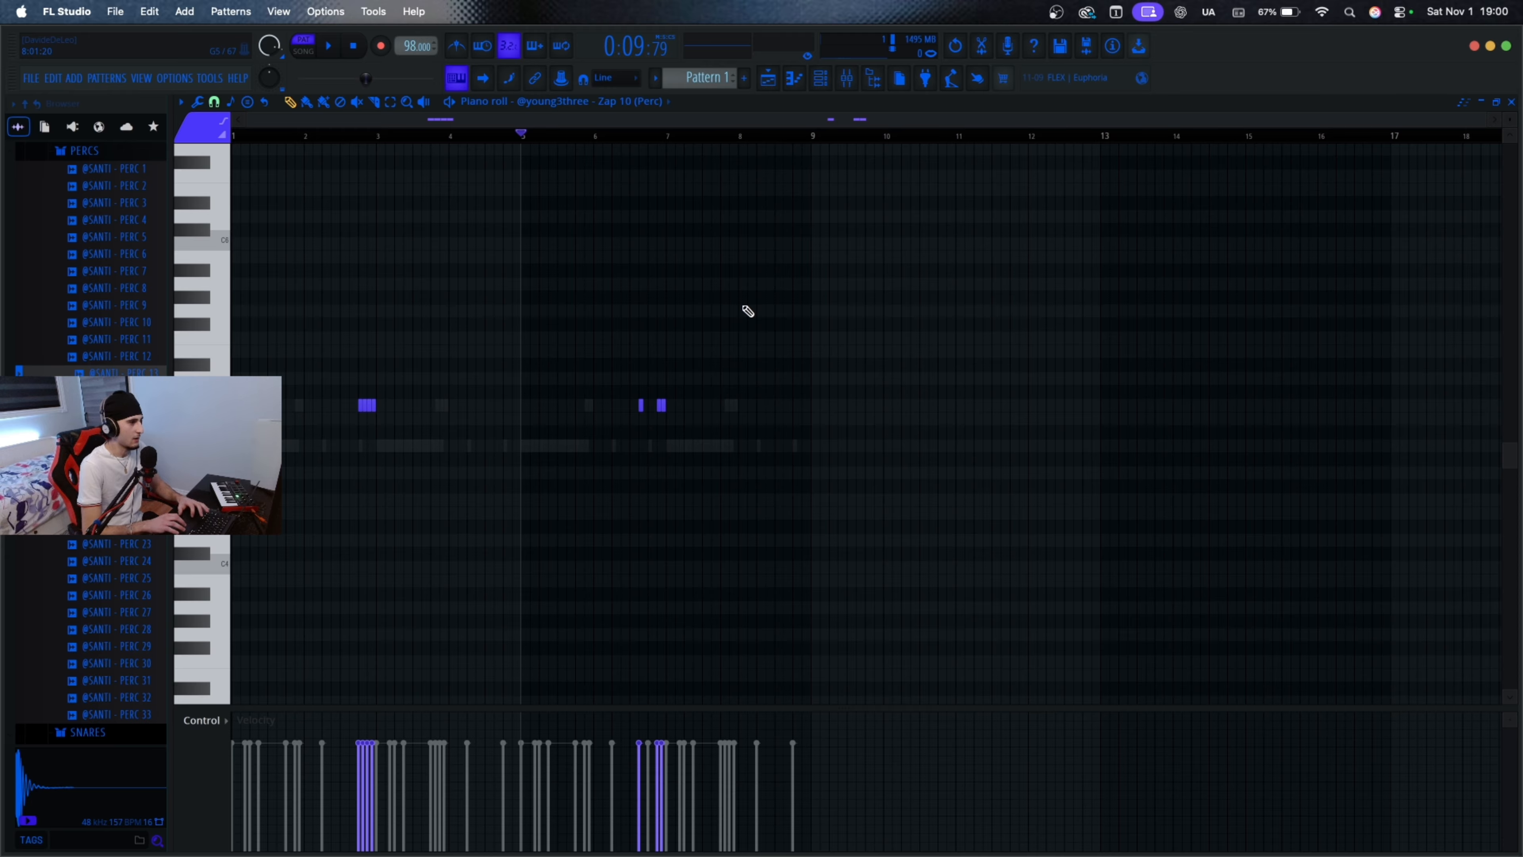
Step: Show the playlist arrangement, change playback to song mode and play it from the start
click(768, 80)
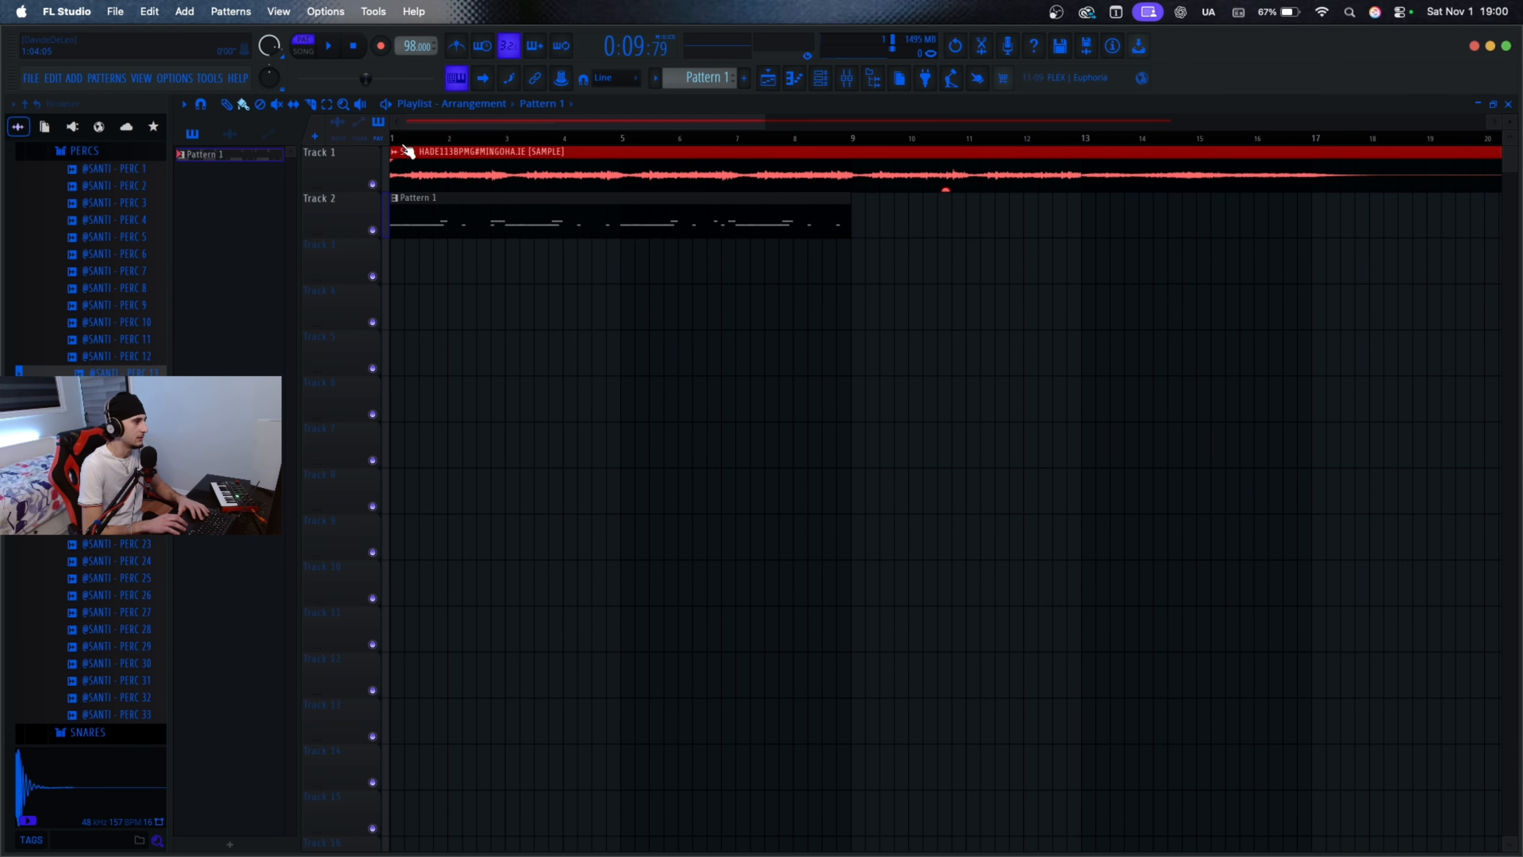
key(l)
scroll(472, 317, down, 2)
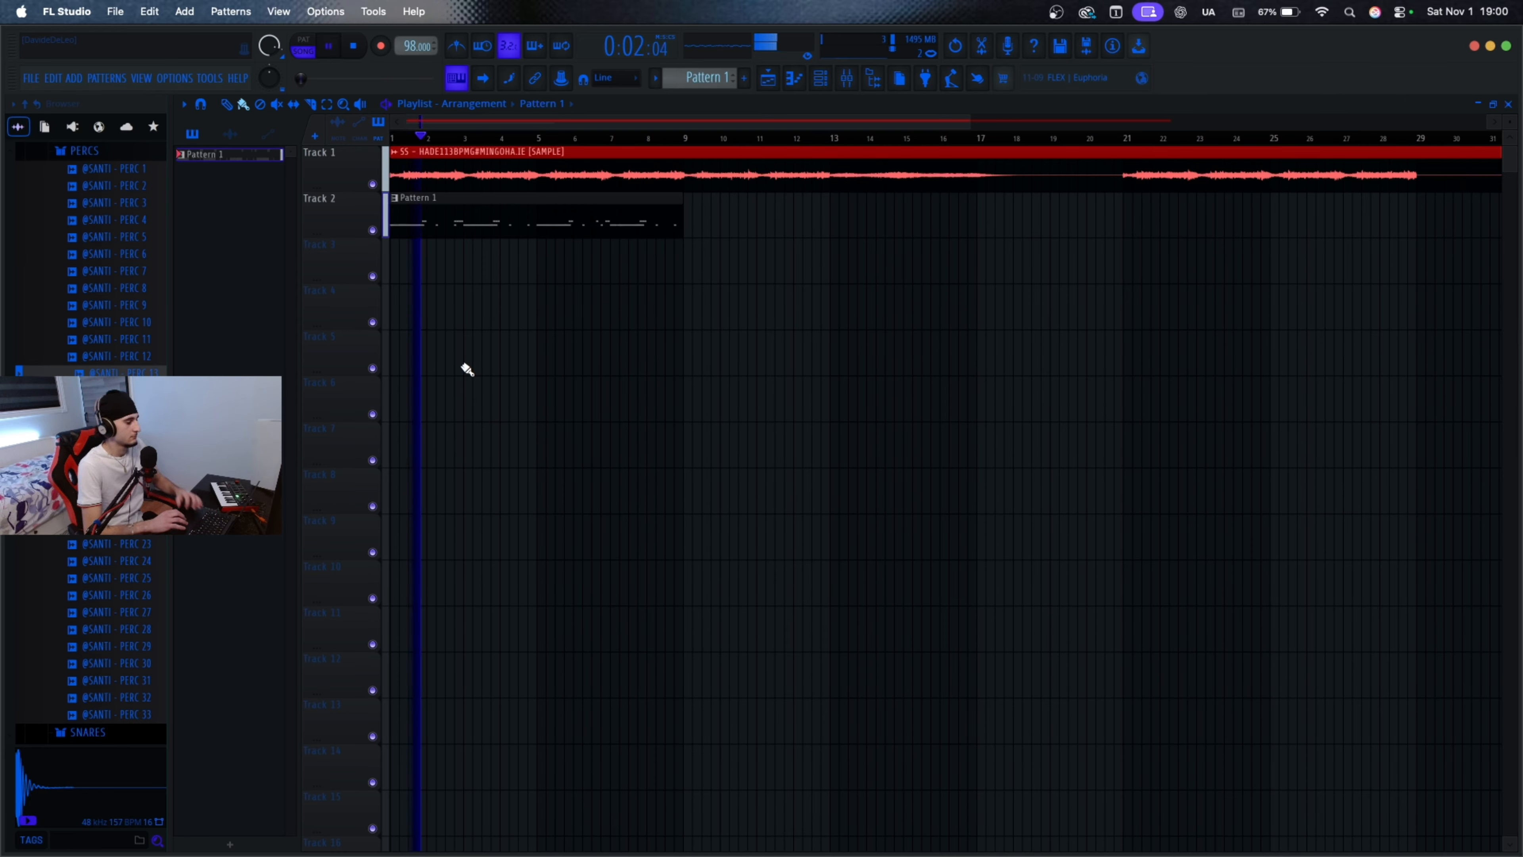
Step: Lower the channel volume of the melodic sample's audio clip to about 50% while playing the song
double_click(656, 150)
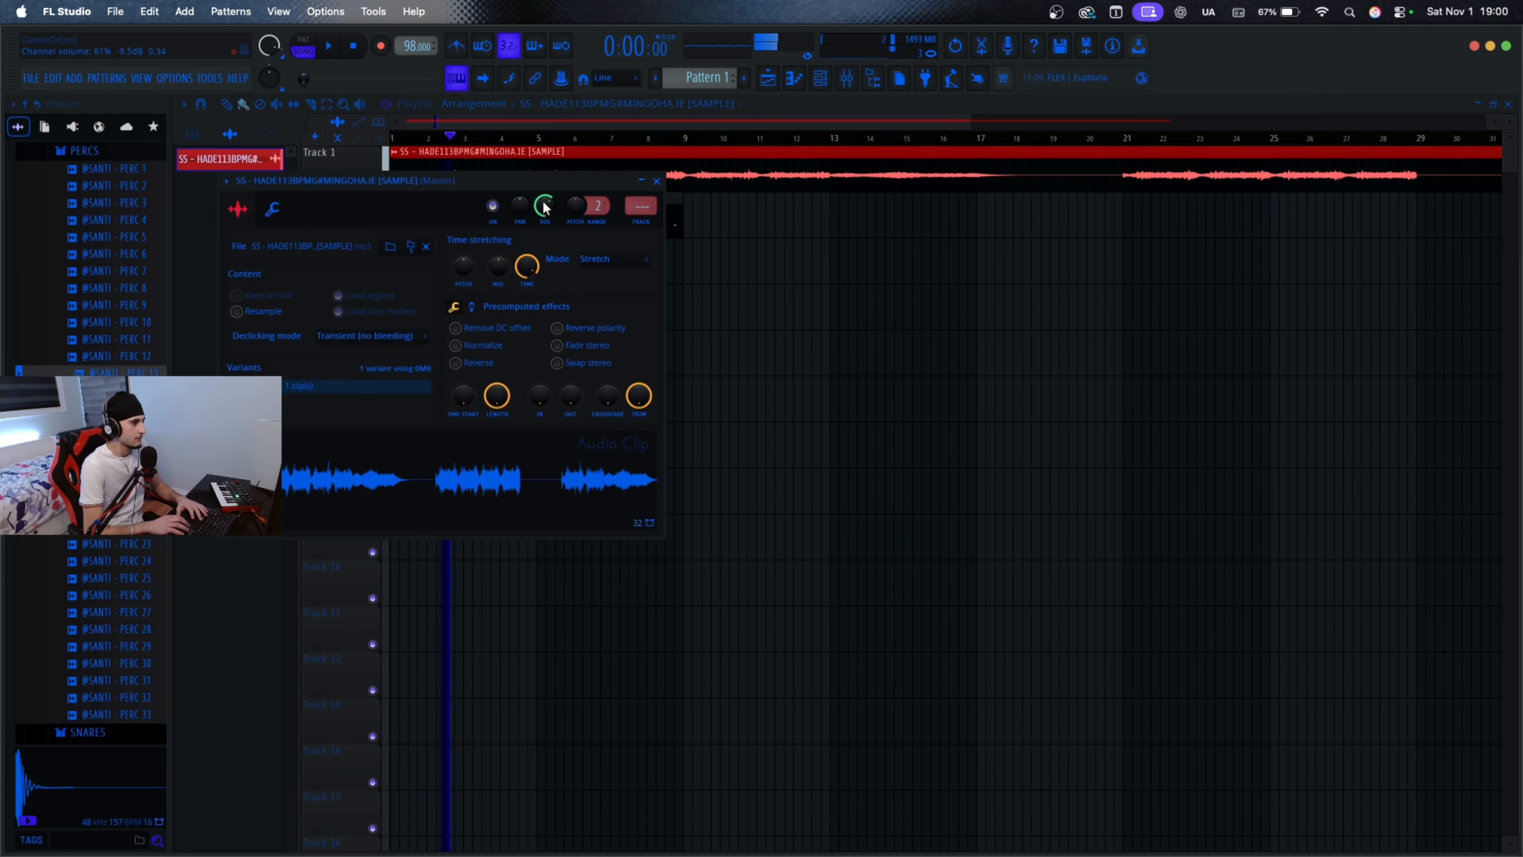
drag(545, 208, 545, 211)
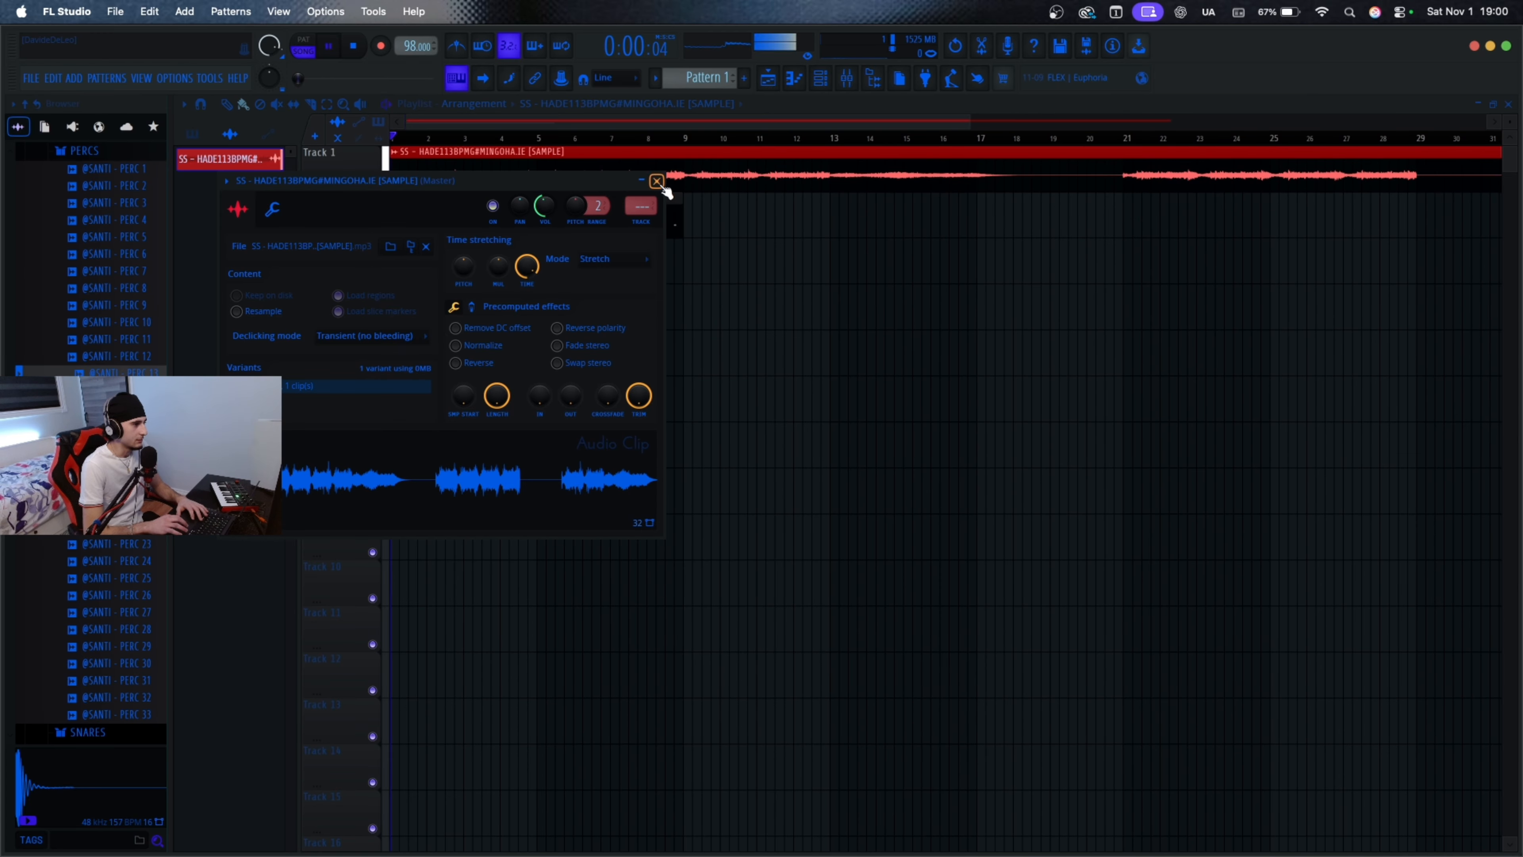
click(657, 181)
double_click(615, 180)
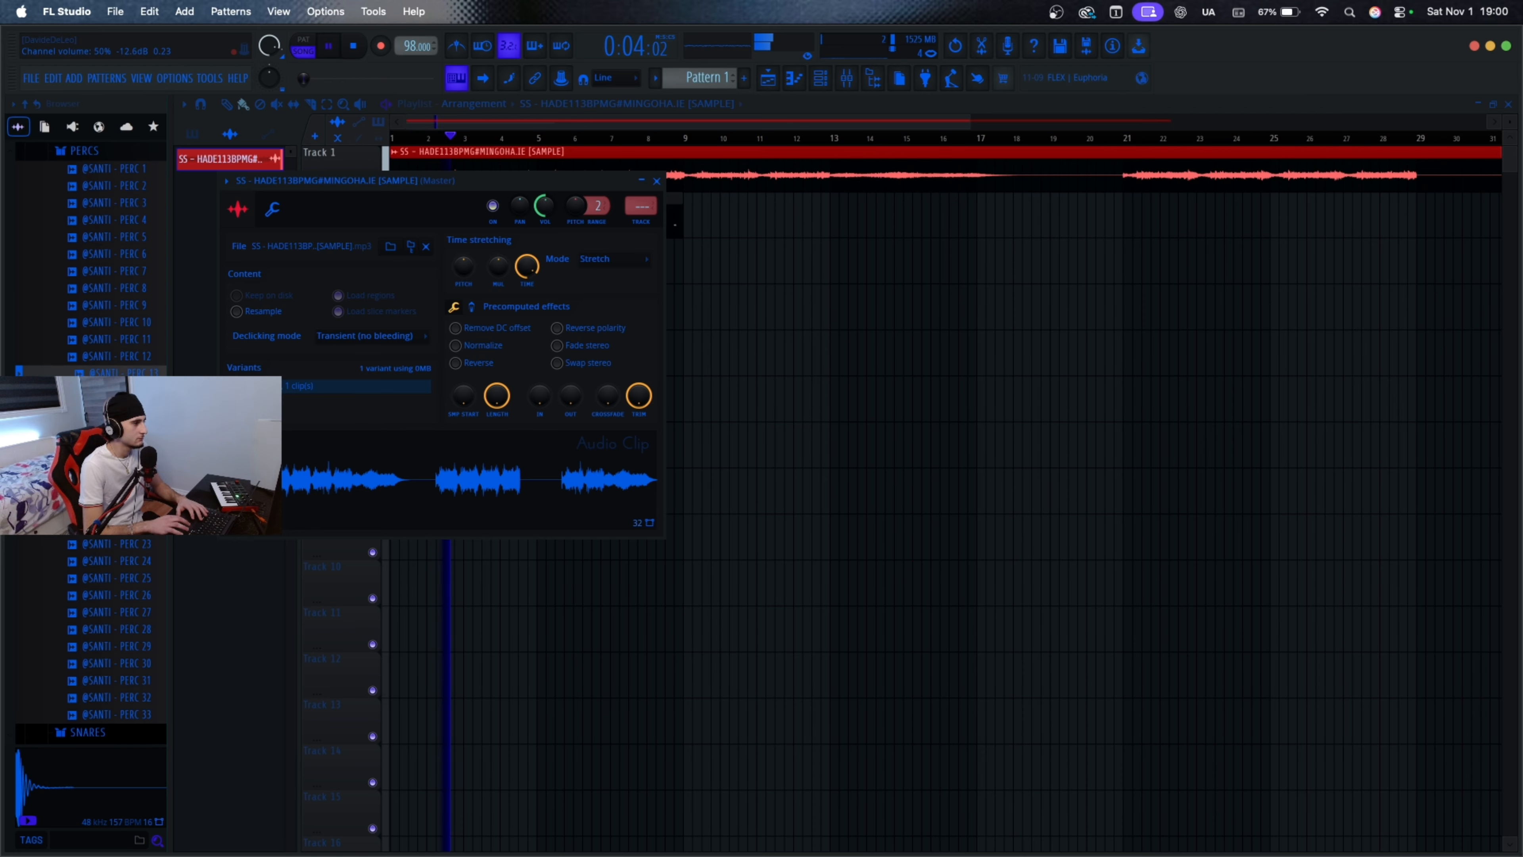
click(657, 181)
key(space)
Step: Show the Unsorted channels in the channel rack and play the song from the start to check the drums against the sample
click(821, 78)
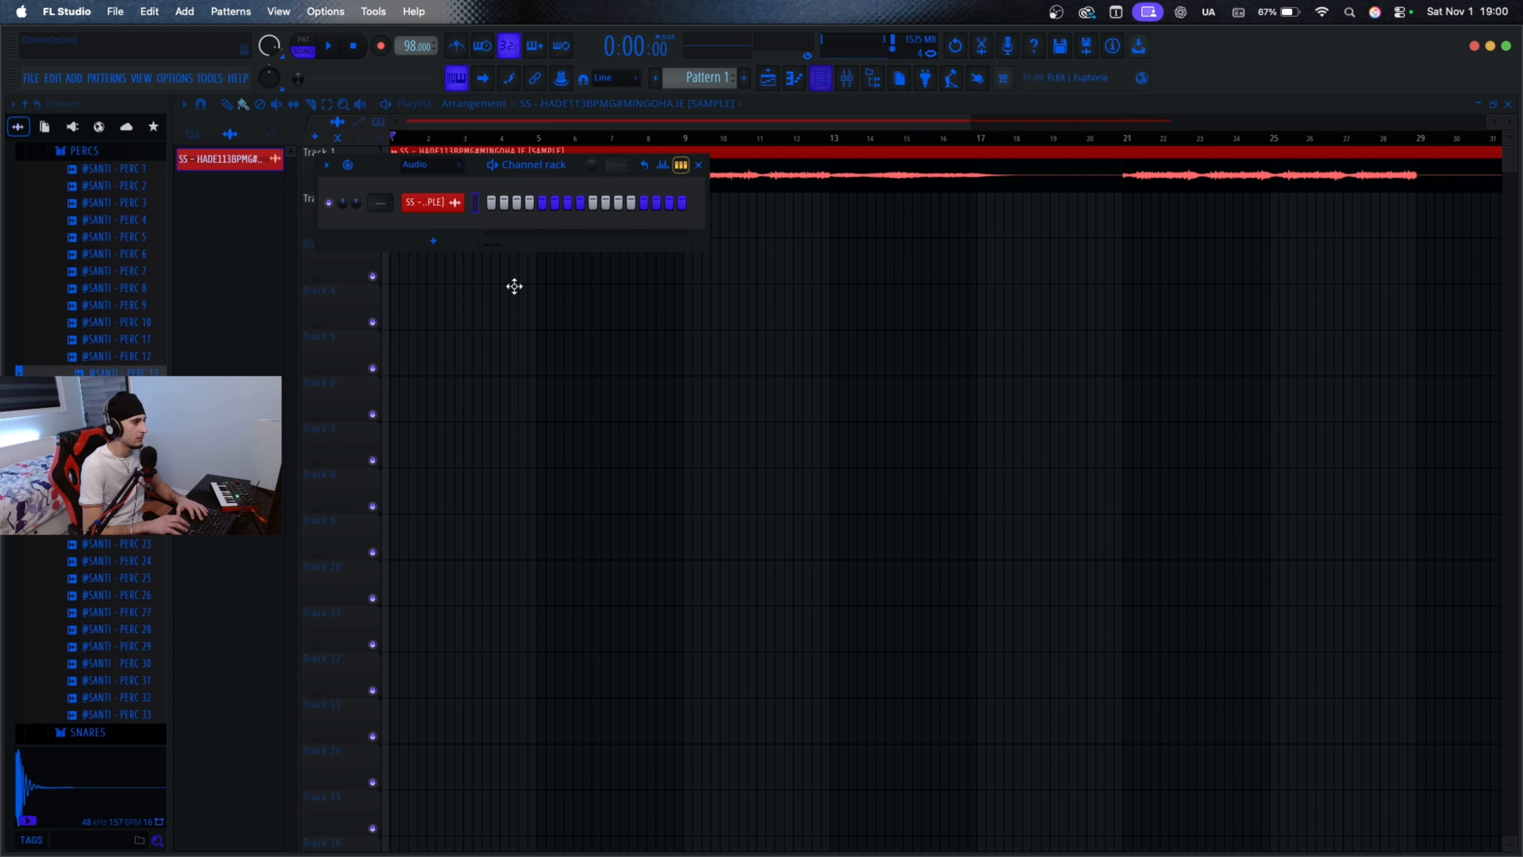
scroll(426, 173, down, 1)
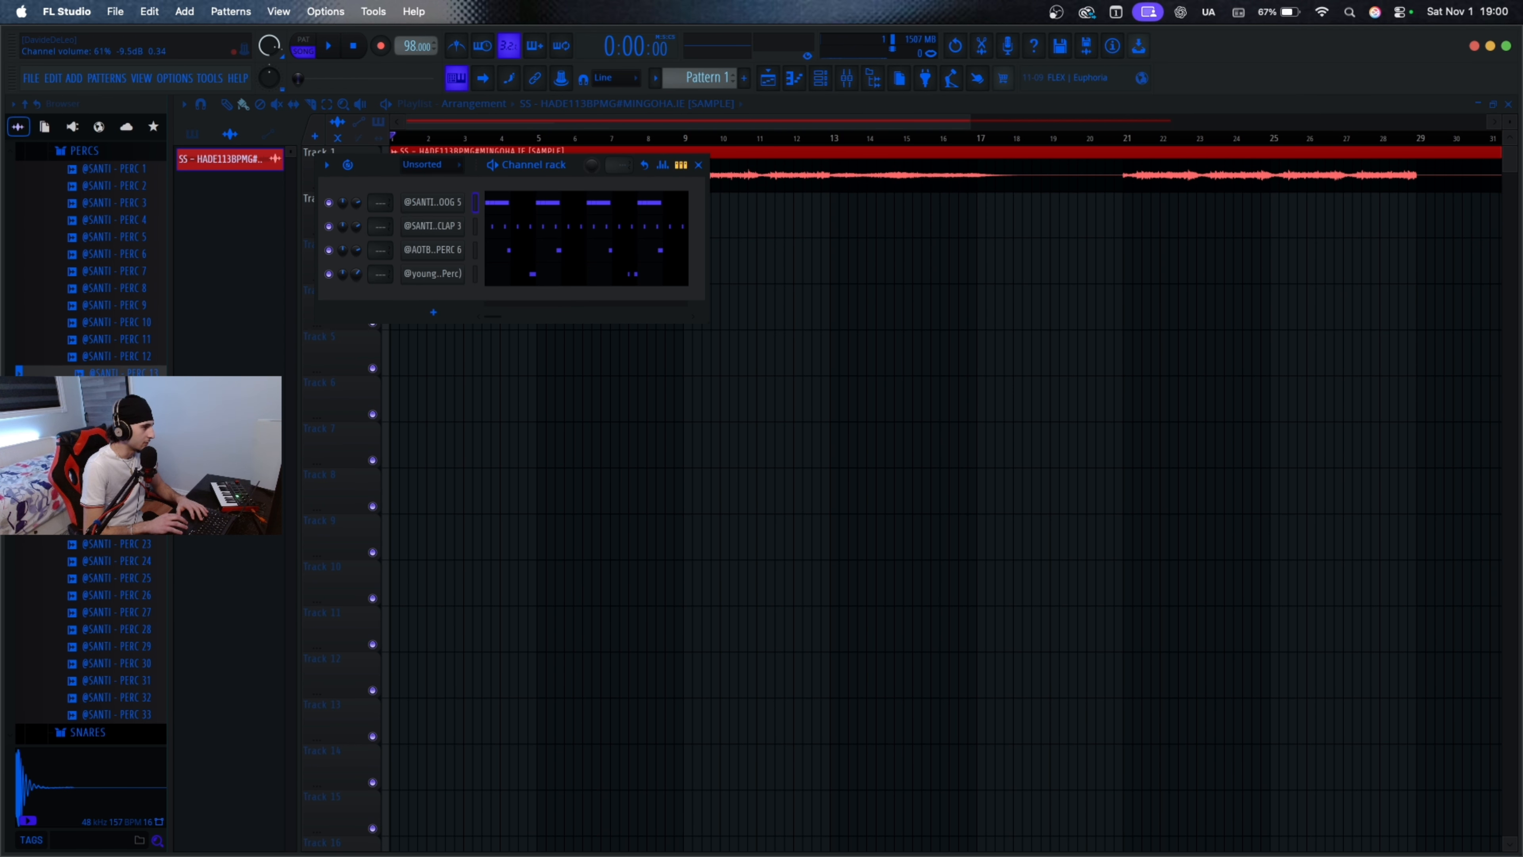
key(space)
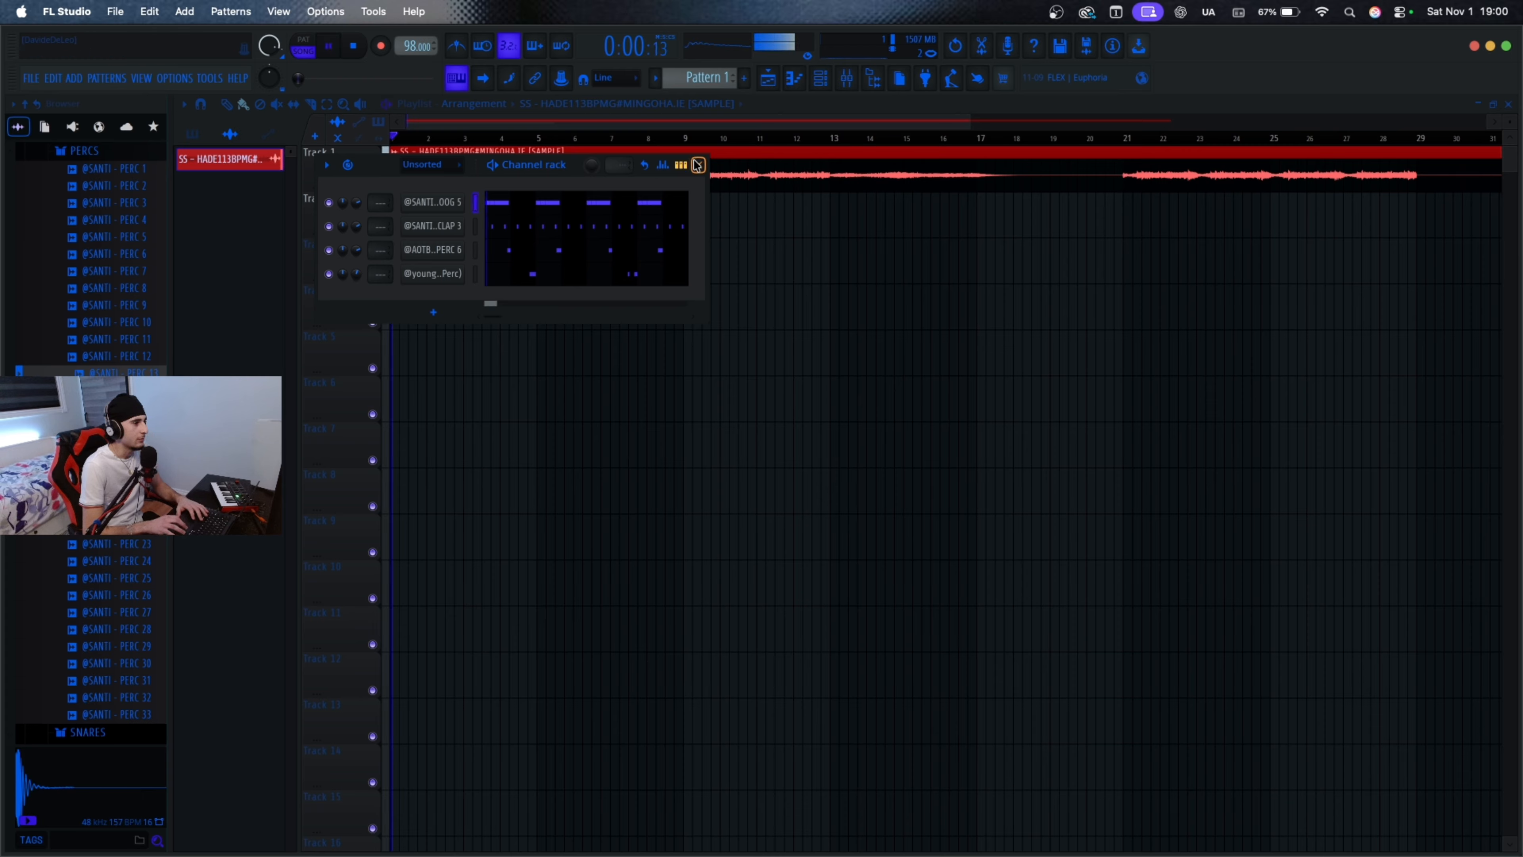
drag(477, 173, 663, 343)
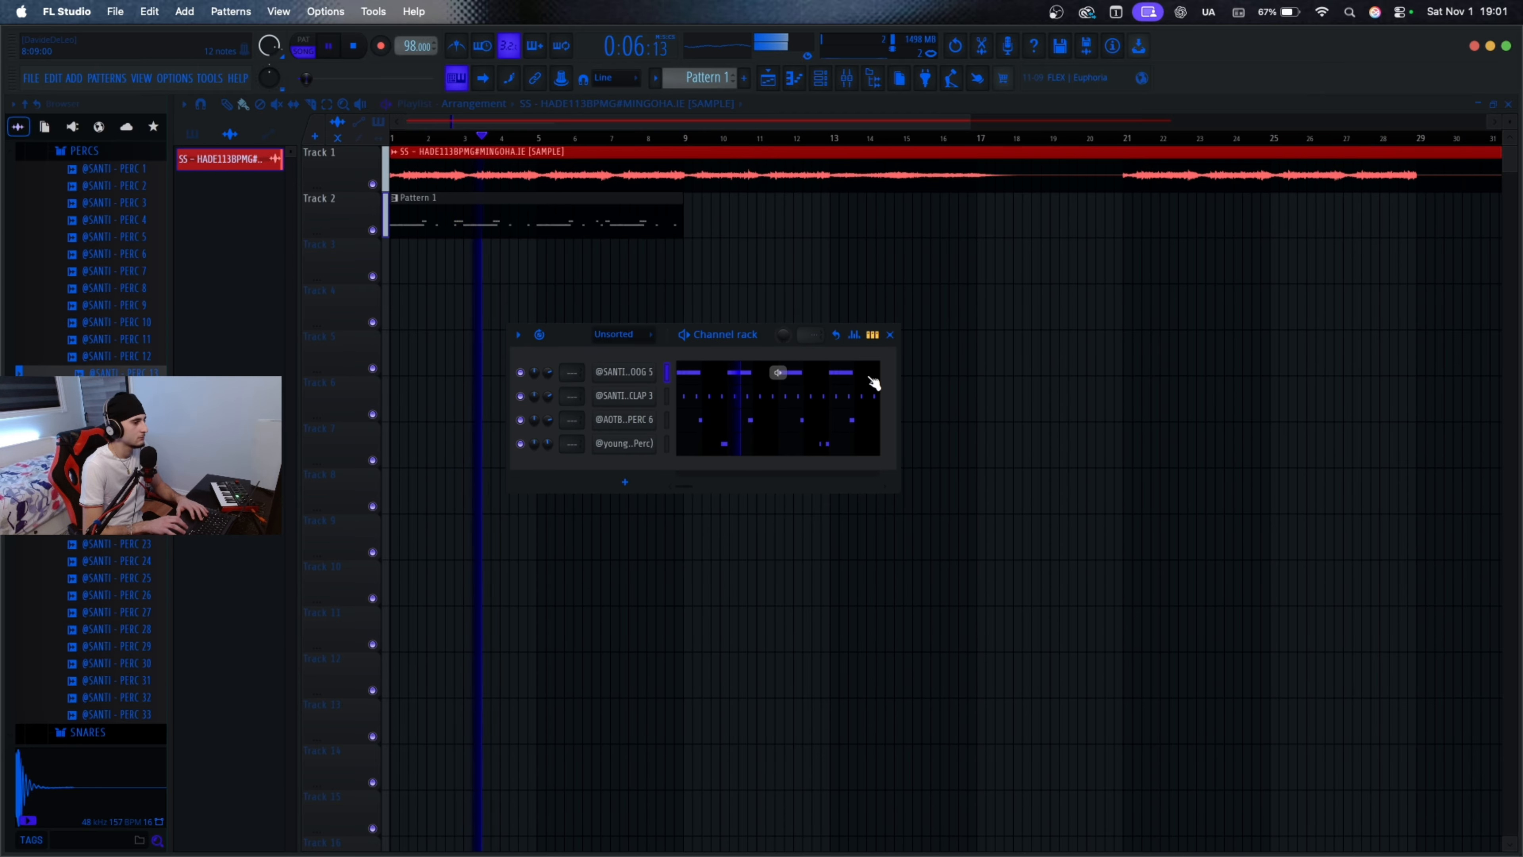
click(890, 335)
ctrl+scroll(603, 387, up, 2)
scroll(604, 388, left, 3)
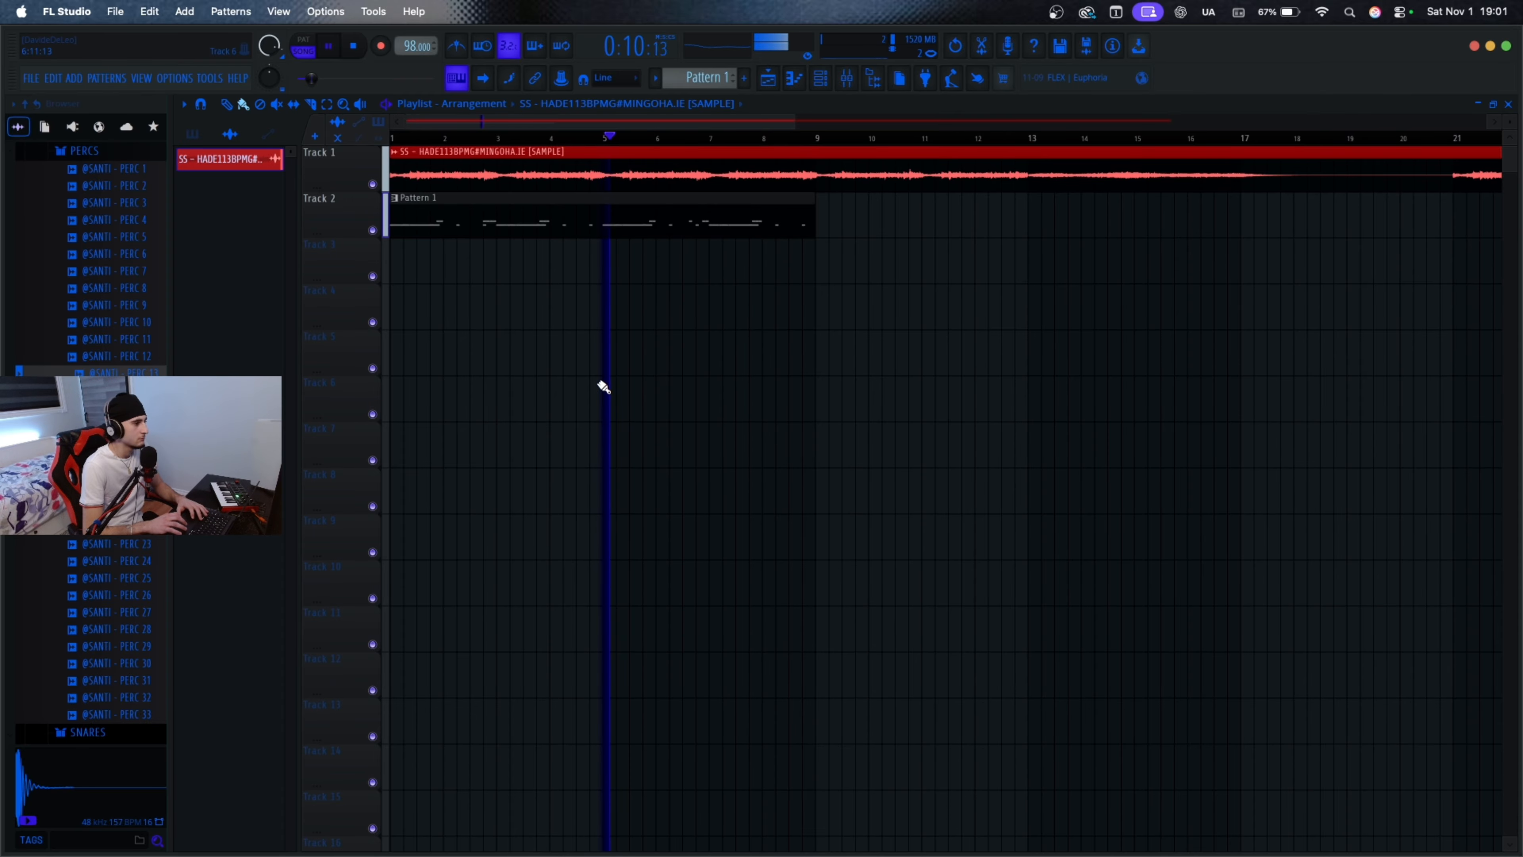
key(space)
Step: Open Pattern 1 from the playlist in the piano roll and show the Zap 10 notes
double_click(578, 218)
scroll(562, 356, left, 3)
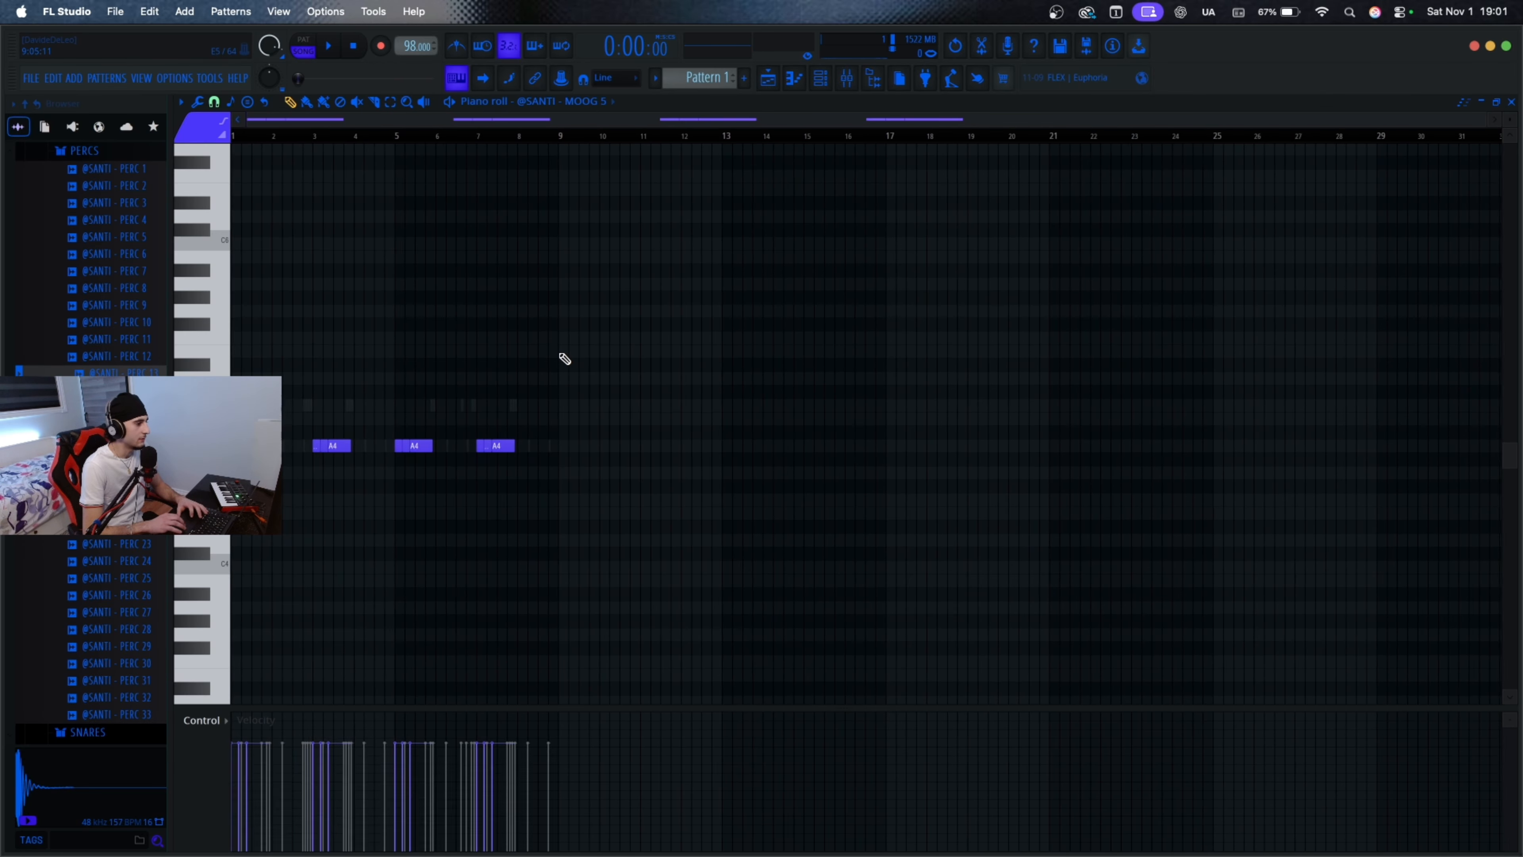
ctrl+scroll(351, 401, up, 2)
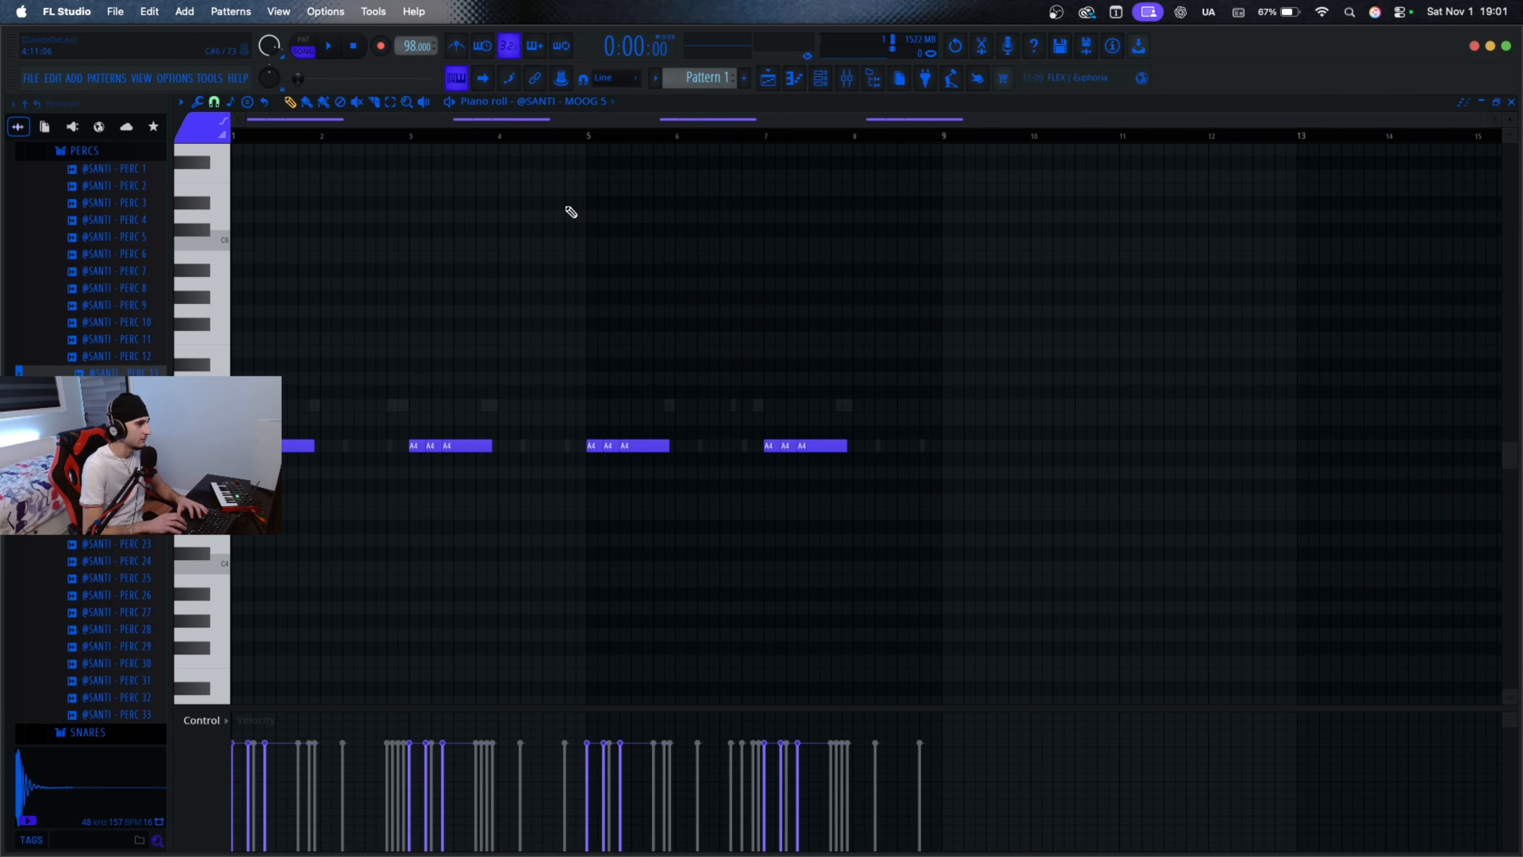
click(575, 101)
click(561, 286)
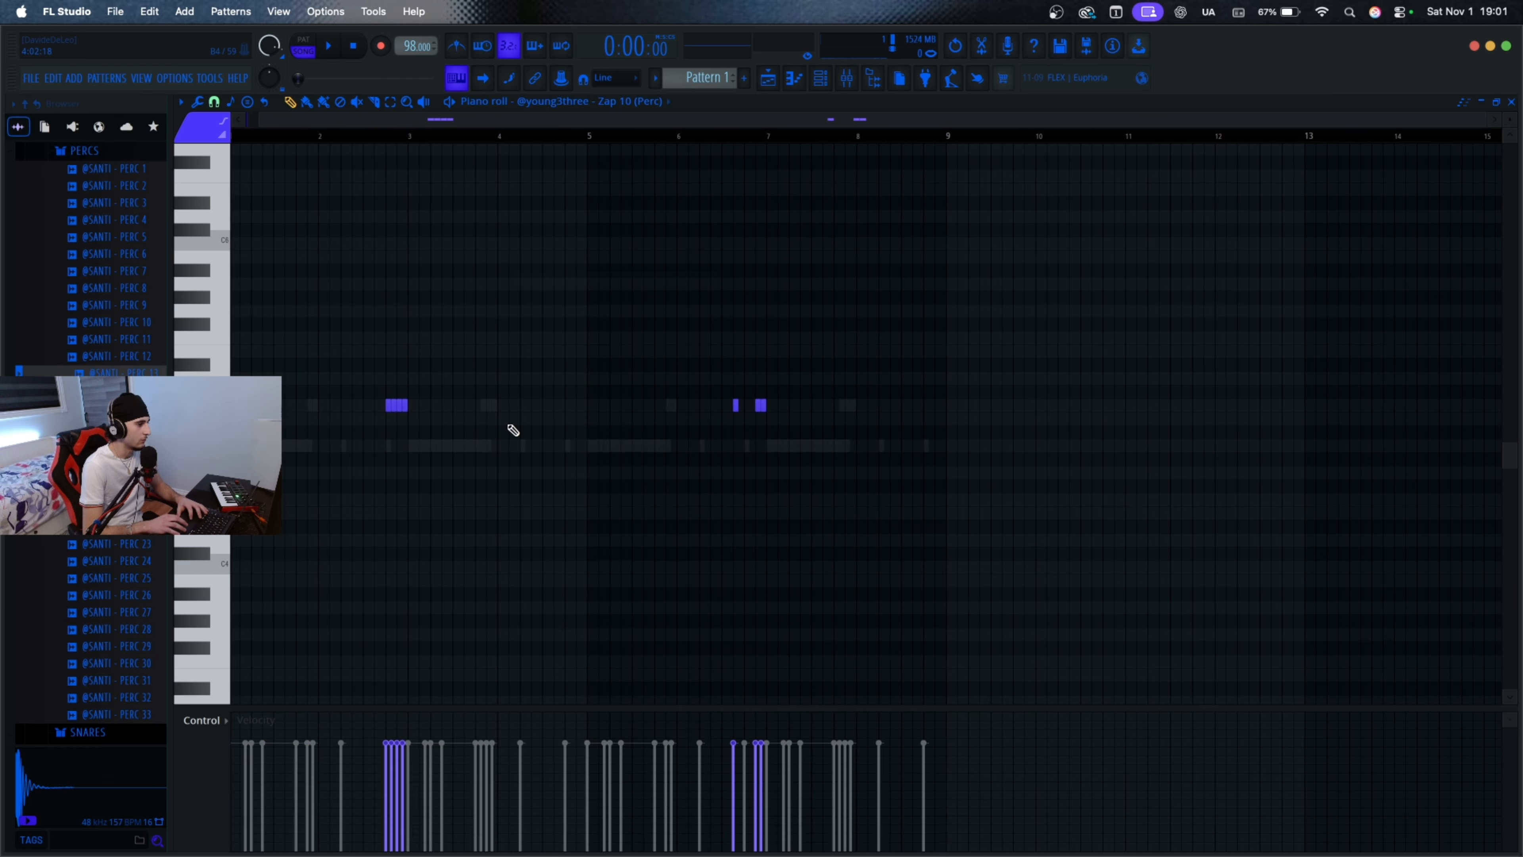
ctrl+scroll(513, 430, up, 2)
click(827, 83)
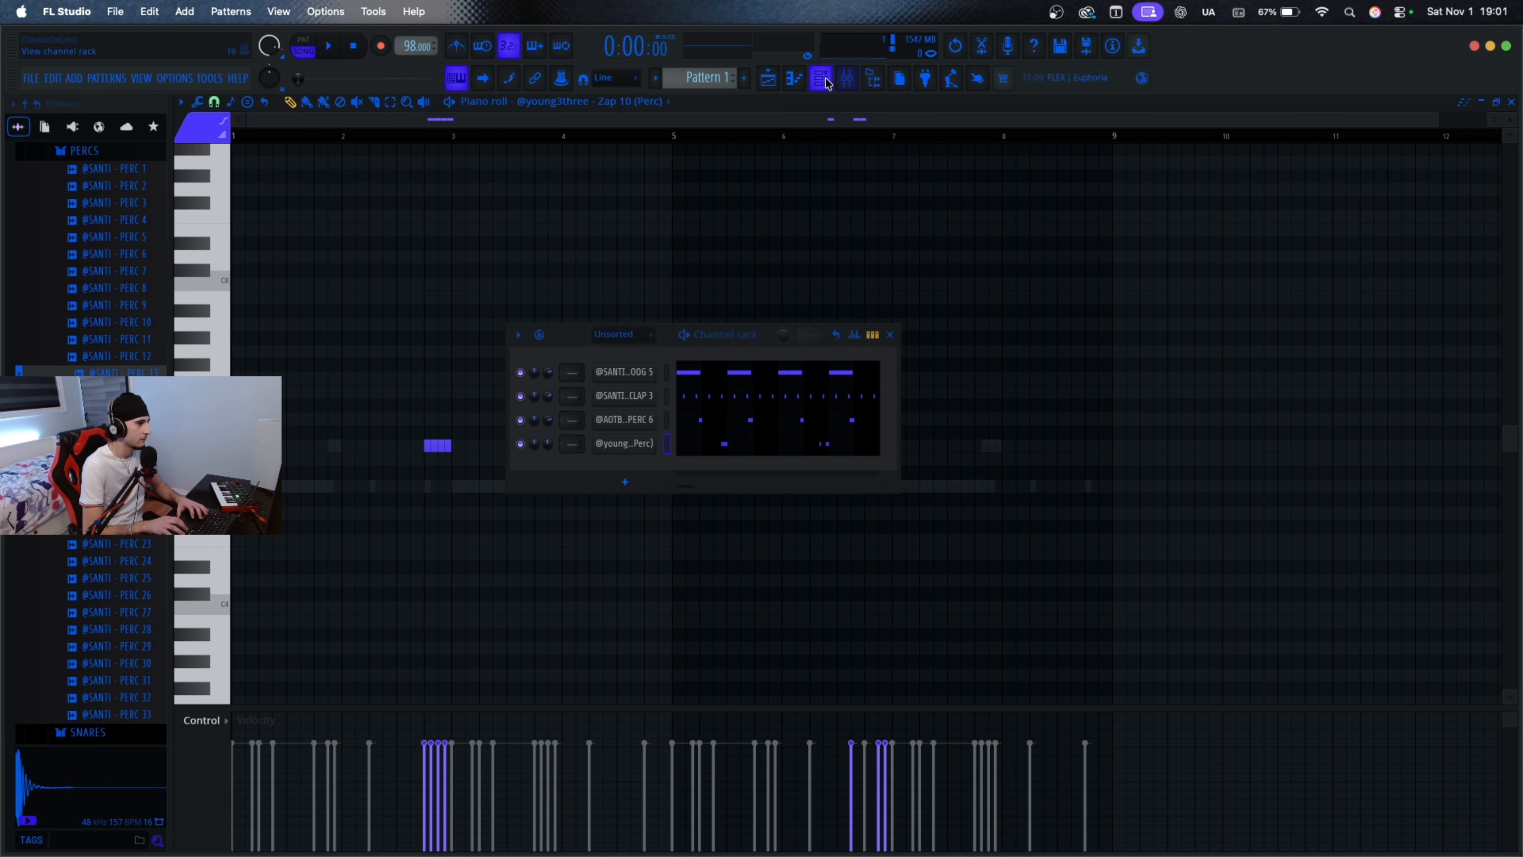
click(84, 355)
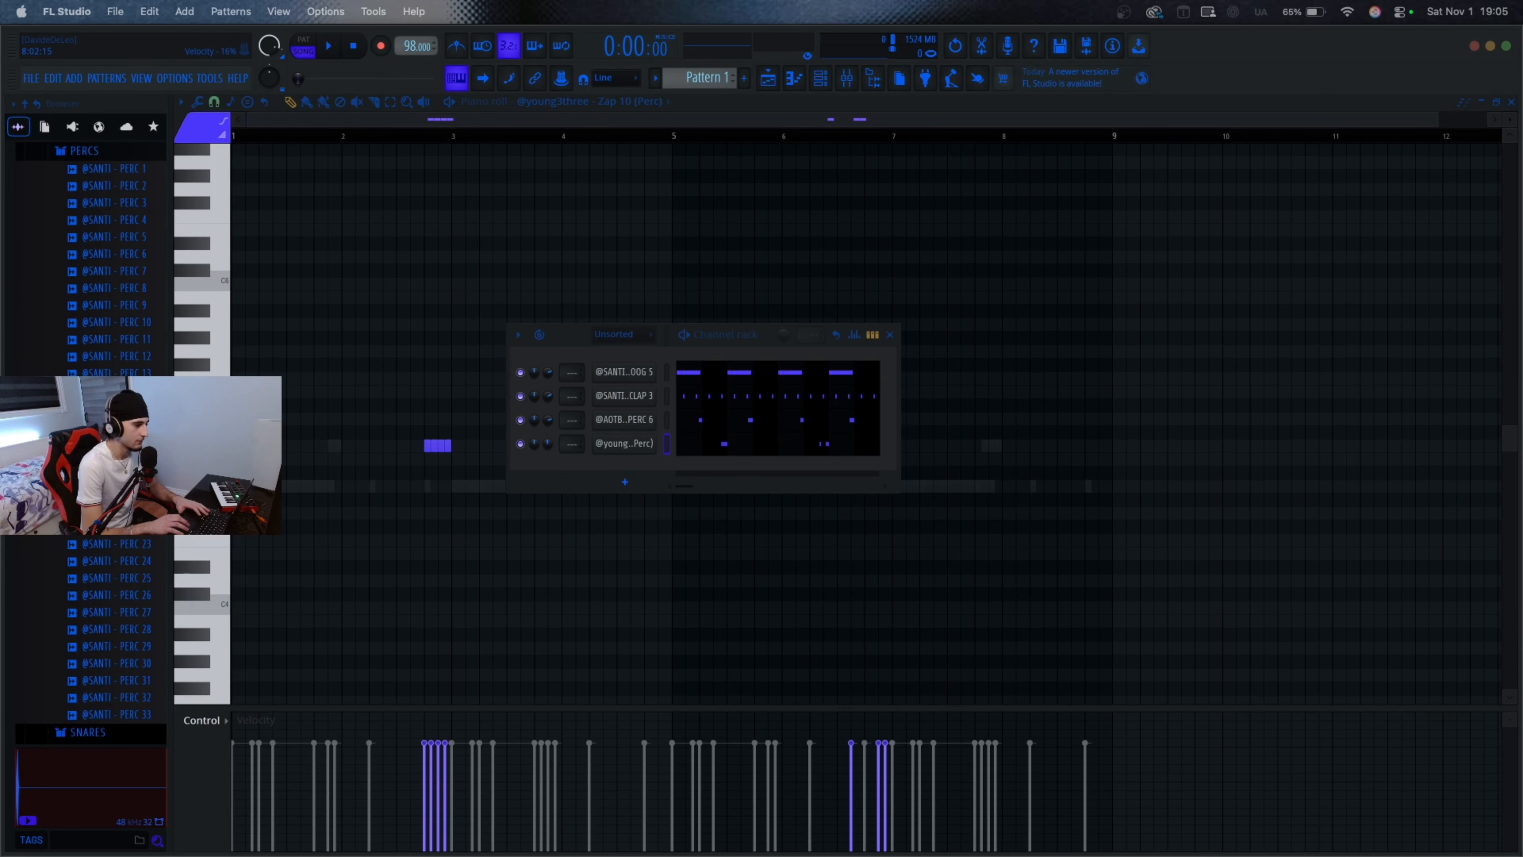
click(114, 459)
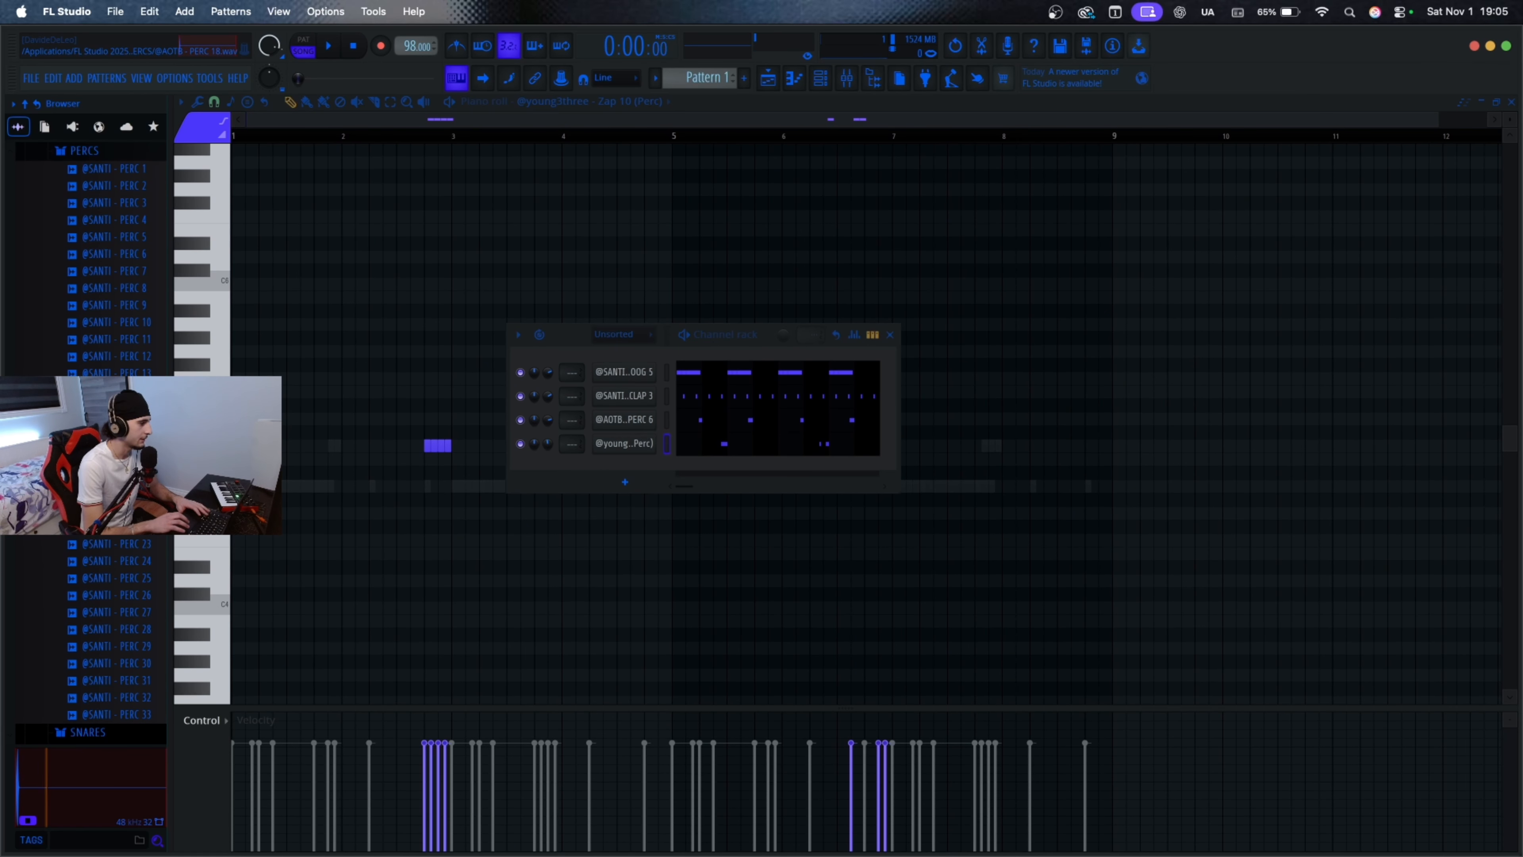
drag(114, 458, 649, 483)
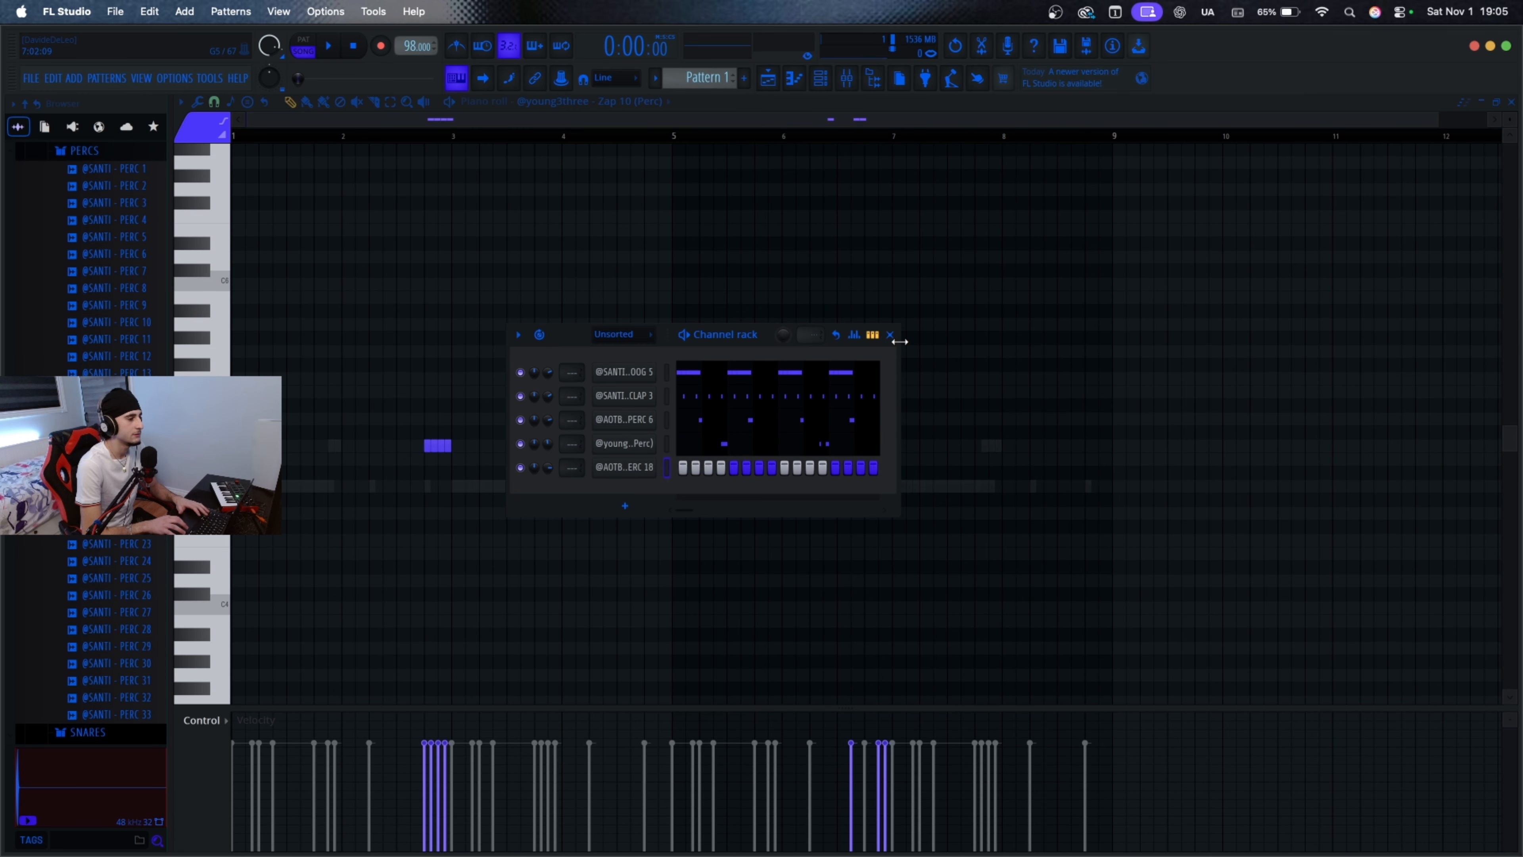
click(890, 335)
Step: Play the song from the start and switch the piano roll from Zap 10 to PERC 18
scroll(697, 462, down, 5)
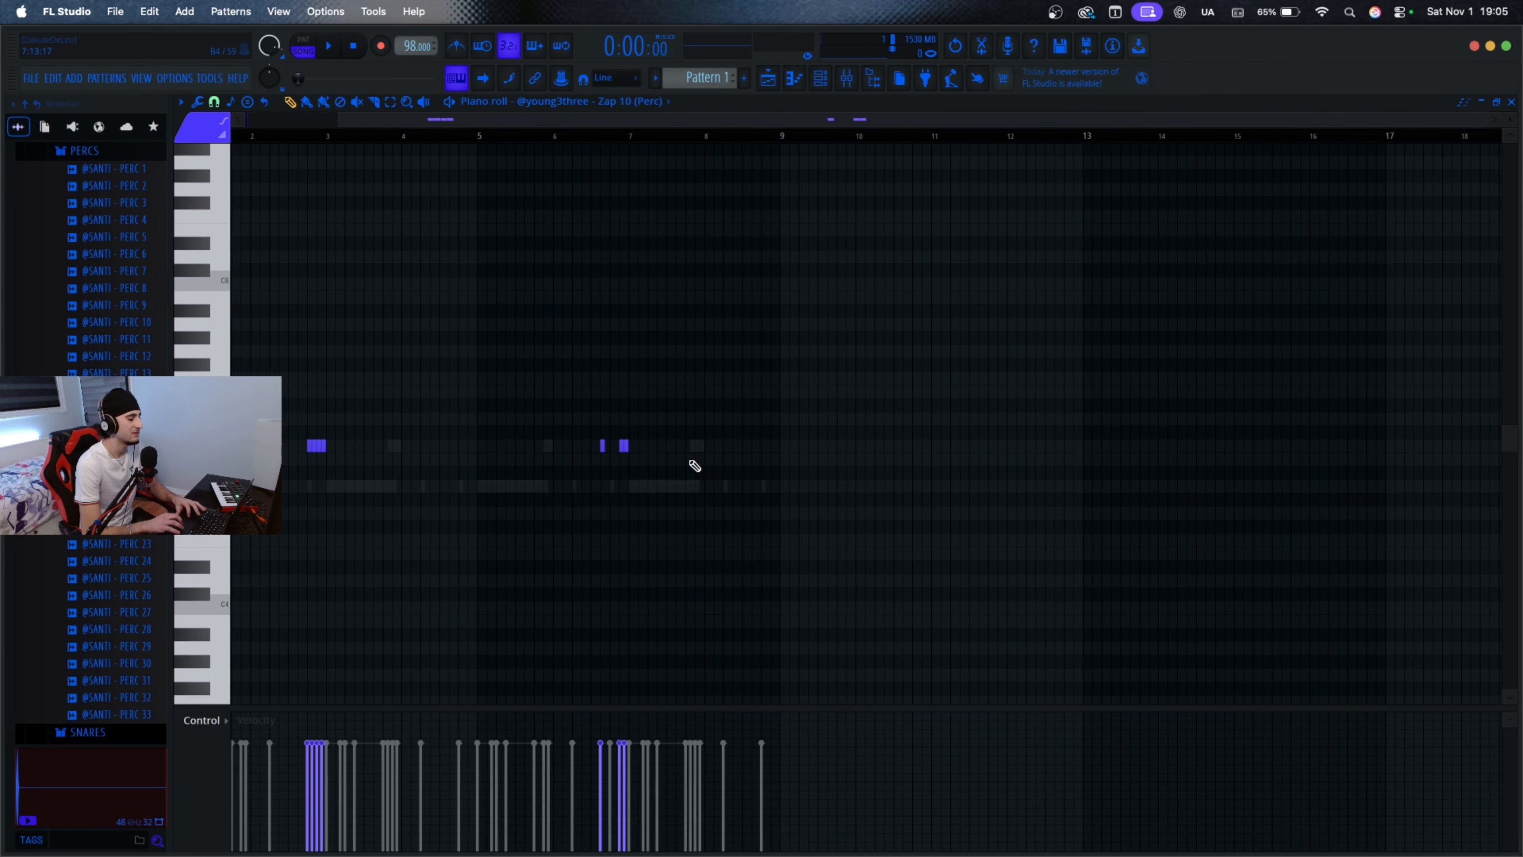
scroll(695, 466, left, 2)
scroll(695, 466, up, 3)
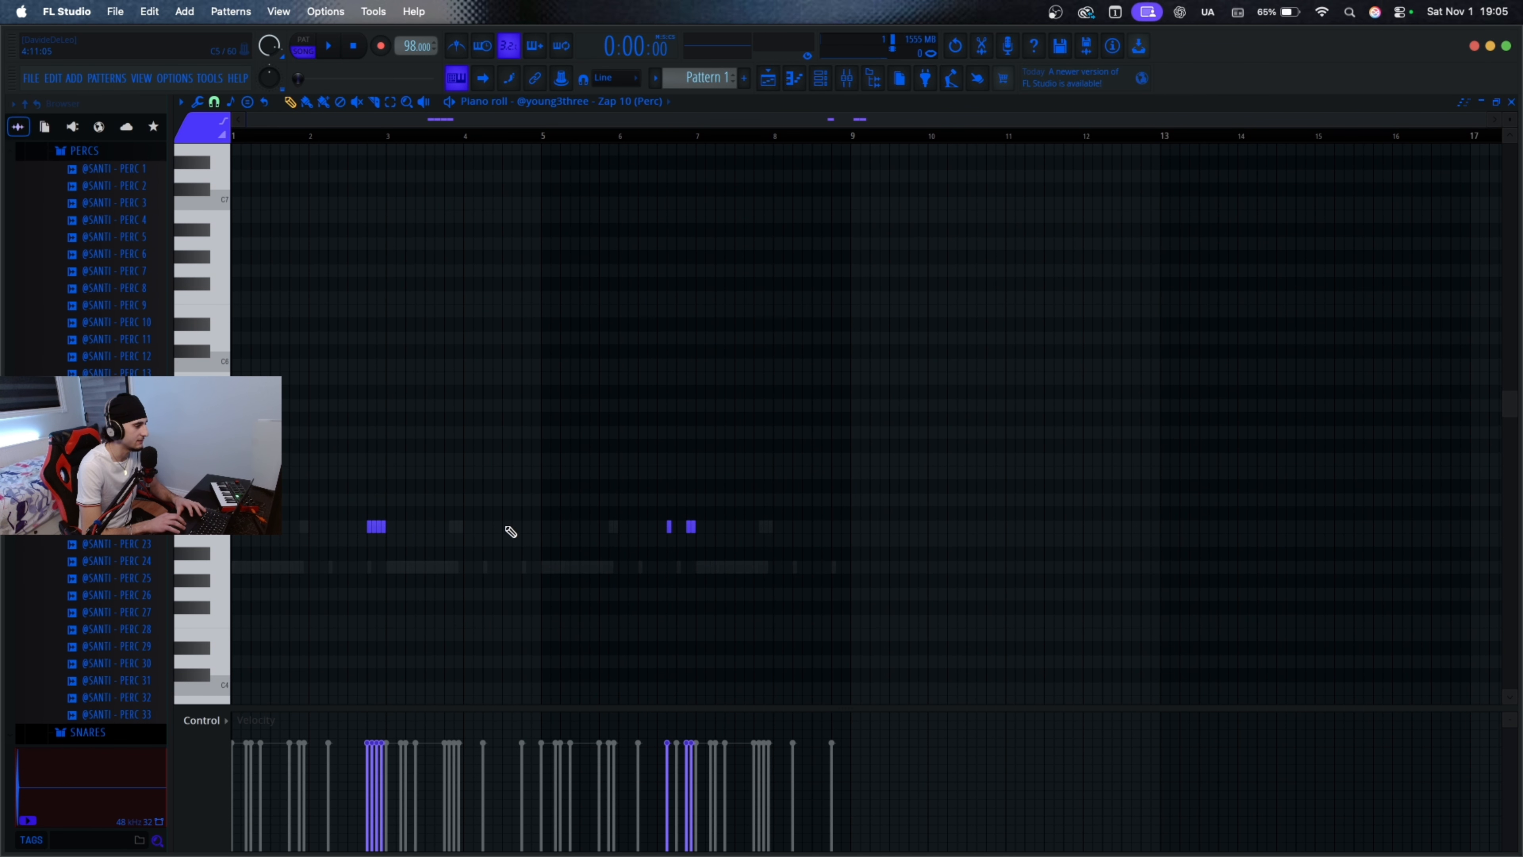
scroll(394, 544, up, 3)
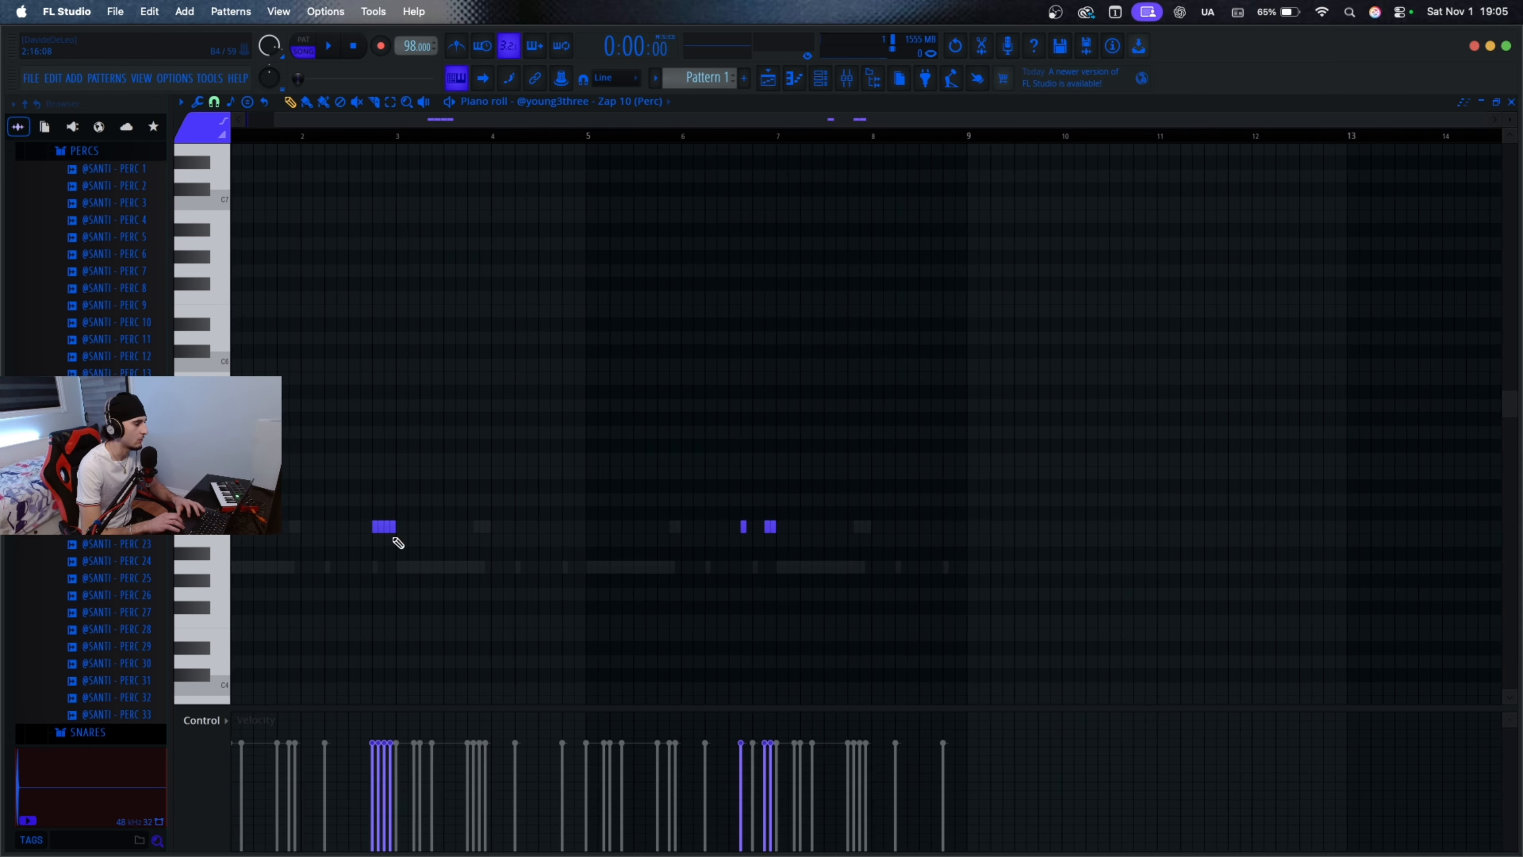
scroll(394, 545, down, 3)
key(space)
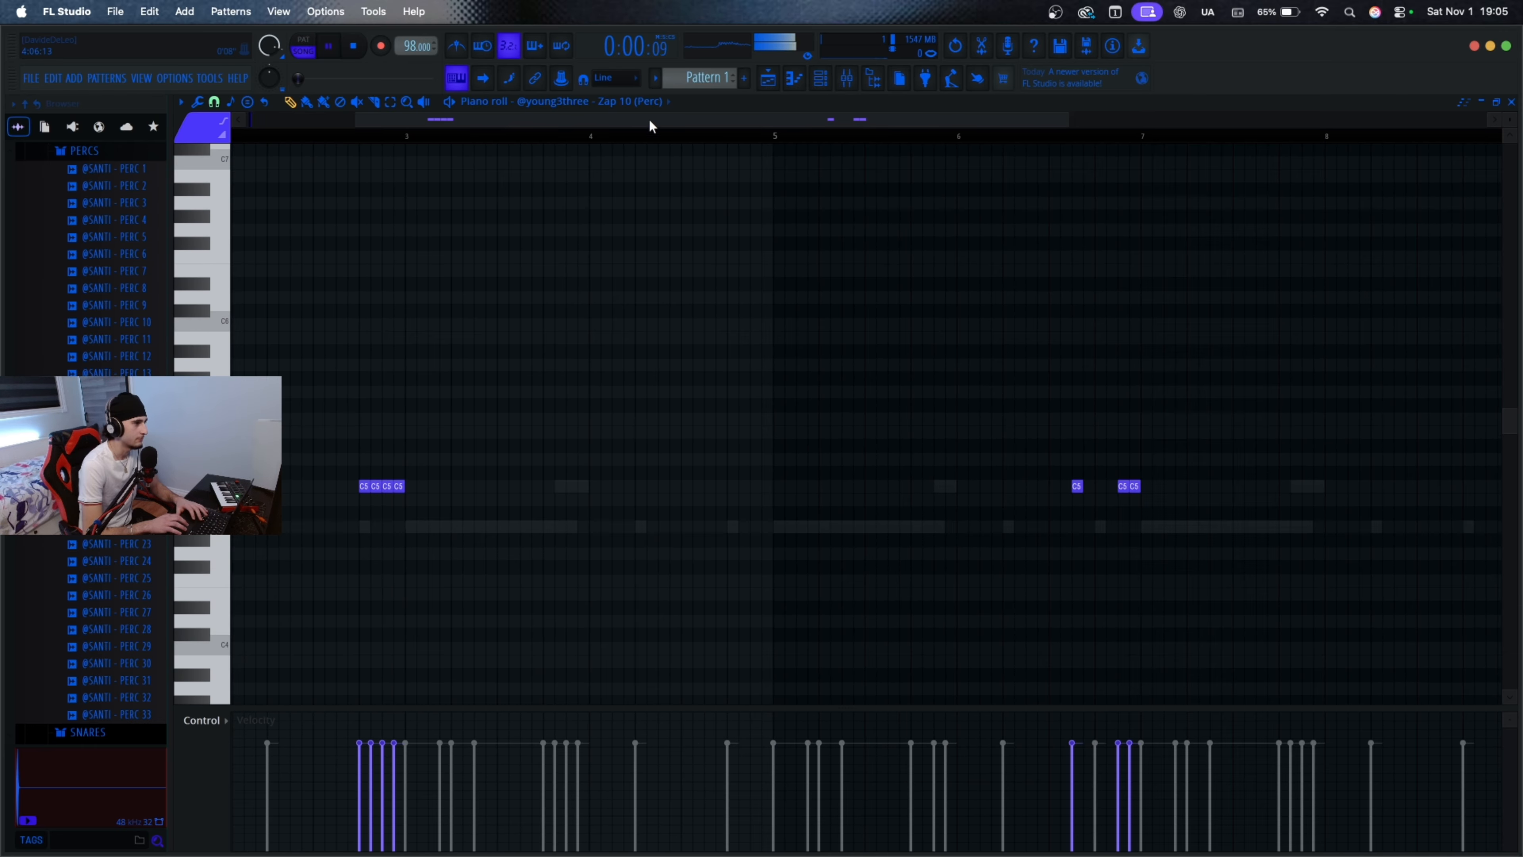
click(648, 104)
click(632, 292)
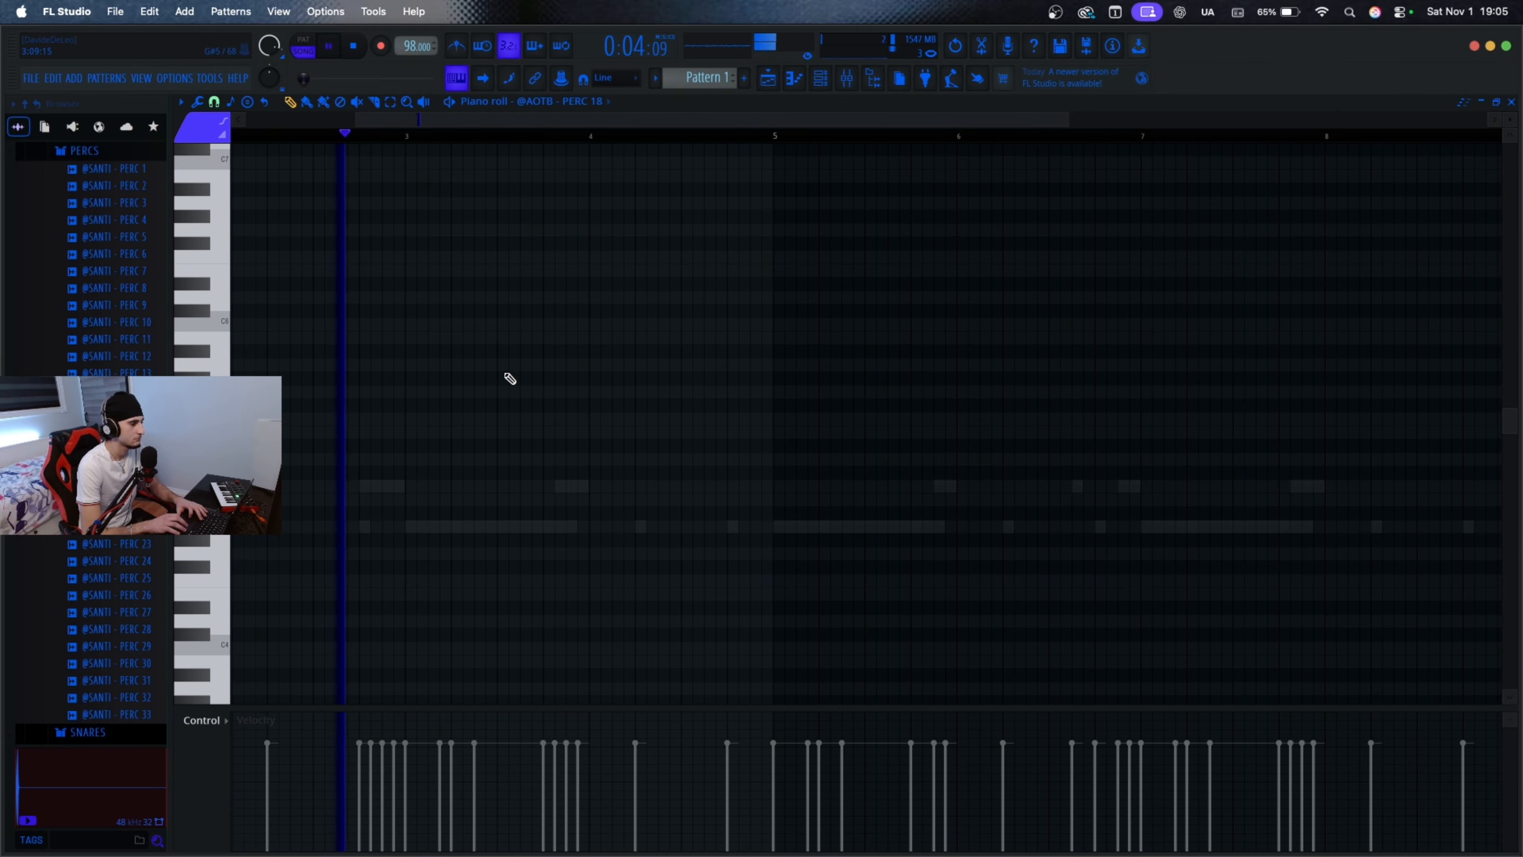
Step: Place two consecutive C5 notes of PERC 18 at the end of bar 4
scroll(508, 376, down, 2)
scroll(510, 379, left, 2)
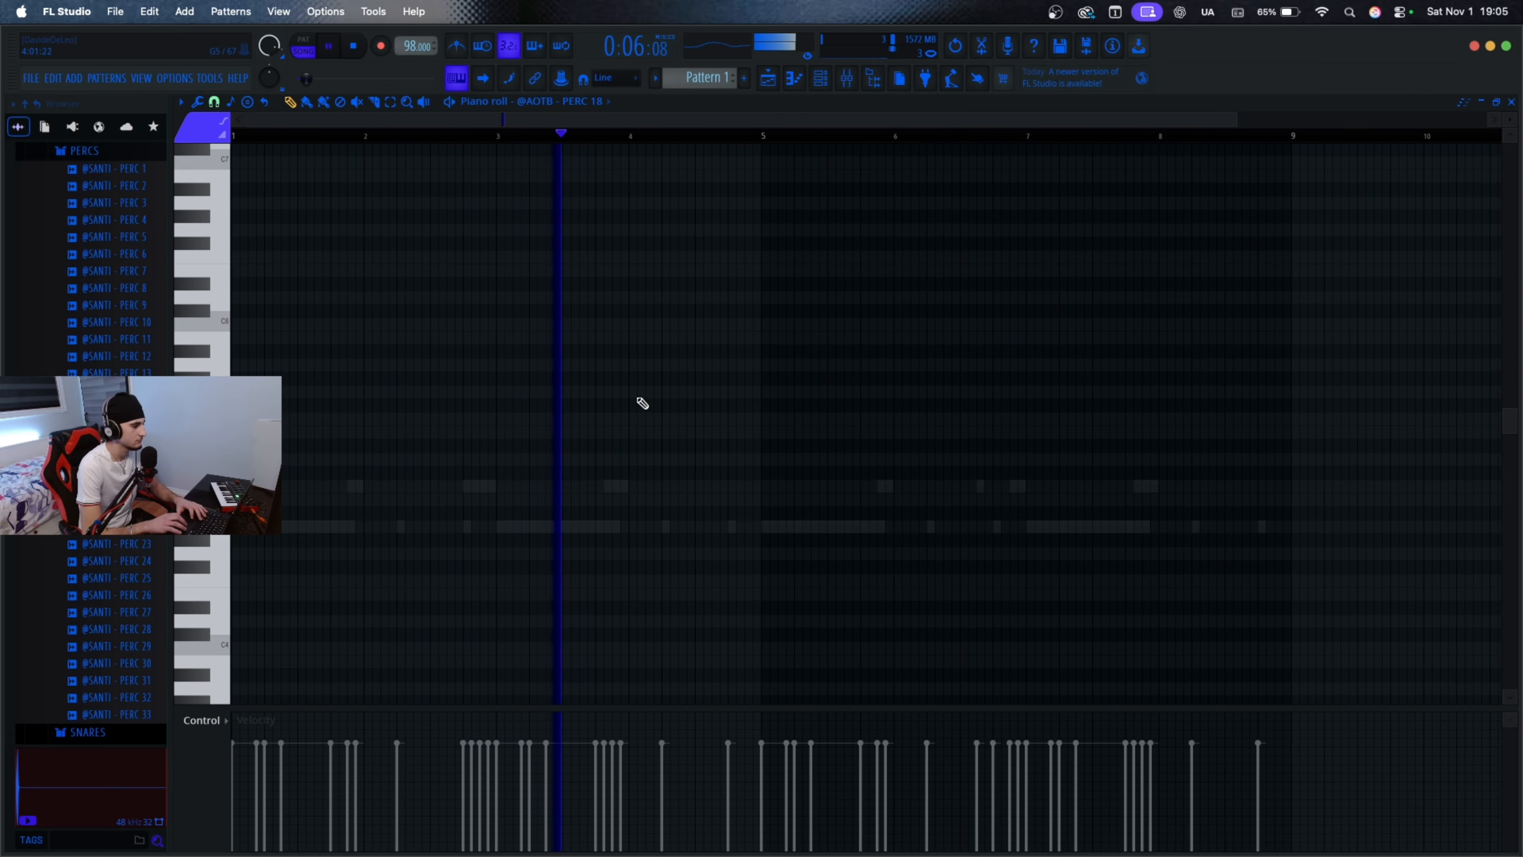
scroll(766, 494, up, 1)
click(764, 487)
key(space)
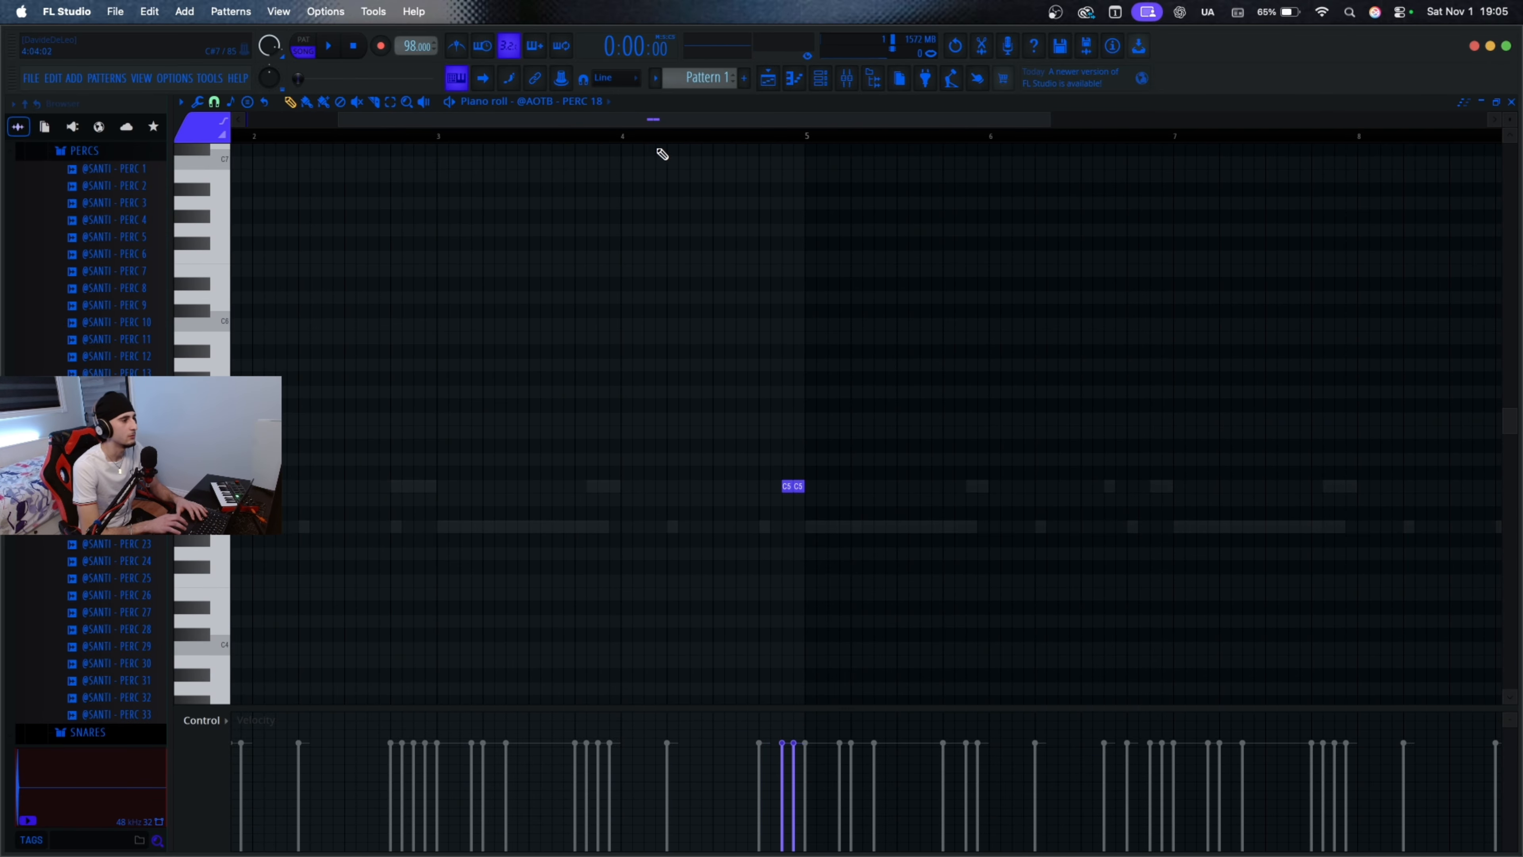
Step: Play the song through bar 5 to check the two PERC 18 hits against the other channels
key(space)
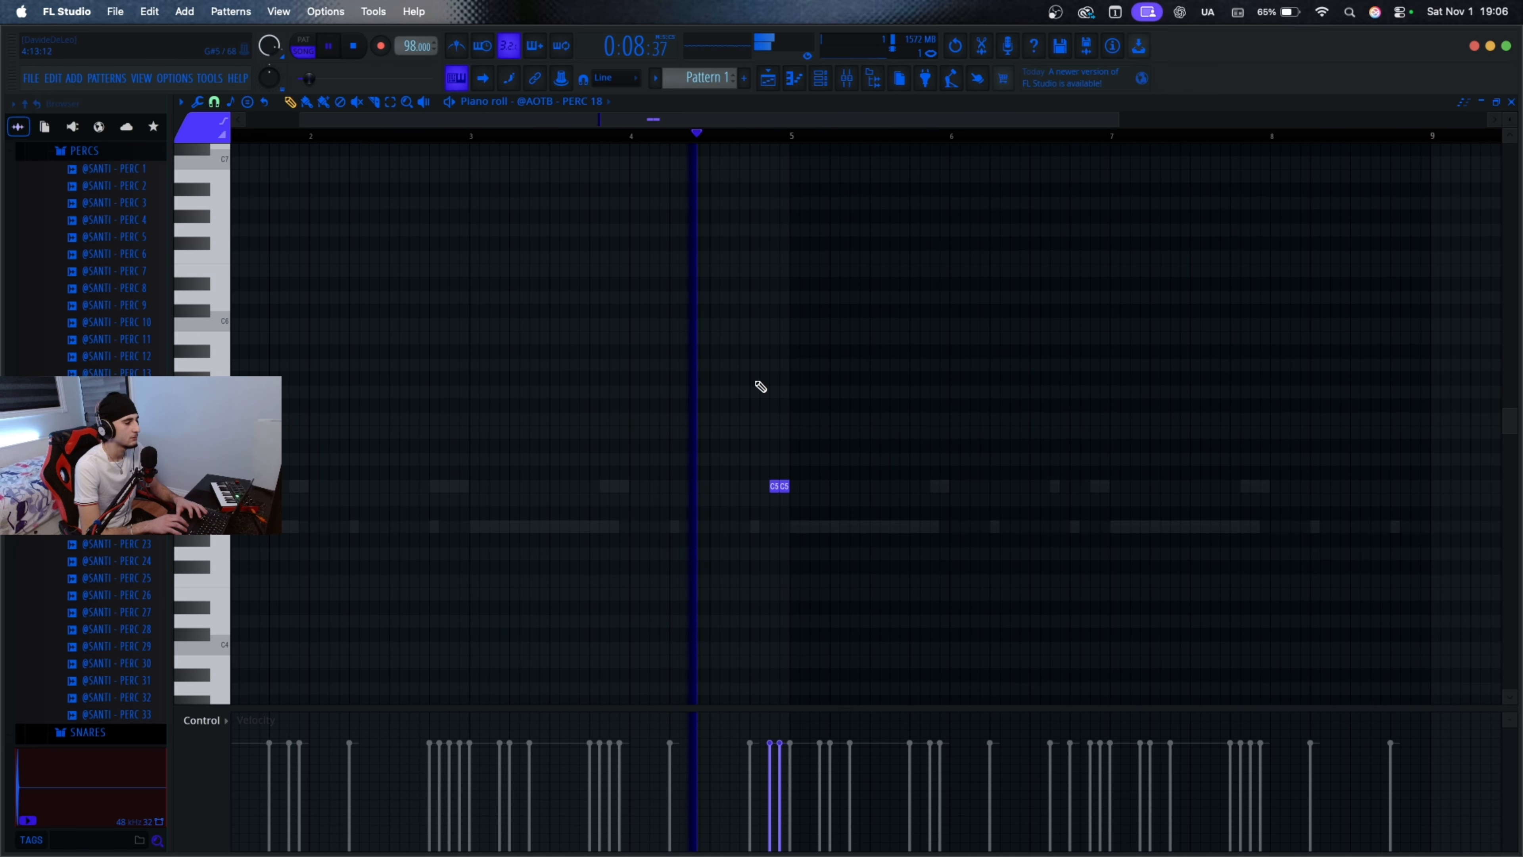
scroll(758, 385, up, 1)
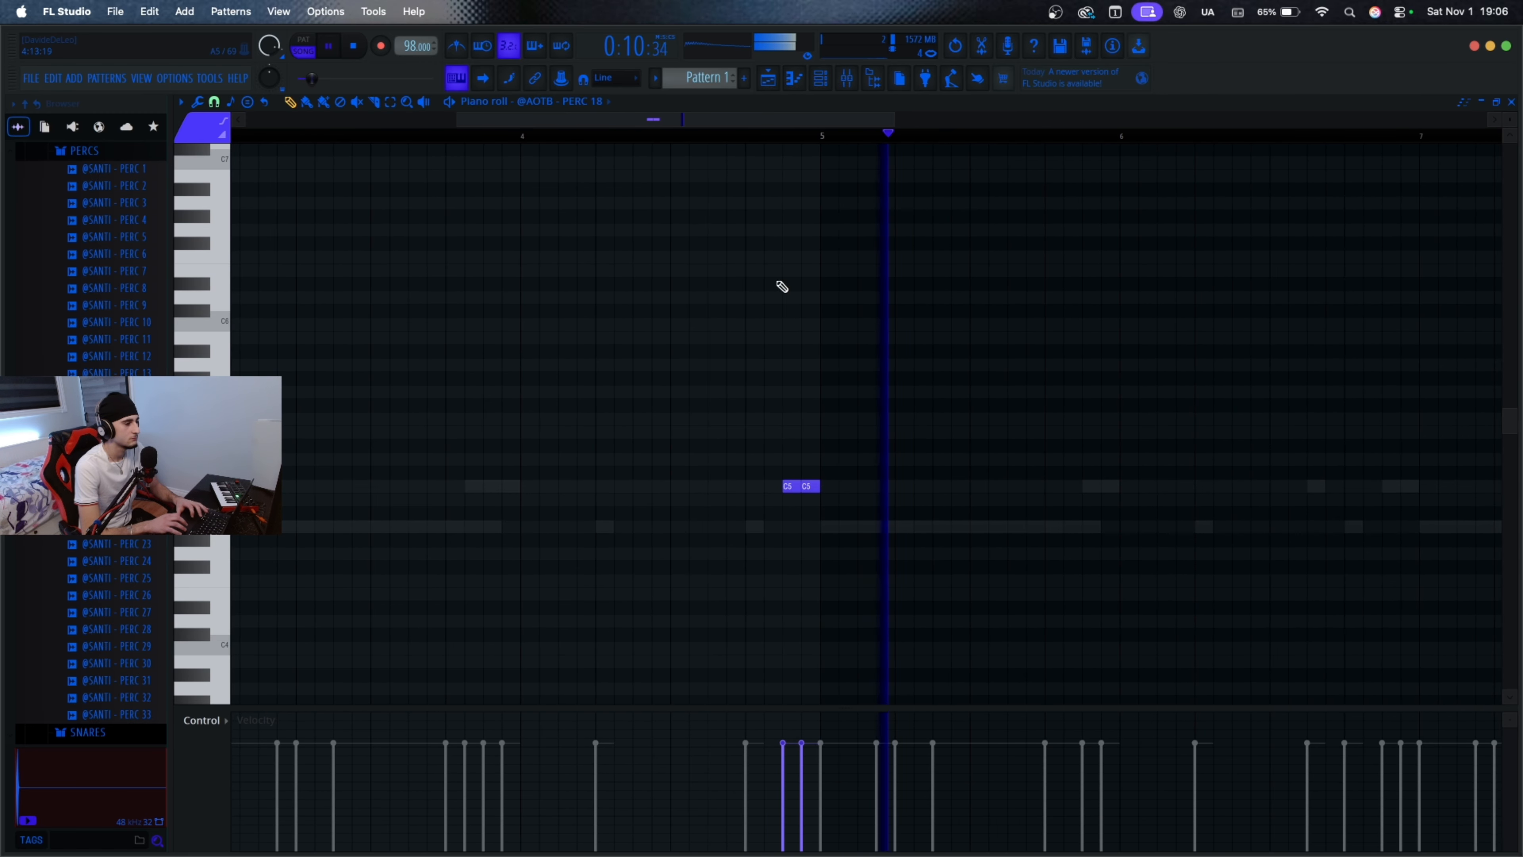
key(space)
Step: Check the PERC 18 channel and its volume in the channel rack, playing the song against the other channels
click(821, 77)
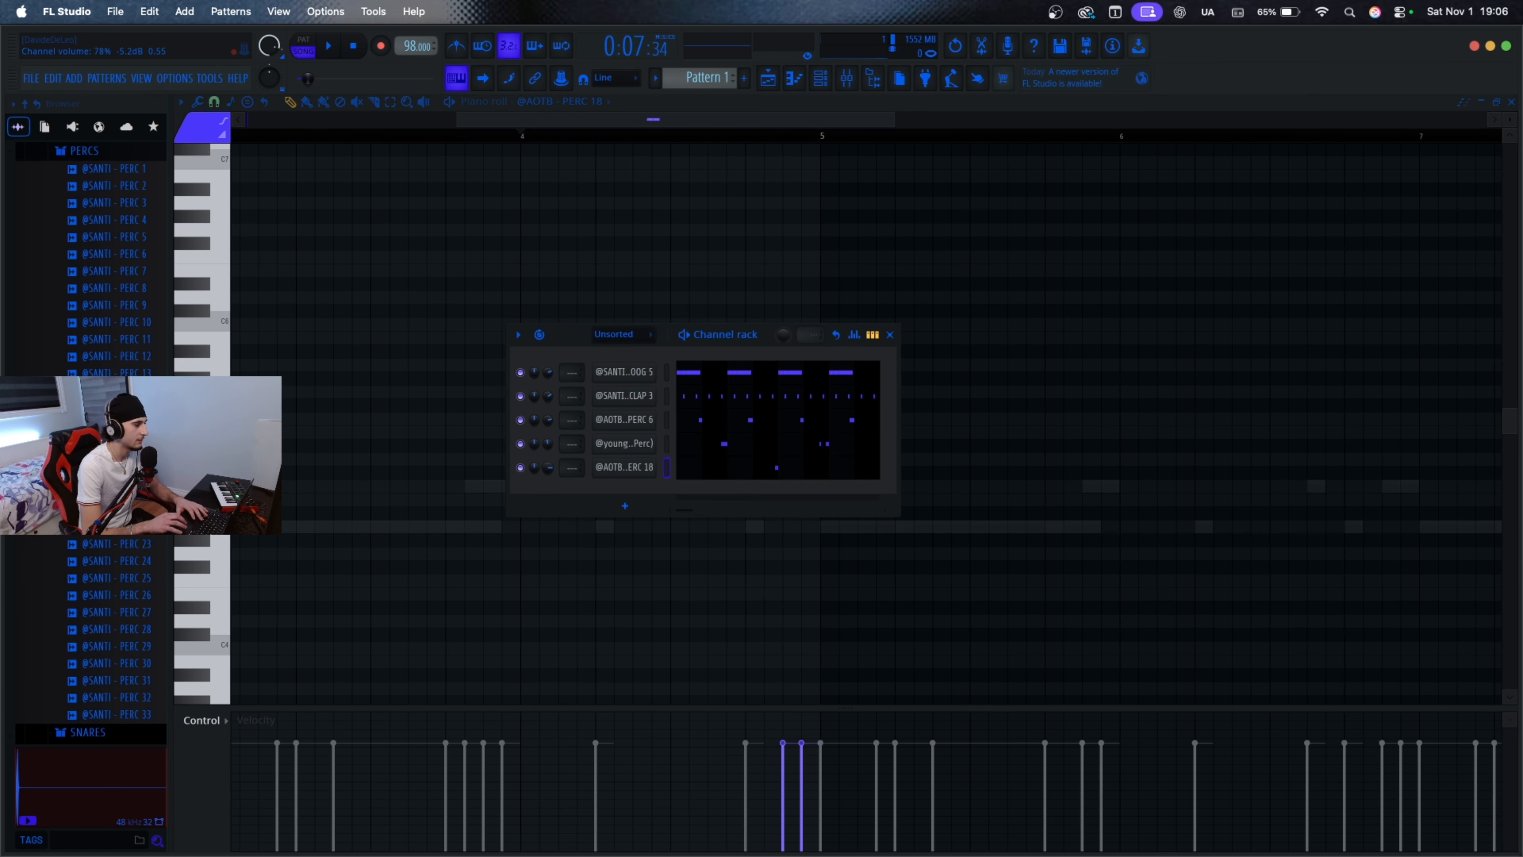
key(space)
click(890, 334)
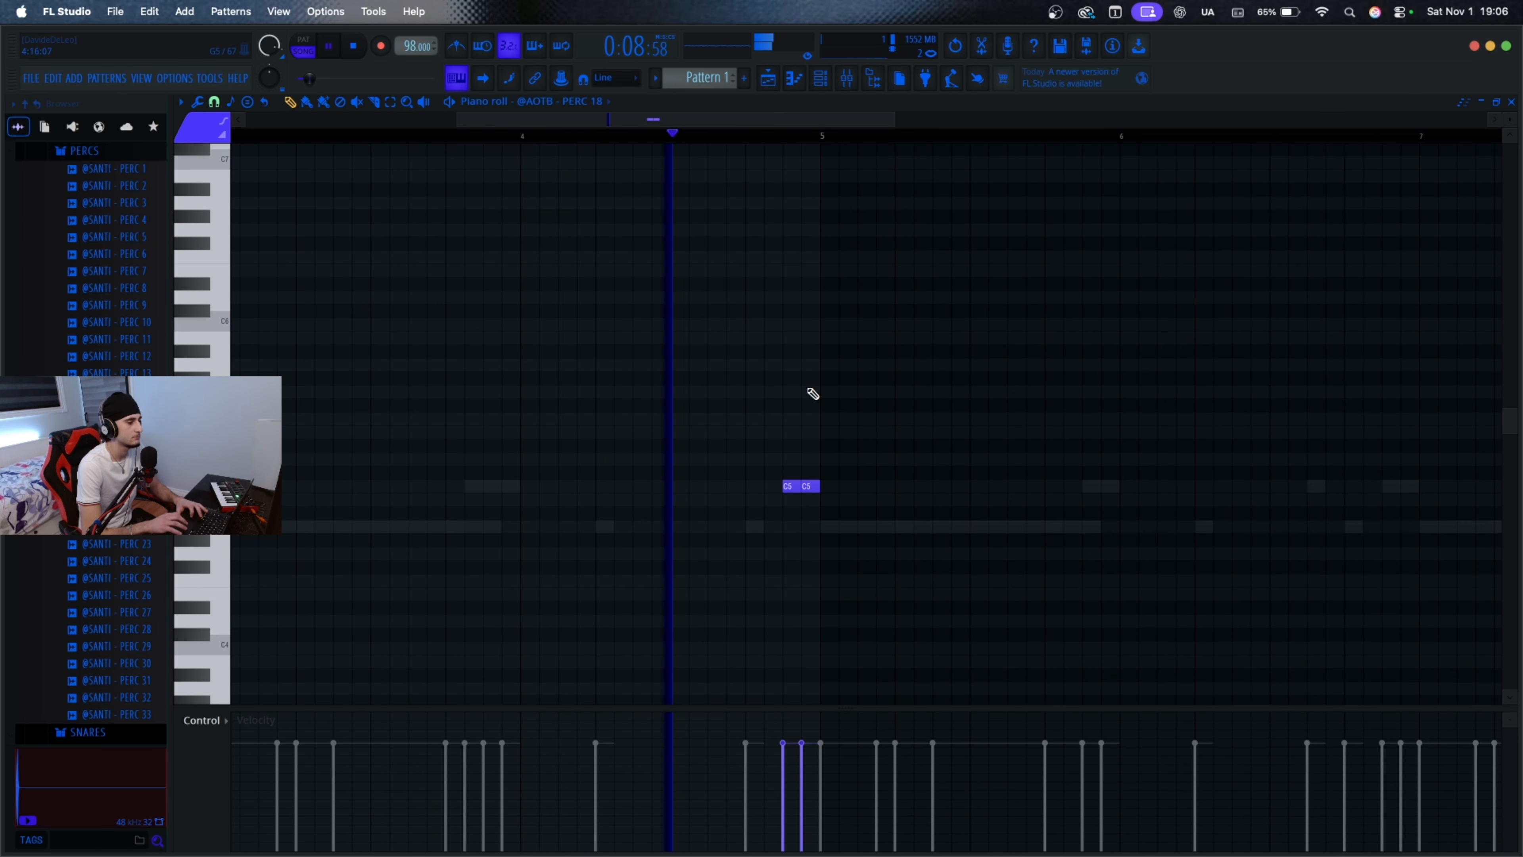
Step: Stop playback and duplicate the two PERC 18 notes of bars 1–4 into bars 5–8
scroll(813, 393, down, 3)
key(space)
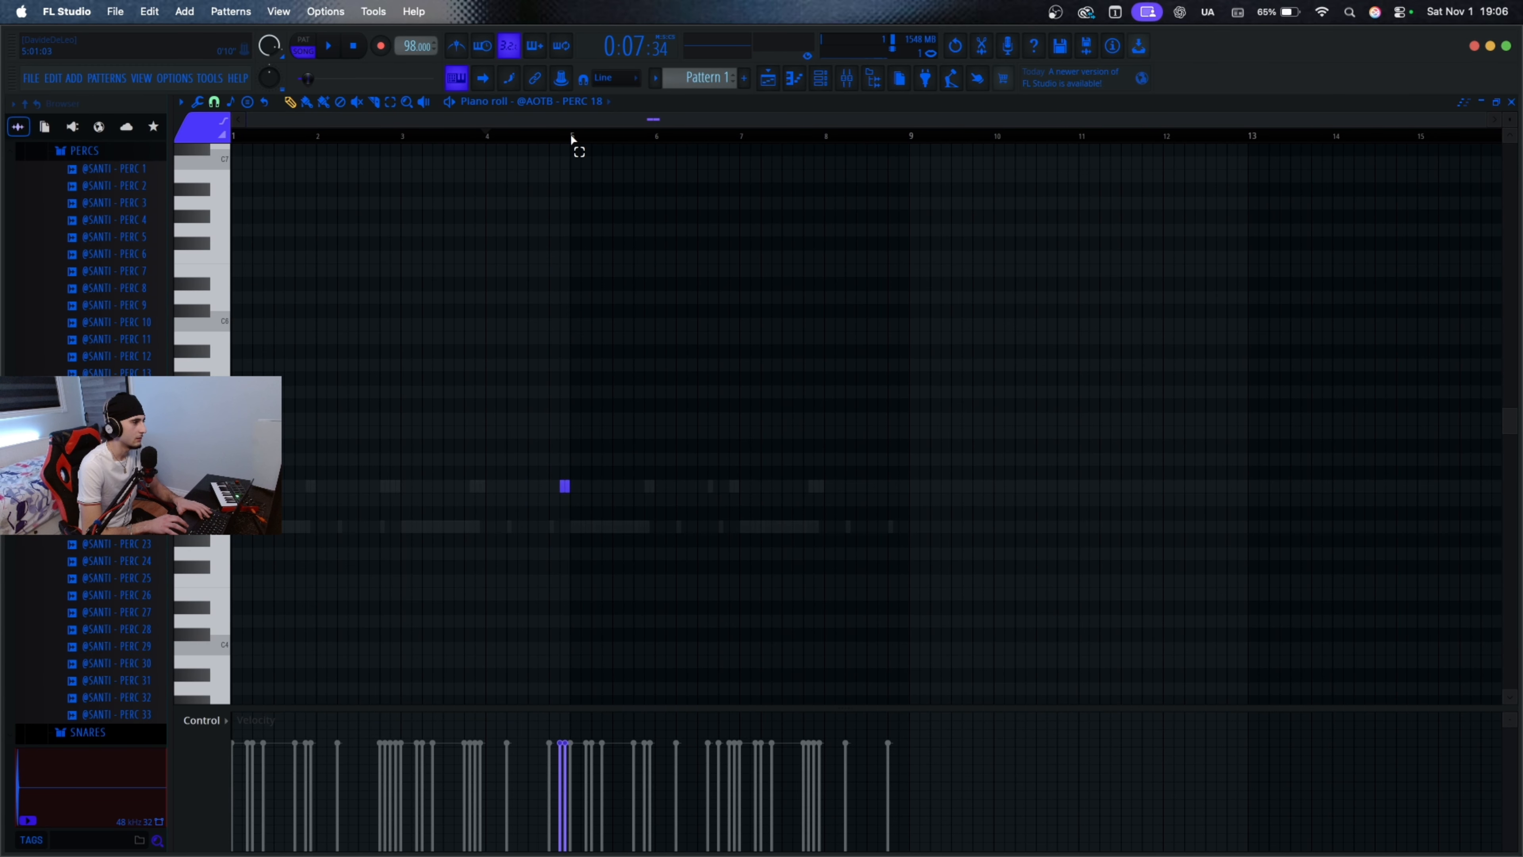
drag(573, 140, 2, 195)
key(ctrl+b)
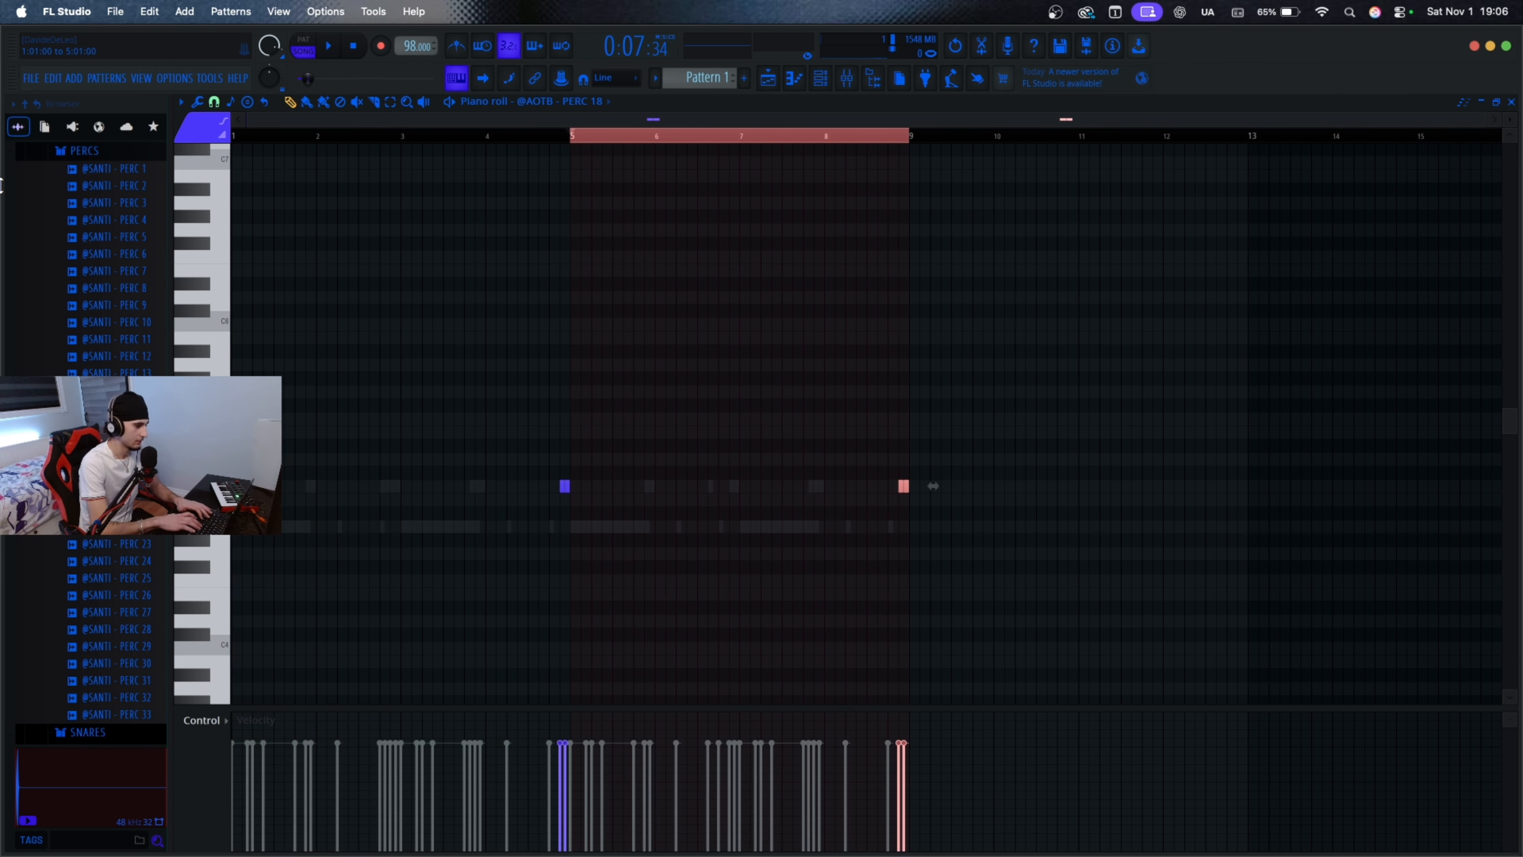
Step: Split Pattern 1 by channel in the playlist so each instrument gets its own pattern clip
click(770, 84)
scroll(529, 354, down, 2)
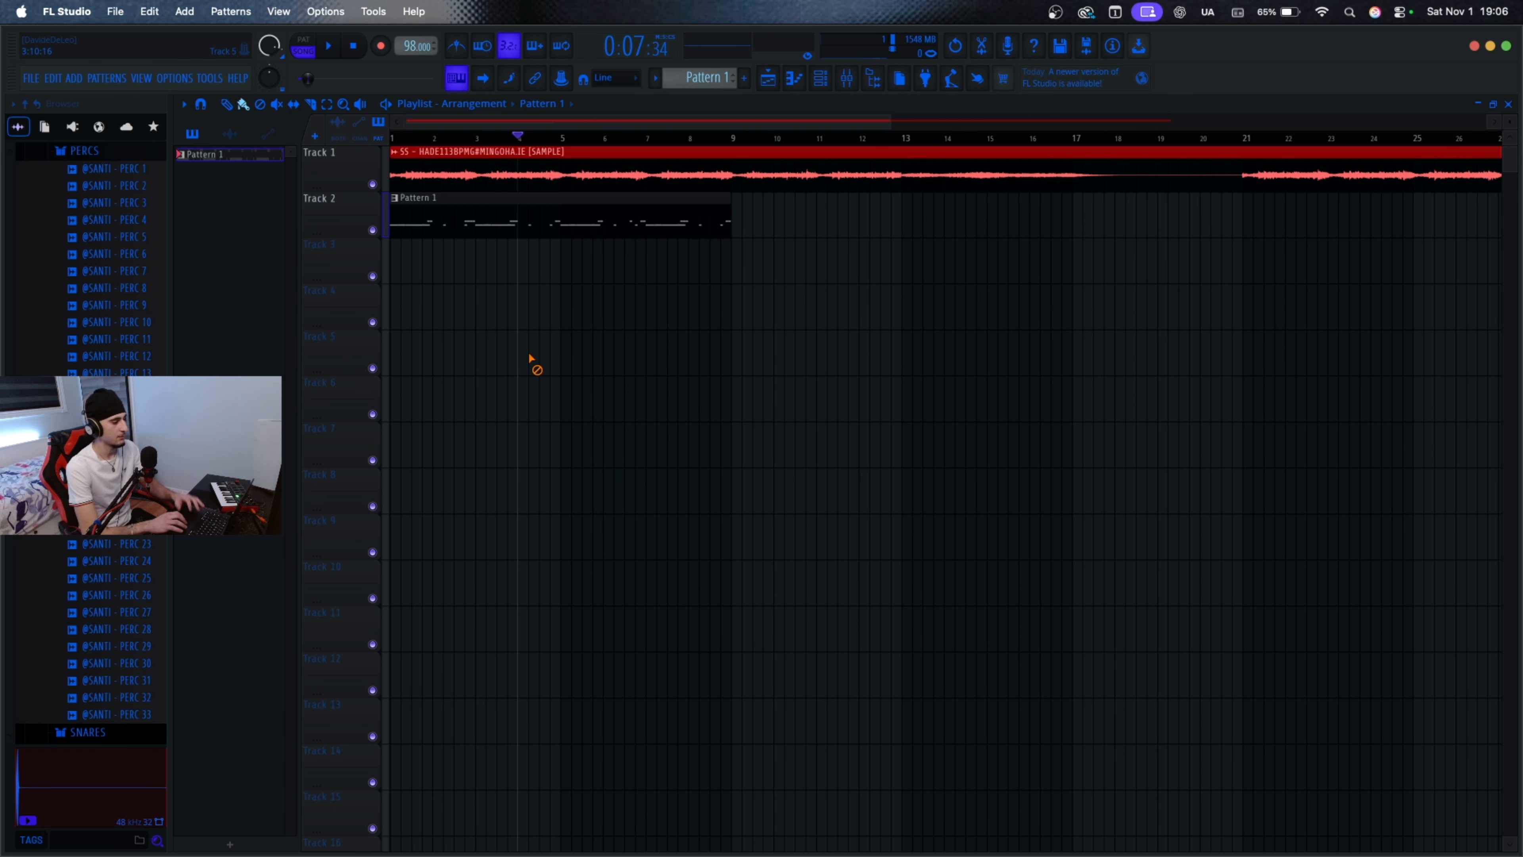
scroll(534, 354, up, 2)
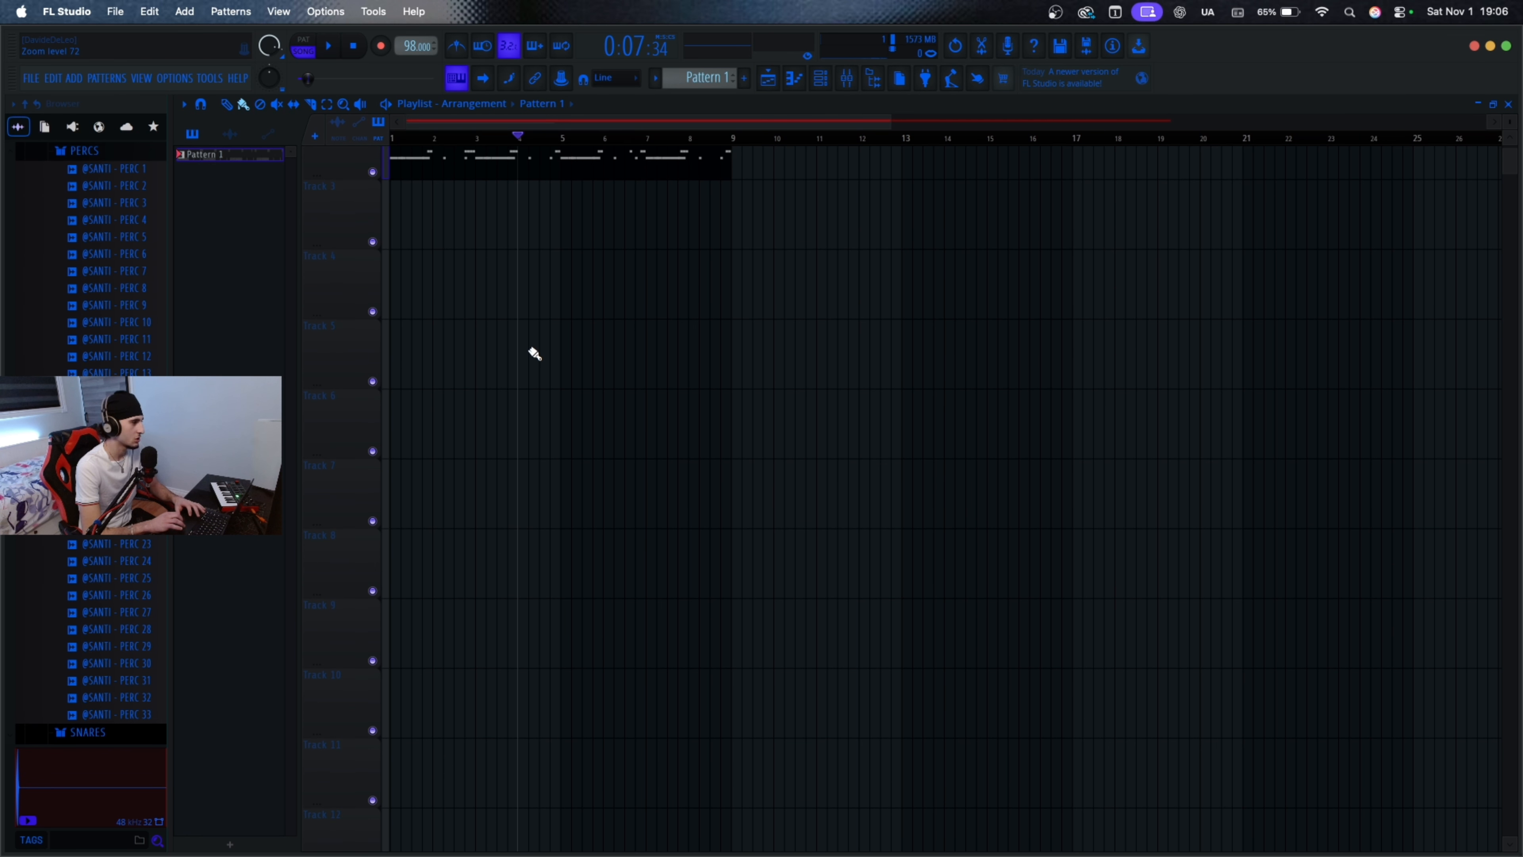
scroll(543, 281, left, 2)
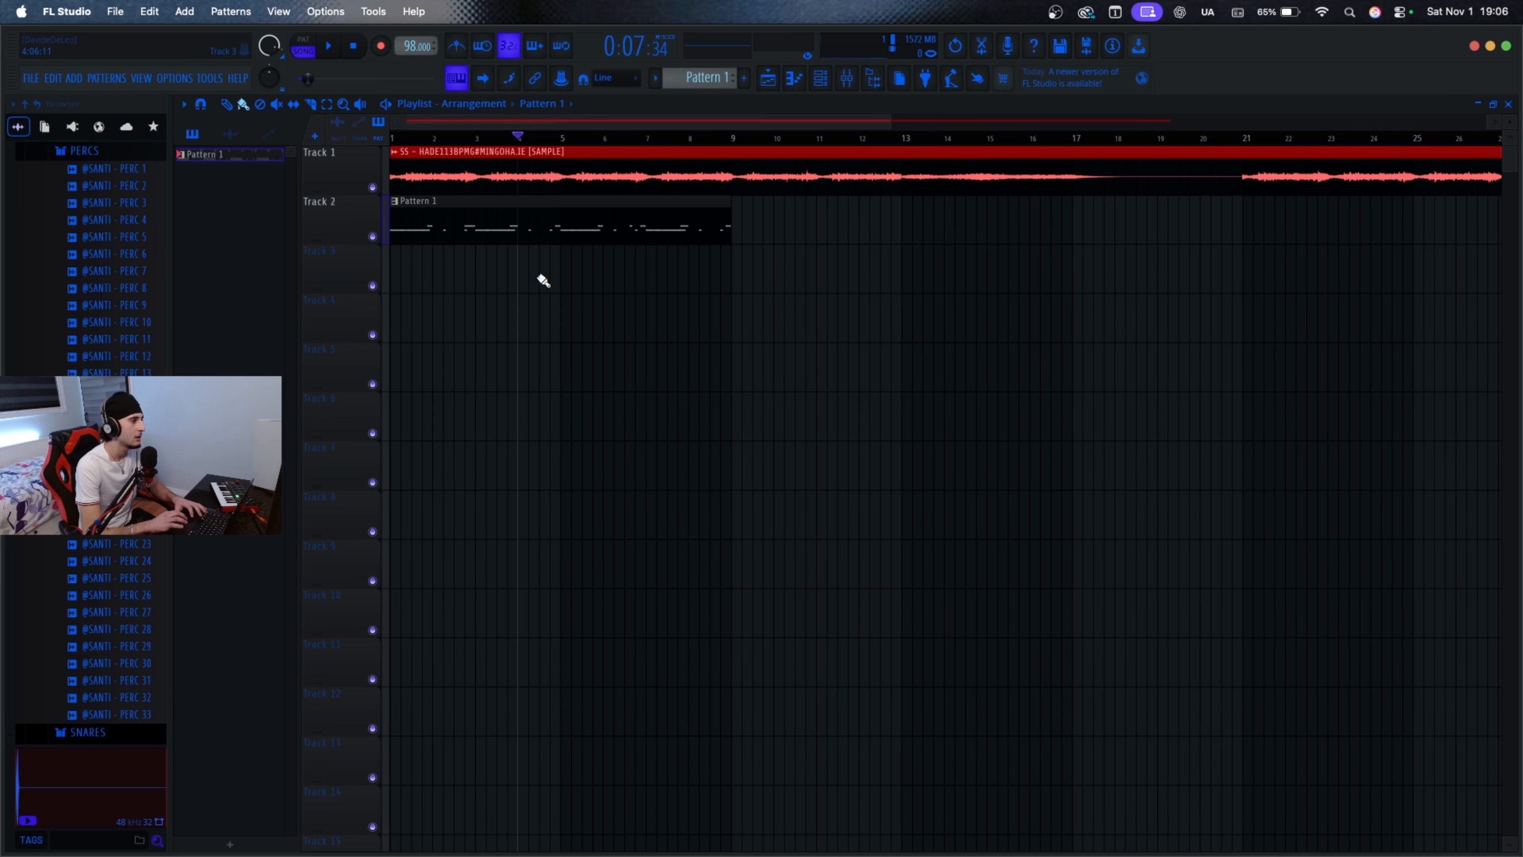
click(722, 77)
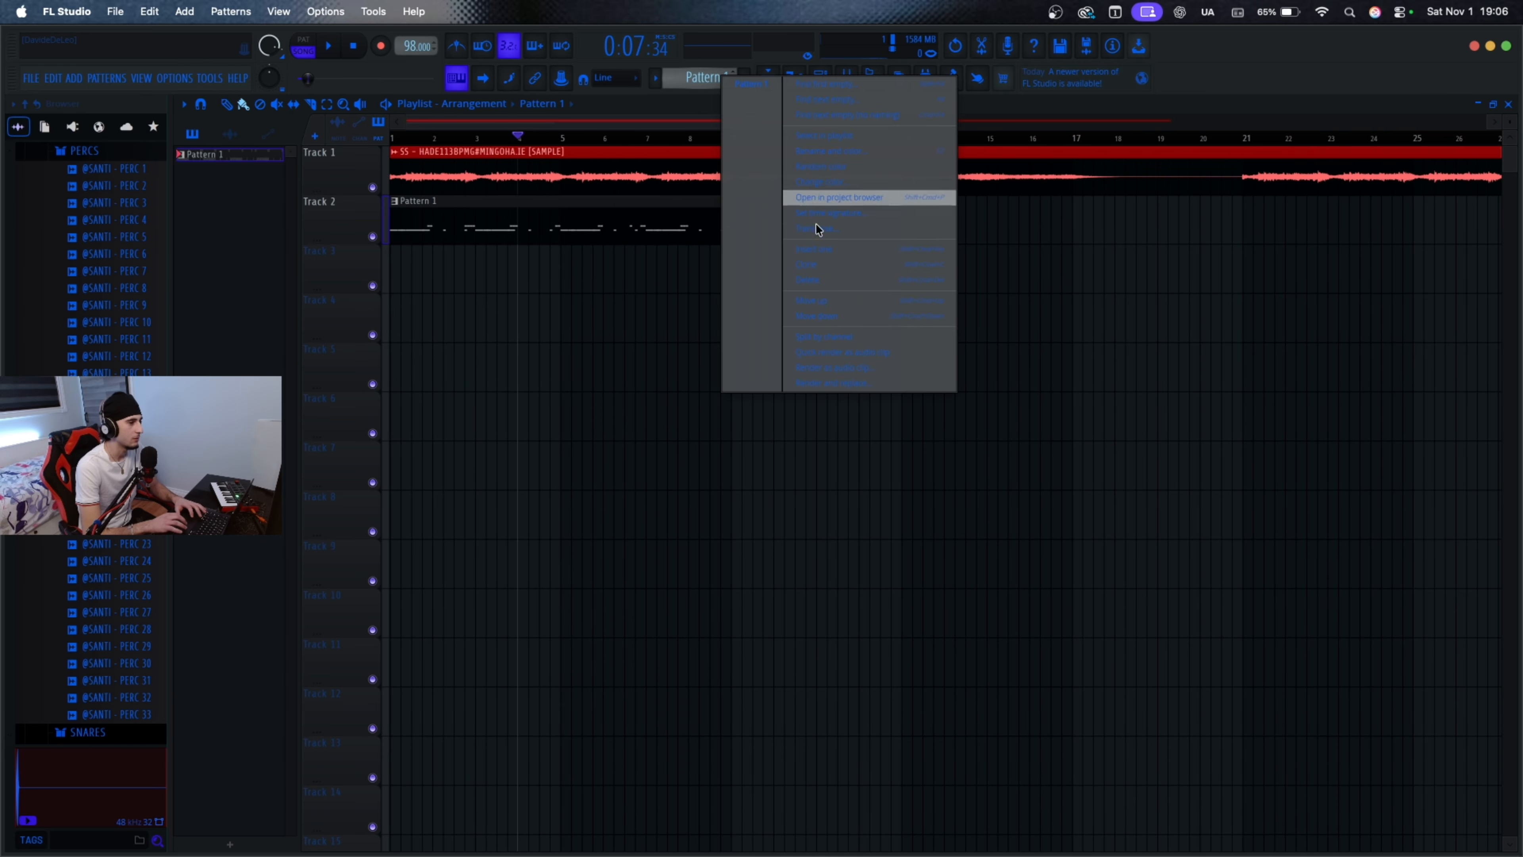
click(796, 334)
Step: Spread the stacked clips over separate tracks: MOOG 5 on Track 3, PERC 6 on 4, CLAP 3 on 5, PERC 18 on 6, Zap 10 on 7
drag(552, 231, 551, 331)
click(531, 249)
right_click(565, 294)
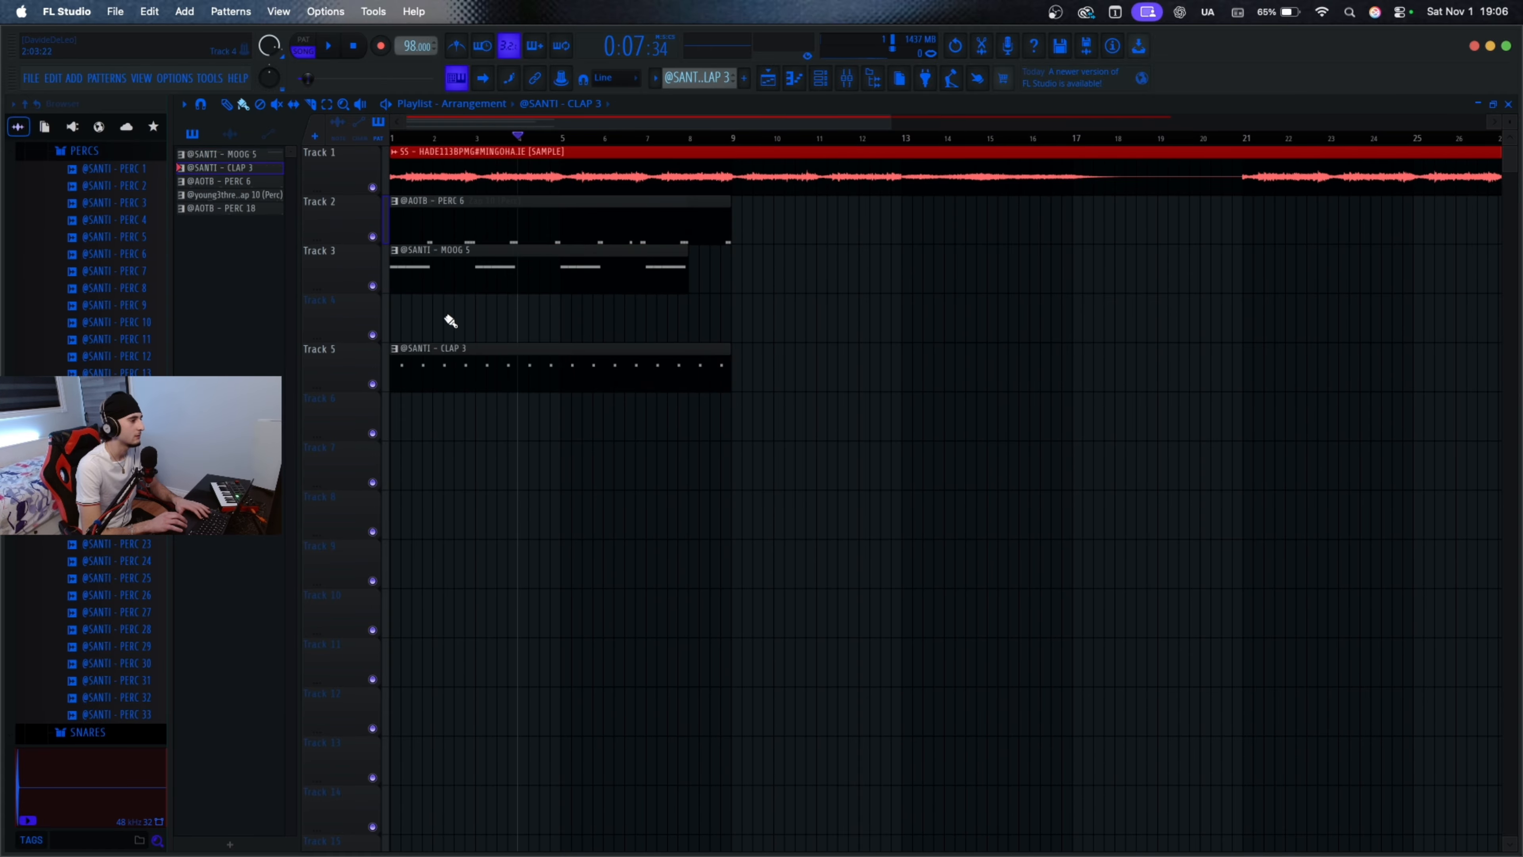
drag(447, 236, 447, 340)
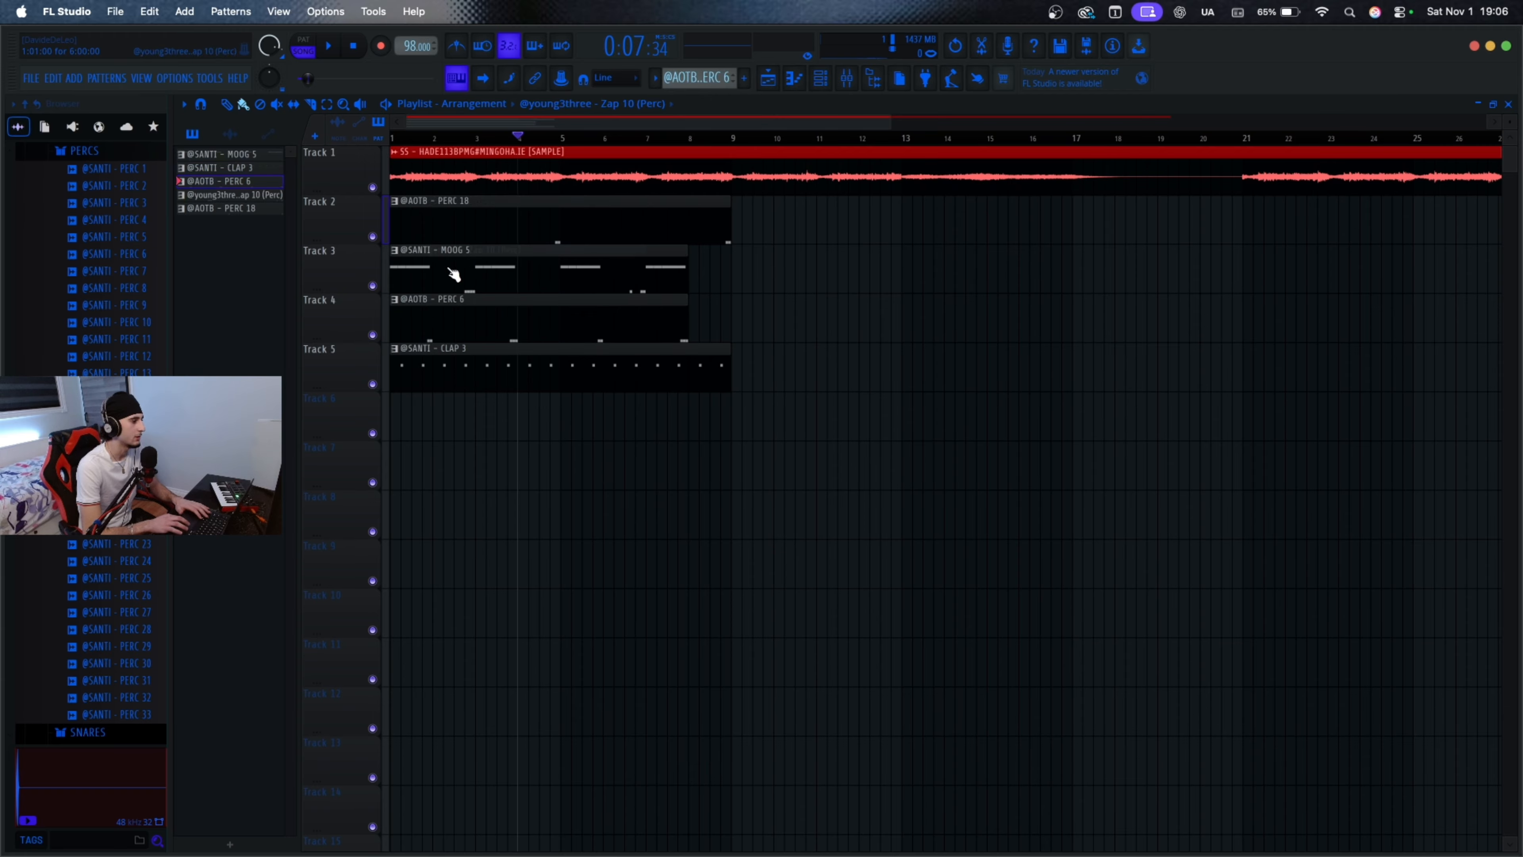
drag(454, 275, 454, 468)
drag(659, 224, 589, 420)
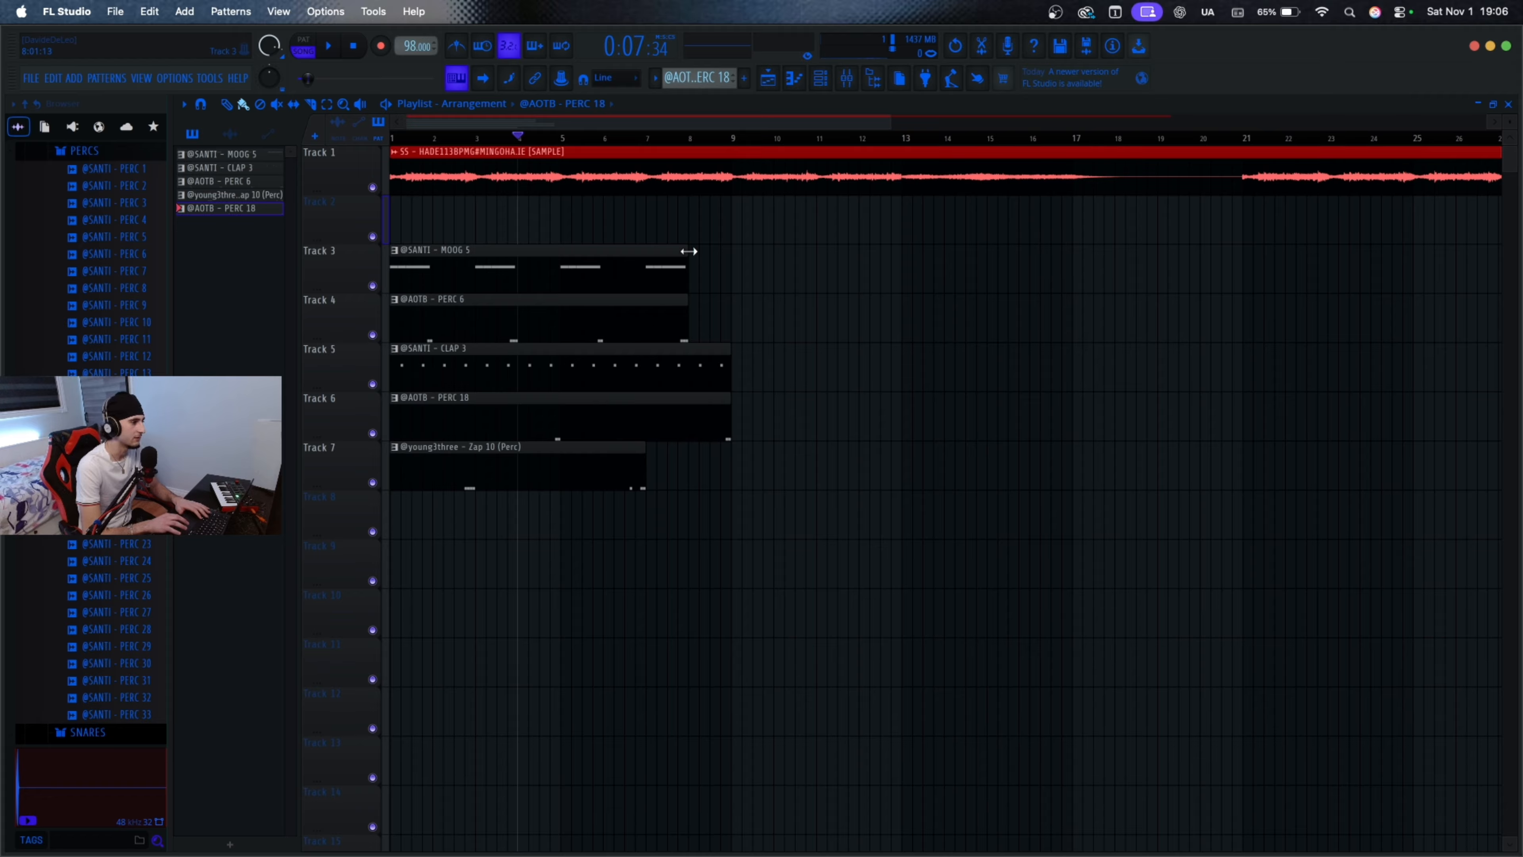
Step: Extend the MOOG 5, PERC 6 and Zap 10 clips to end at bar 9
drag(691, 326, 731, 255)
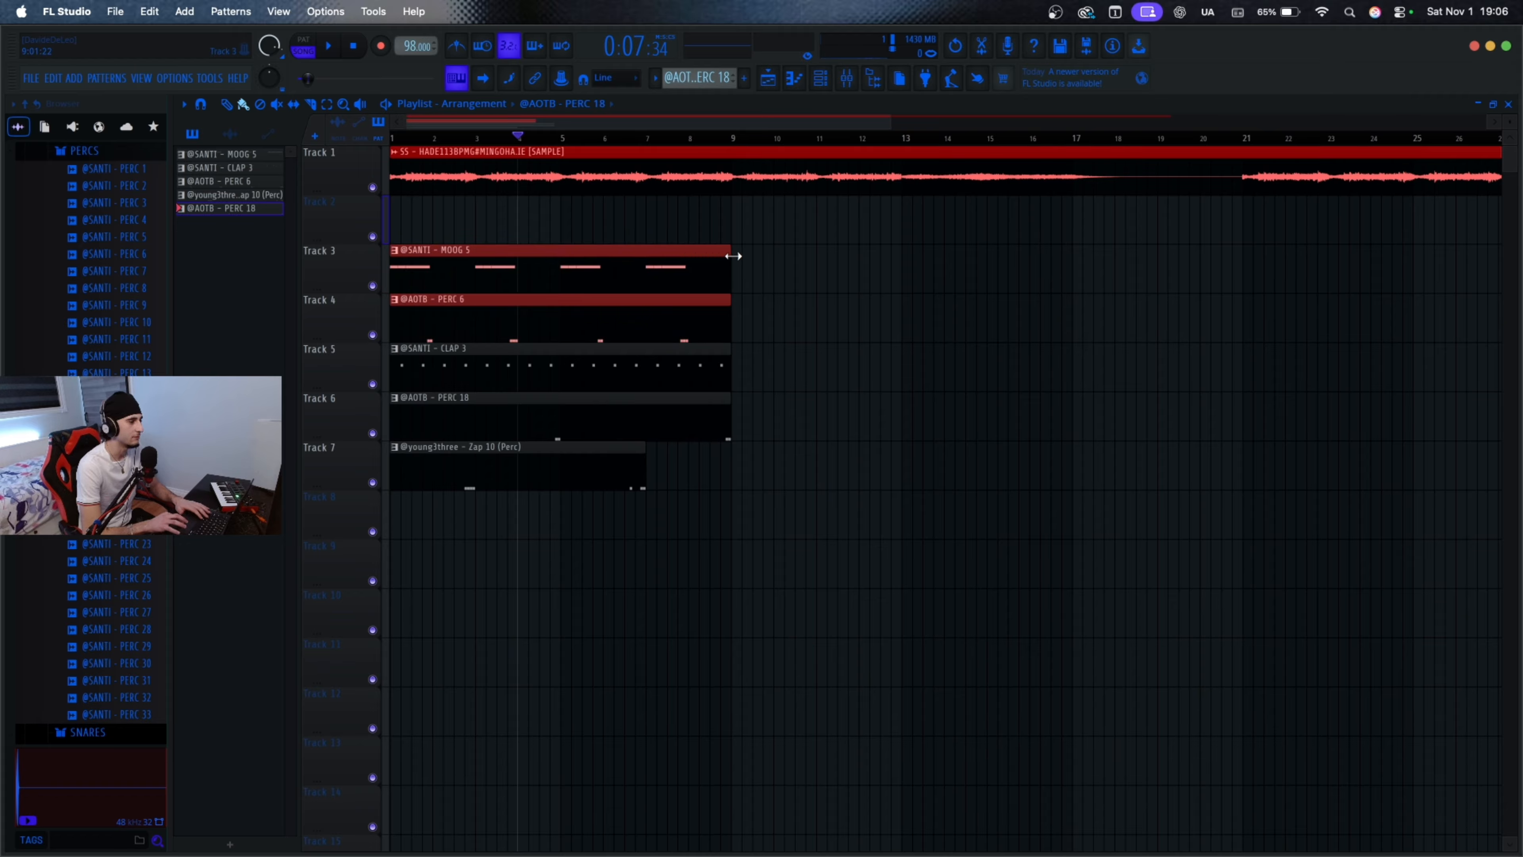
click(788, 312)
drag(643, 449, 715, 449)
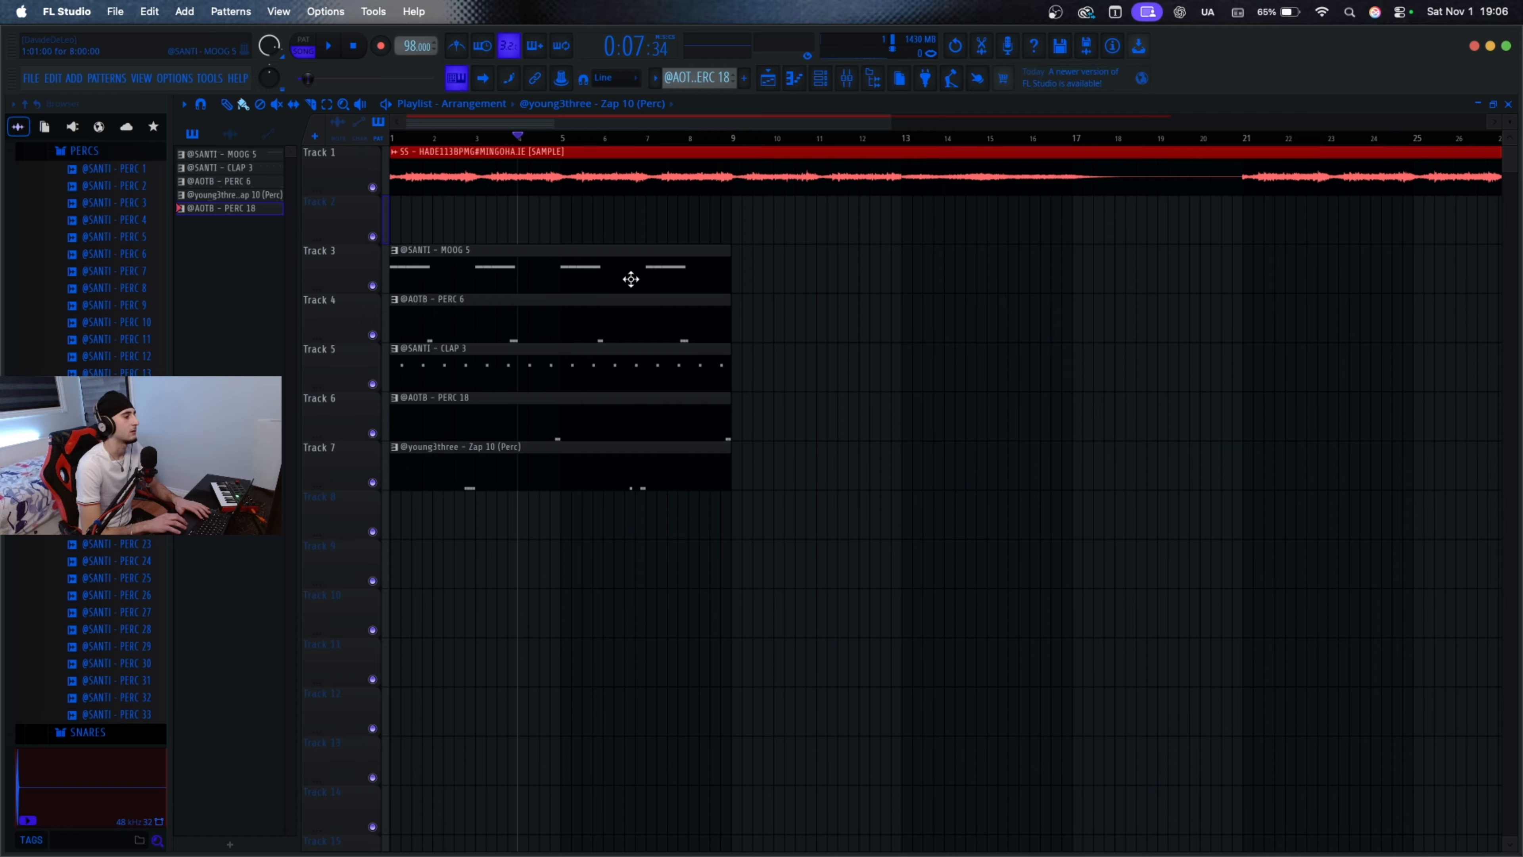
Step: Reorder the clips with MOOG 5 on Track 2, CLAP 3 on Track 3 and PERC 6 on Track 5
drag(631, 279, 540, 229)
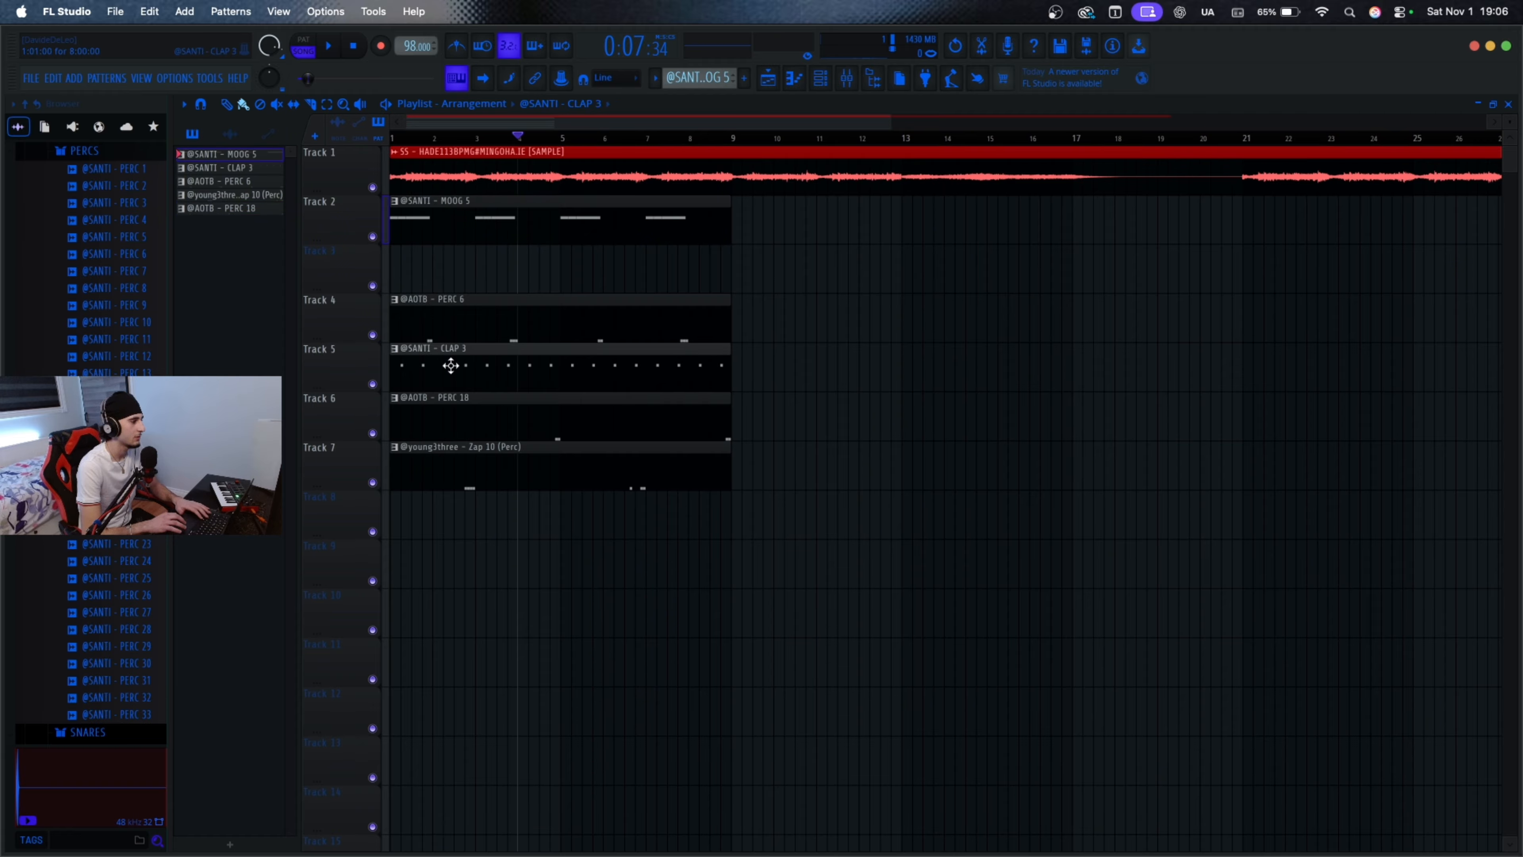
drag(453, 360, 442, 253)
drag(488, 327, 478, 378)
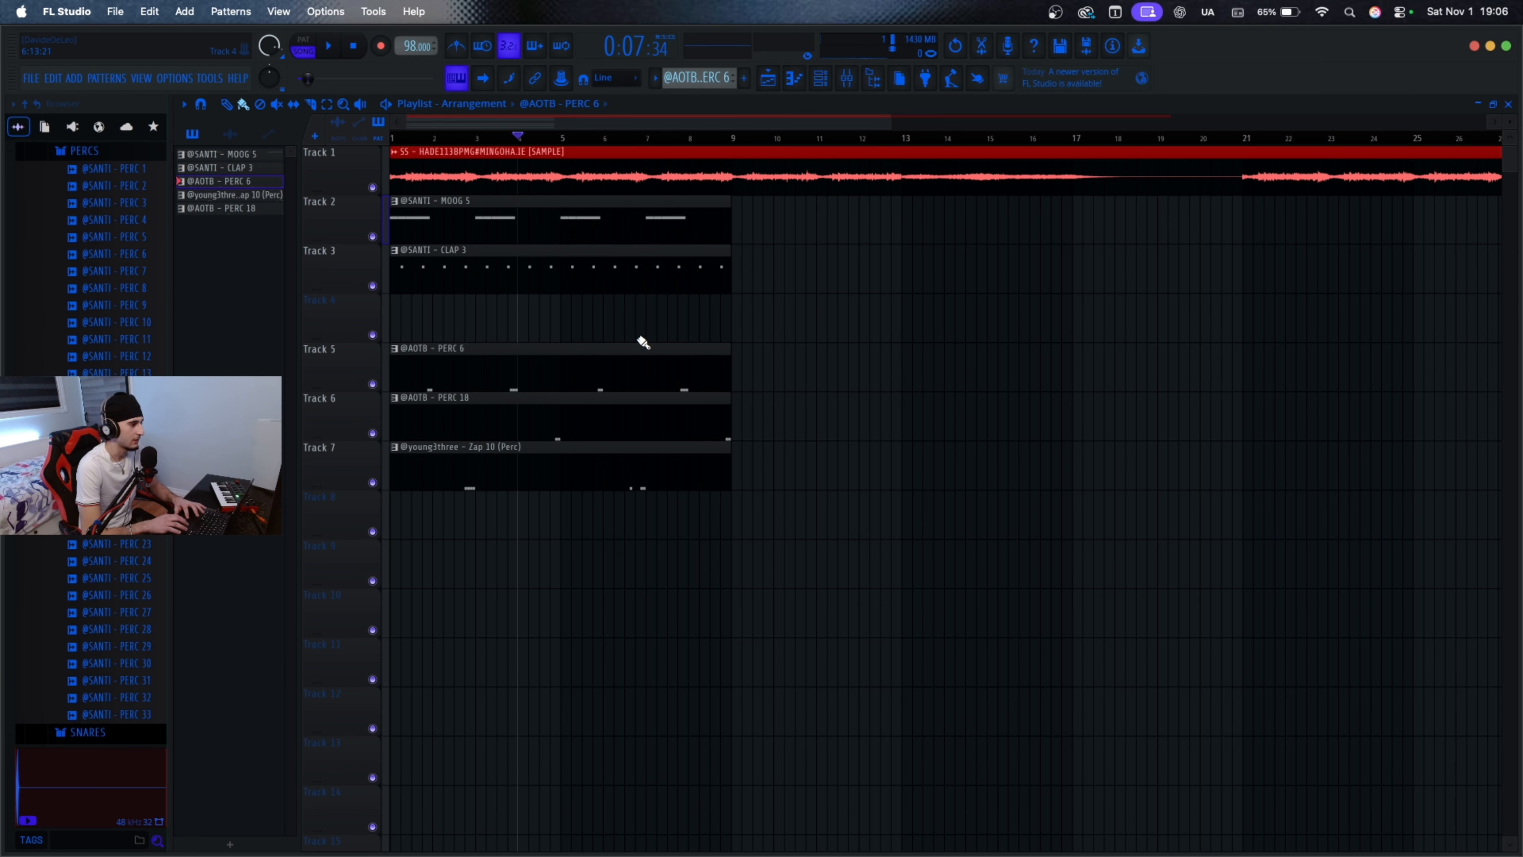
Step: Select the PERC 6, PERC 18 and Zap 10 clips and move them down two tracks to Tracks 7–9
scroll(643, 342, up, 2)
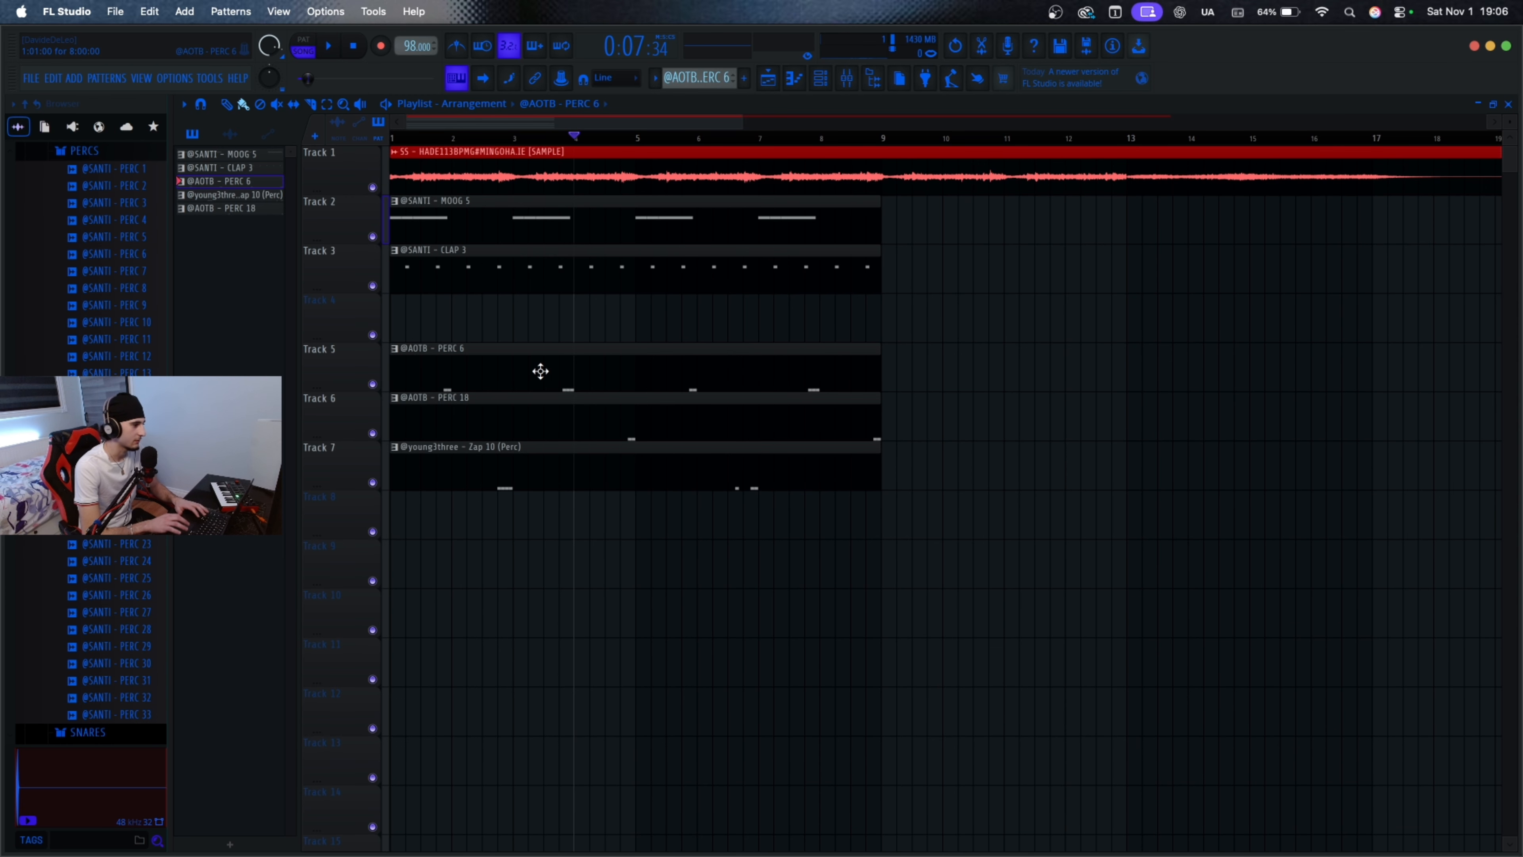
drag(573, 466, 491, 331)
key(shift+Down)
key(shift+Down)
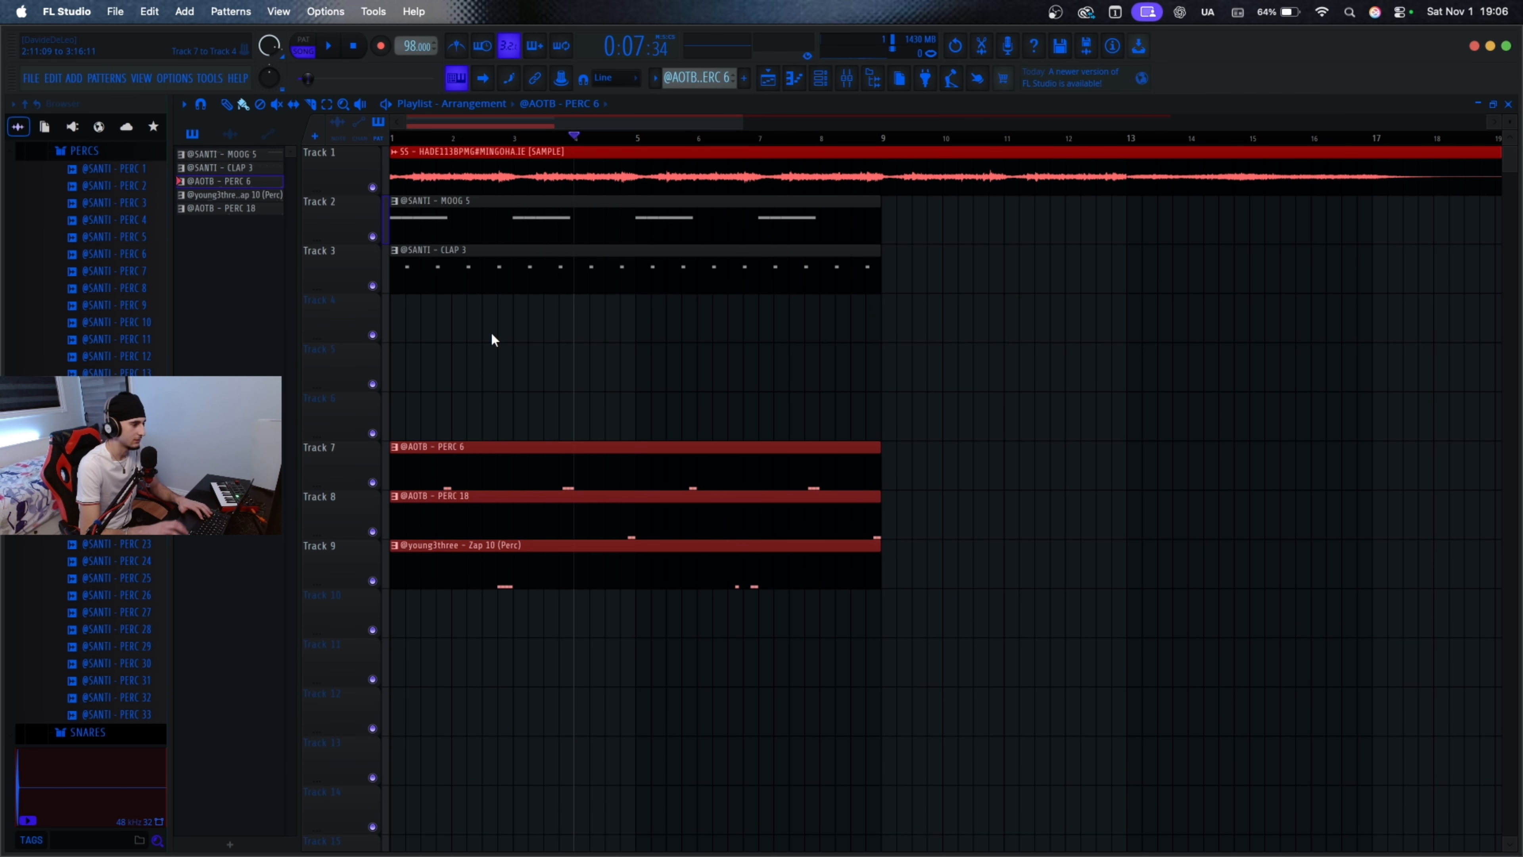
right_click(651, 385)
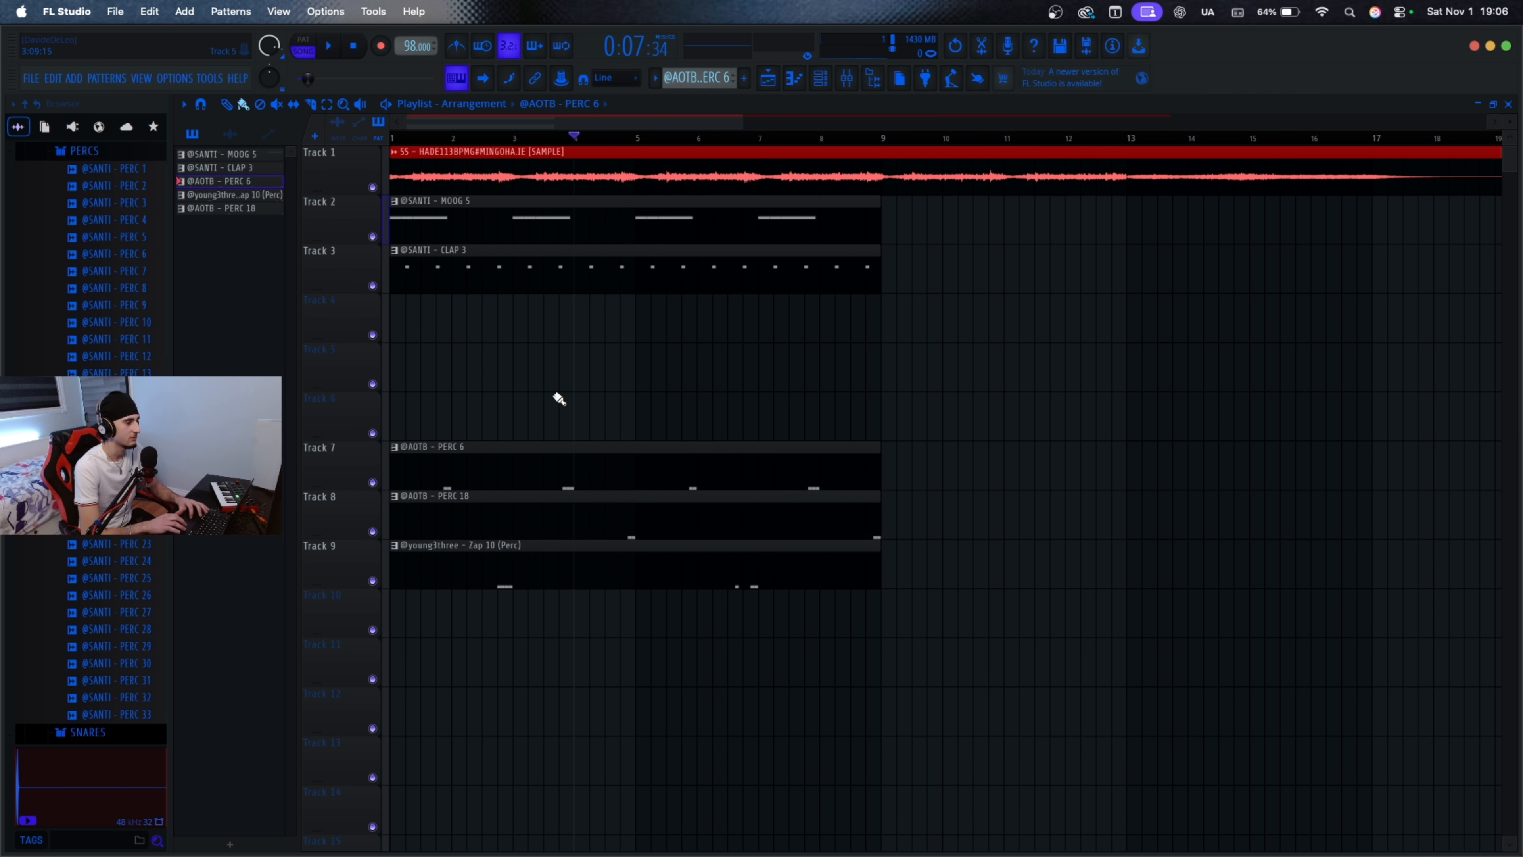
Step: Play the arrangement through bar 8 to check all separated clips together, and stop playback
scroll(603, 396, down, 2)
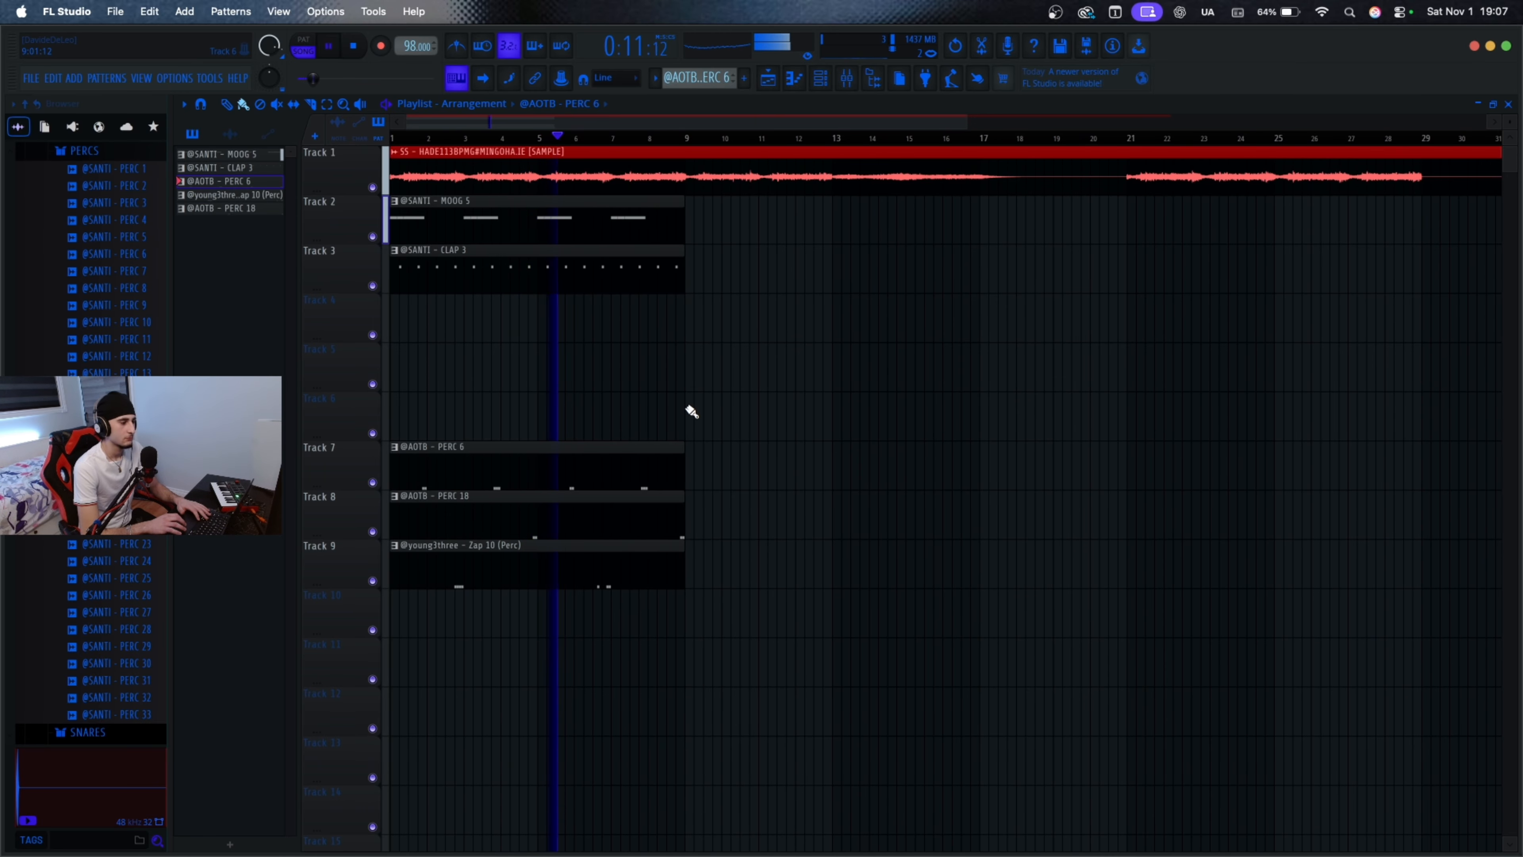
scroll(666, 385, down, 1)
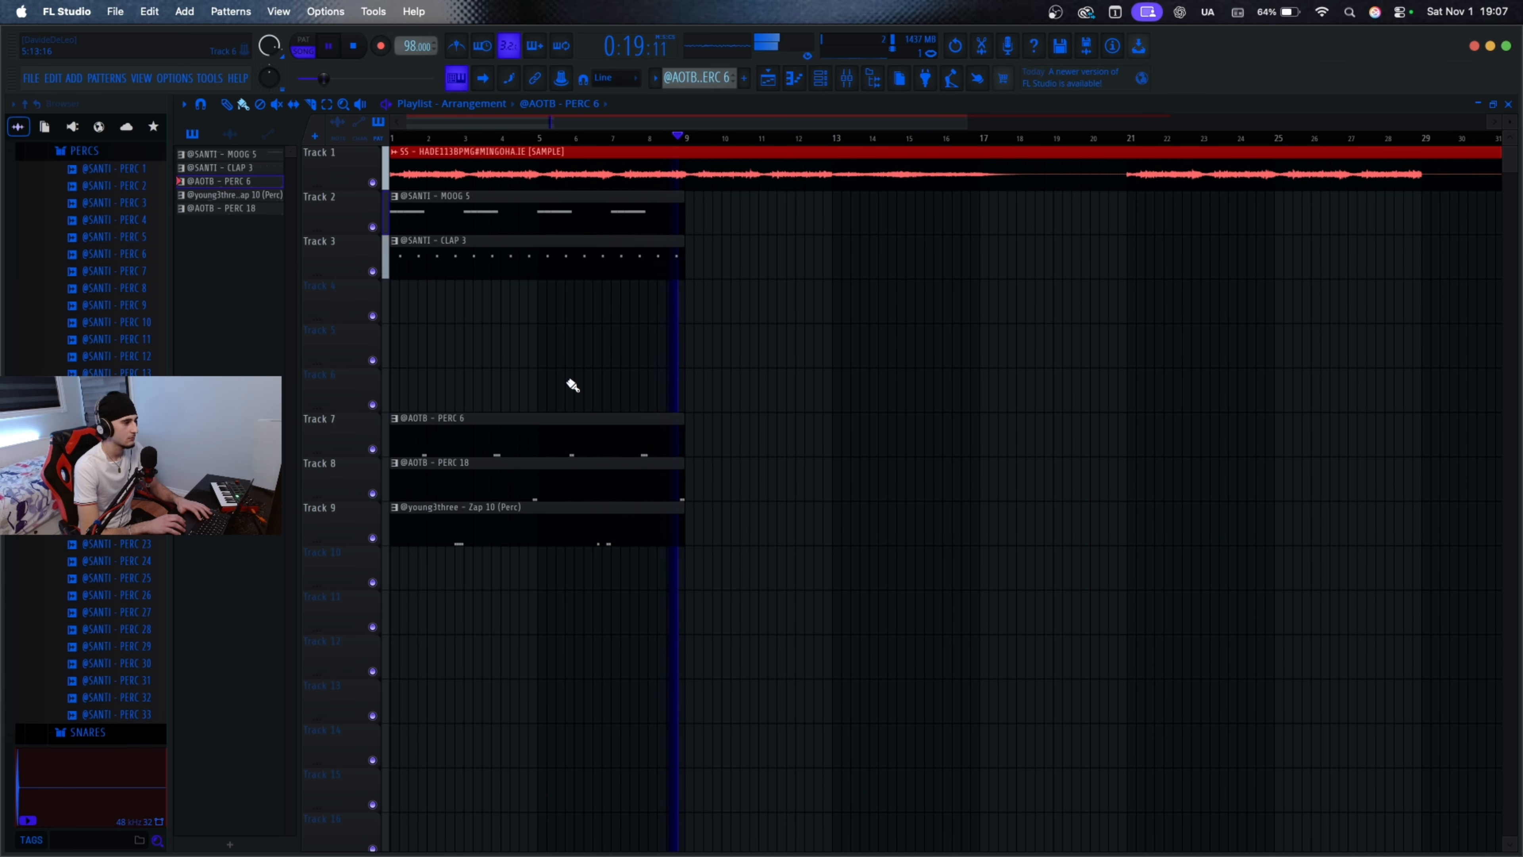
key(space)
Step: Slice the melodic sample on Track 1 at bar 9 and play the song from that bar
scroll(691, 392, down, 2)
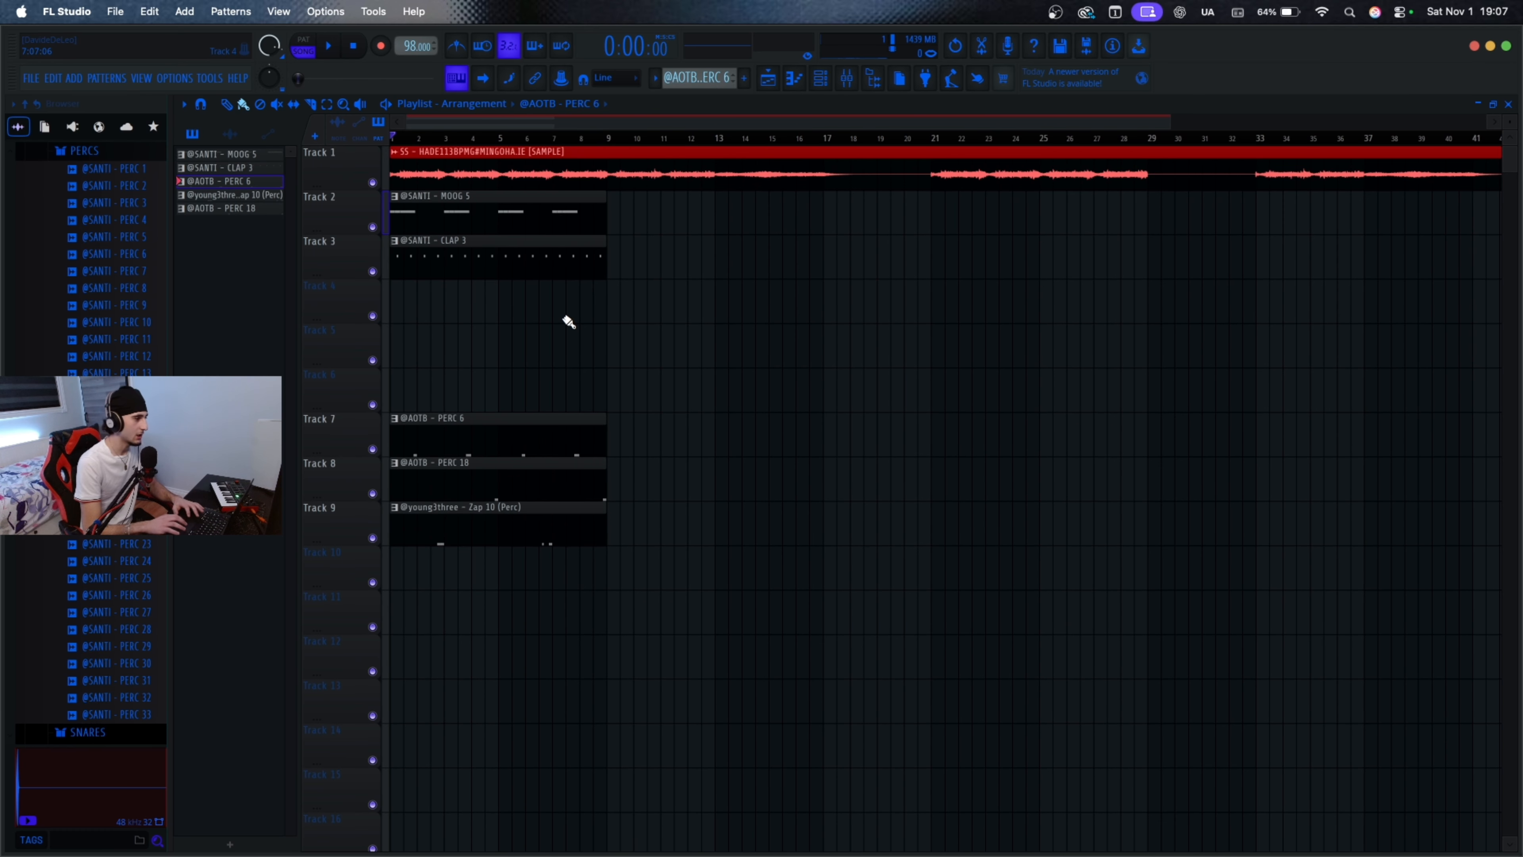
scroll(557, 225, down, 2)
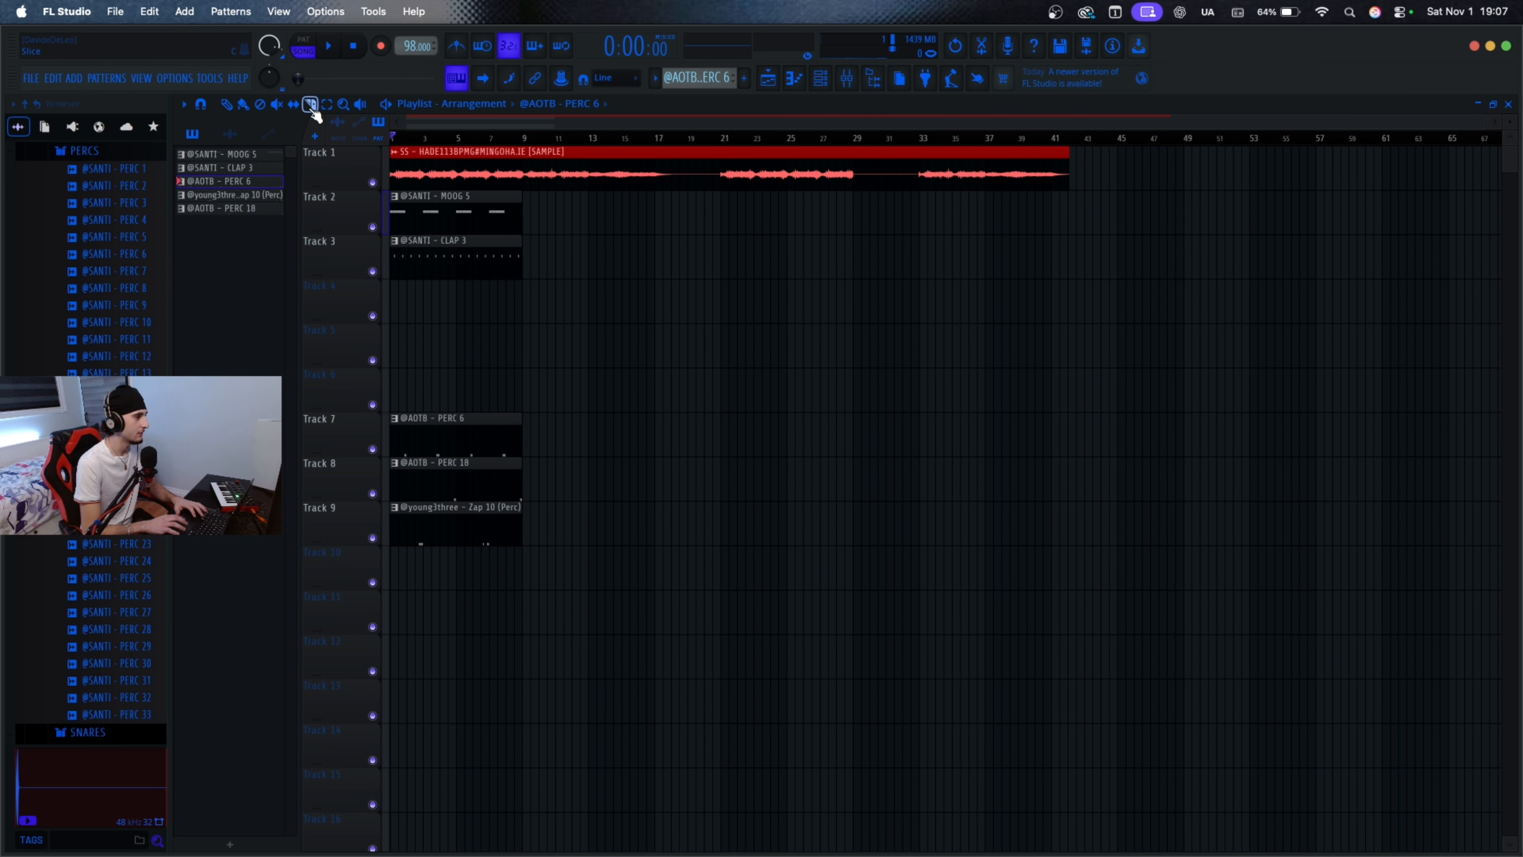
click(524, 138)
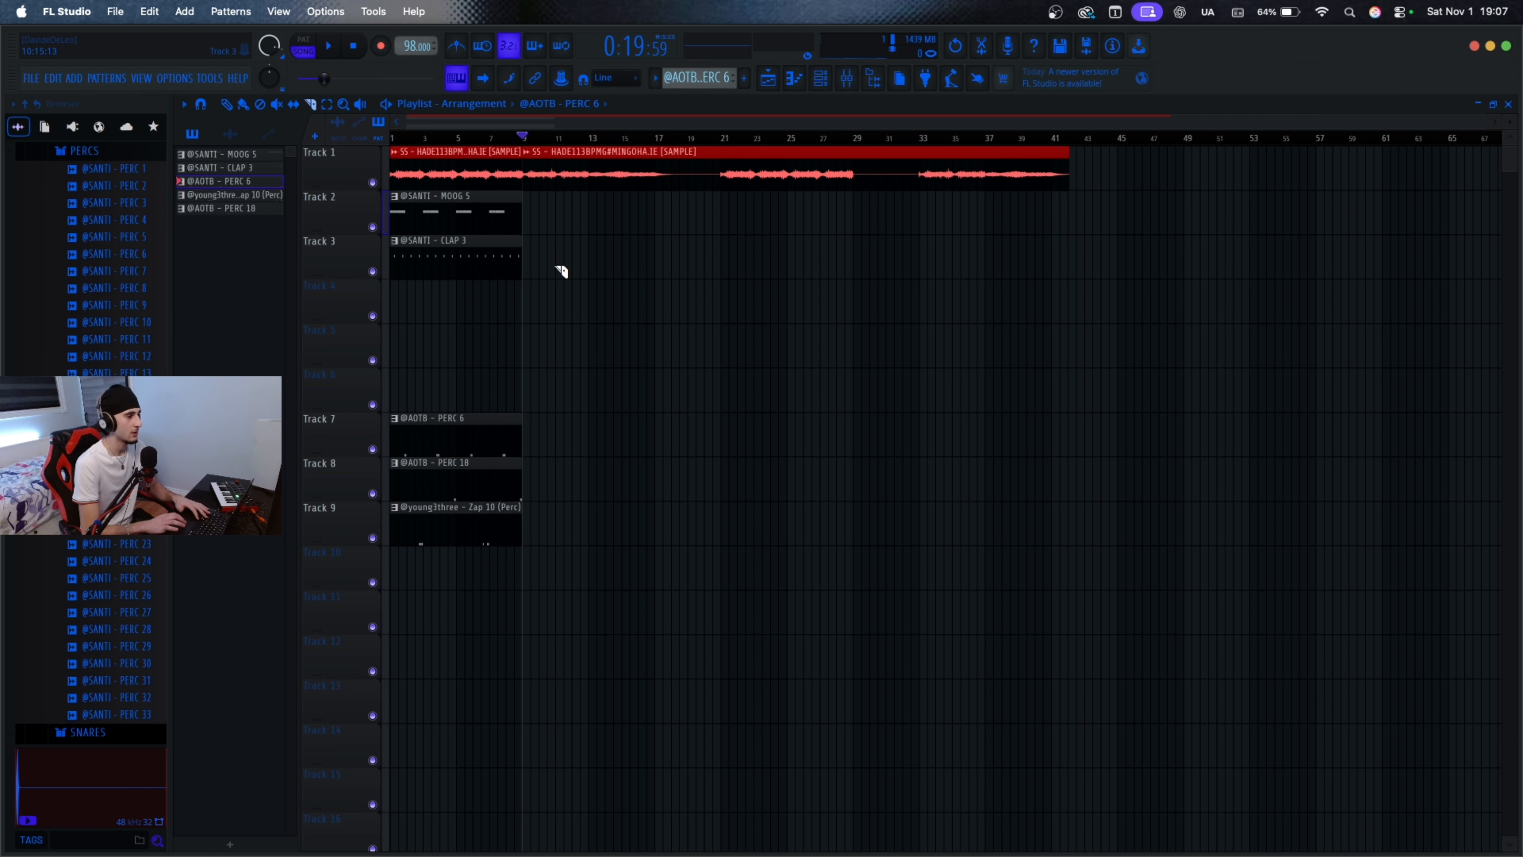
scroll(557, 272, up, 1)
key(space)
scroll(556, 271, up, 2)
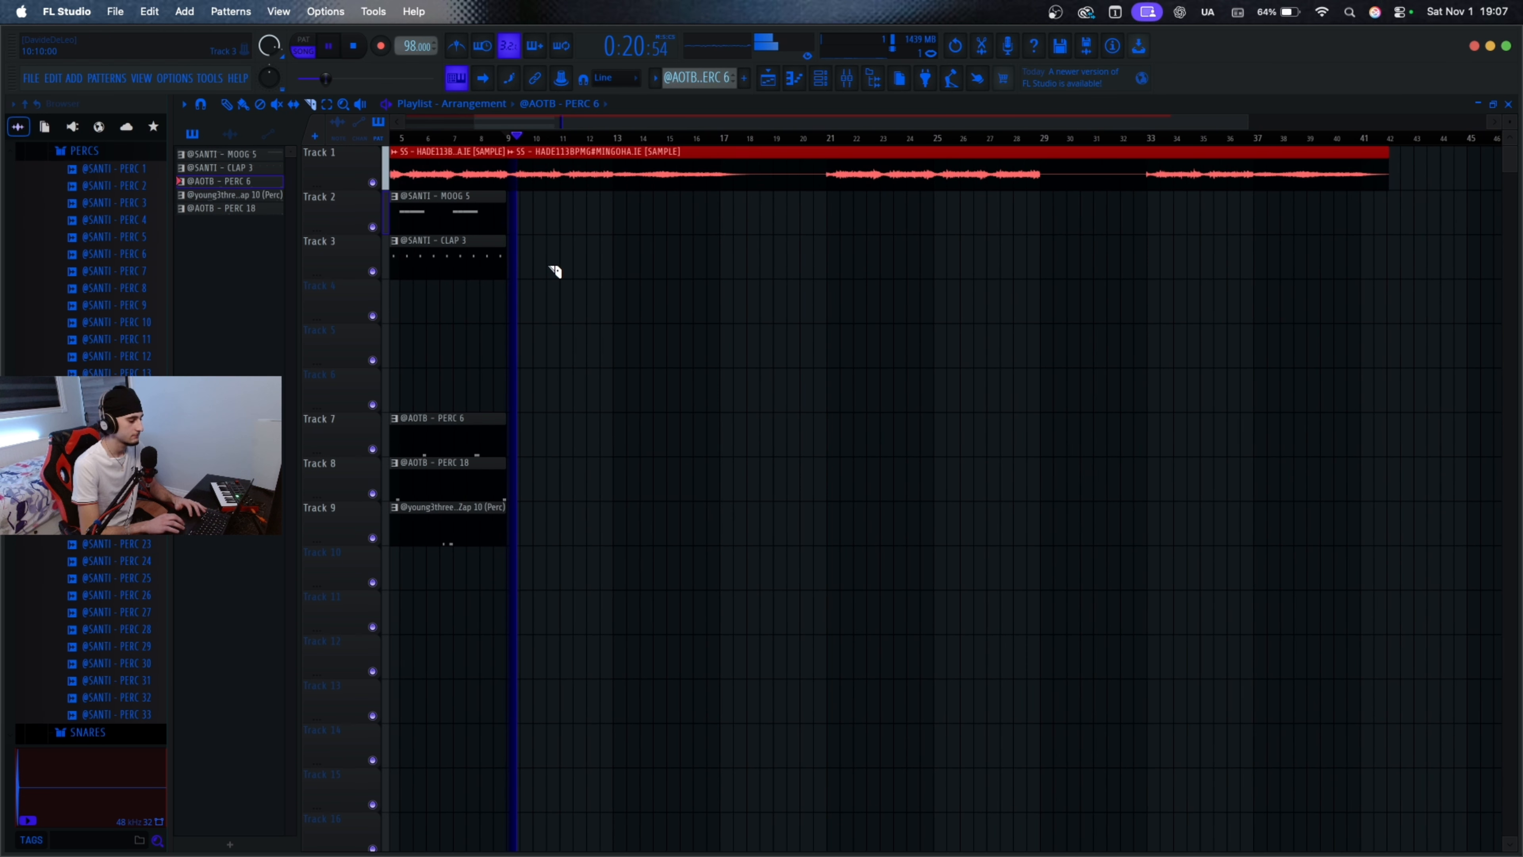
scroll(555, 272, down, 1)
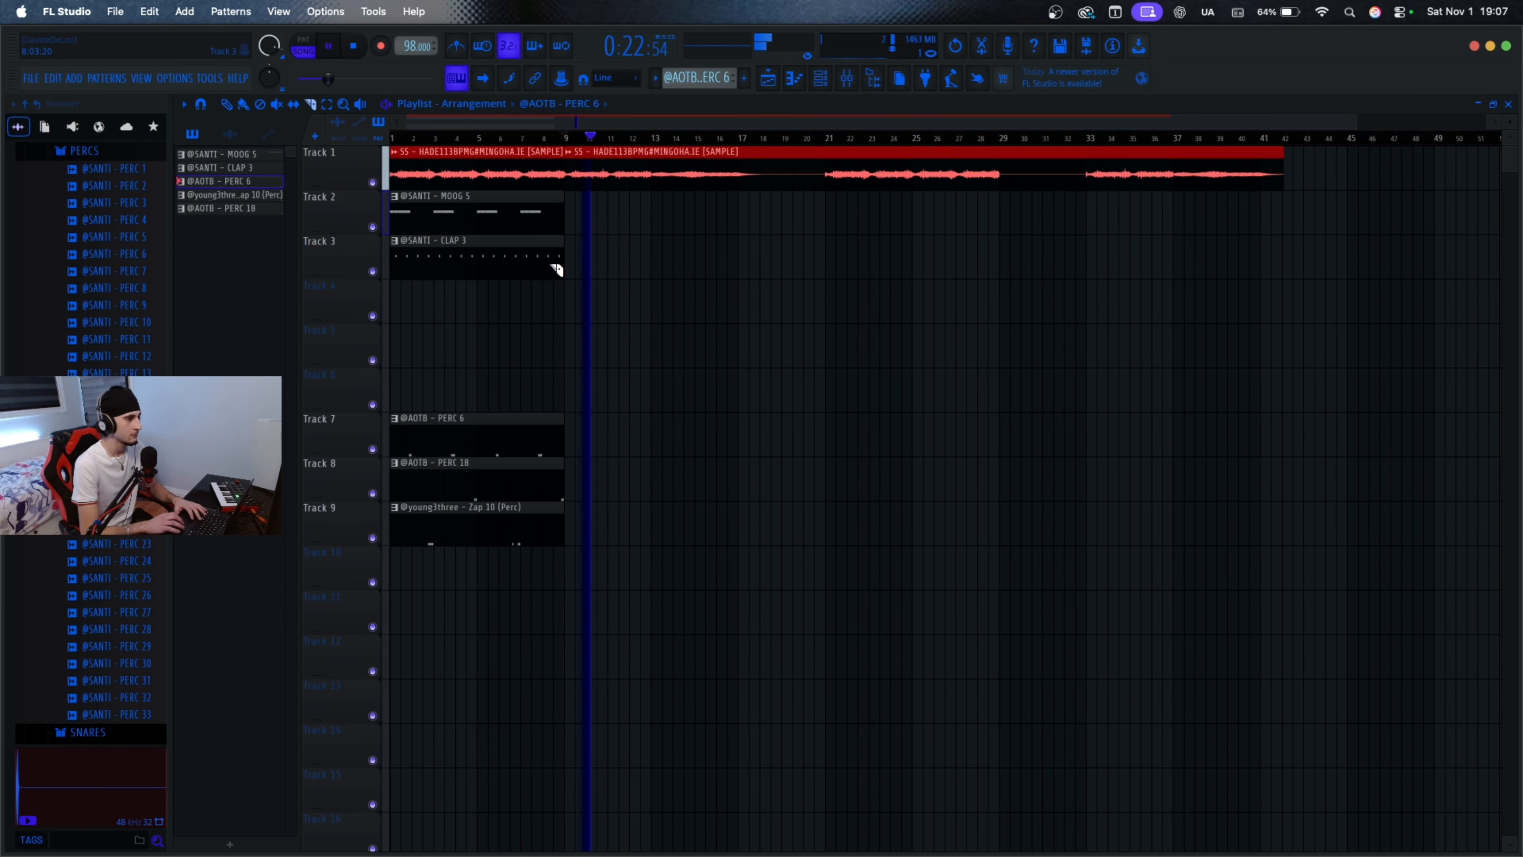
Step: Slice the sample at bars 17, 21, 29 and 33, and delete the silent sections at bars 17–21 and 29–33
key(space)
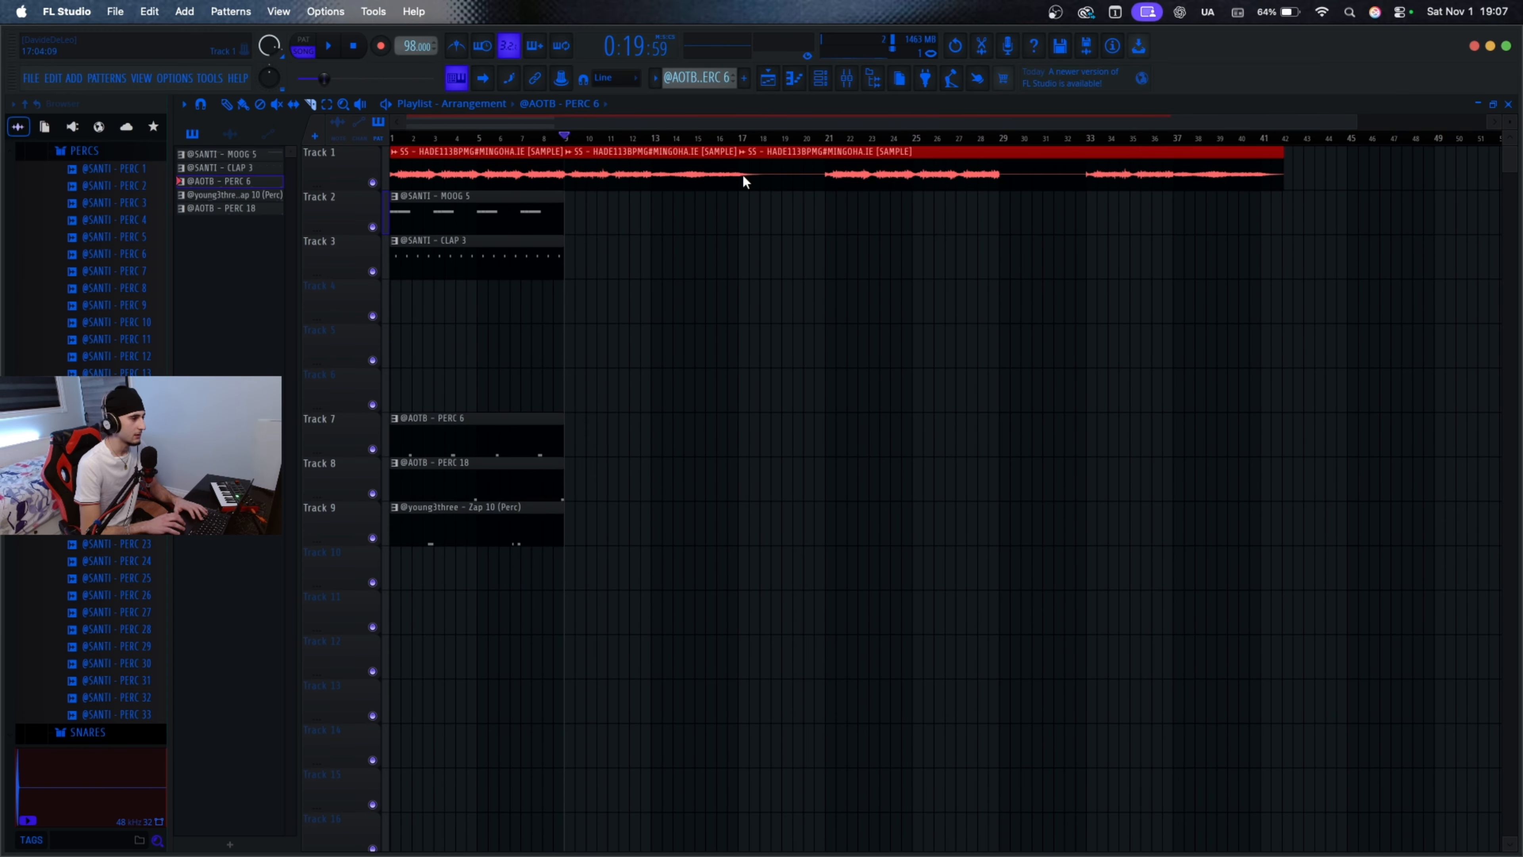
right_click(826, 174)
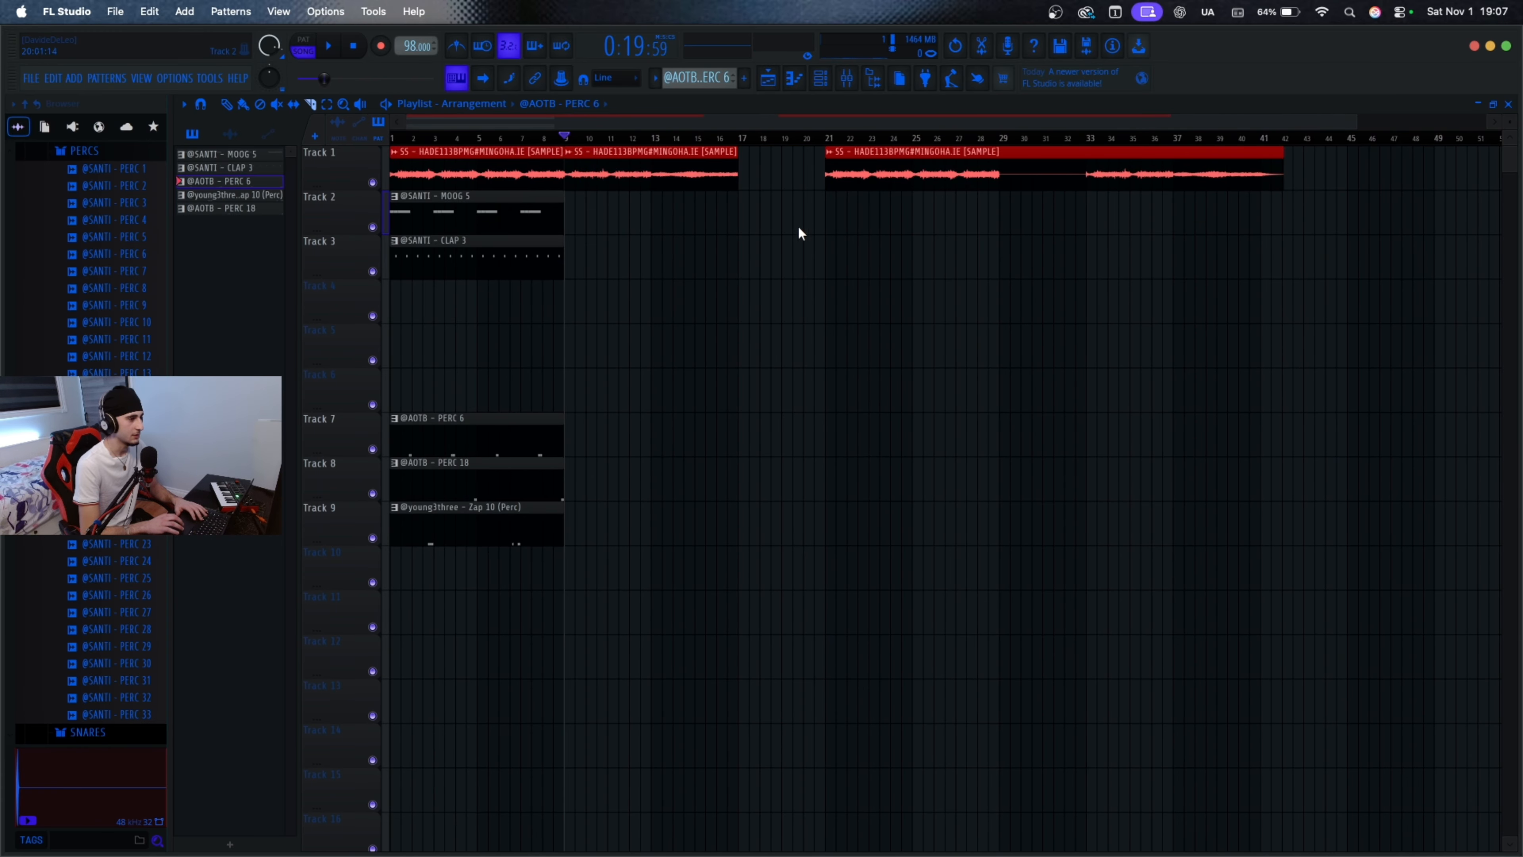
right_click(1080, 179)
Step: Audition the sample sections starting at bars 21 and 33, delete both, and return the playhead to the song start
click(826, 139)
key(space)
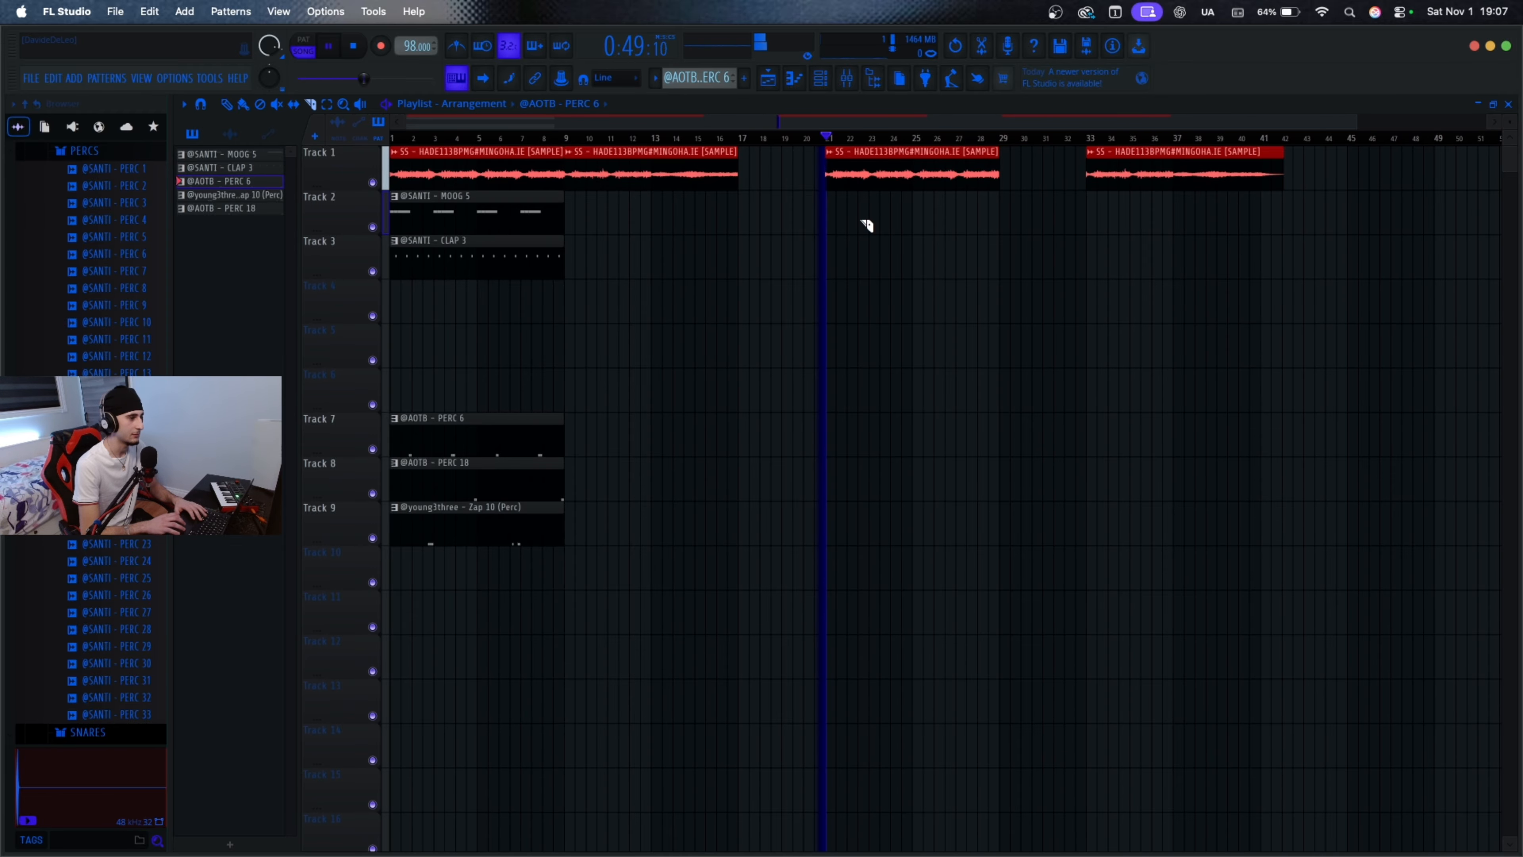
click(1087, 142)
key(space)
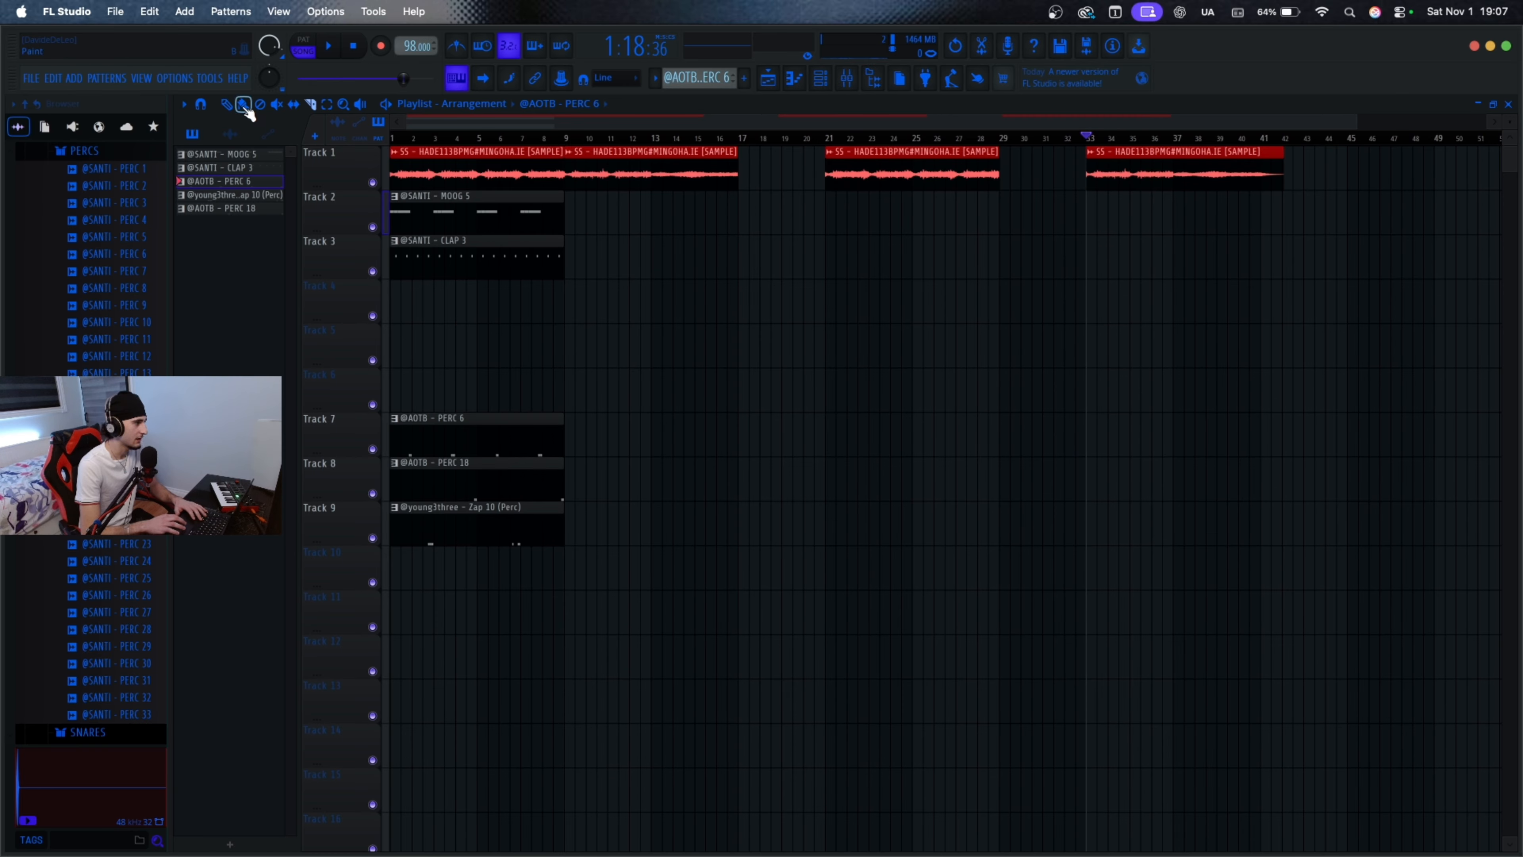
right_click(933, 186)
right_click(1201, 172)
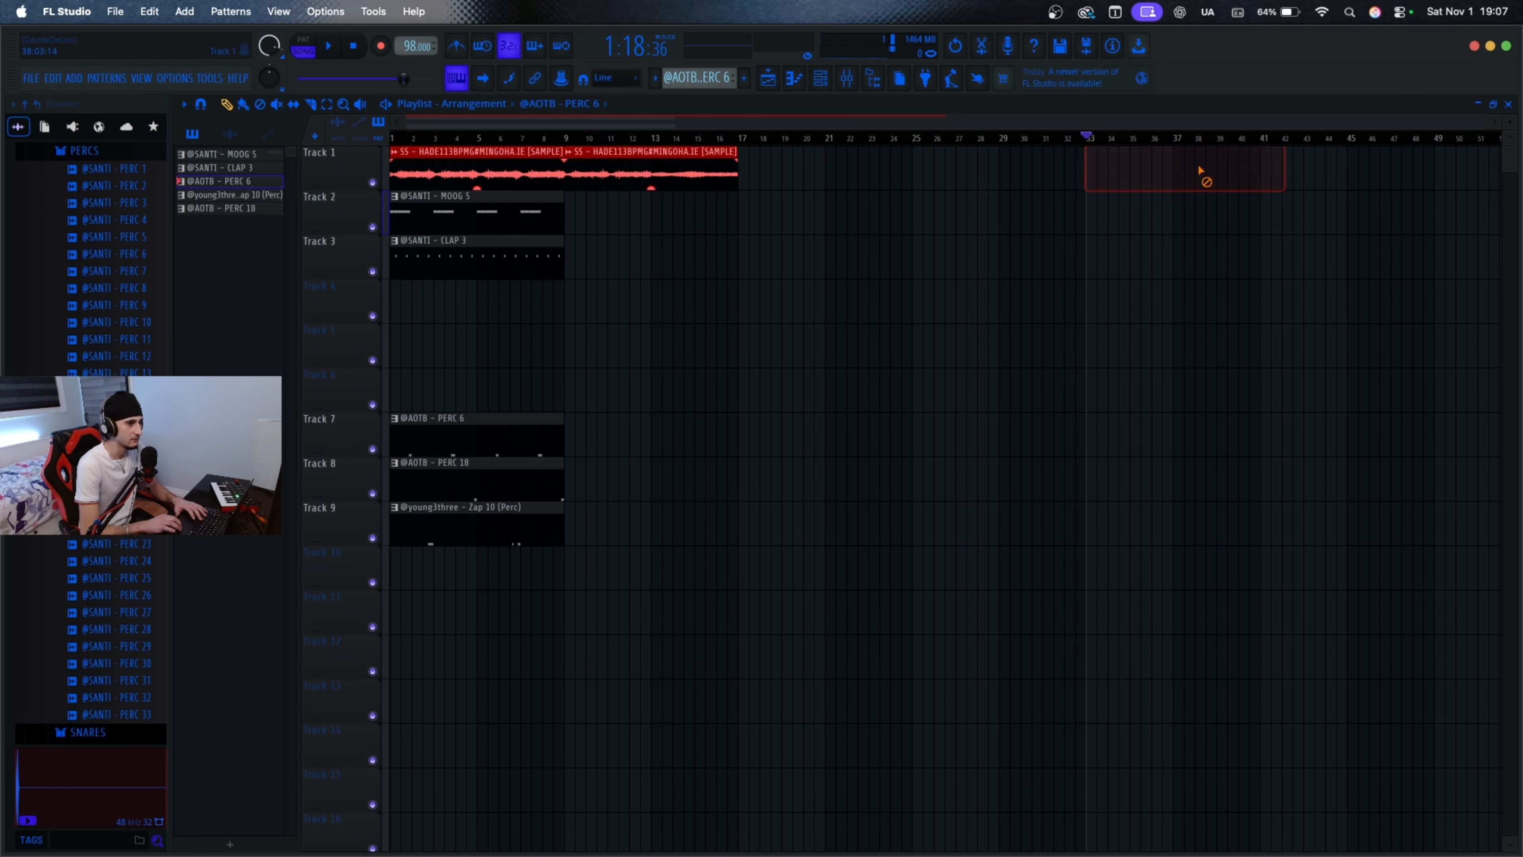
drag(455, 139, 294, 140)
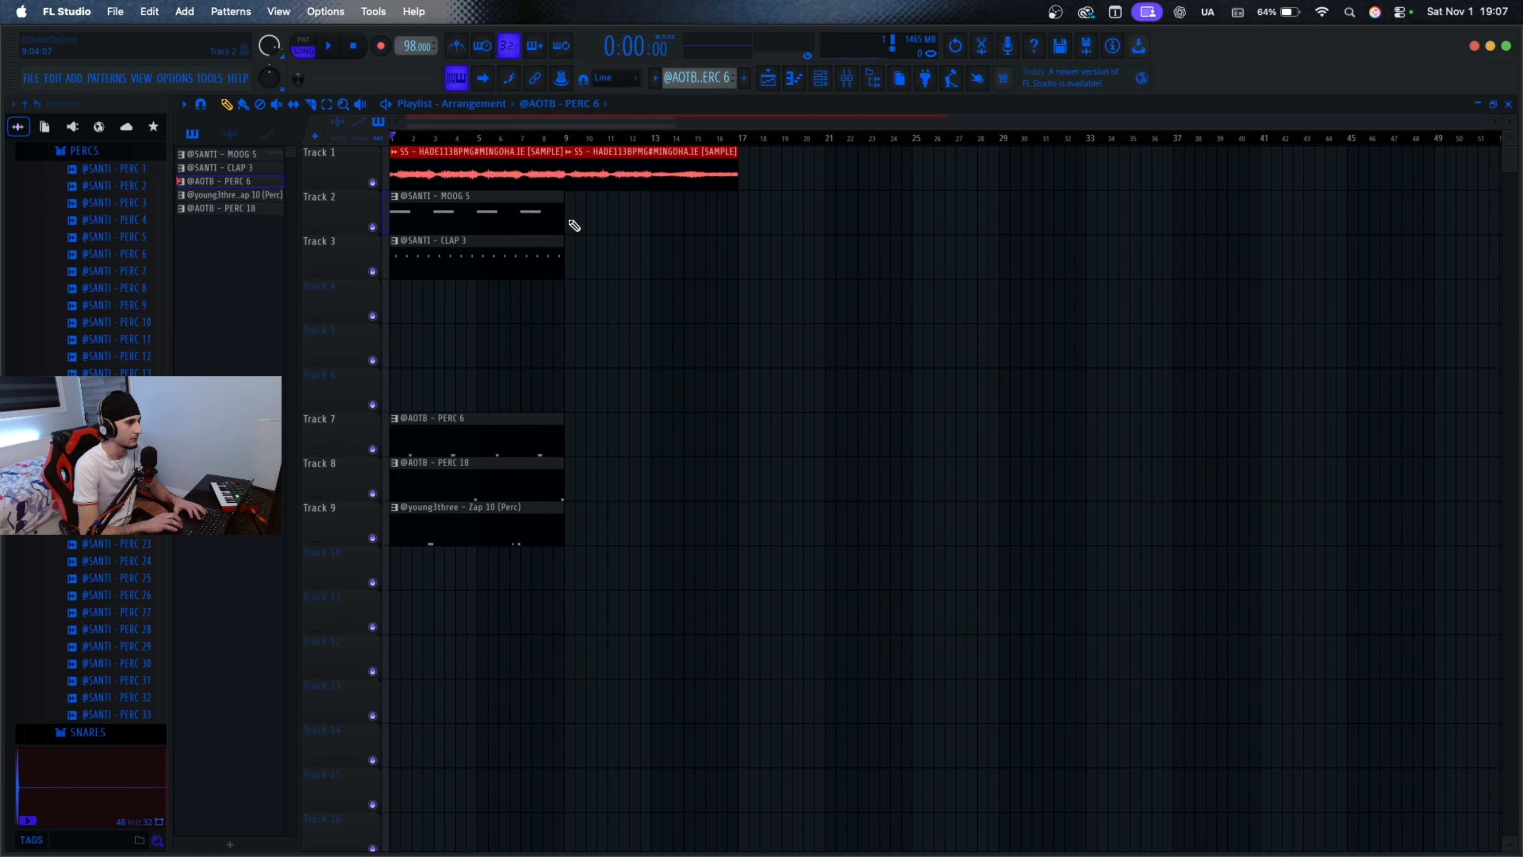
Step: Move the second sample section to about bar 21 and all pattern clips to about bar 14, one track lower
drag(588, 184, 663, 184)
drag(605, 574, 693, 276)
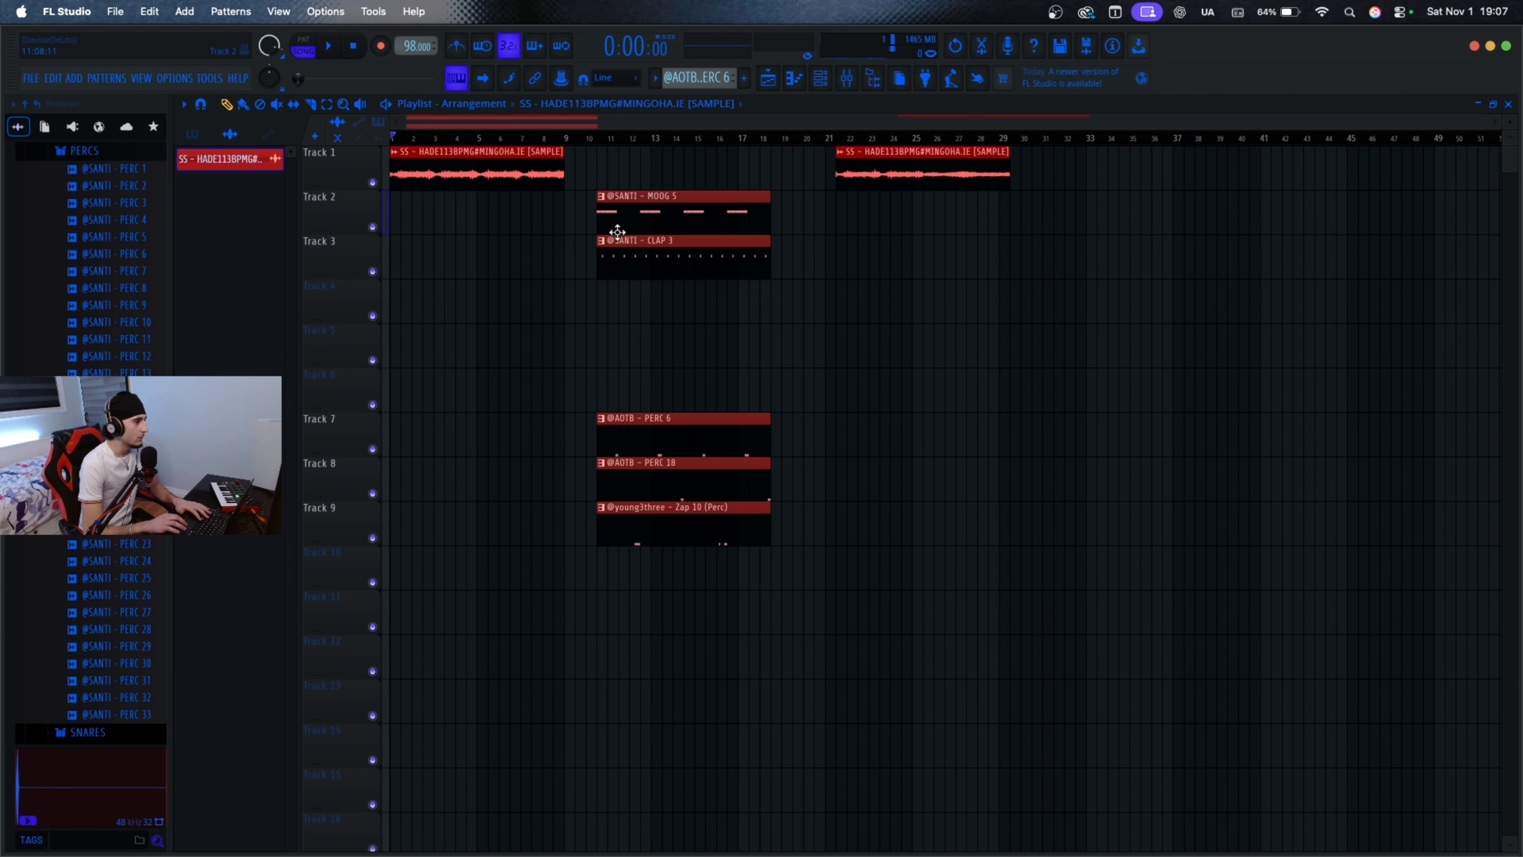
click(610, 324)
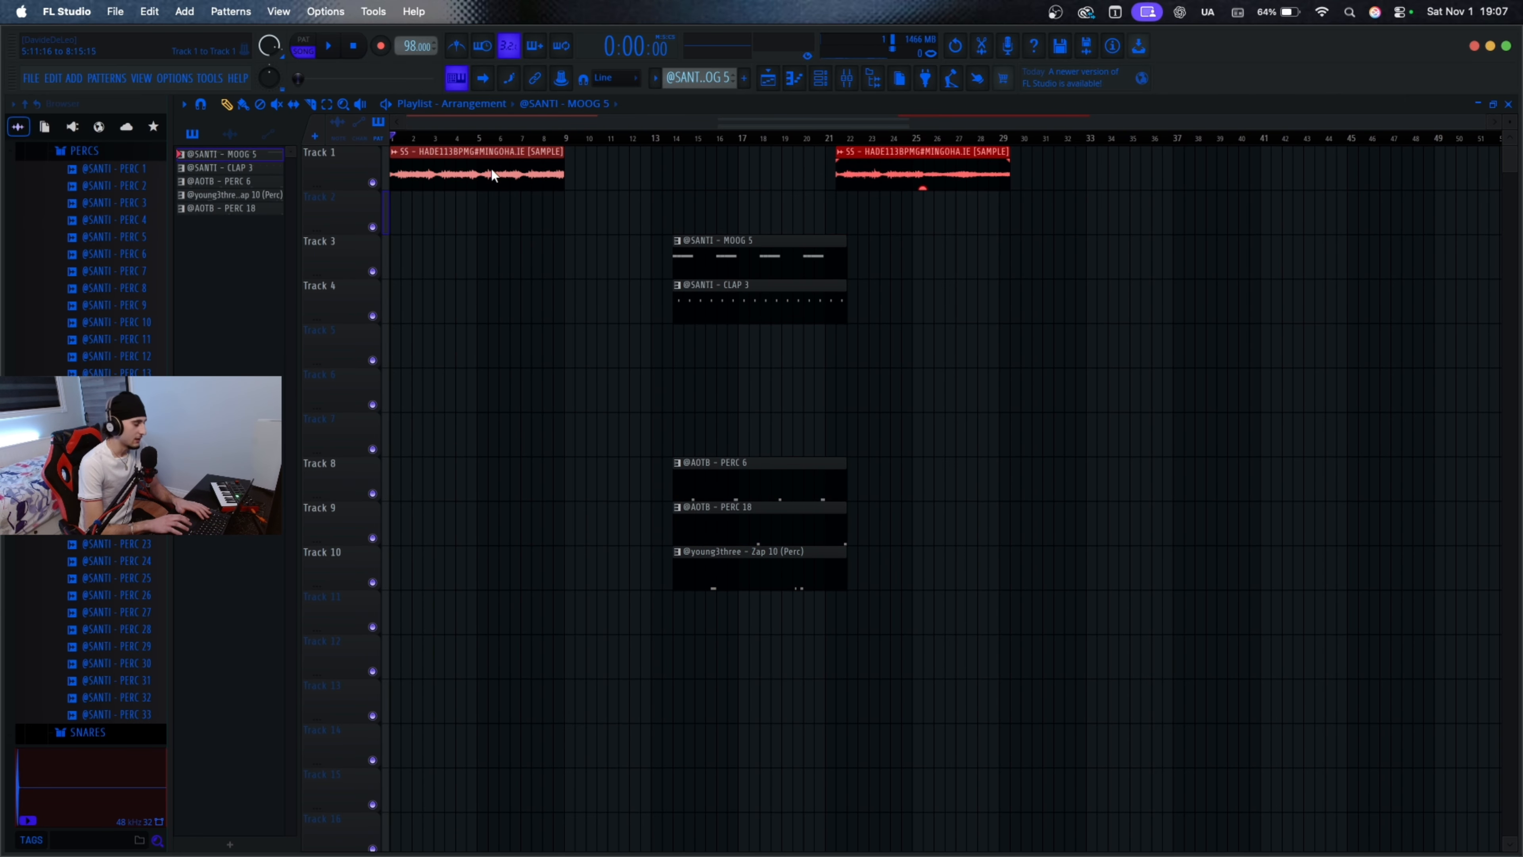
Step: Duplicate the first sample section to bar 9 and play the song from the start
key(super+b)
right_click(594, 333)
click(407, 148)
key(space)
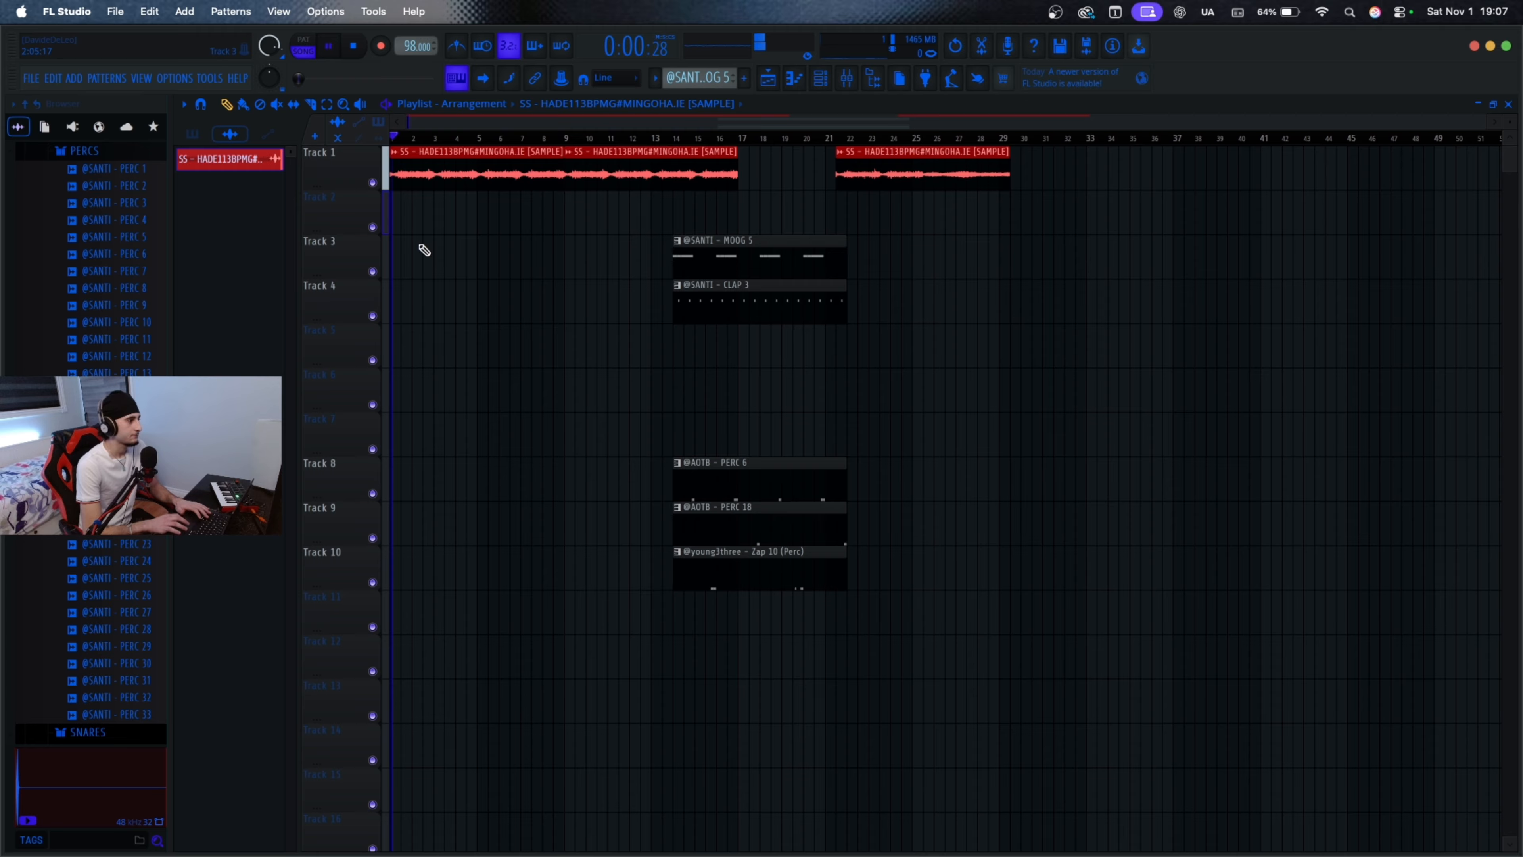
scroll(479, 300, up, 3)
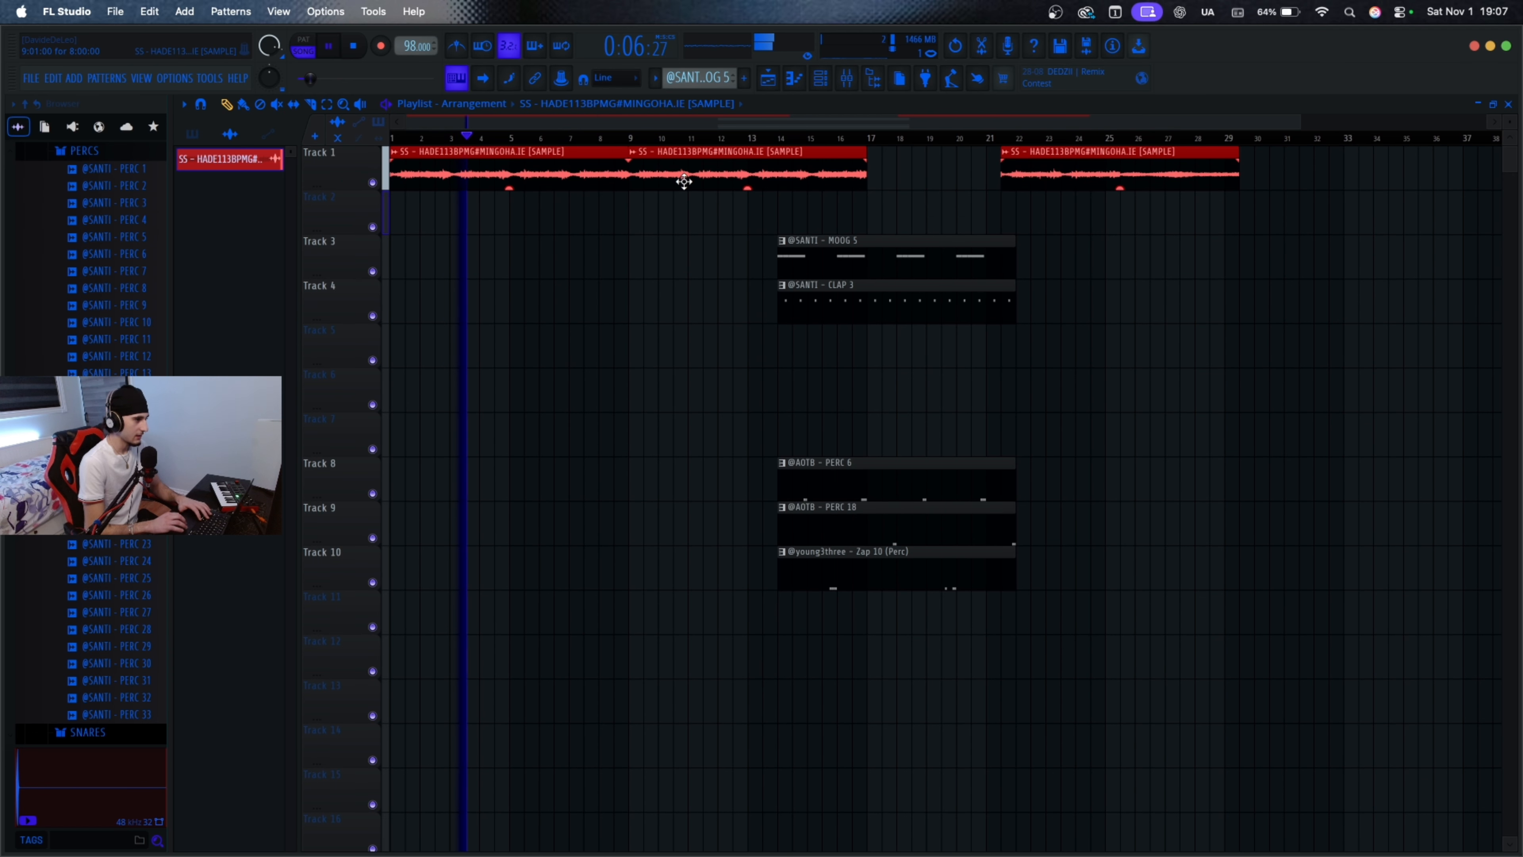
click(632, 141)
key(space)
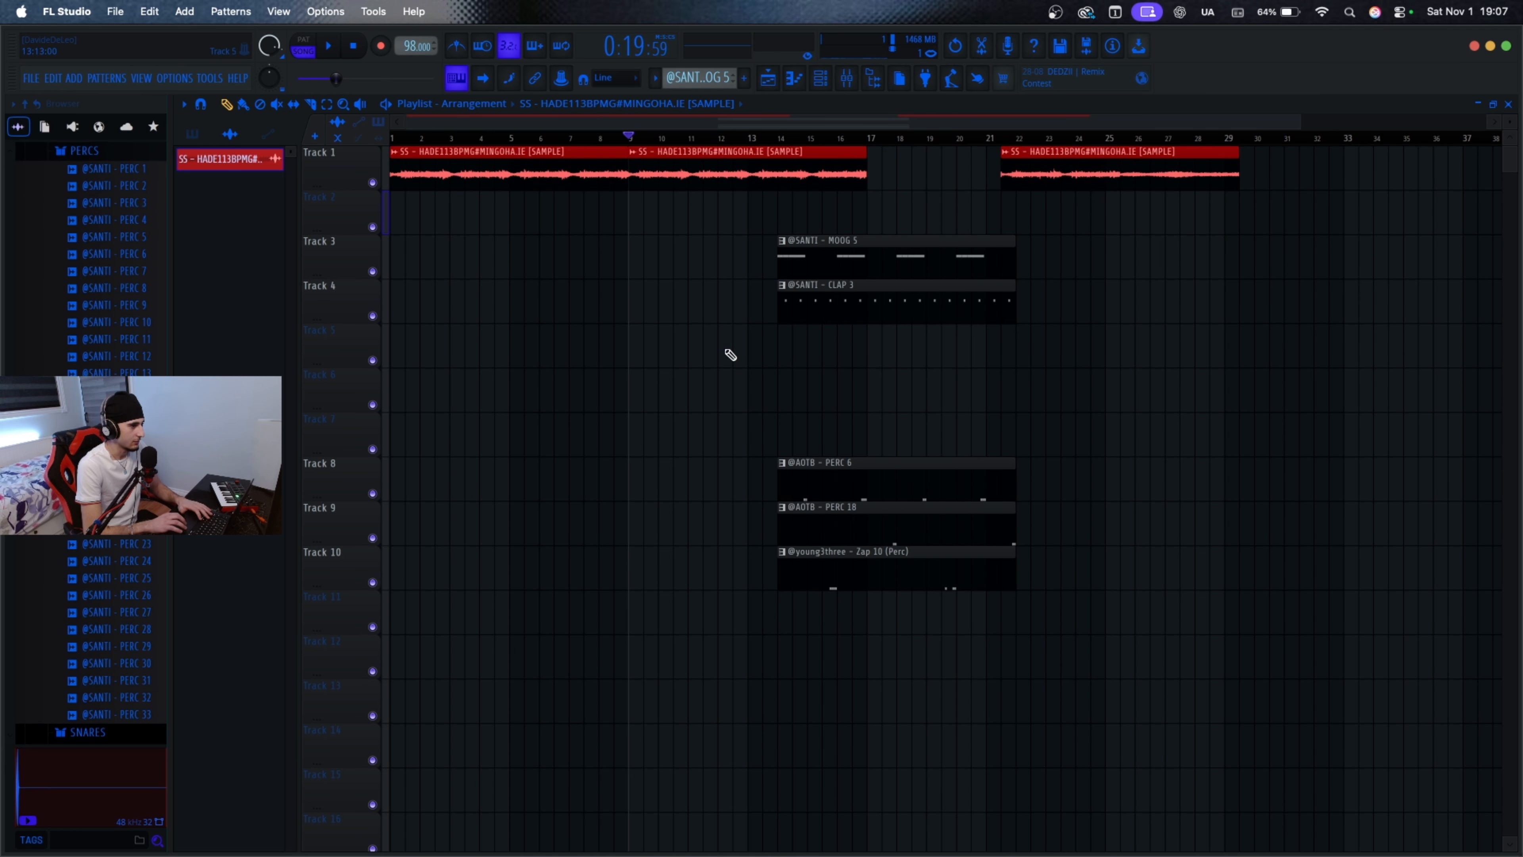
drag(832, 240, 685, 245)
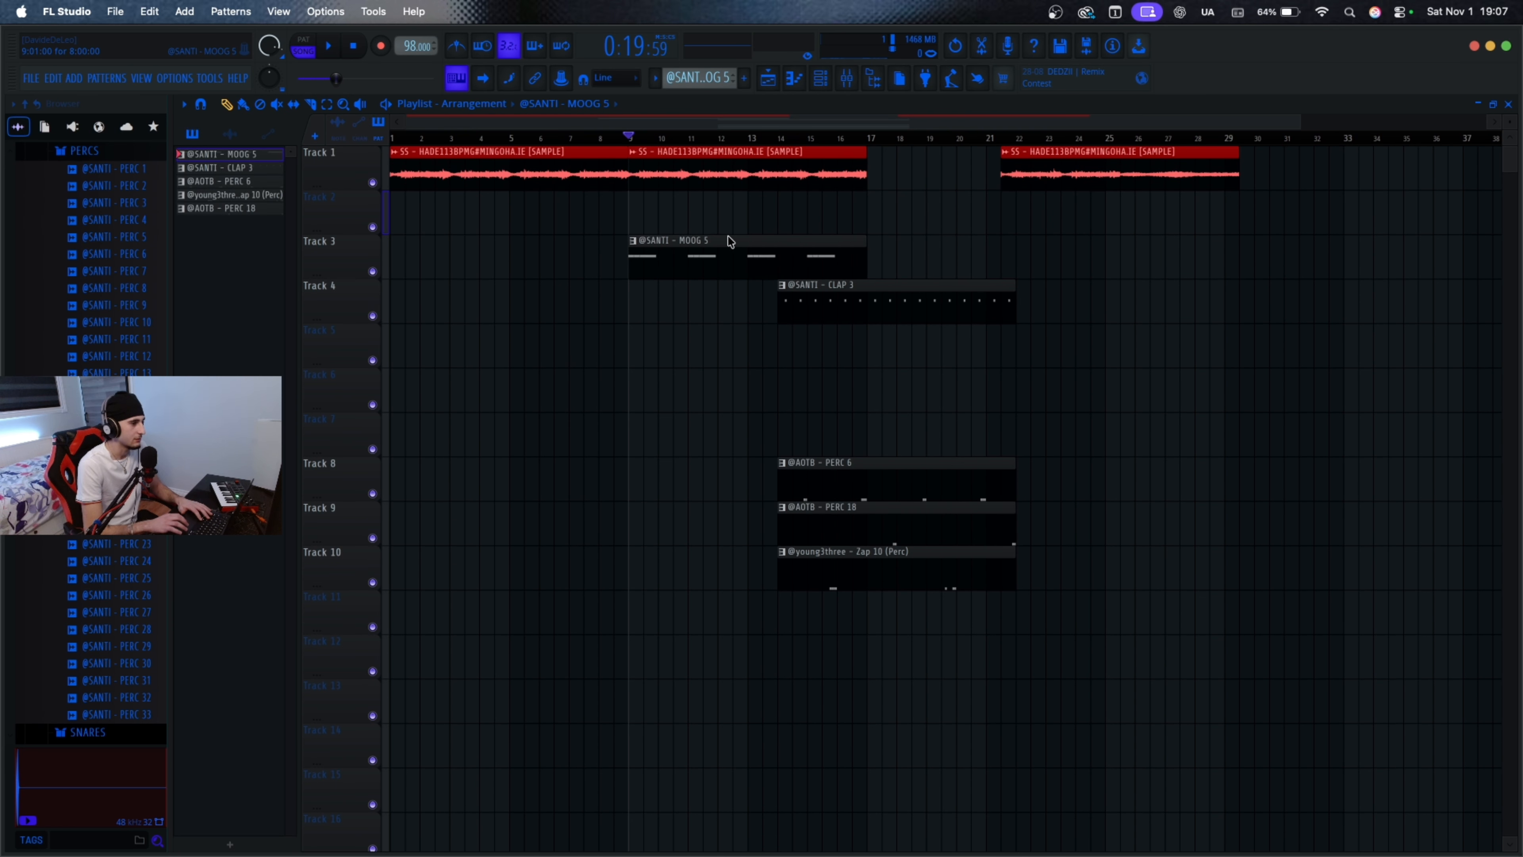
Step: Move the clap and percussion clips to bar 17 and extend the first sample section on track 1 with copies up to bar 33
mouse_move(857, 312)
mouse_down()
mouse_move(929, 313)
mouse_move(872, 313)
mouse_up()
drag(849, 681, 933, 305)
right_click(938, 242)
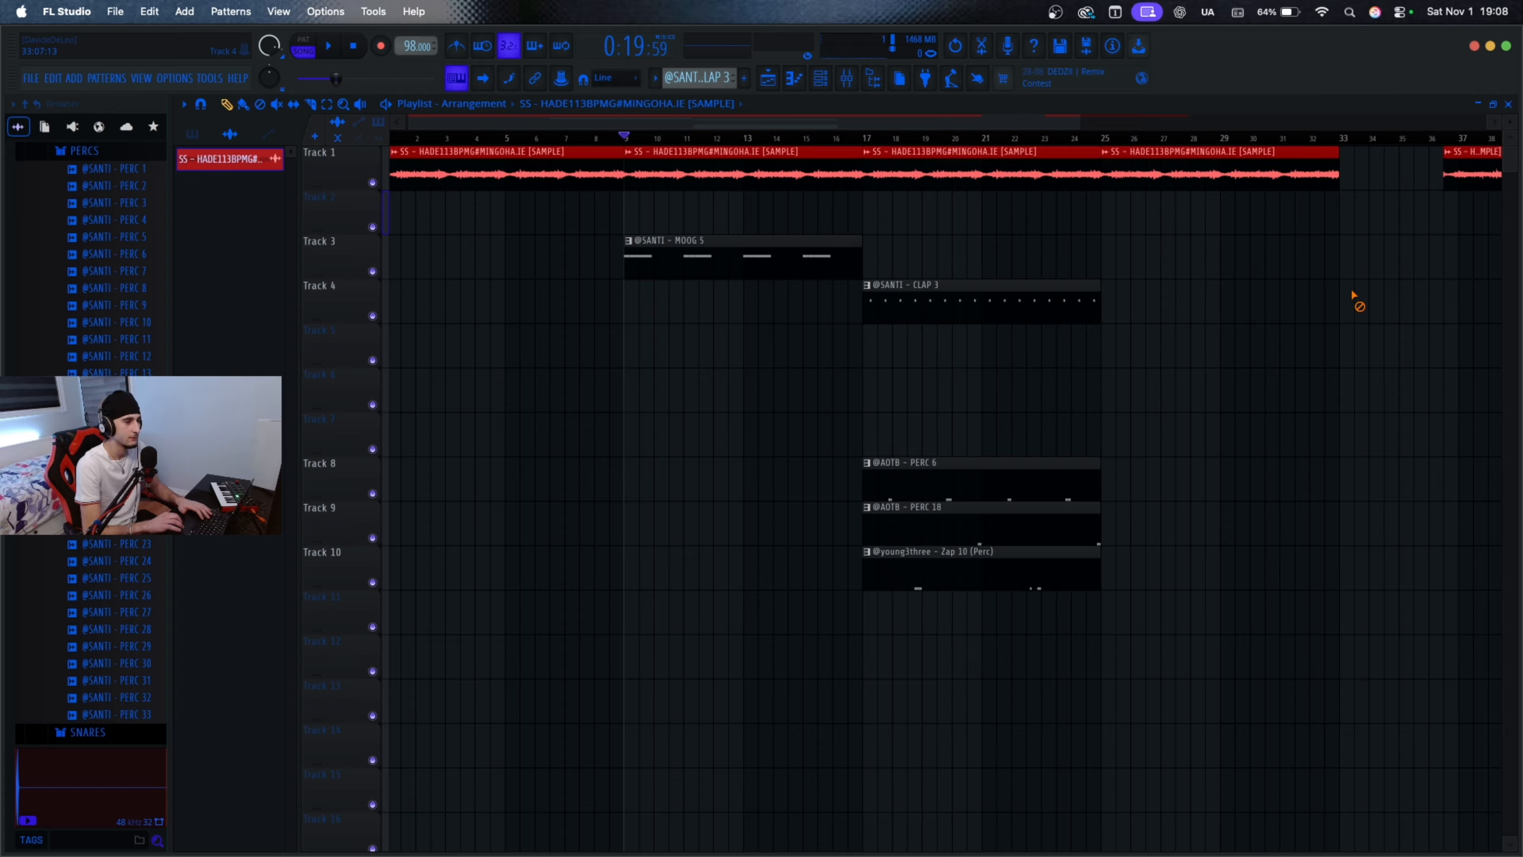
scroll(690, 300, down, 2)
click(665, 249)
key(ctrl+b)
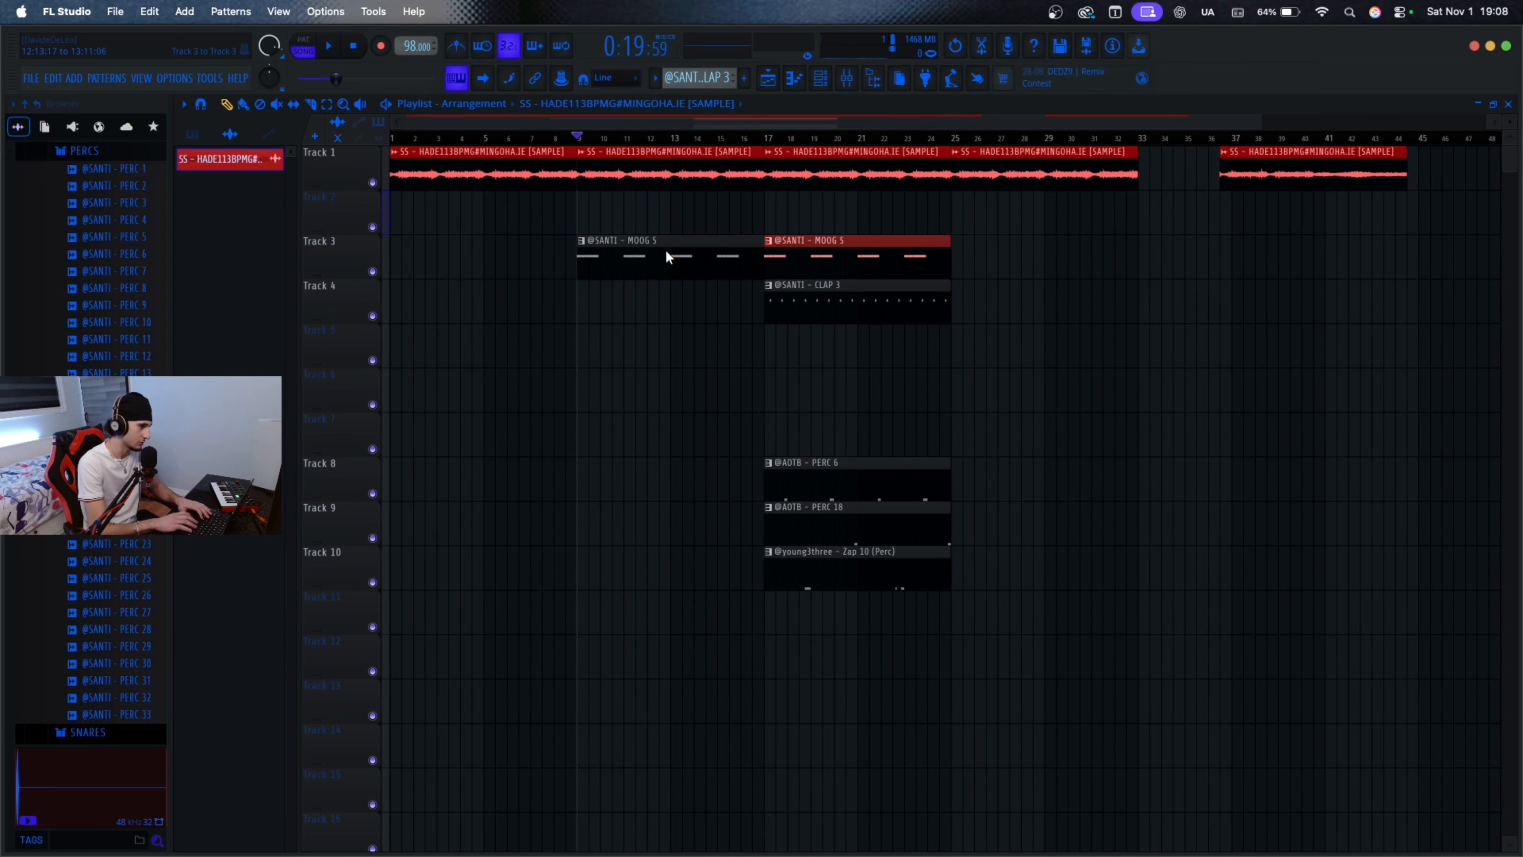
right_click(811, 379)
scroll(811, 380, down, 1)
key(space)
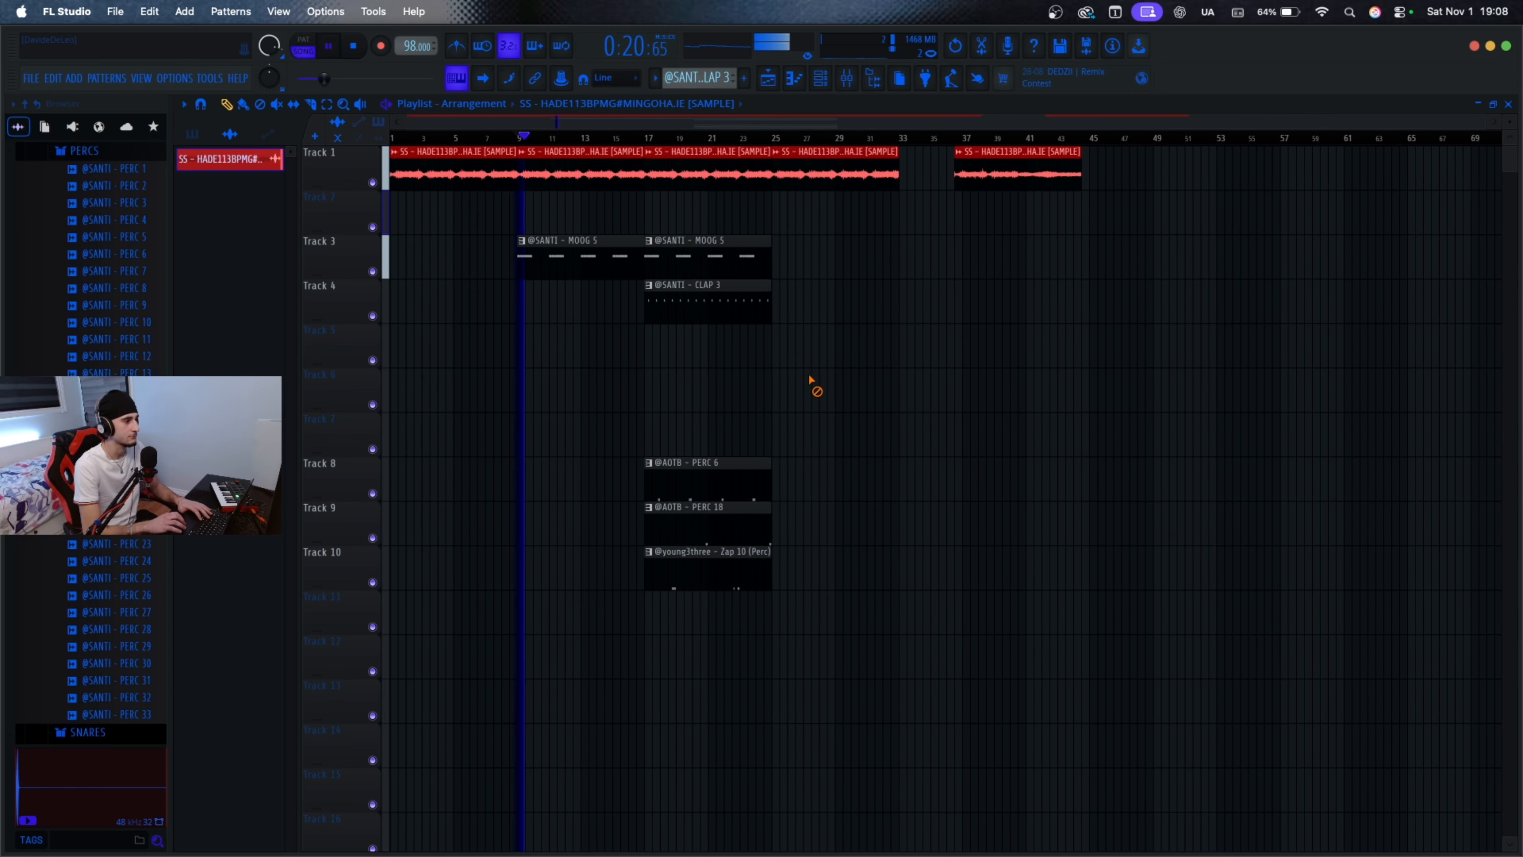
scroll(683, 386, up, 2)
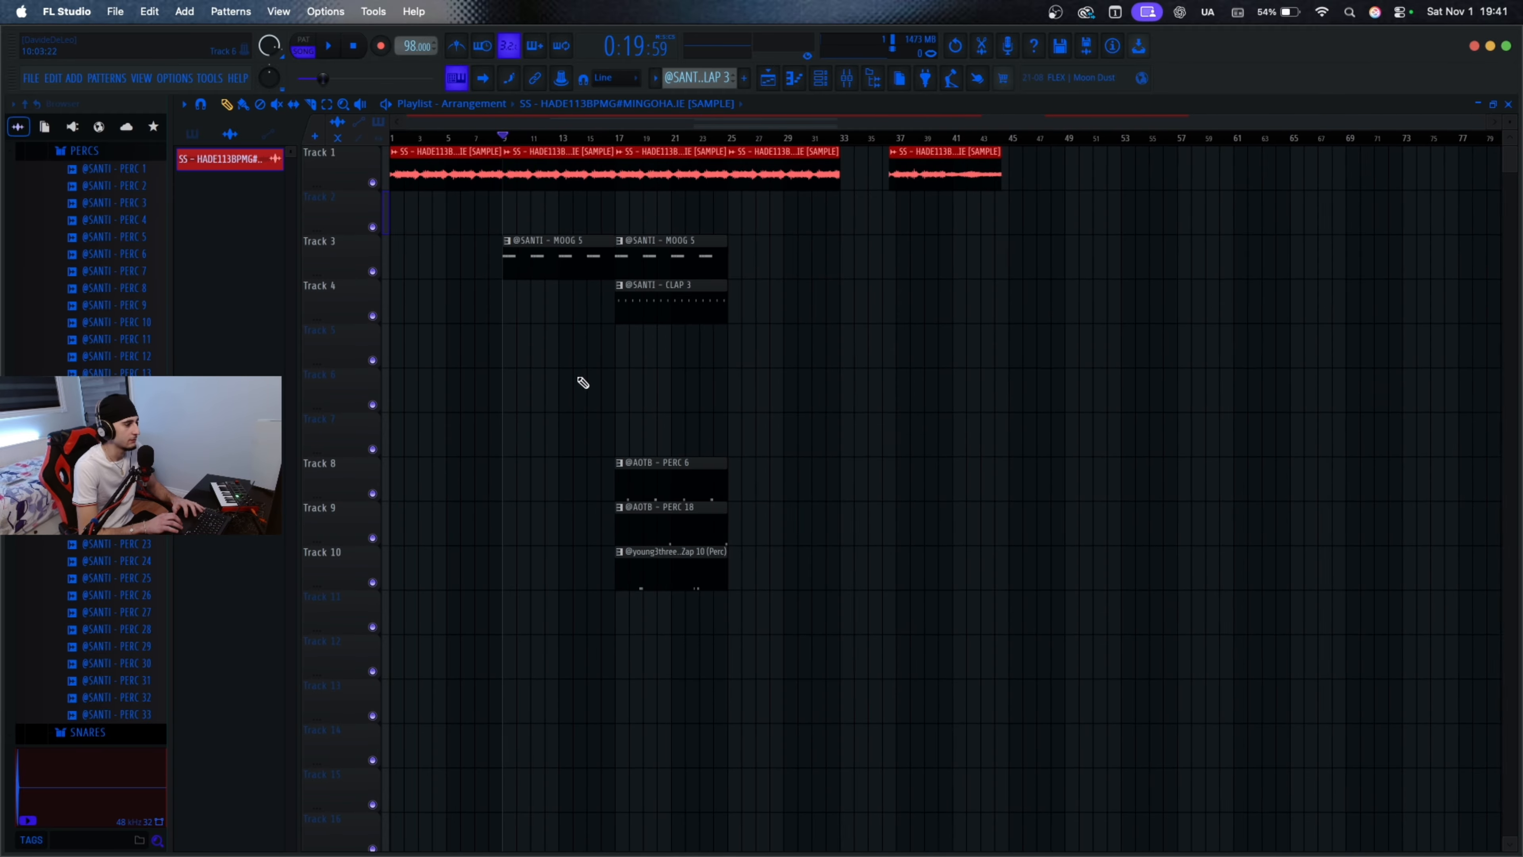
Step: Browse the BEST PACKS drum kit folders in the sample browser
scroll(102, 248, up, 10)
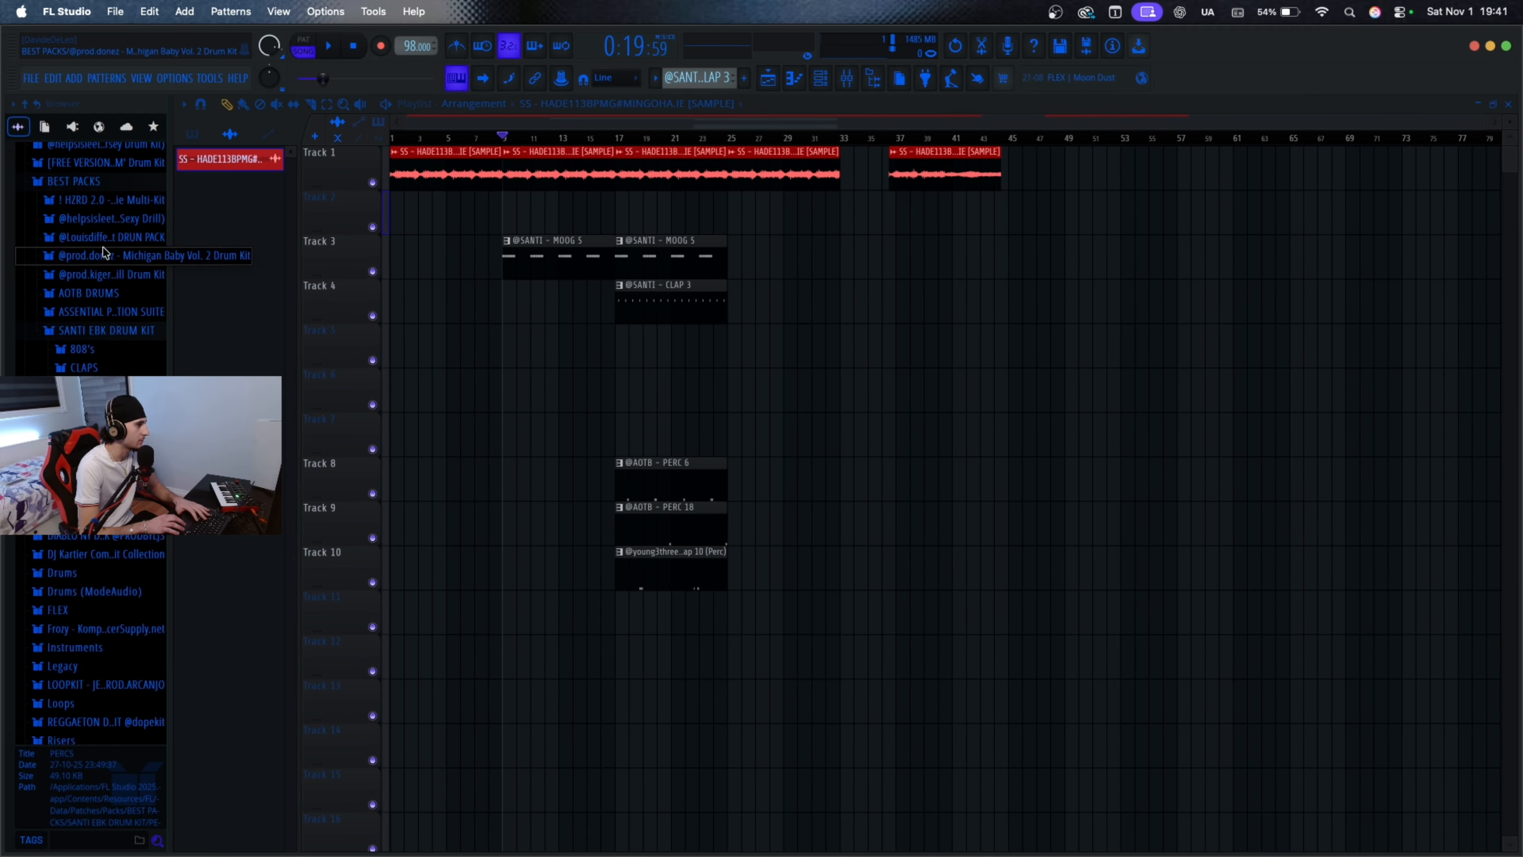
click(154, 127)
click(835, 80)
click(835, 79)
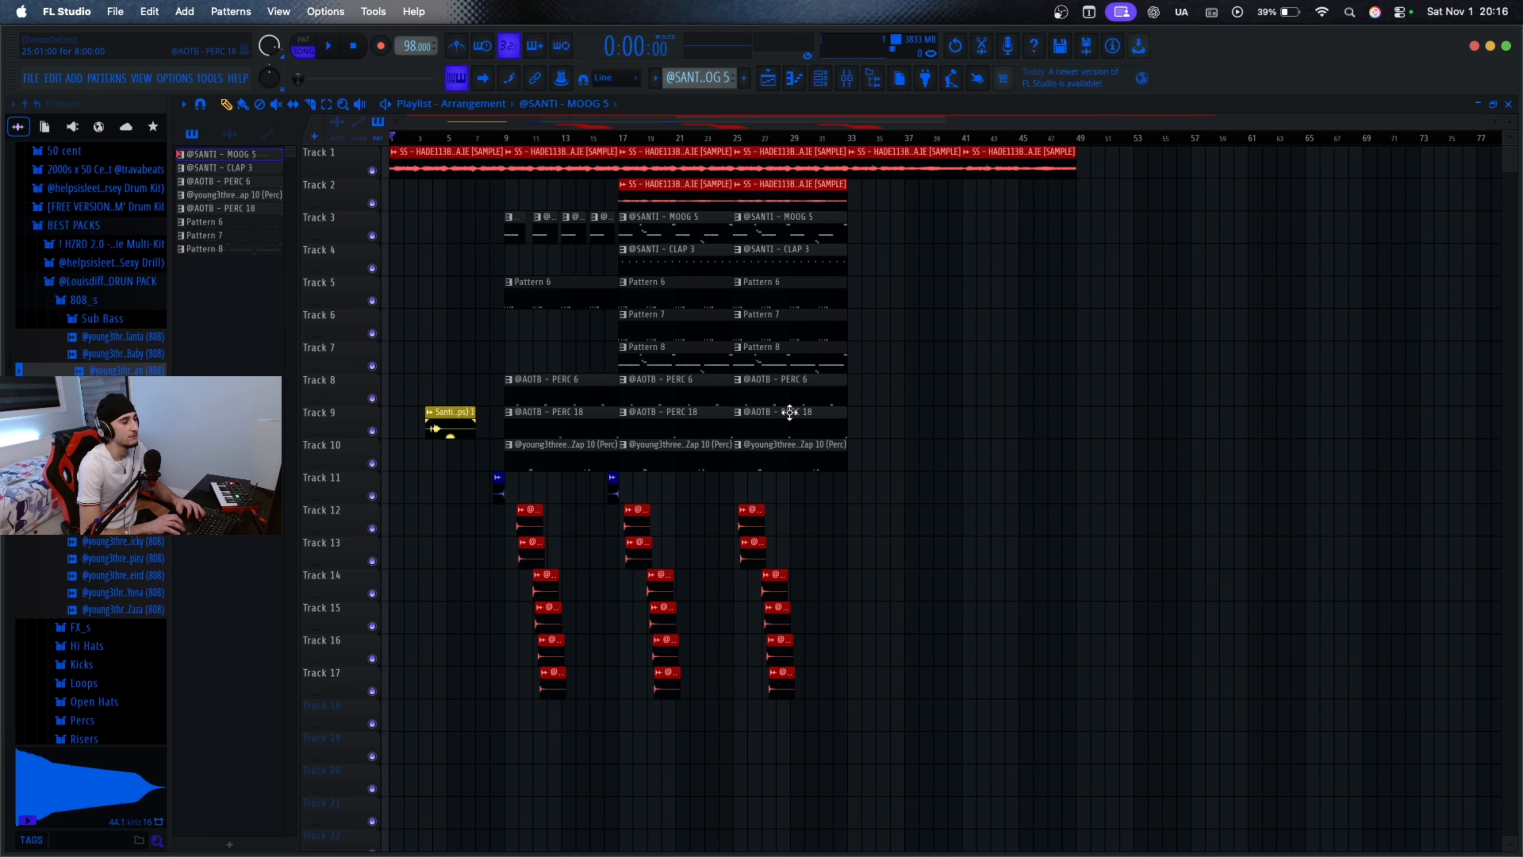
Step: Review the audio clip settings of track 1's sample and track 9's Santi (wet with chops) clip, and play the song's opening bars
scroll(790, 412, up, 3)
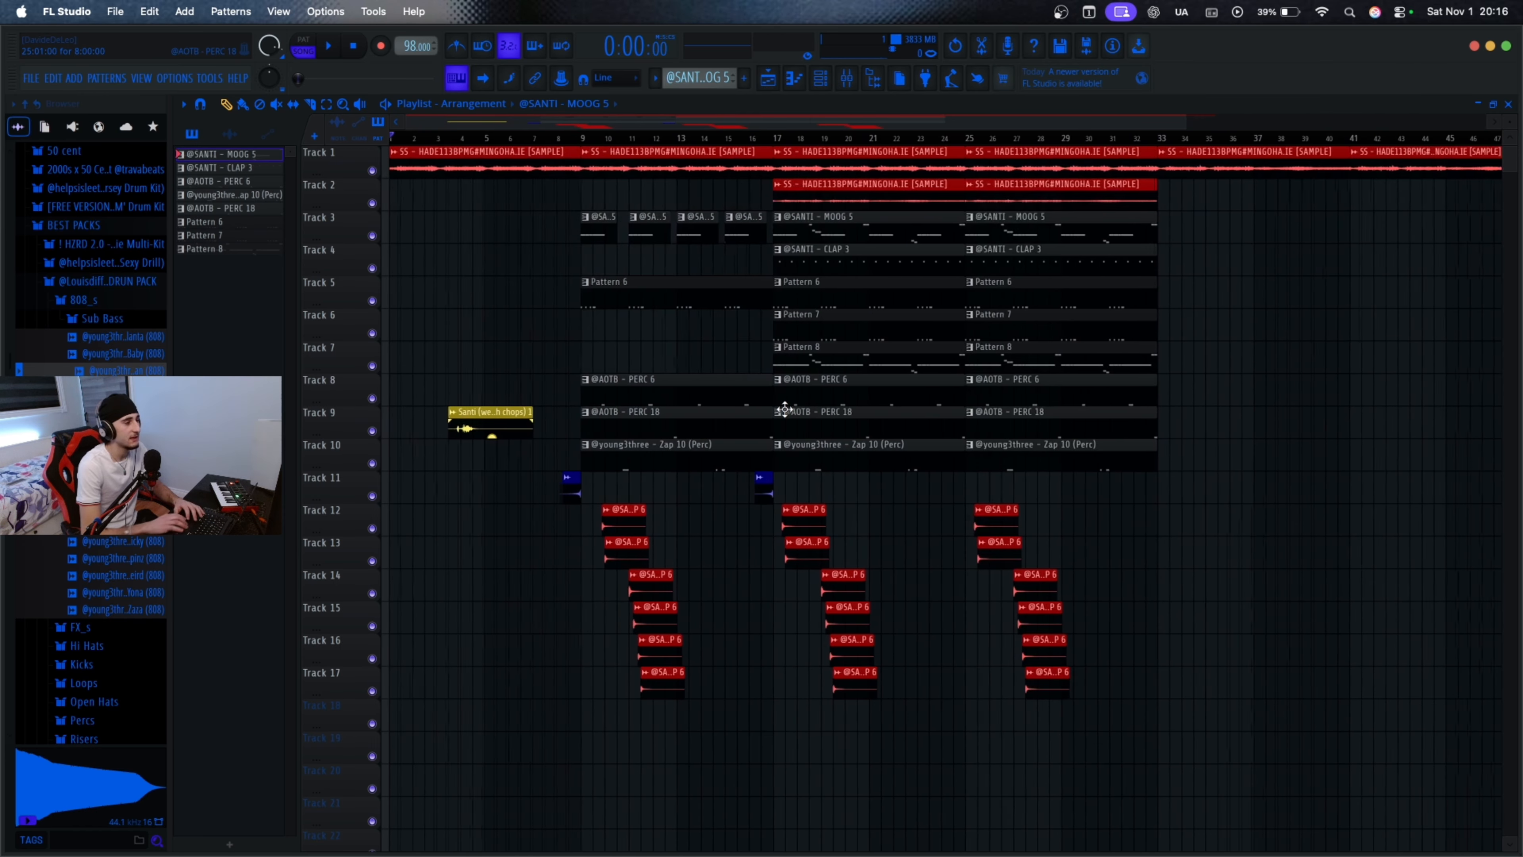
double_click(506, 173)
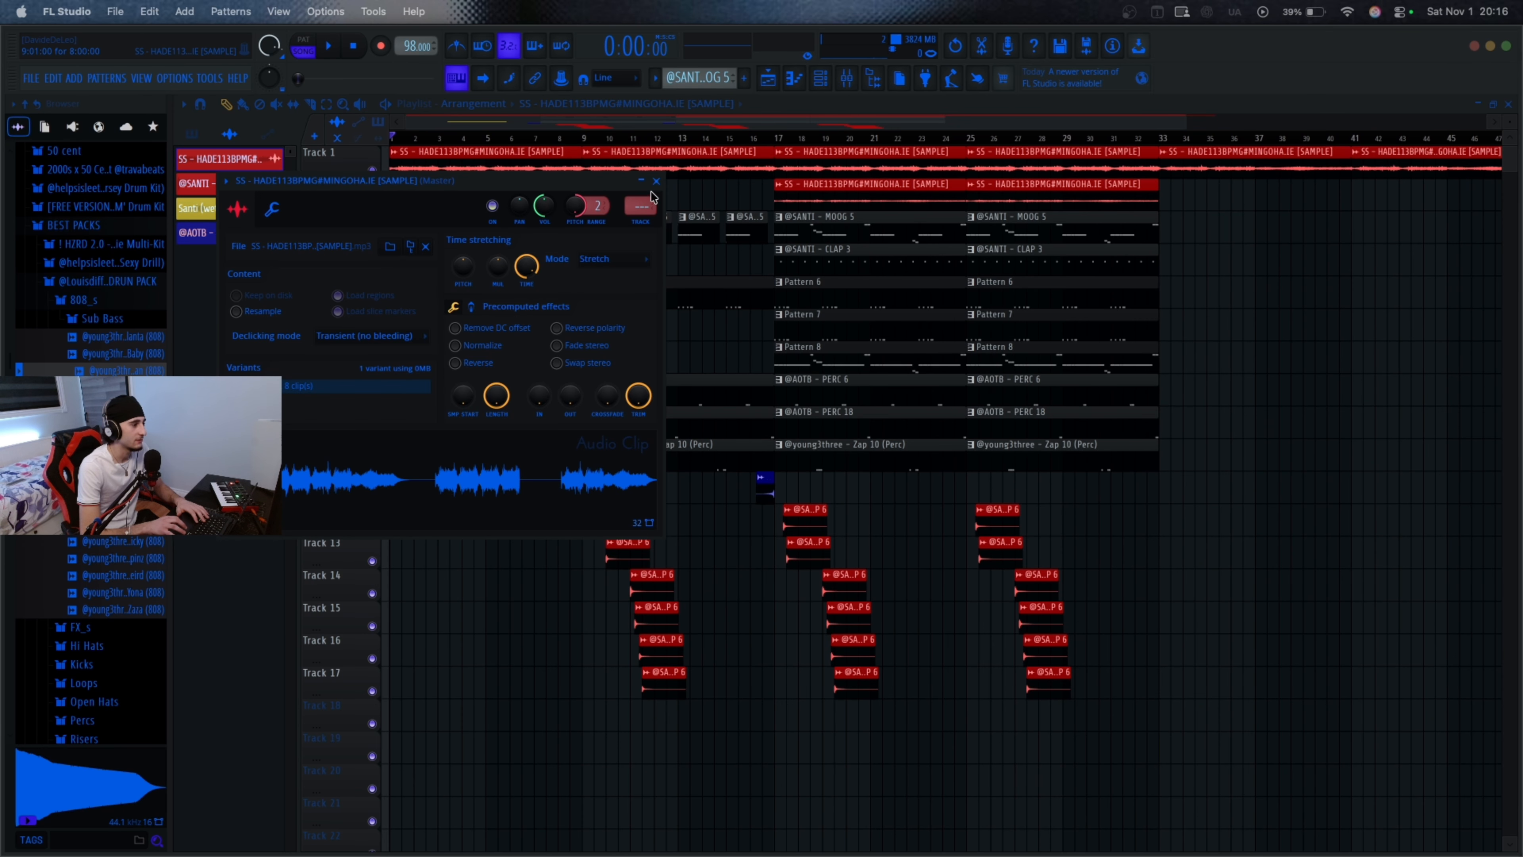
click(656, 182)
key(space)
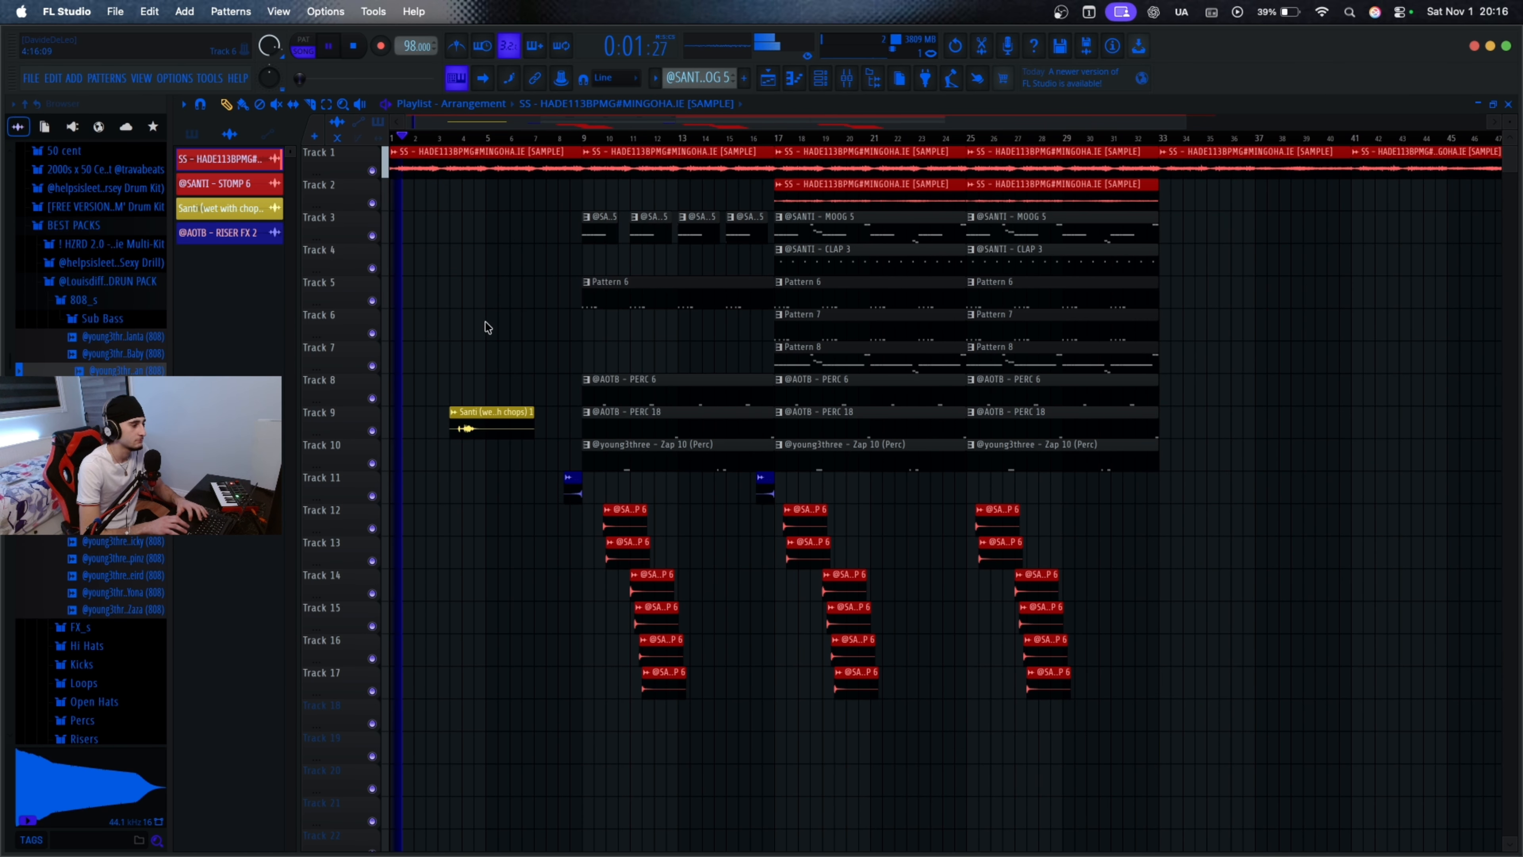
scroll(488, 327, up, 3)
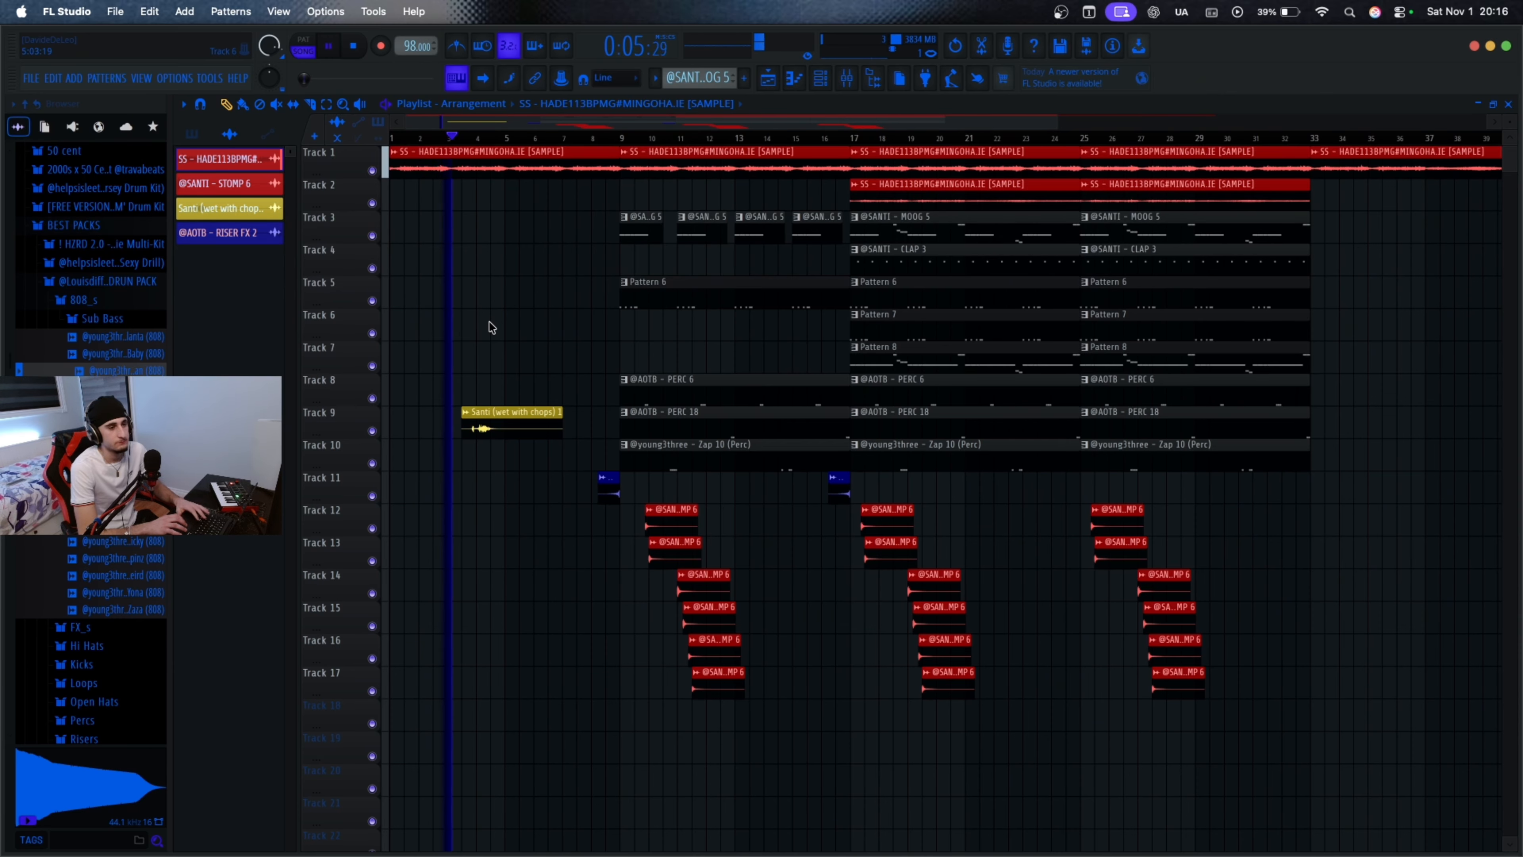
key(space)
scroll(513, 330, up, 3)
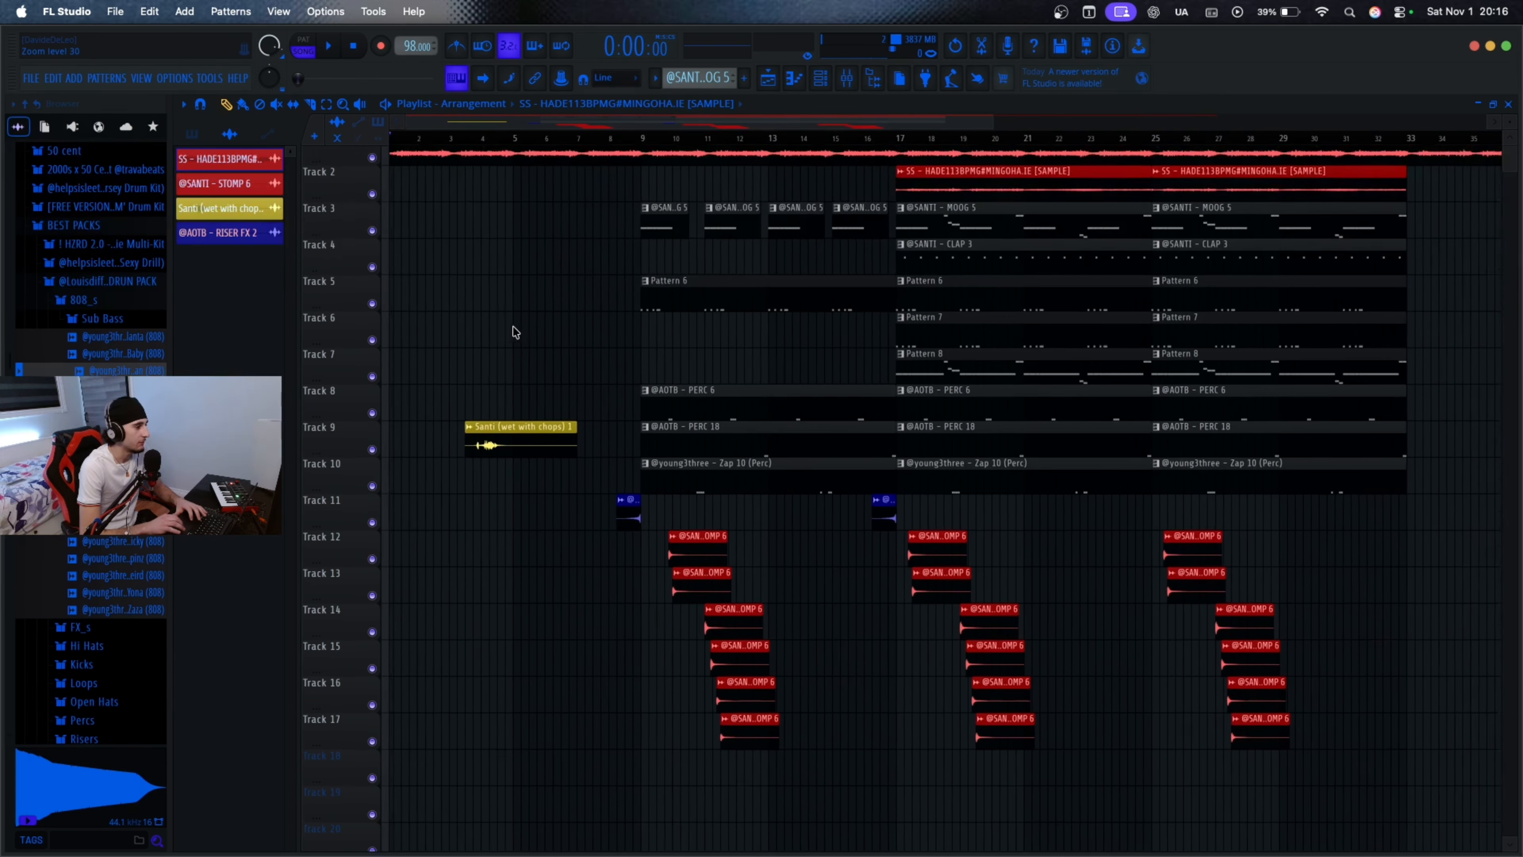
double_click(493, 451)
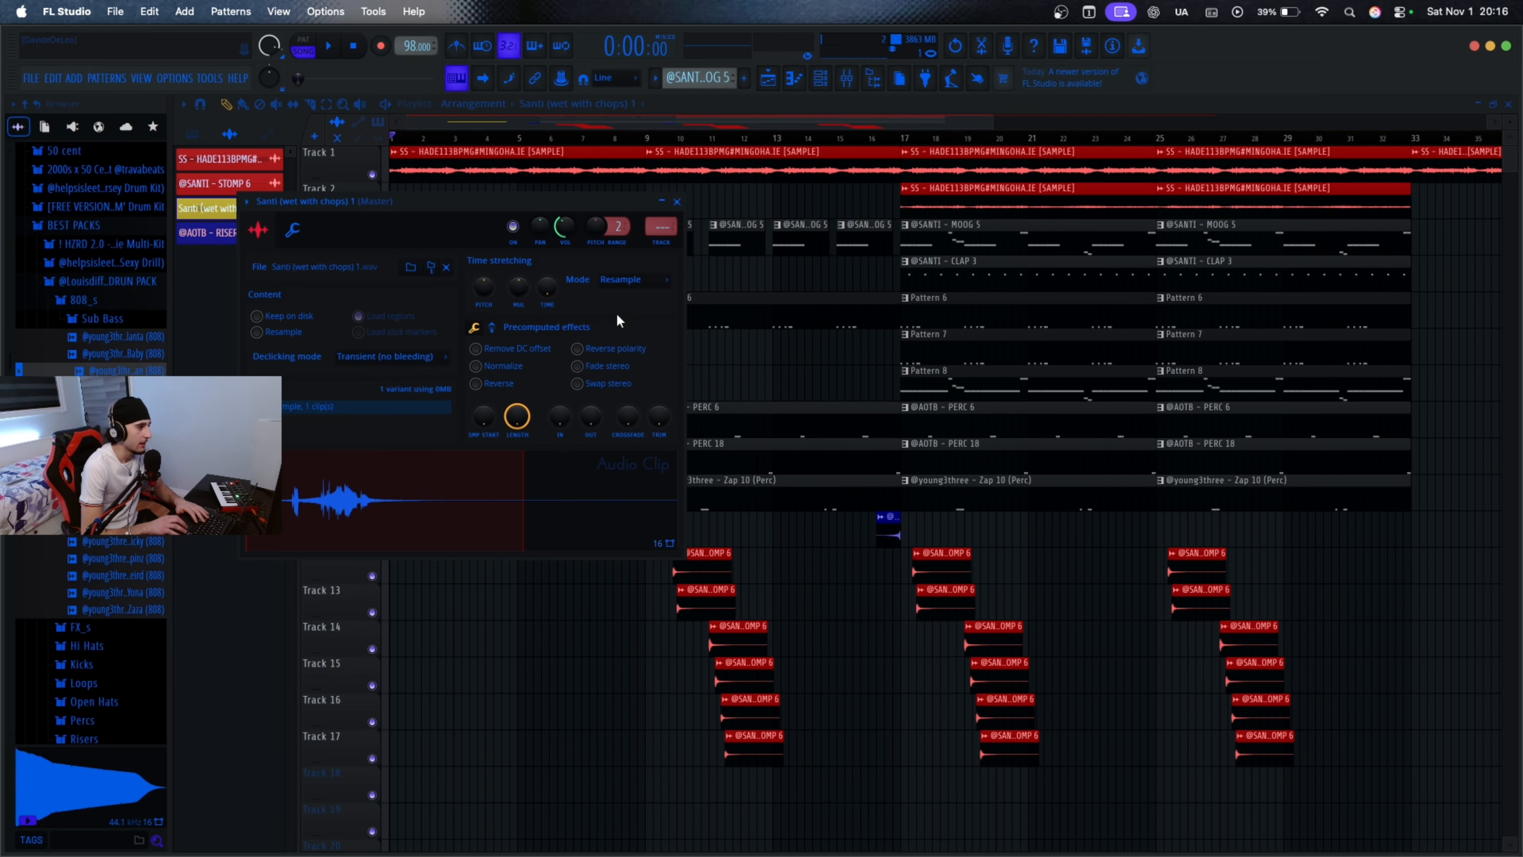
click(677, 202)
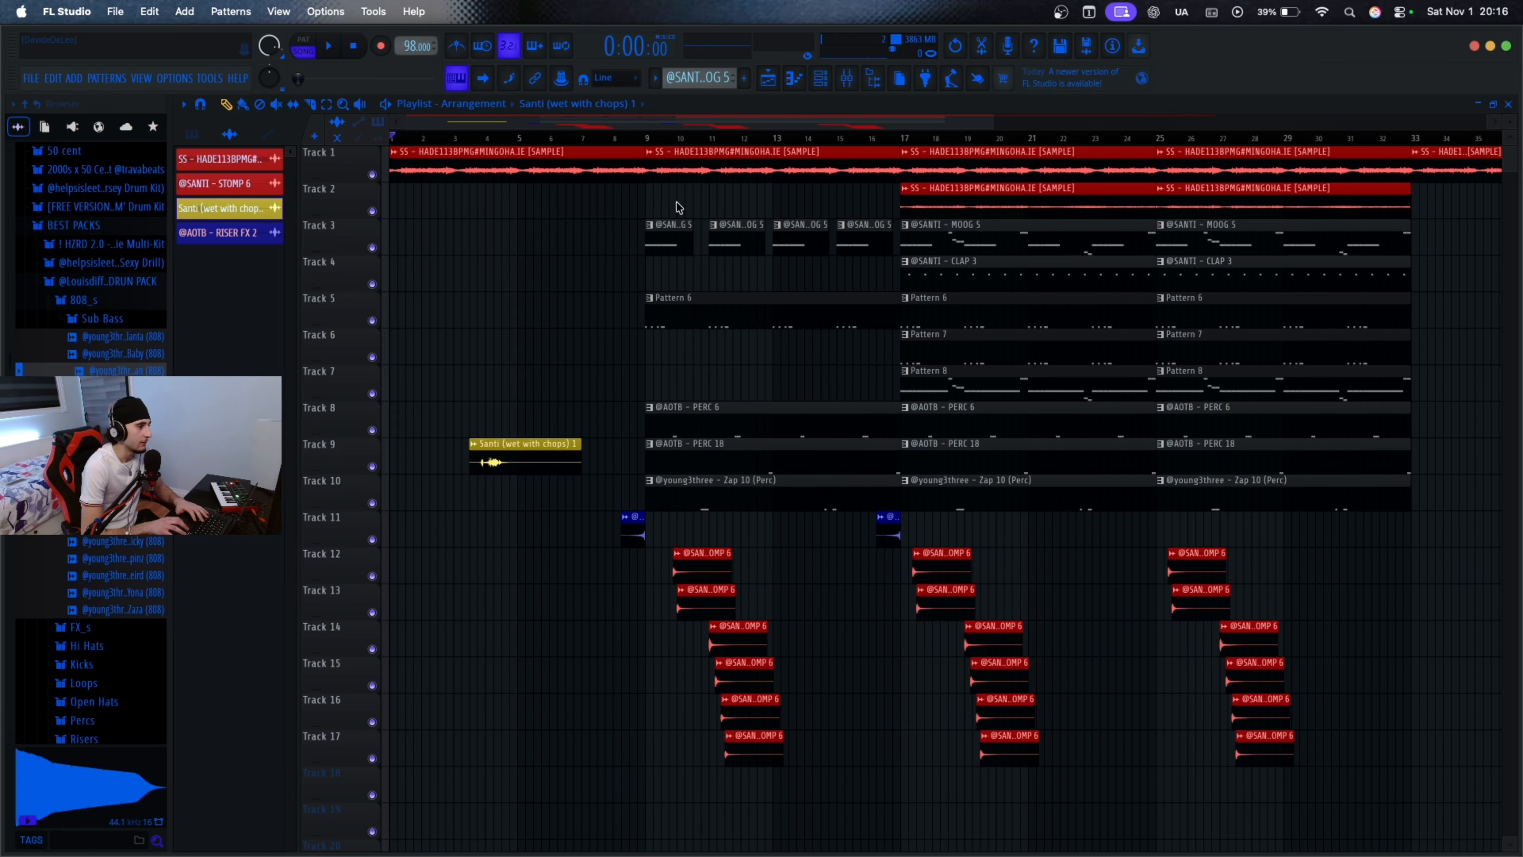
double_click(914, 226)
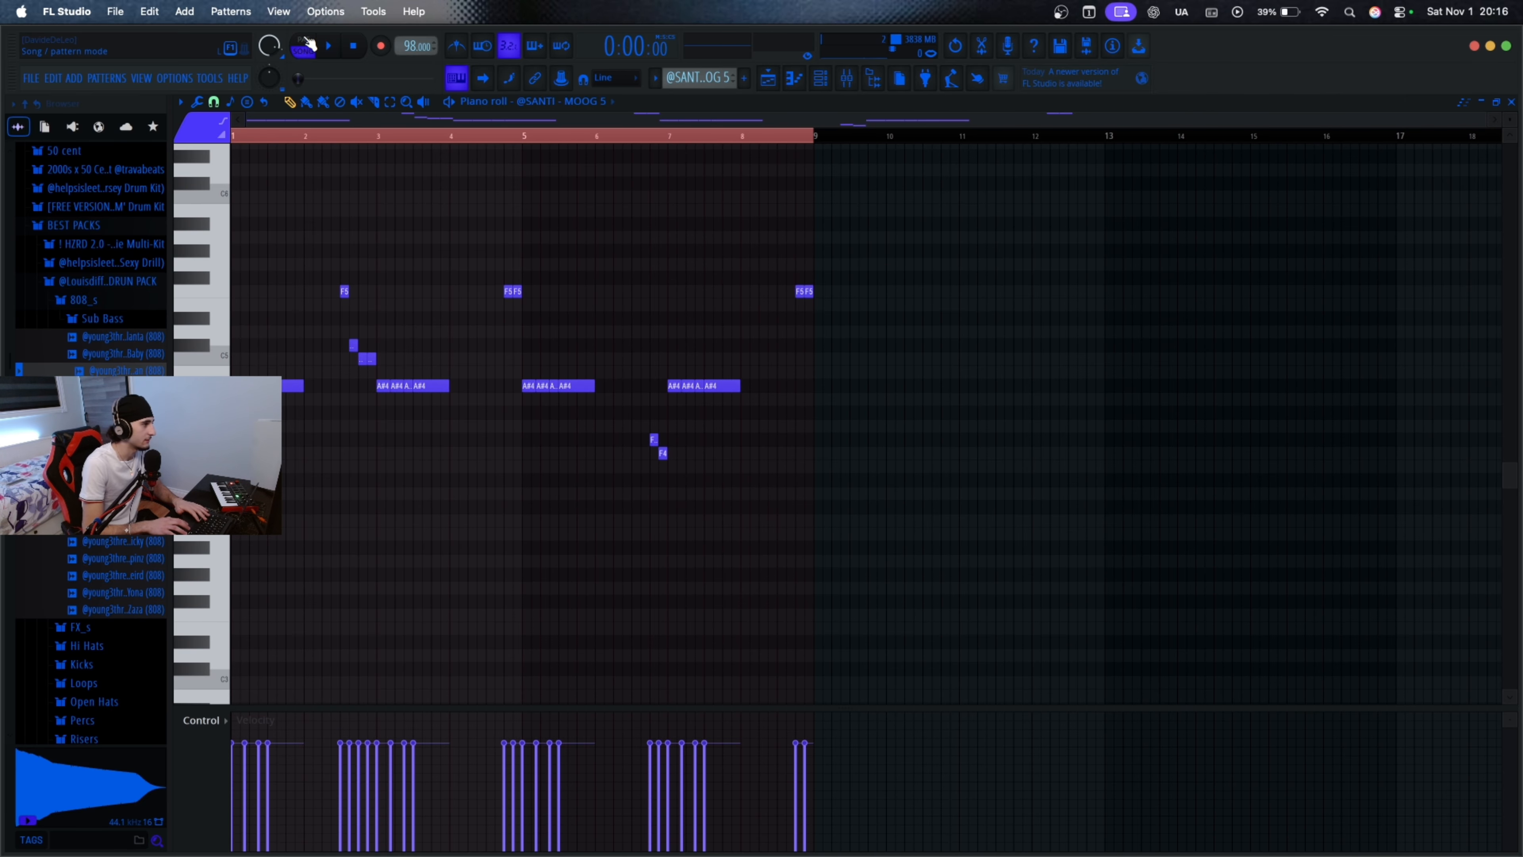
key(space)
scroll(301, 265, up, 2)
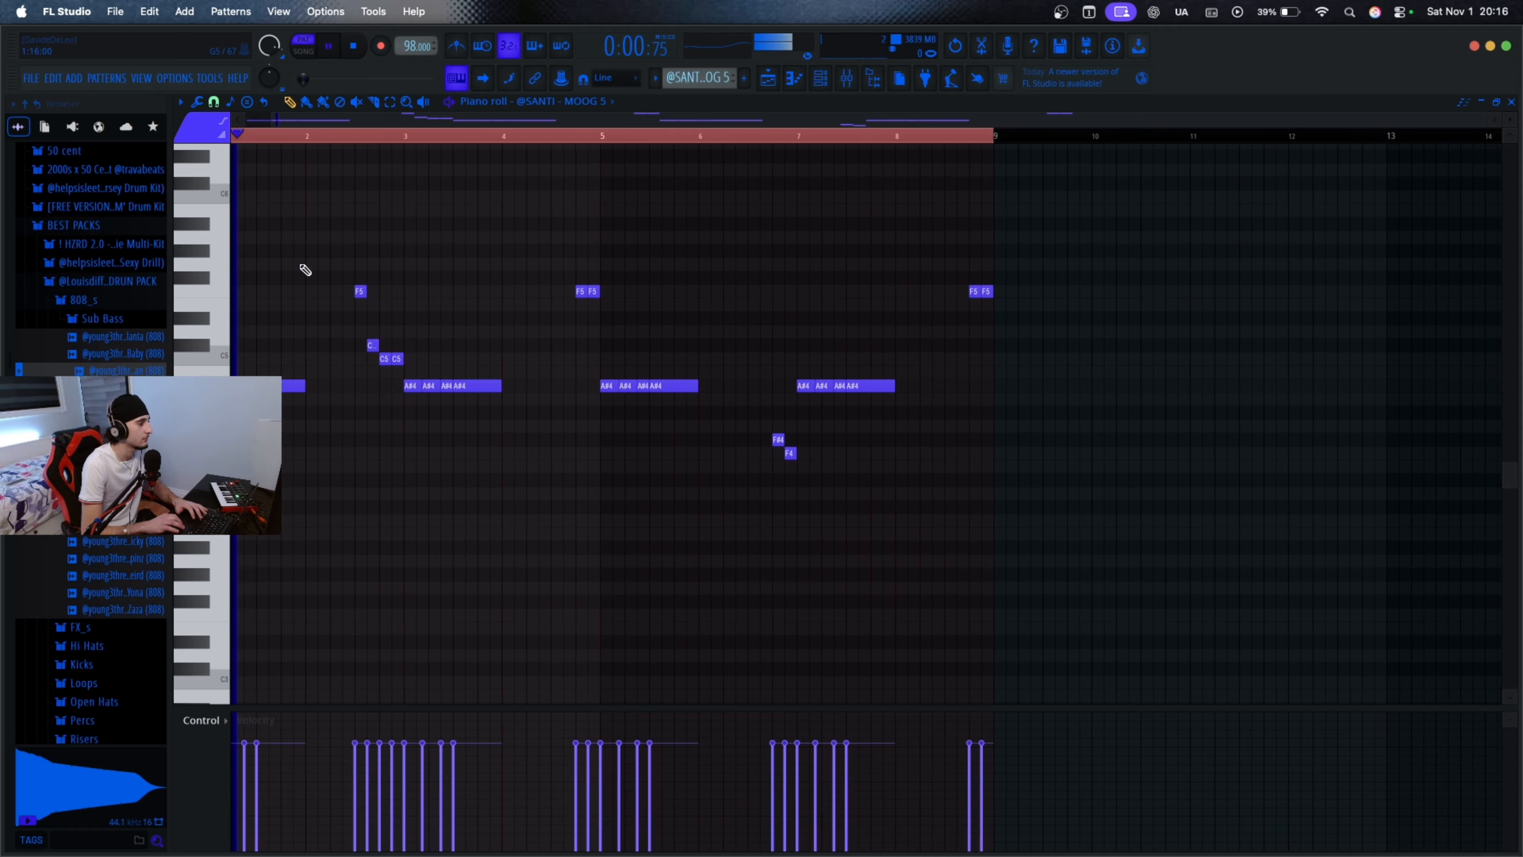
scroll(301, 266, up, 1)
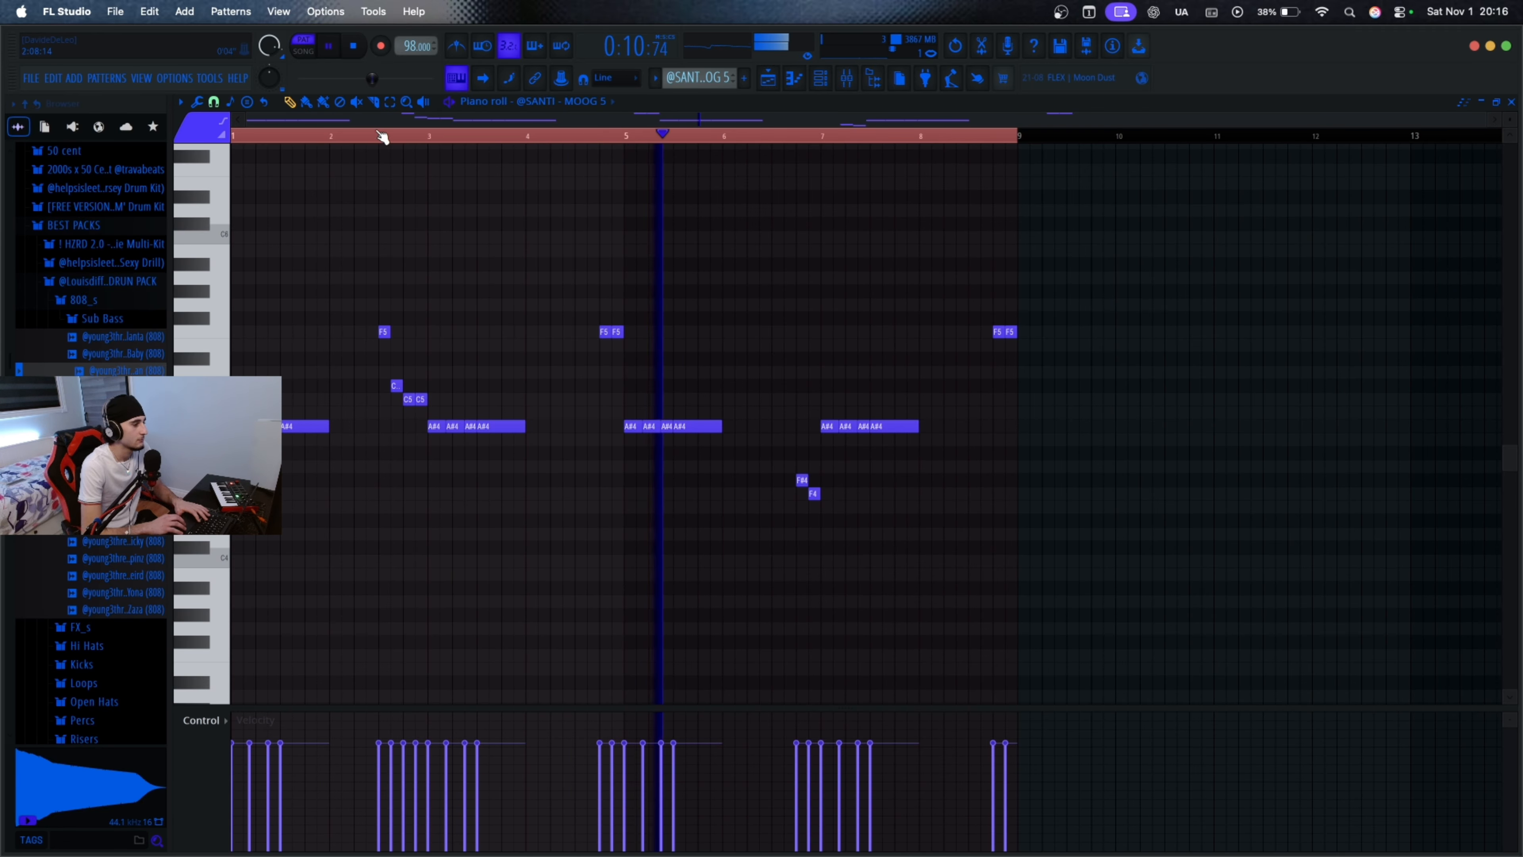
key(space)
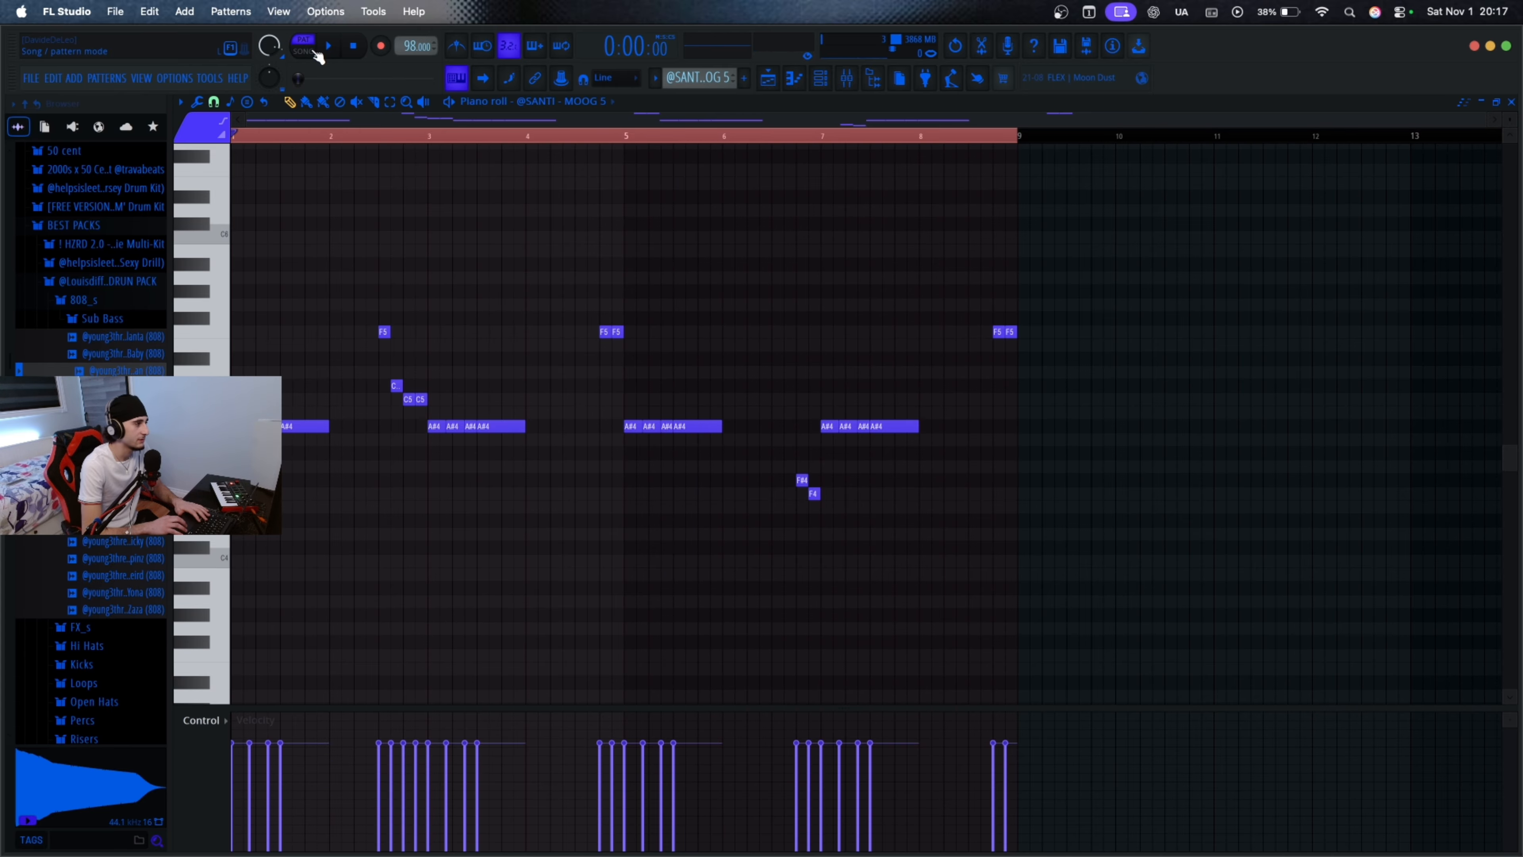
click(791, 88)
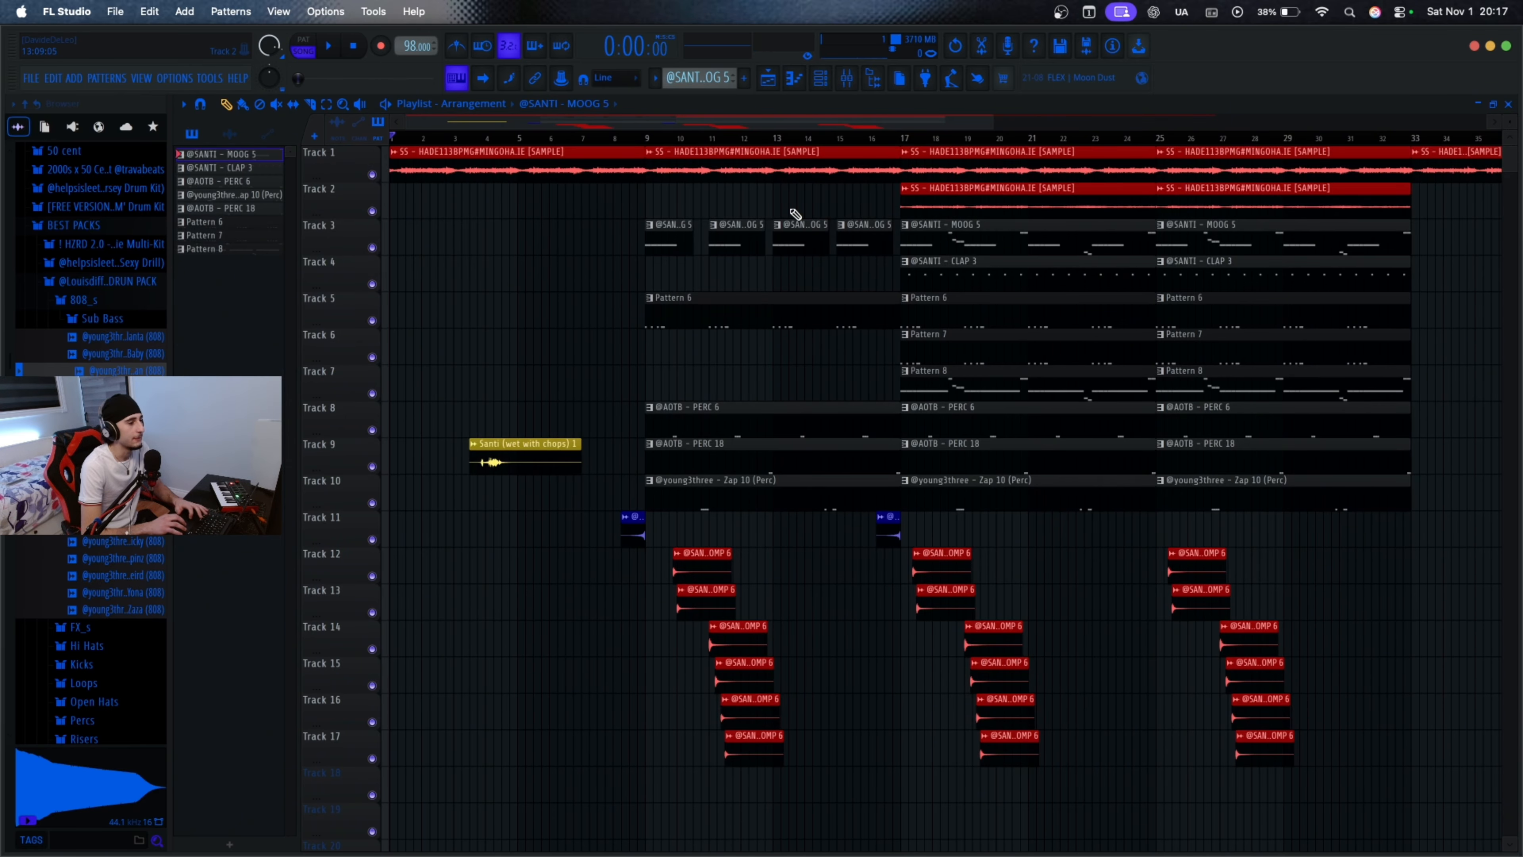
Step: Open the I Love Spinz (OH) notes of Pattern 6, play them in pattern mode, and close the piano roll
scroll(795, 214, down, 2)
scroll(677, 299, down, 2)
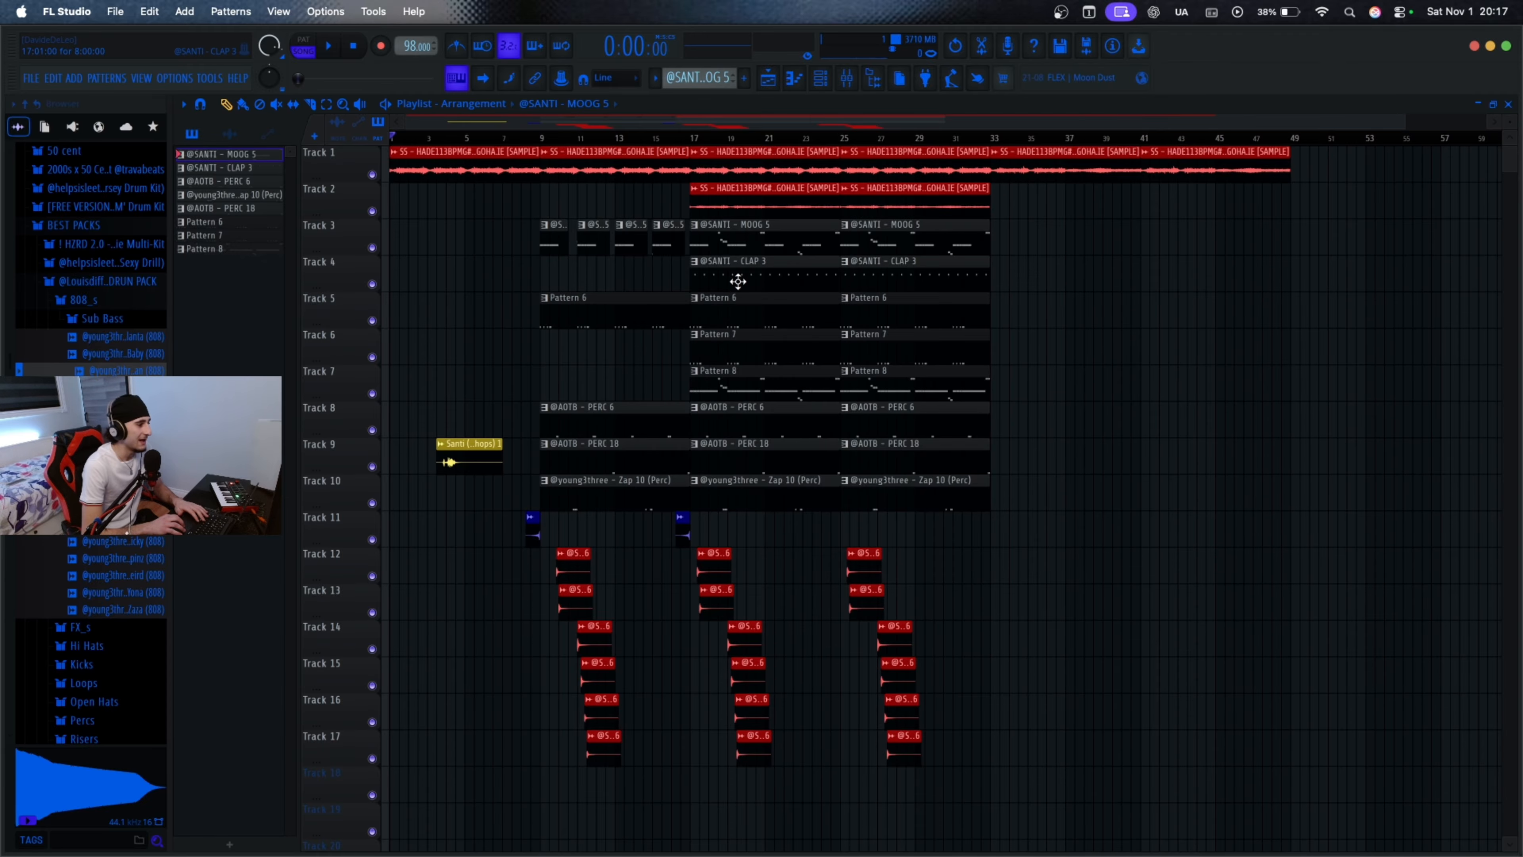
double_click(722, 307)
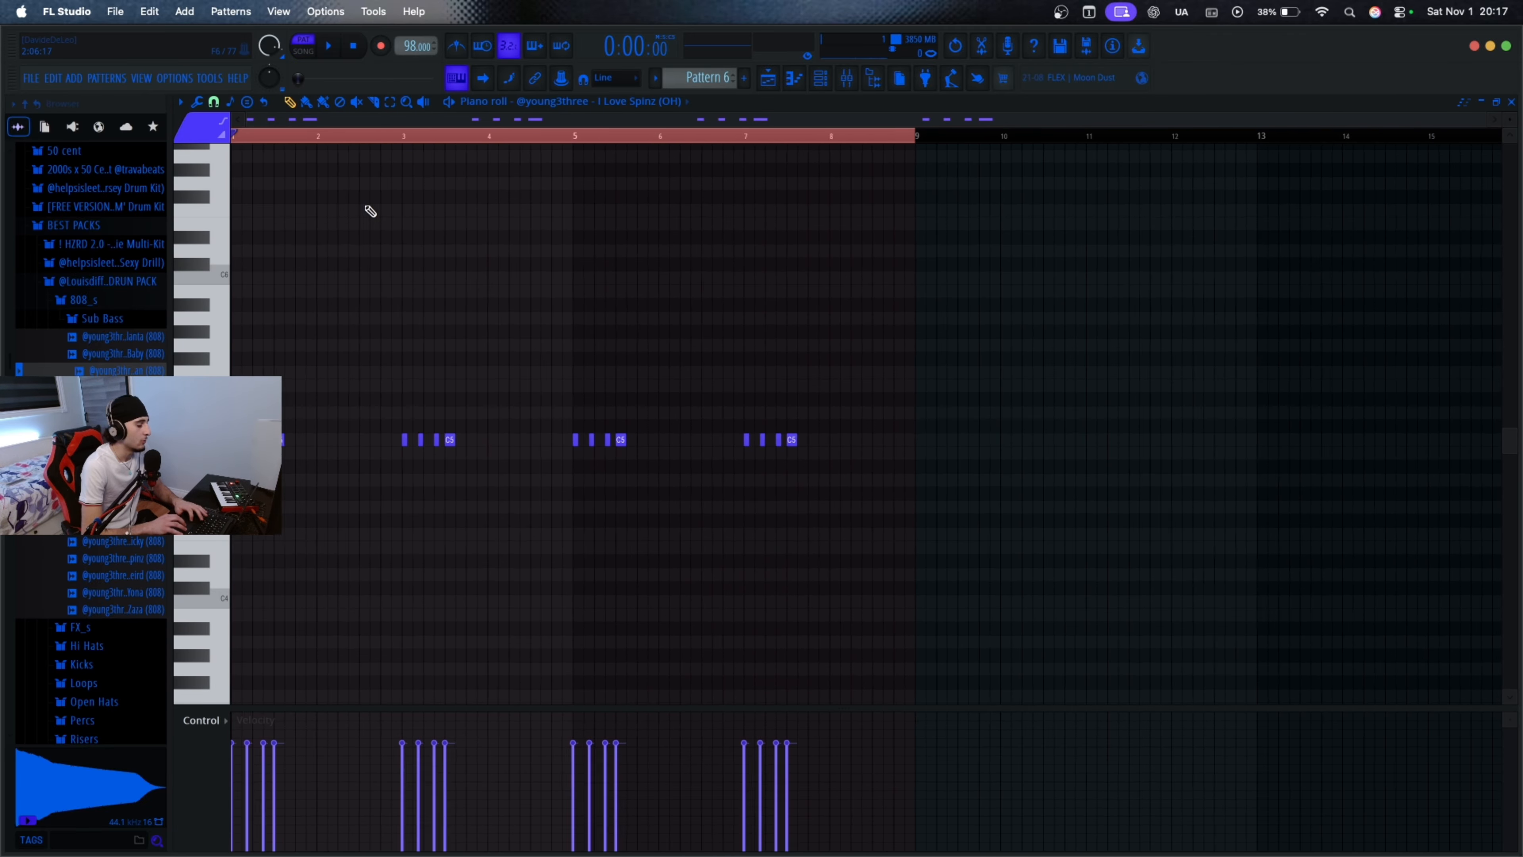
scroll(370, 211, down, 2)
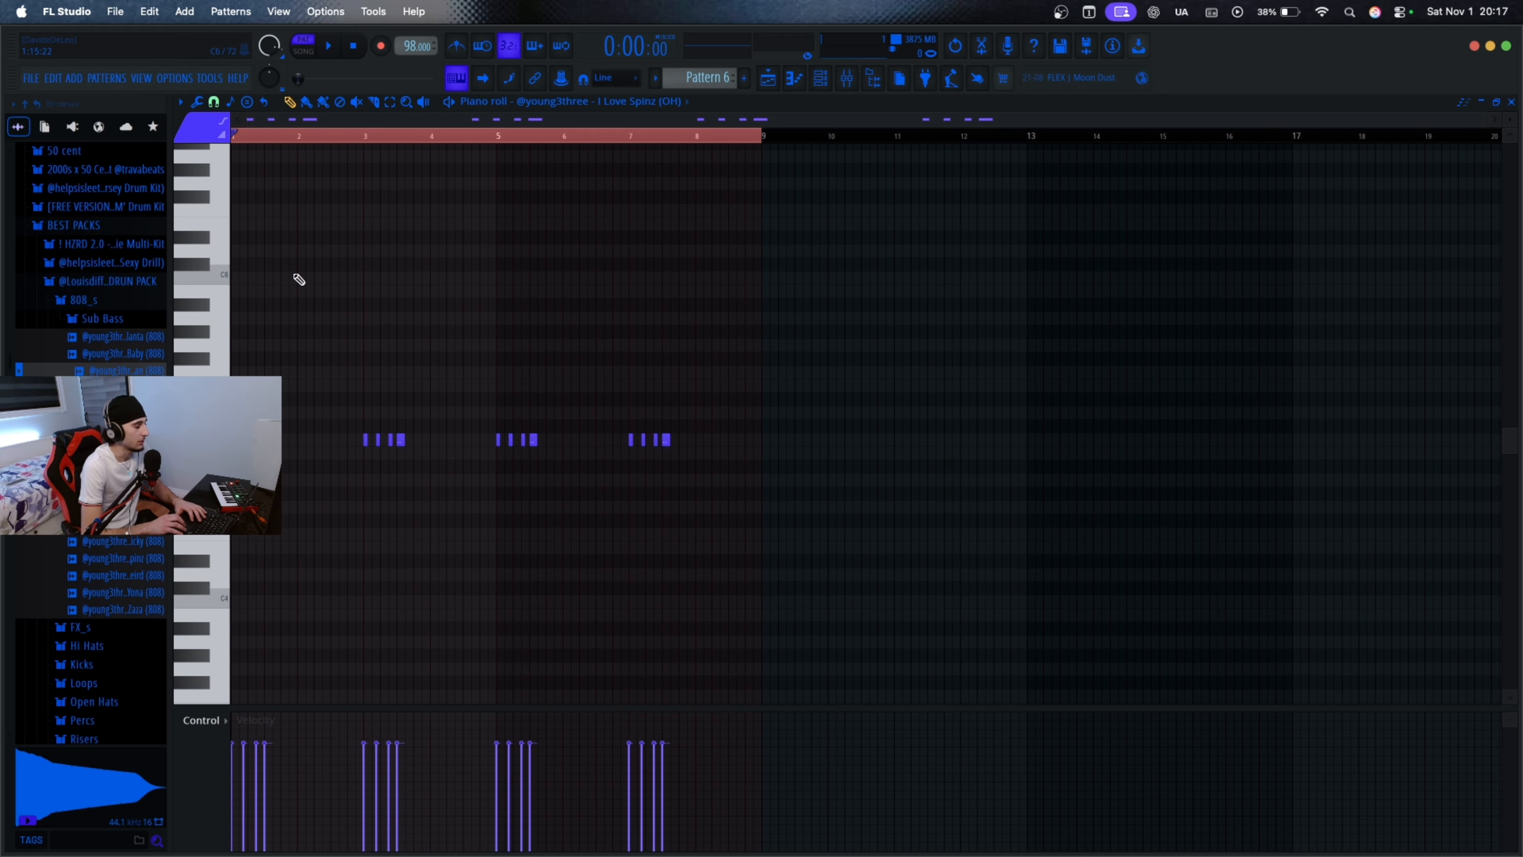
key(space)
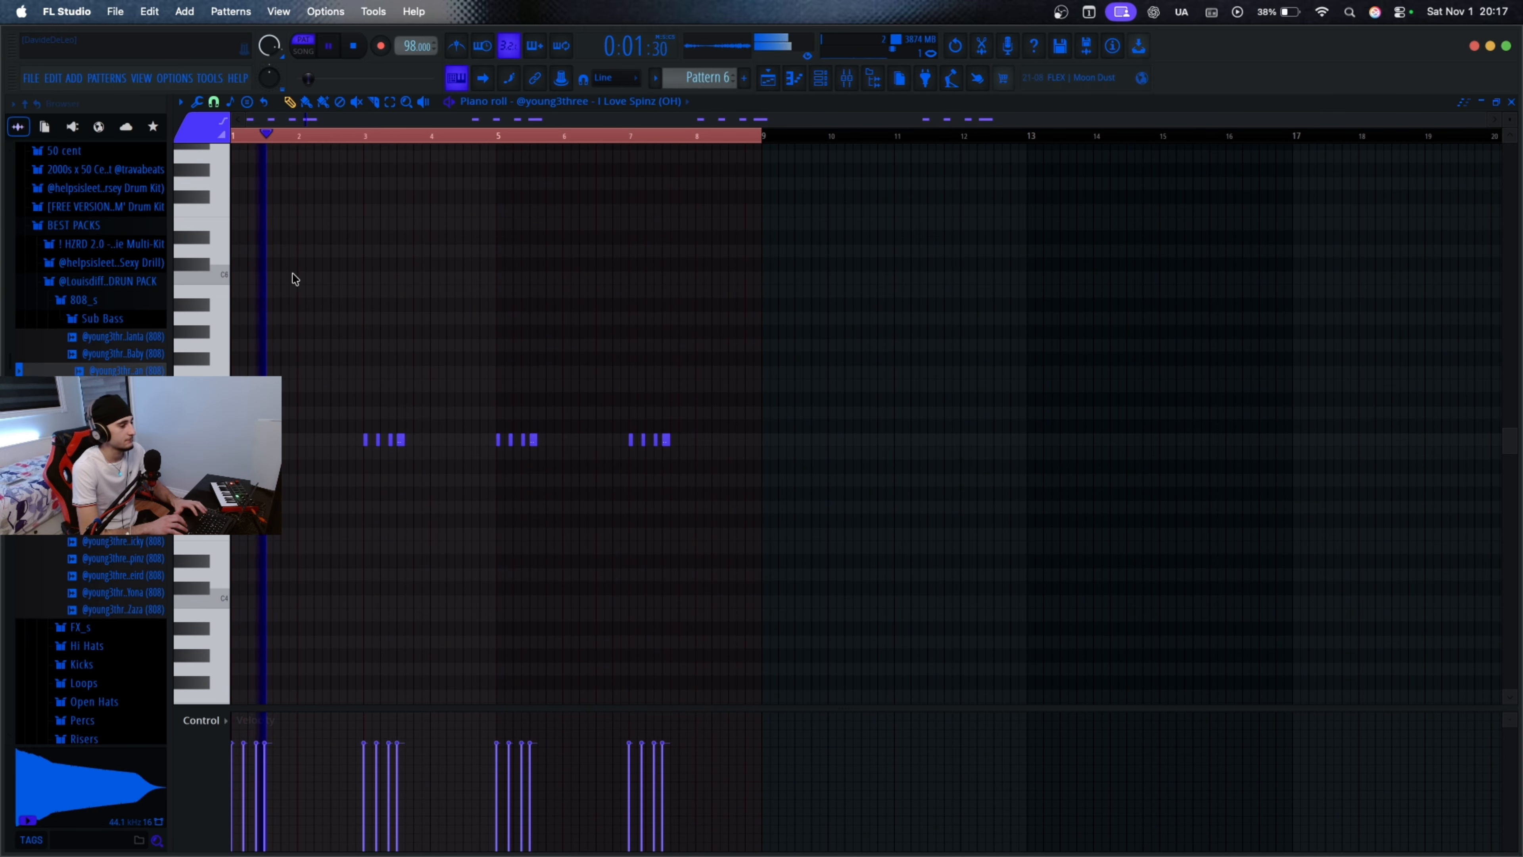
scroll(332, 314, up, 2)
key(space)
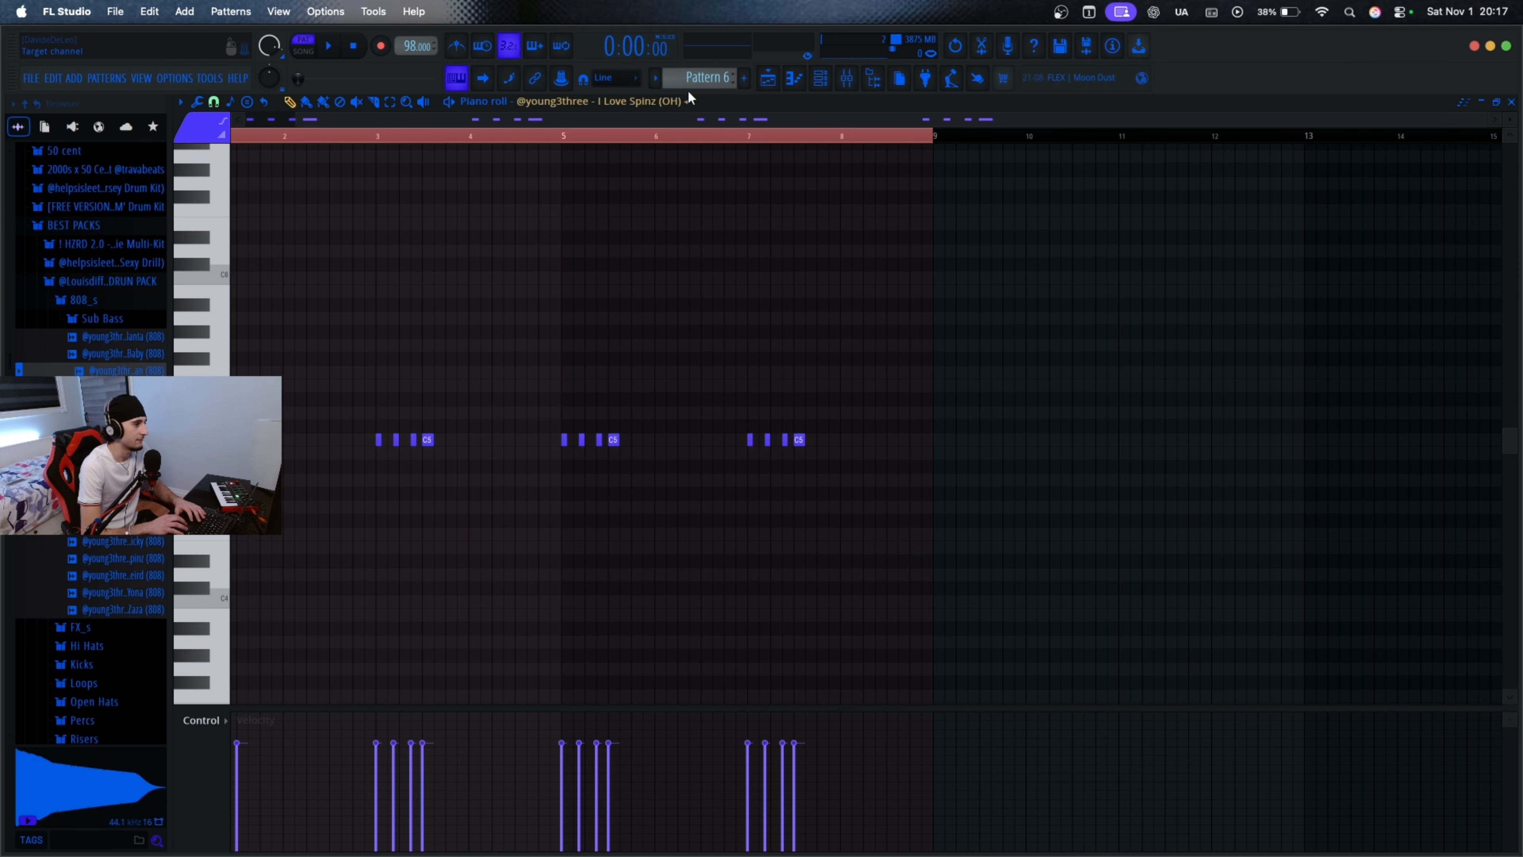
scroll(689, 88, up, 2)
click(794, 78)
Step: Open the Ark (Kick) notes of Pattern 7, play them in pattern mode, and return to the playlist
double_click(748, 355)
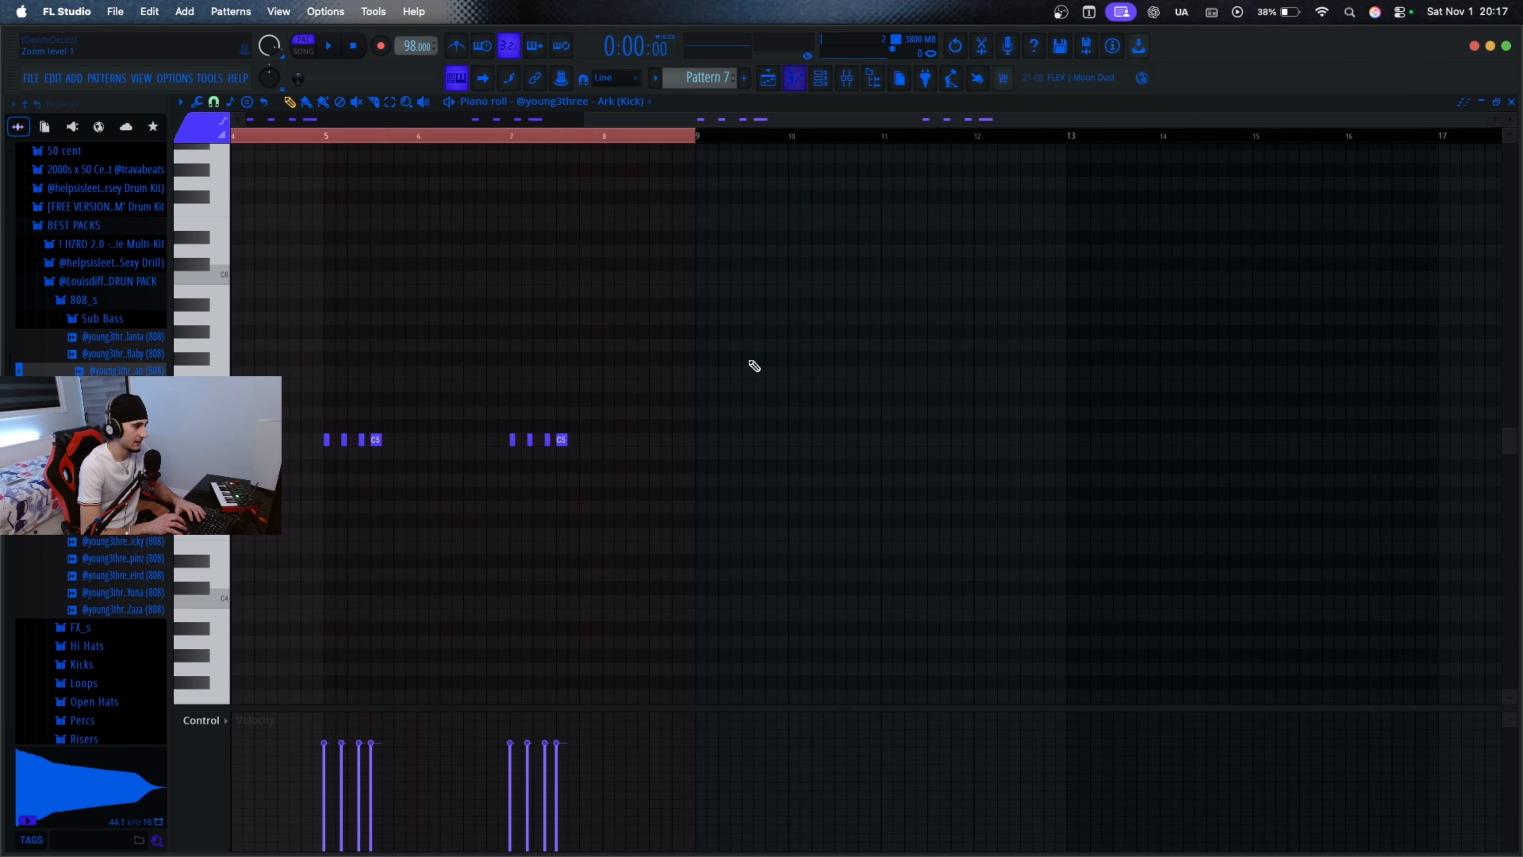
key(space)
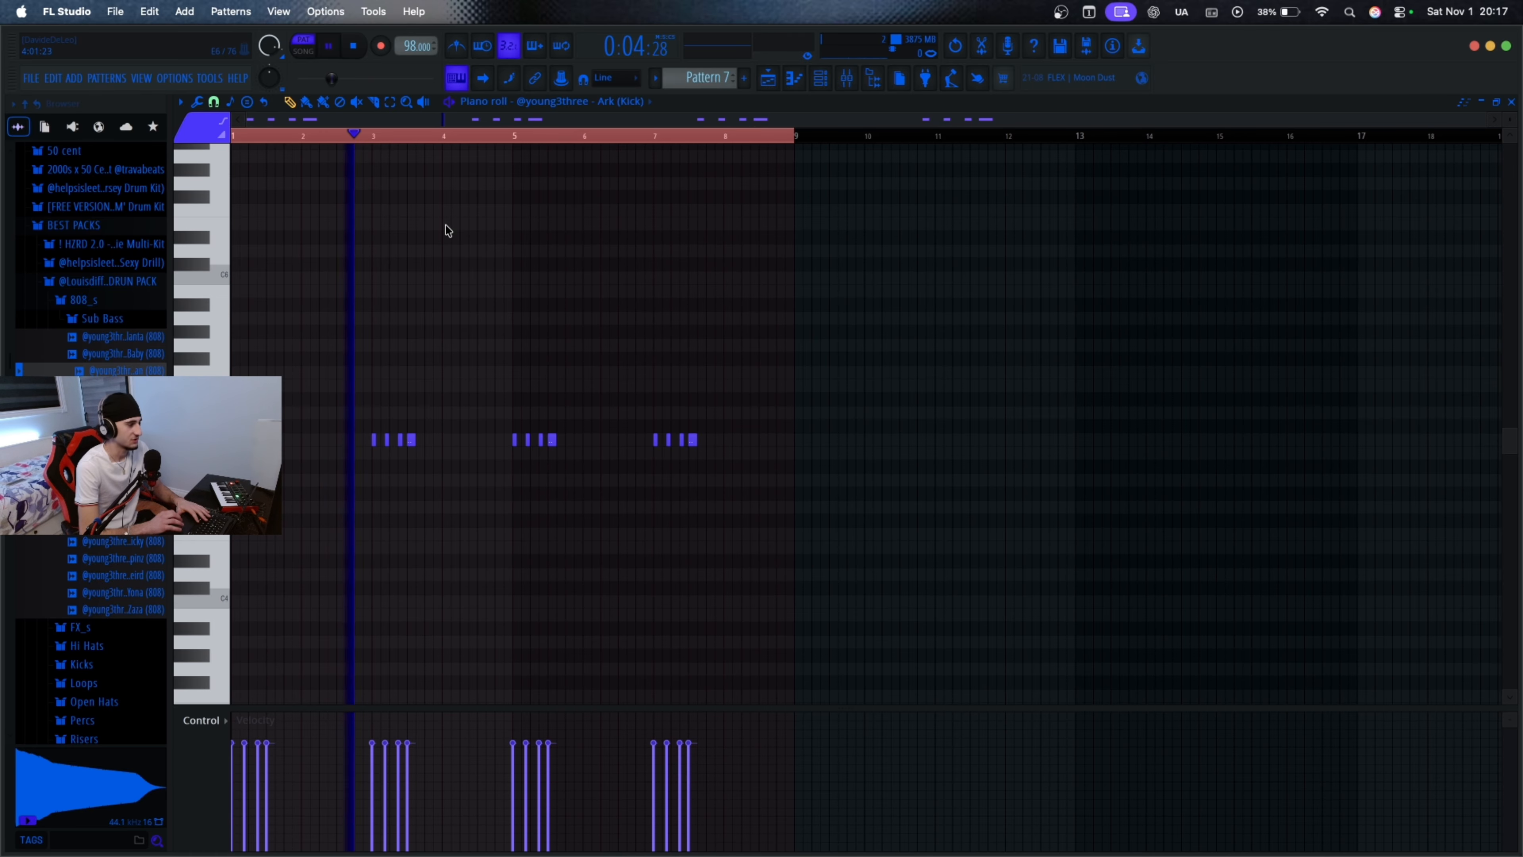
key(space)
click(775, 79)
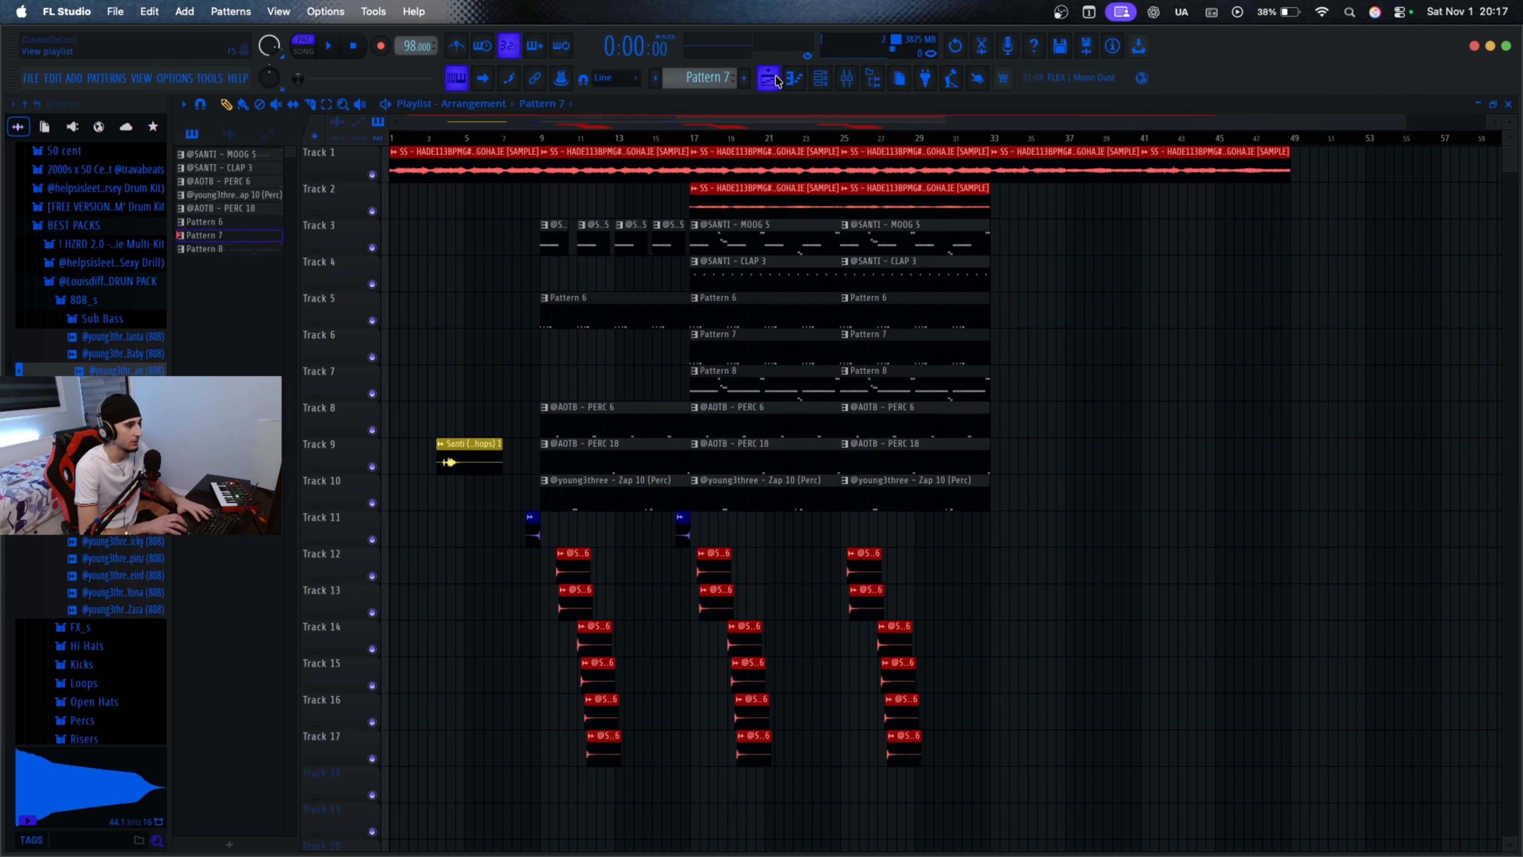
click(696, 144)
scroll(683, 143, down, 1)
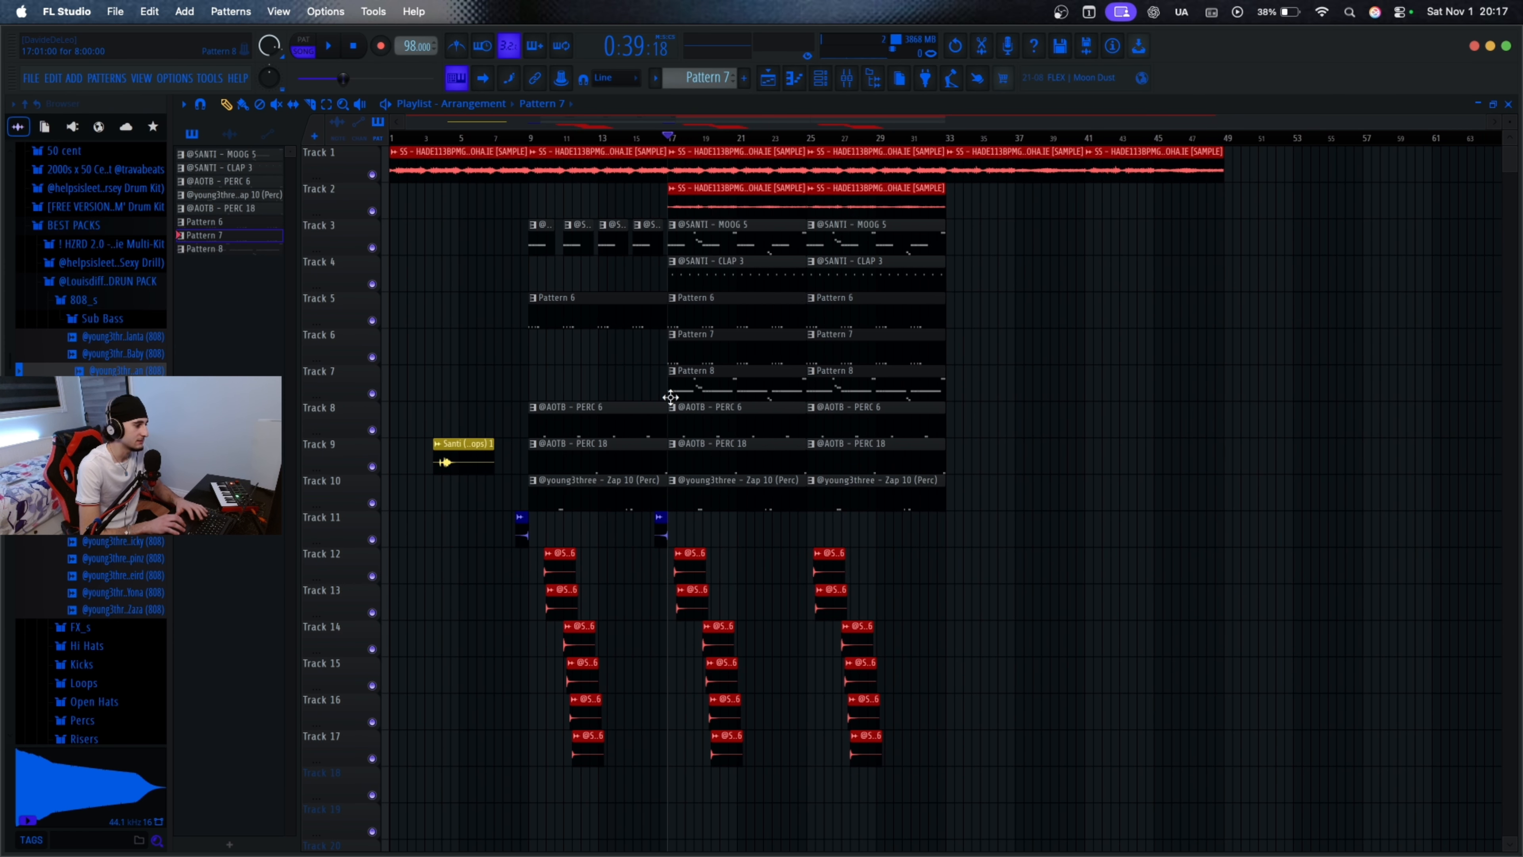
scroll(705, 590, down, 6)
scroll(704, 590, up, 1)
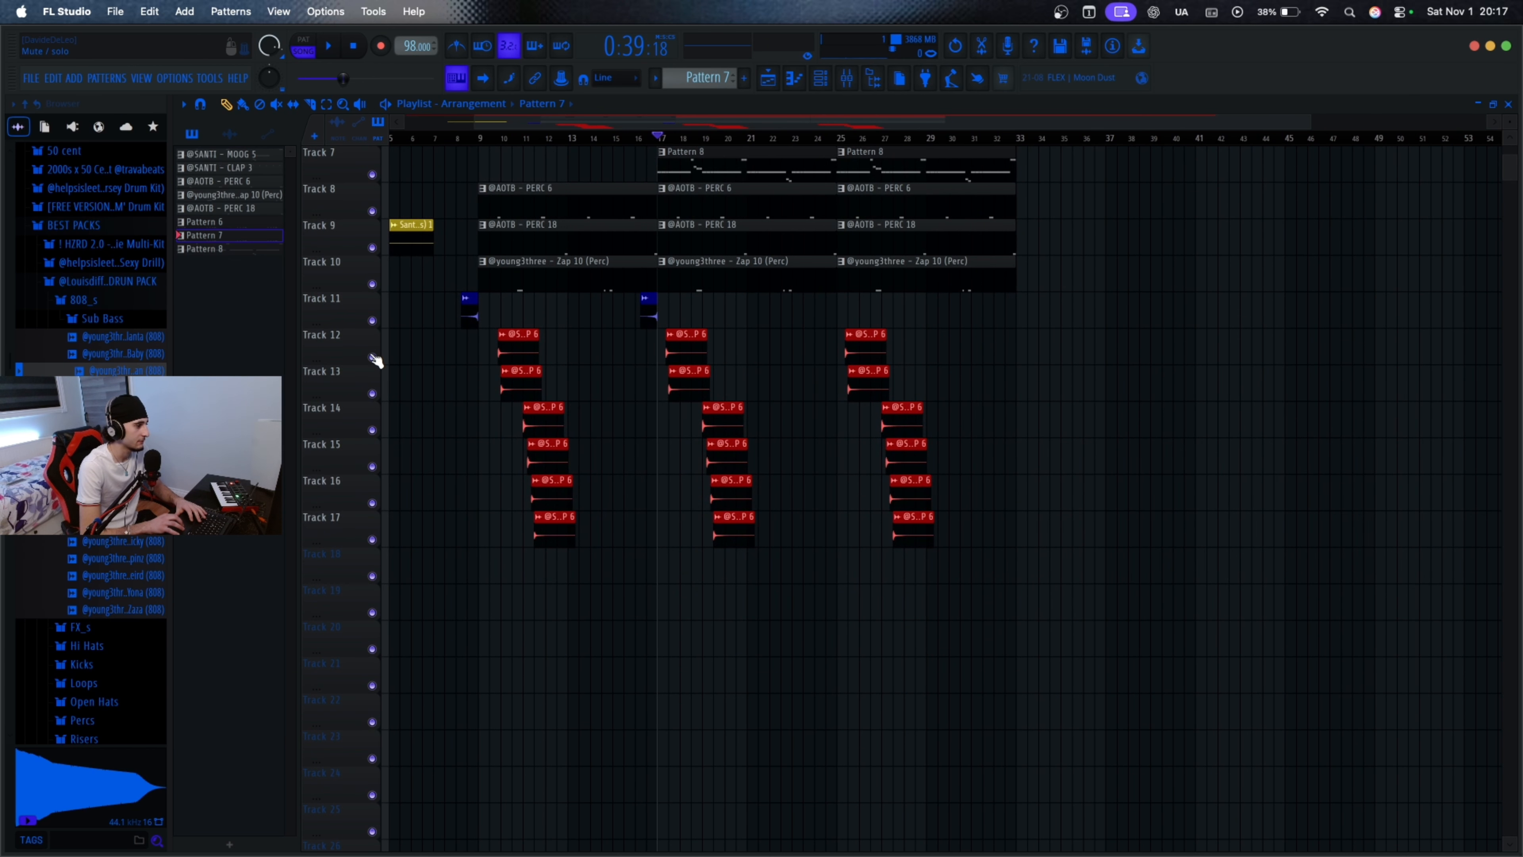
drag(372, 358, 378, 468)
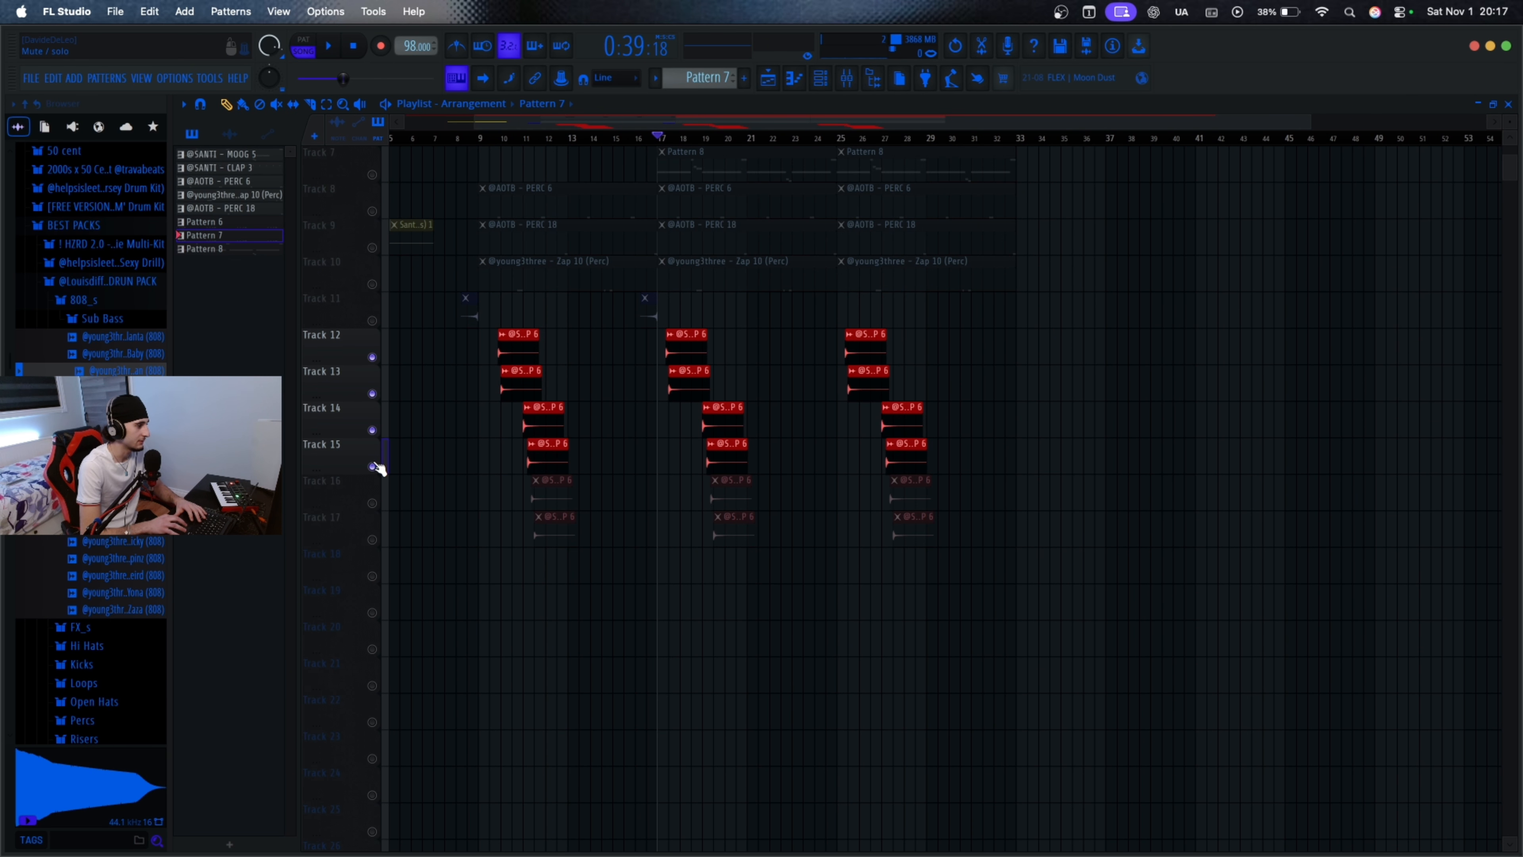
click(376, 504)
click(373, 542)
scroll(605, 551, up, 1)
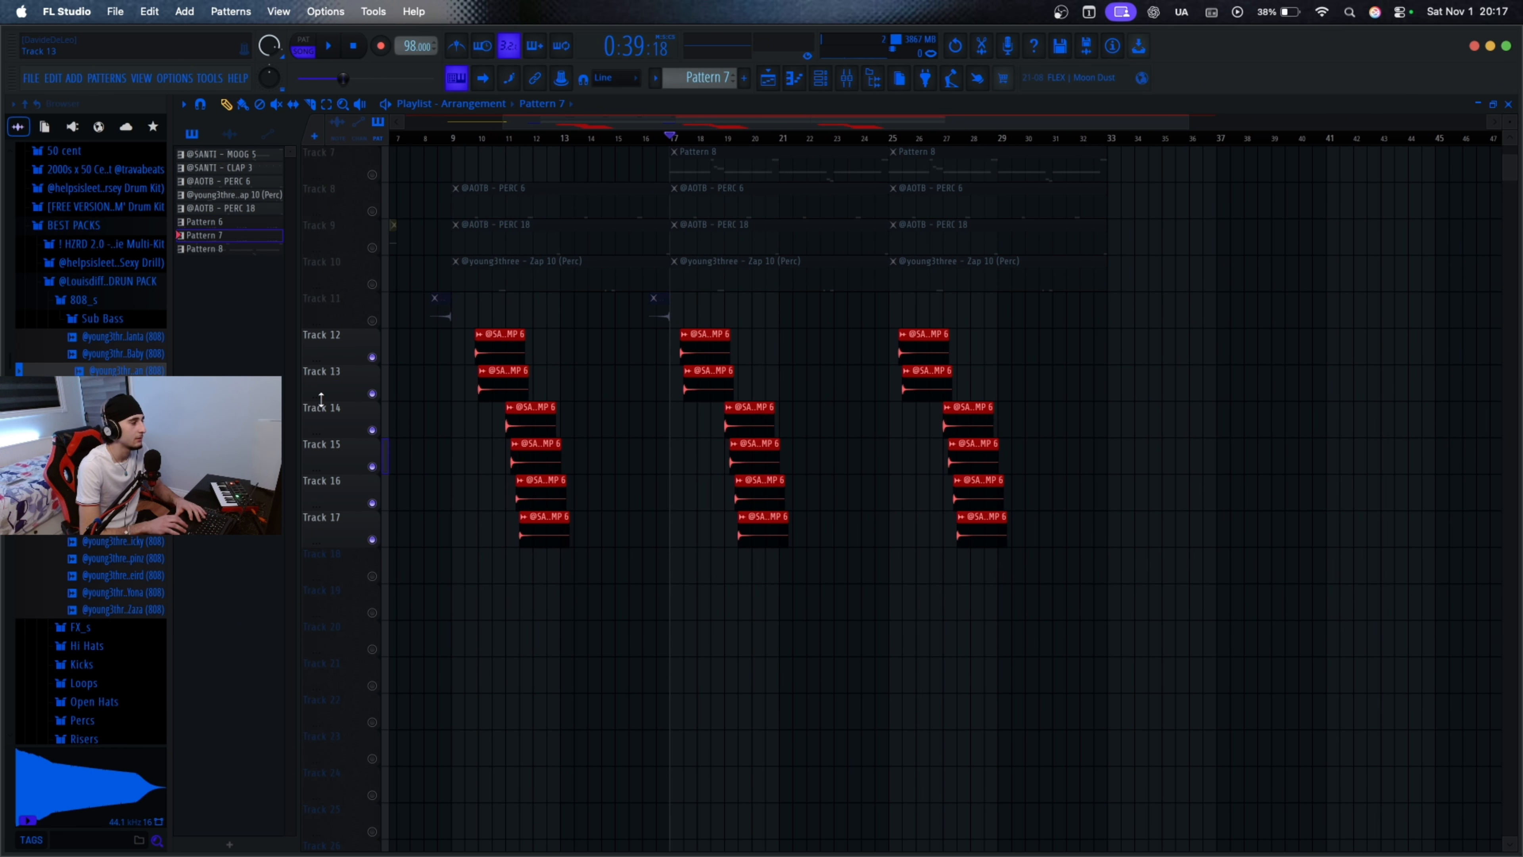
click(90, 281)
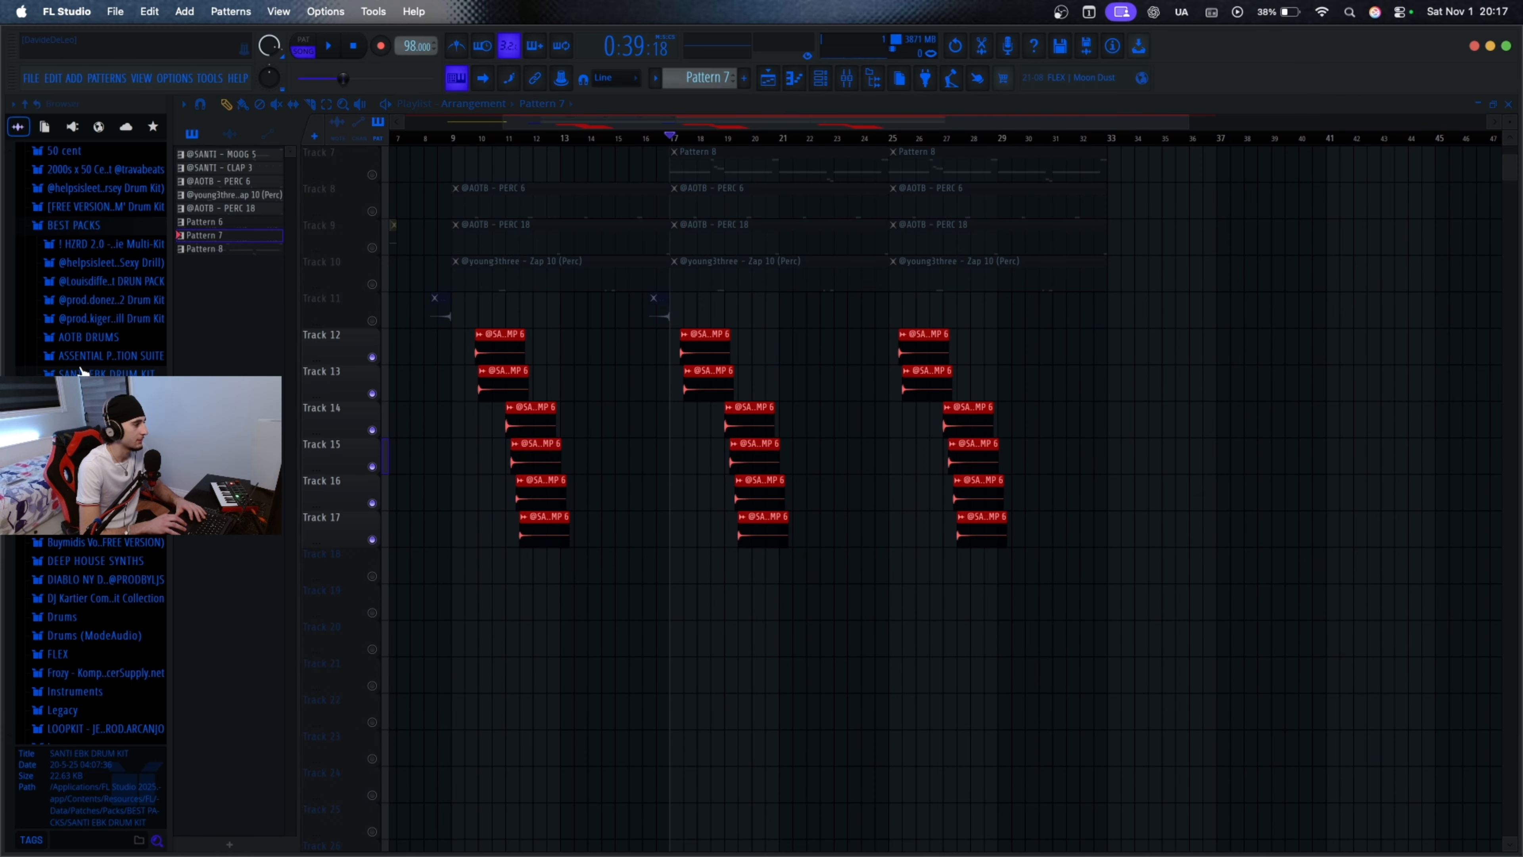
scroll(730, 461, up, 2)
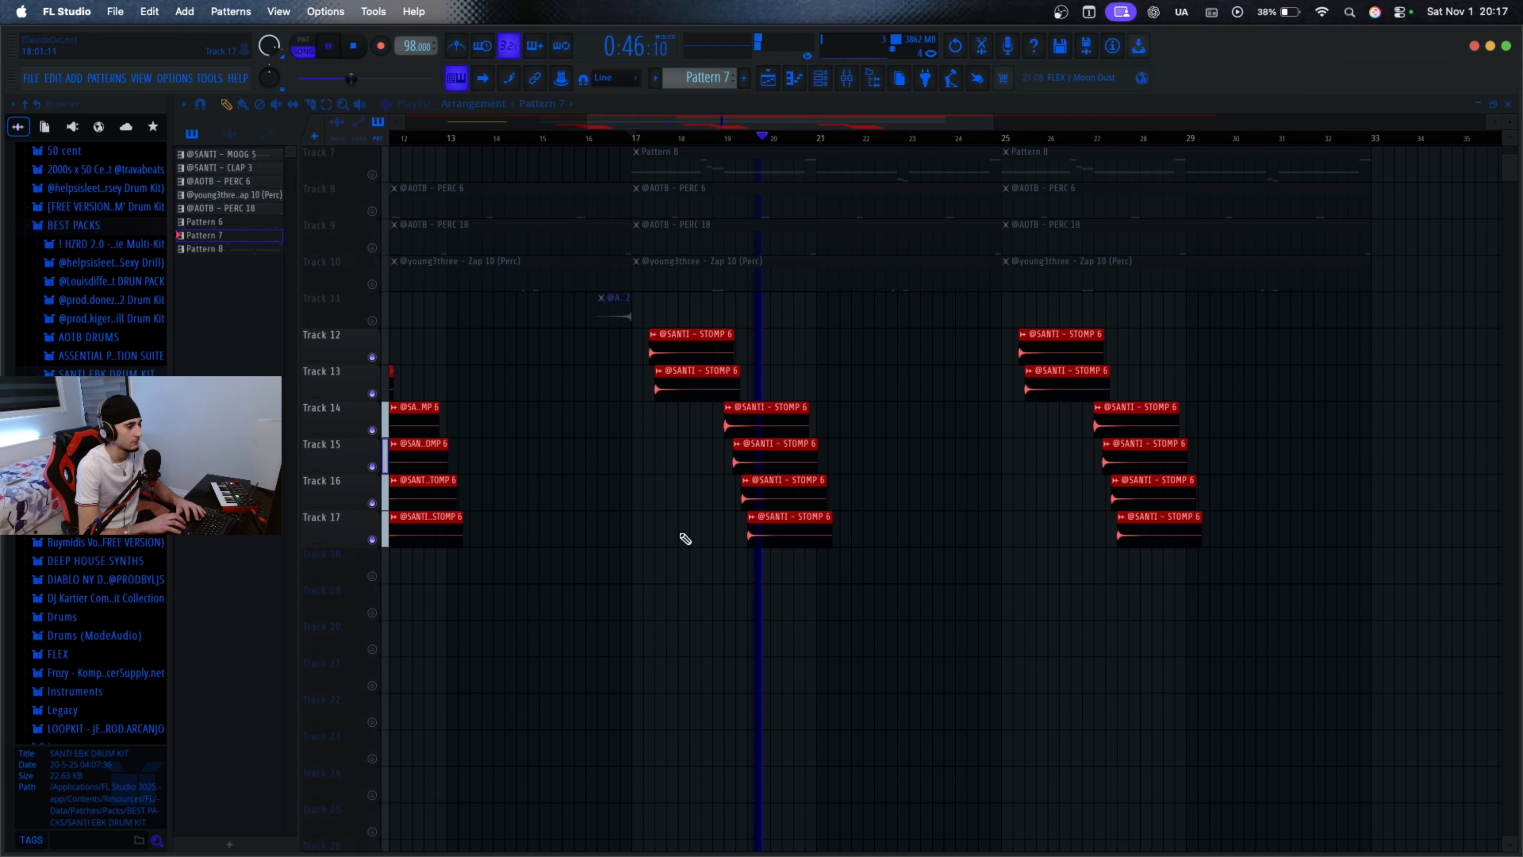
scroll(680, 534, up, 1)
key(space)
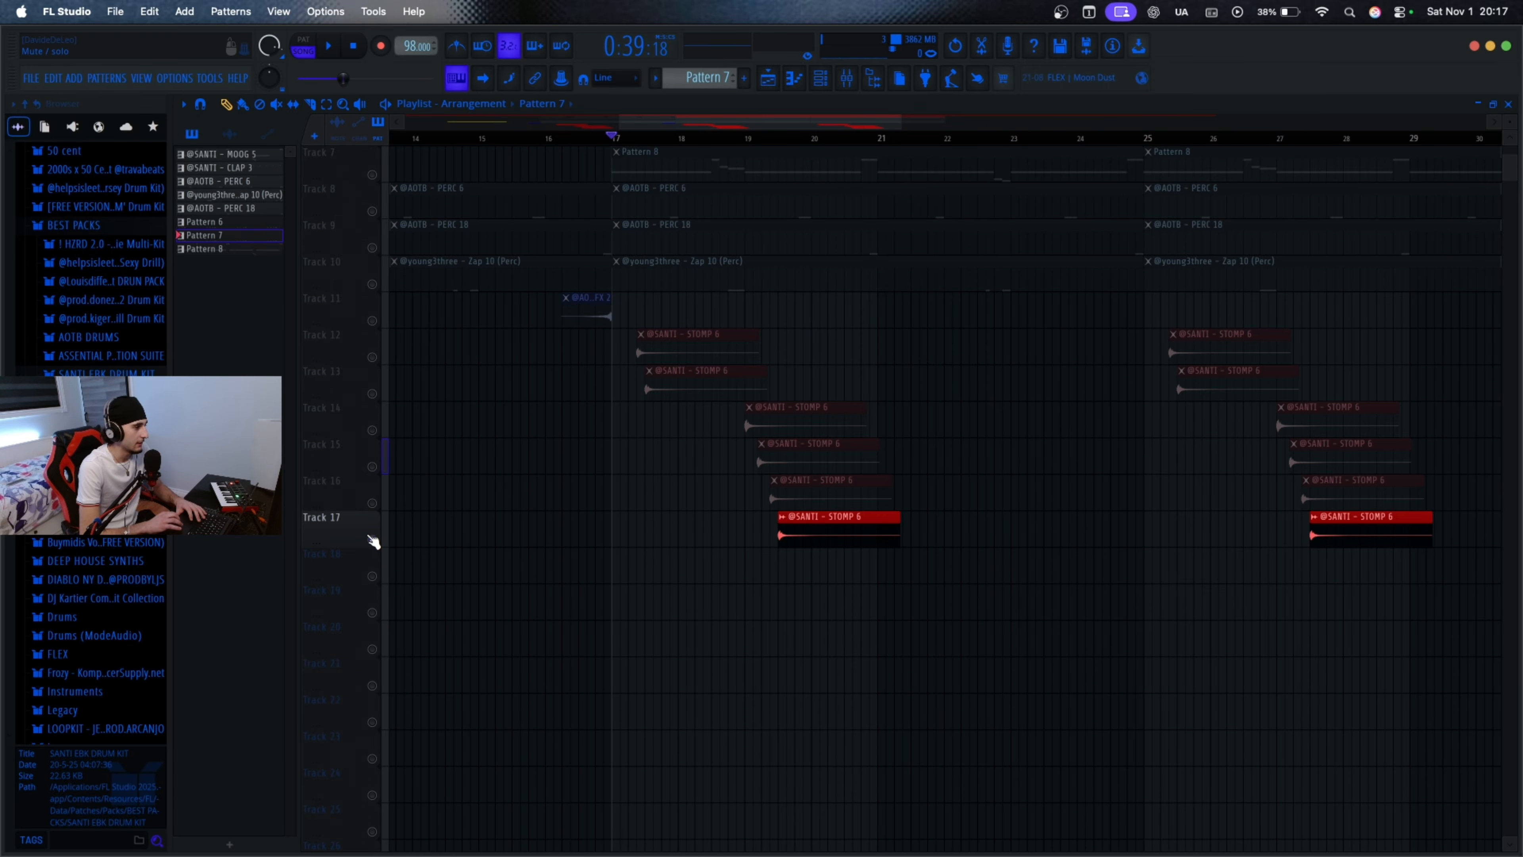
scroll(608, 442, up, 3)
scroll(602, 438, down, 1)
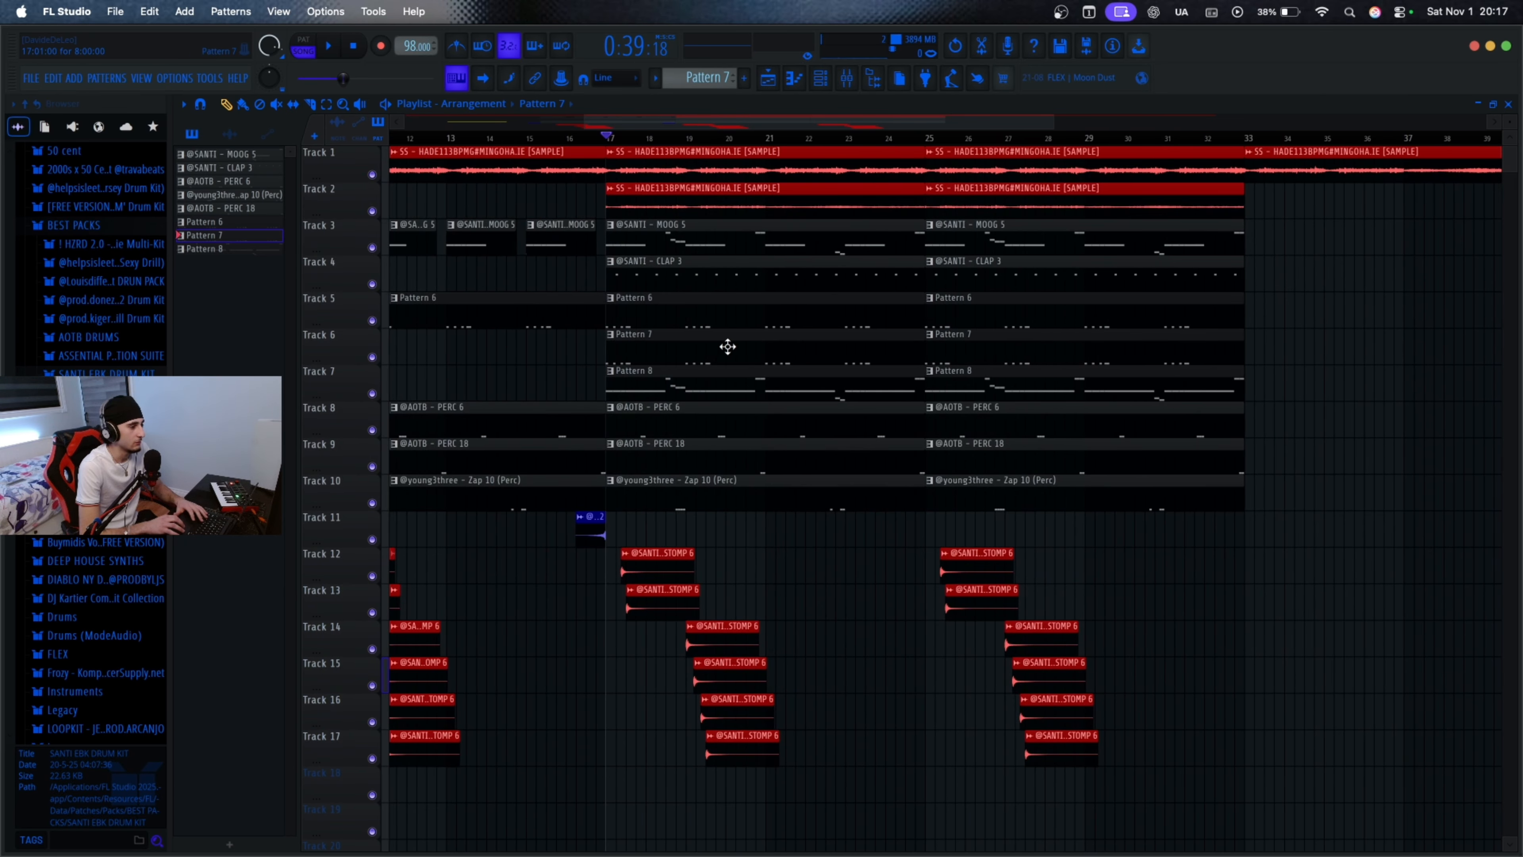
double_click(658, 489)
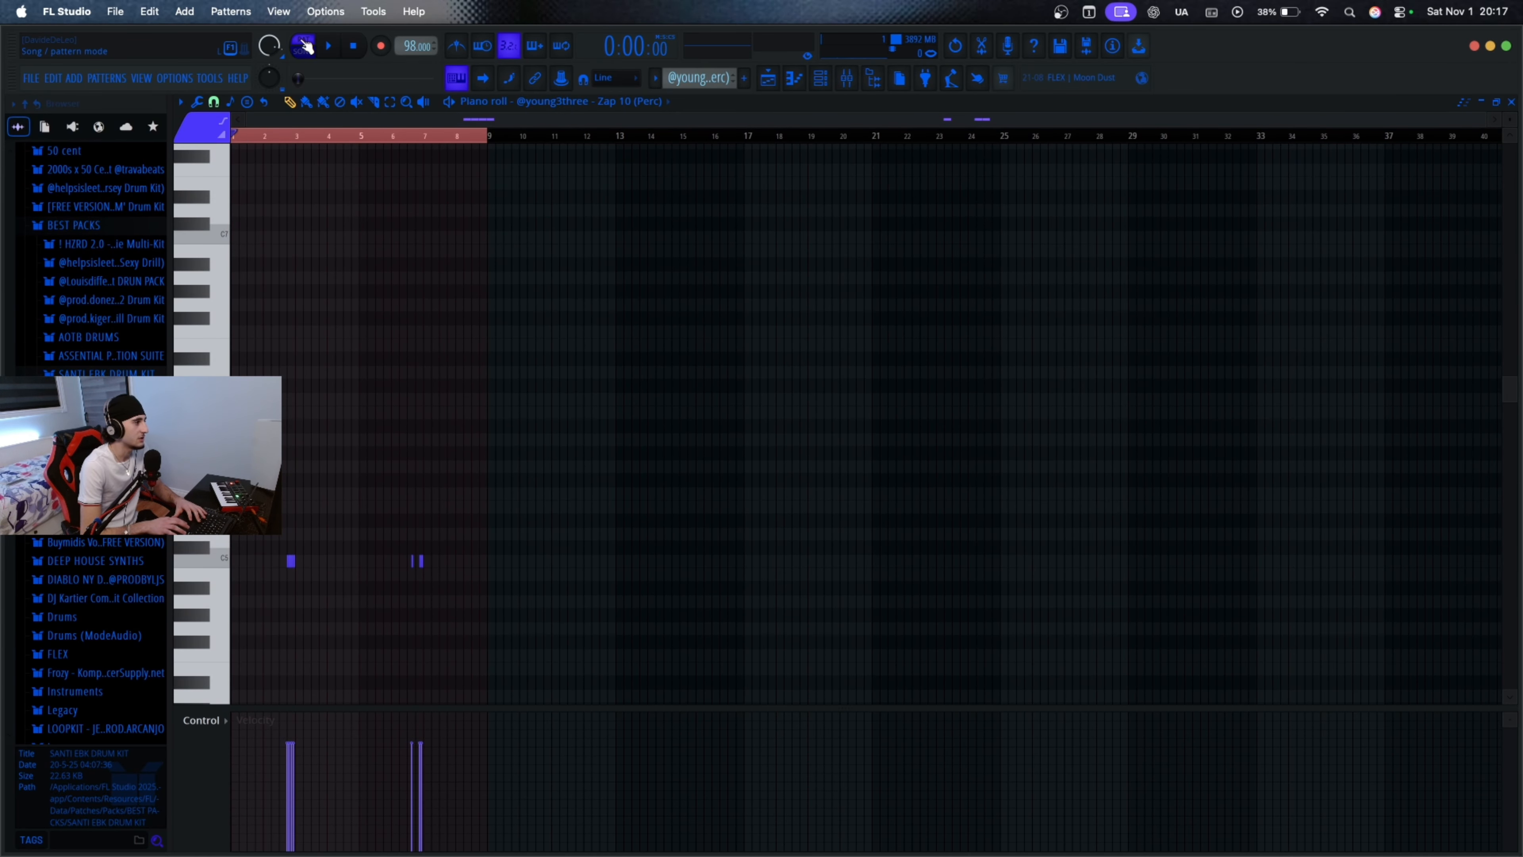
scroll(306, 402, up, 3)
scroll(293, 457, left, 2)
scroll(286, 503, down, 1)
click(196, 731)
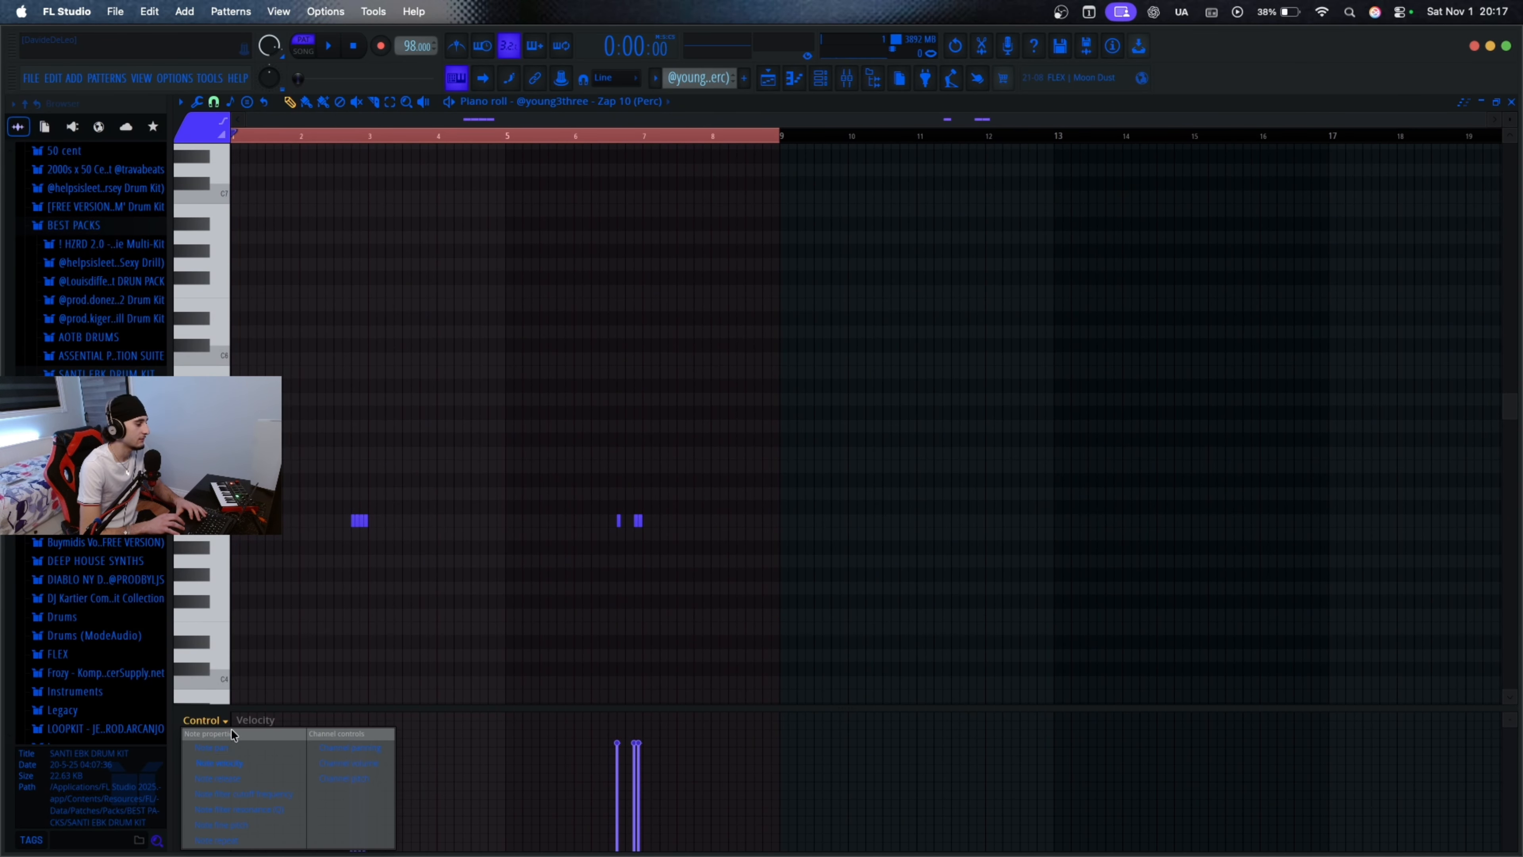
click(204, 742)
scroll(336, 498, down, 1)
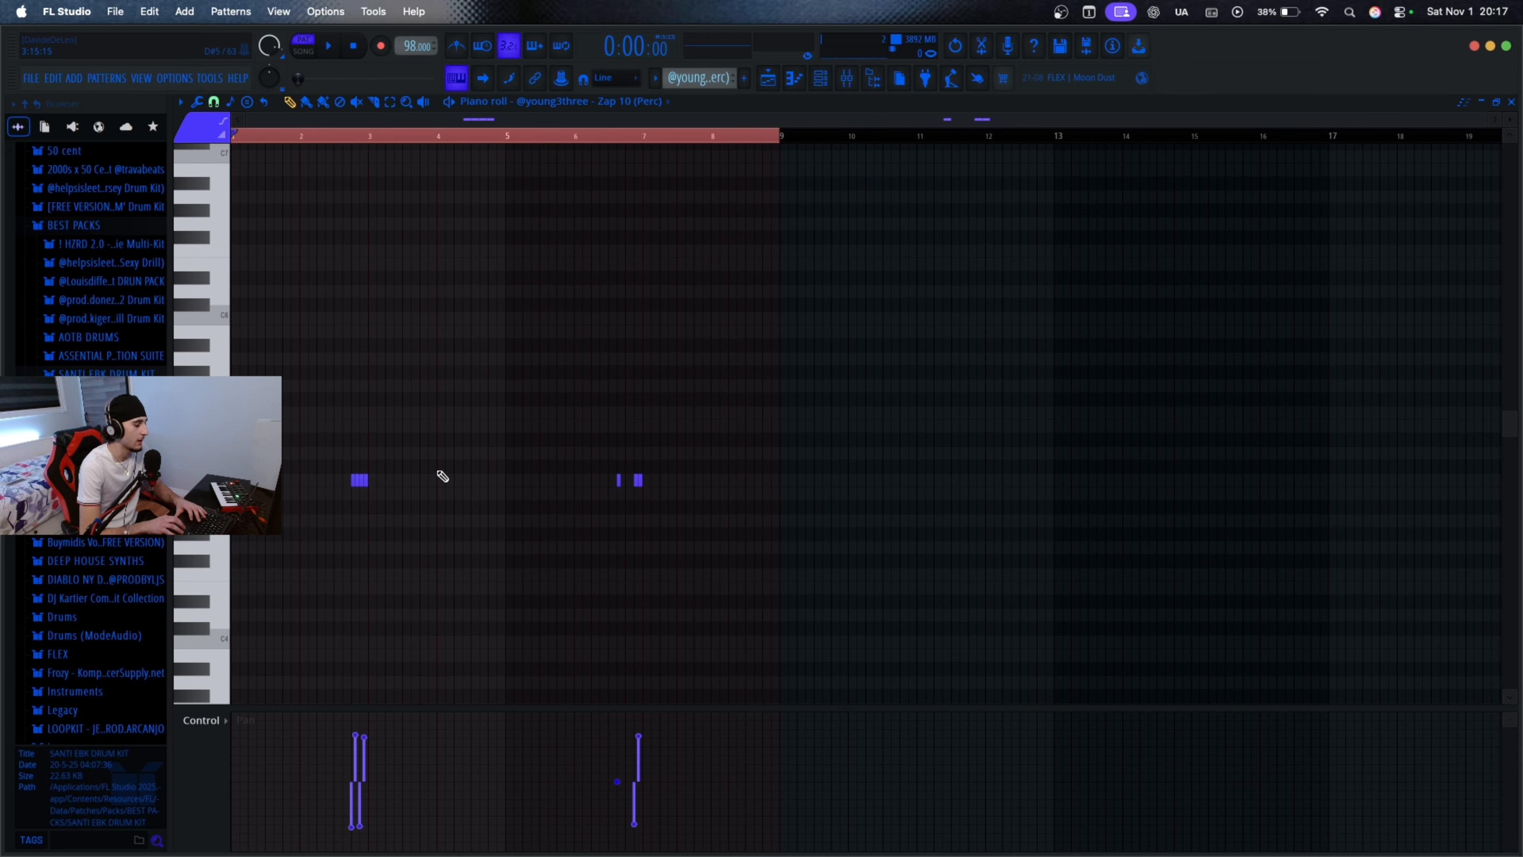
Step: Play the Zap 10 pattern from its start, and replay the first note group from the middle of bar 2
scroll(396, 474, up, 3)
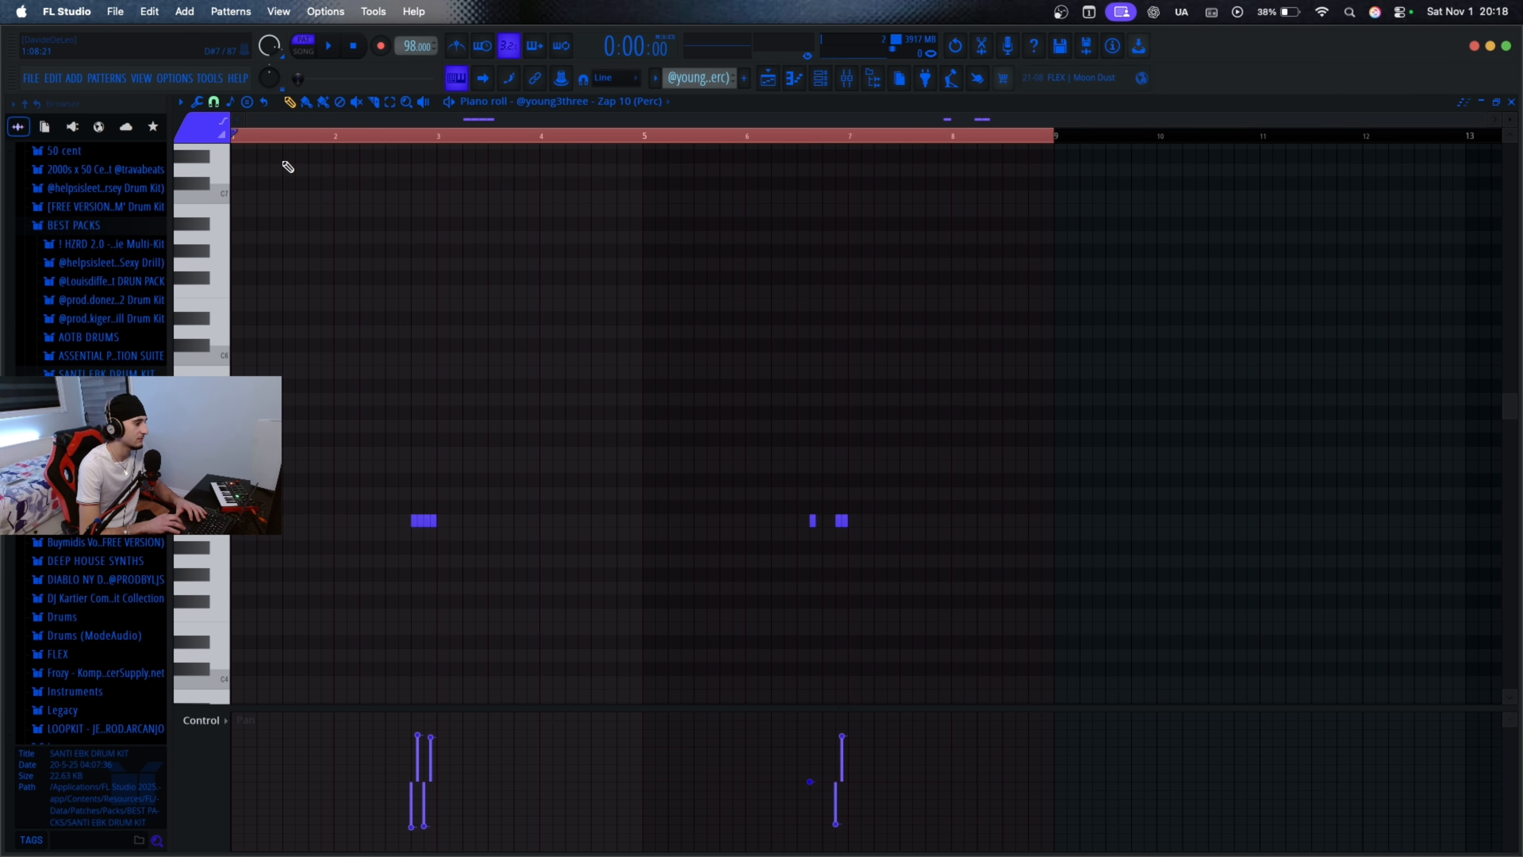
scroll(294, 180, up, 1)
key(space)
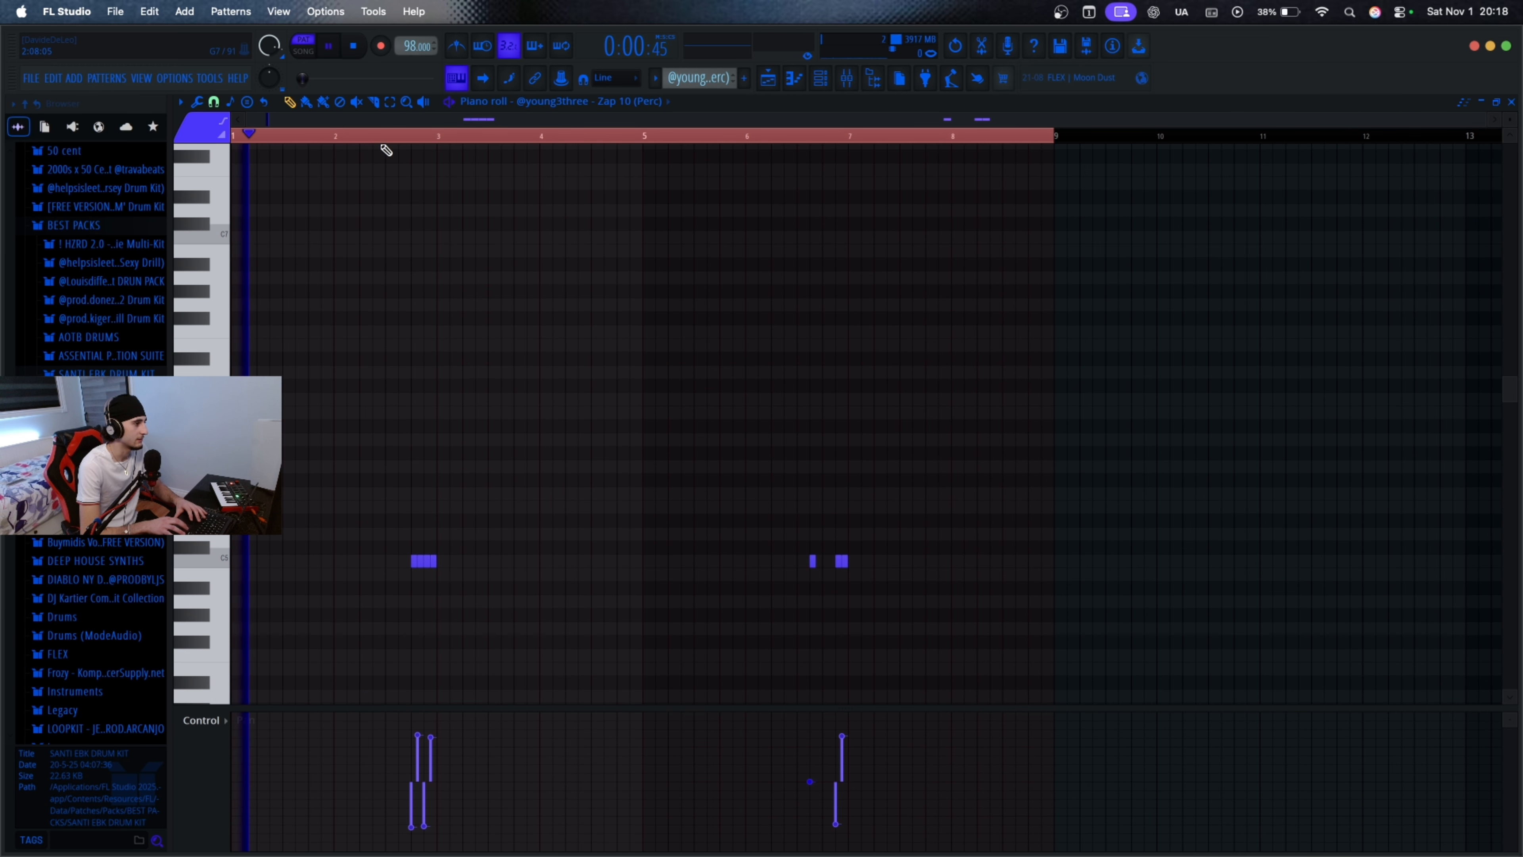
click(386, 133)
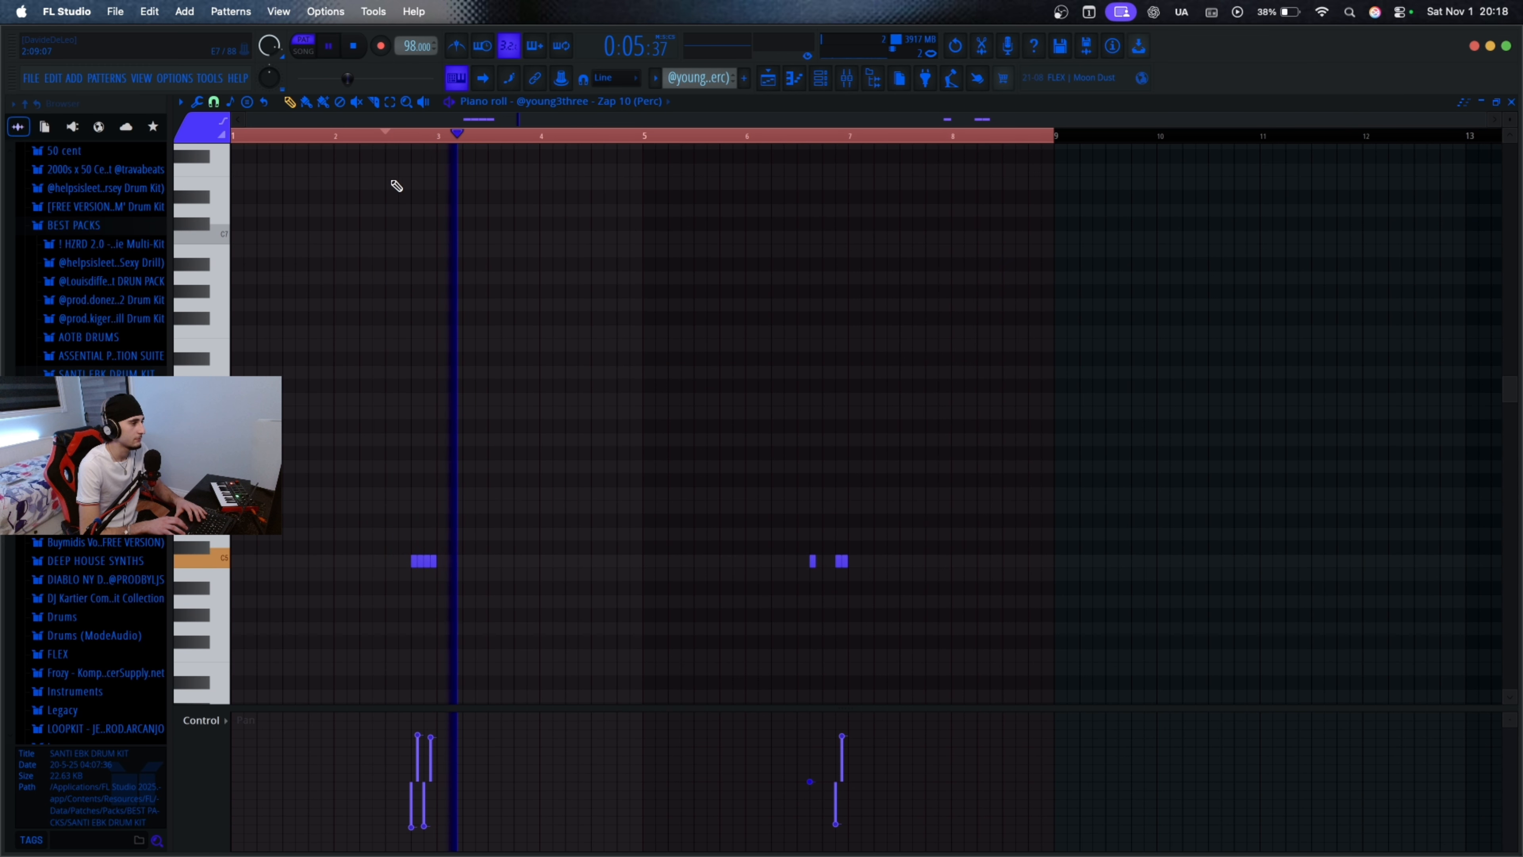
key(space)
key(space)
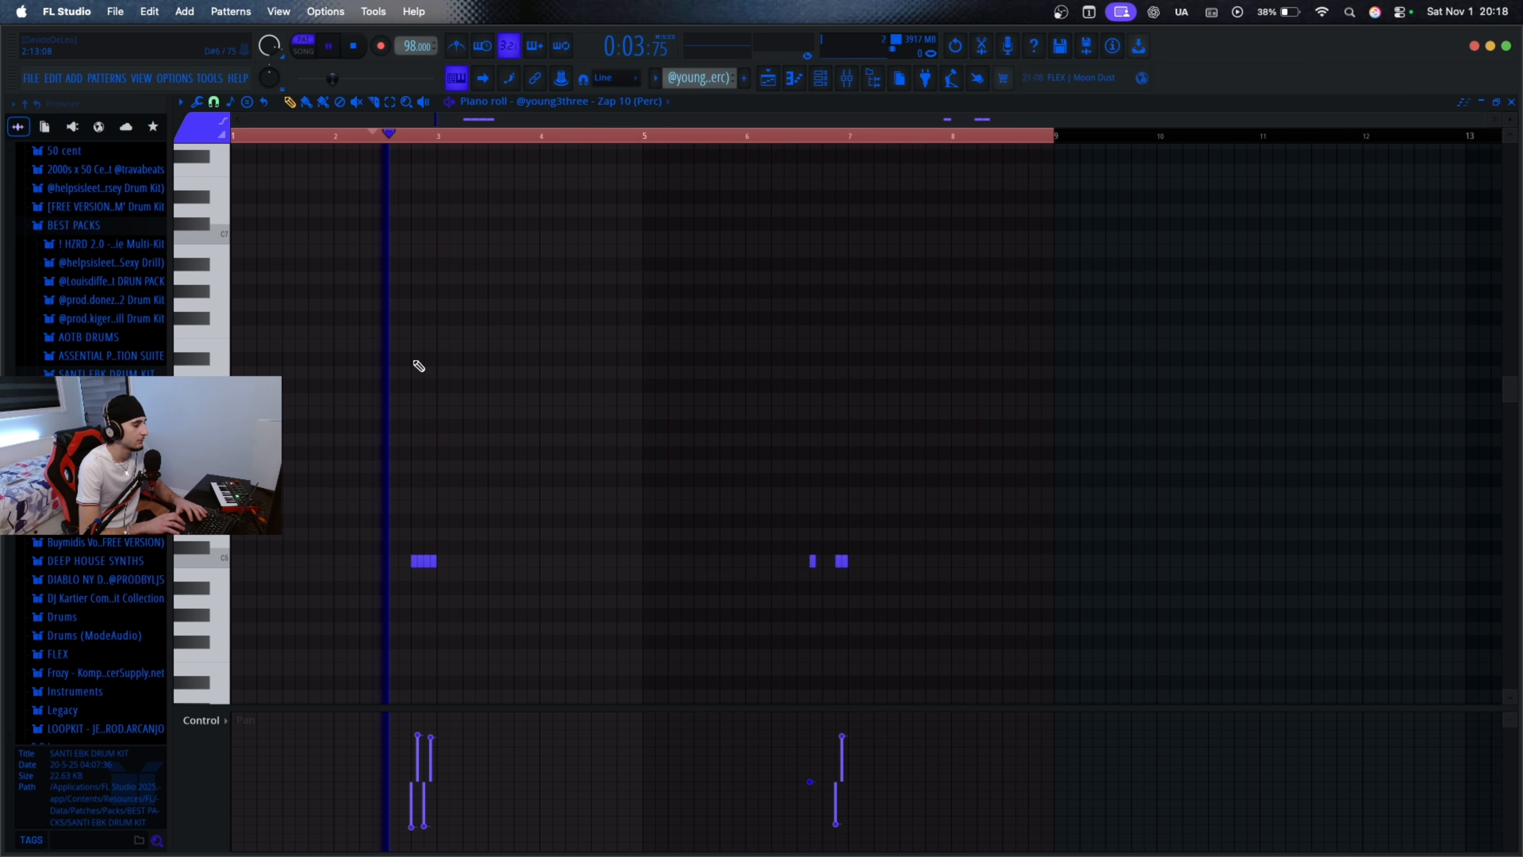
key(space)
Step: Play the second Zap 10 note group from just before bar 7 and return to the playlist
click(848, 136)
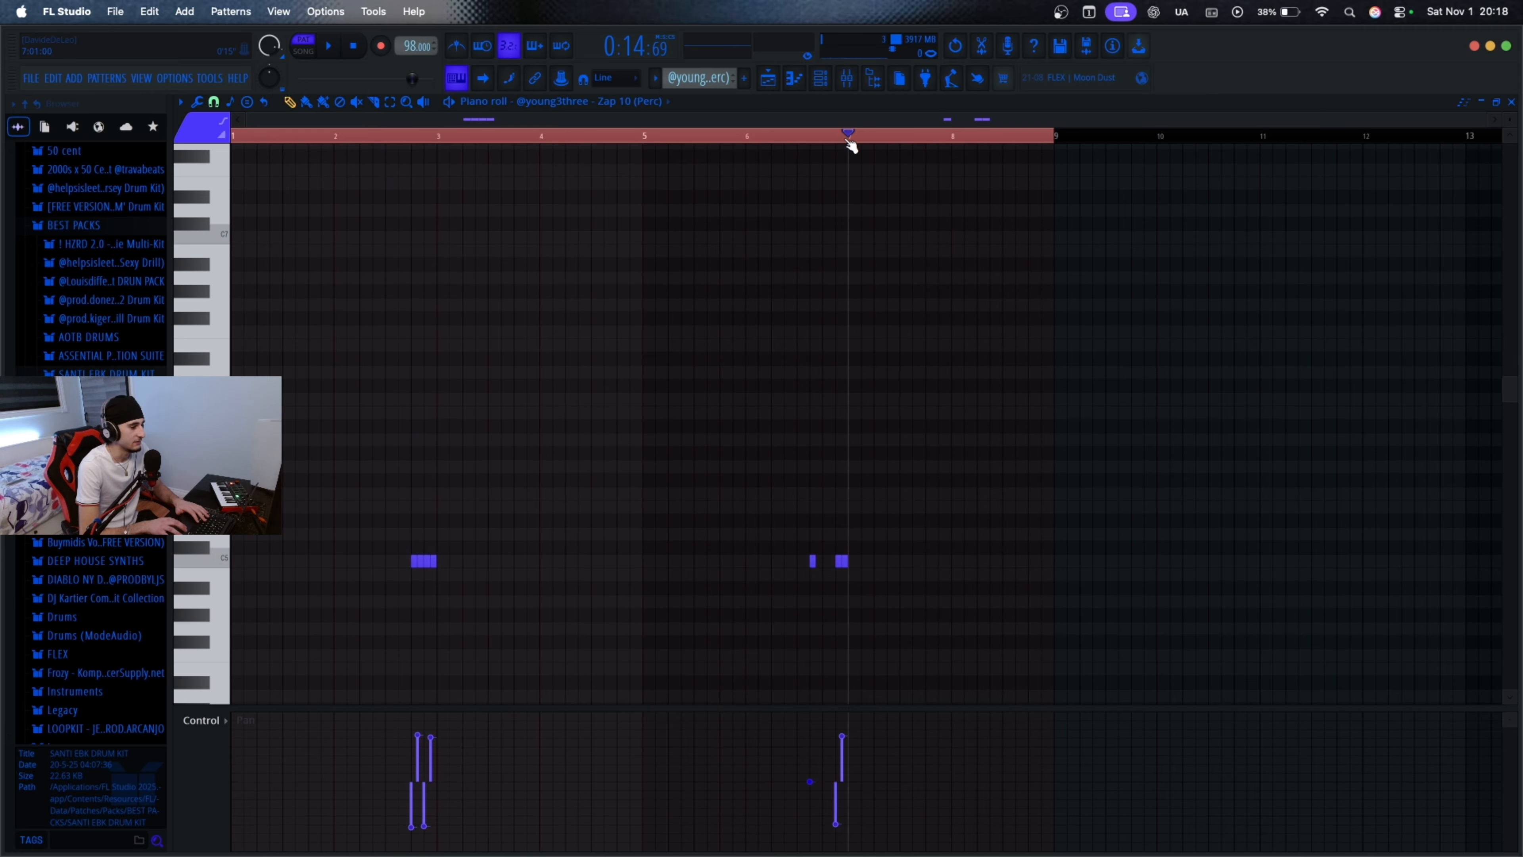
drag(841, 140, 830, 142)
key(space)
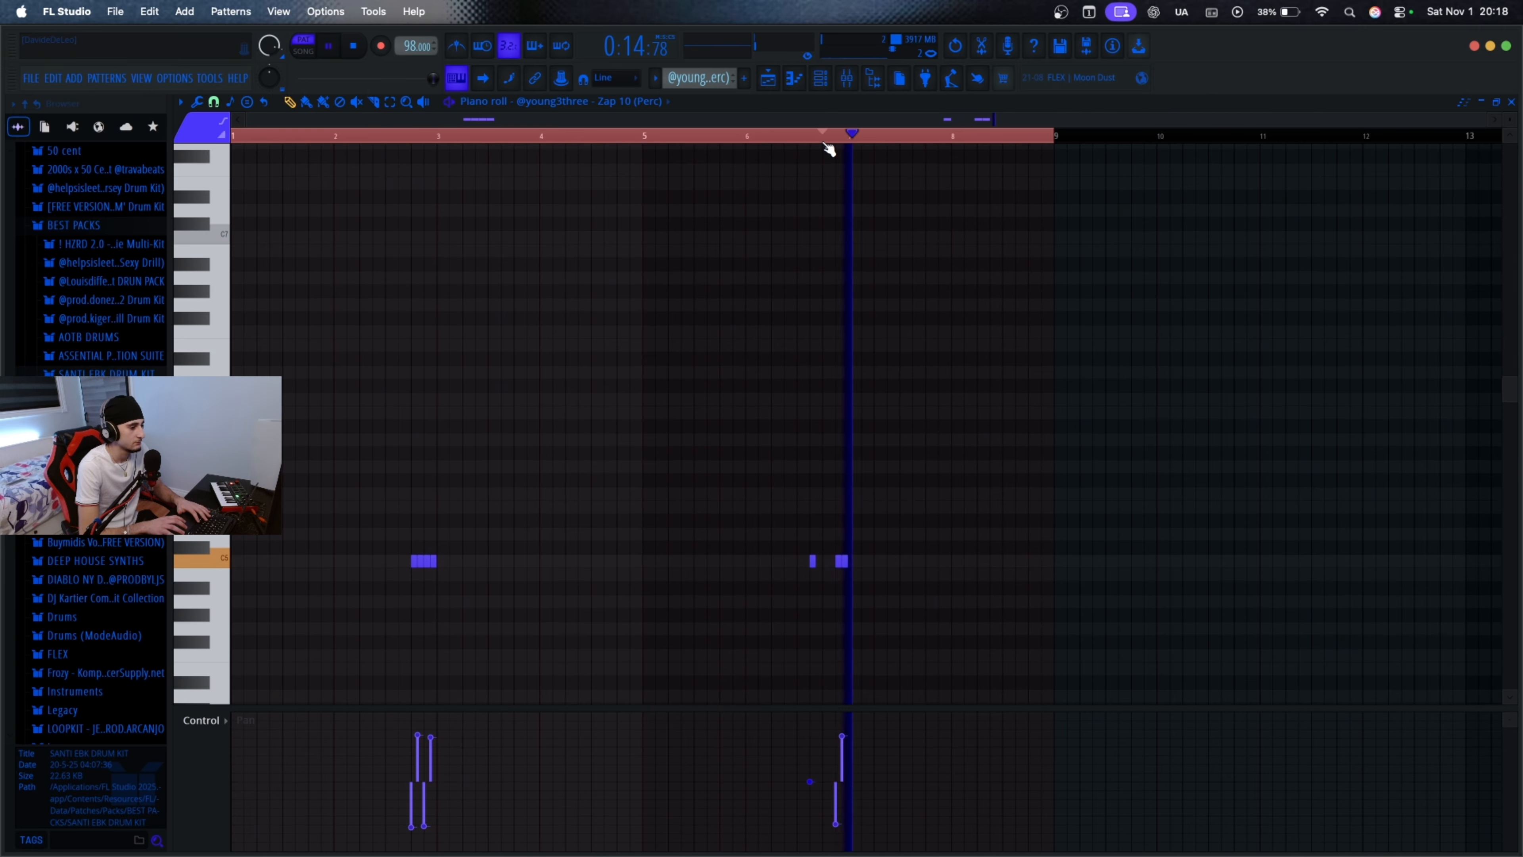
key(space)
key(F5)
double_click(654, 393)
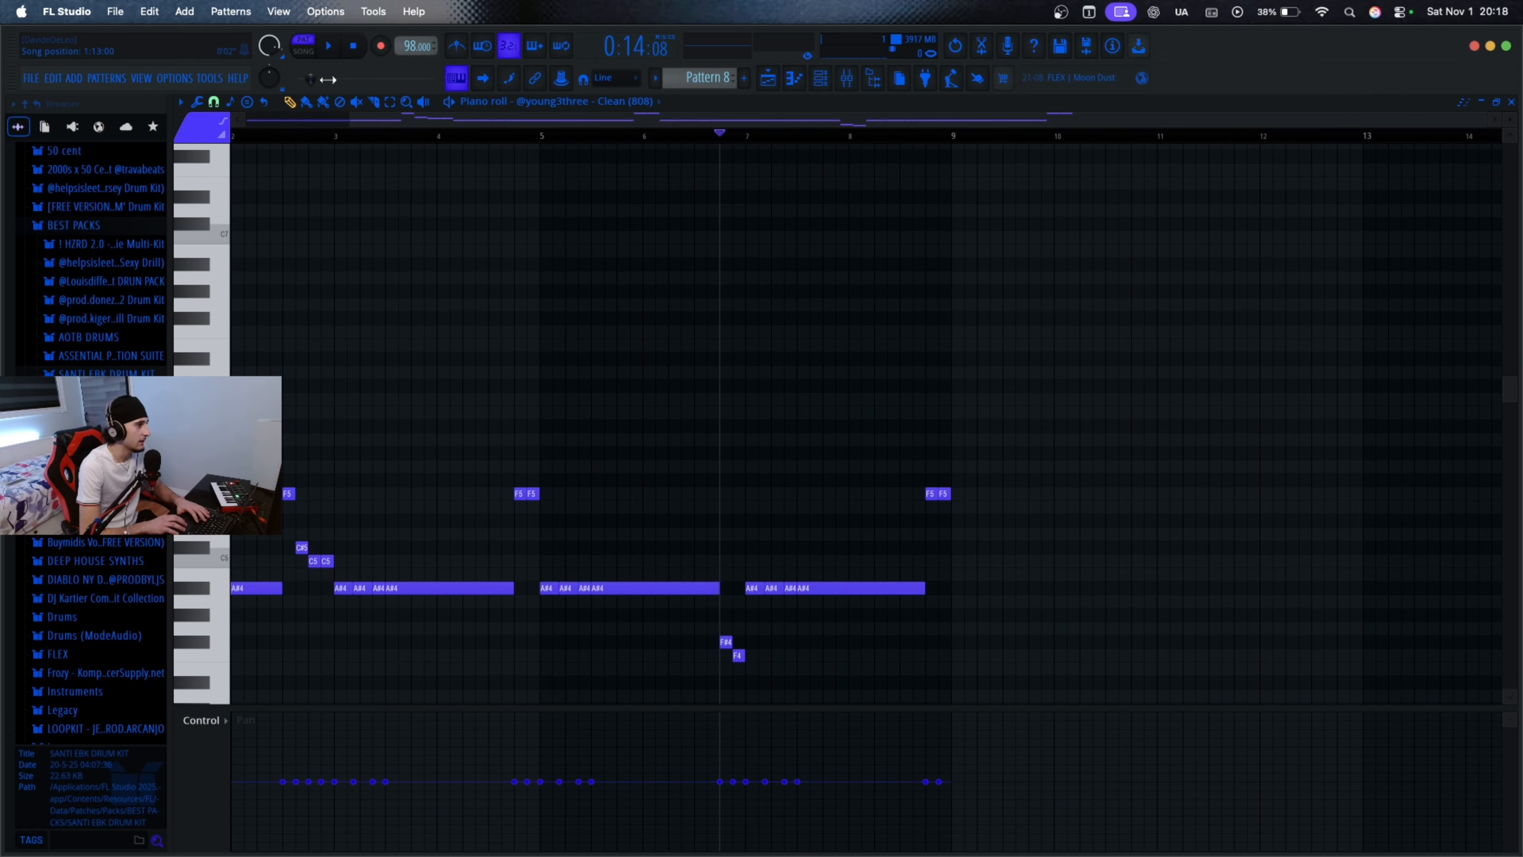
scroll(413, 260, down, 2)
scroll(412, 260, left, 1)
scroll(412, 260, up, 2)
scroll(413, 261, down, 7)
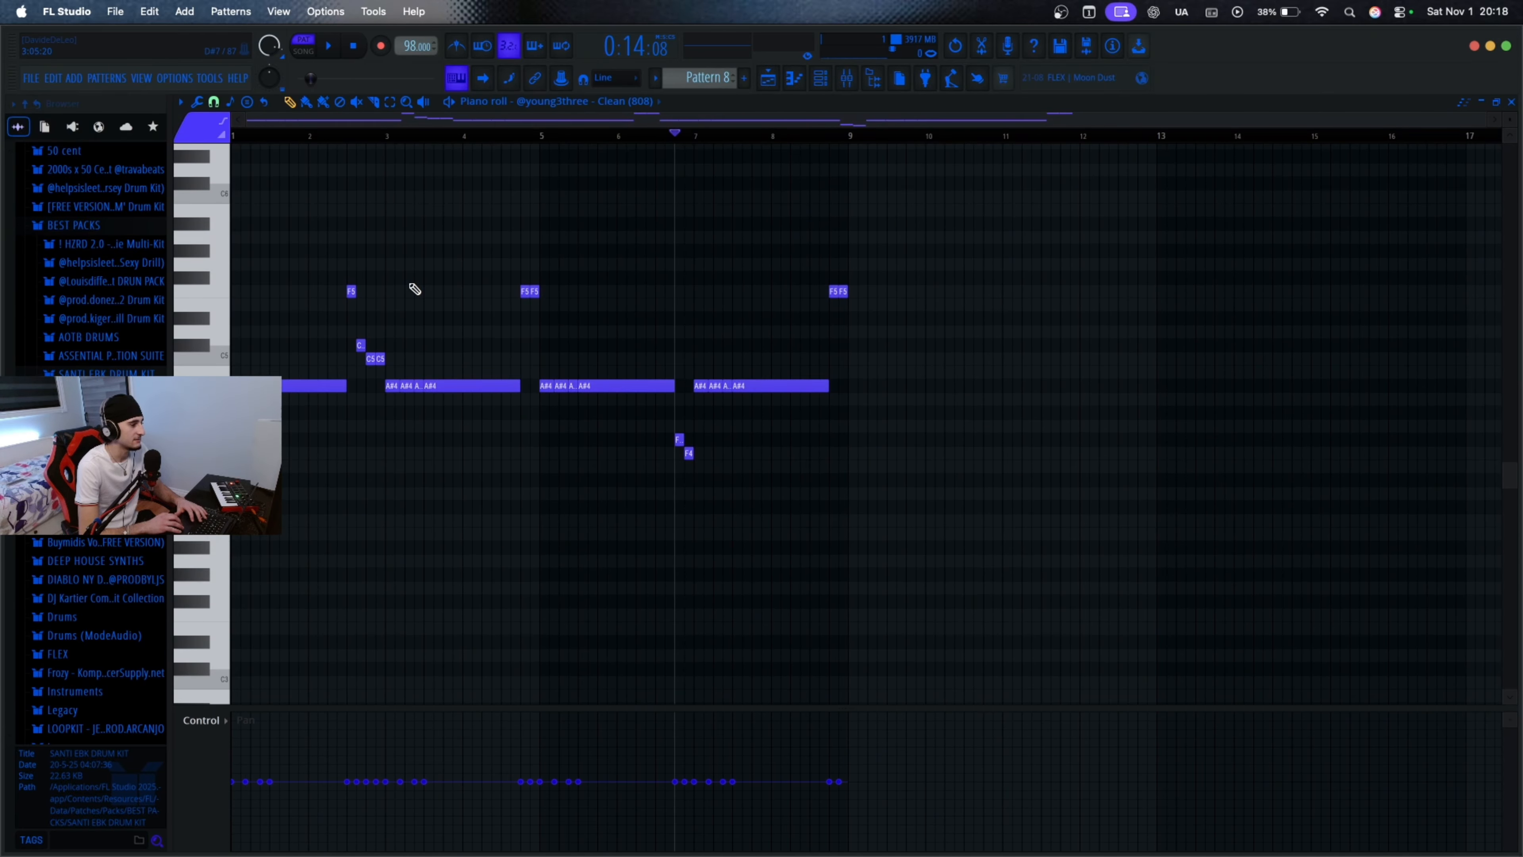
scroll(413, 287, up, 1)
scroll(343, 288, up, 1)
Step: Play the Pattern 8 808 notes from the beginning and return to the playlist
key(space)
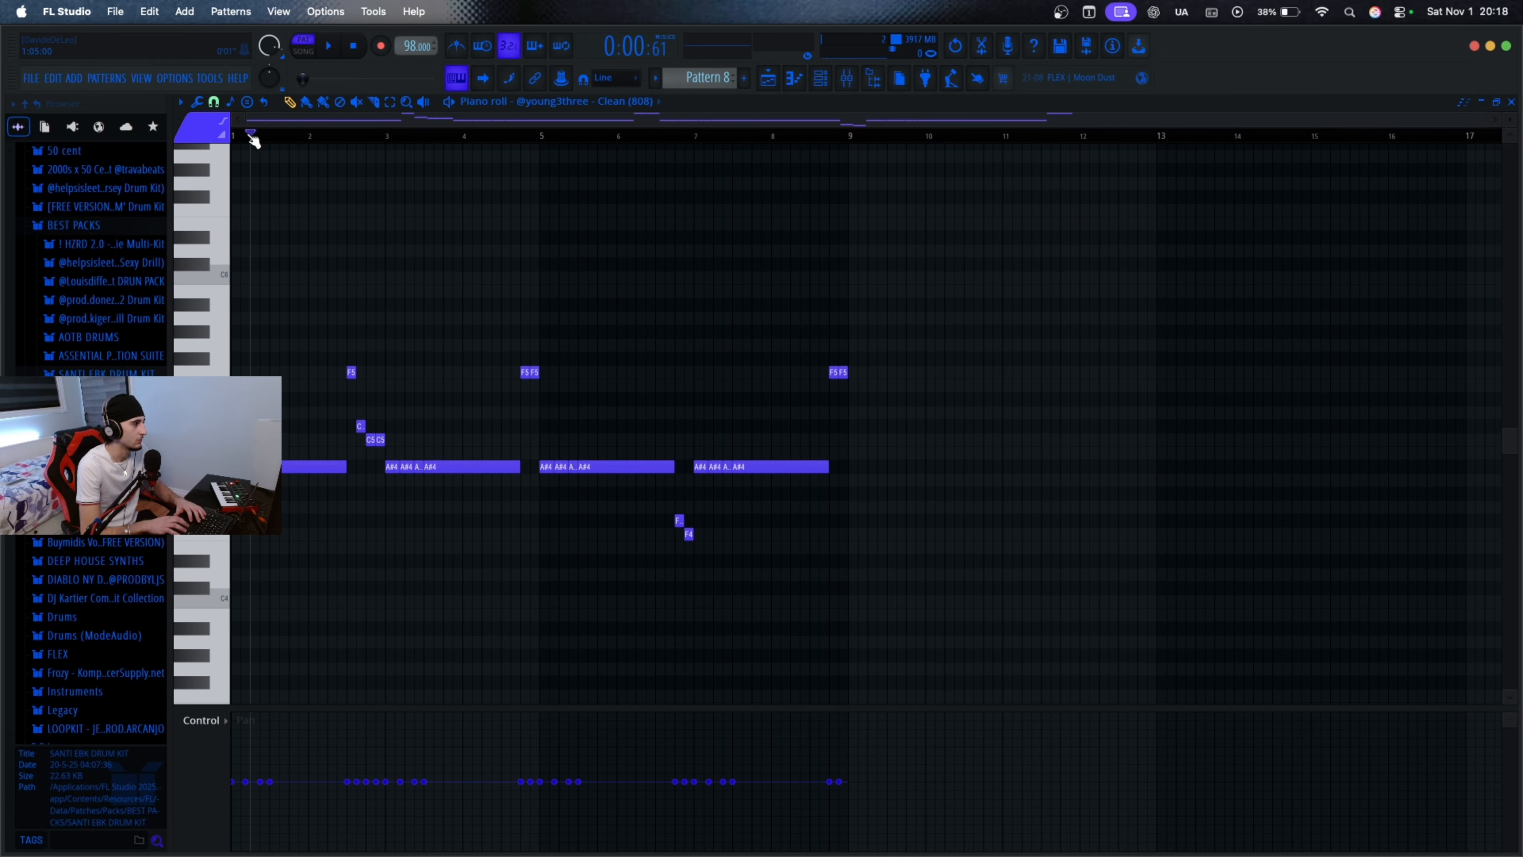
ctrl+scroll(377, 255, up, 1)
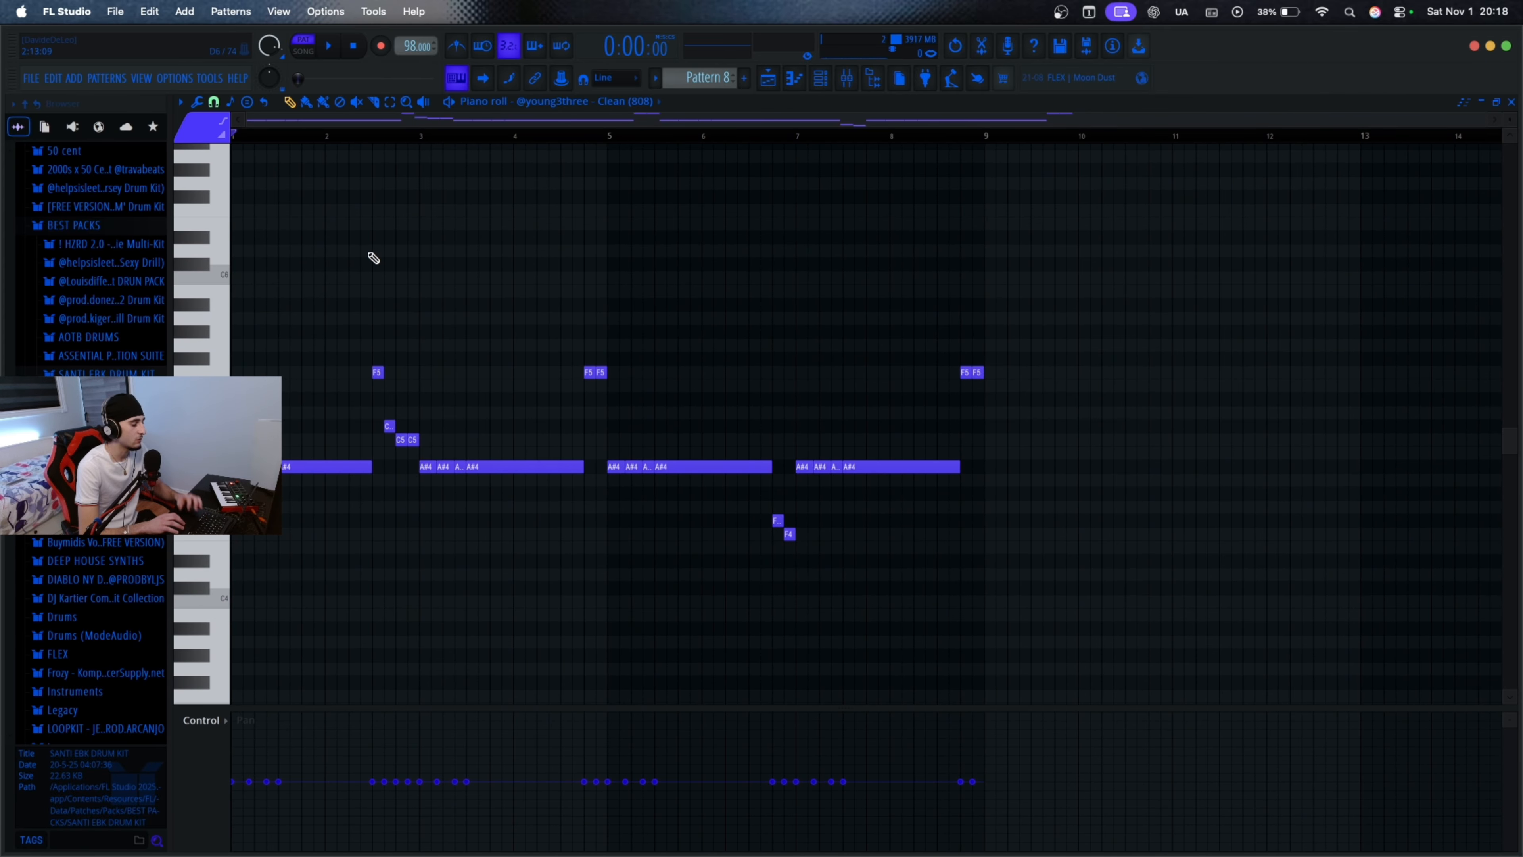
scroll(373, 257, down, 1)
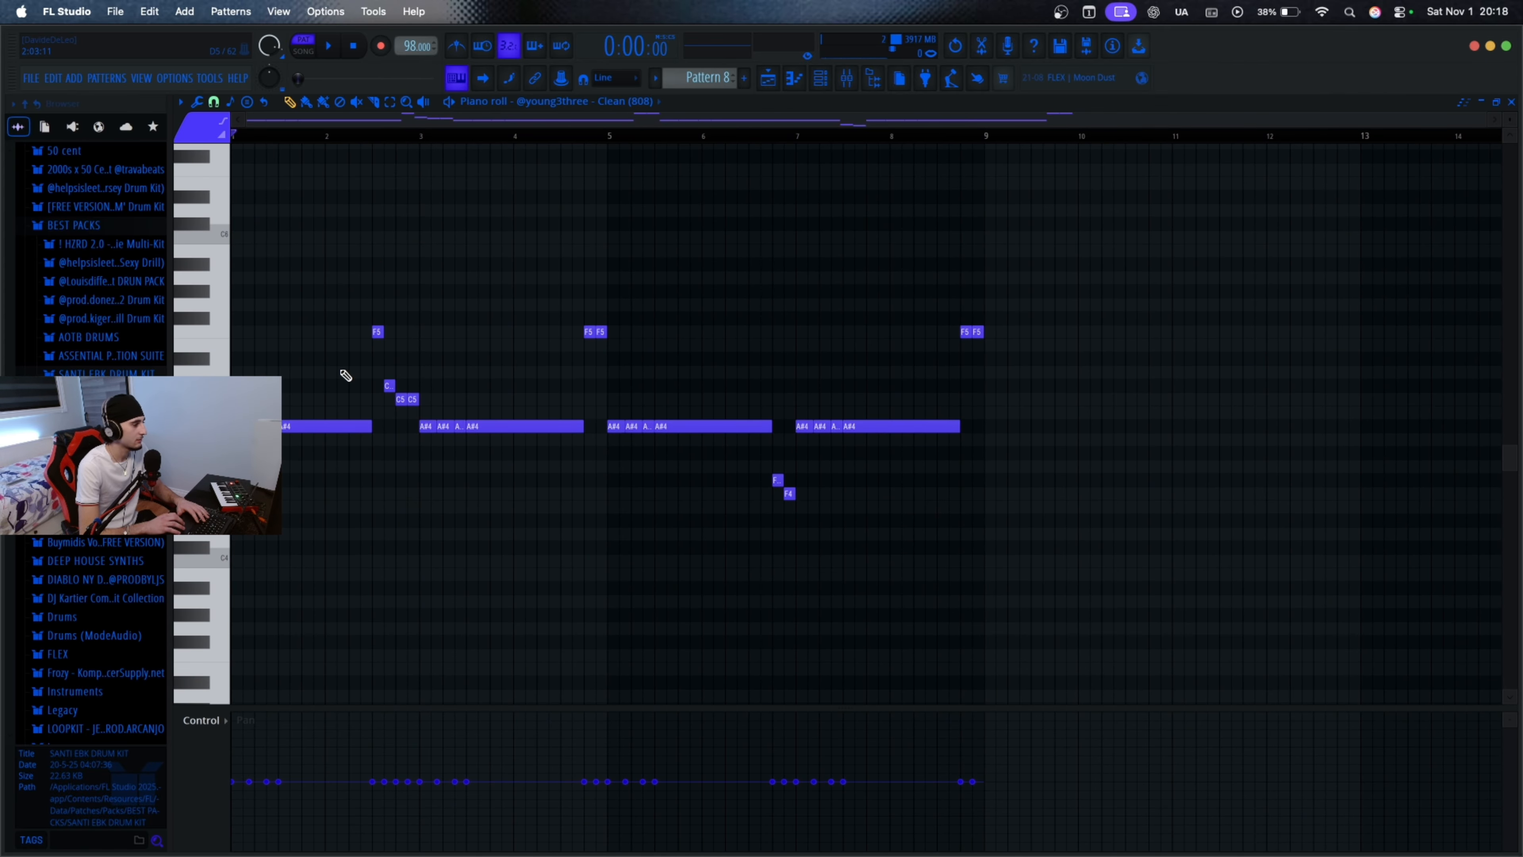
key(space)
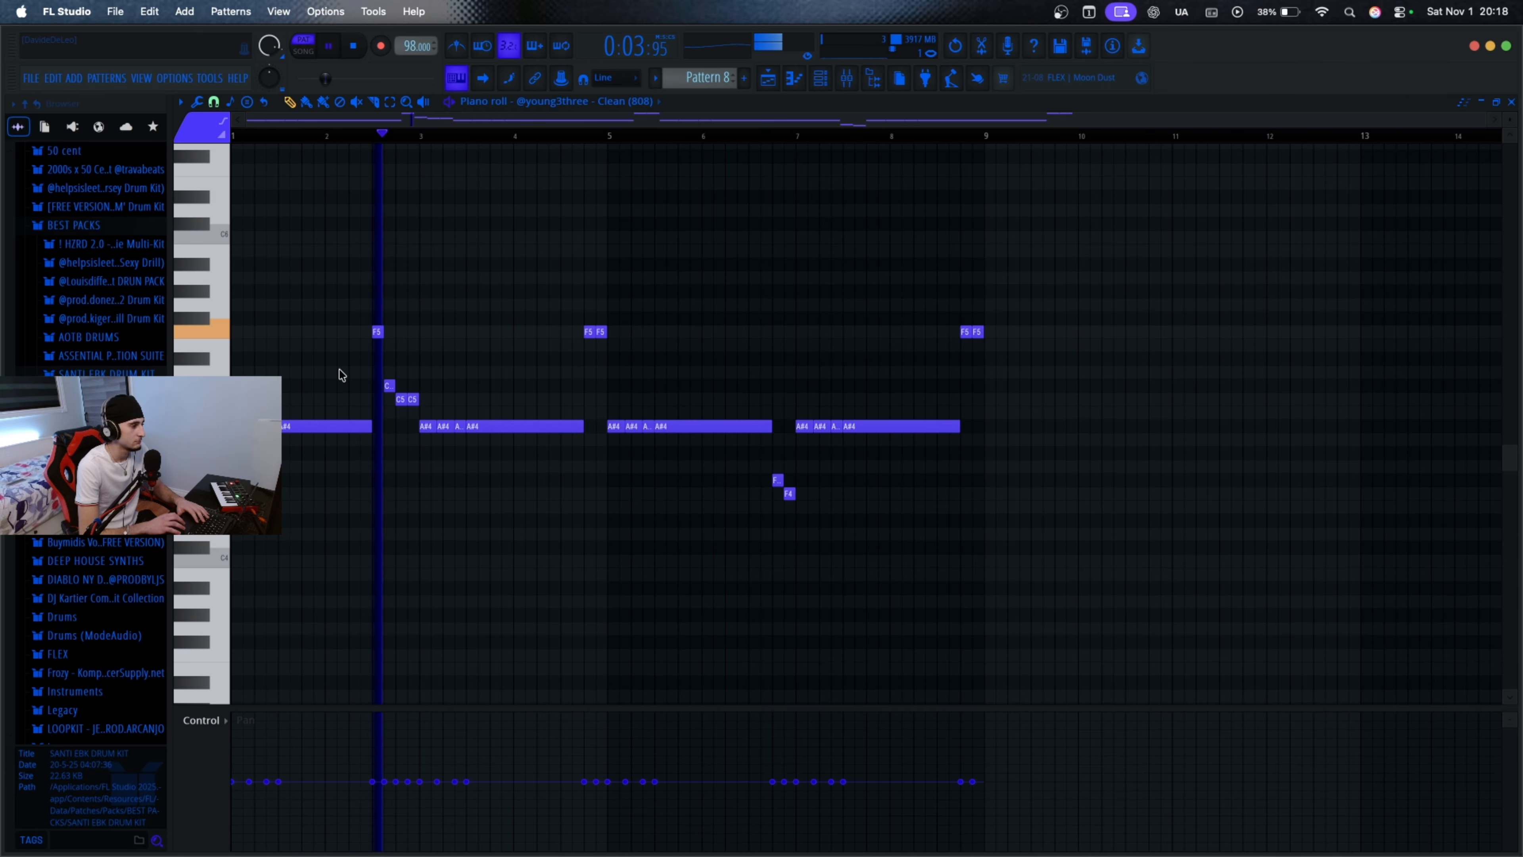
key(space)
click(768, 78)
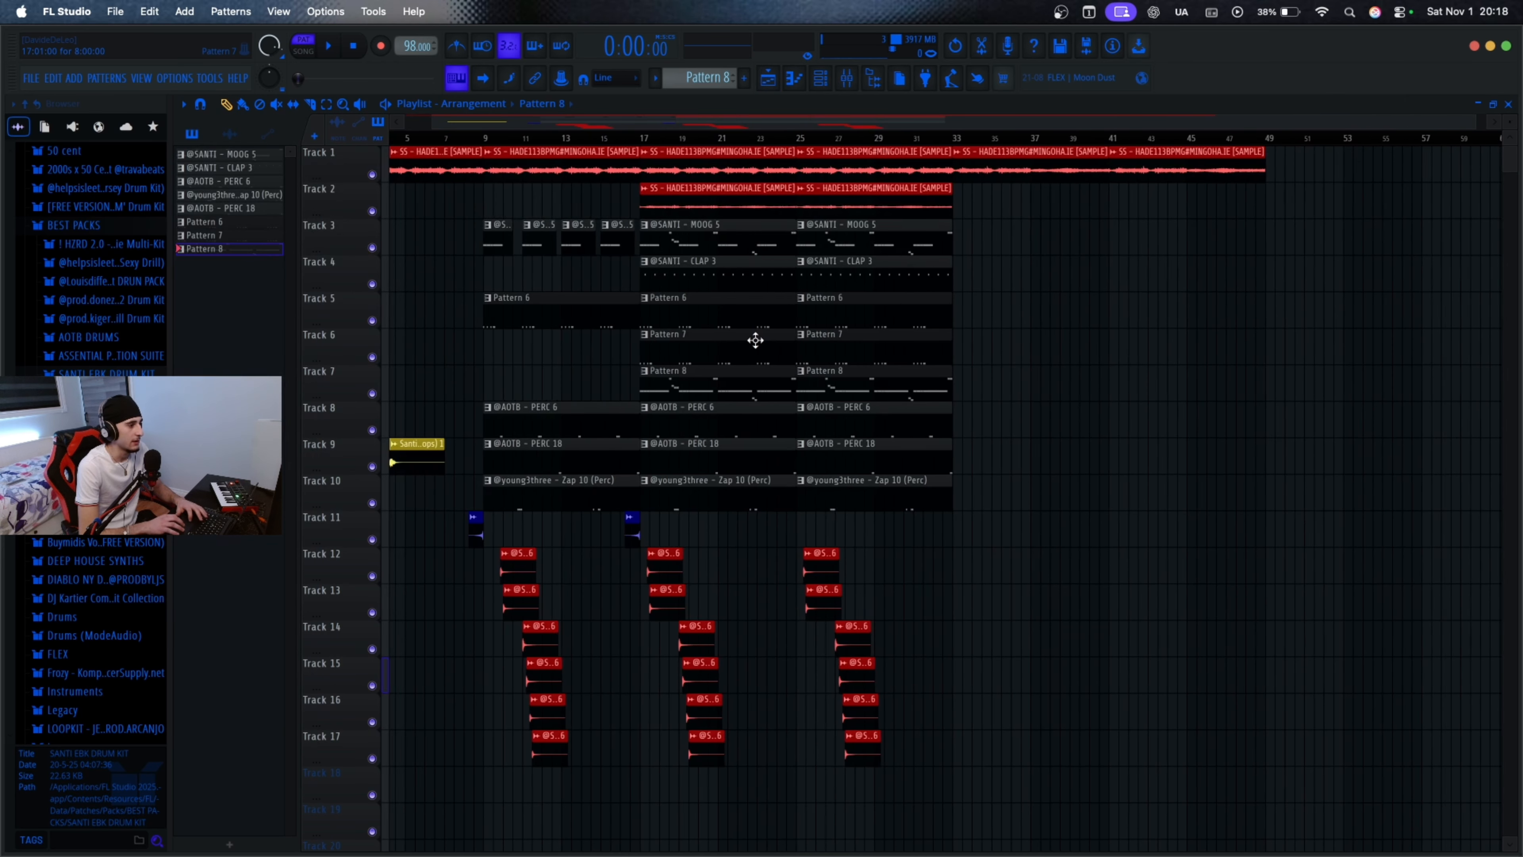
Step: Solo the sample layer on track 2 and play it from bar 17
scroll(756, 341, down, 2)
scroll(754, 348, down, 2)
scroll(754, 348, up, 2)
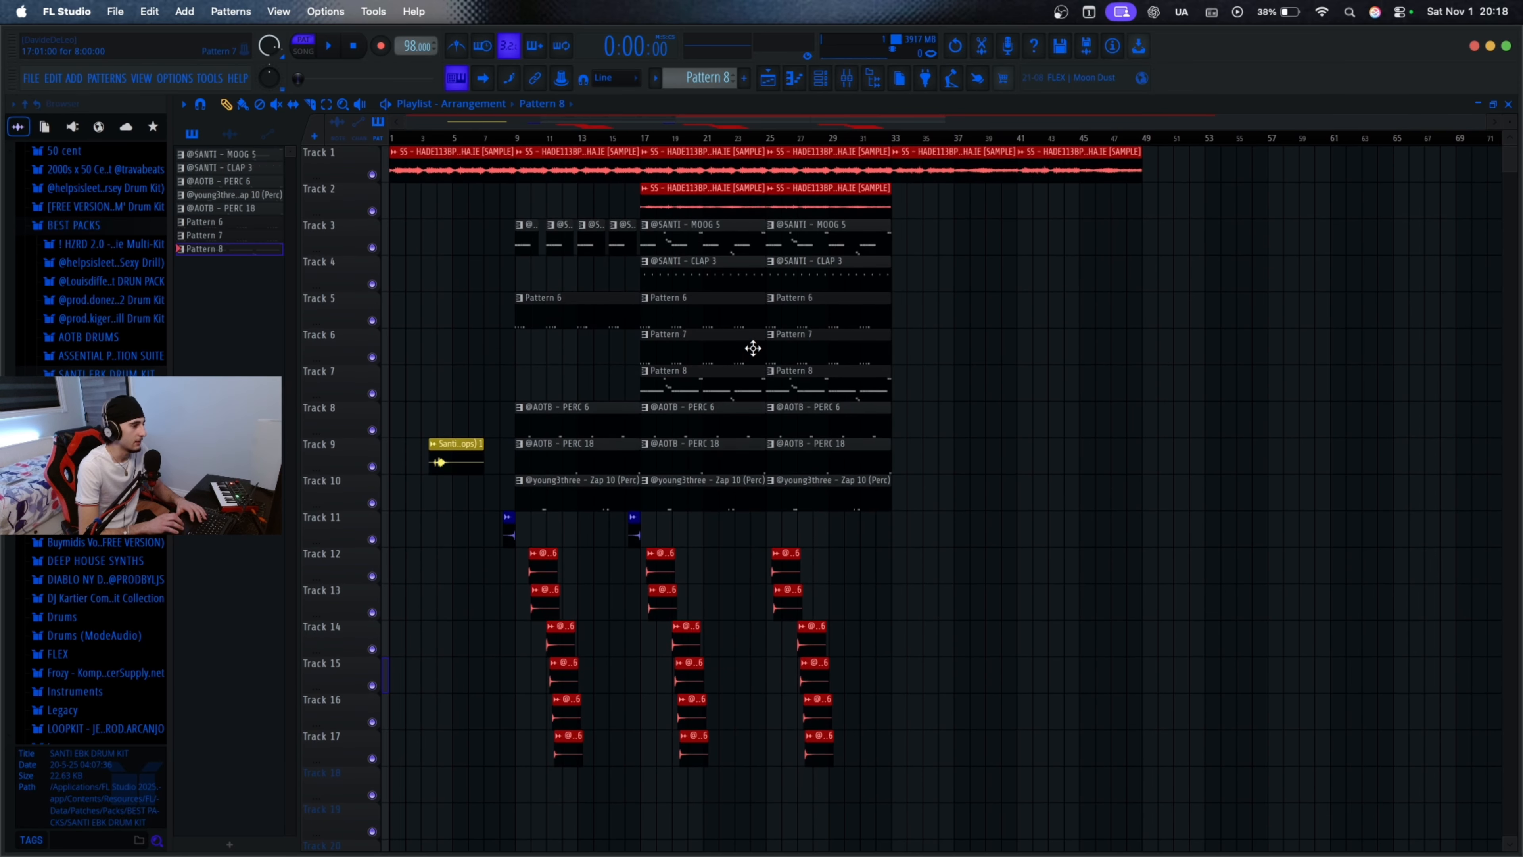
right_click(372, 211)
click(641, 138)
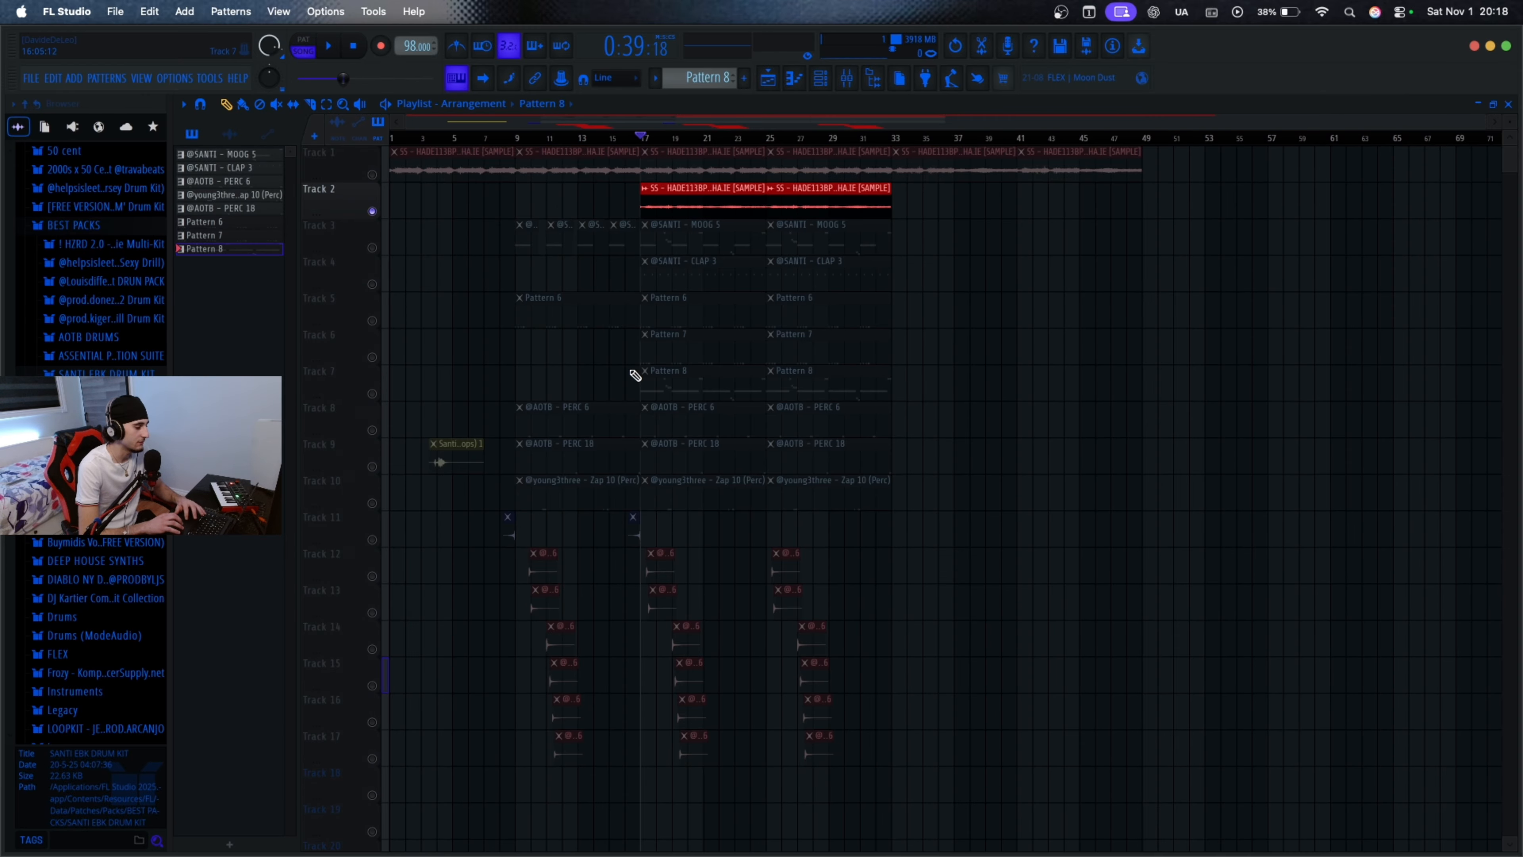
scroll(634, 375, up, 1)
key(space)
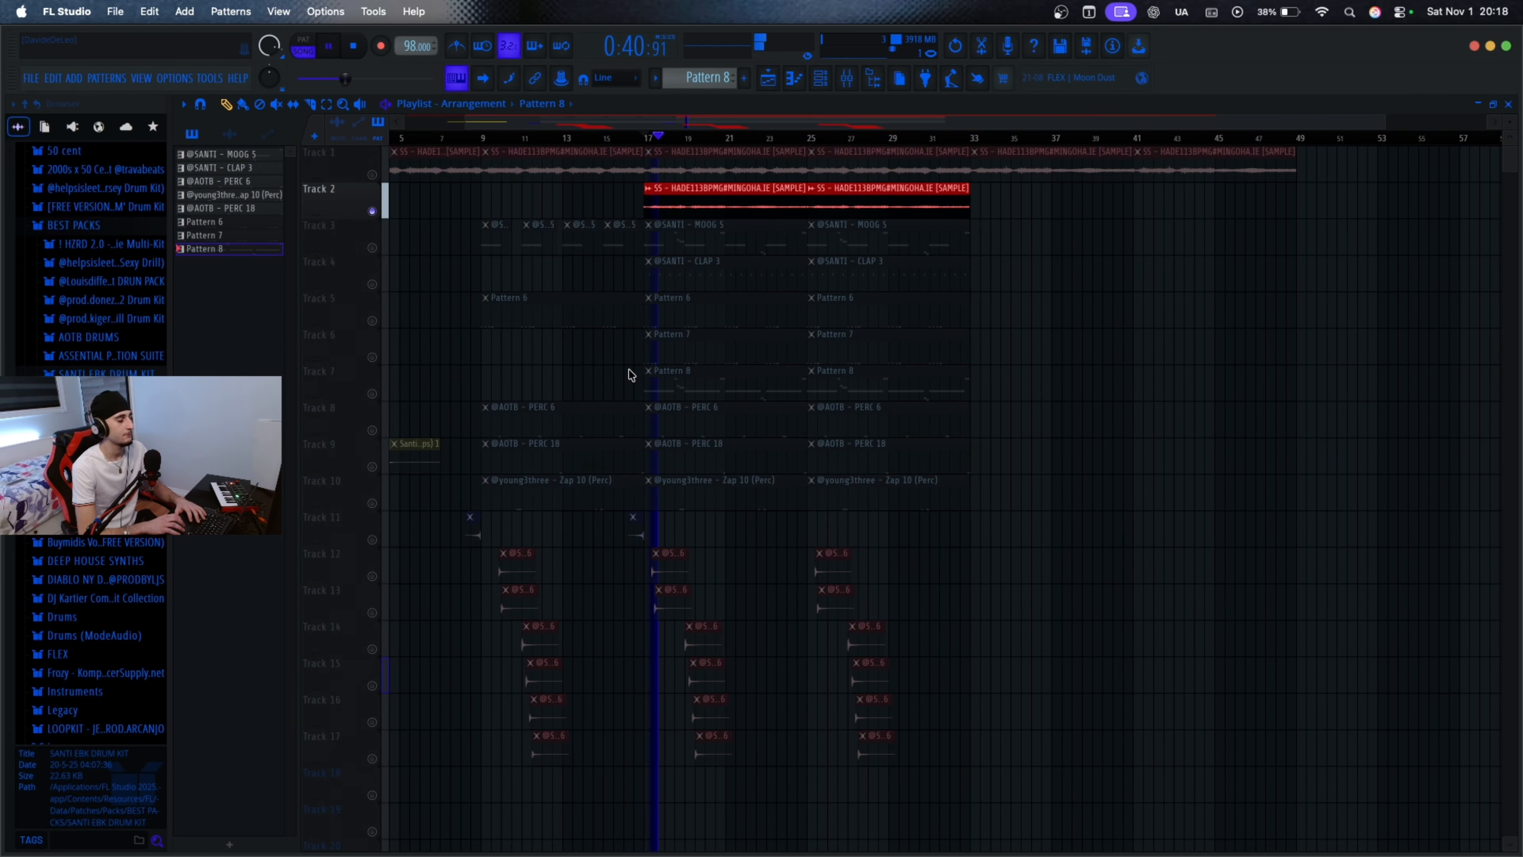
key(space)
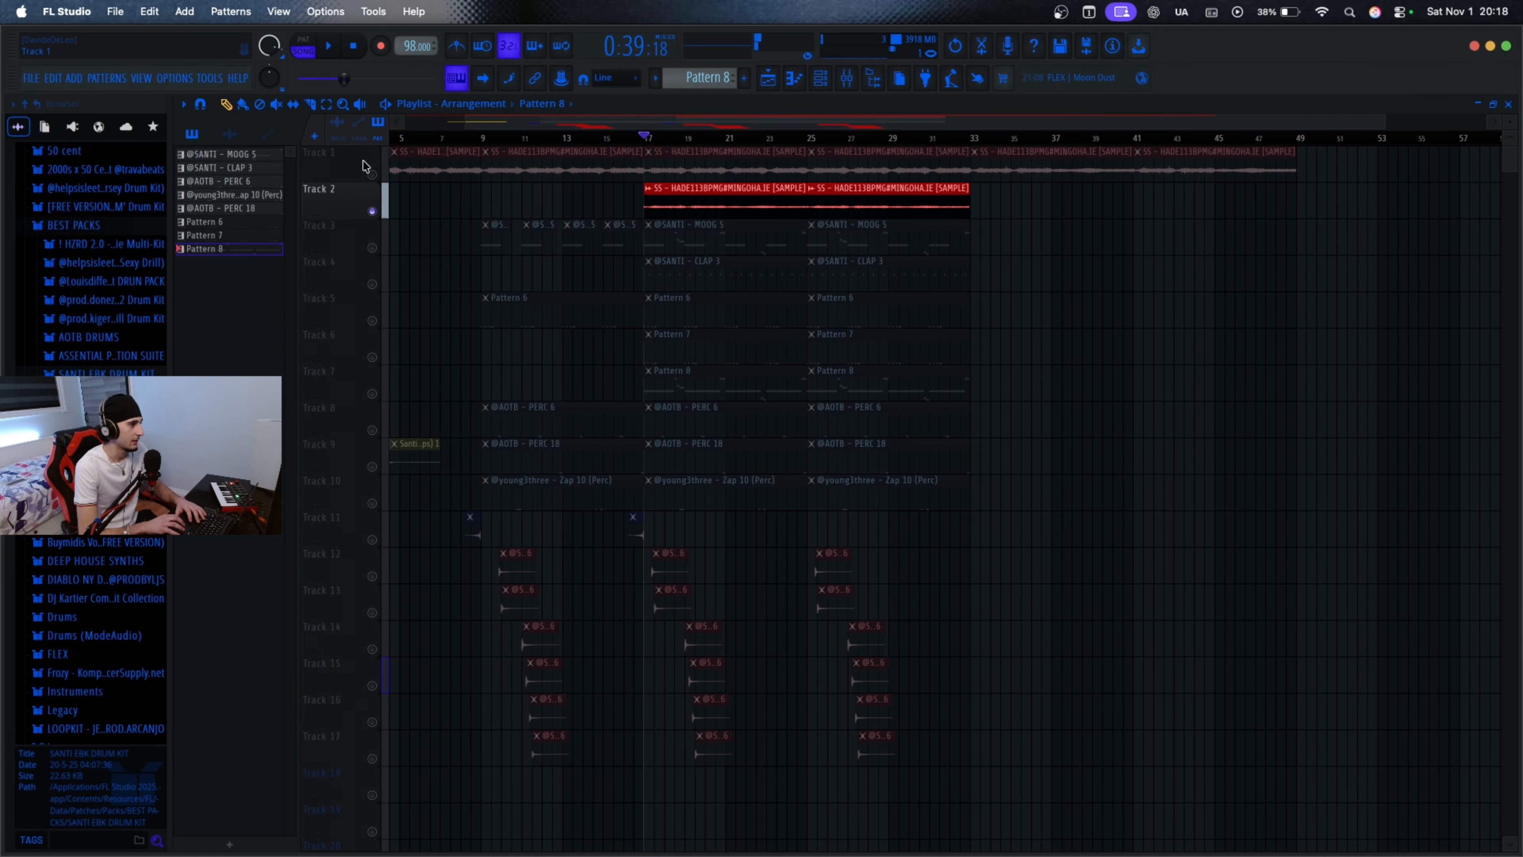
Step: Enable track 1 alongside the soloed track 2 and play both sample layers together from bar 17
click(372, 175)
scroll(673, 171, up, 3)
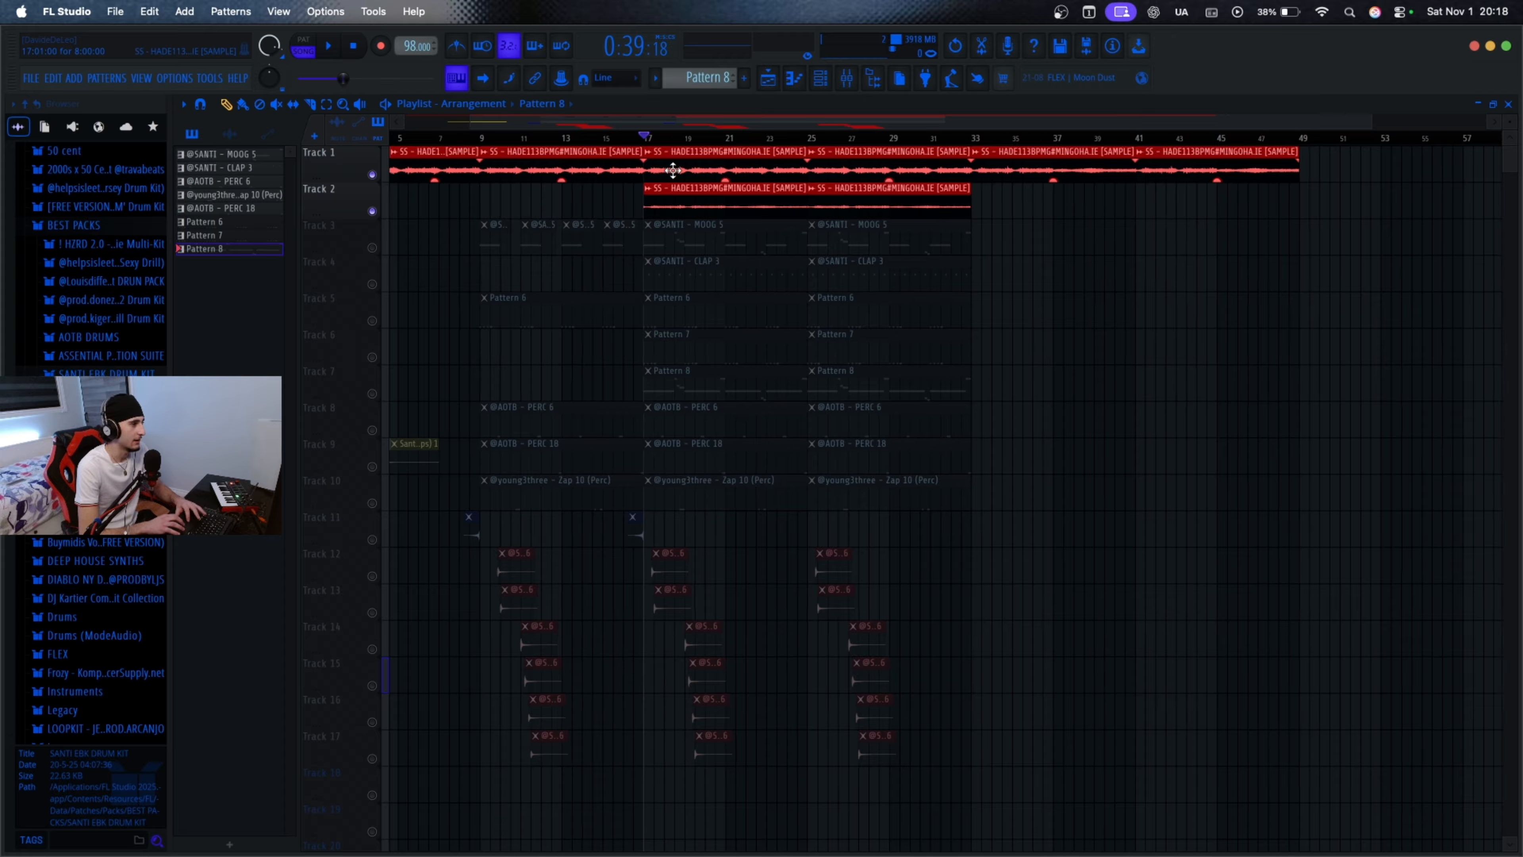
key(space)
scroll(707, 351, down, 2)
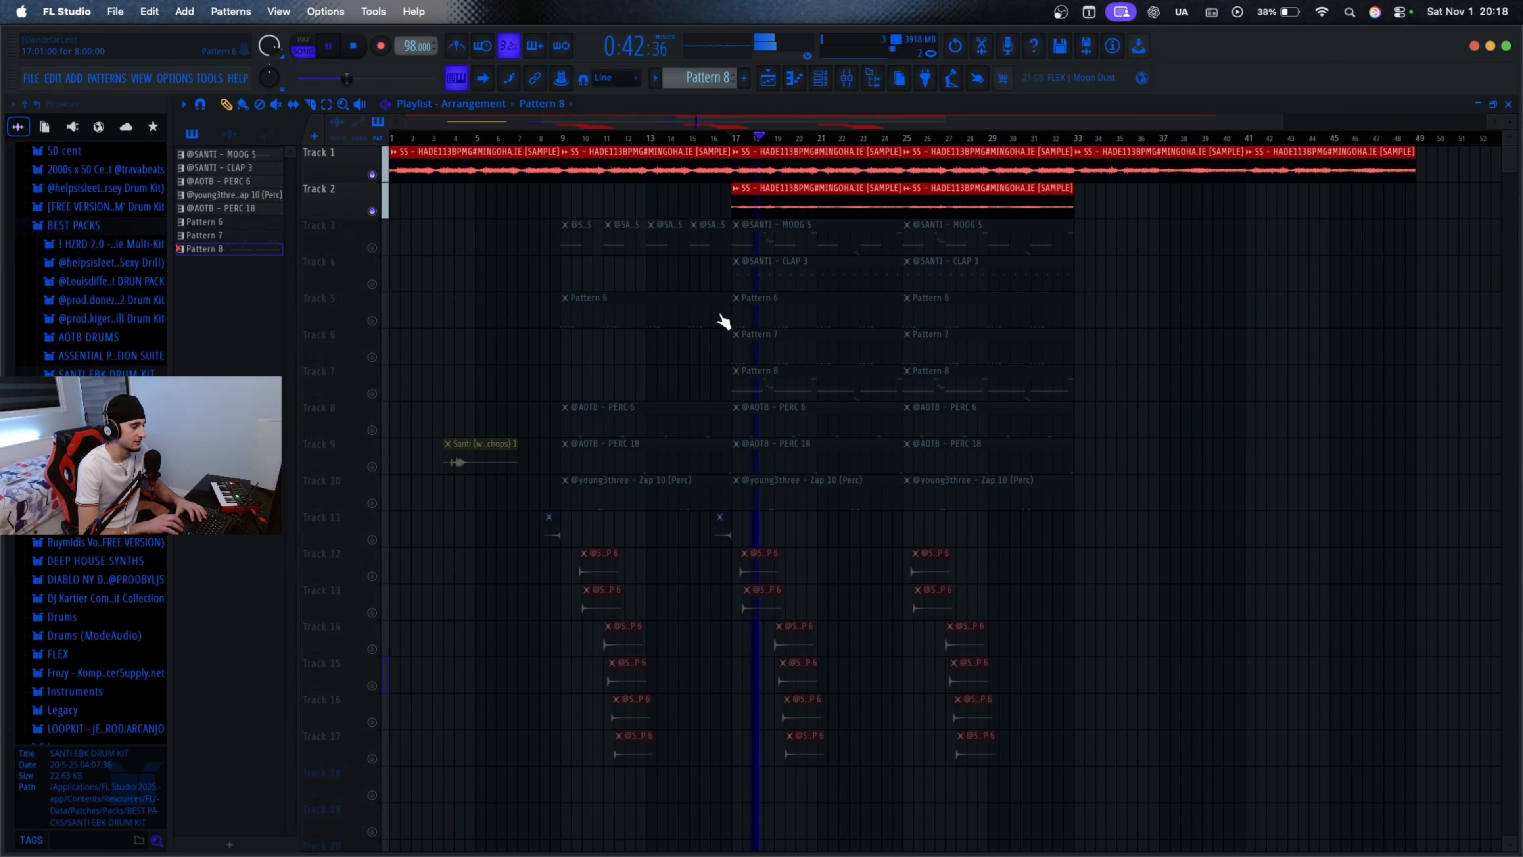
scroll(803, 436, down, 2)
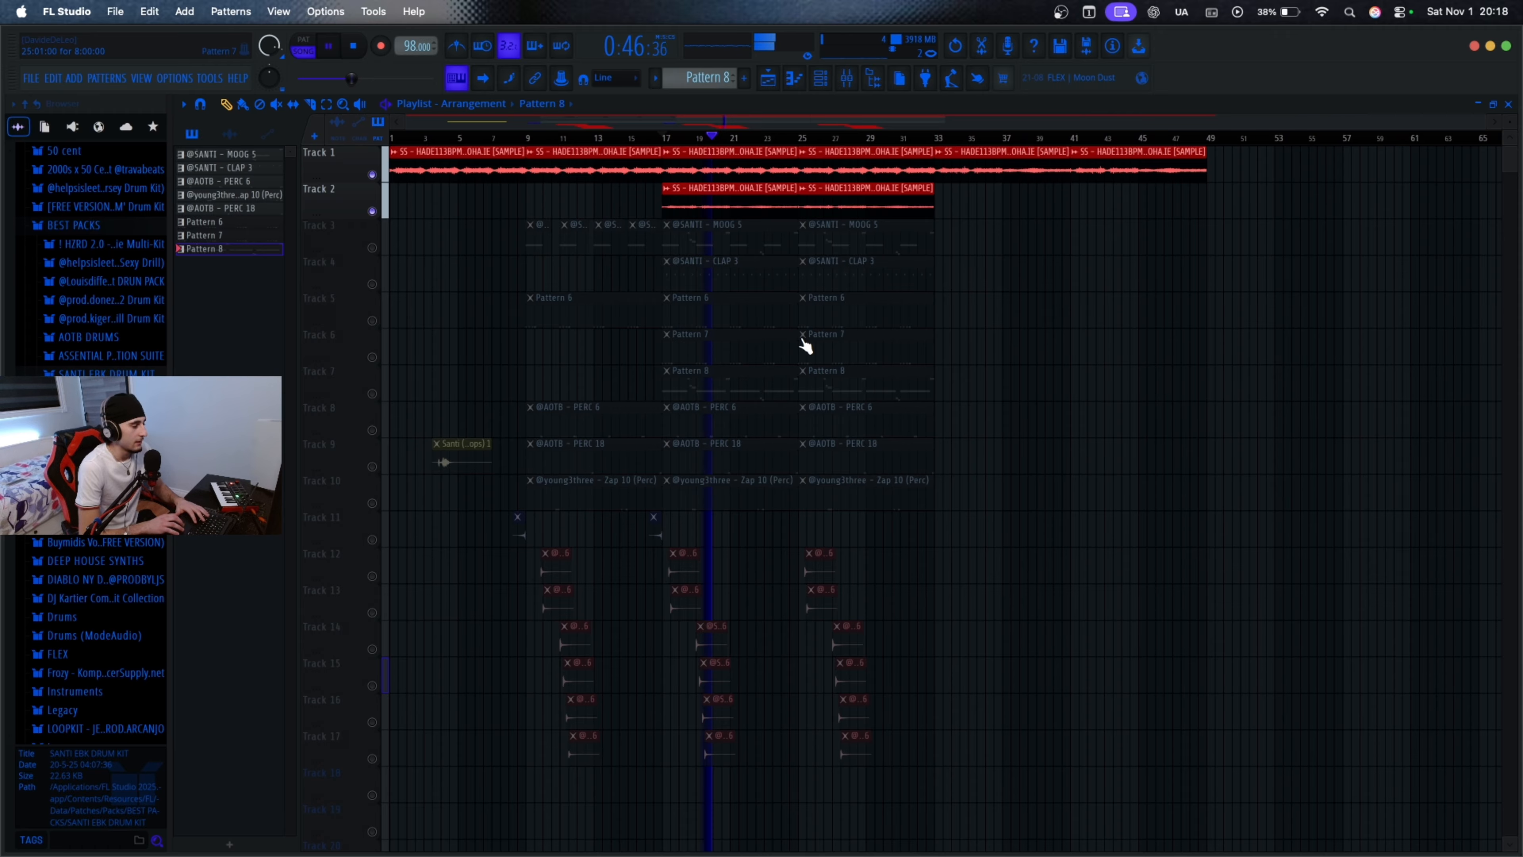
key(space)
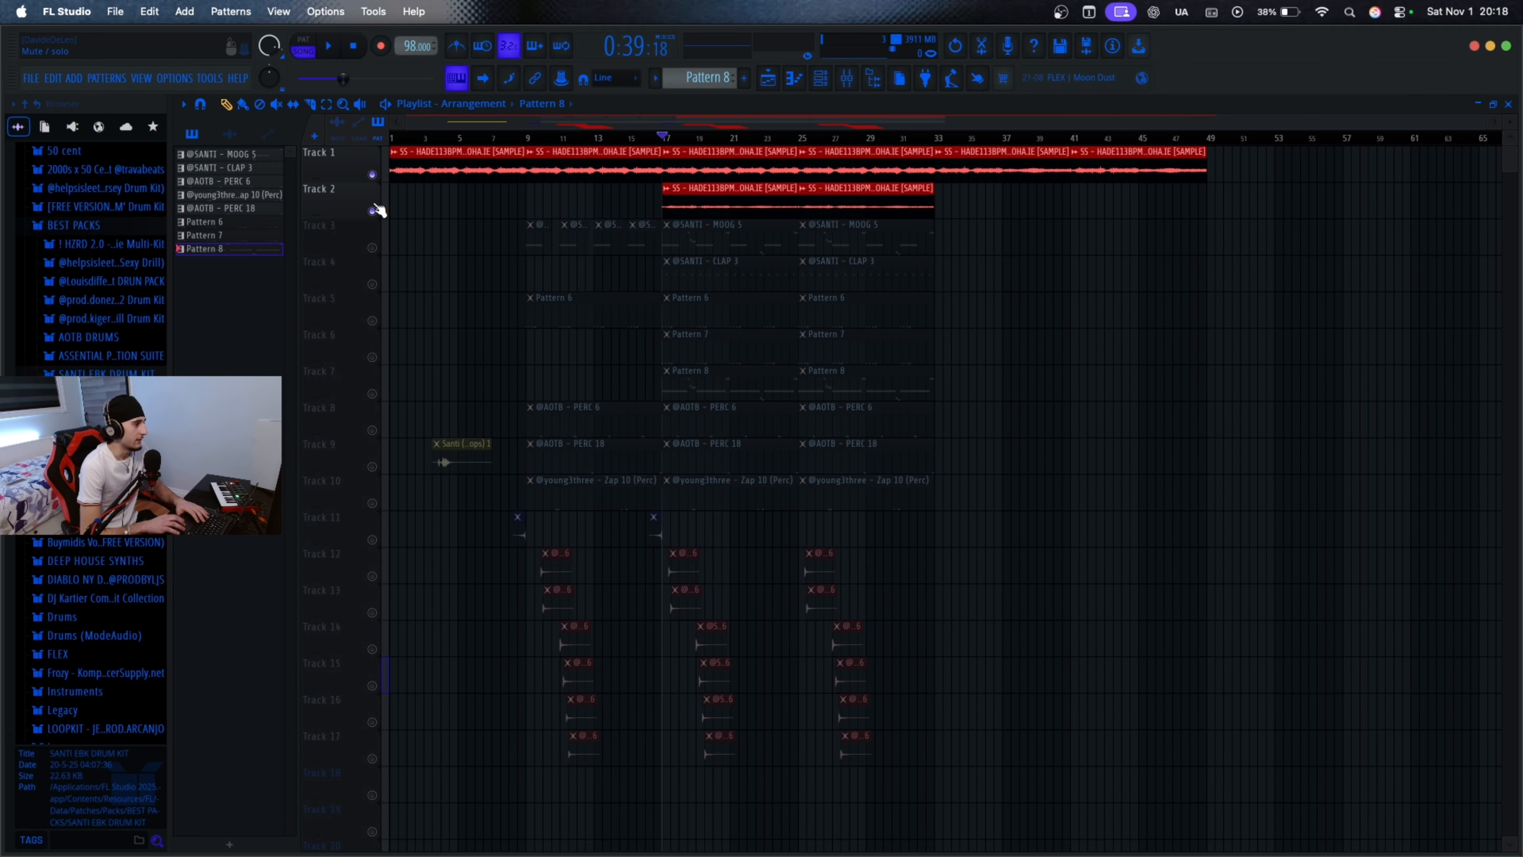
Step: Turn off the solo so all tracks are active and place the playhead at bar 9
right_click(374, 209)
right_click(373, 210)
scroll(680, 207, down, 2)
click(502, 139)
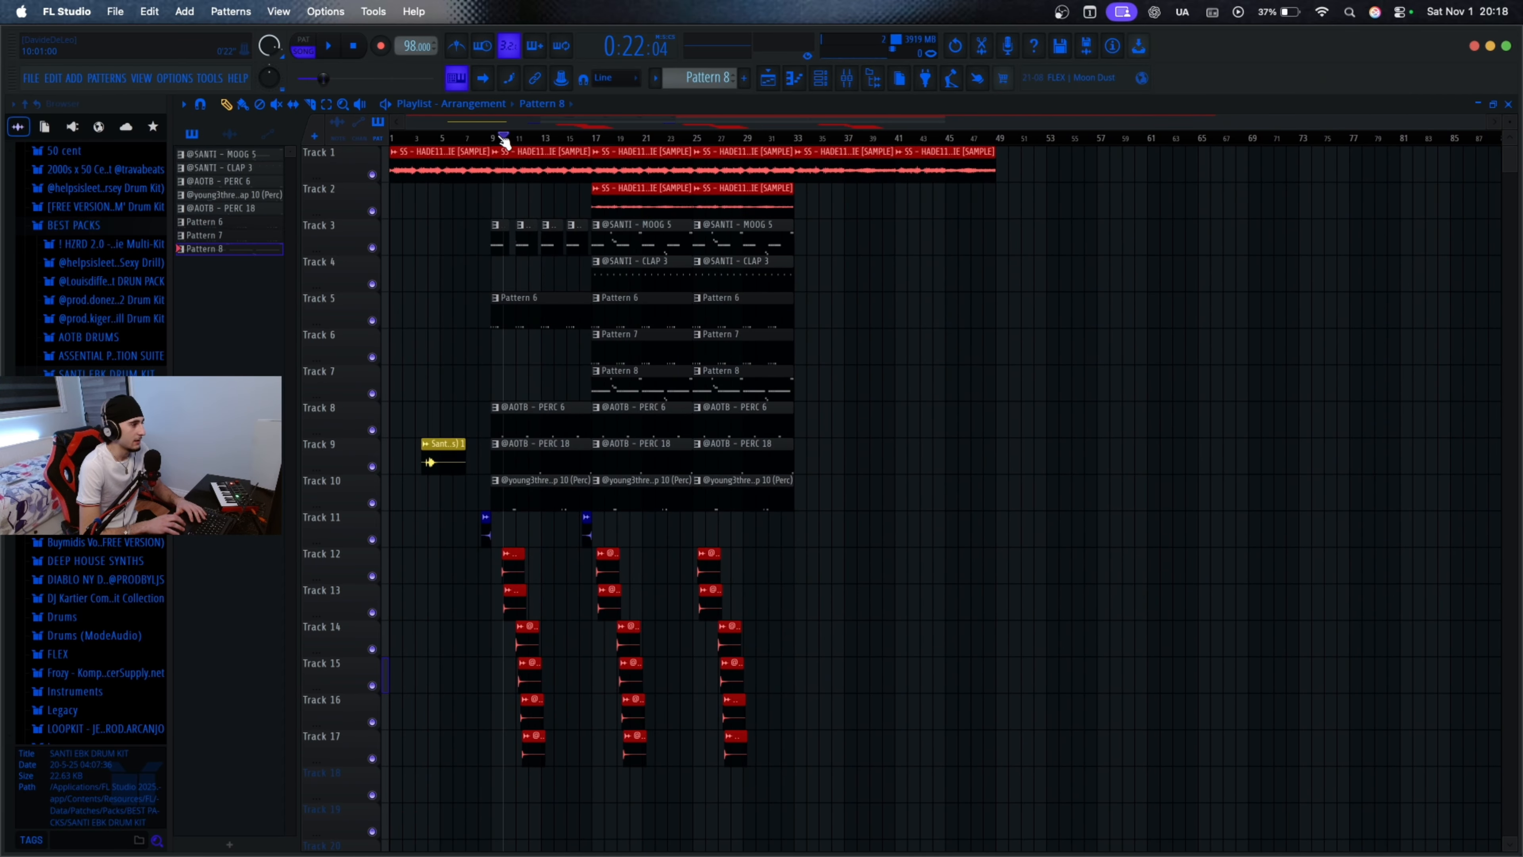
click(492, 138)
Step: Play the full arrangement with all tracks from bar 9 into the section starting at bar 17, and stop playback
scroll(541, 349, up, 2)
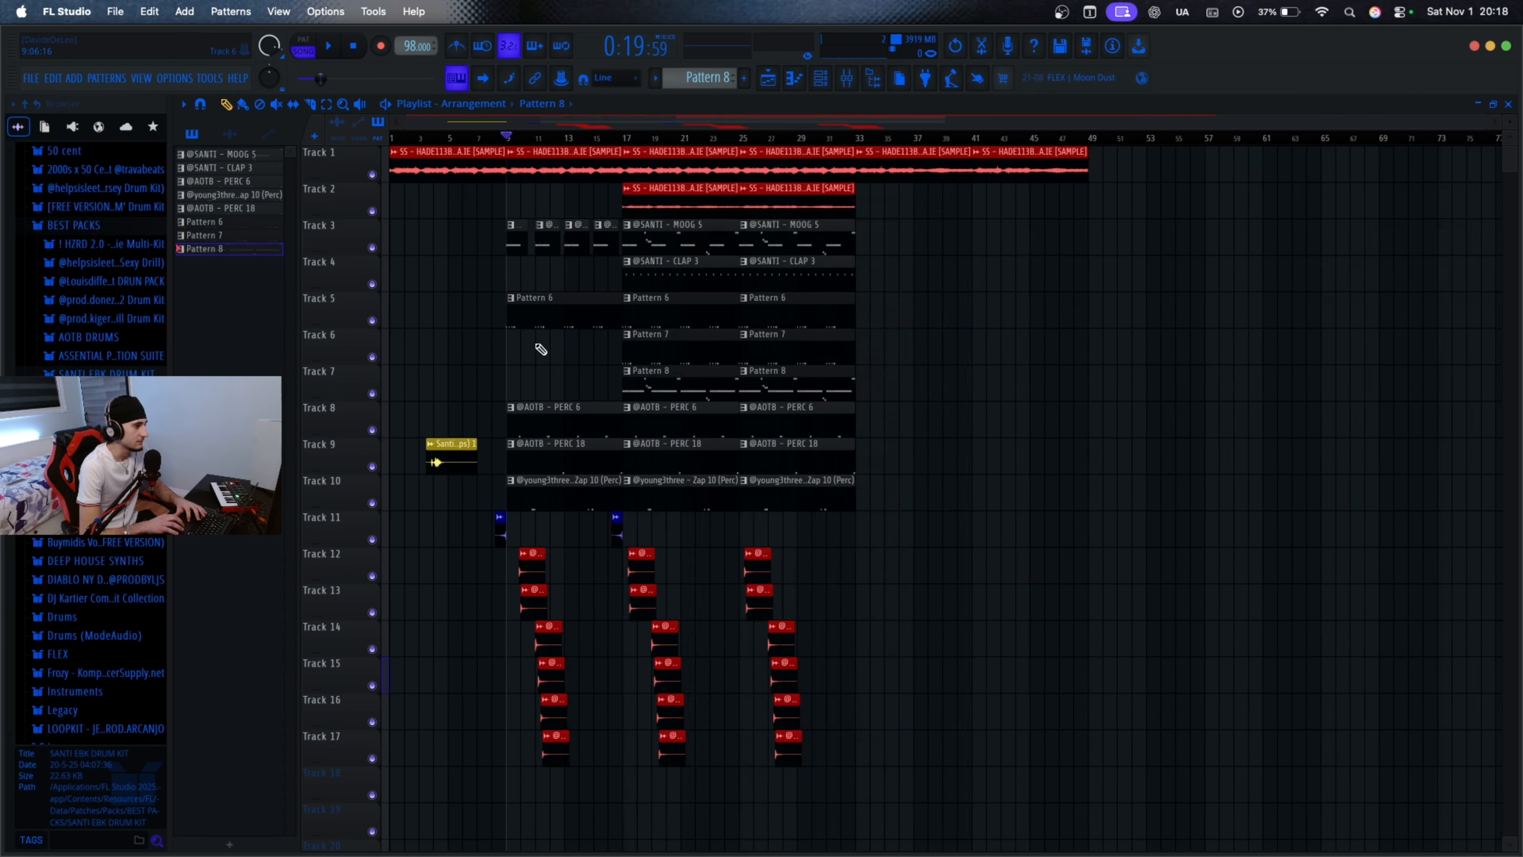
scroll(533, 208, down, 1)
scroll(576, 208, down, 7)
scroll(574, 198, up, 4)
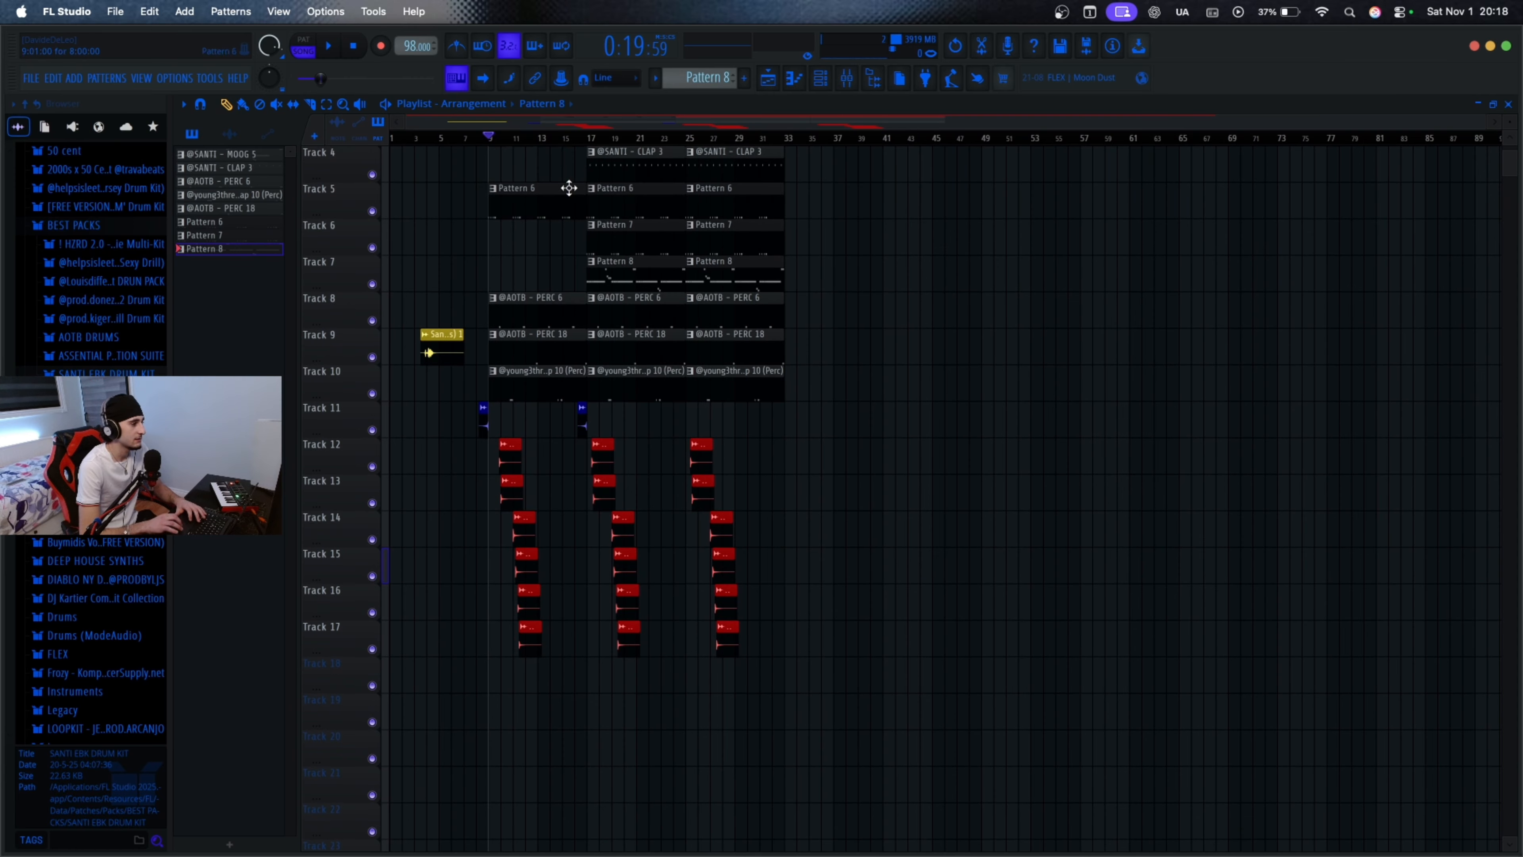
key(space)
scroll(555, 294, down, 1)
scroll(554, 299, up, 3)
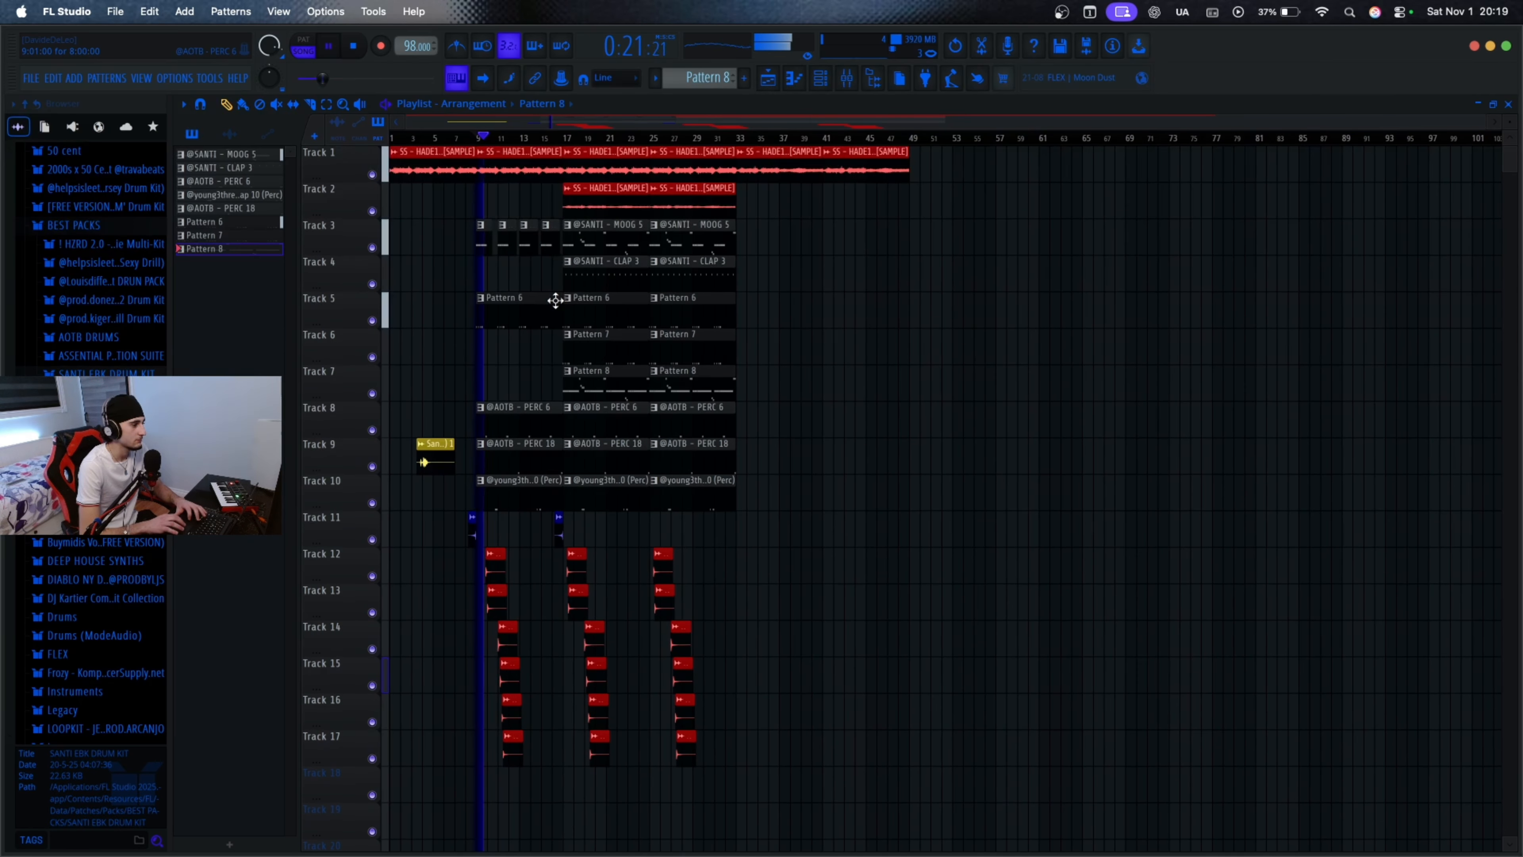
scroll(546, 293, down, 2)
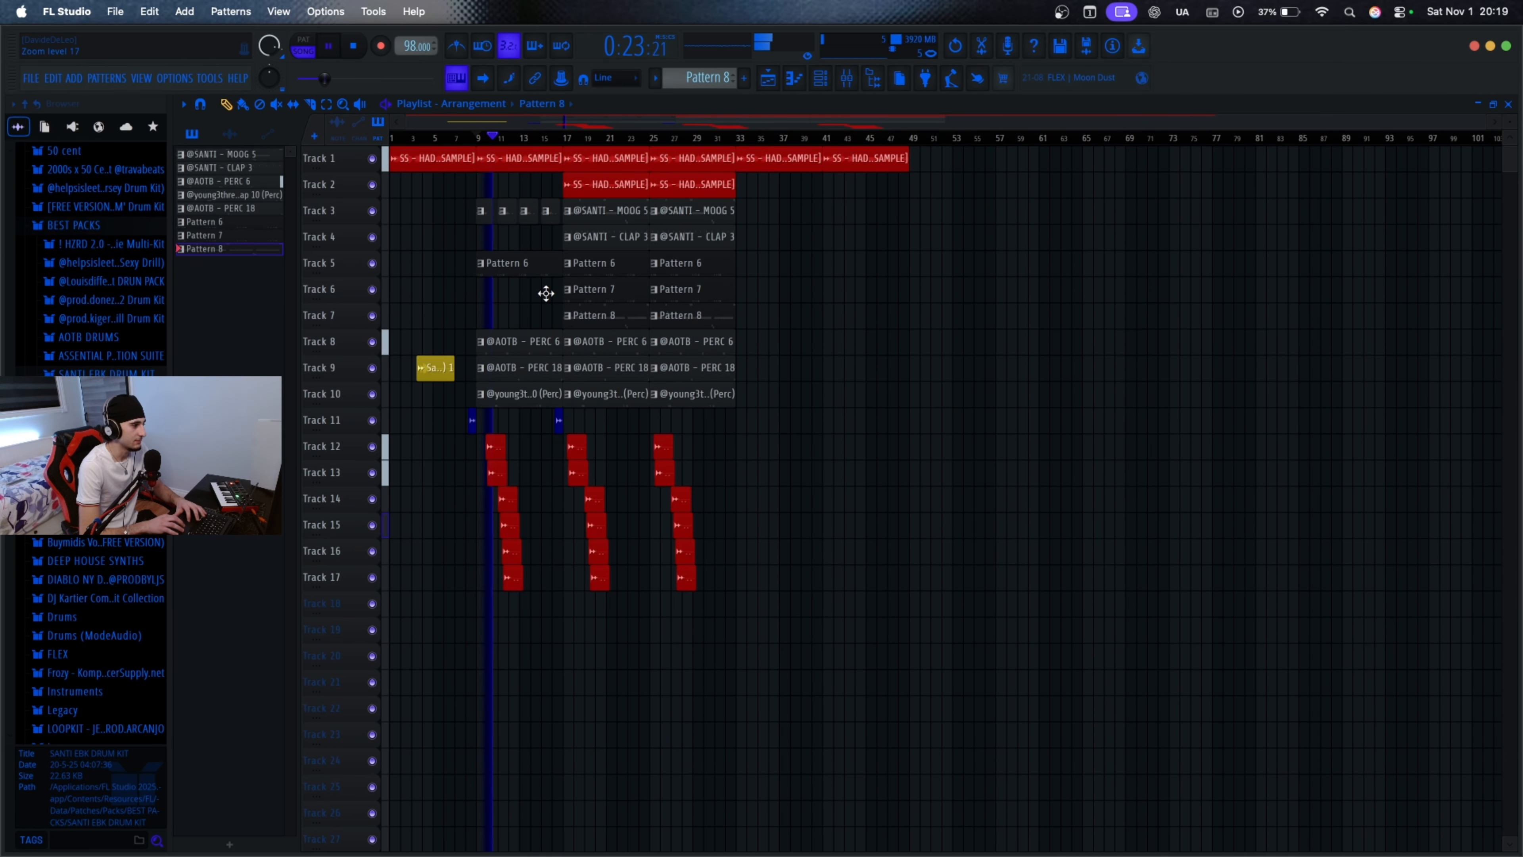
scroll(545, 293, up, 5)
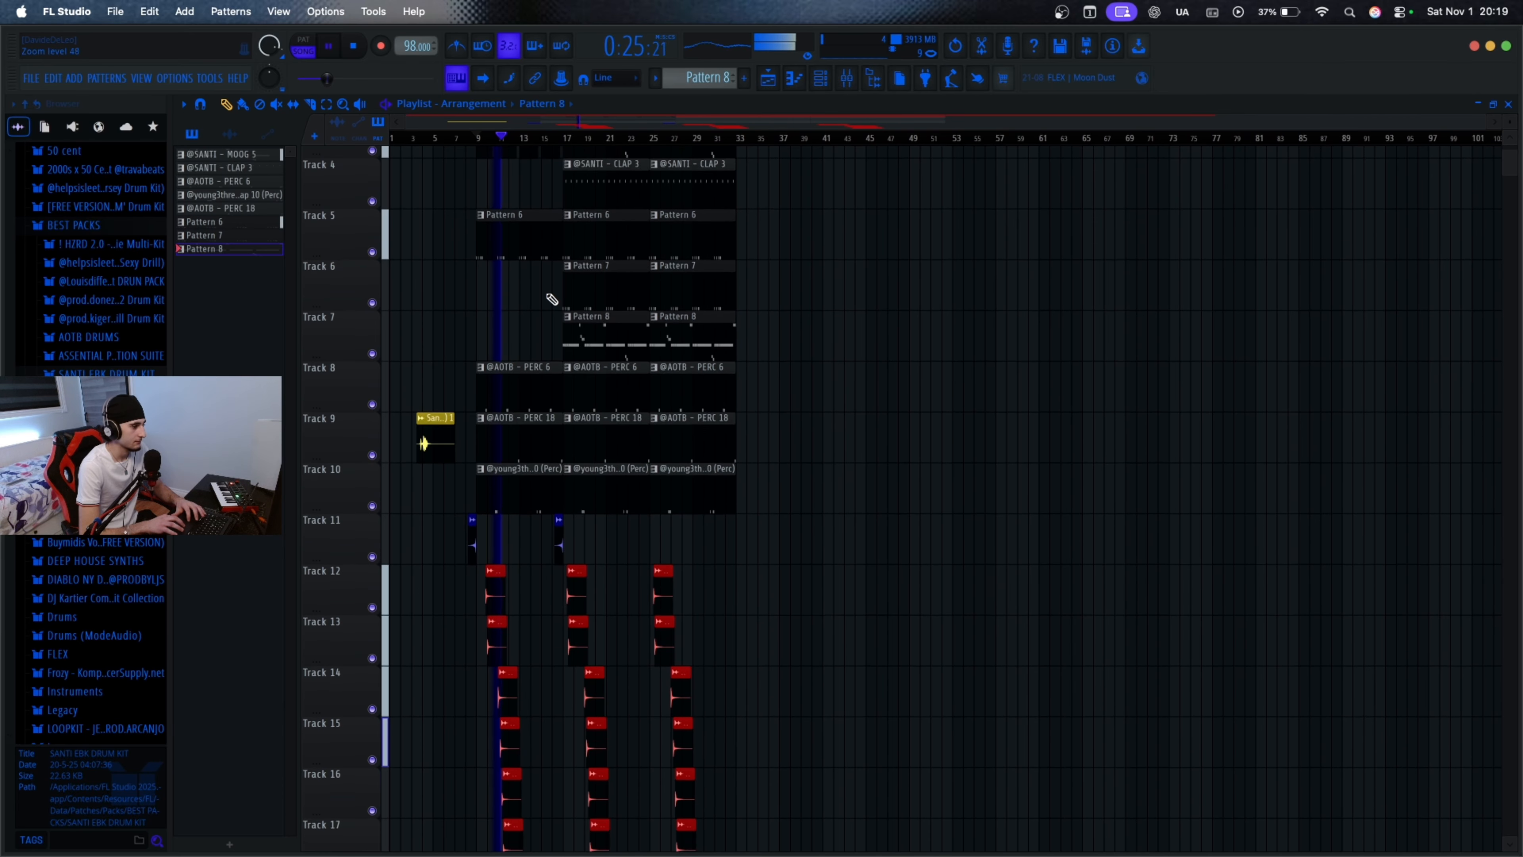
scroll(552, 298, down, 2)
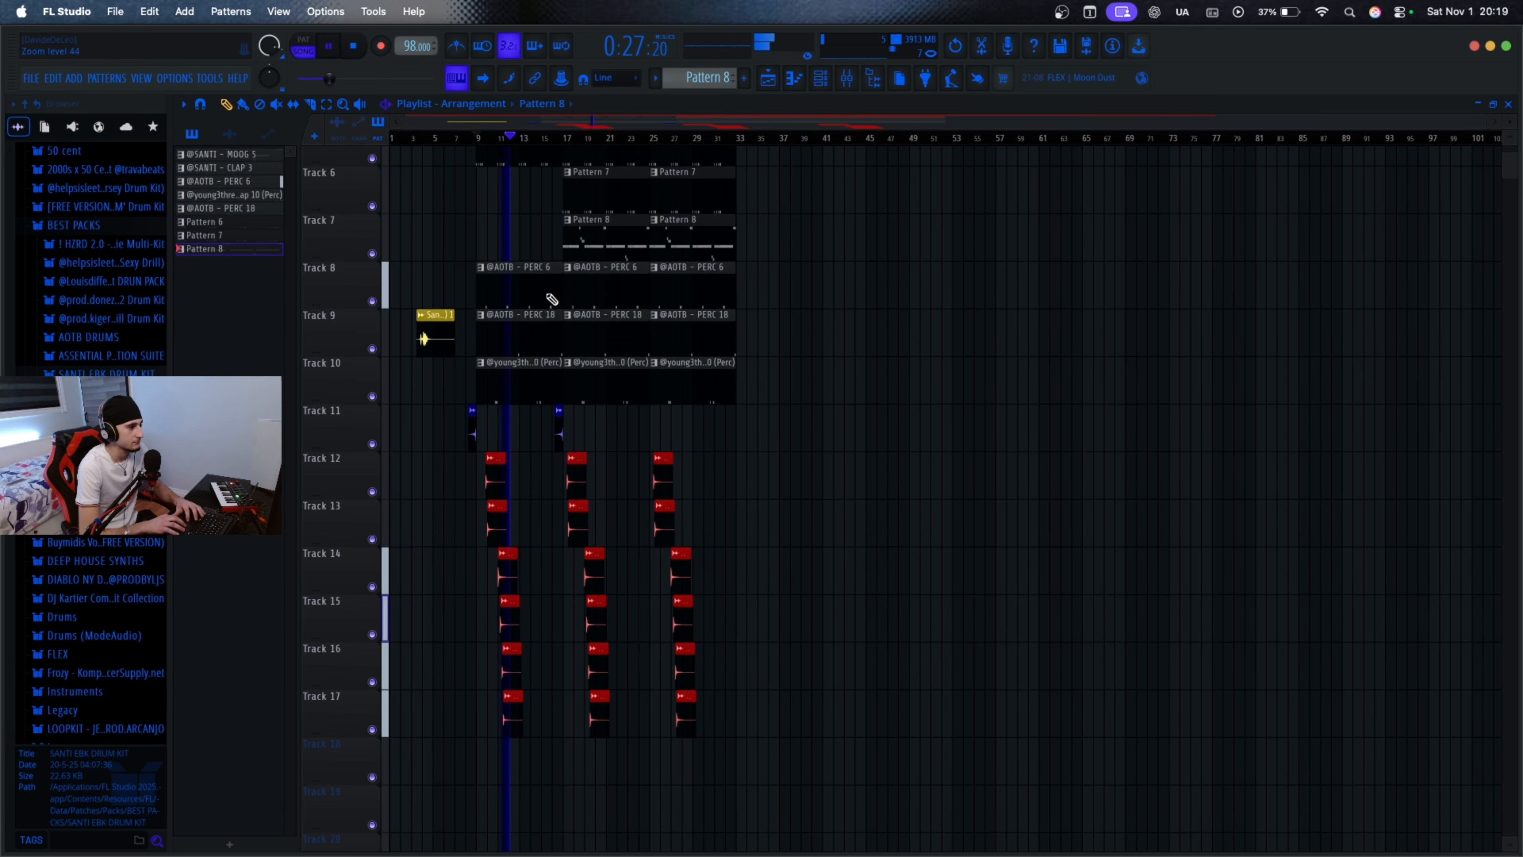
scroll(552, 299, down, 1)
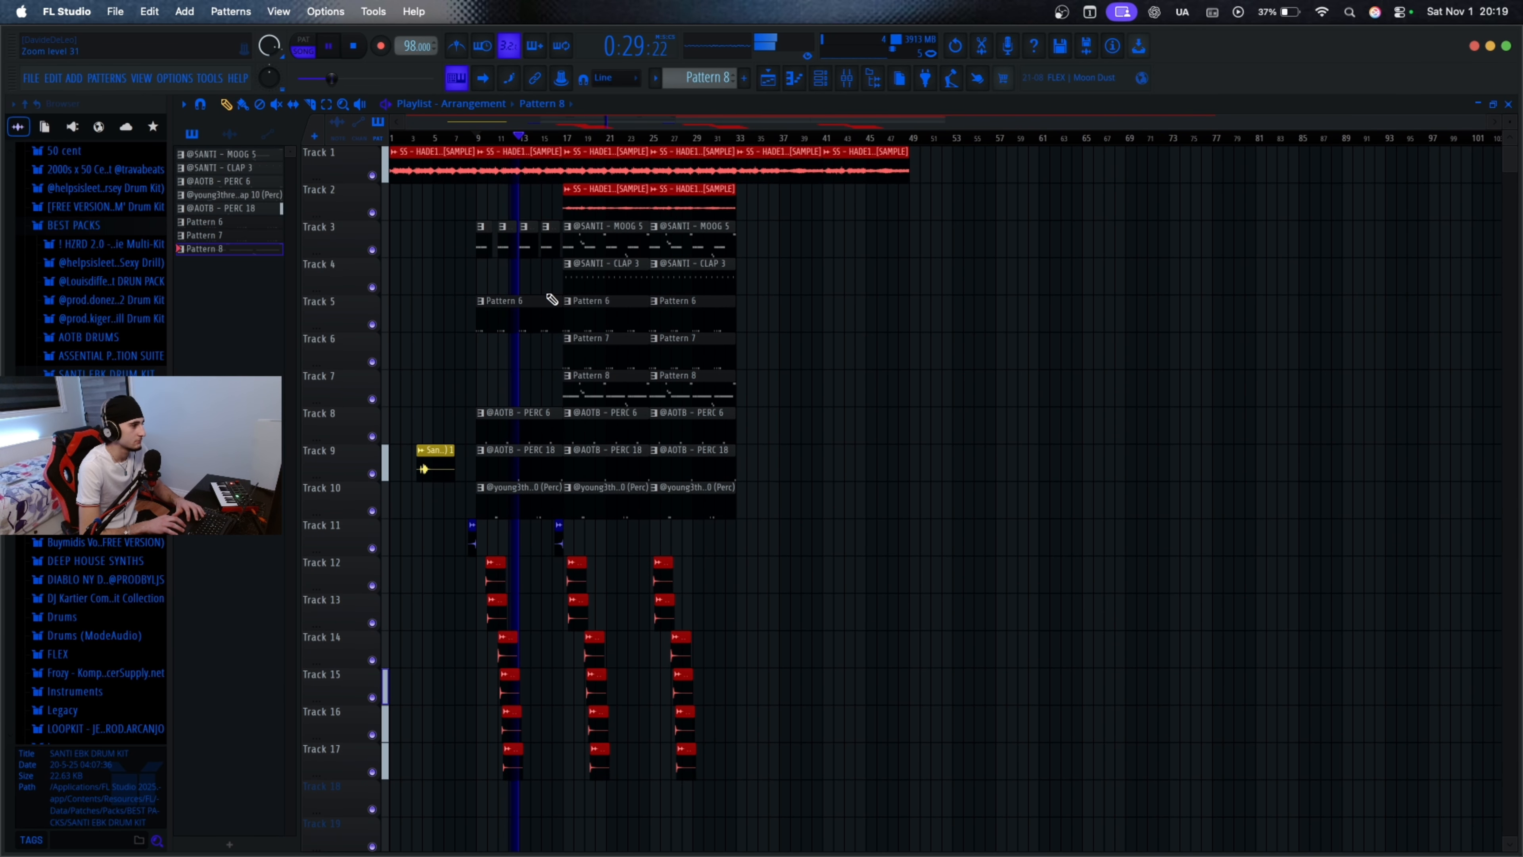
scroll(552, 299, down, 1)
scroll(552, 299, up, 2)
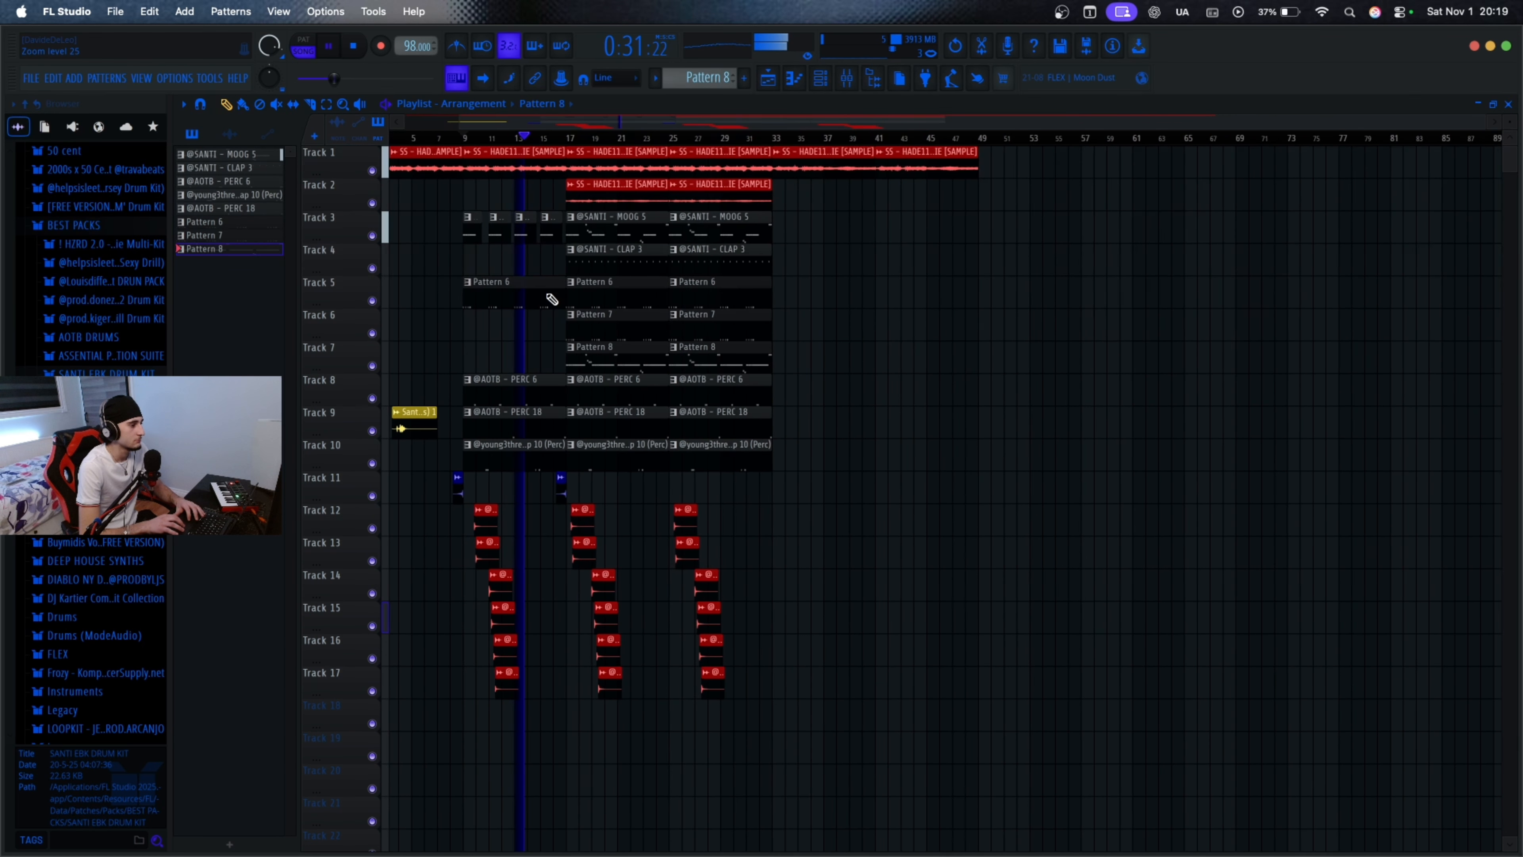
scroll(552, 299, up, 1)
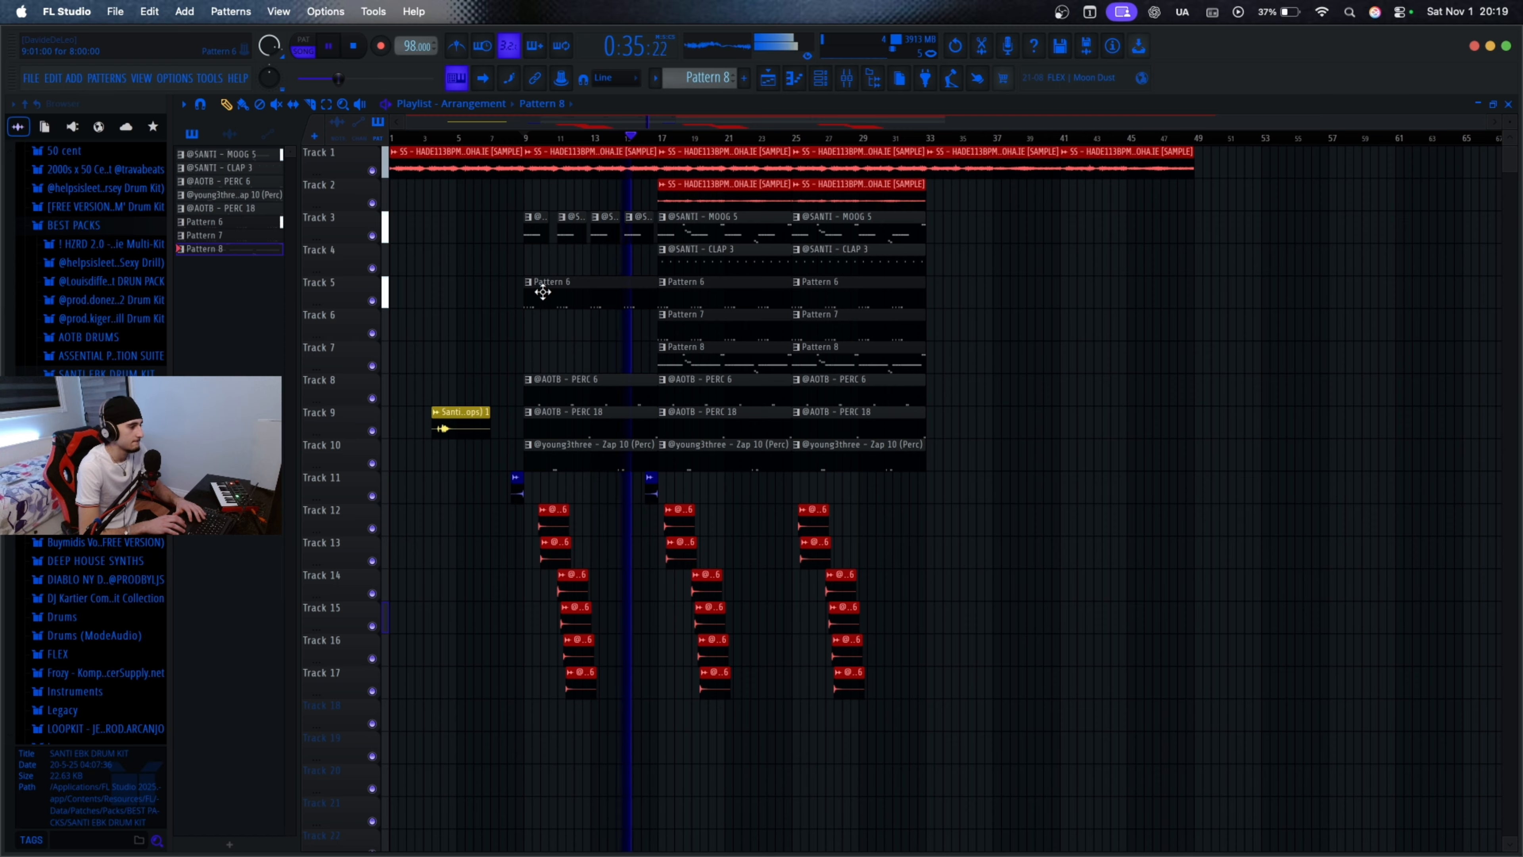
scroll(603, 362, up, 1)
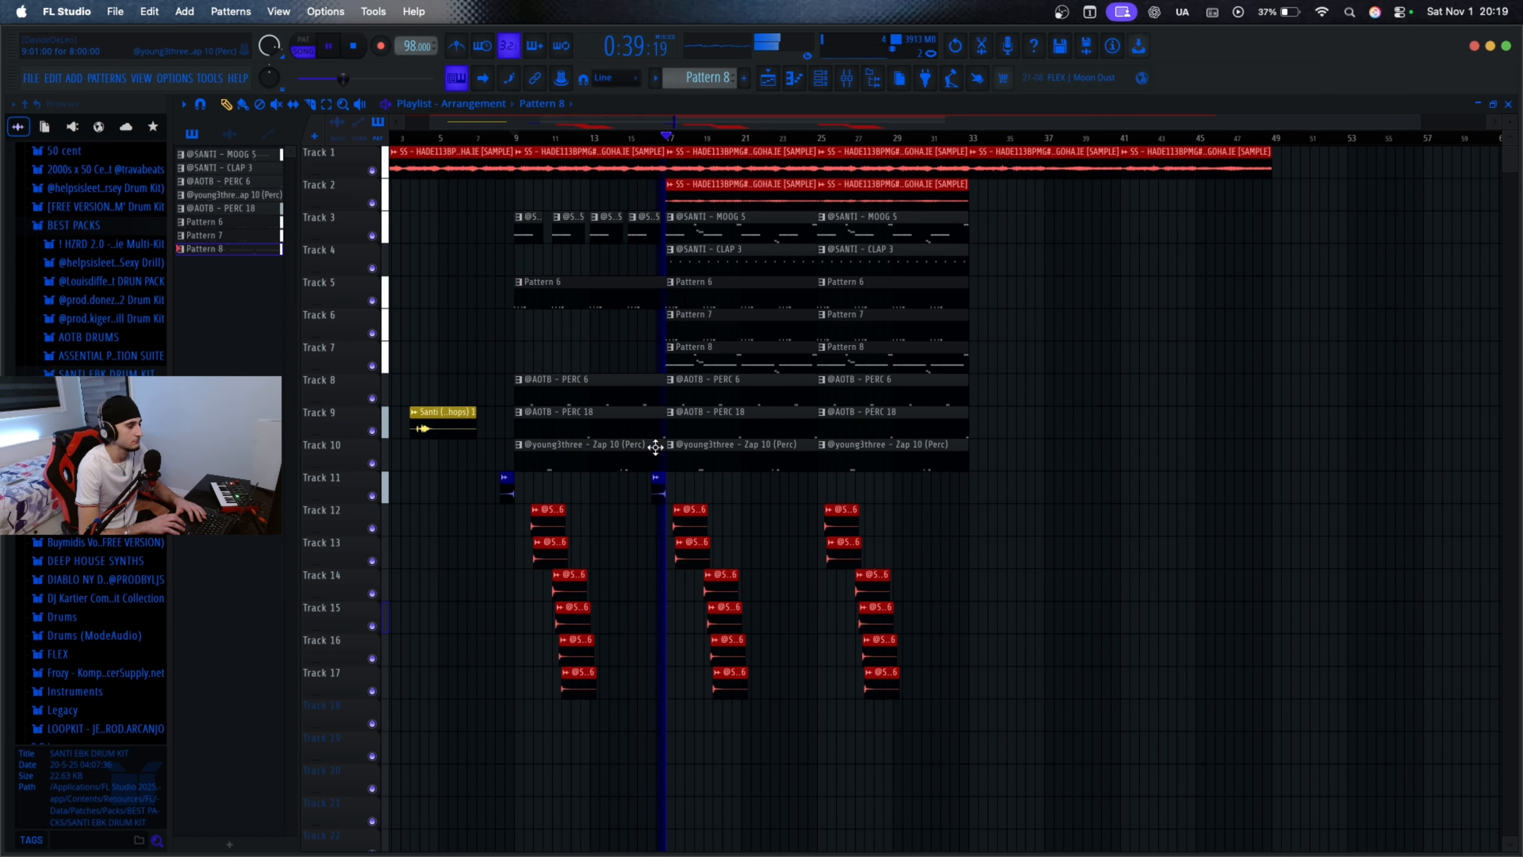
scroll(662, 486, up, 2)
scroll(663, 486, down, 2)
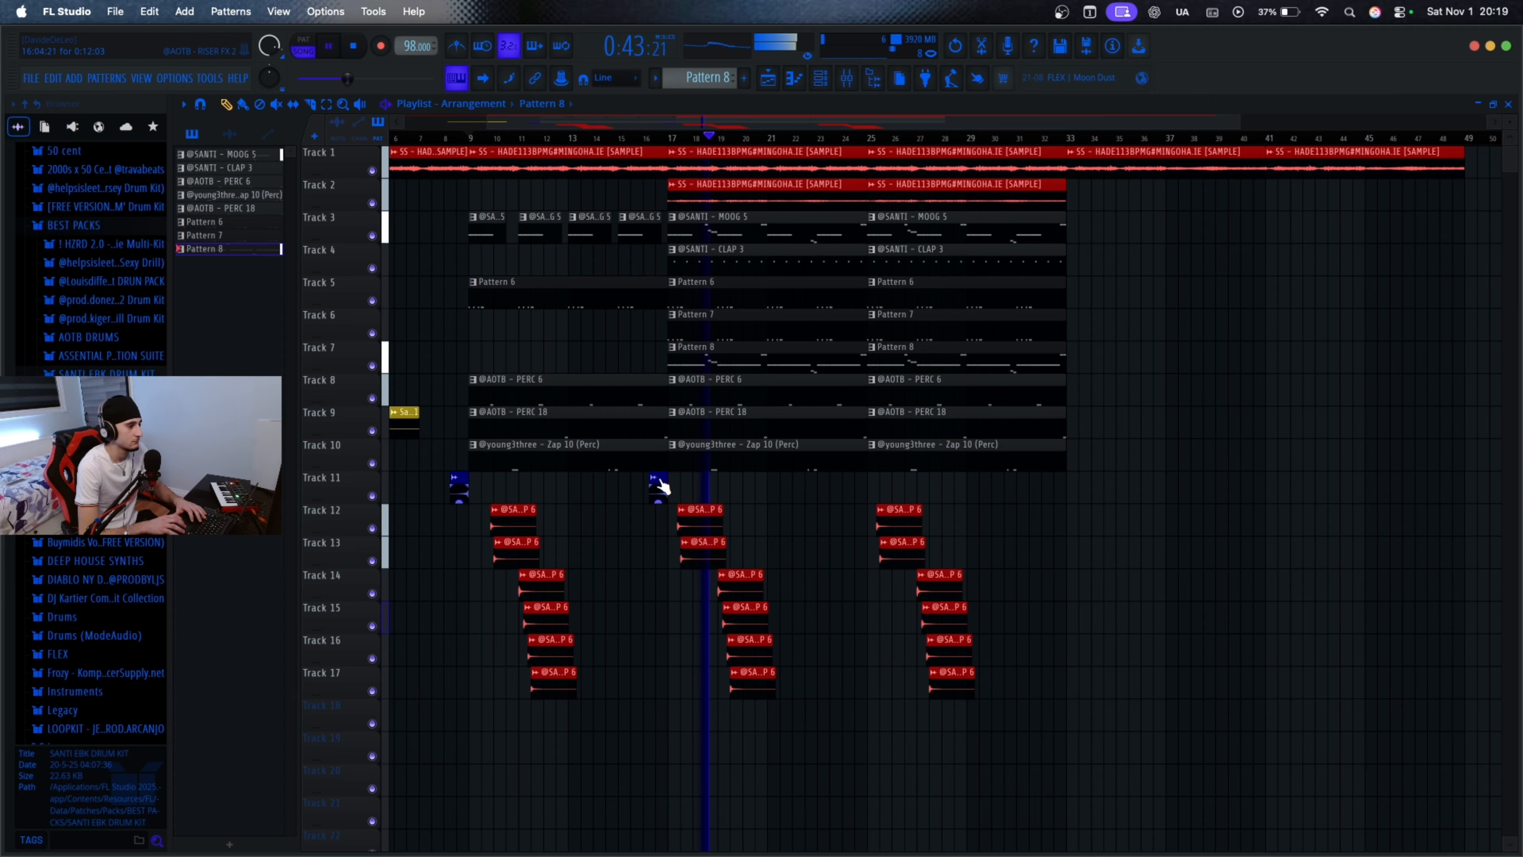
scroll(684, 480, down, 2)
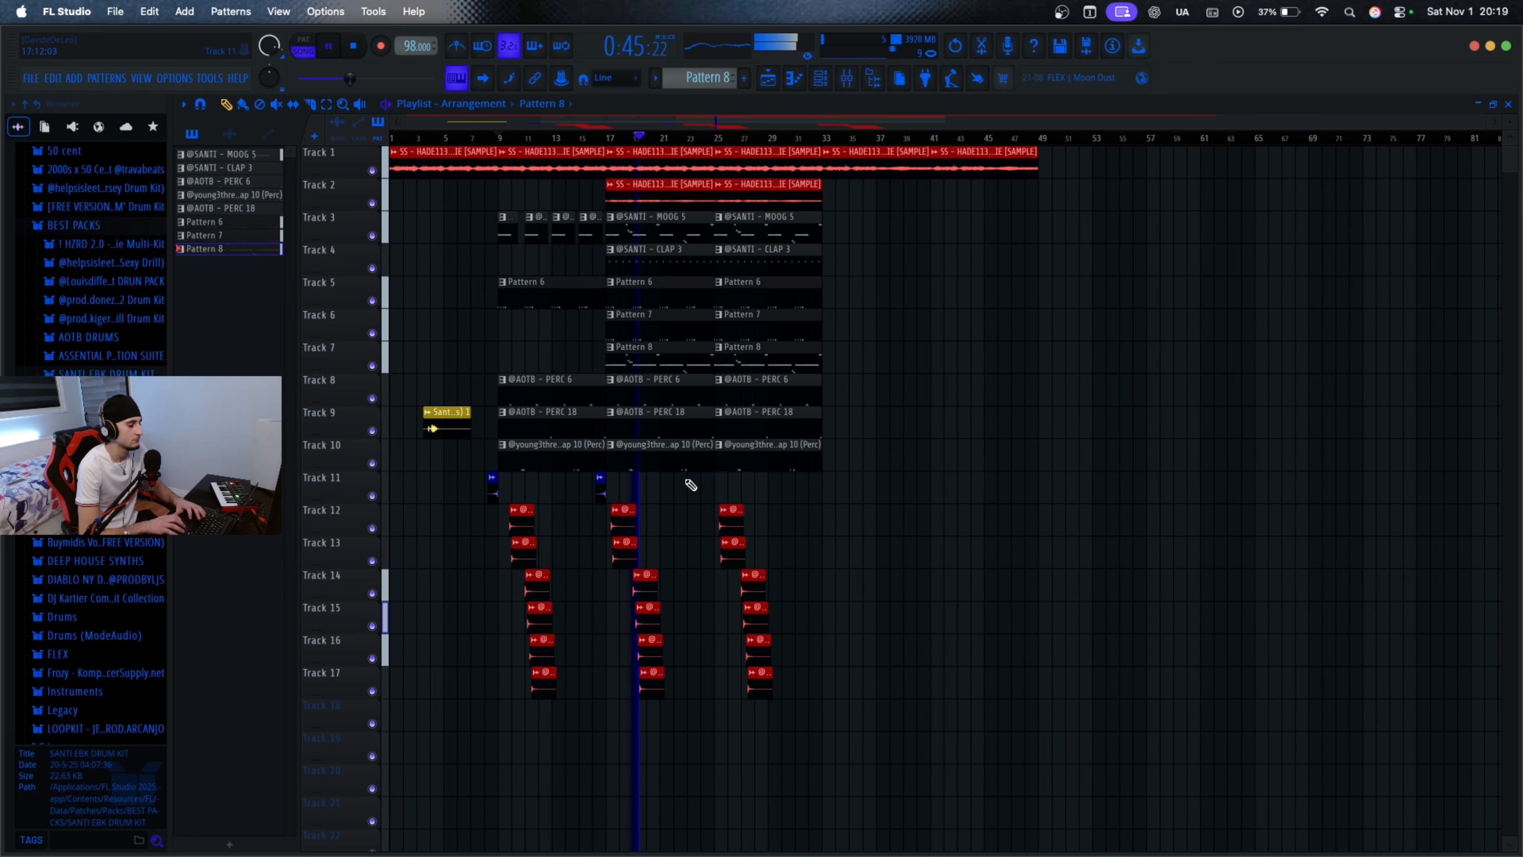
scroll(586, 509, up, 1)
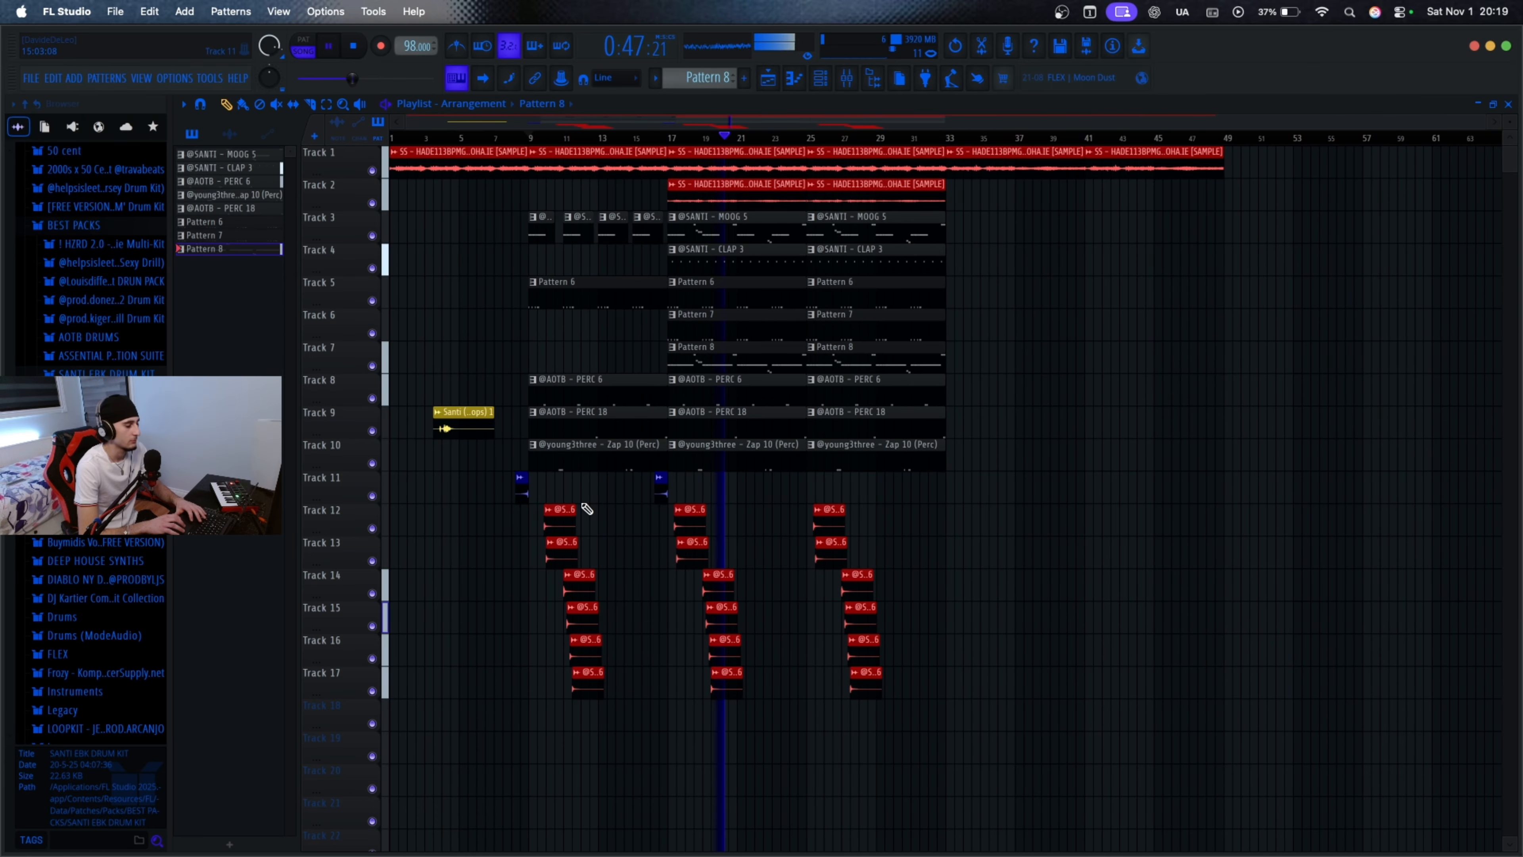
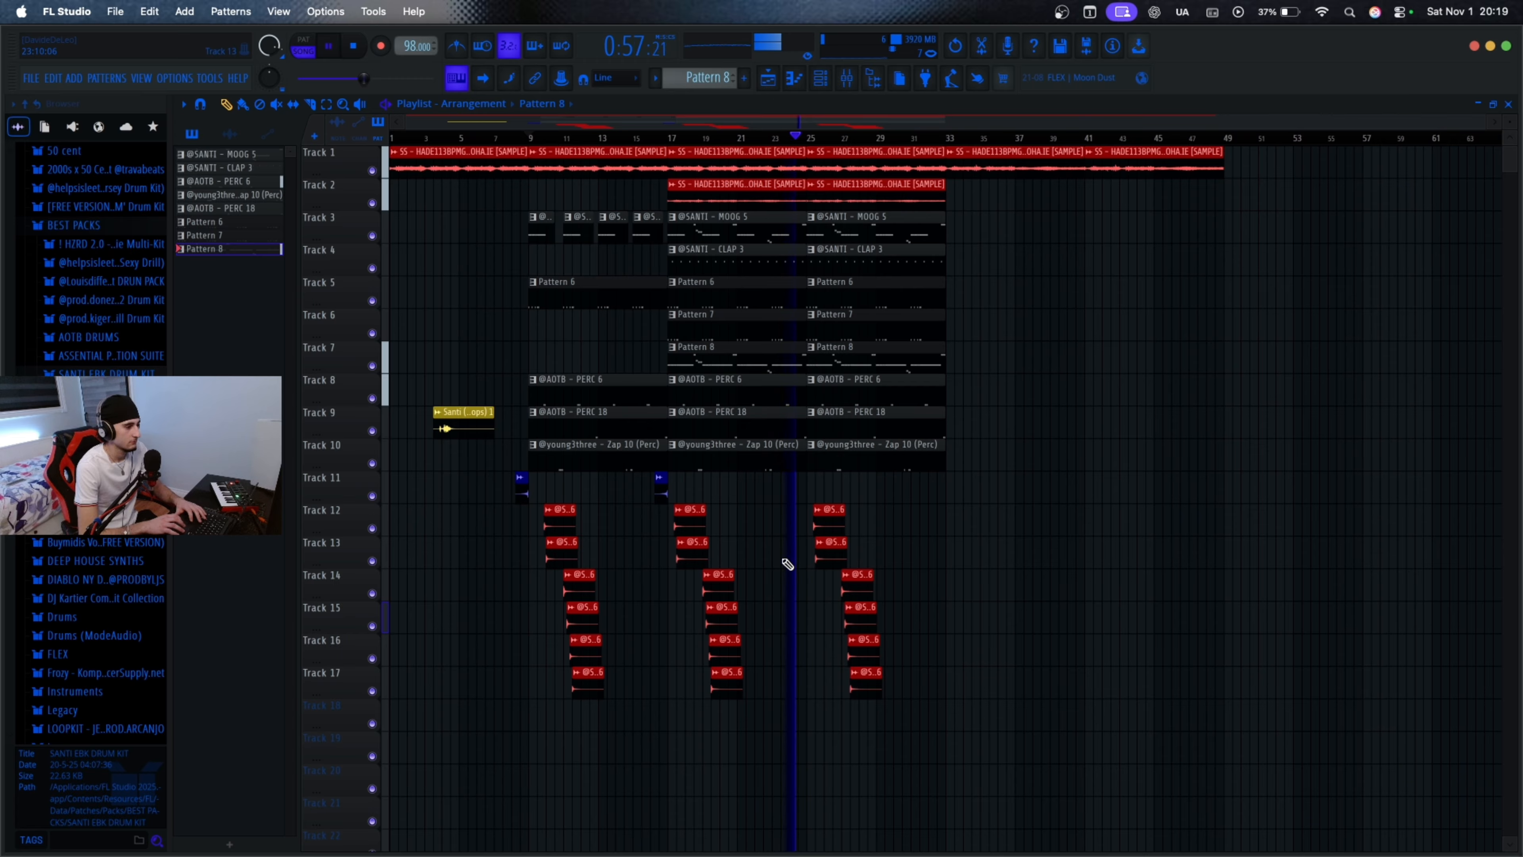
key(space)
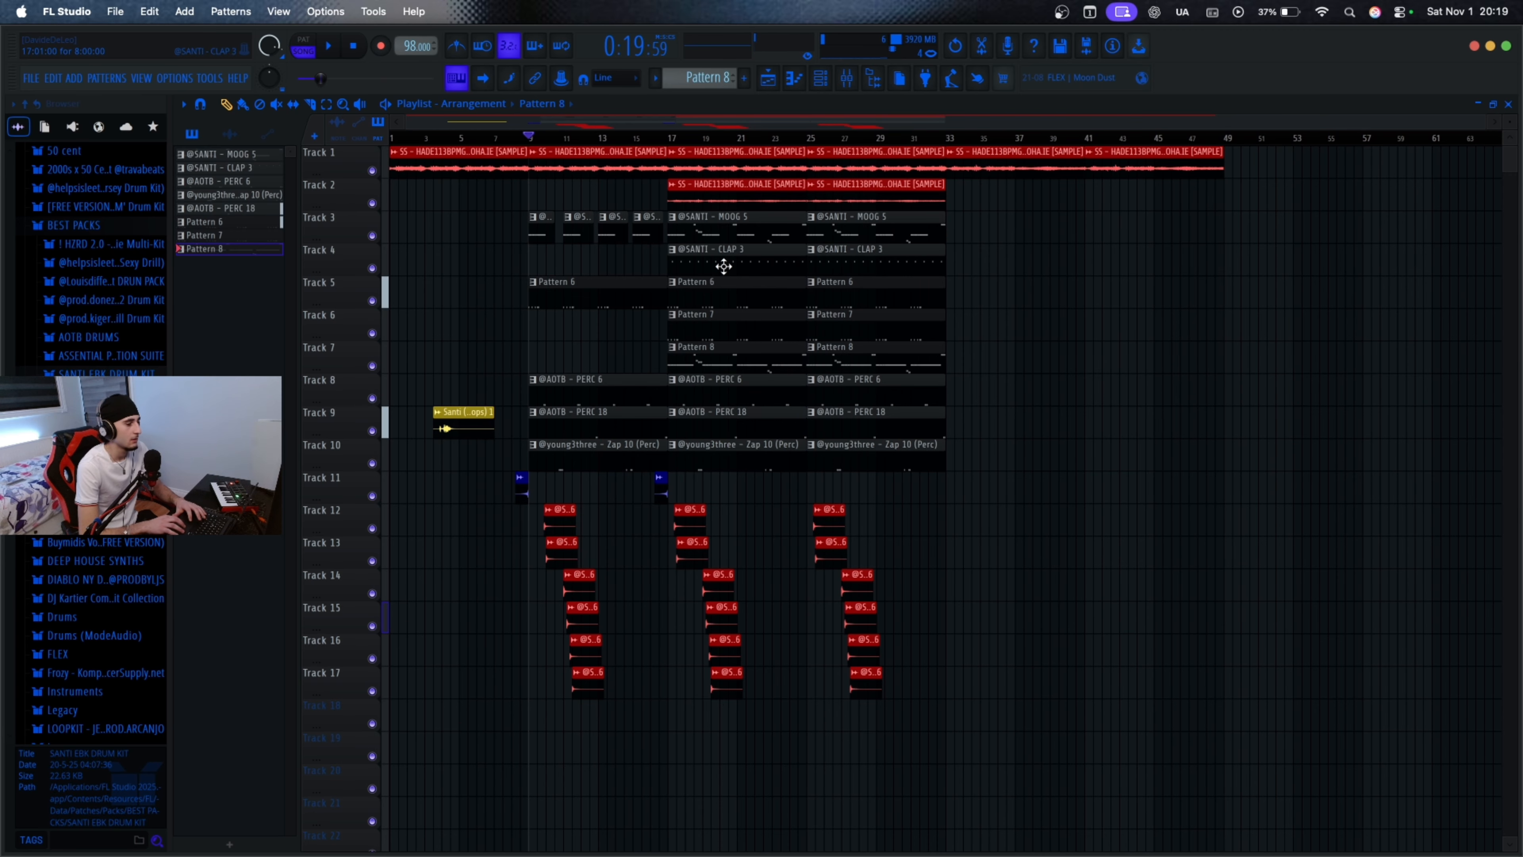
Step: Open the sample settings of the riser FX clip on track 11 just before bar 17, and close them
scroll(774, 173, up, 2)
scroll(613, 543, up, 2)
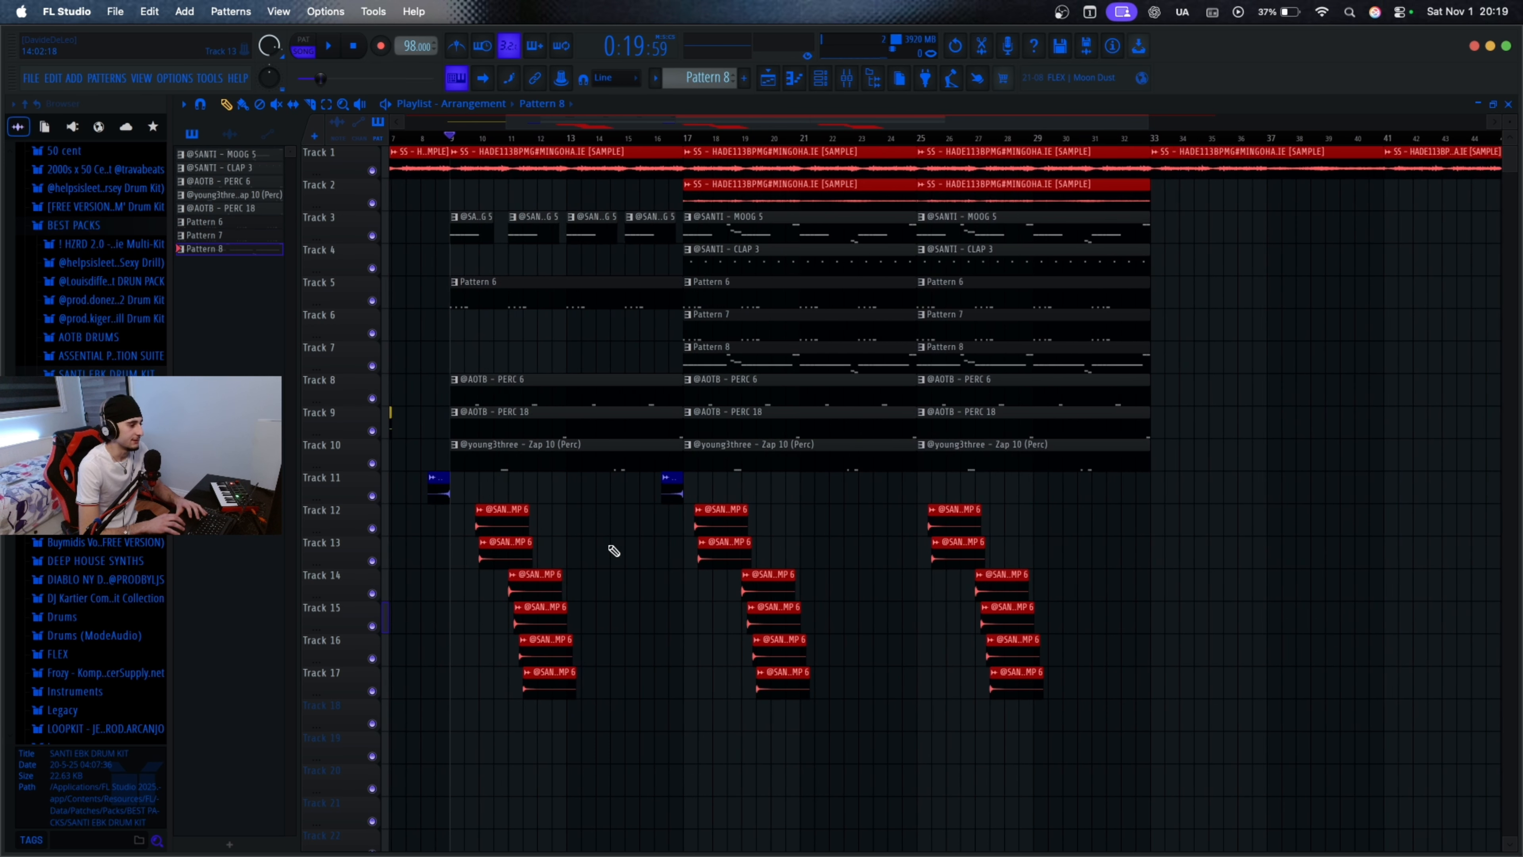
double_click(670, 495)
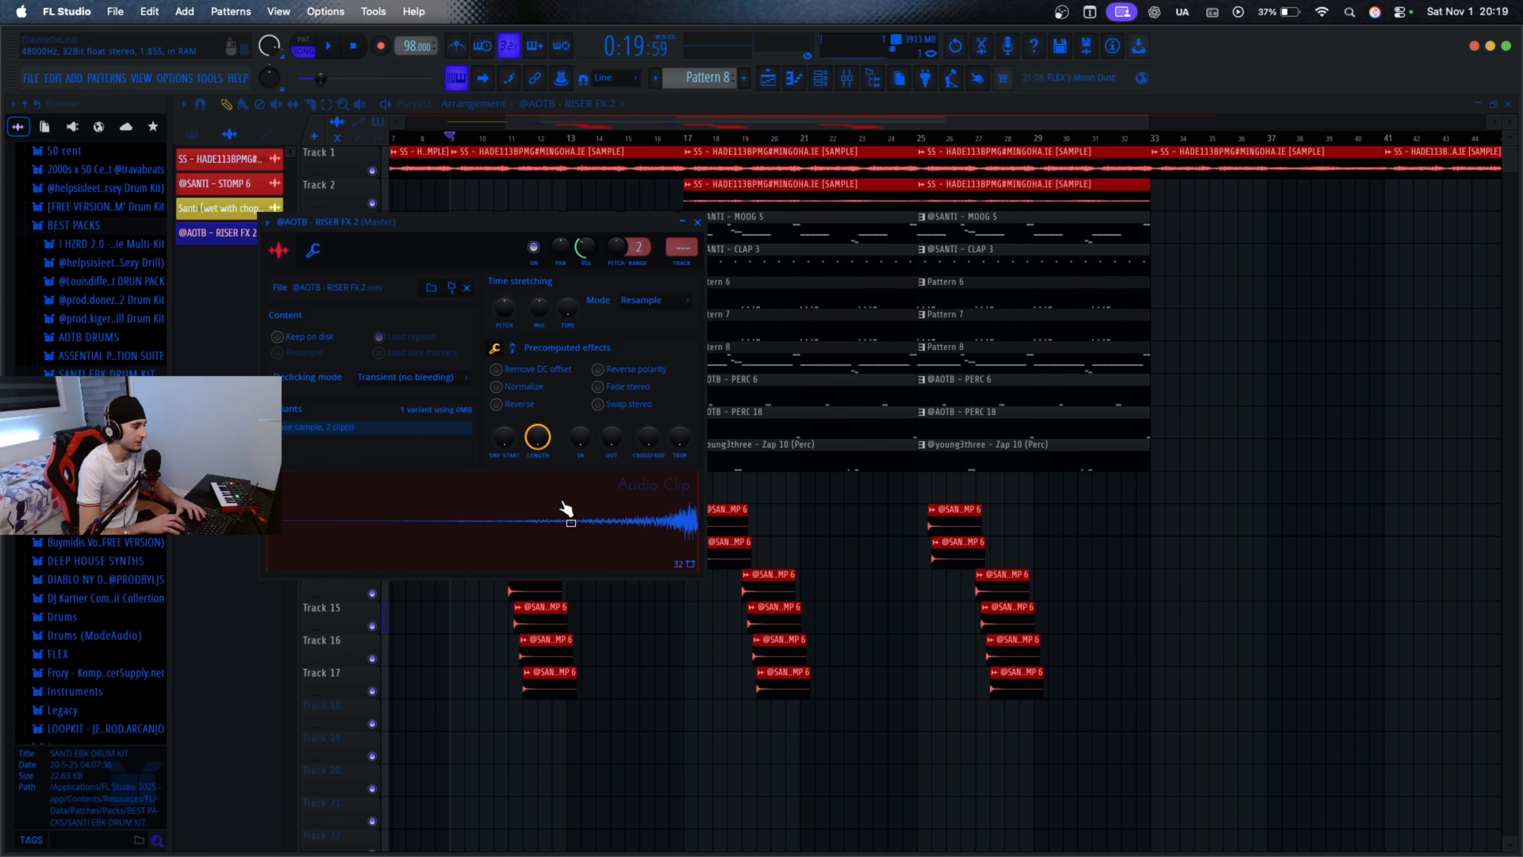
key(Escape)
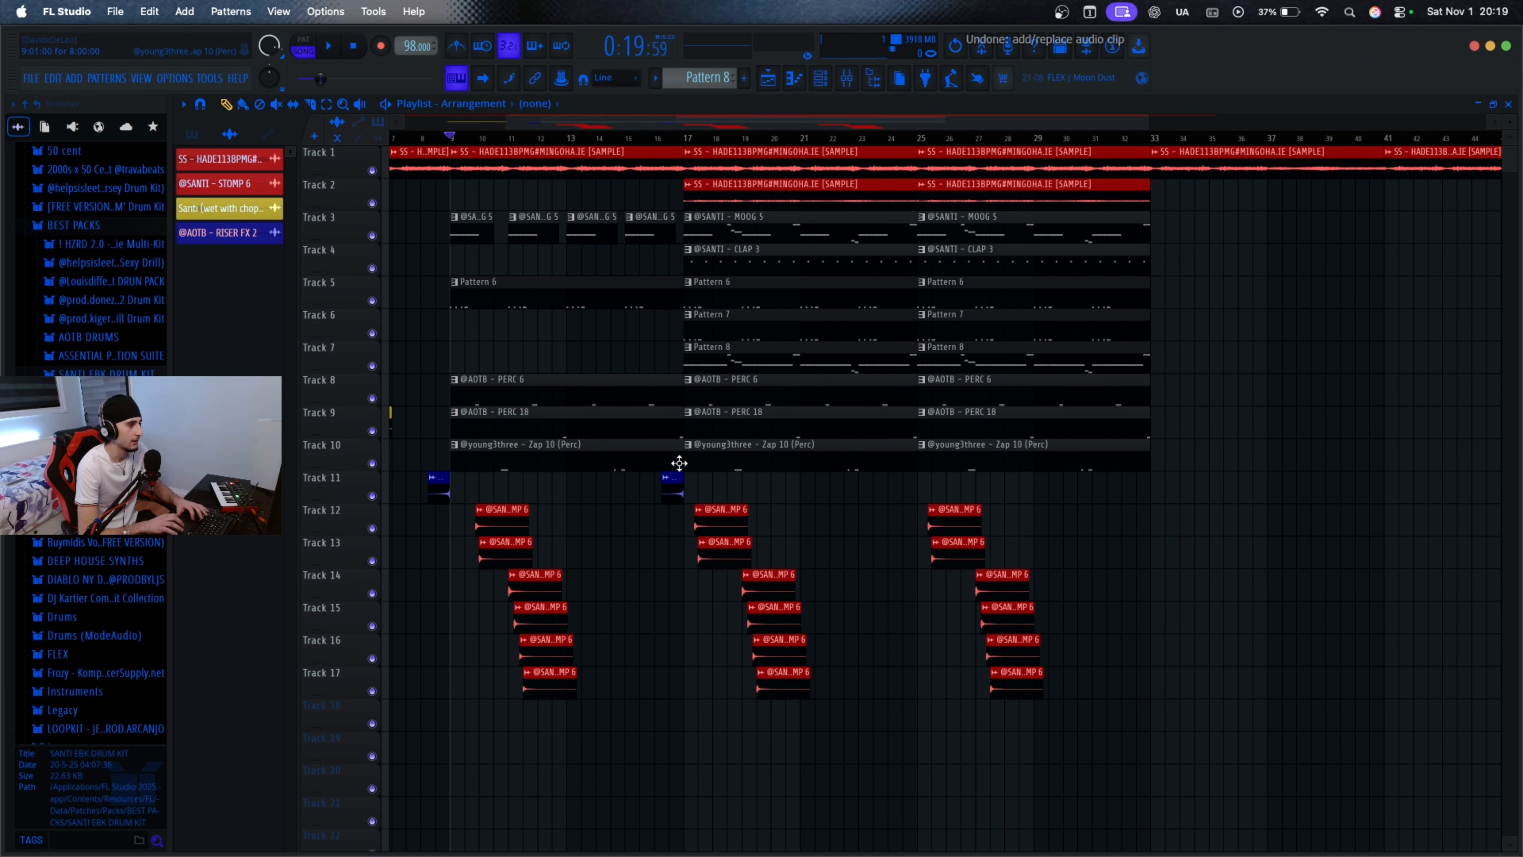
scroll(667, 516, down, 4)
scroll(632, 546, up, 3)
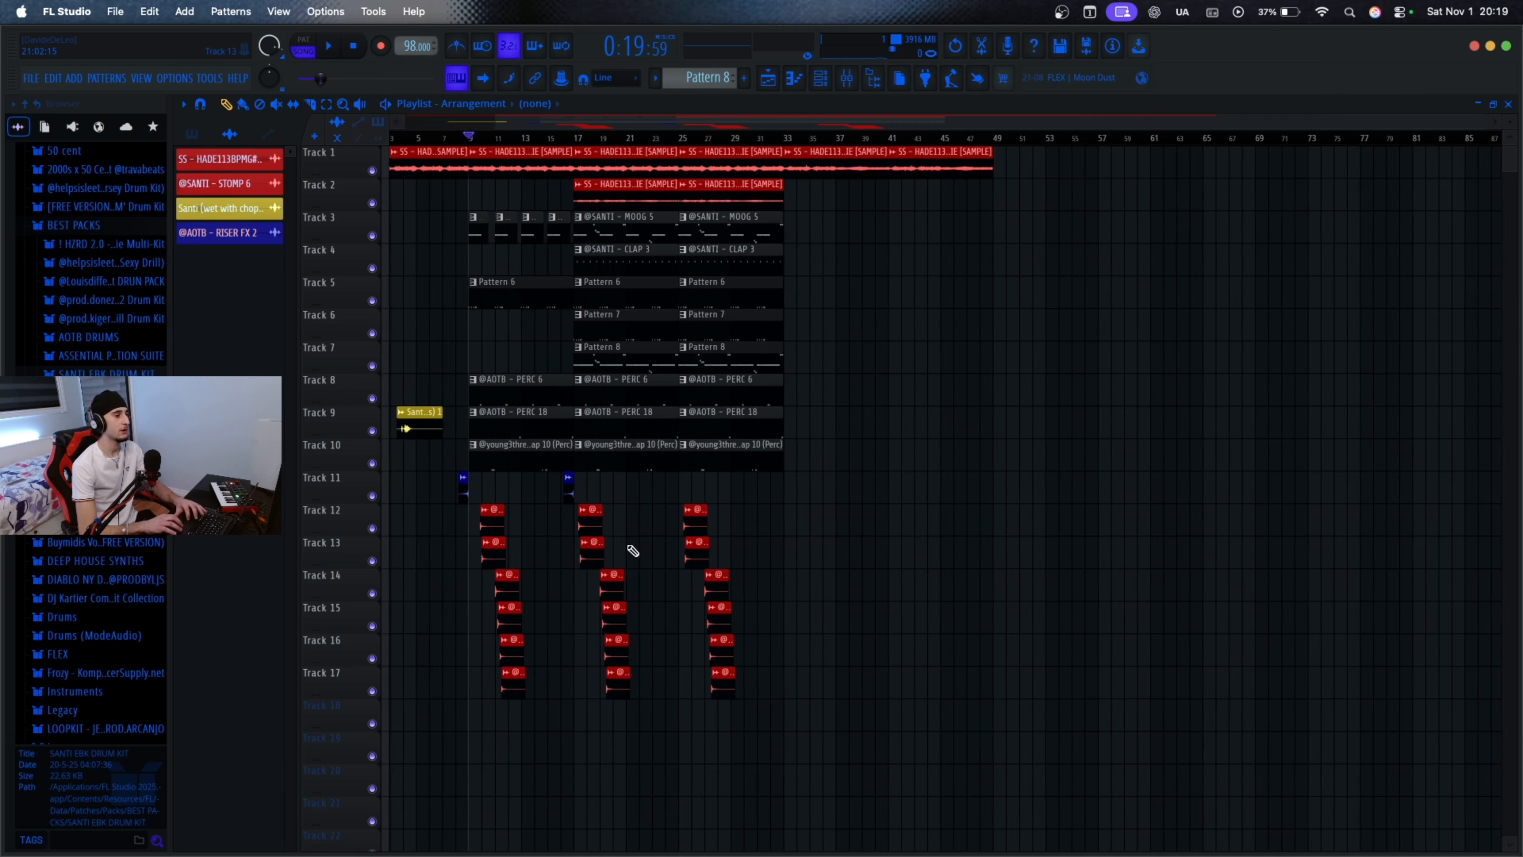
Step: Return the playhead to the start of the arrangement at bar 1
scroll(632, 546, down, 2)
scroll(607, 515, down, 2)
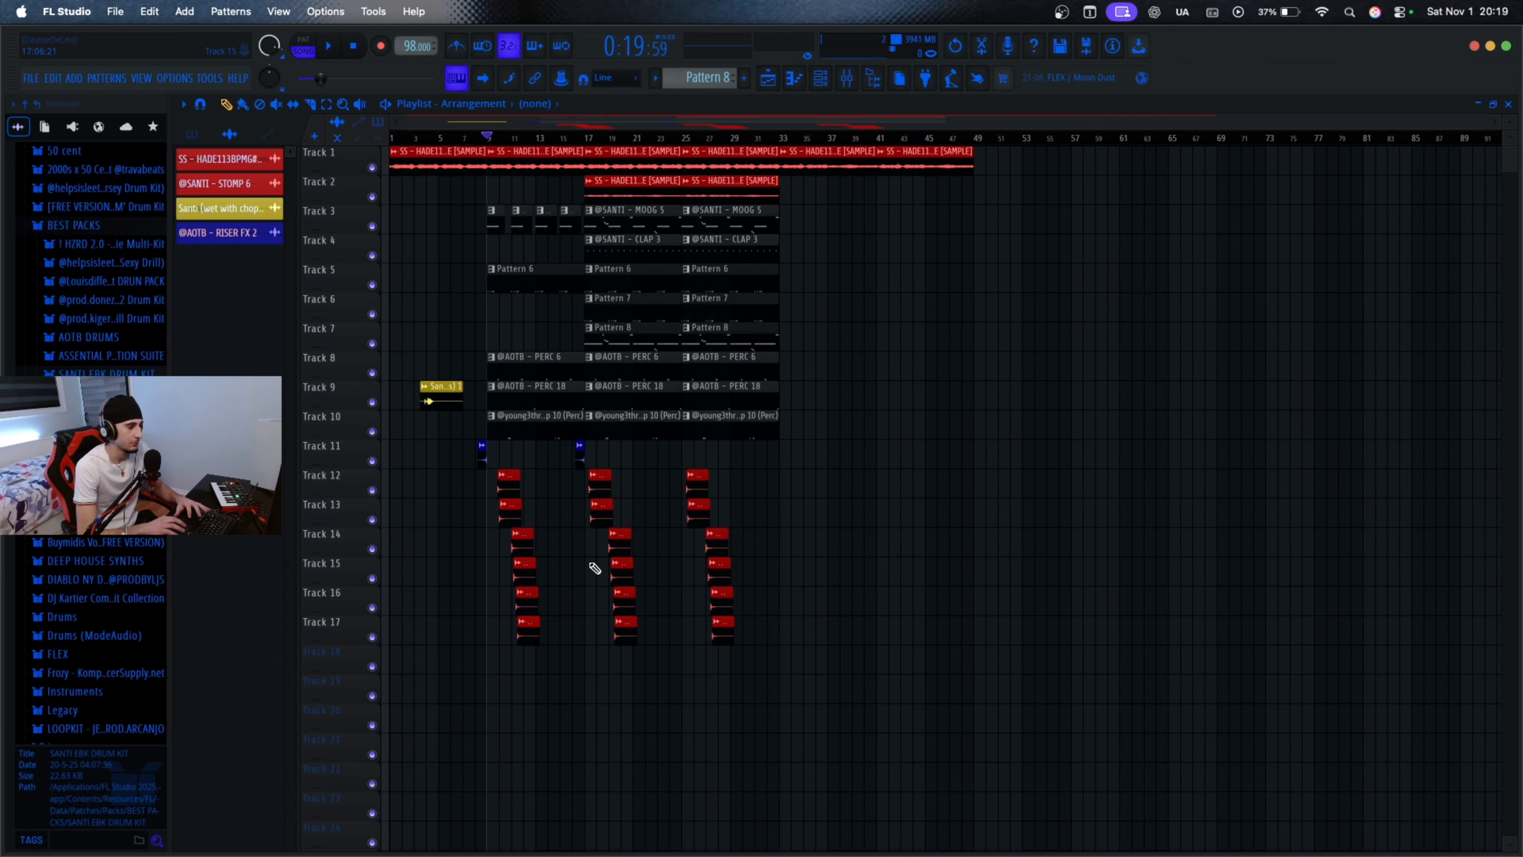
scroll(595, 568, up, 1)
click(458, 139)
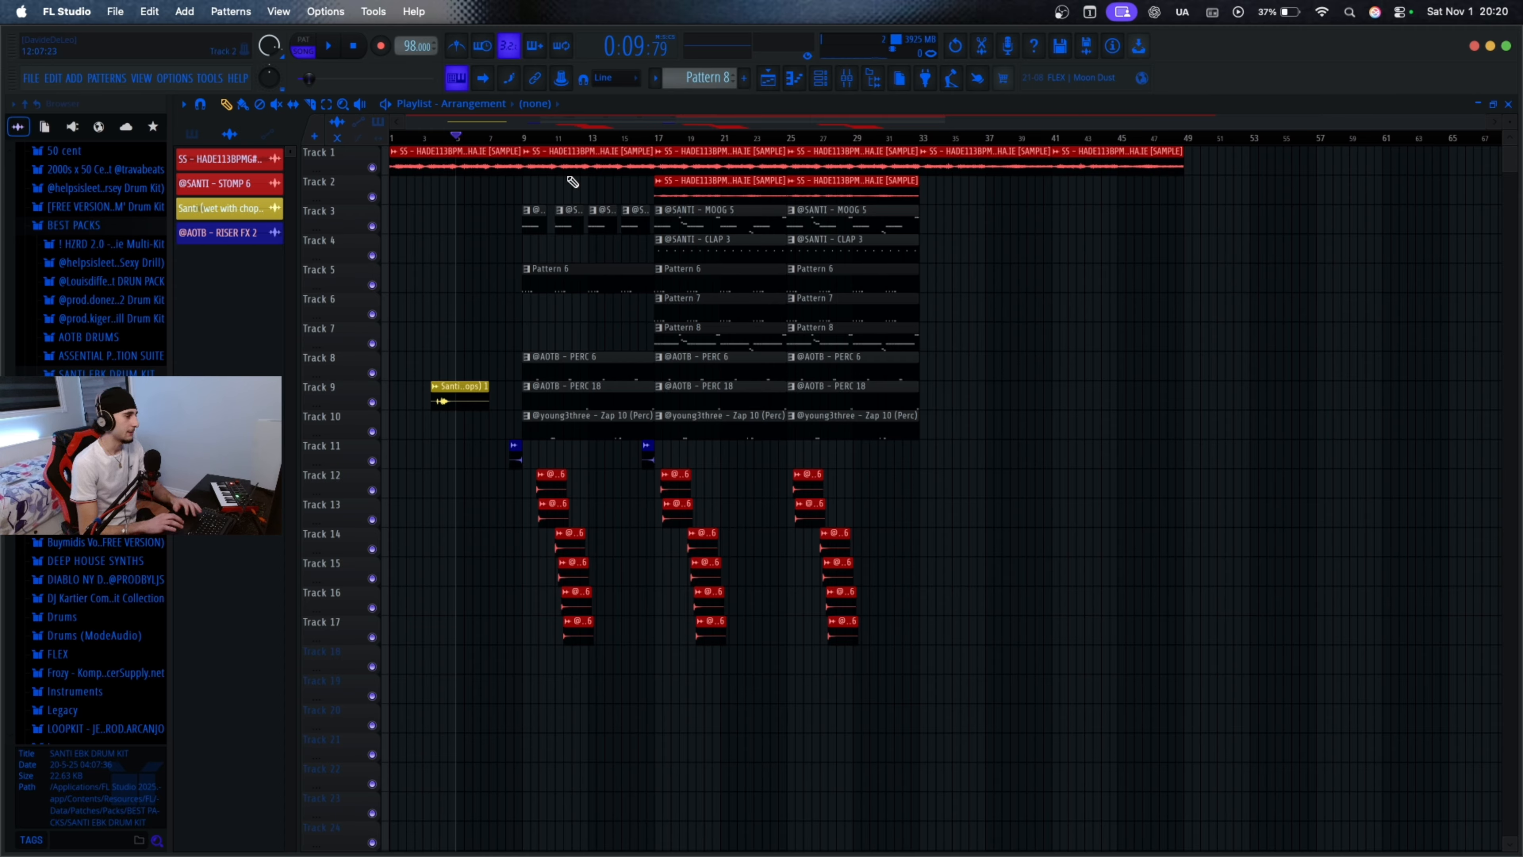
drag(489, 138, 367, 177)
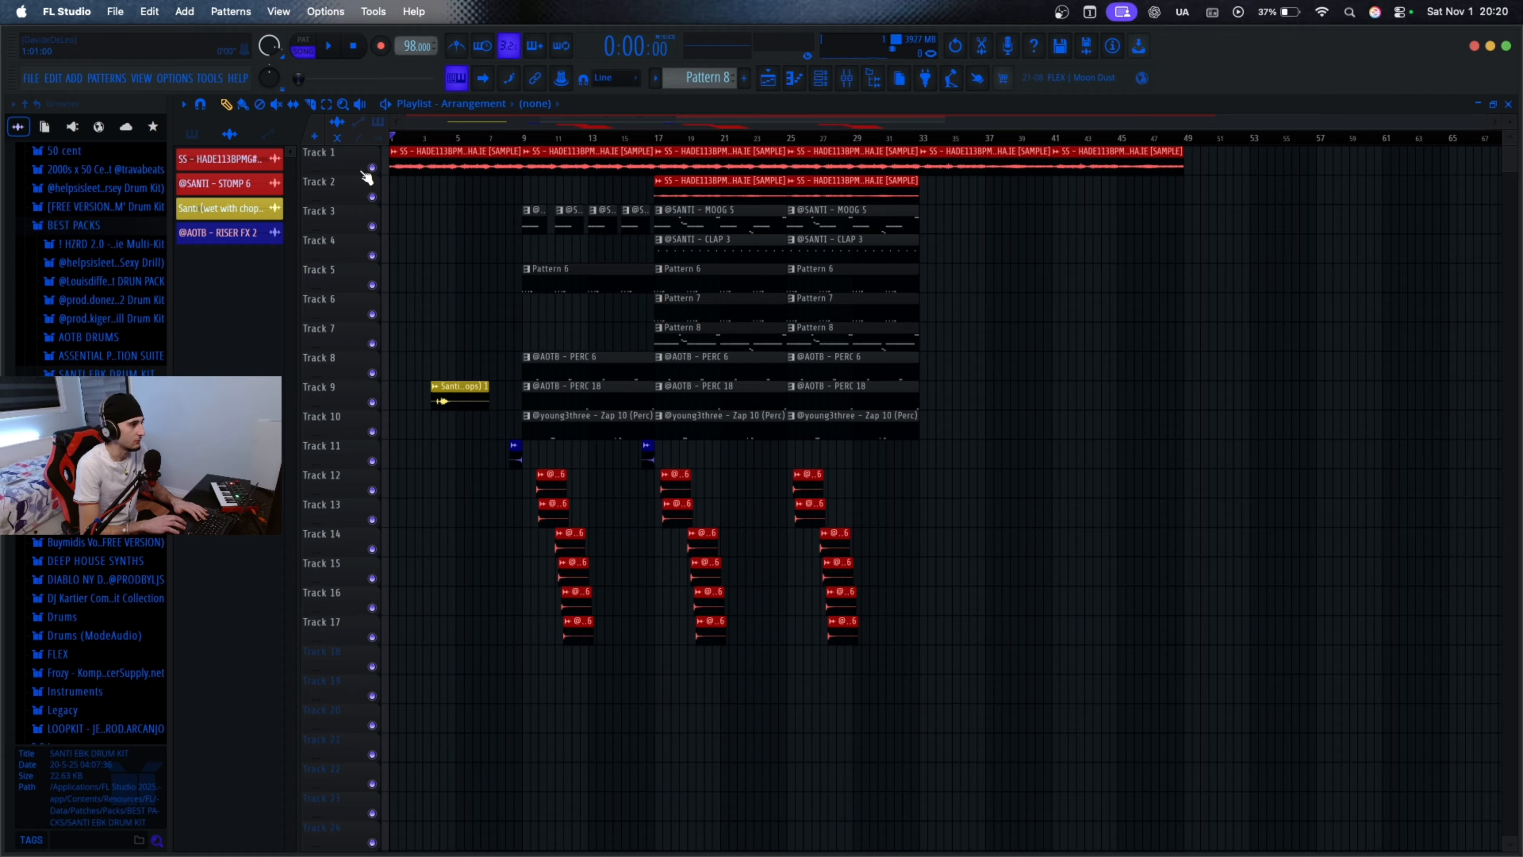
scroll(658, 369, up, 2)
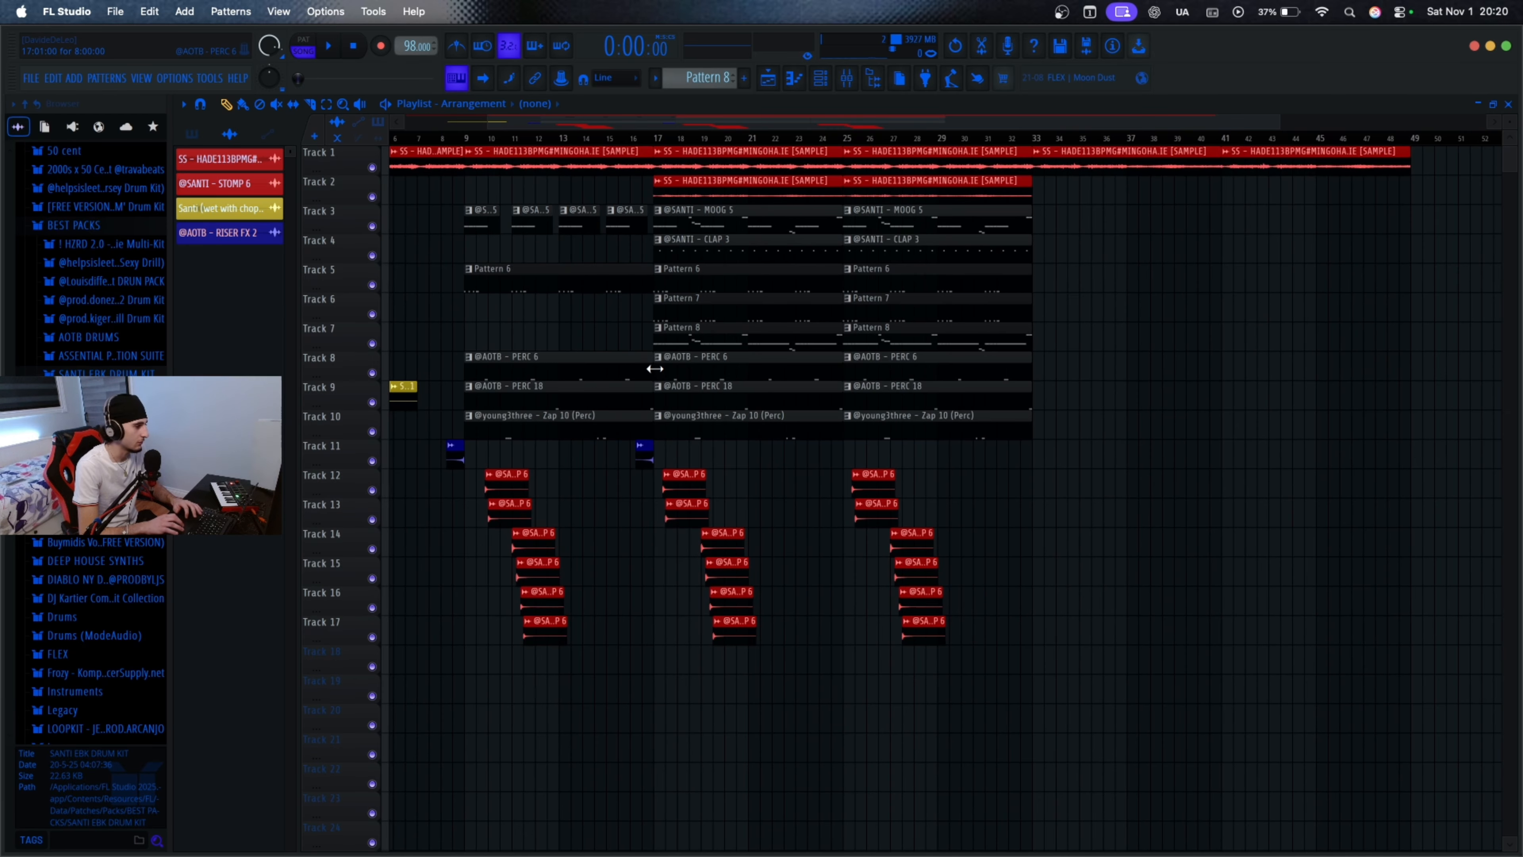
scroll(655, 369, down, 4)
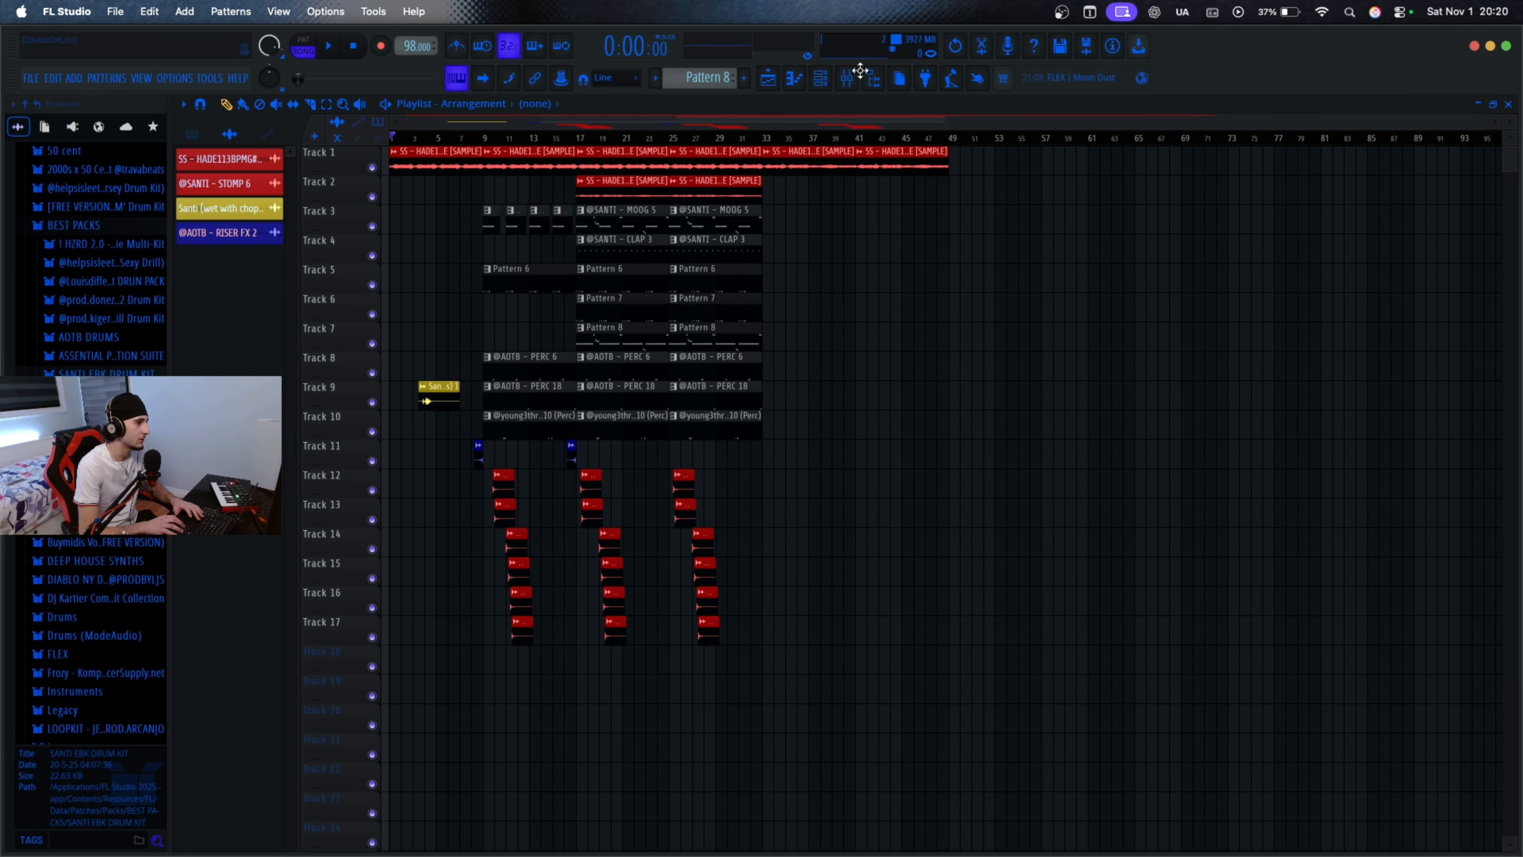
Step: Display the channel rack clear of the playlist clips to review its audio channels, and close it
click(847, 78)
click(847, 78)
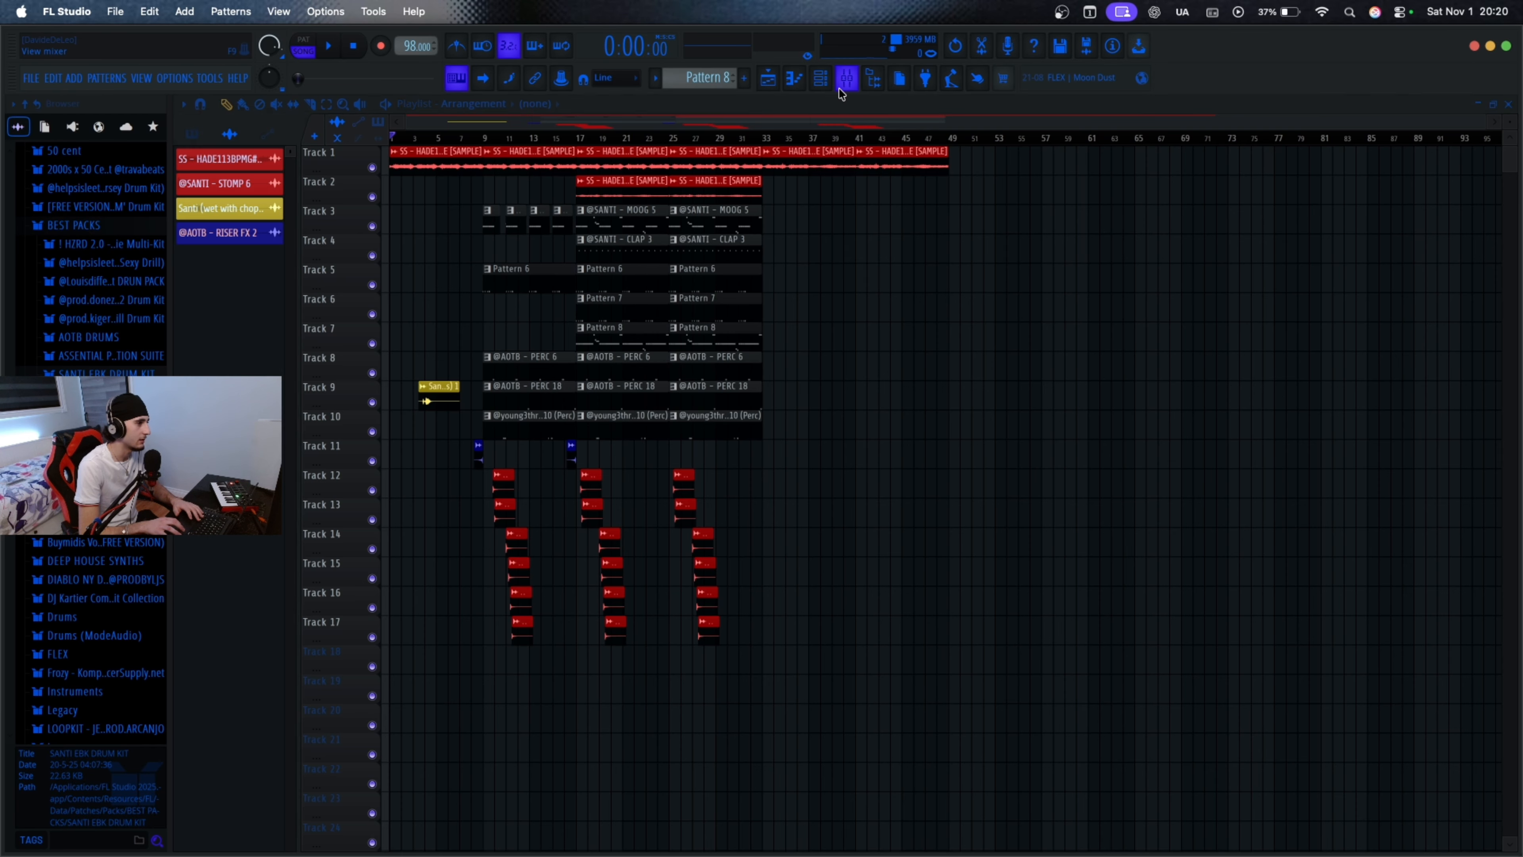
click(820, 78)
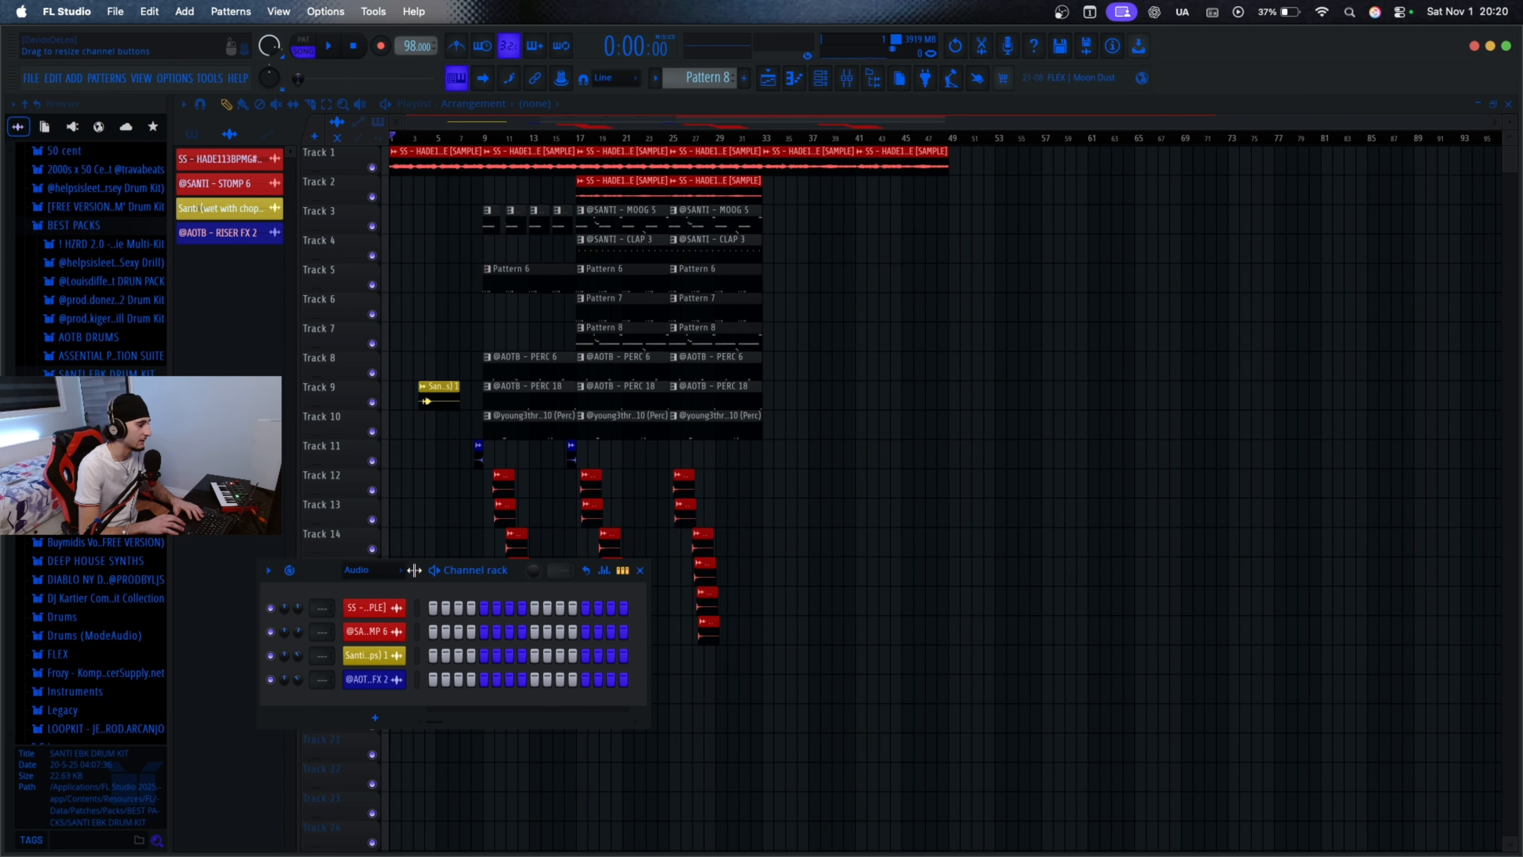
drag(402, 575, 979, 236)
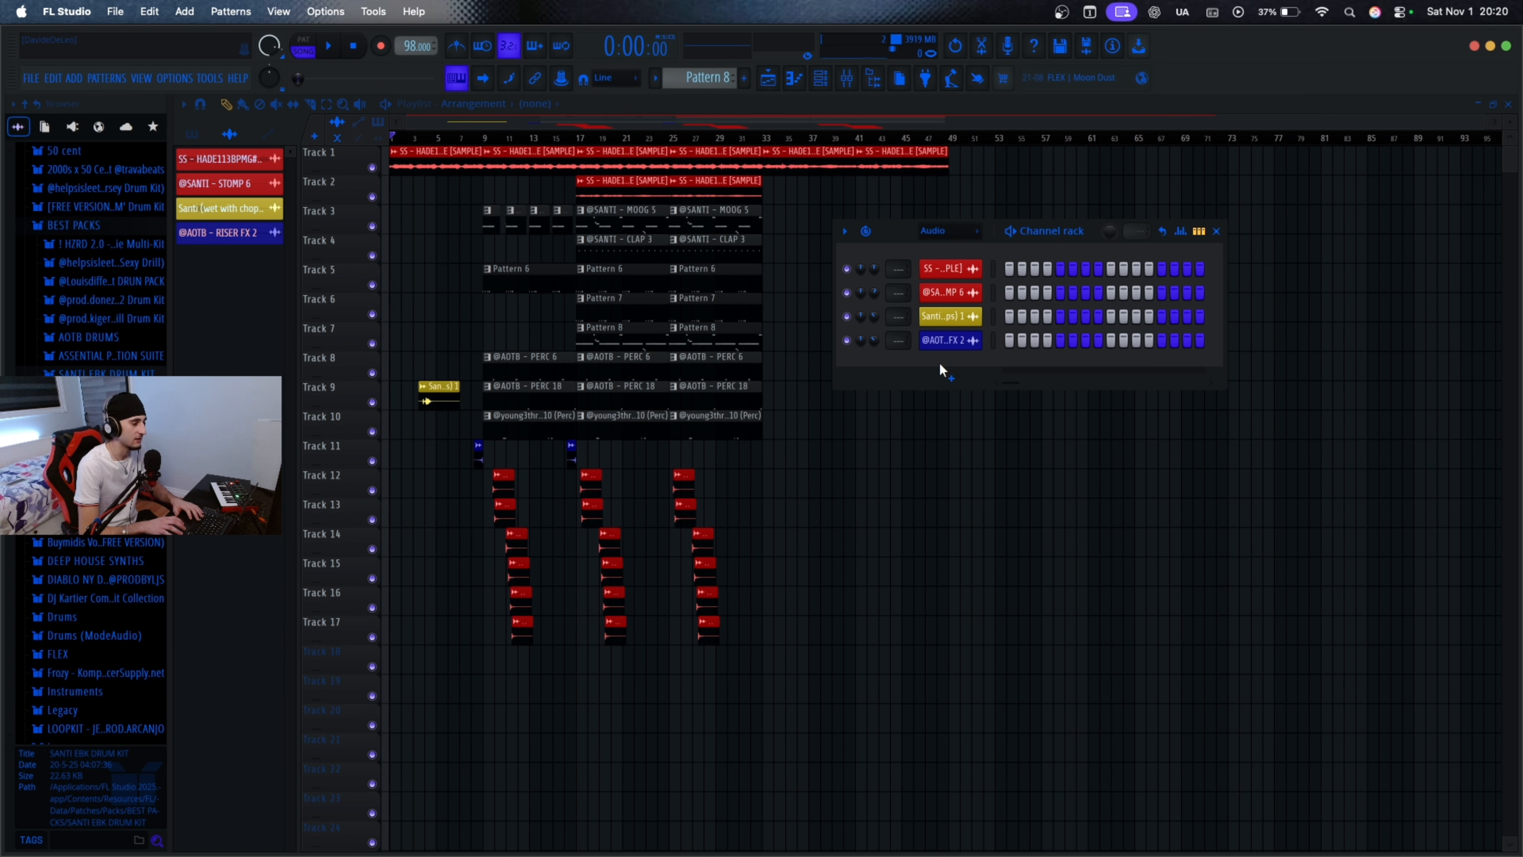
click(1221, 236)
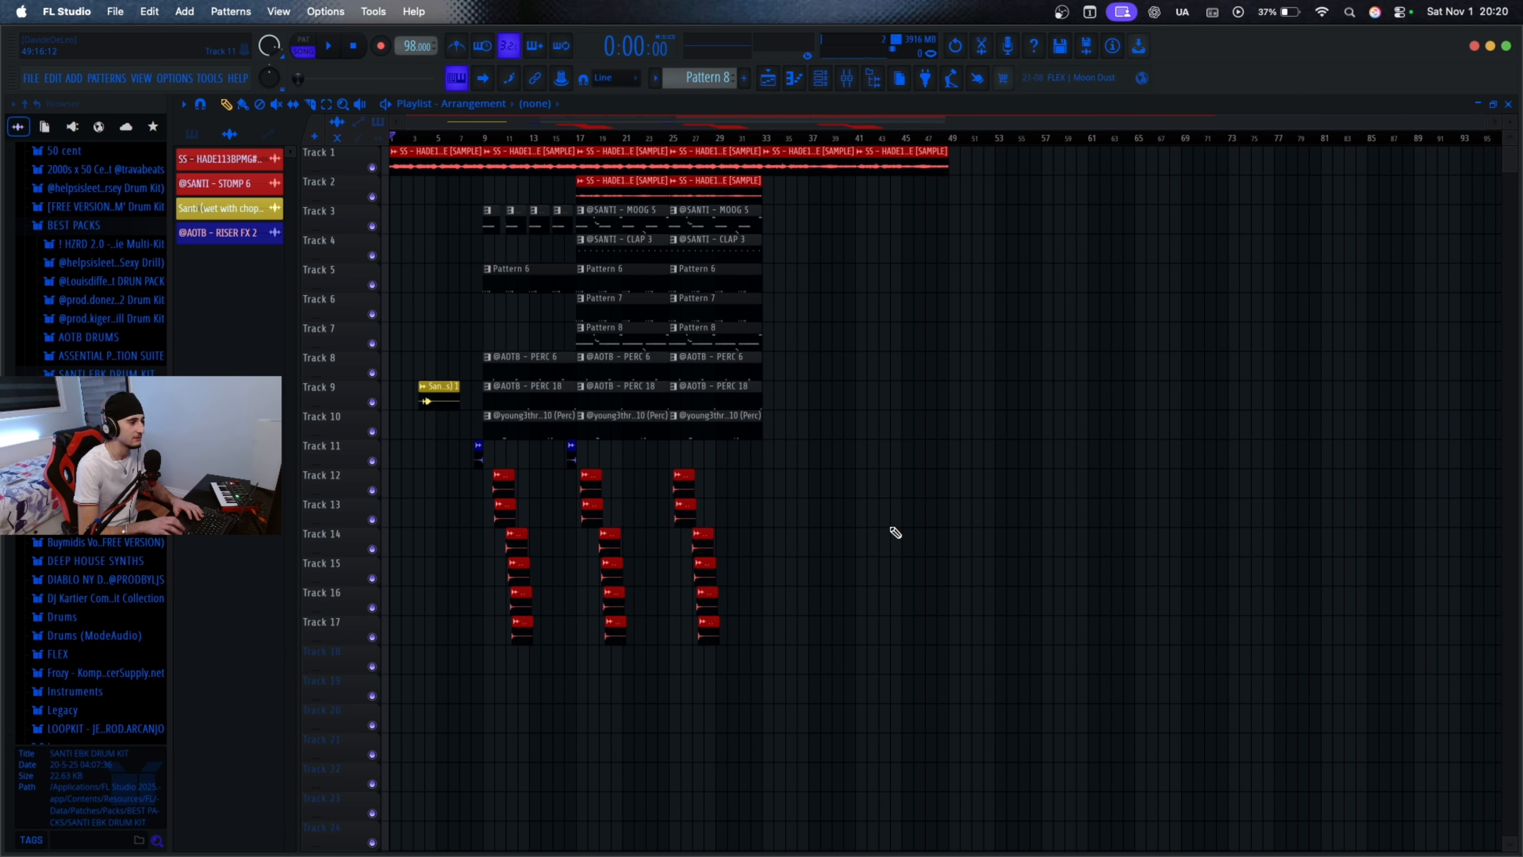
Step: Place the playhead midway through bar 30 and play the end of the beat section up to bar 33
scroll(894, 533, up, 2)
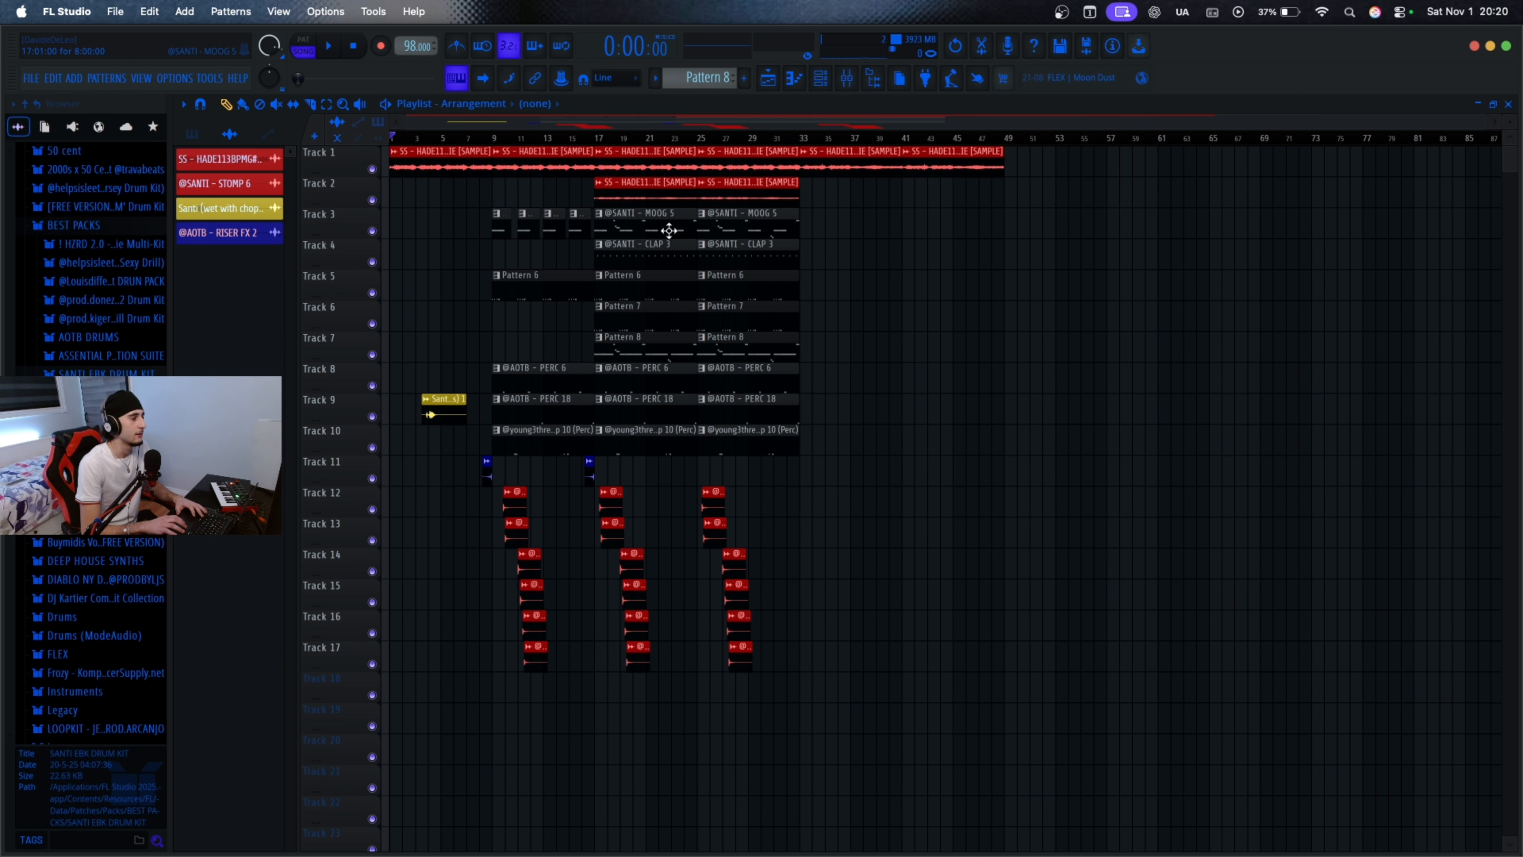
scroll(615, 378, up, 1)
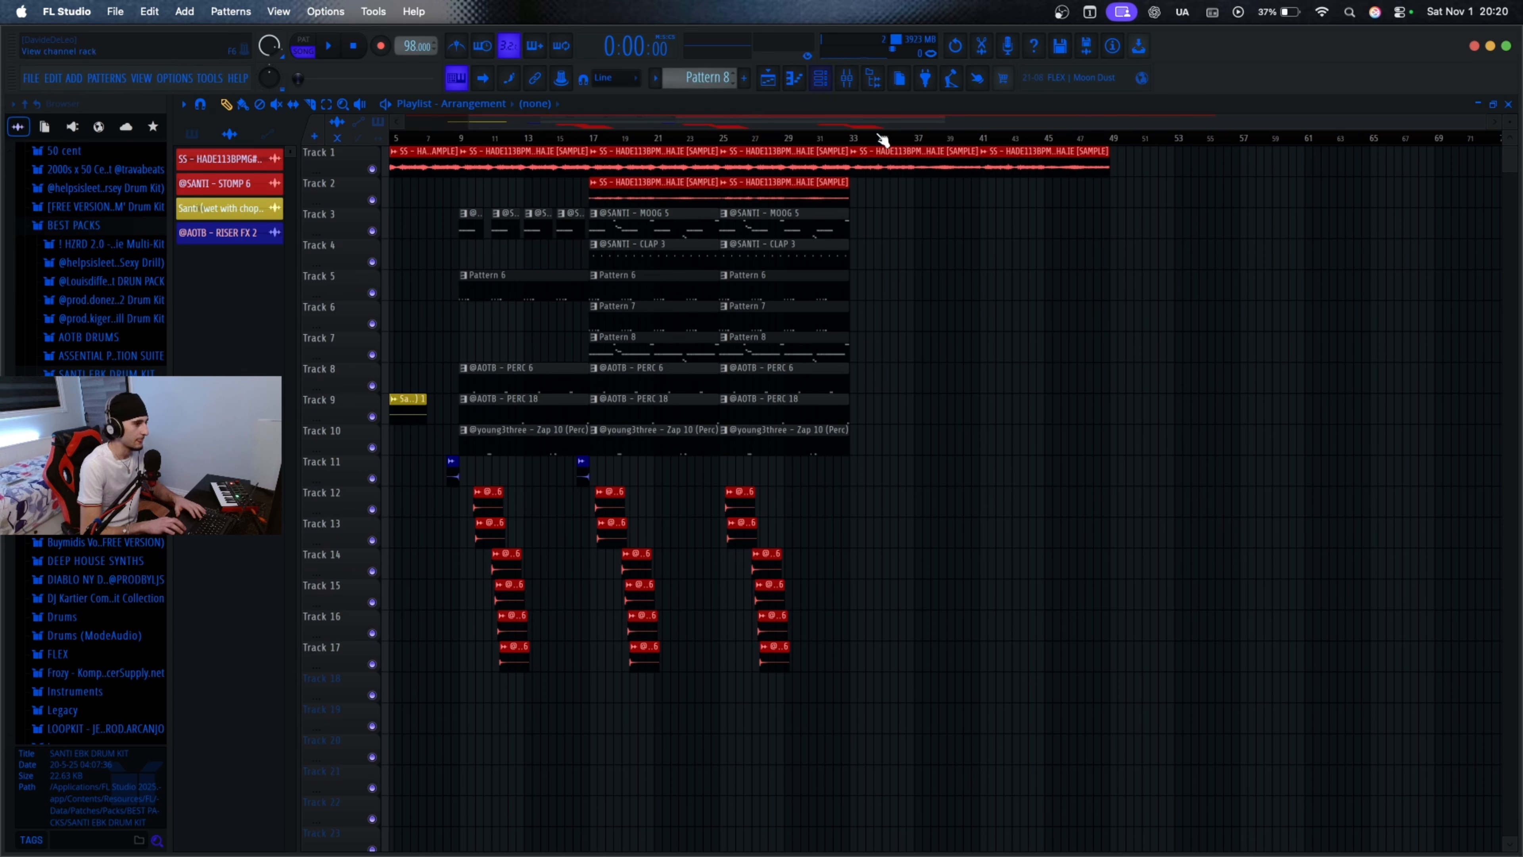
click(808, 139)
click(727, 138)
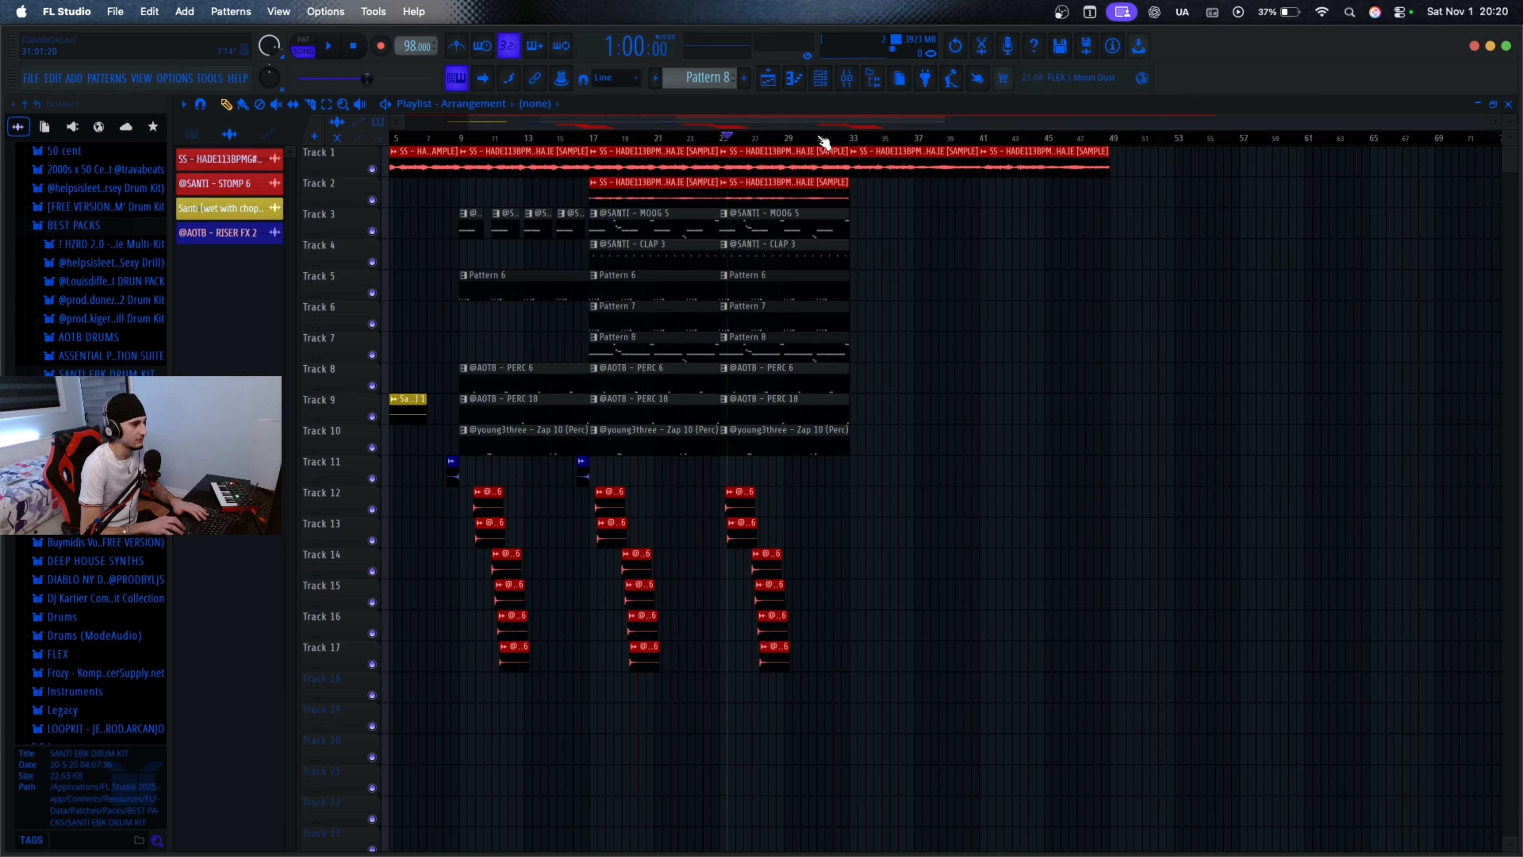
drag(843, 138, 790, 207)
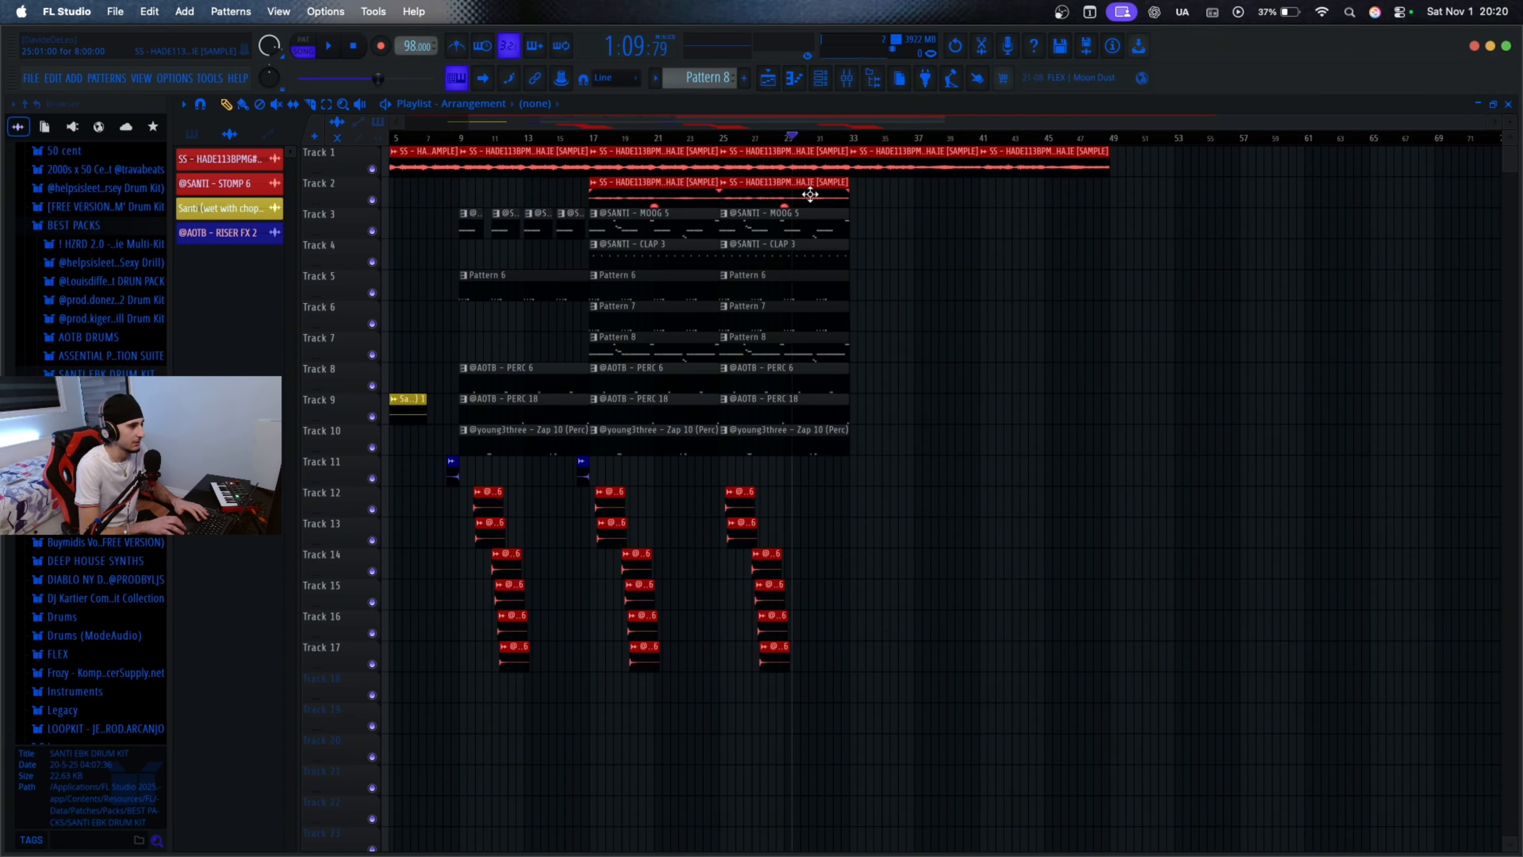
click(851, 142)
click(835, 143)
scroll(809, 208, up, 3)
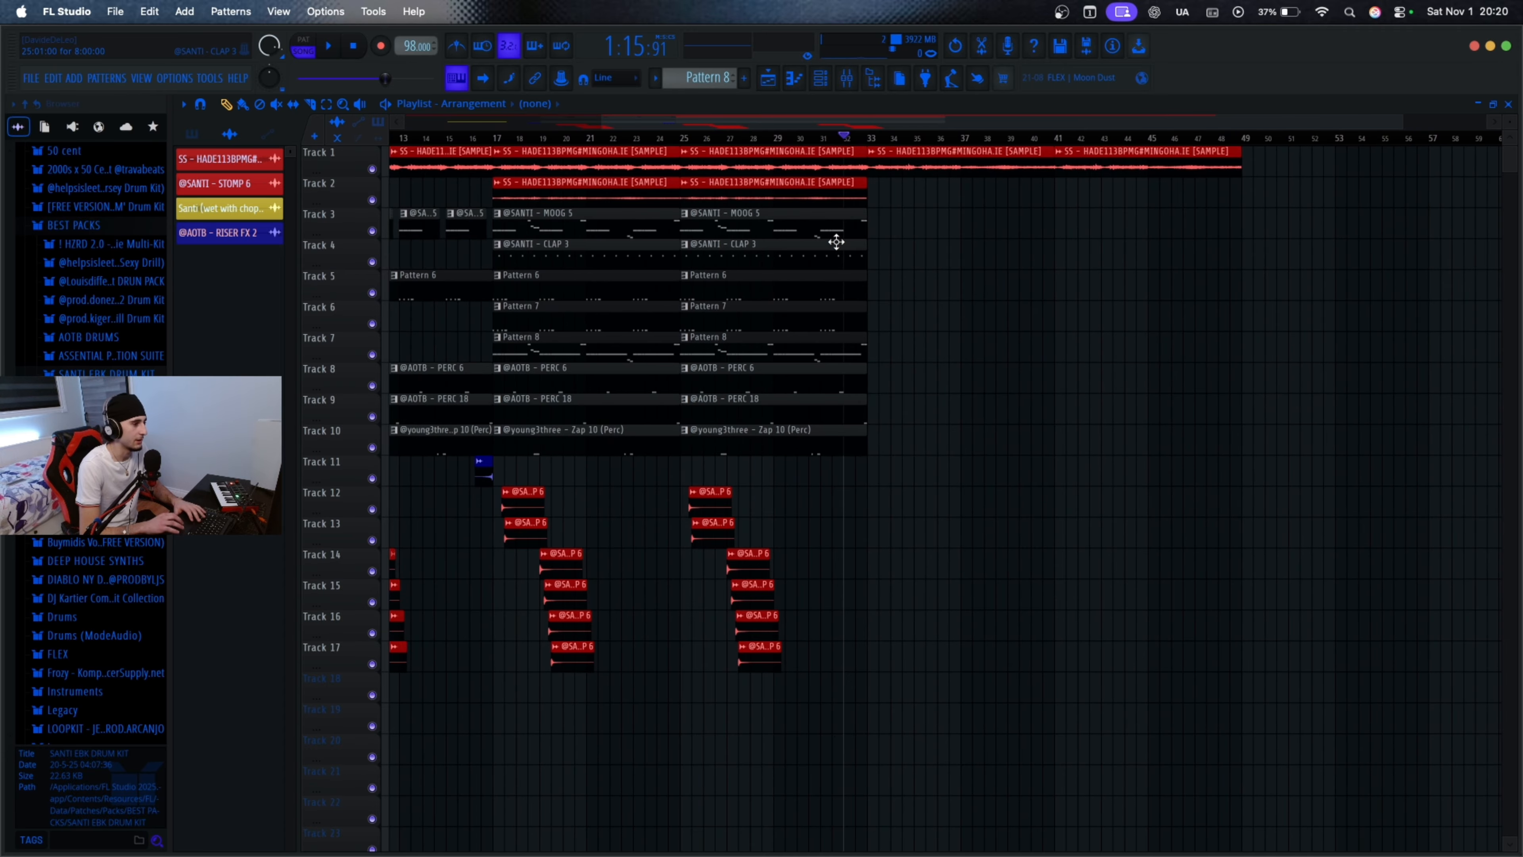
scroll(837, 242, left, 2)
click(833, 142)
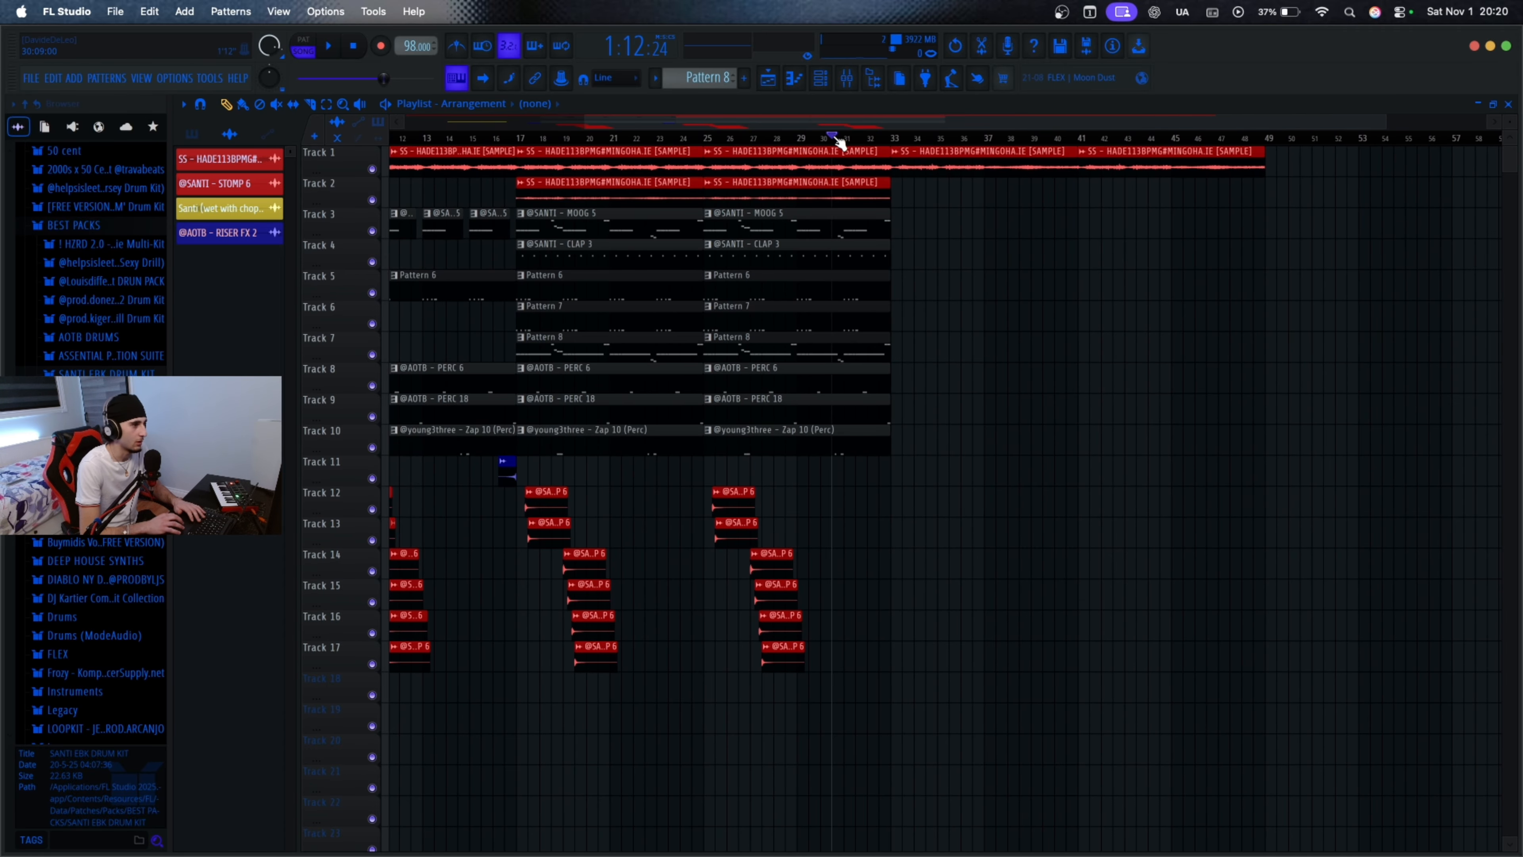
key(space)
scroll(909, 198, up, 2)
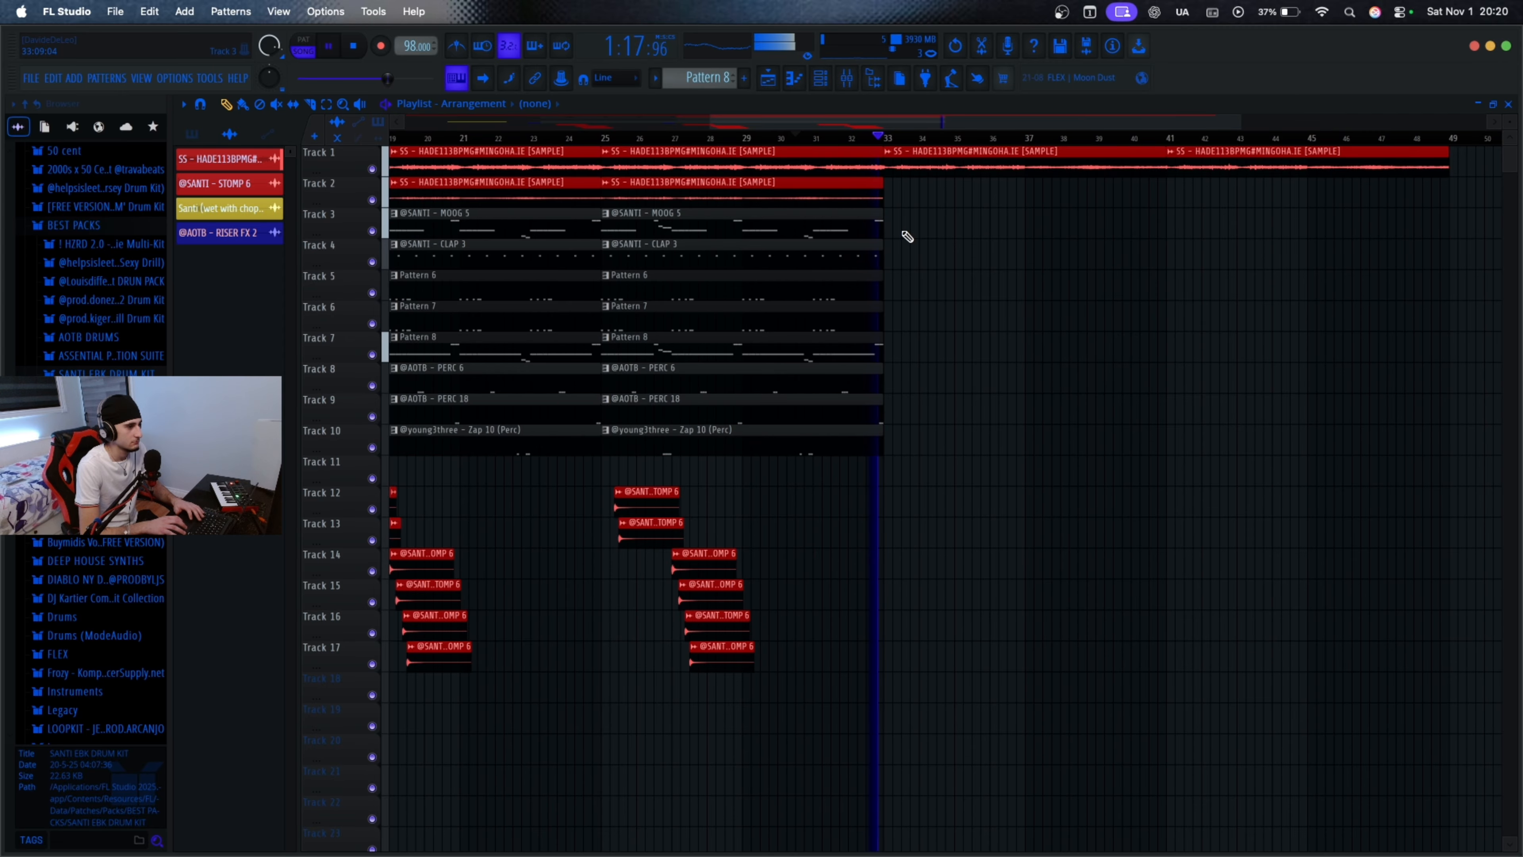
Step: Listen to the sample-only section after bar 33 with the whole arrangement in view, and stop playback
scroll(906, 251, down, 3)
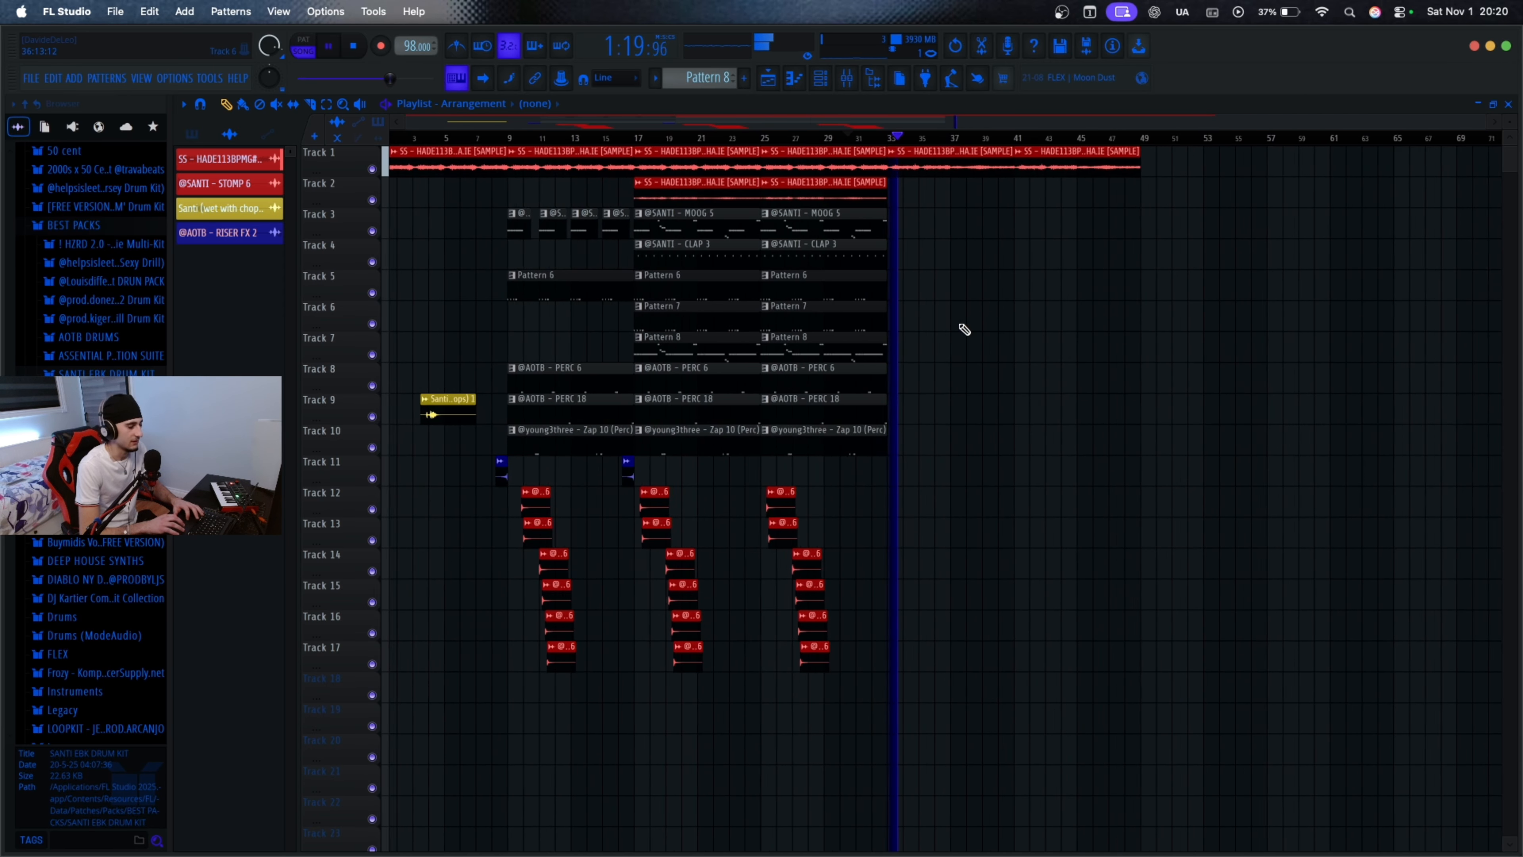
scroll(962, 330, down, 1)
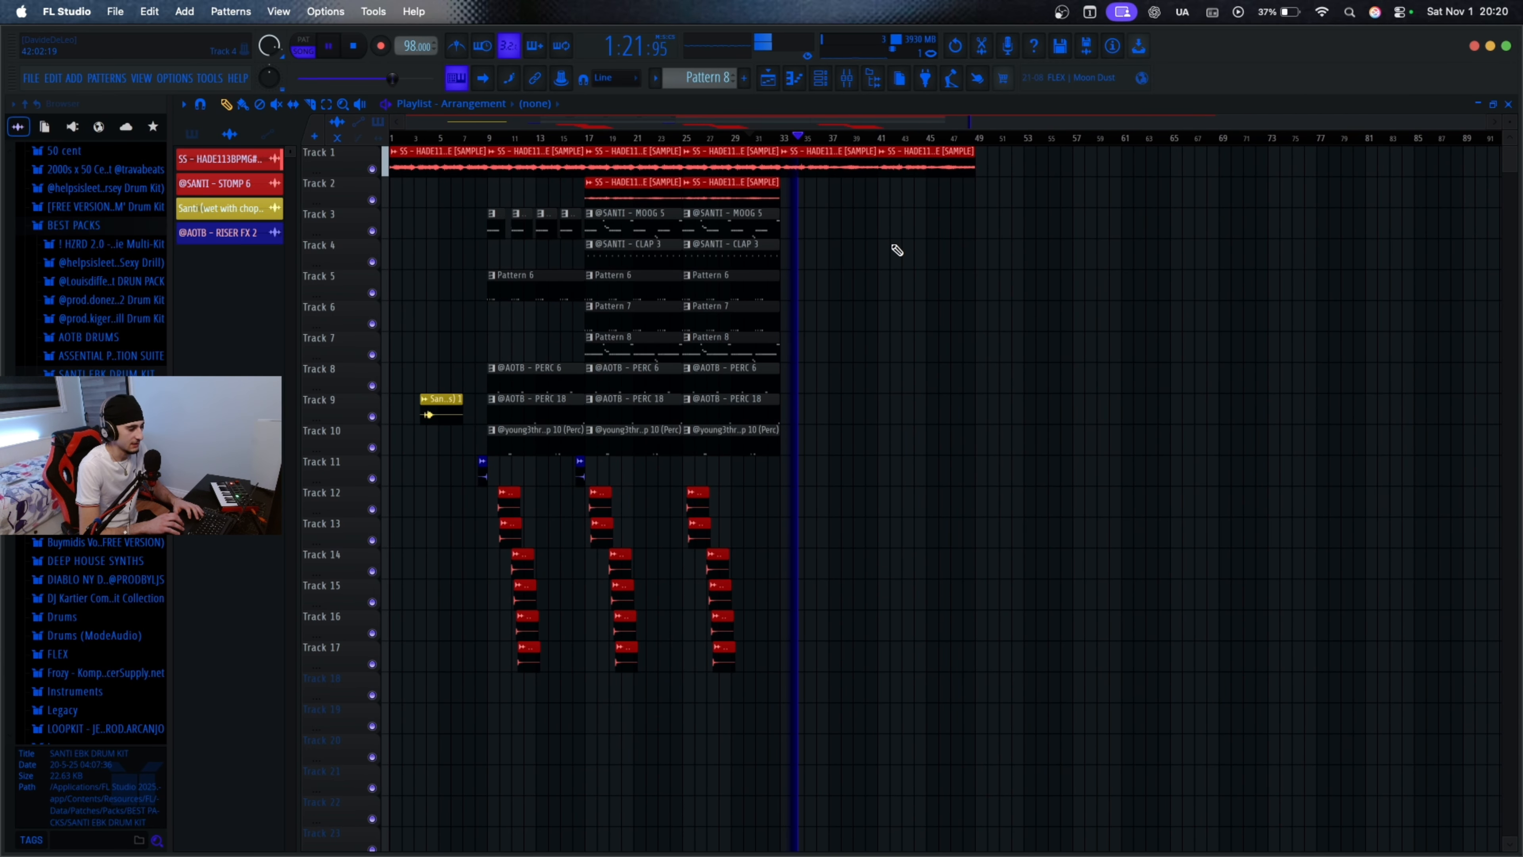
scroll(768, 294, up, 2)
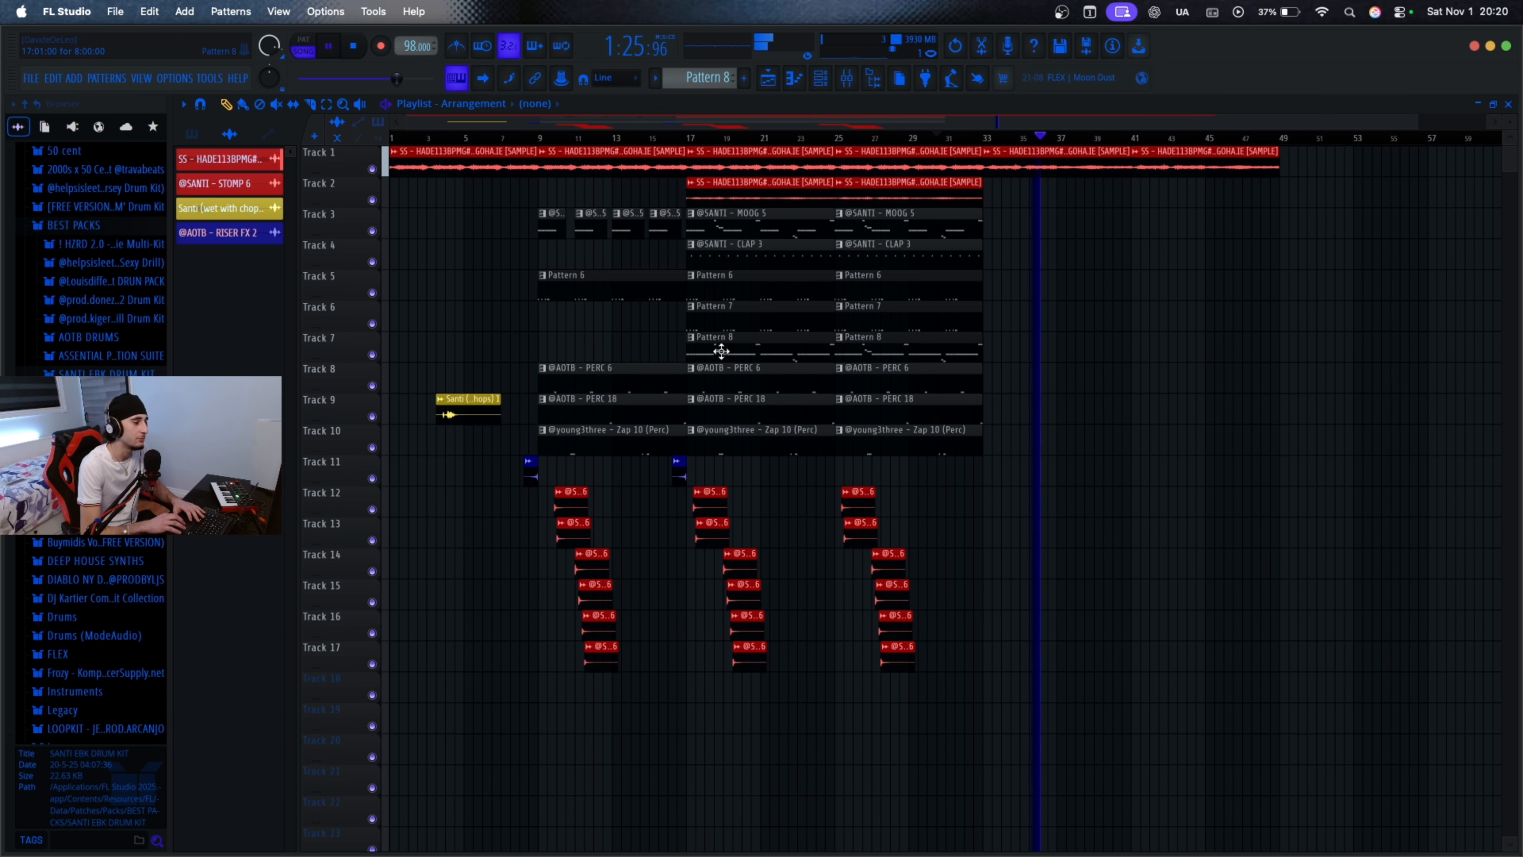
key(space)
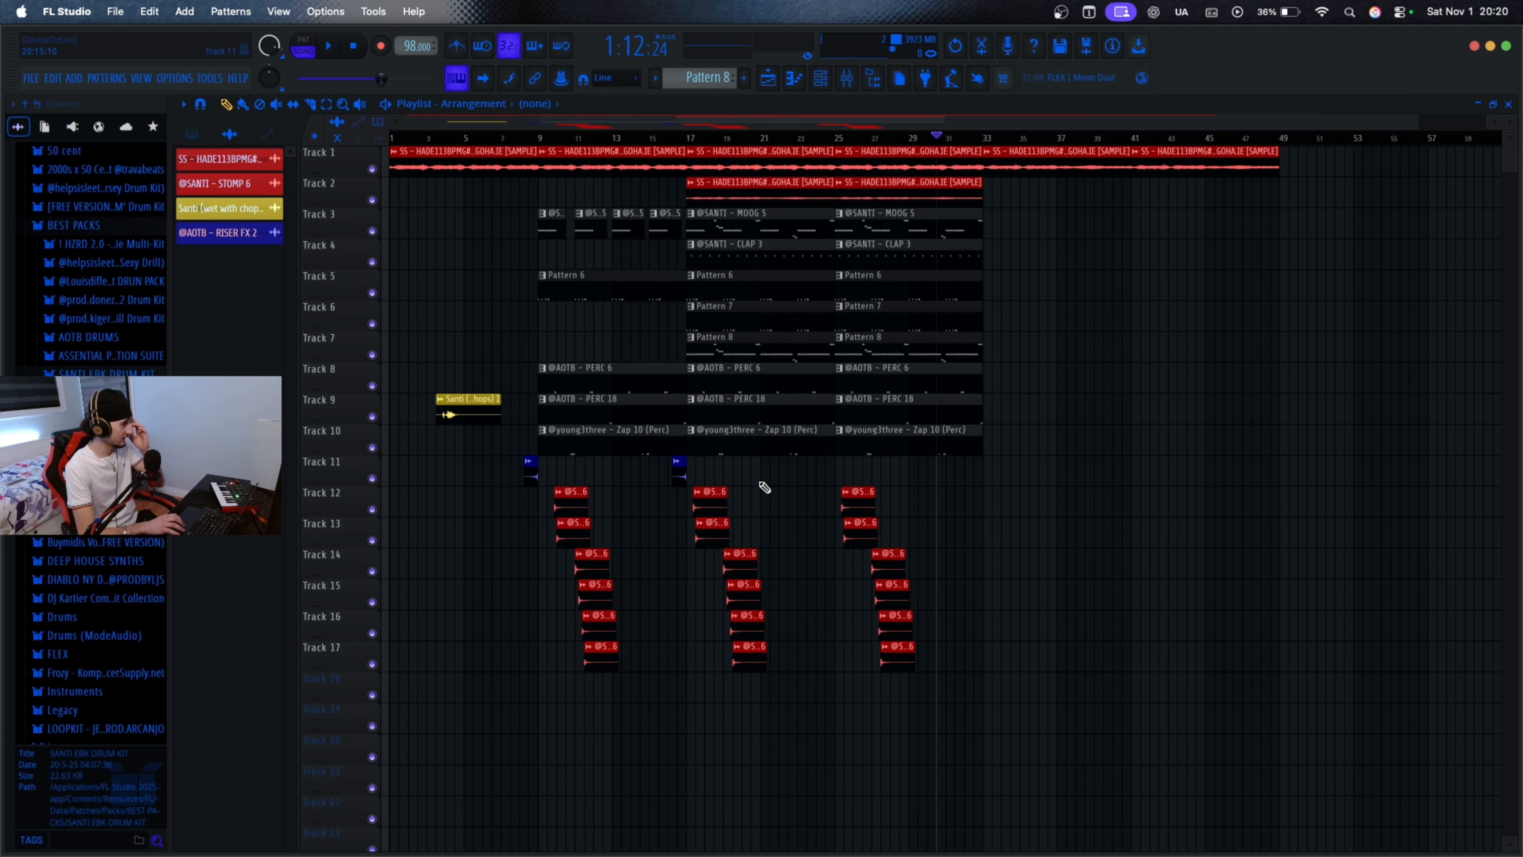
scroll(758, 486, up, 3)
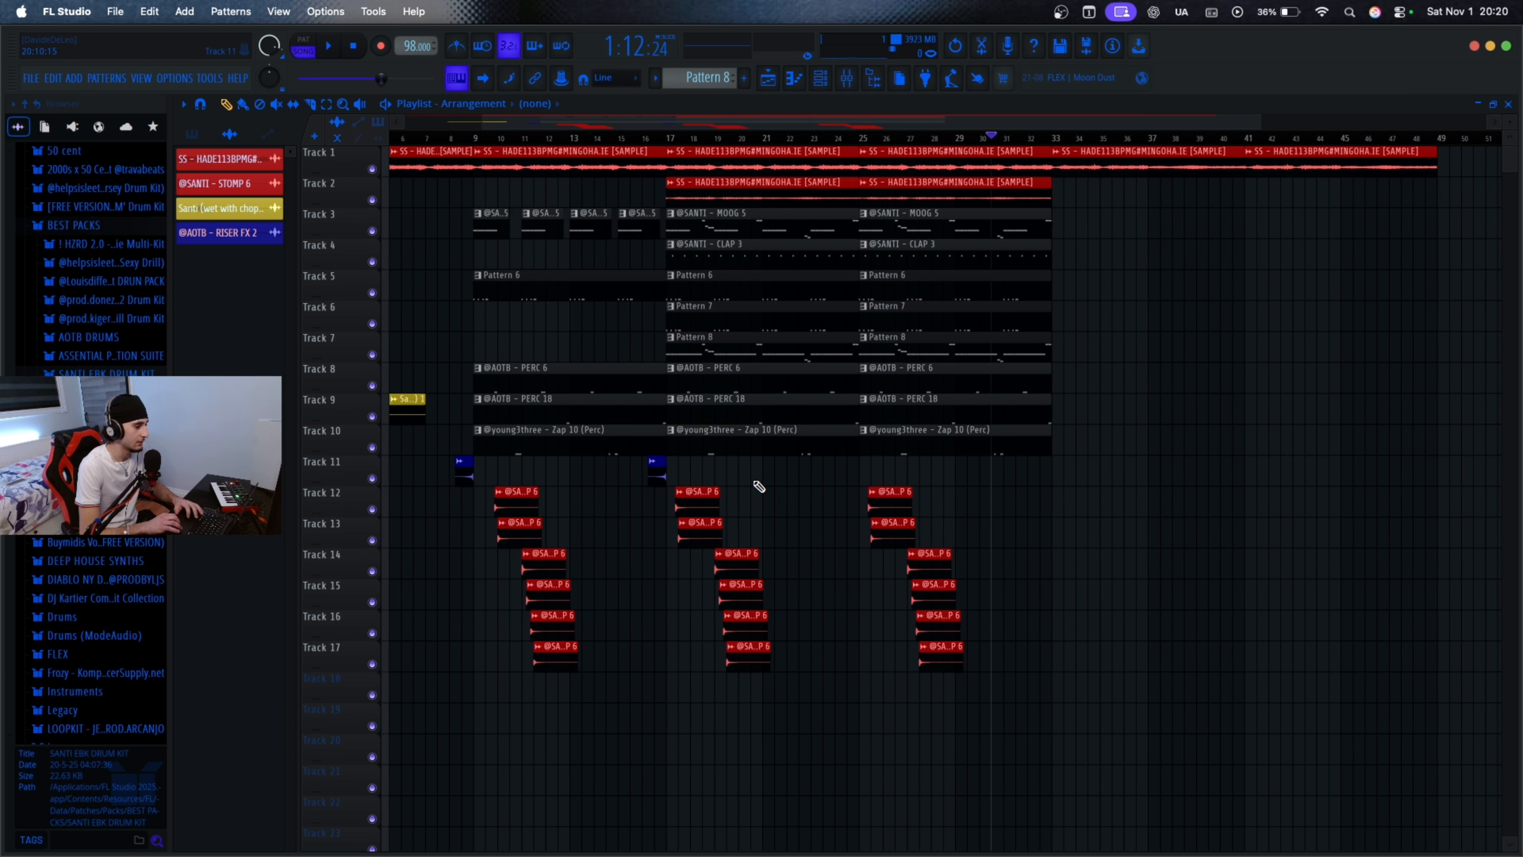
scroll(759, 486, down, 3)
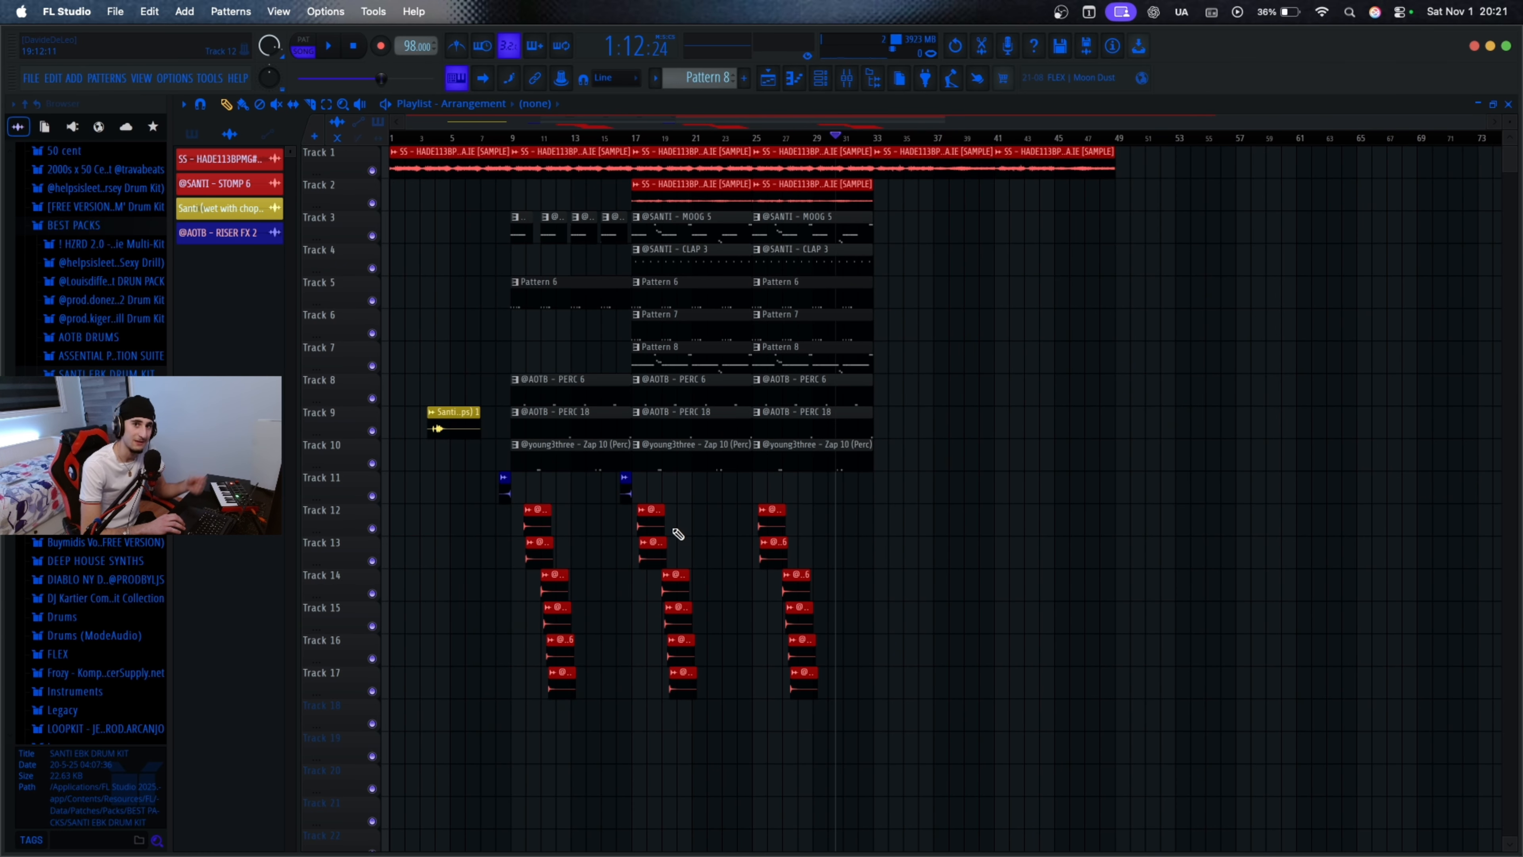
scroll(846, 500, down, 3)
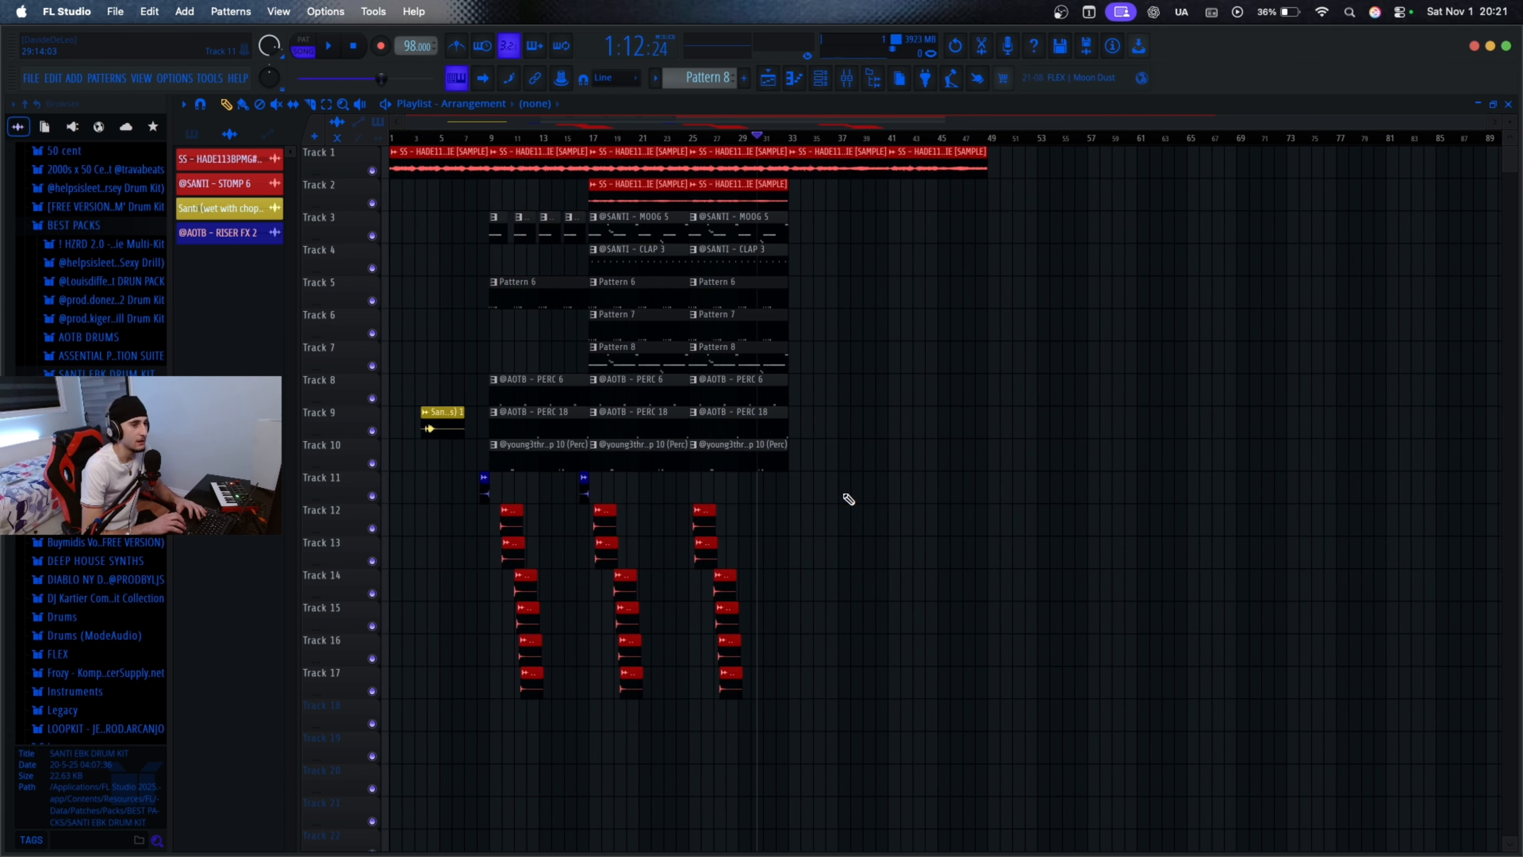
scroll(683, 480, up, 3)
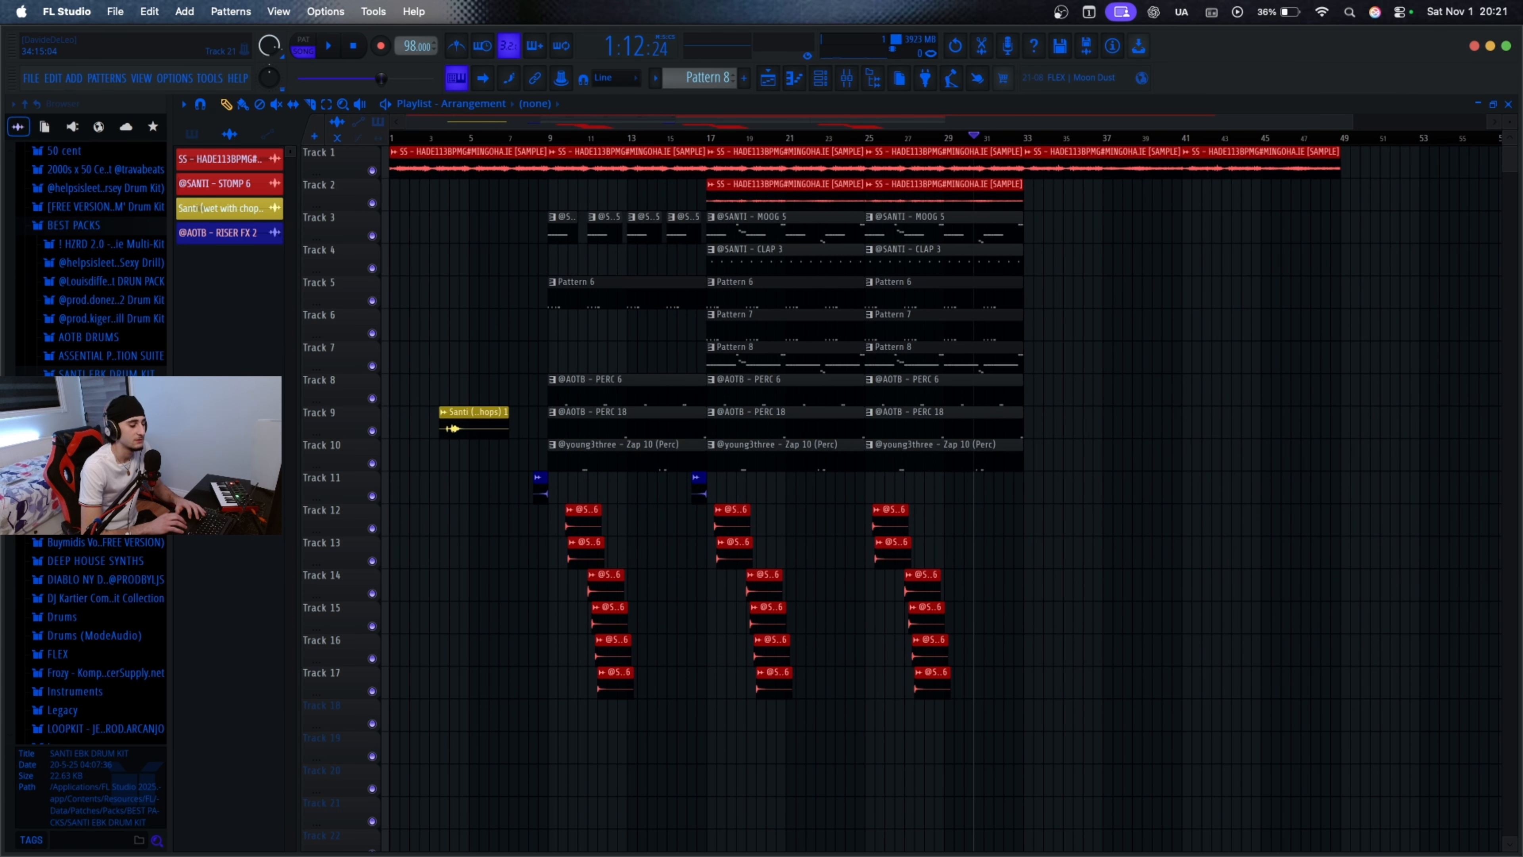